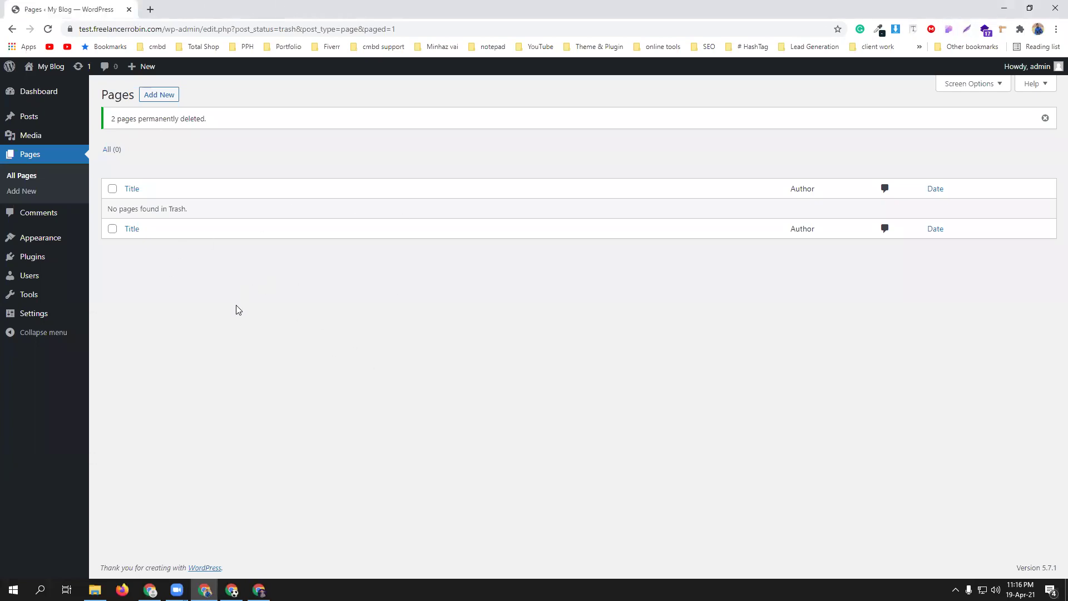
- Open the Upload Theme panel under Appearance > Themes > Add New
{"action": "mouse_move", "coordinate": [34, 239]}
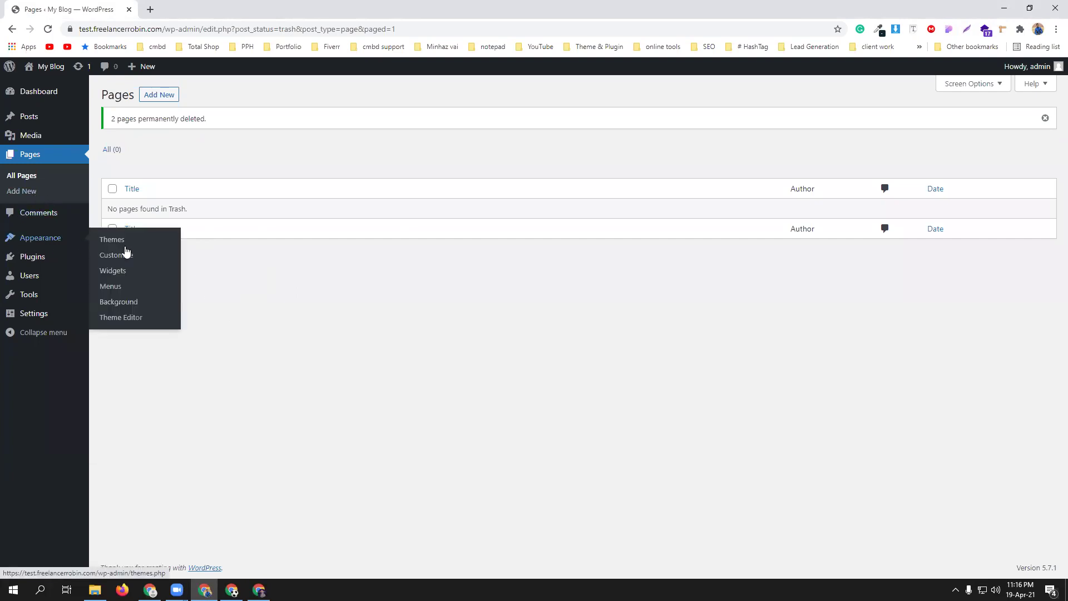
{"action": "left_click", "coordinate": [111, 239]}
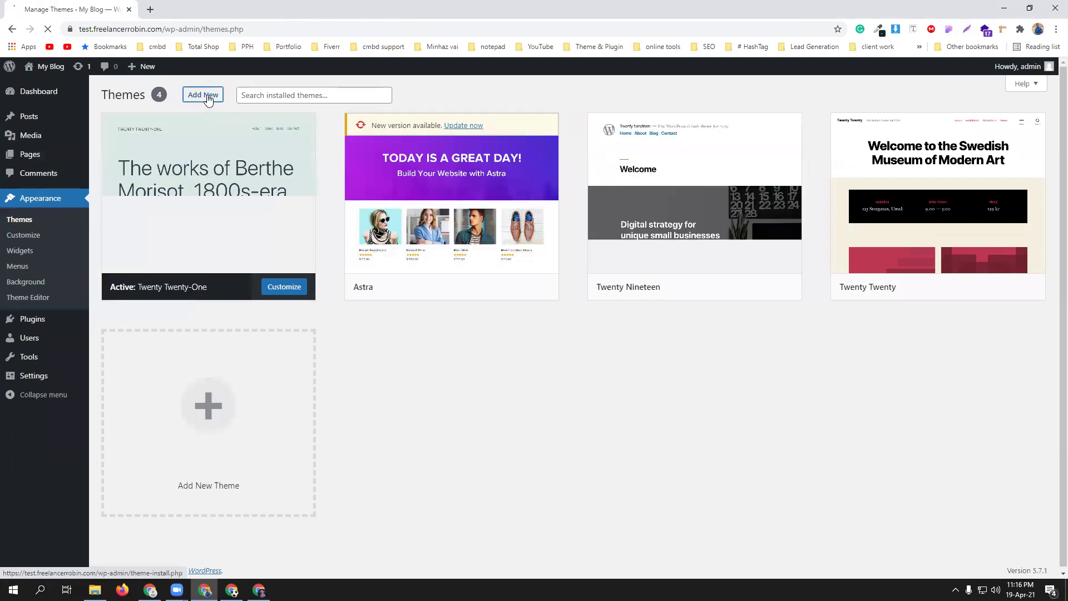
{"action": "left_click", "coordinate": [206, 96]}
{"action": "left_click", "coordinate": [206, 95]}
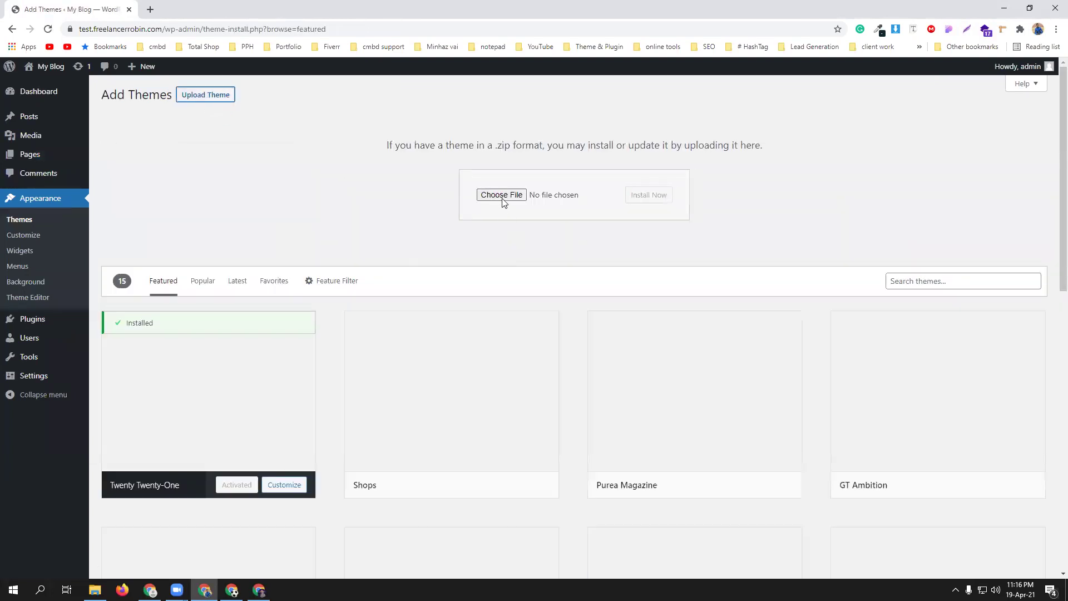
- Choose martfury.zip from Downloads\martfury\Martfury-Package as the theme file to upload
{"action": "left_click", "coordinate": [502, 196]}
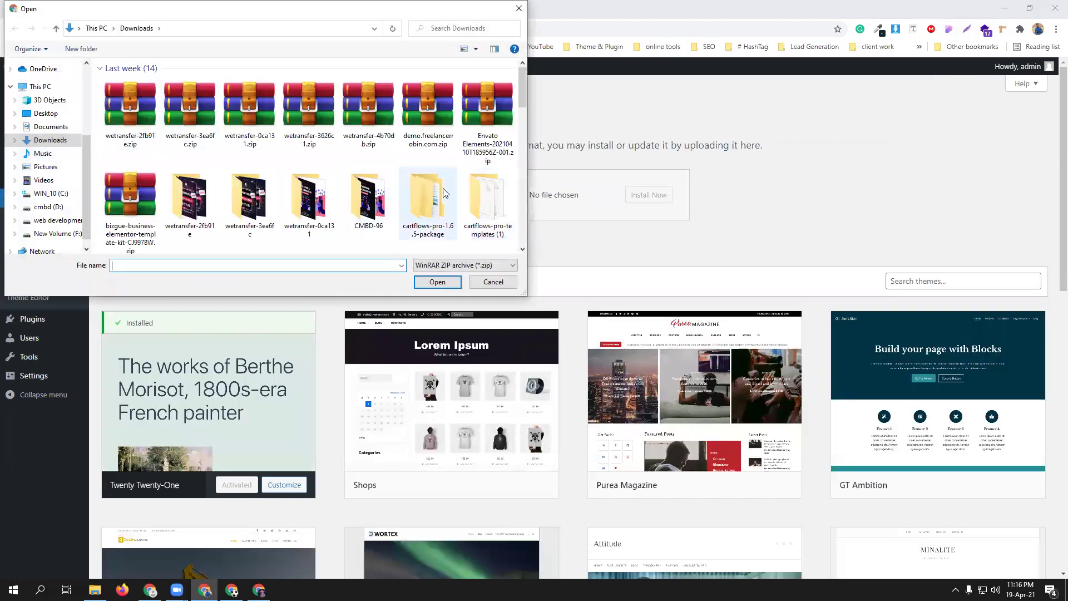
{"action": "left_click_drag", "start_coordinate": [526, 102], "coordinate": [545, 207]}
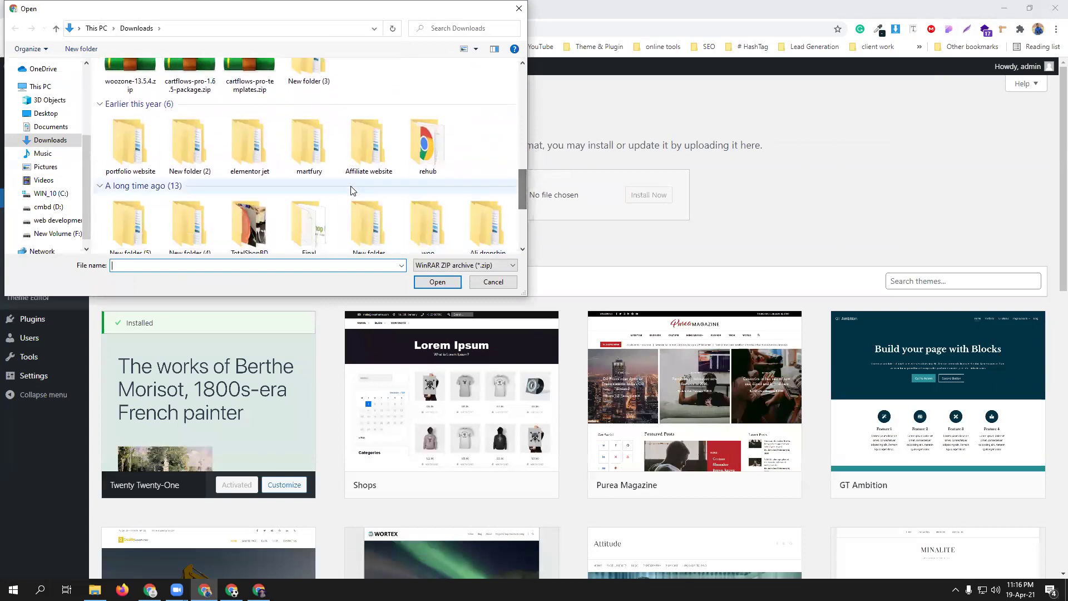
{"action": "double_click", "coordinate": [310, 157]}
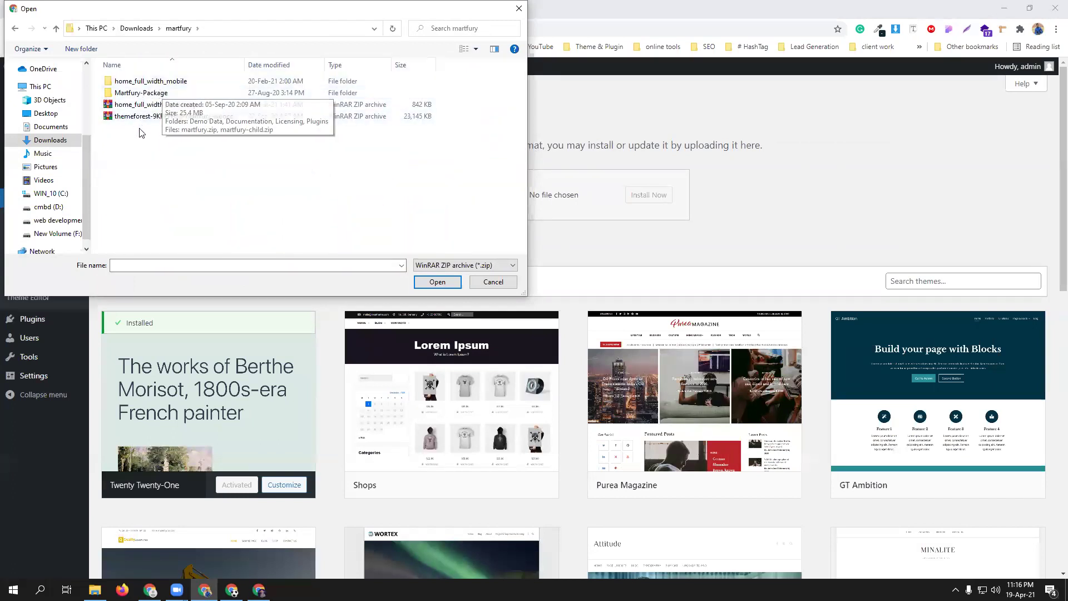
{"action": "left_click", "coordinate": [141, 95]}
{"action": "double_click", "coordinate": [142, 96]}
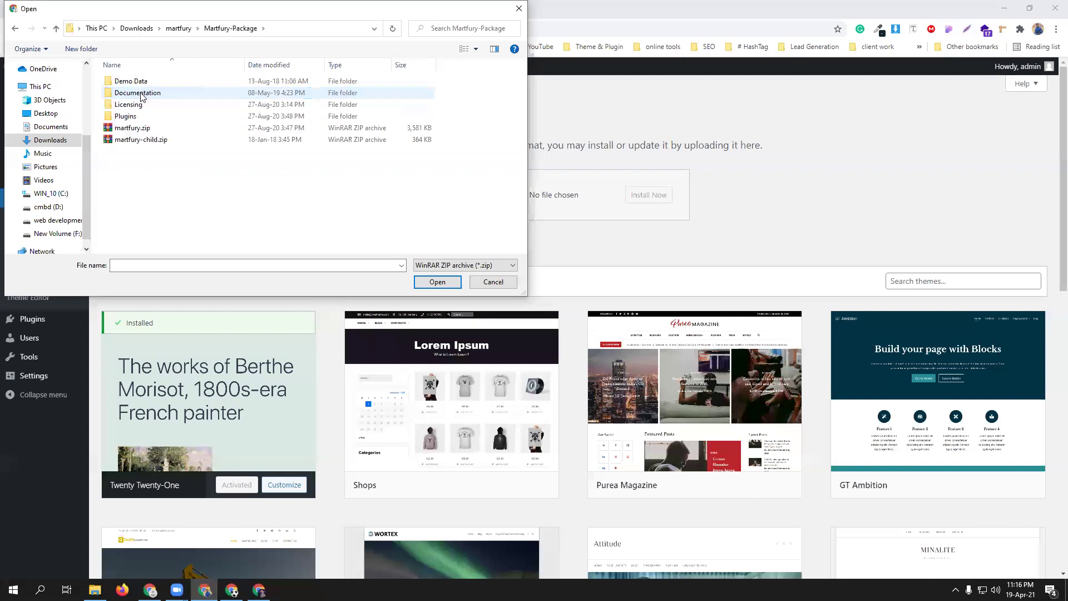
{"action": "left_click", "coordinate": [156, 129]}
{"action": "left_click", "coordinate": [438, 283]}
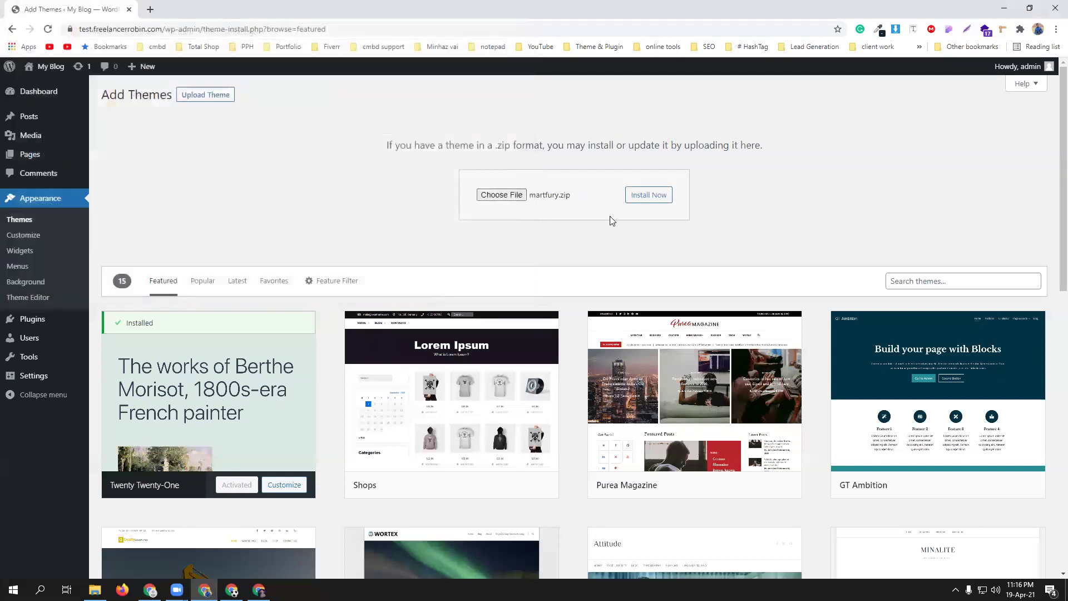
- Install the uploaded Martfury theme and activate it
{"action": "left_click", "coordinate": [649, 195]}
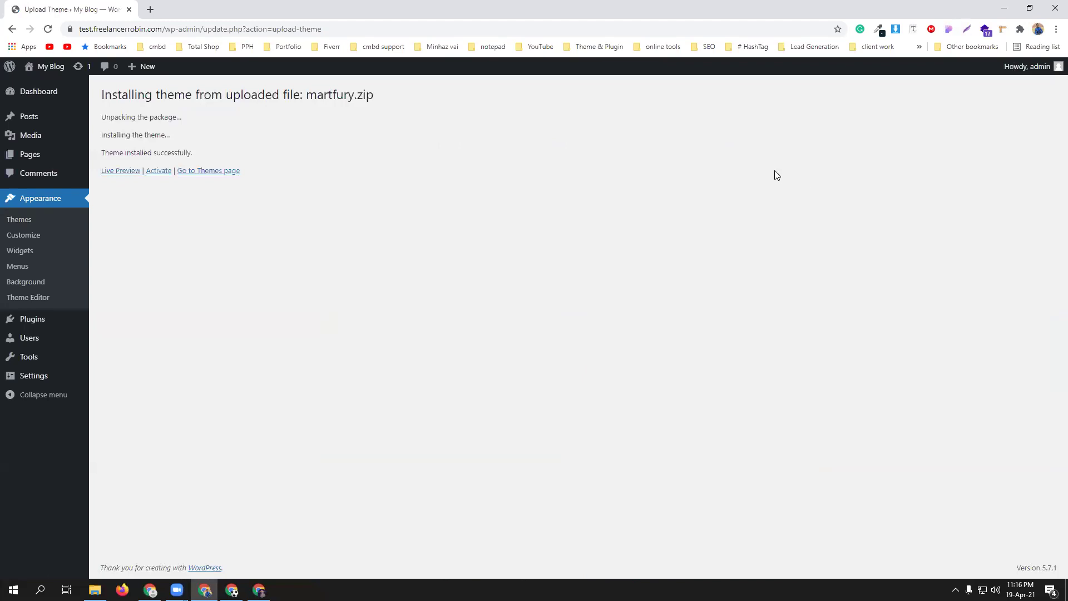
{"action": "left_click", "coordinate": [156, 173]}
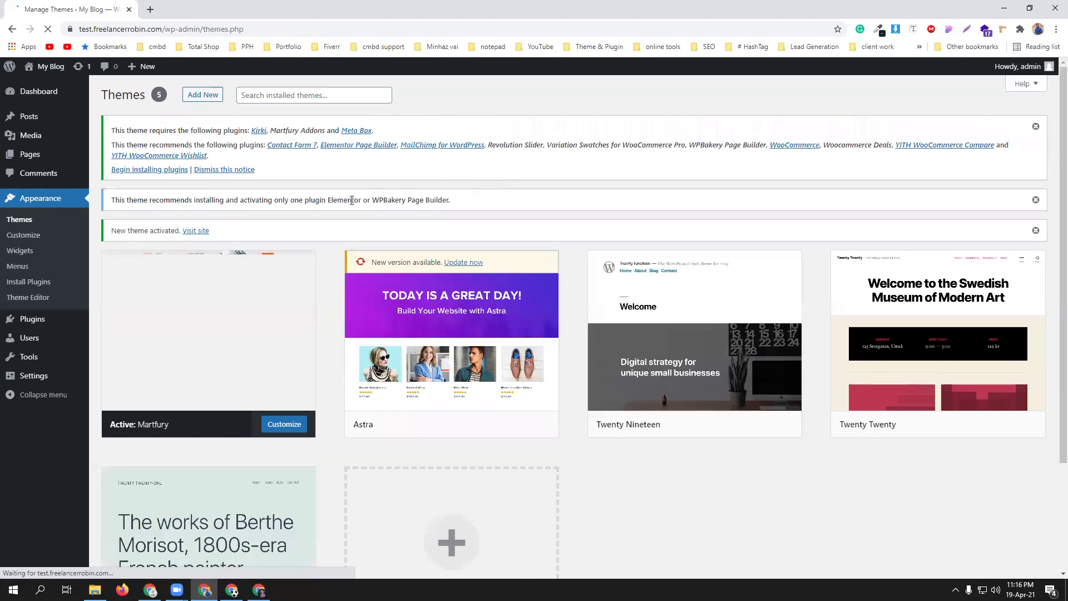
- Start the theme plugin installer and select all plugins except WPBakery Page Builder and Elementor
{"action": "left_click", "coordinate": [148, 169]}
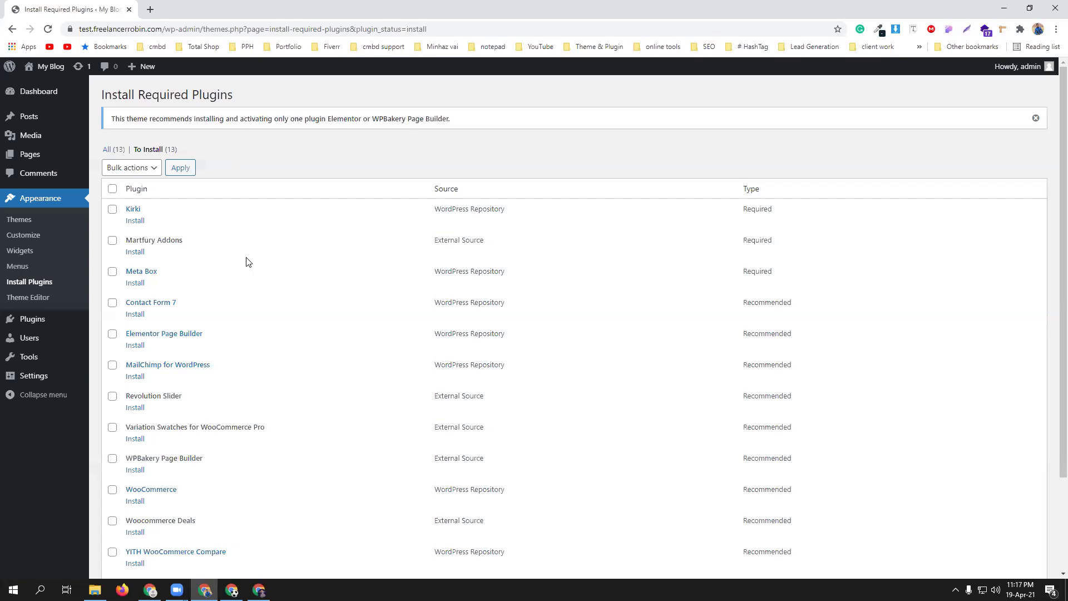
{"action": "scroll", "coordinate": [278, 303], "scroll_direction": "down", "scroll_amount": 1}
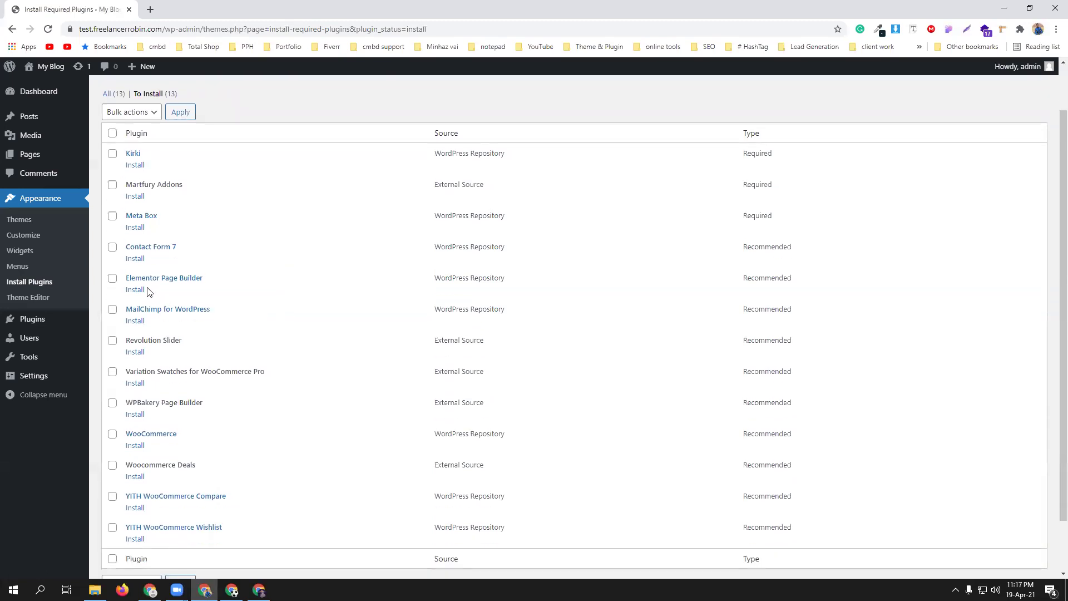
{"action": "scroll", "coordinate": [282, 310], "scroll_direction": "down", "scroll_amount": 1}
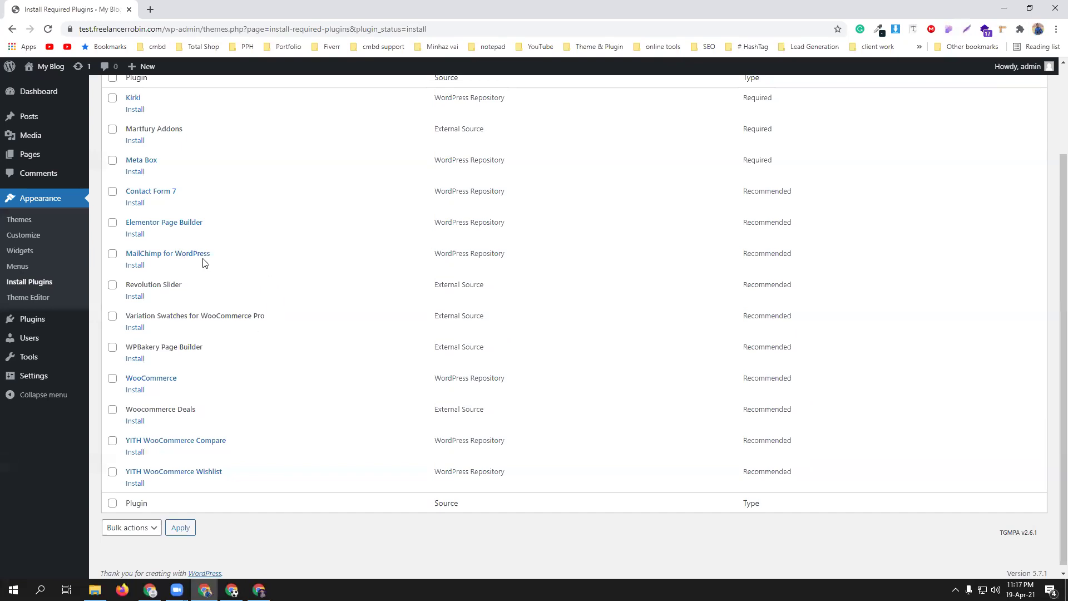
{"action": "scroll", "coordinate": [205, 317], "scroll_direction": "up", "scroll_amount": 3}
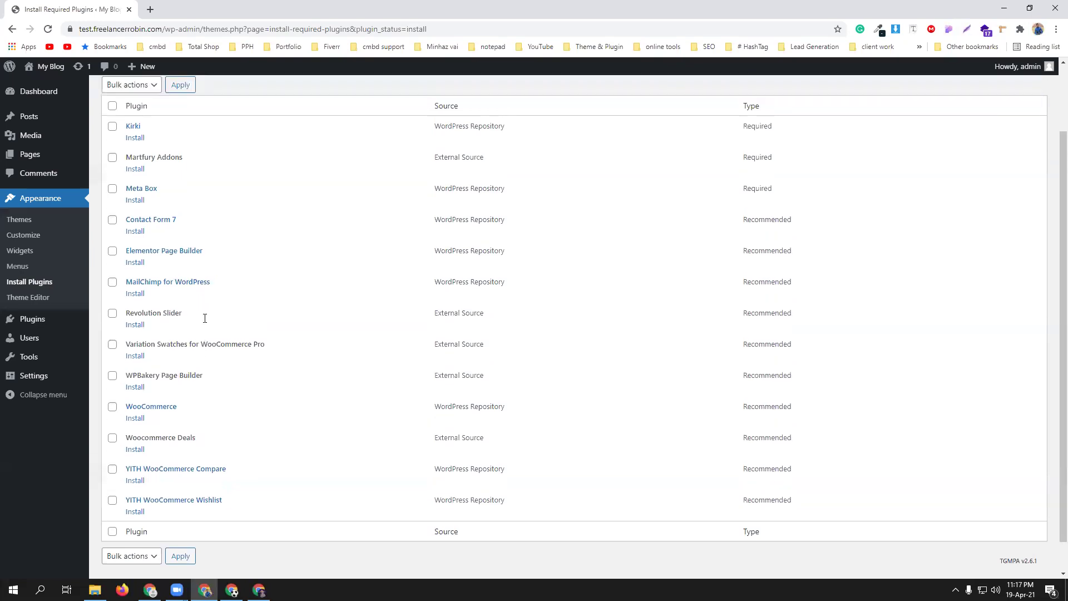
{"action": "left_click", "coordinate": [113, 189]}
{"action": "scroll", "coordinate": [305, 308], "scroll_direction": "down", "scroll_amount": 3}
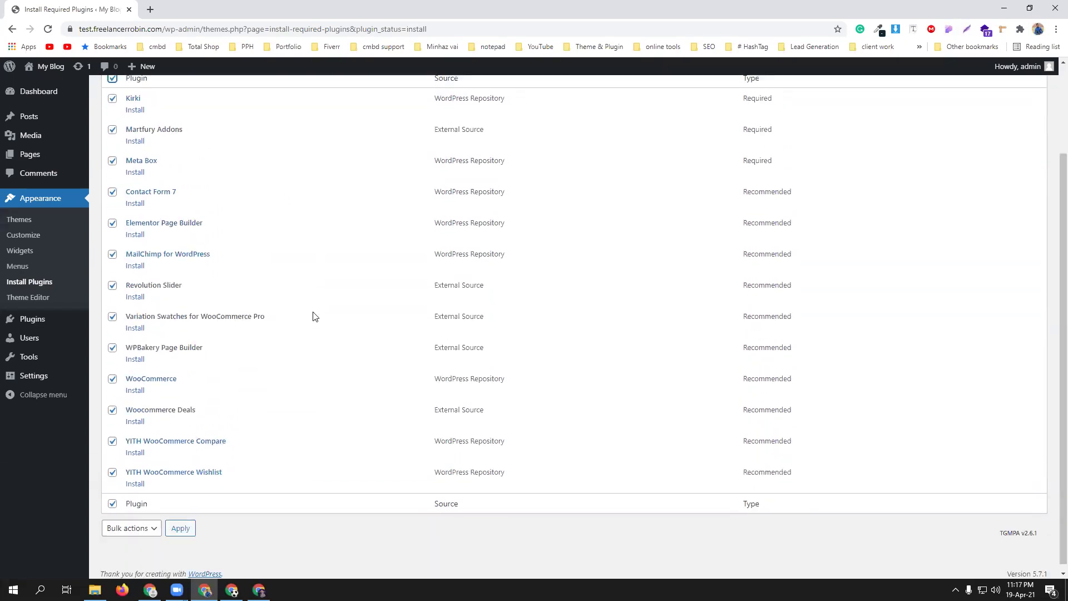
{"action": "left_click", "coordinate": [113, 343]}
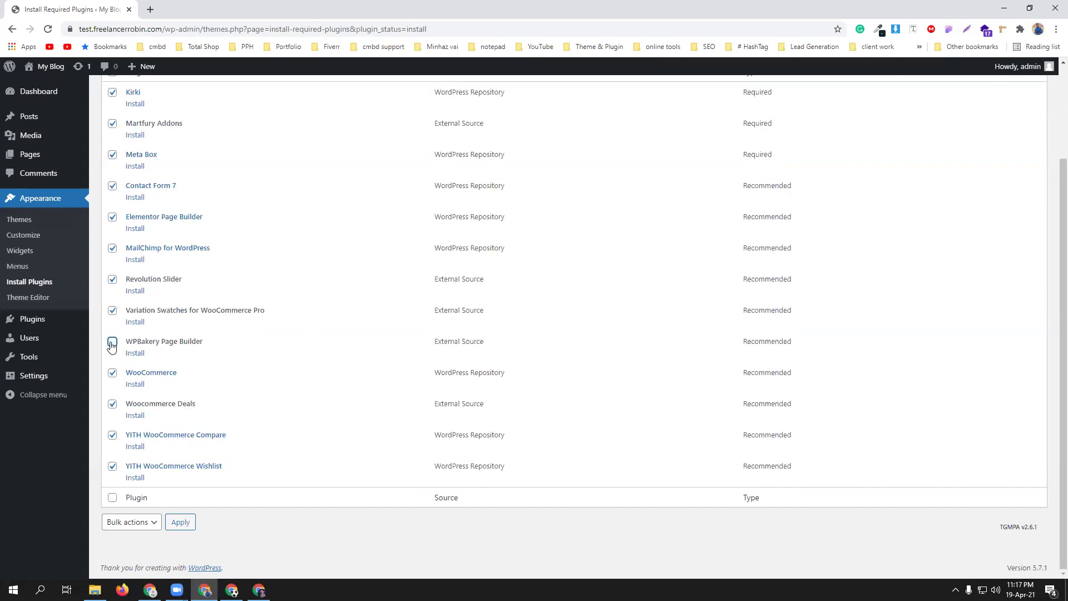
{"action": "left_click", "coordinate": [112, 221]}
- Apply the Install bulk action to the selected plugins and bring the Downloads folder window forward
{"action": "scroll", "coordinate": [319, 331], "scroll_direction": "up", "scroll_amount": 2}
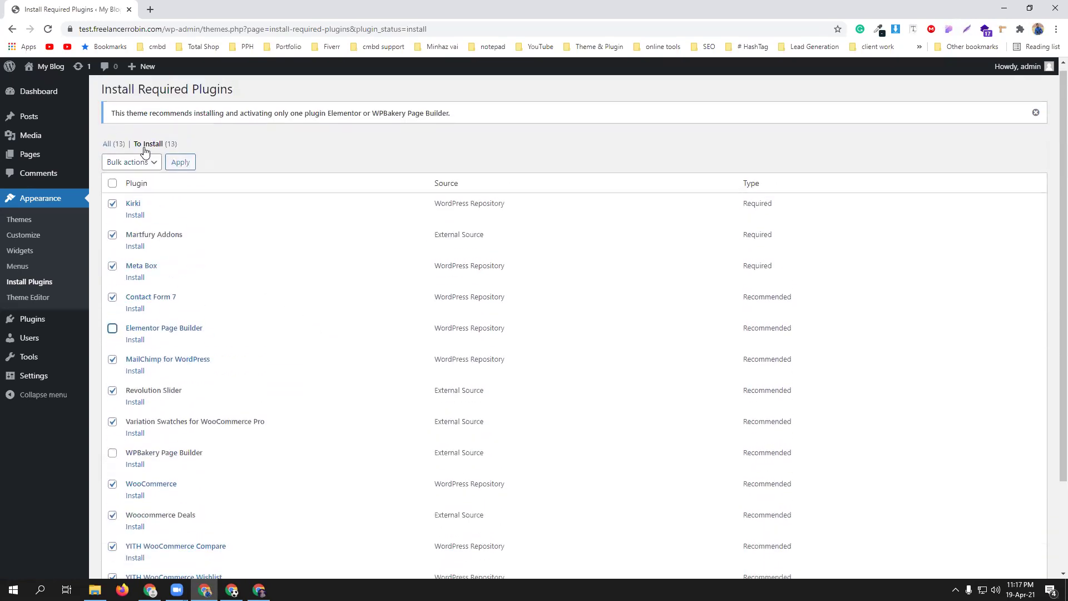
{"action": "left_click", "coordinate": [139, 162]}
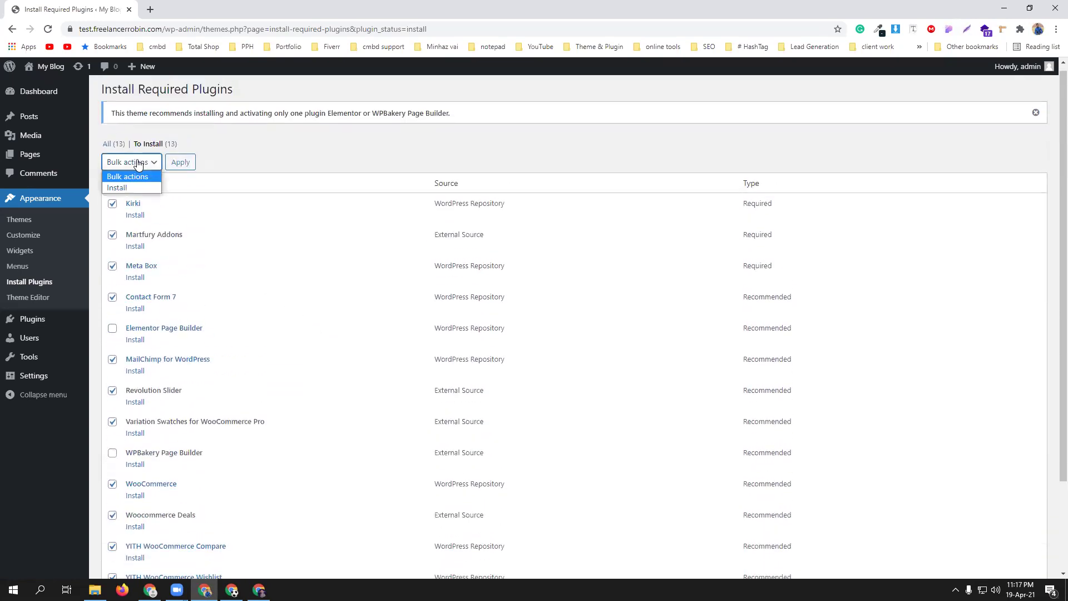
{"action": "left_click", "coordinate": [139, 187]}
{"action": "left_click", "coordinate": [180, 162]}
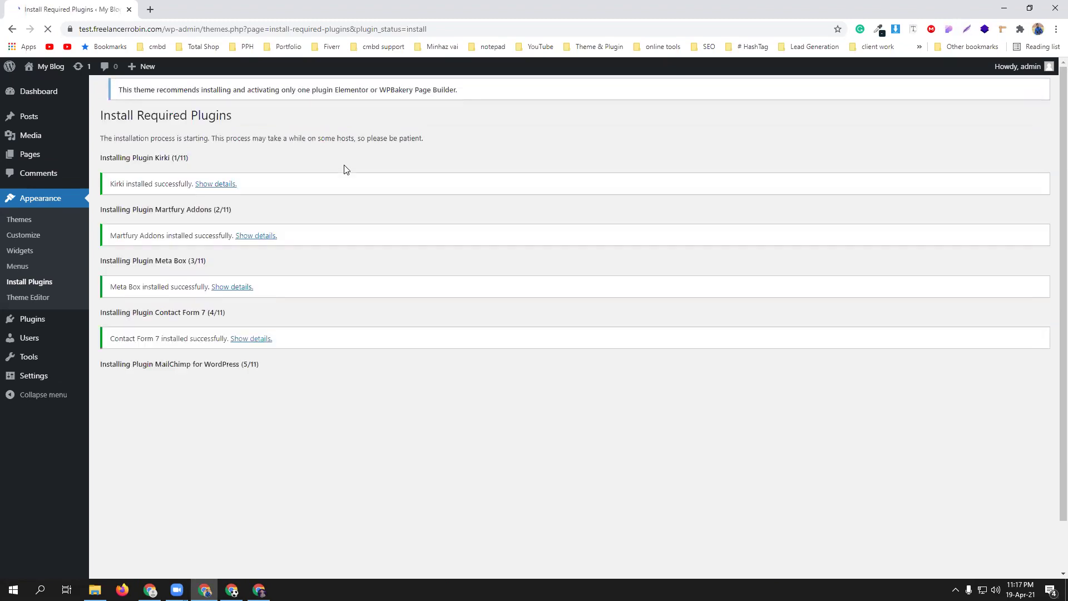
{"action": "left_click", "coordinate": [95, 589]}
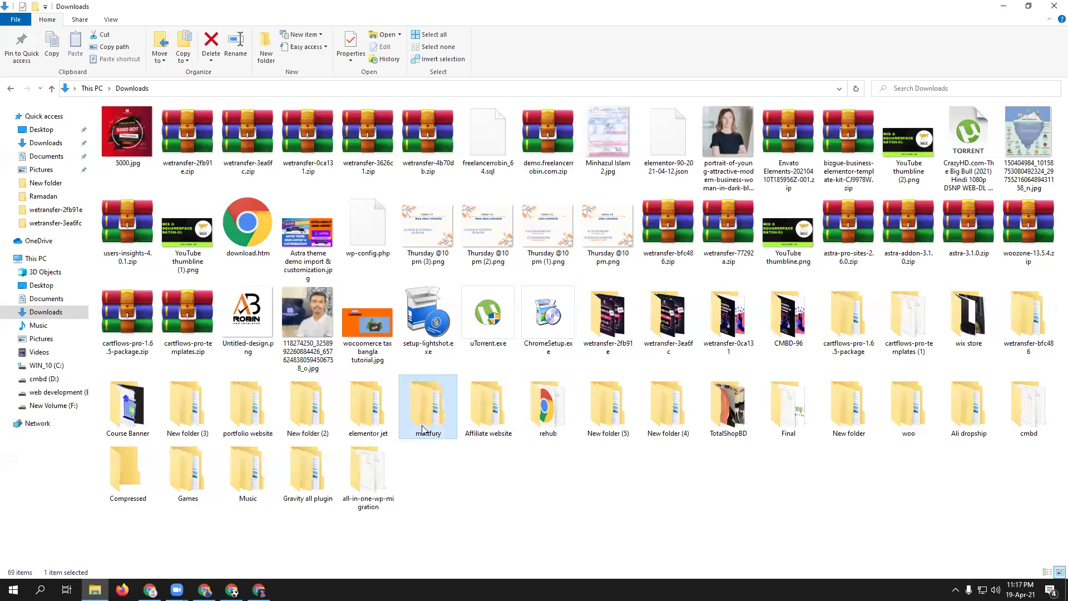
- Browse into martfury > Martfury-Package > Plugins to show the six plugin zip archives
{"action": "double_click", "coordinate": [429, 409]}
{"action": "double_click", "coordinate": [187, 136]}
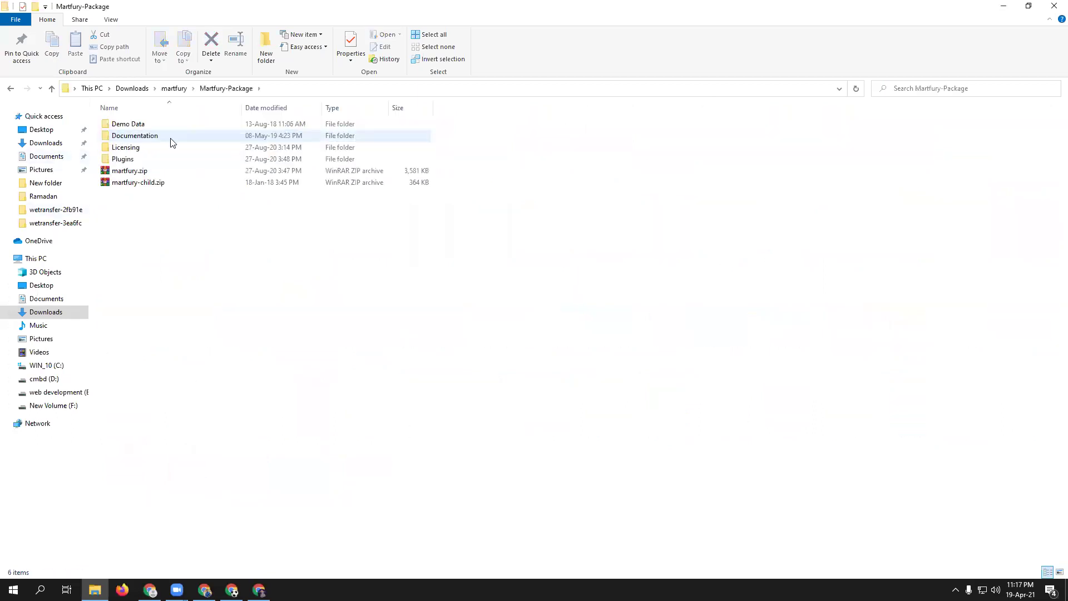
{"action": "double_click", "coordinate": [193, 161]}
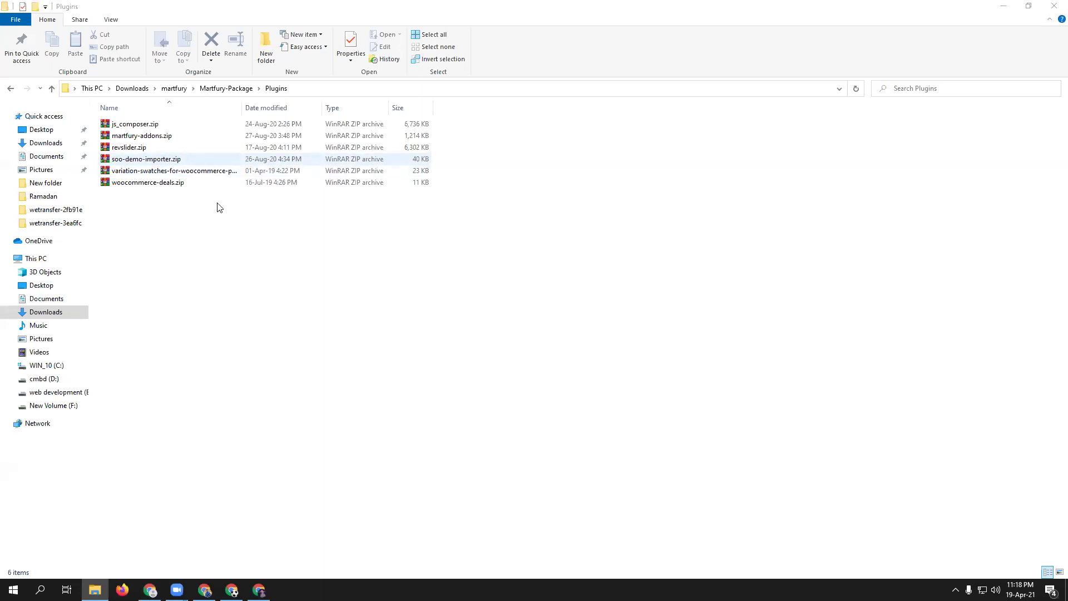
- Back in Chrome, return to the Required Plugins Installer and review the eleven installed, inactive plugins
{"action": "left_click", "coordinate": [205, 590]}
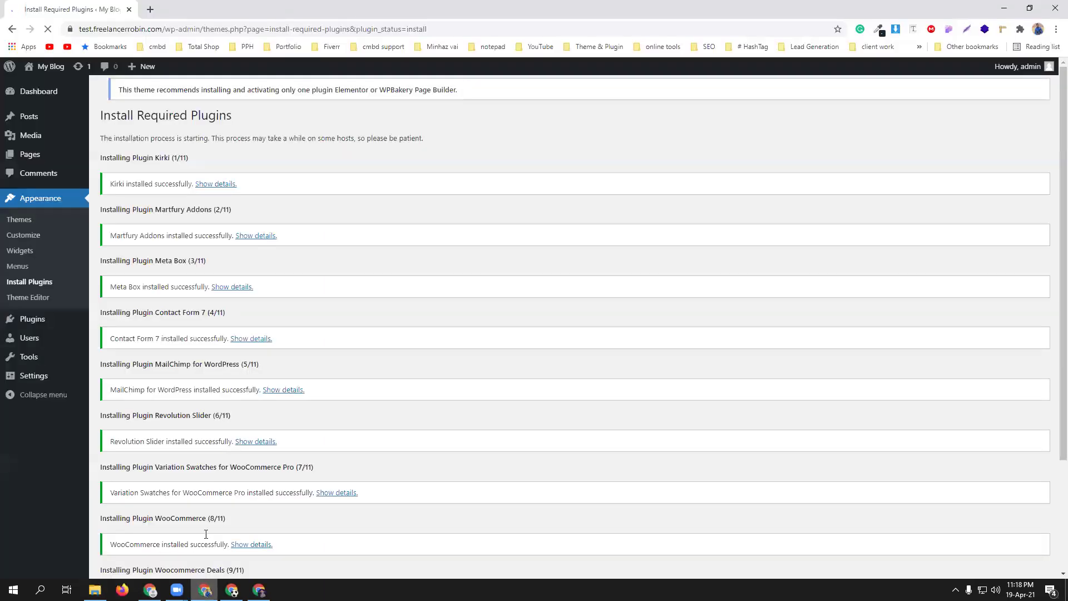
{"action": "scroll", "coordinate": [379, 293], "scroll_direction": "down", "scroll_amount": 3}
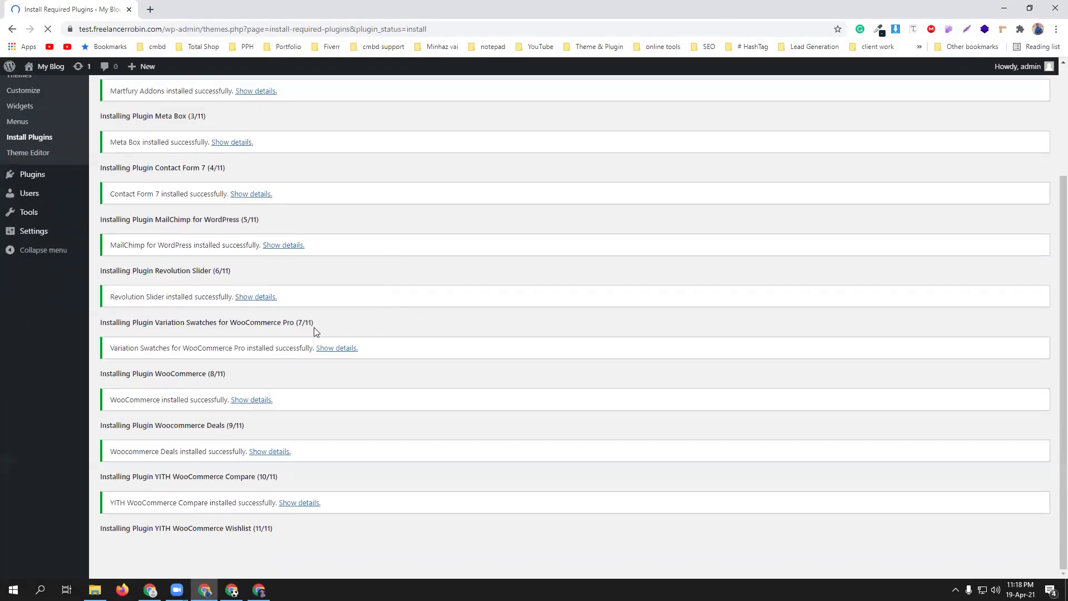
{"action": "scroll", "coordinate": [378, 417], "scroll_direction": "down", "scroll_amount": 2}
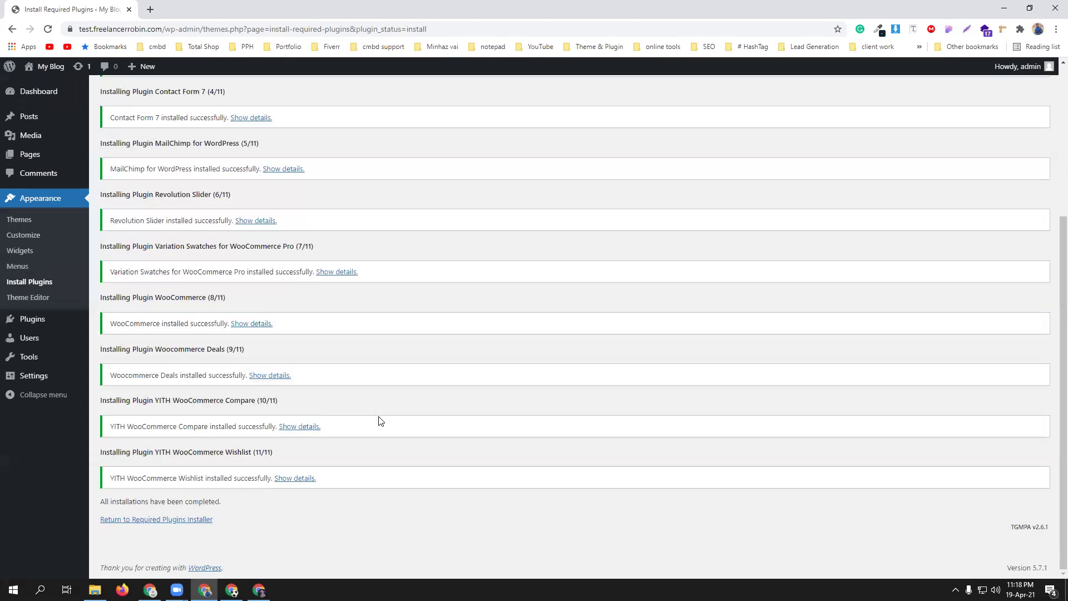
{"action": "left_click", "coordinate": [152, 524]}
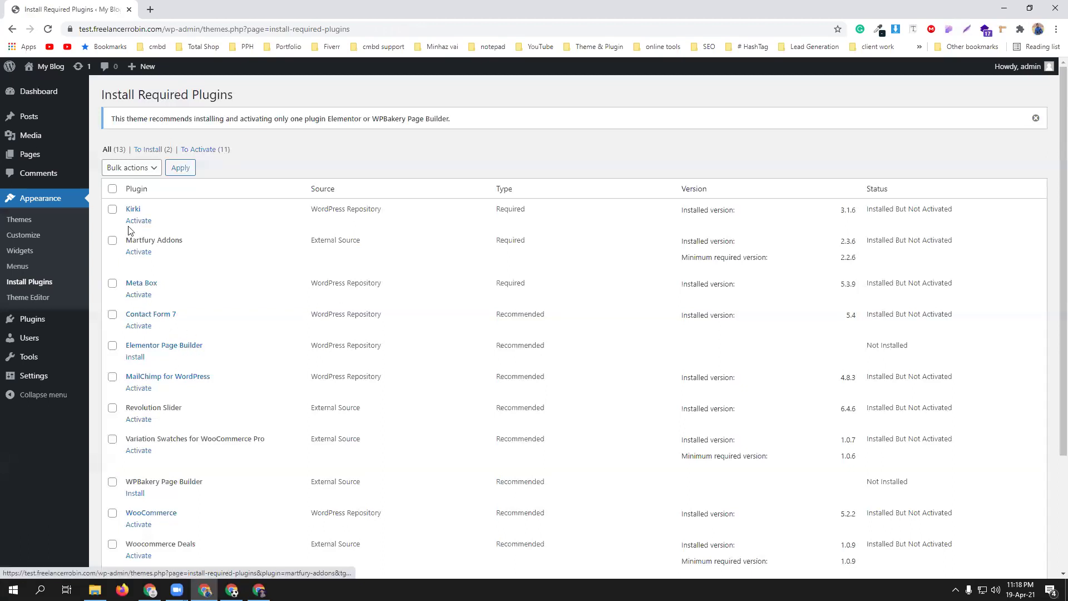
{"action": "scroll", "coordinate": [269, 338], "scroll_direction": "down", "scroll_amount": 1}
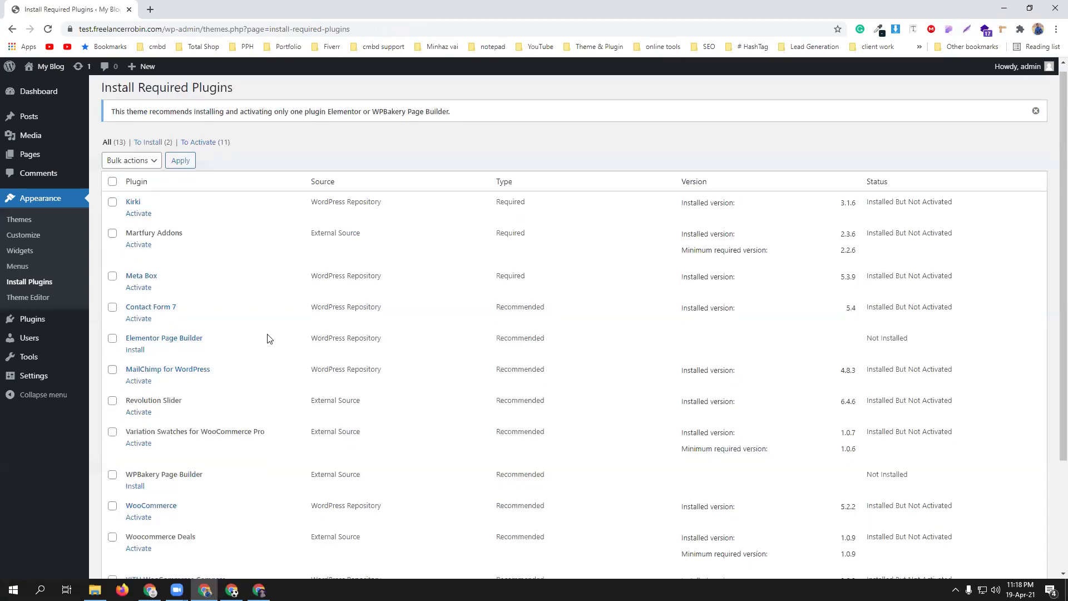
{"action": "scroll", "coordinate": [268, 339], "scroll_direction": "down", "scroll_amount": 2}
{"action": "scroll", "coordinate": [193, 370], "scroll_direction": "down", "scroll_amount": 1}
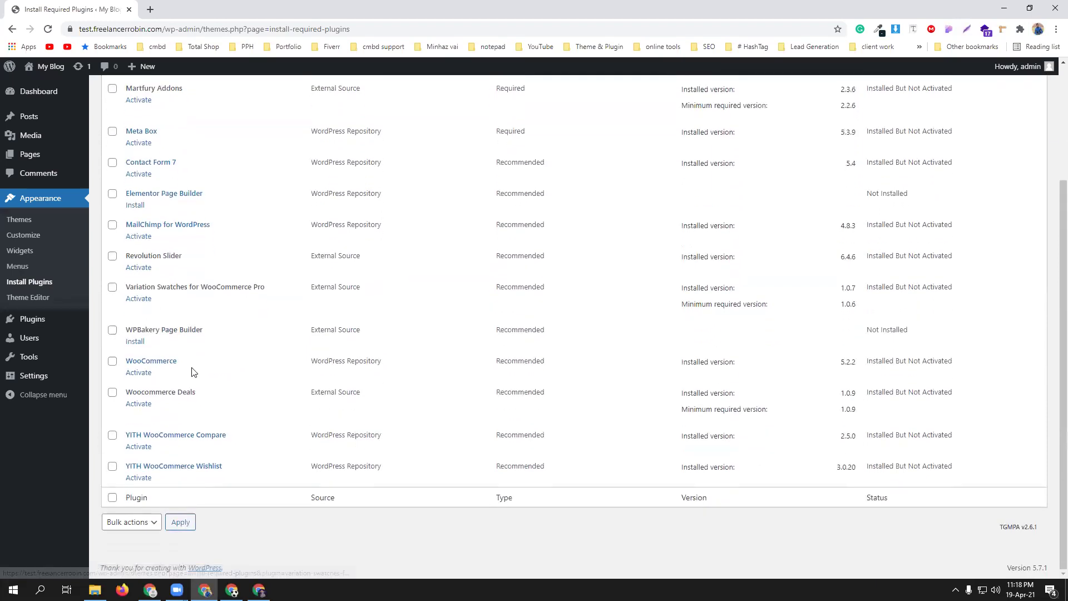
{"action": "scroll", "coordinate": [272, 389], "scroll_direction": "up", "scroll_amount": 3}
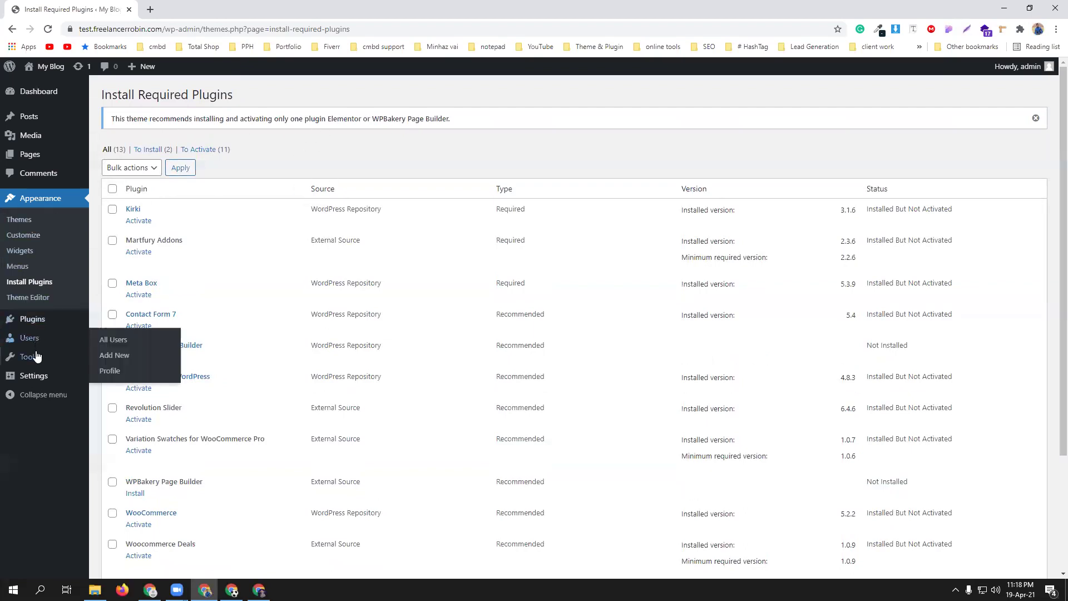
- Upload elementor.zip from Downloads\portfolio website as a plugin, install it and activate Elementor
{"action": "mouse_move", "coordinate": [38, 327]}
{"action": "left_click", "coordinate": [115, 336]}
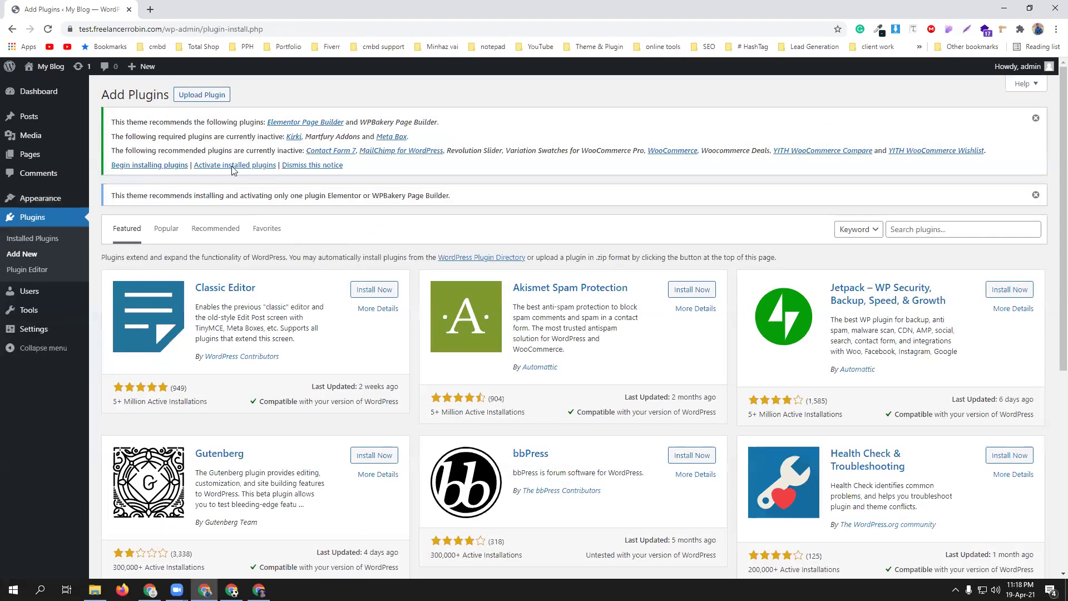
{"action": "left_click", "coordinate": [198, 97]}
{"action": "left_click", "coordinate": [501, 305]}
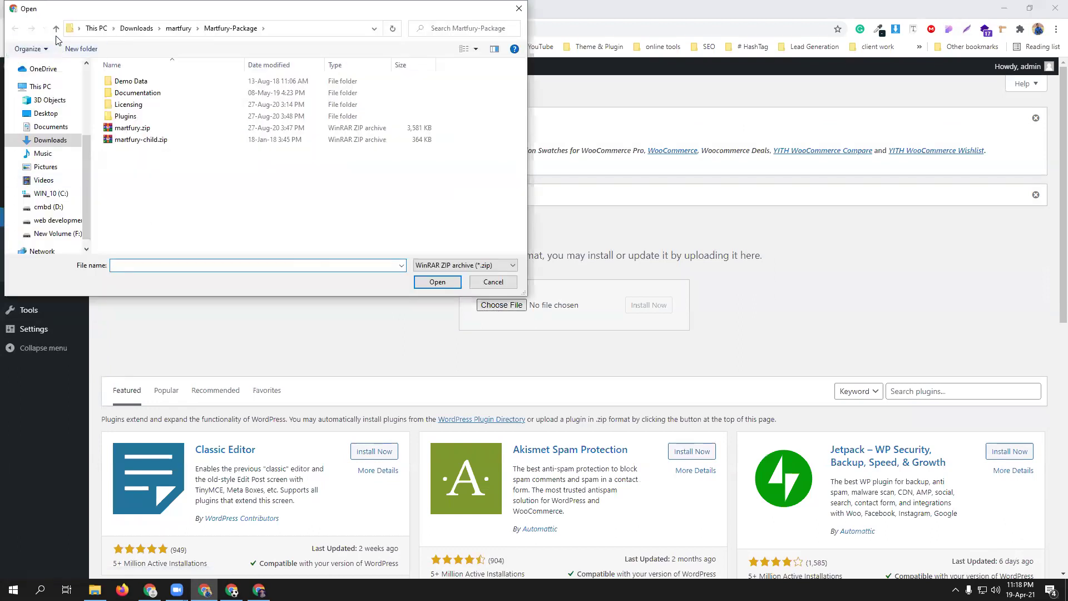
{"action": "left_click", "coordinate": [56, 31]}
{"action": "left_click", "coordinate": [56, 31]}
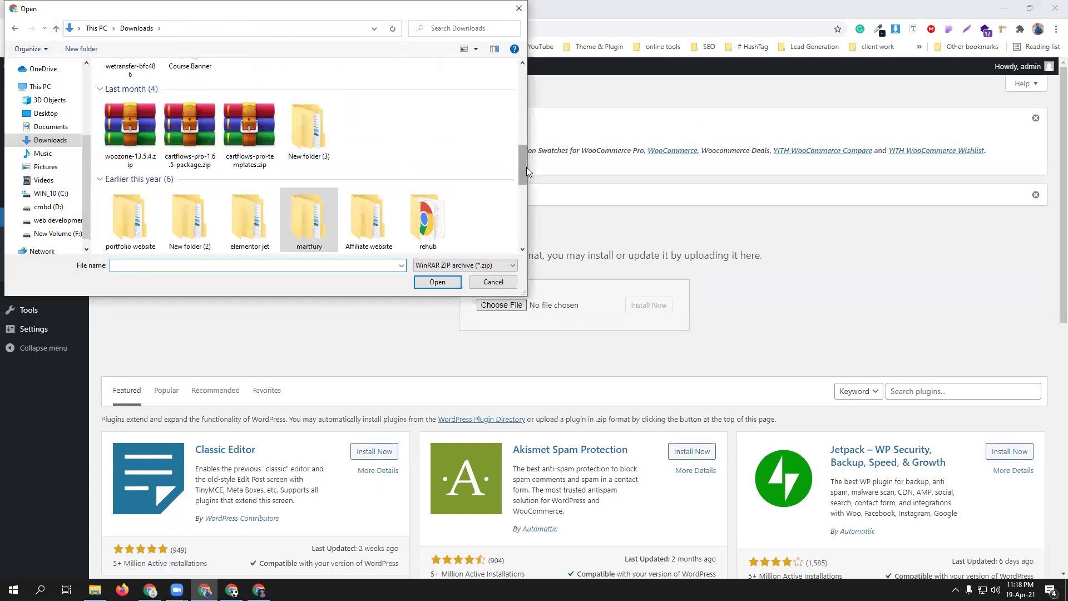
{"action": "scroll", "coordinate": [523, 167], "scroll_direction": "down", "scroll_amount": 1}
{"action": "double_click", "coordinate": [143, 199]}
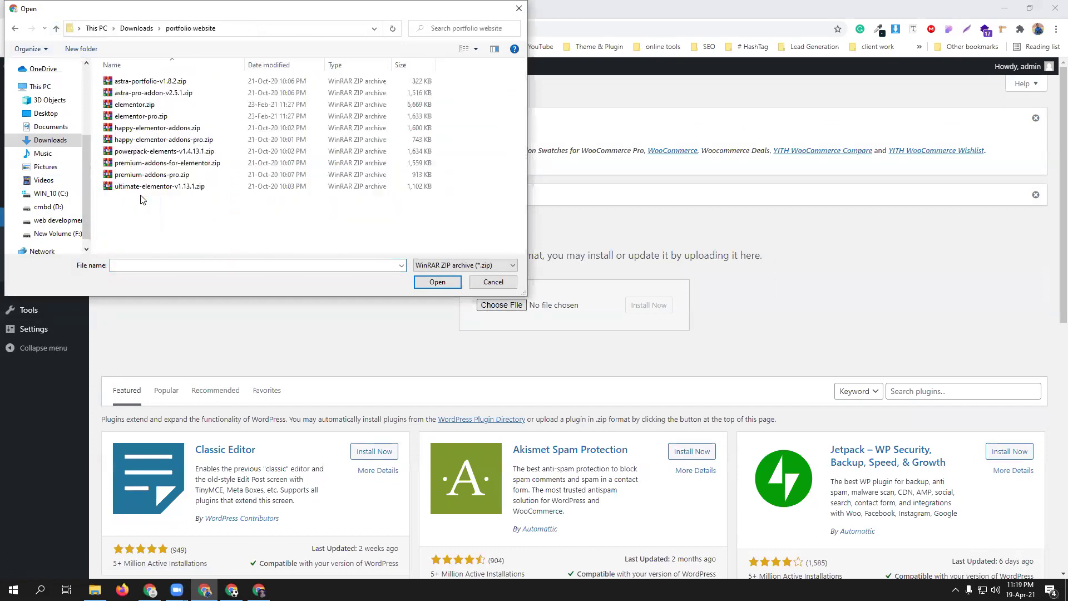
{"action": "left_click", "coordinate": [158, 106]}
{"action": "left_click", "coordinate": [449, 288]}
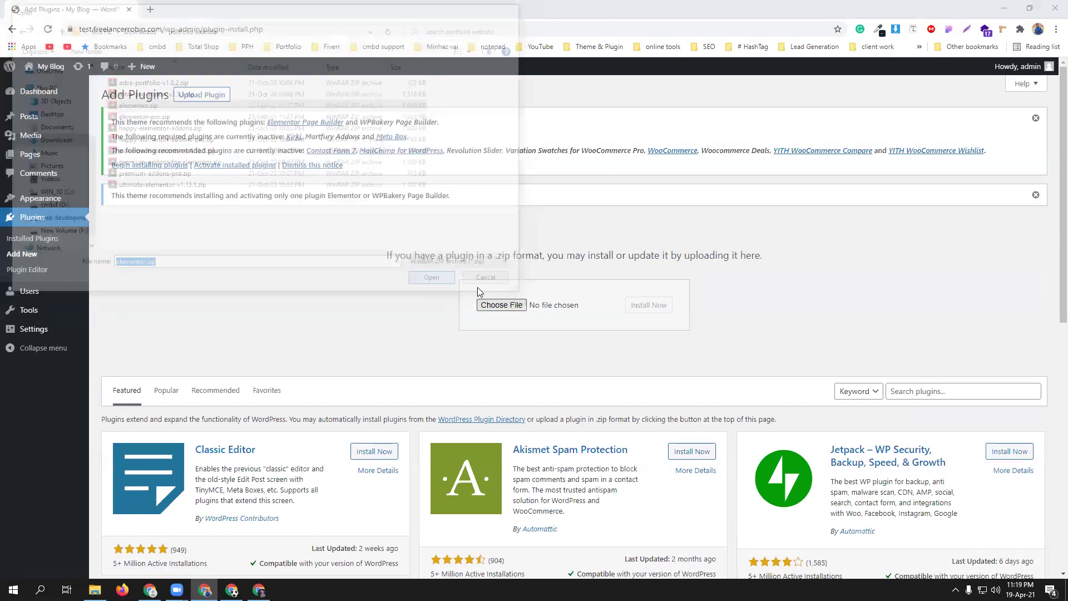
{"action": "left_click", "coordinate": [644, 313]}
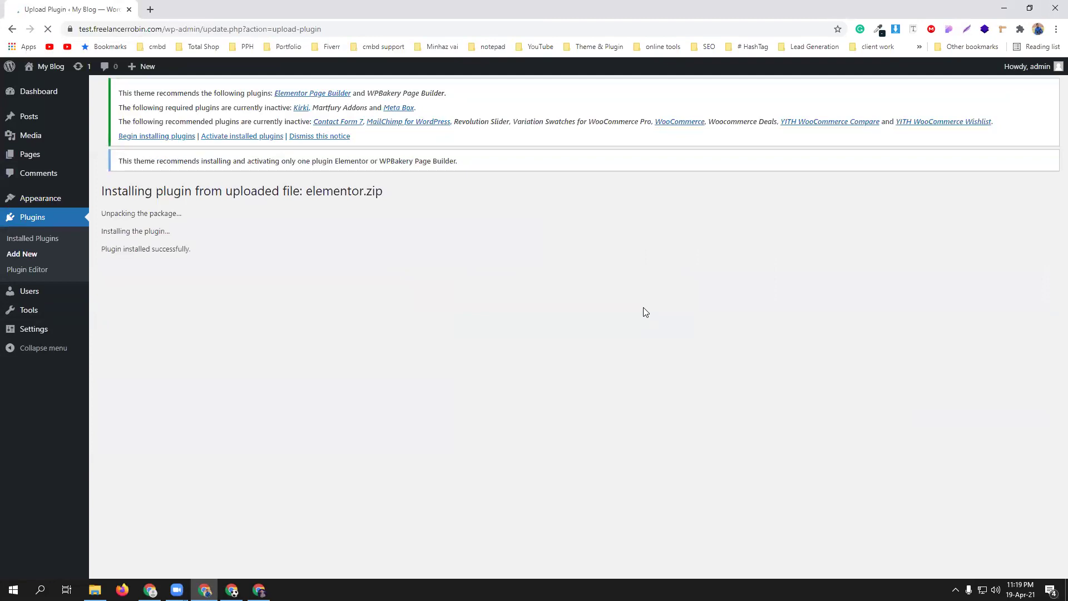
{"action": "left_click", "coordinate": [125, 318]}
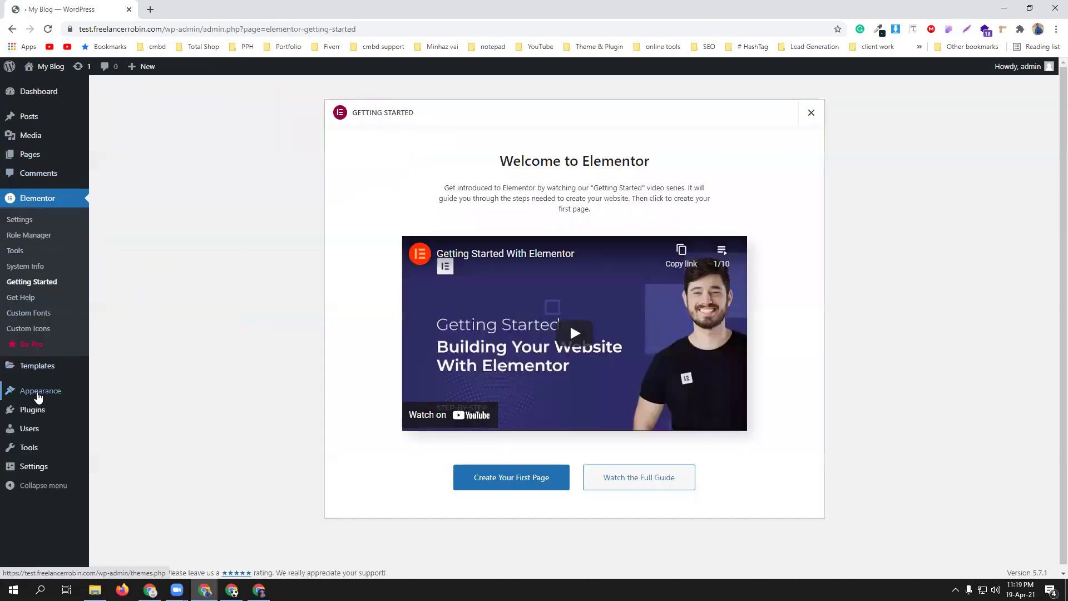
- Upload elementor-pro.zip through Plugins > Add New, install it and activate Elementor Pro
{"action": "left_click", "coordinate": [106, 410]}
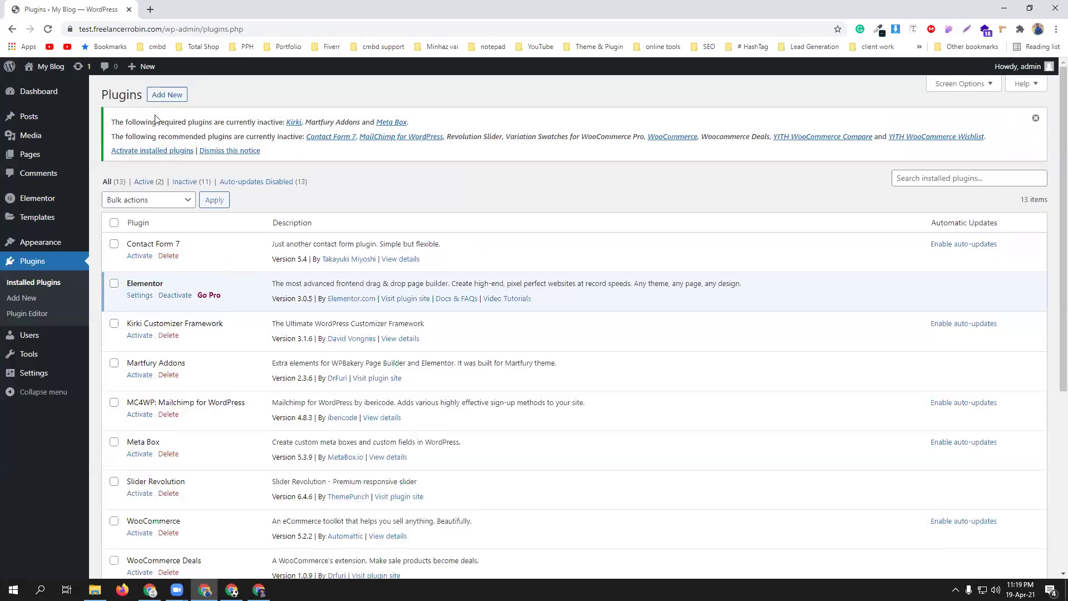
{"action": "left_click", "coordinate": [162, 102]}
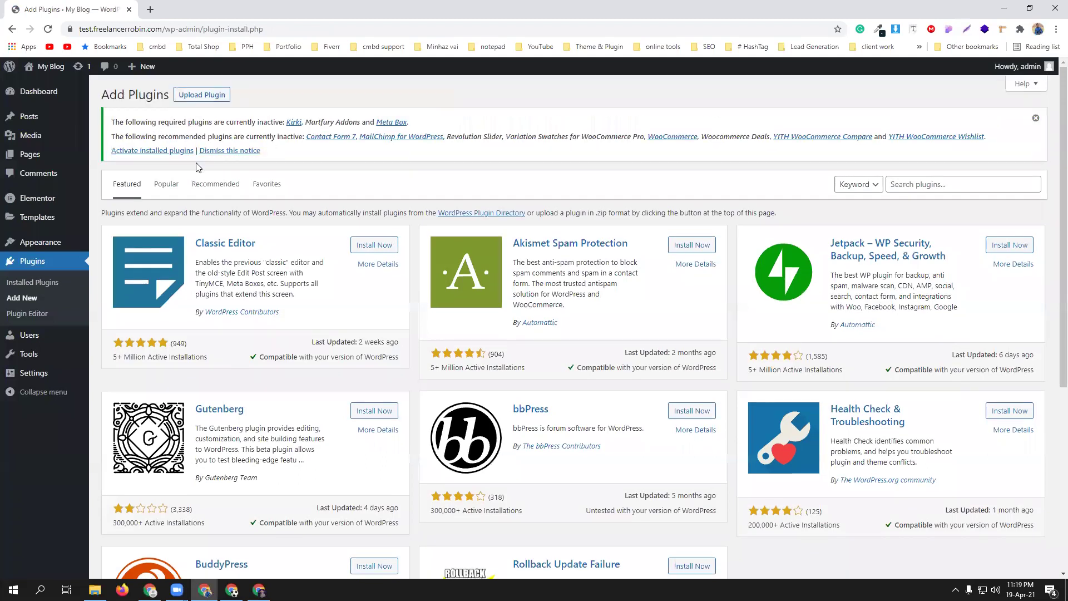
{"action": "left_click", "coordinate": [203, 95]}
{"action": "left_click", "coordinate": [500, 263]}
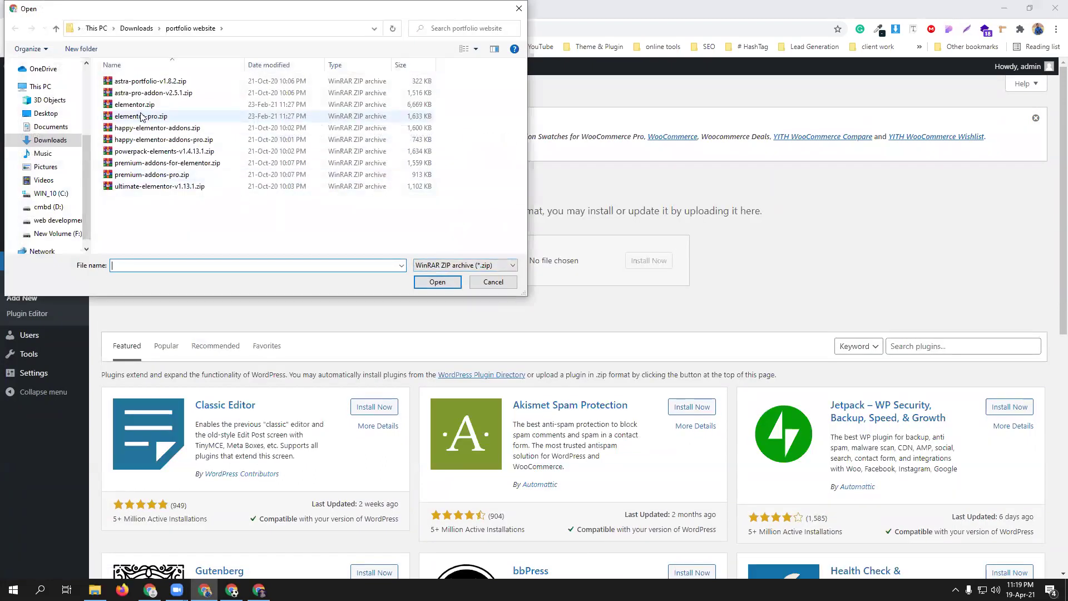
{"action": "left_click", "coordinate": [146, 117]}
{"action": "left_click", "coordinate": [442, 284]}
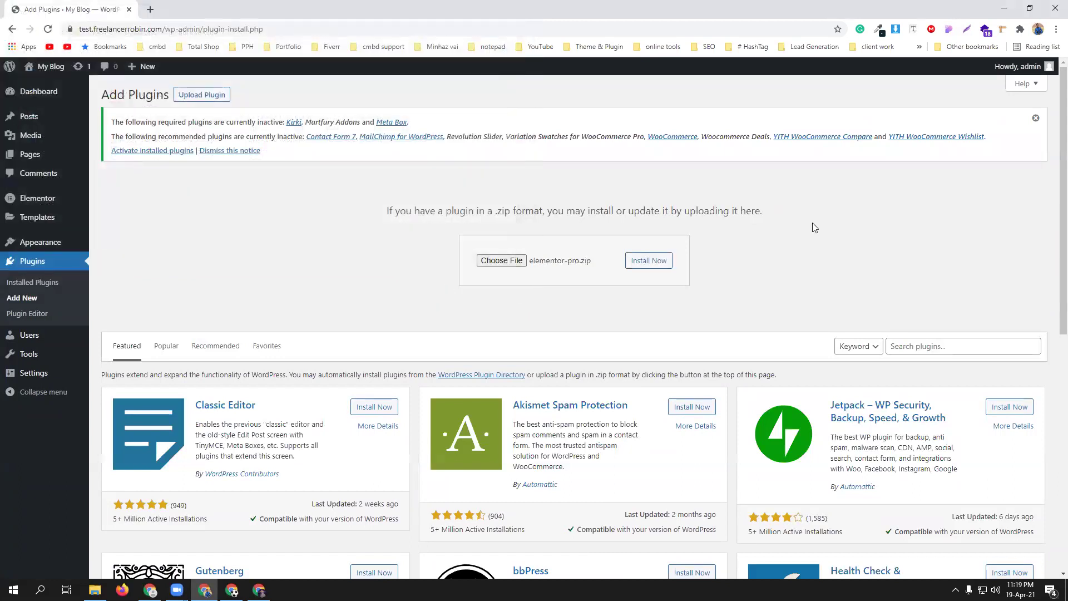
{"action": "left_click", "coordinate": [649, 260]}
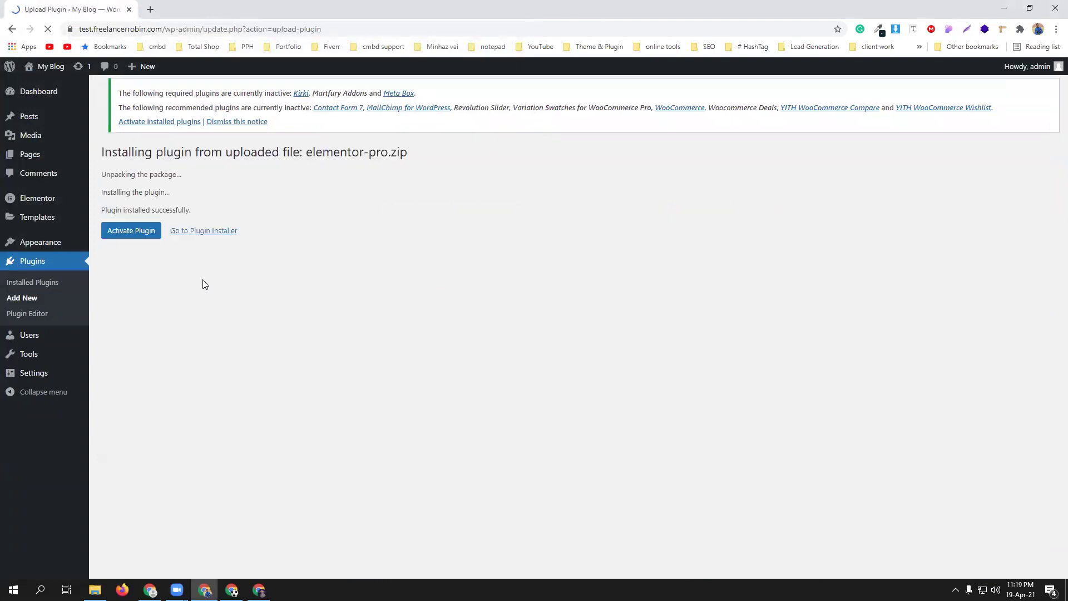
{"action": "left_click", "coordinate": [139, 231]}
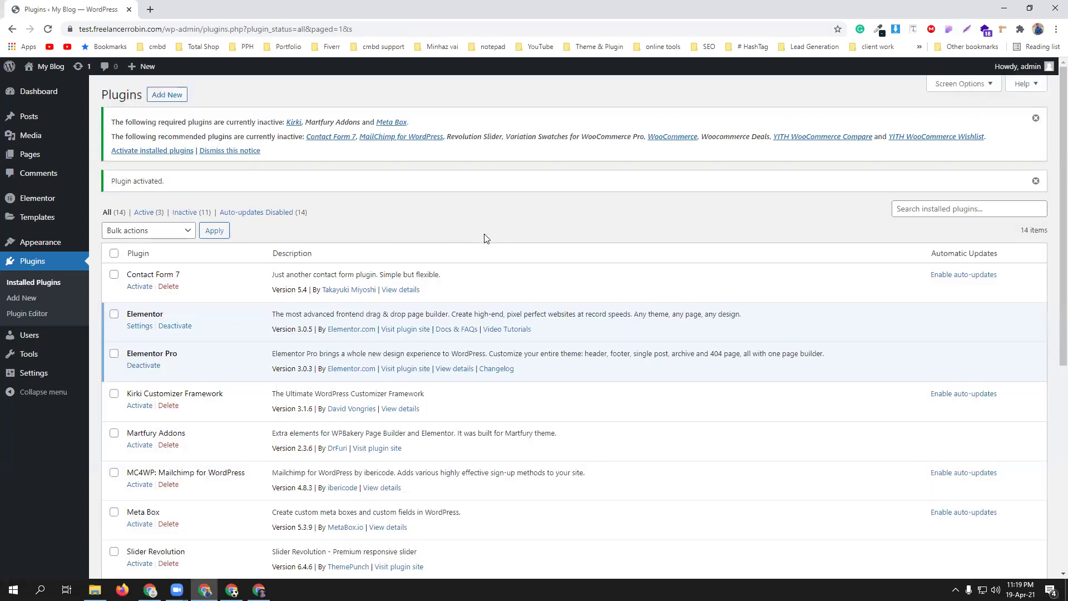
- Select every plugin in the list except Elementor, Elementor Pro and WP Reset
{"action": "scroll", "coordinate": [485, 237], "scroll_direction": "down", "scroll_amount": 3}
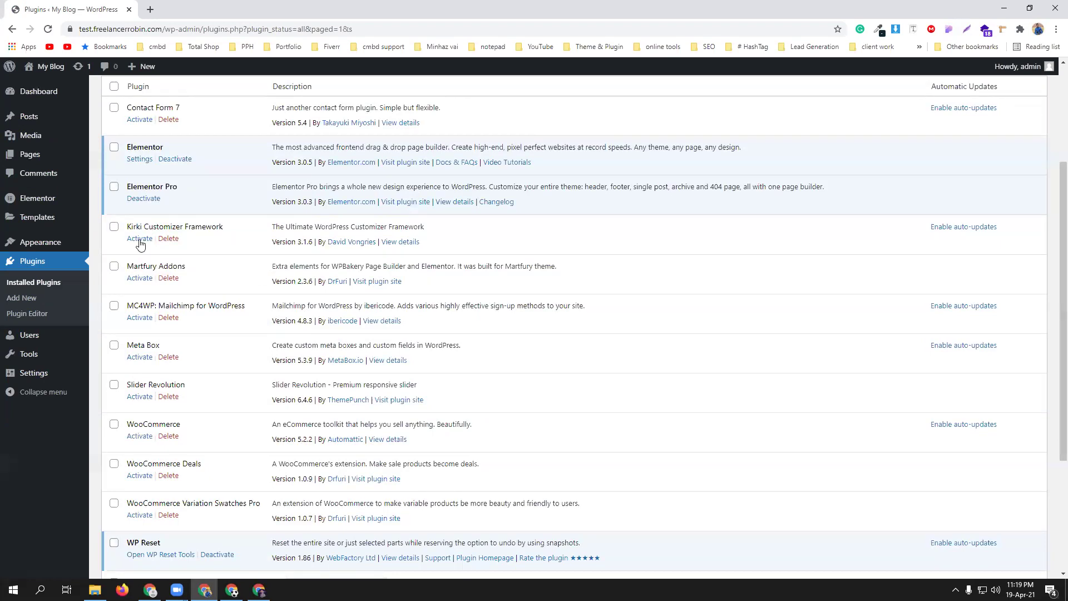
{"action": "scroll", "coordinate": [221, 246], "scroll_direction": "up", "scroll_amount": 1}
{"action": "scroll", "coordinate": [221, 249], "scroll_direction": "up", "scroll_amount": 3}
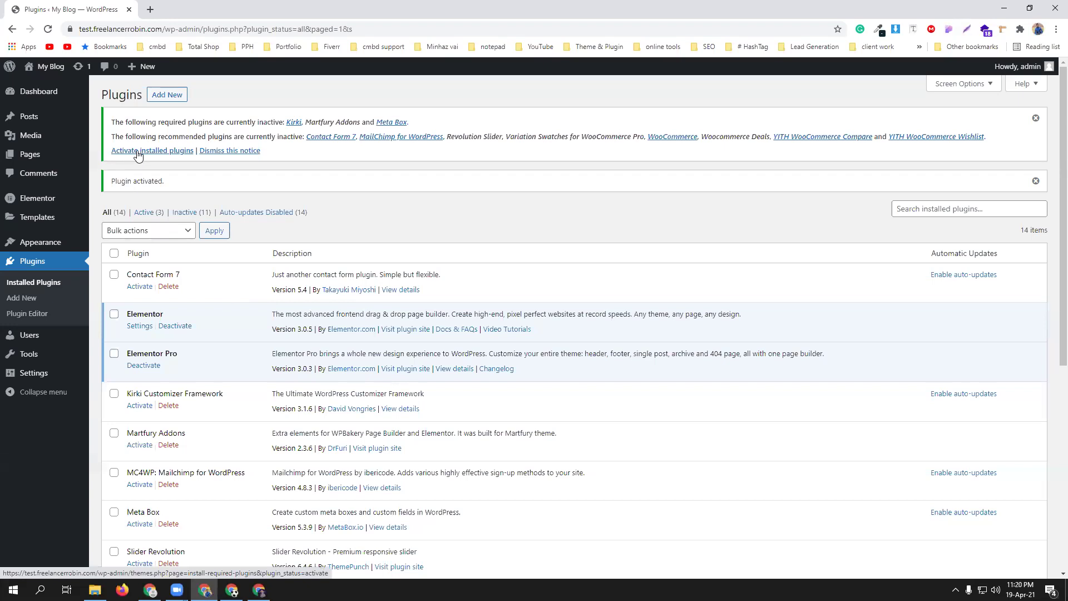
{"action": "left_click", "coordinate": [114, 253]}
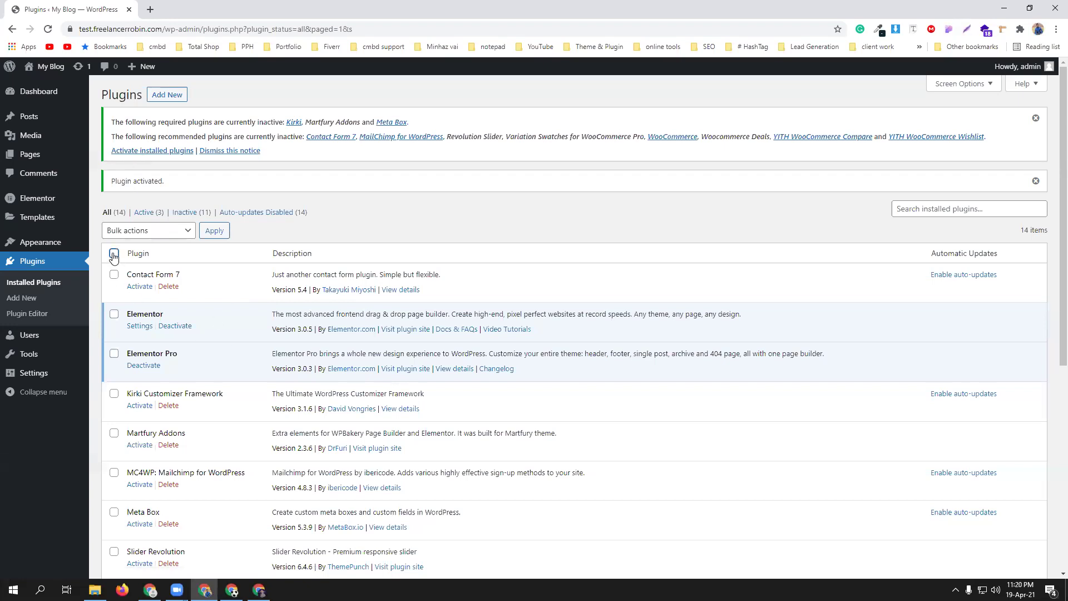
{"action": "left_click", "coordinate": [115, 314]}
{"action": "left_click", "coordinate": [114, 354]}
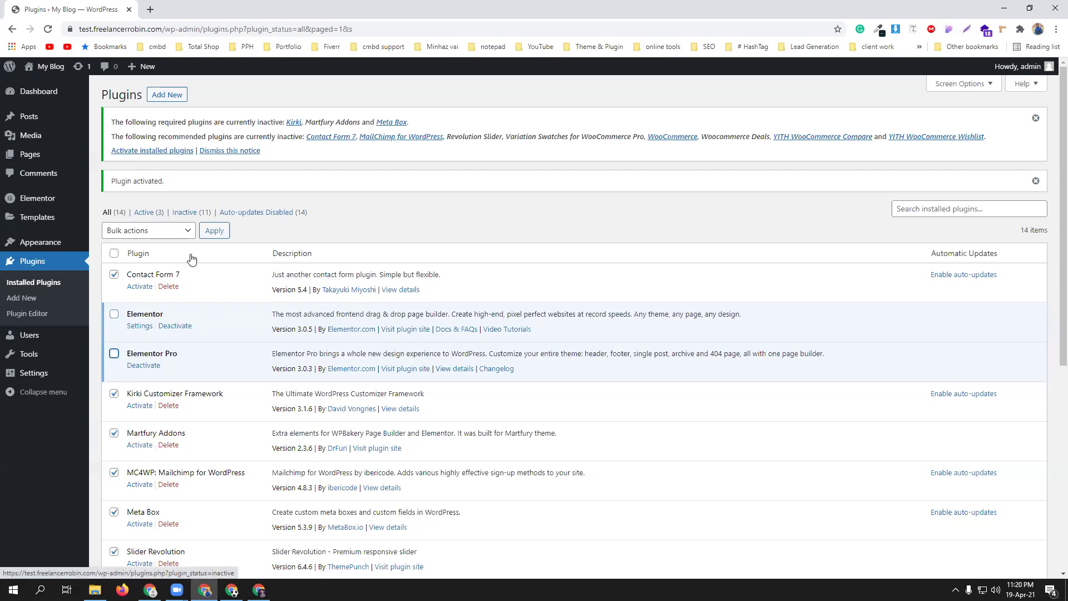
{"action": "scroll", "coordinate": [255, 336], "scroll_direction": "down", "scroll_amount": 2}
{"action": "scroll", "coordinate": [255, 336], "scroll_direction": "down", "scroll_amount": 3}
{"action": "left_click", "coordinate": [114, 431]}
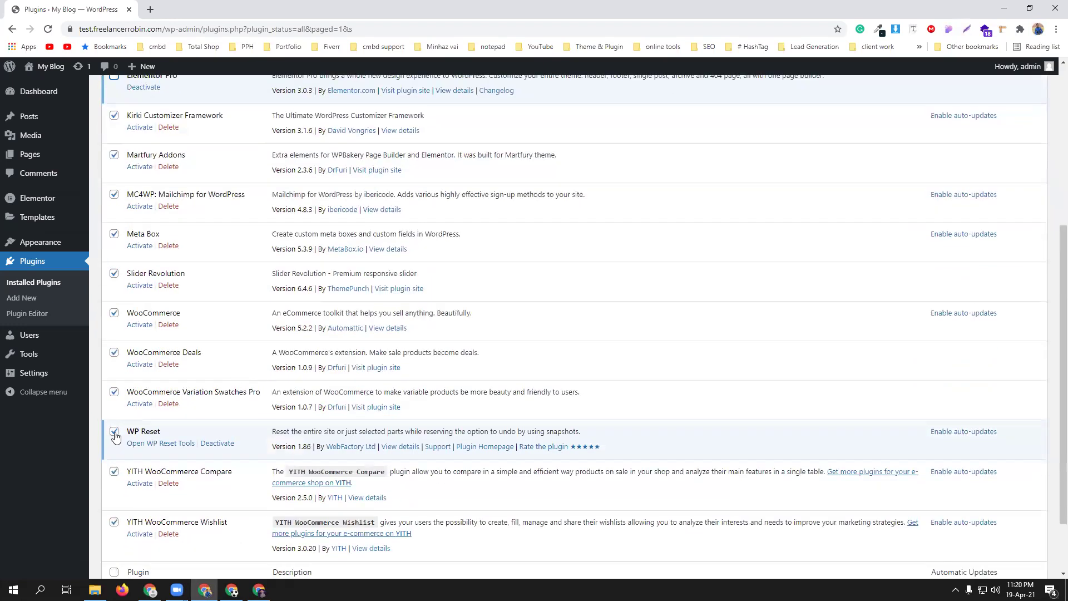
- Apply the Activate bulk action to the selected plugins
{"action": "scroll", "coordinate": [207, 417], "scroll_direction": "down", "scroll_amount": 2}
{"action": "scroll", "coordinate": [207, 412], "scroll_direction": "up", "scroll_amount": 3}
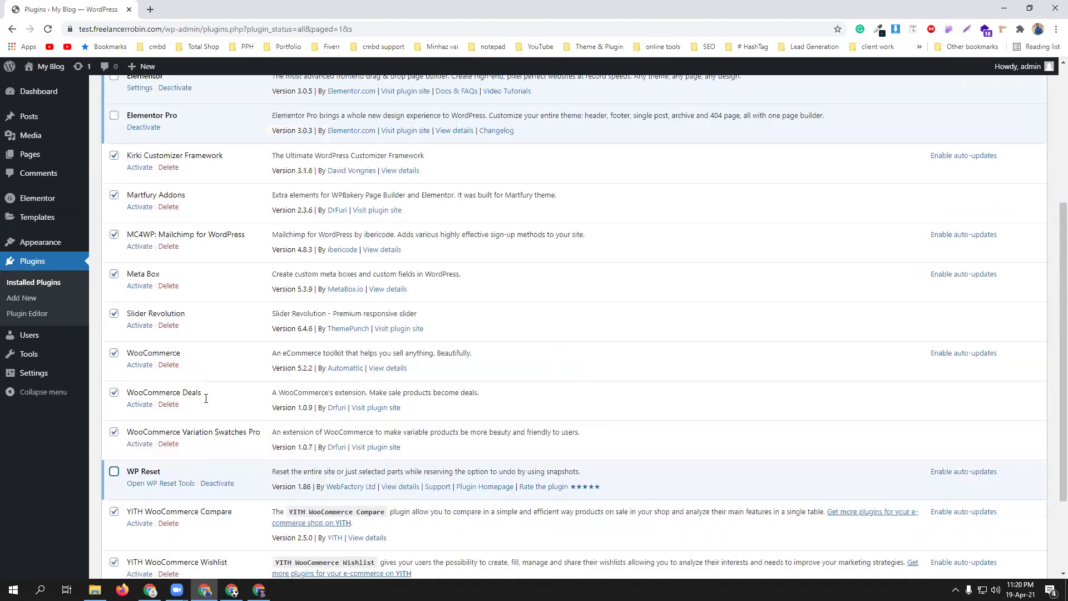
{"action": "scroll", "coordinate": [207, 402], "scroll_direction": "up", "scroll_amount": 3}
{"action": "left_click", "coordinate": [127, 209]}
{"action": "left_click", "coordinate": [144, 231]}
{"action": "left_click", "coordinate": [214, 211]}
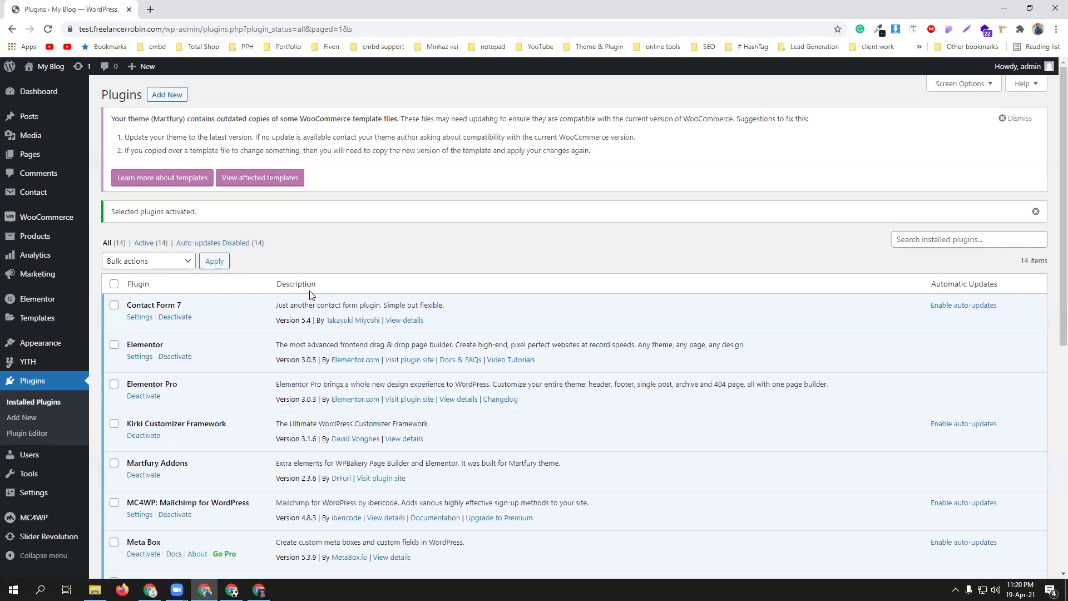
- Upload soo-demo-importer.zip from Martfury-Package\Plugins, install it and activate Soo Demo Importer
{"action": "left_click", "coordinate": [167, 95]}
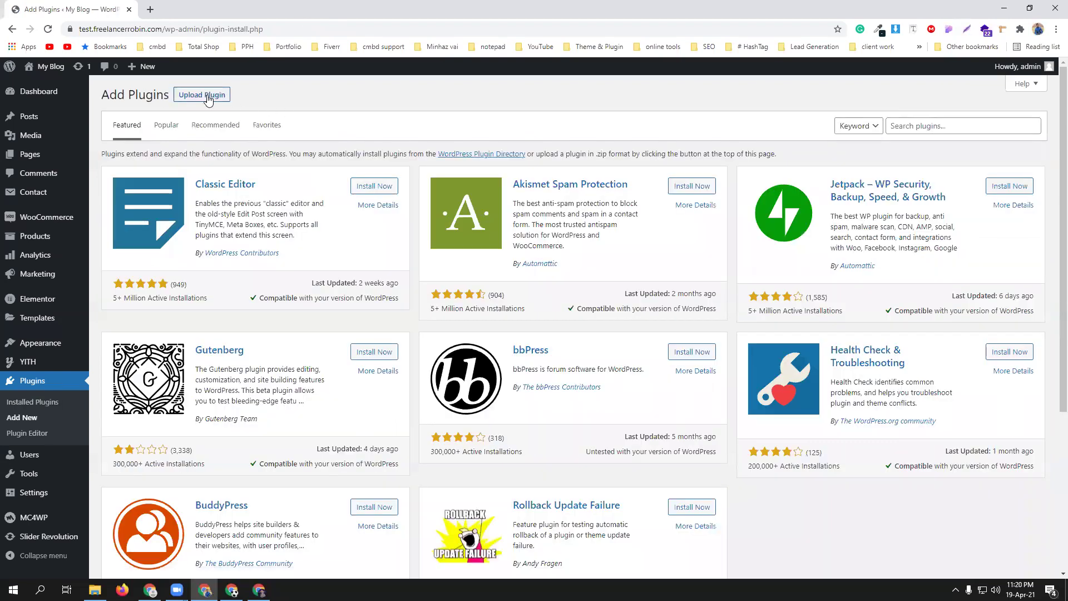
{"action": "left_click", "coordinate": [207, 95]}
{"action": "left_click", "coordinate": [502, 195]}
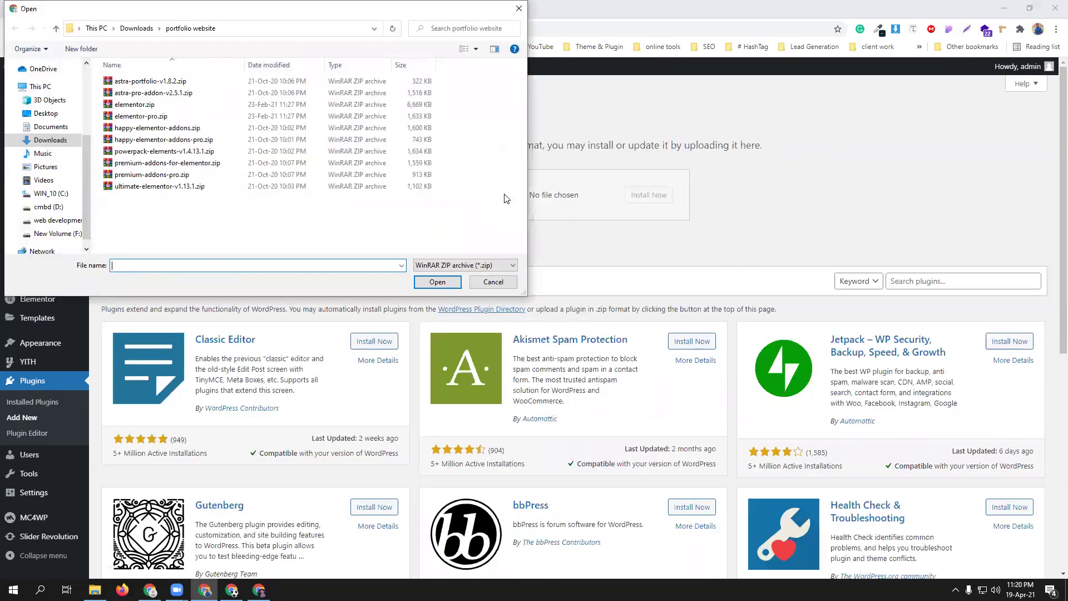
{"action": "left_click", "coordinate": [50, 140]}
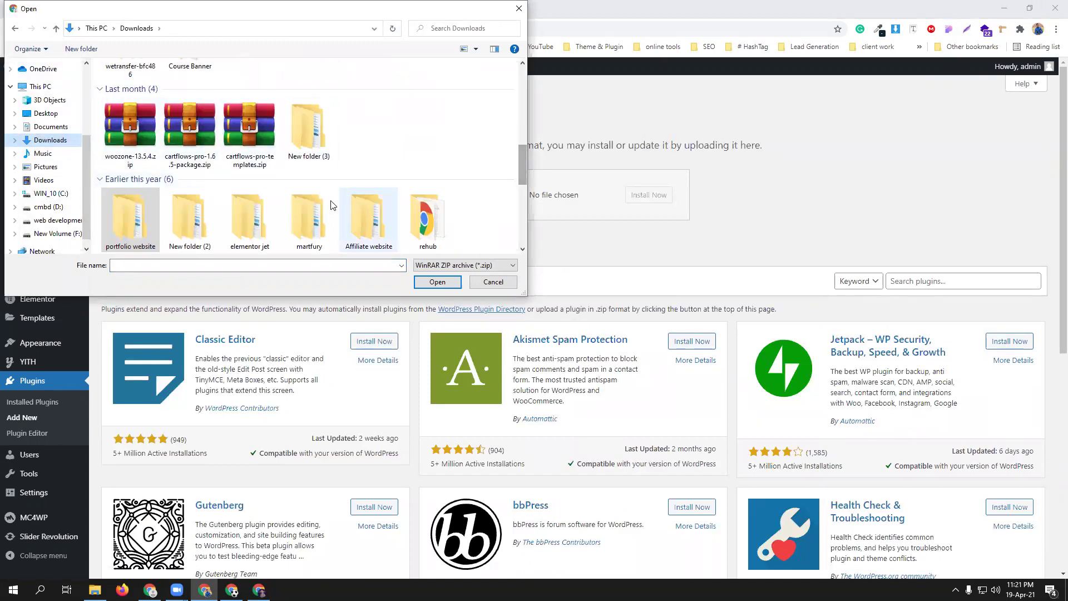
{"action": "double_click", "coordinate": [307, 214]}
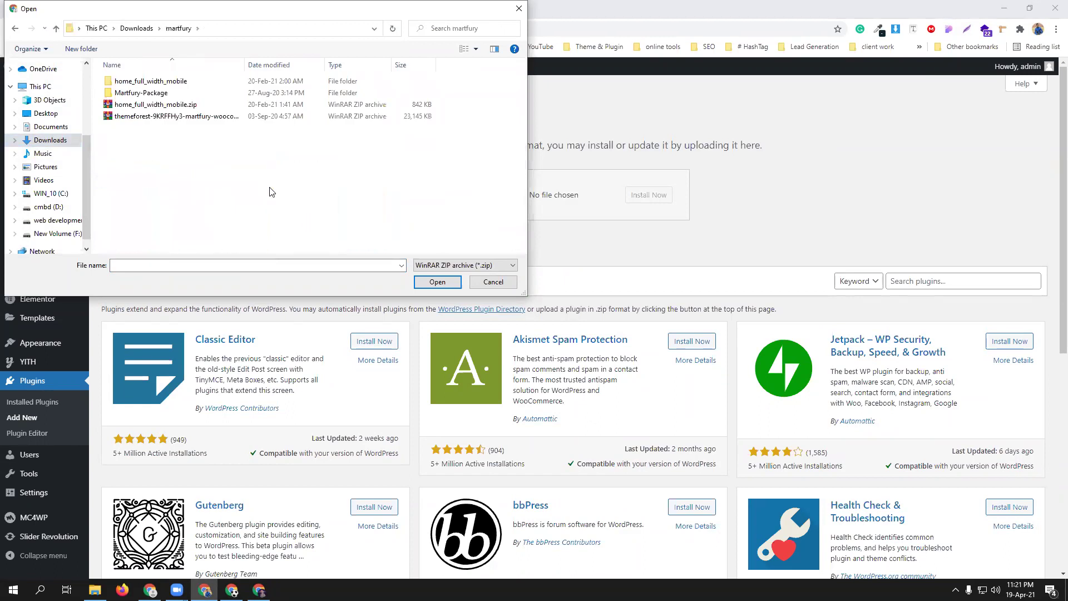
{"action": "double_click", "coordinate": [145, 93]}
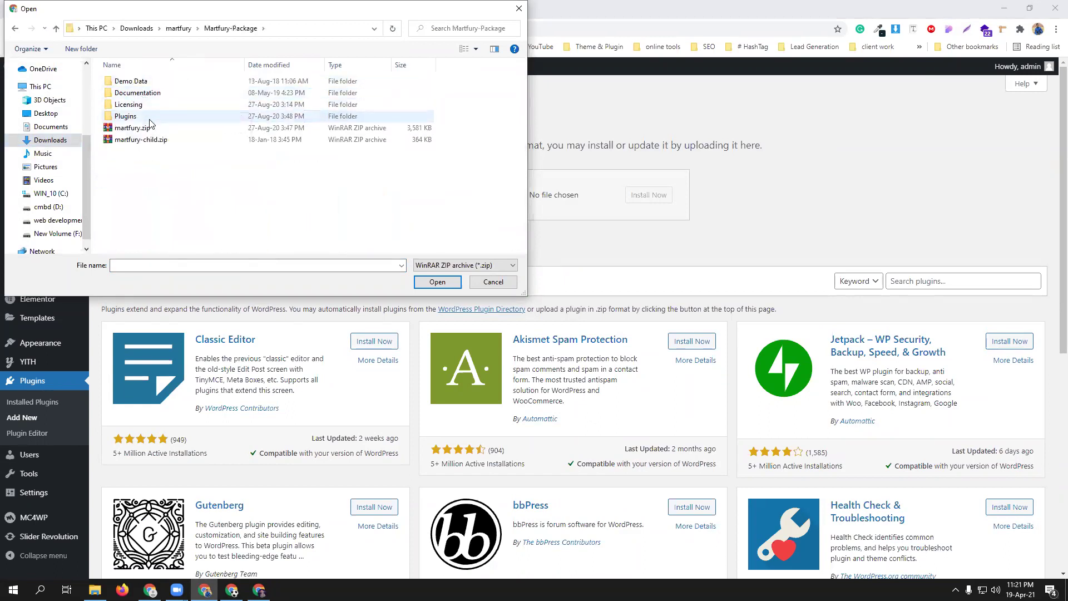
{"action": "double_click", "coordinate": [149, 118]}
{"action": "left_click", "coordinate": [155, 120]}
{"action": "left_click", "coordinate": [439, 283]}
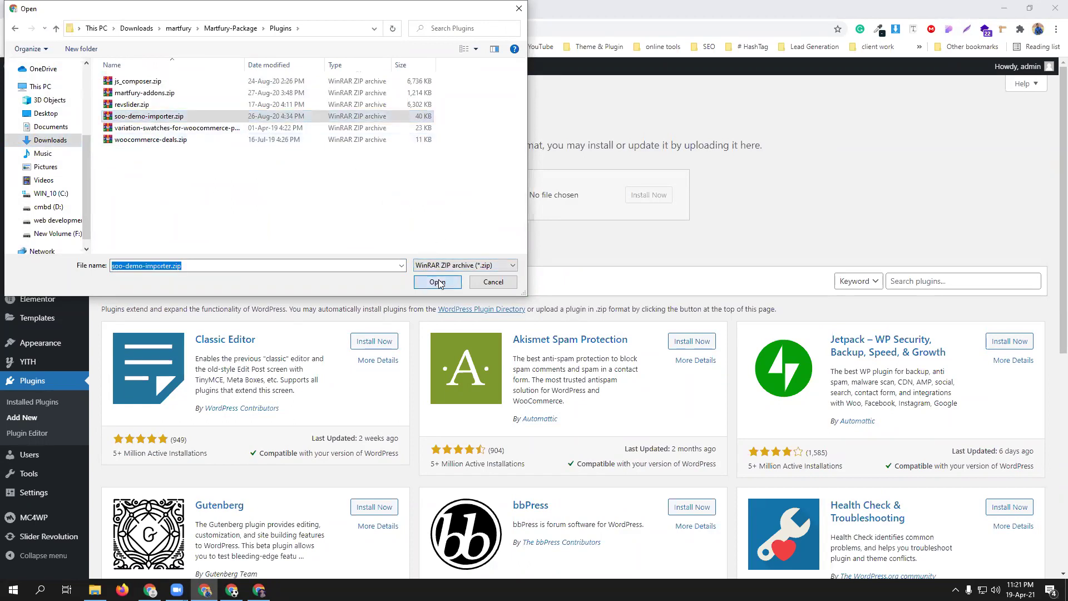
{"action": "left_click", "coordinate": [651, 195]}
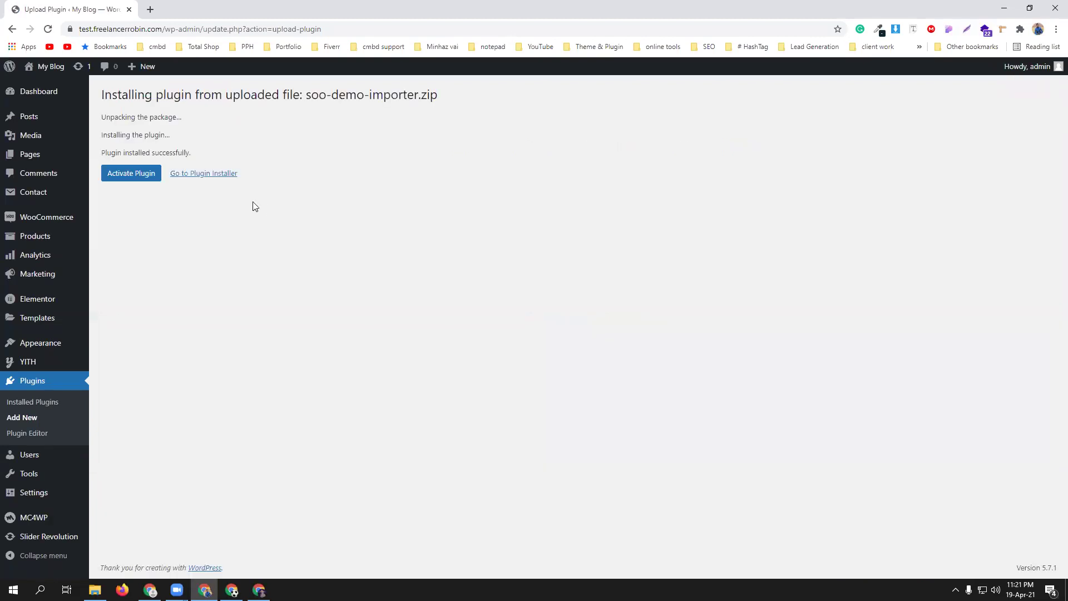
{"action": "left_click", "coordinate": [144, 177]}
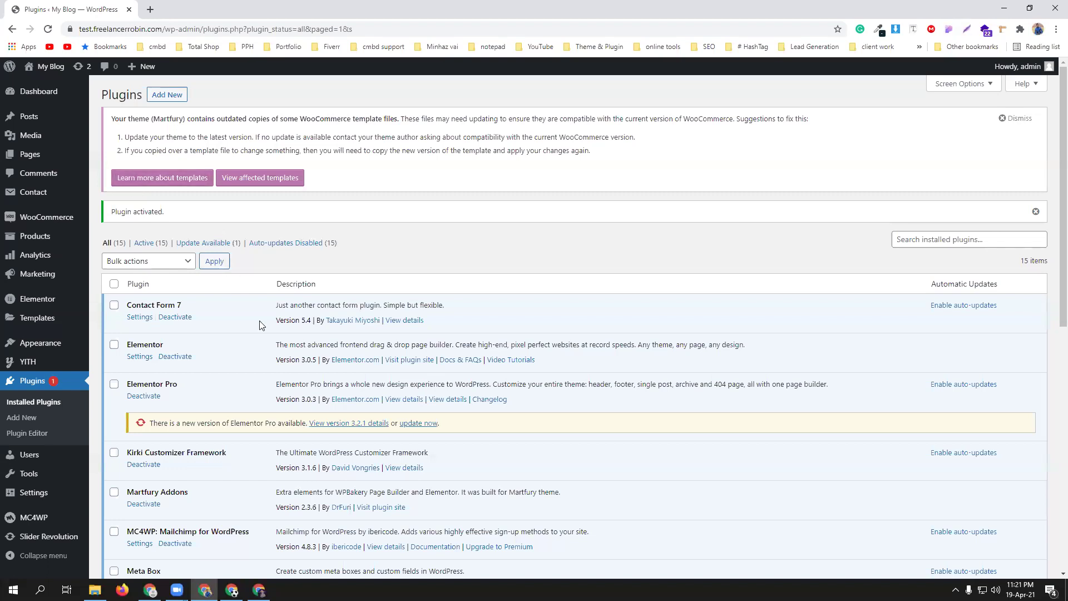
- From the Dashboard, dismiss Martfury's outdated WooCommerce template files notice
{"action": "scroll", "coordinate": [194, 339], "scroll_direction": "down", "scroll_amount": 1}
{"action": "scroll", "coordinate": [194, 339], "scroll_direction": "down", "scroll_amount": 4}
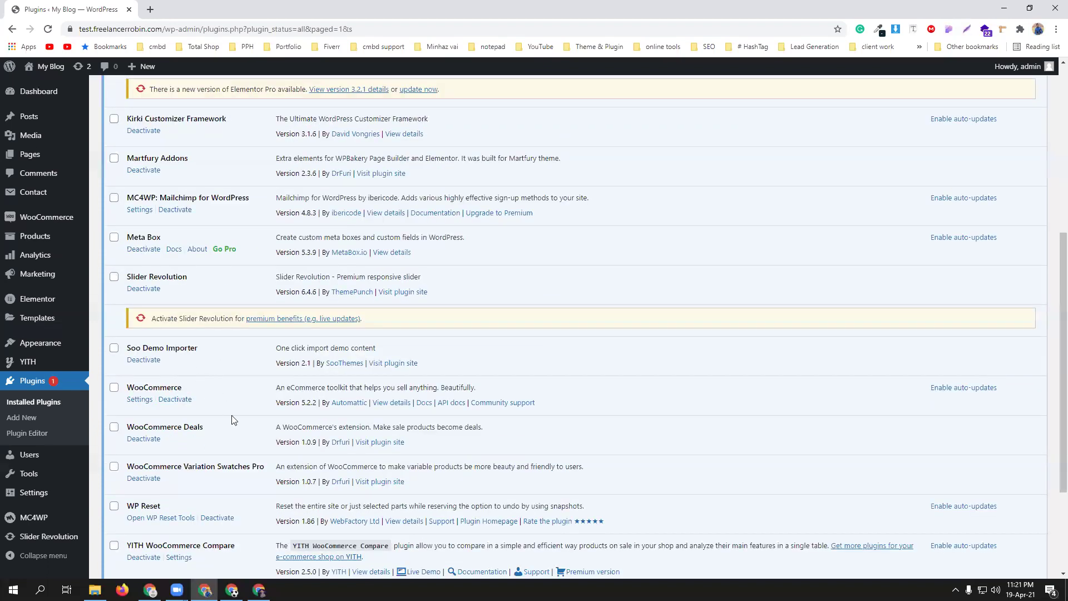
{"action": "scroll", "coordinate": [232, 415], "scroll_direction": "up", "scroll_amount": 5}
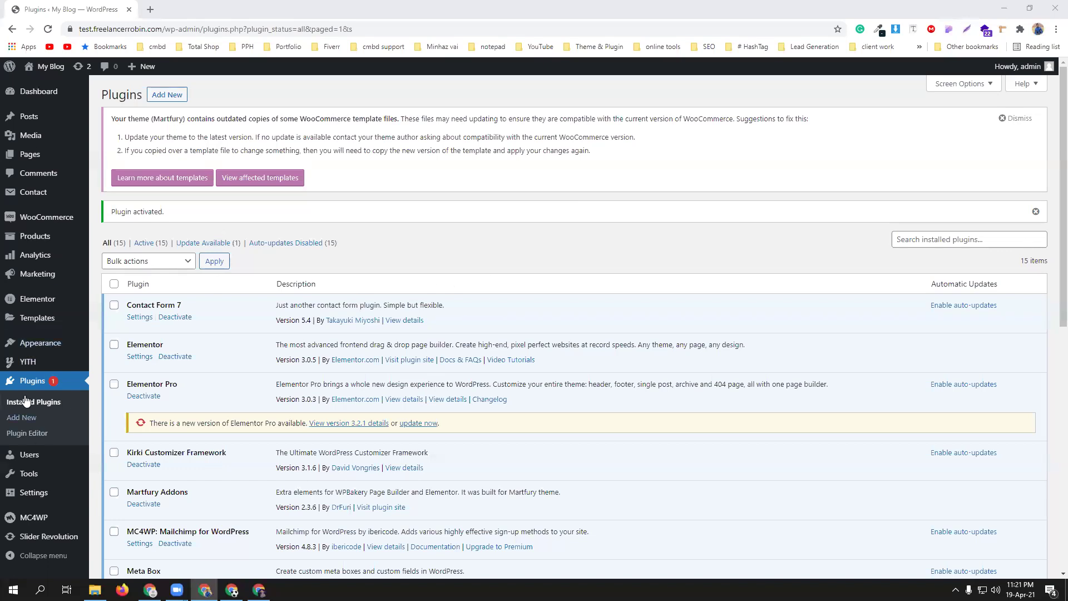
{"action": "left_click", "coordinate": [29, 98]}
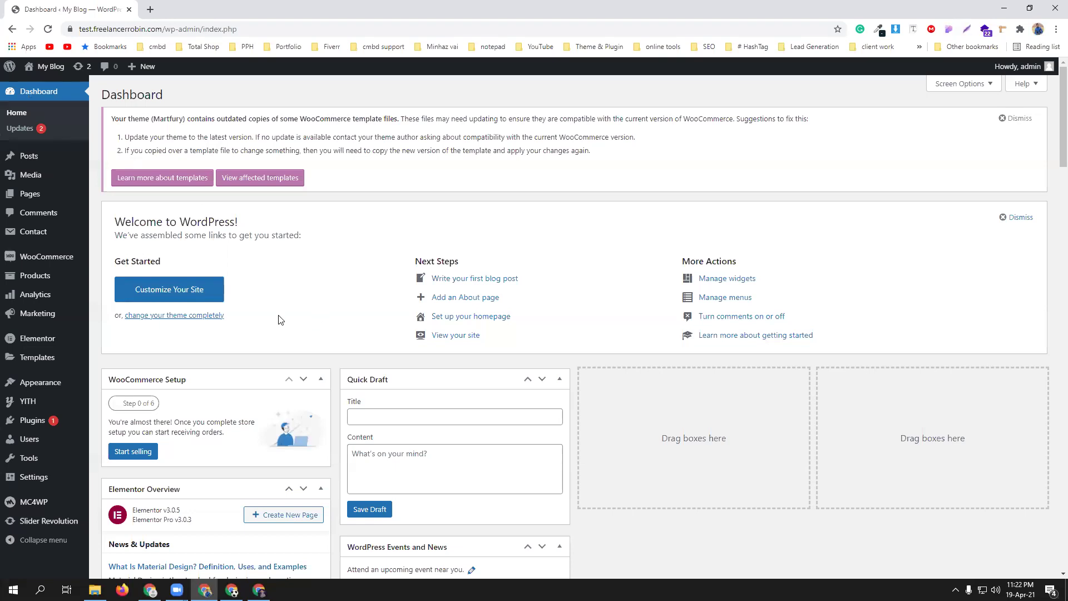
{"action": "scroll", "coordinate": [280, 320], "scroll_direction": "down", "scroll_amount": 5}
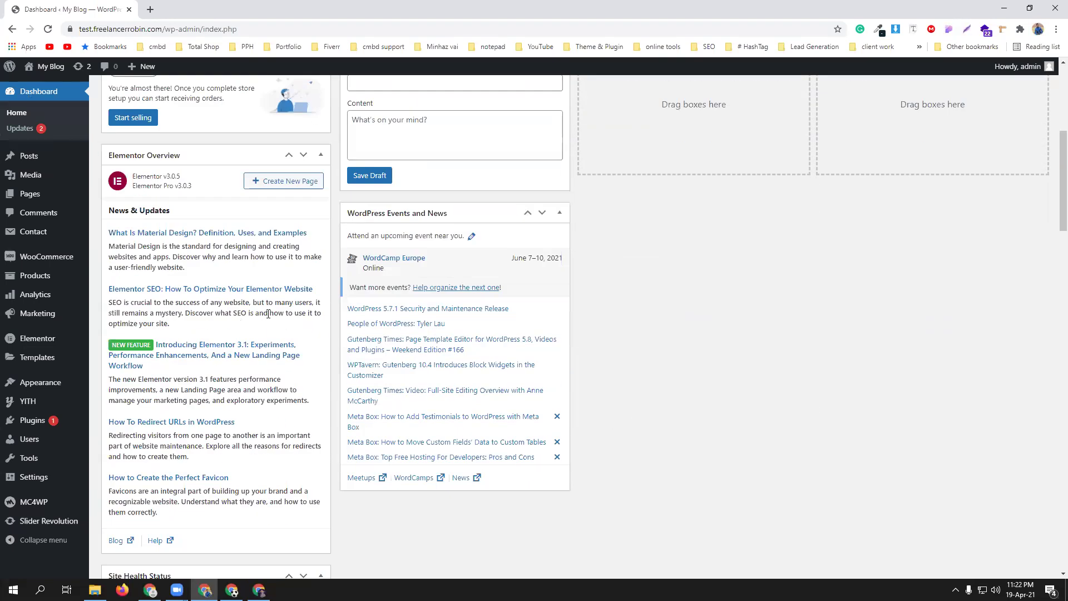
{"action": "scroll", "coordinate": [268, 314], "scroll_direction": "down", "scroll_amount": 4}
{"action": "scroll", "coordinate": [261, 312], "scroll_direction": "up", "scroll_amount": 9}
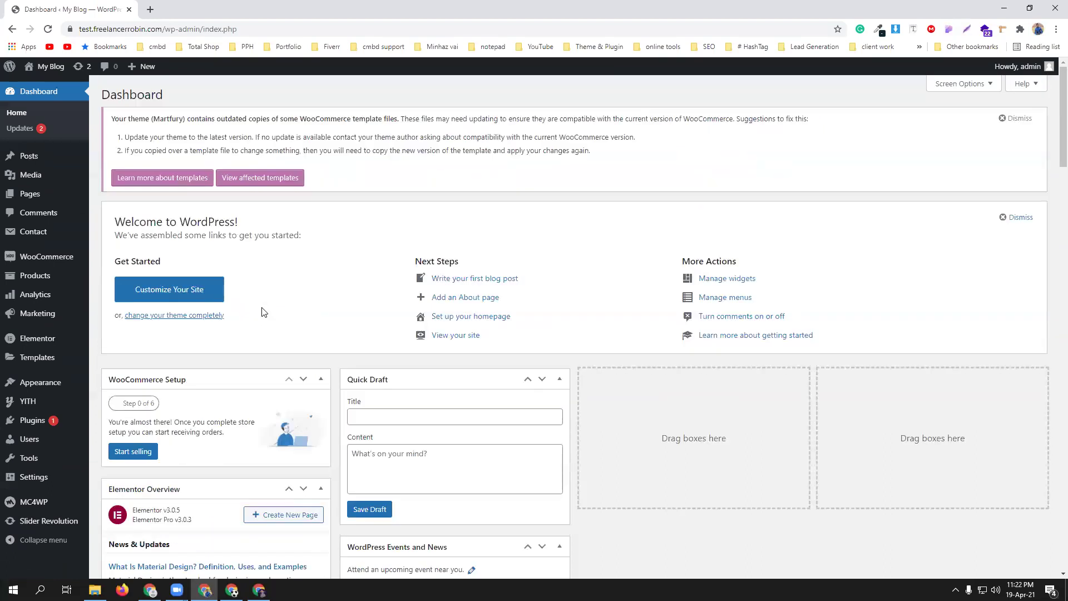
{"action": "left_click", "coordinate": [1011, 119]}
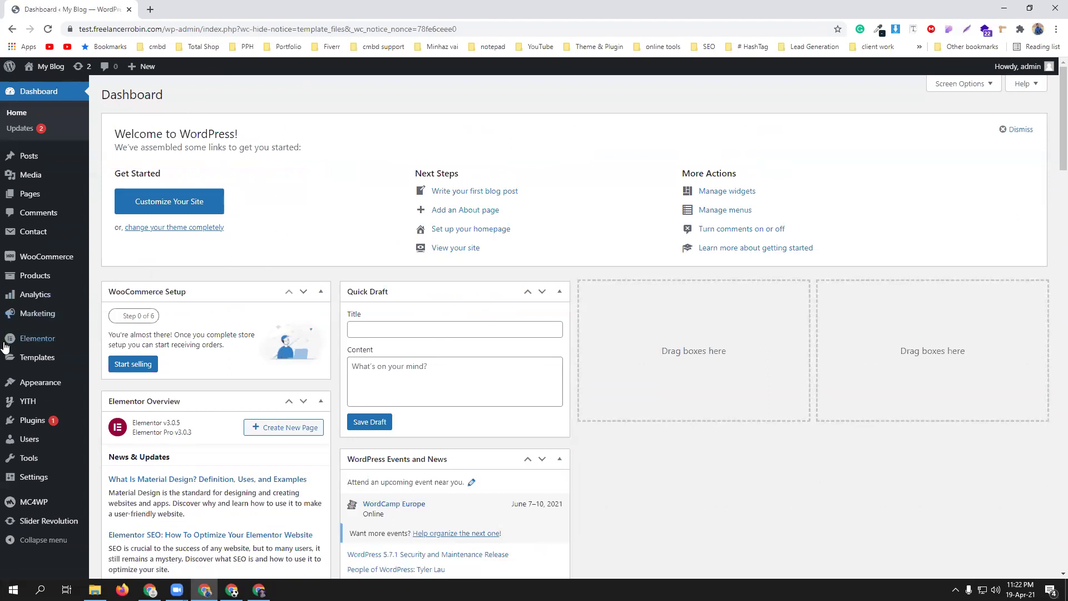
- Go to WooCommerce Home and enter Mirpur-01 as the store's first address line
{"action": "mouse_move", "coordinate": [25, 267]}
{"action": "left_click", "coordinate": [115, 268]}
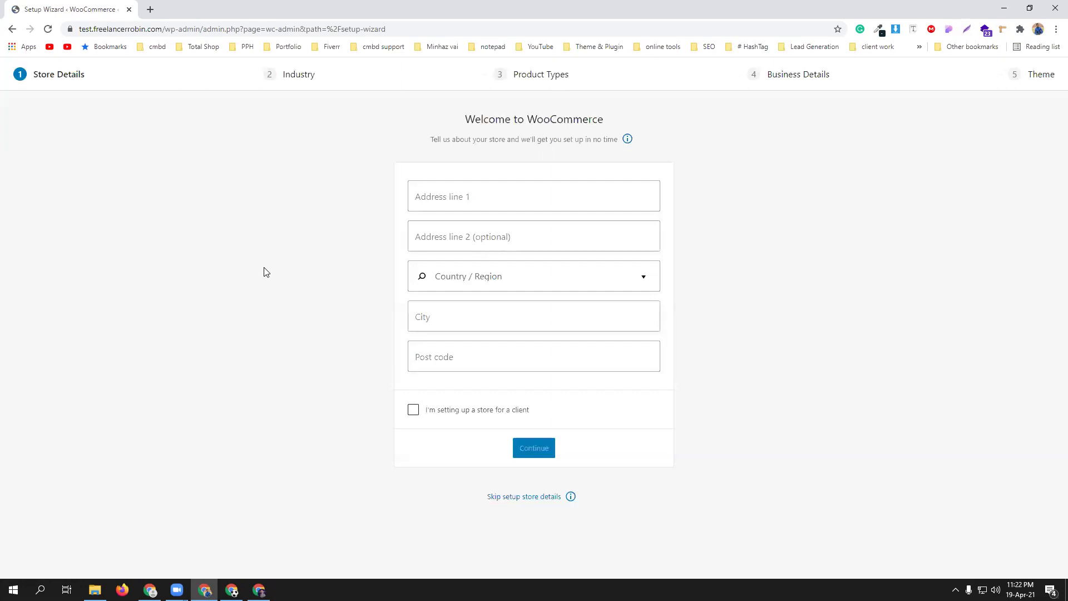
{"action": "left_click", "coordinate": [475, 201]}
{"action": "left_click", "coordinate": [472, 218]}
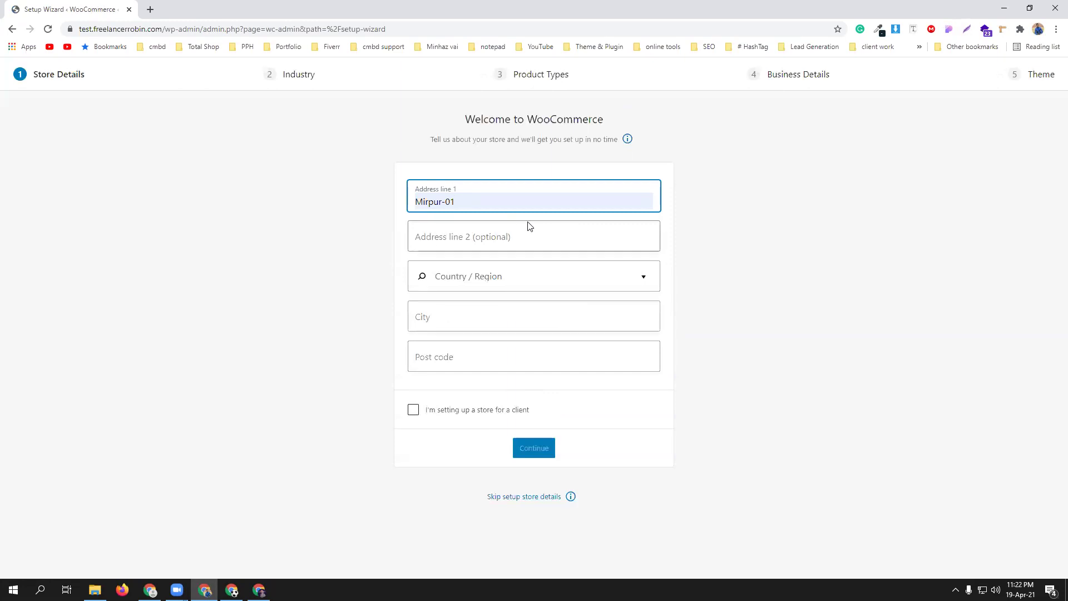
- Set the location to Bangladesh — Dhaka with post code 1216, submit, and accept usage tracking
{"action": "left_click", "coordinate": [491, 276]}
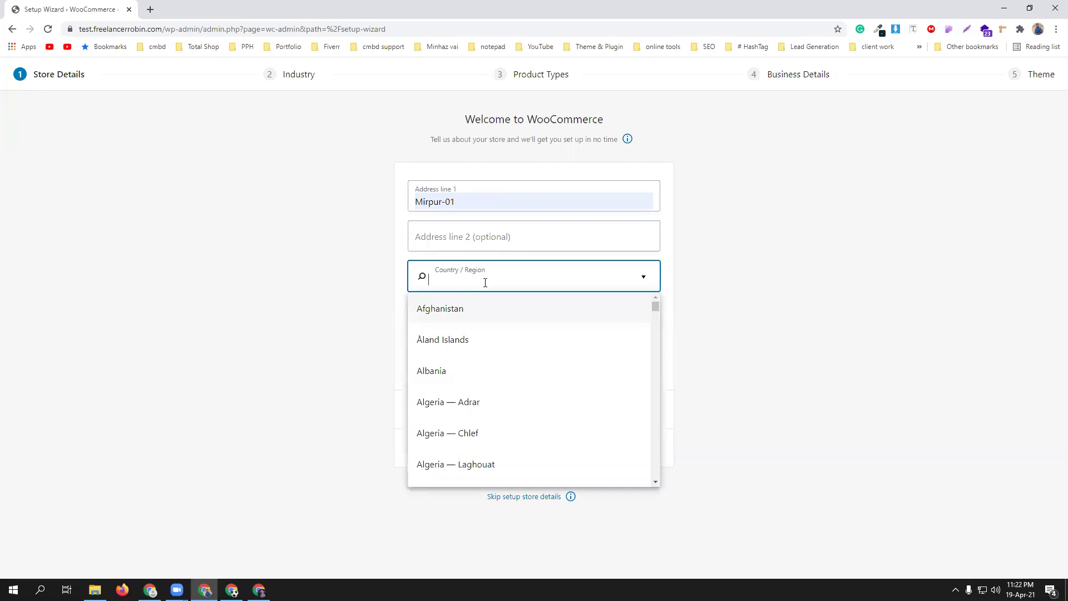
{"action": "type", "text": "Dha"}
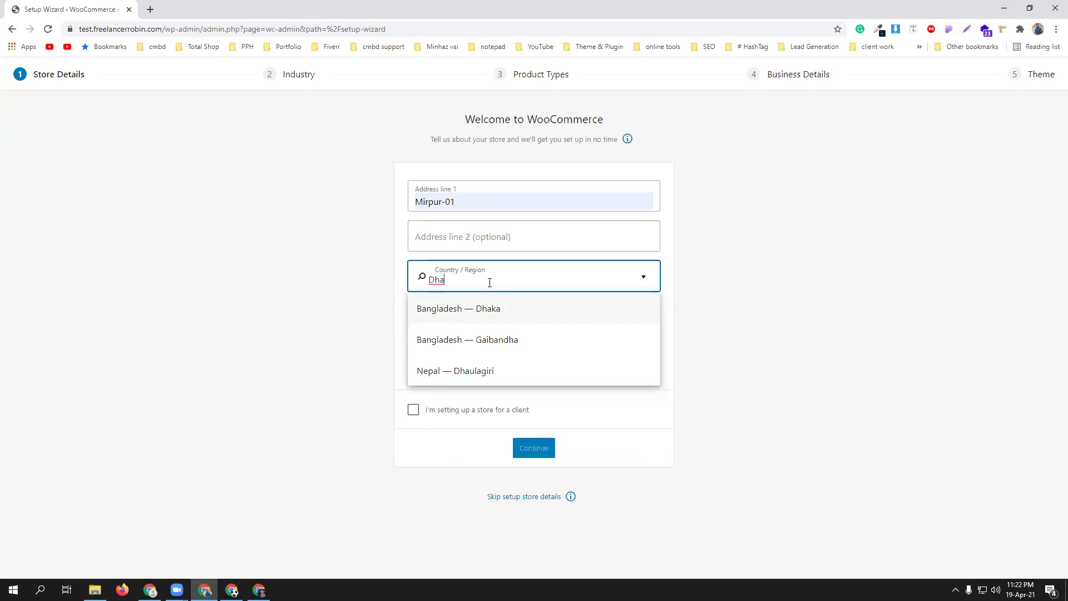
{"action": "left_click", "coordinate": [489, 307]}
{"action": "left_click", "coordinate": [477, 316]}
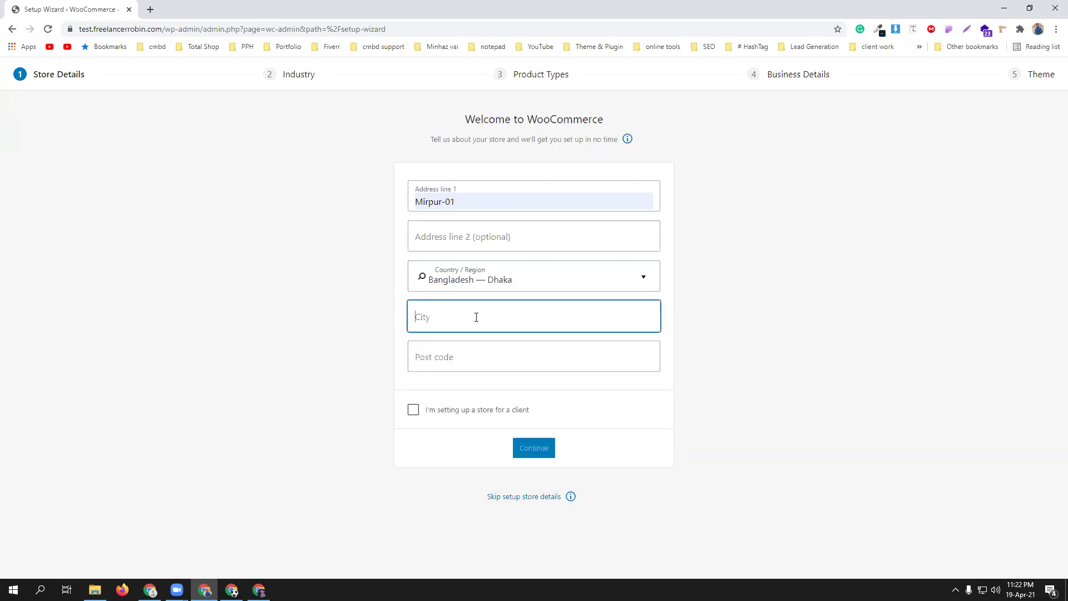
{"action": "left_click", "coordinate": [464, 338]}
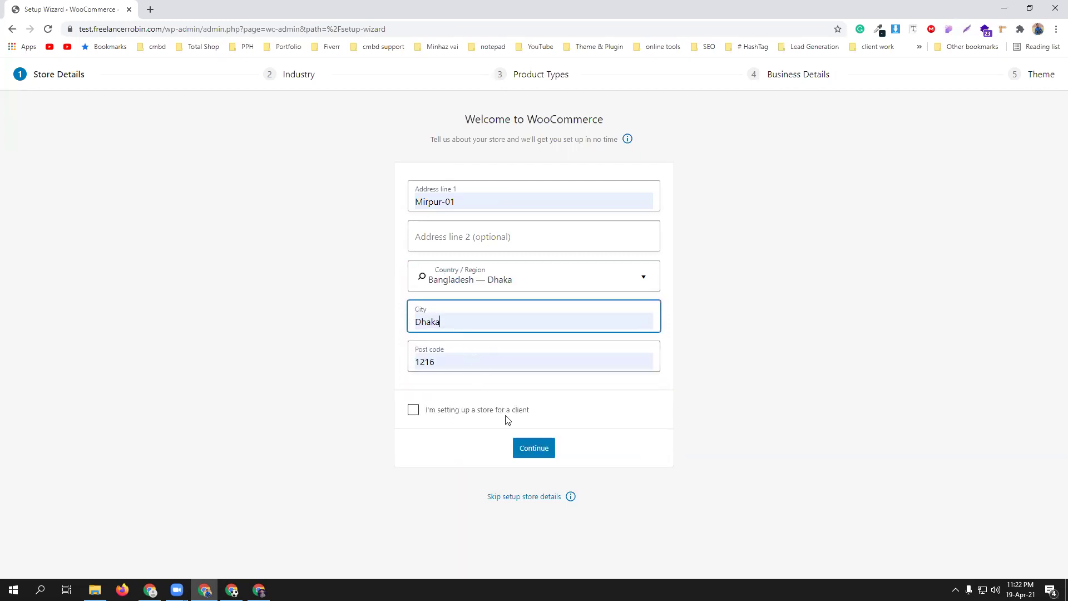
{"action": "left_click", "coordinate": [542, 448]}
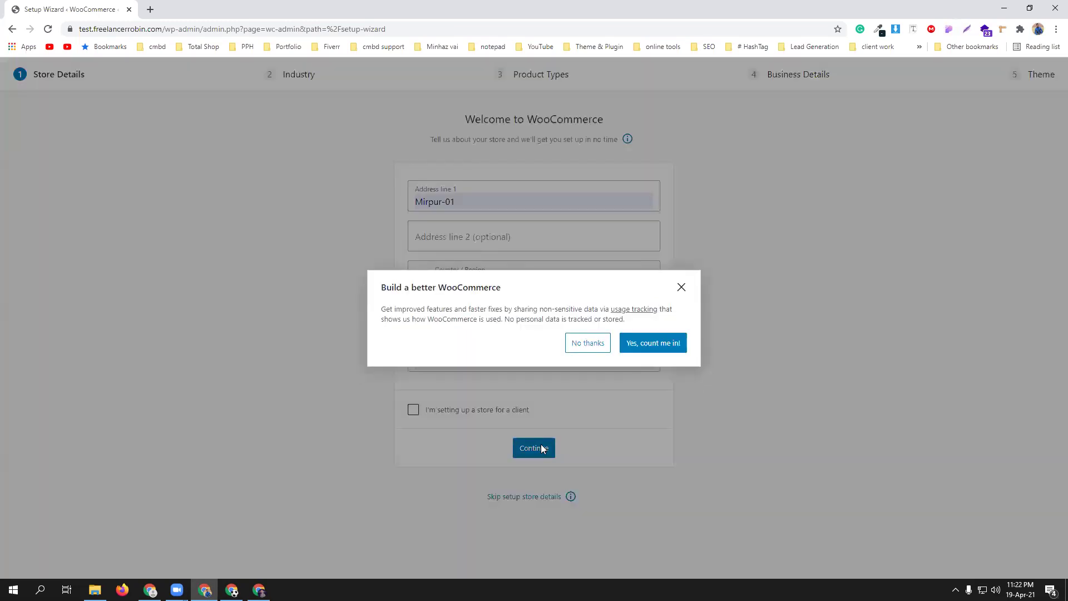
{"action": "left_click", "coordinate": [657, 346]}
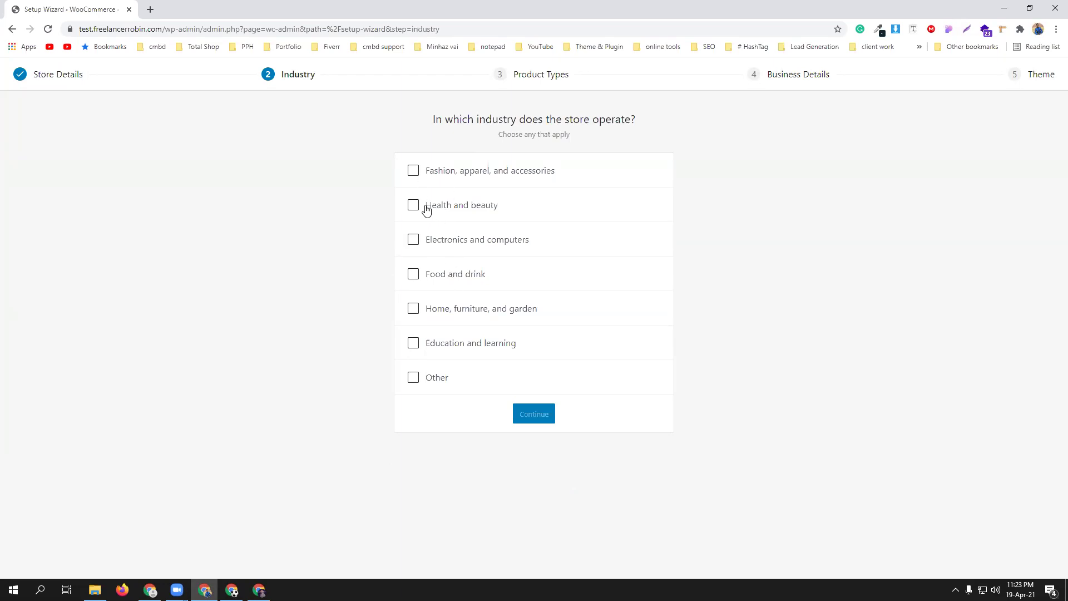
- Choose the Fashion, apparel, and accessories industry and keep the default product types
{"action": "left_click", "coordinate": [412, 171]}
{"action": "left_click", "coordinate": [535, 417]}
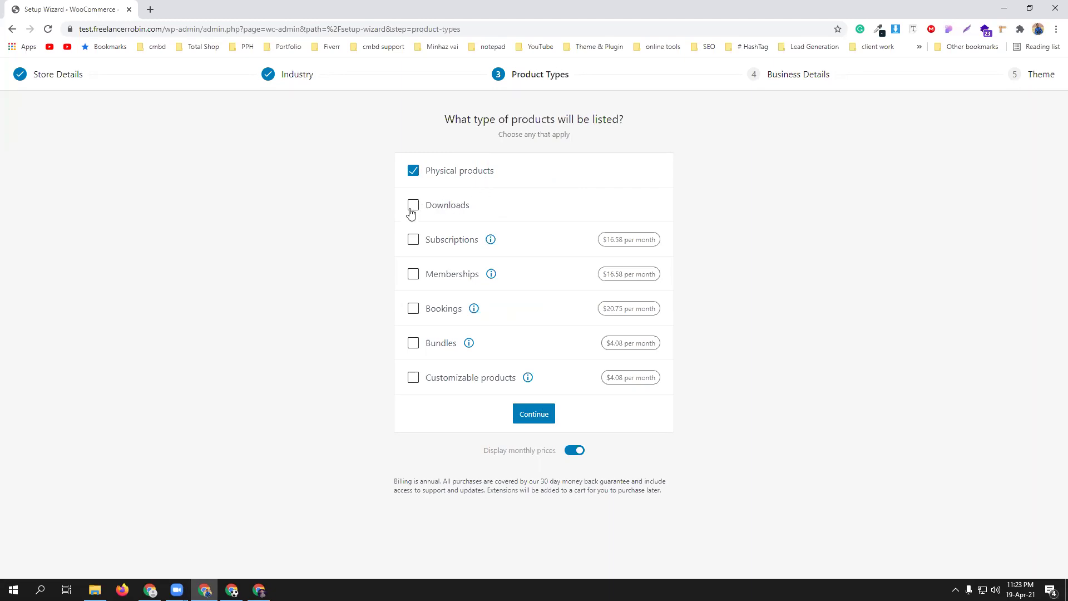
{"action": "left_click", "coordinate": [525, 423]}
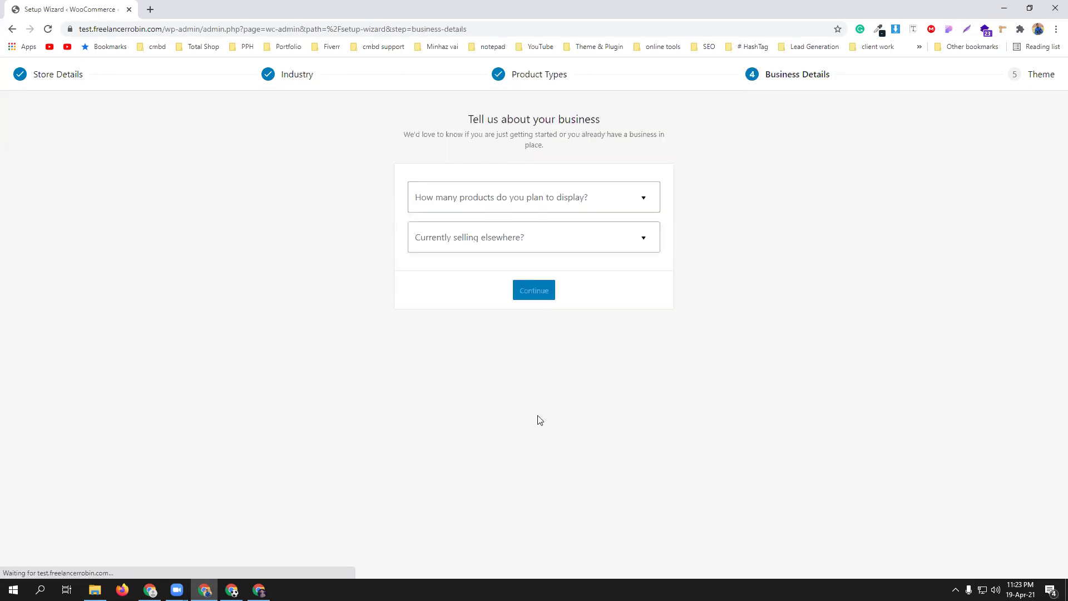
- Set the business details to 1 - 10 products and No for selling elsewhere
{"action": "left_click", "coordinate": [575, 205]}
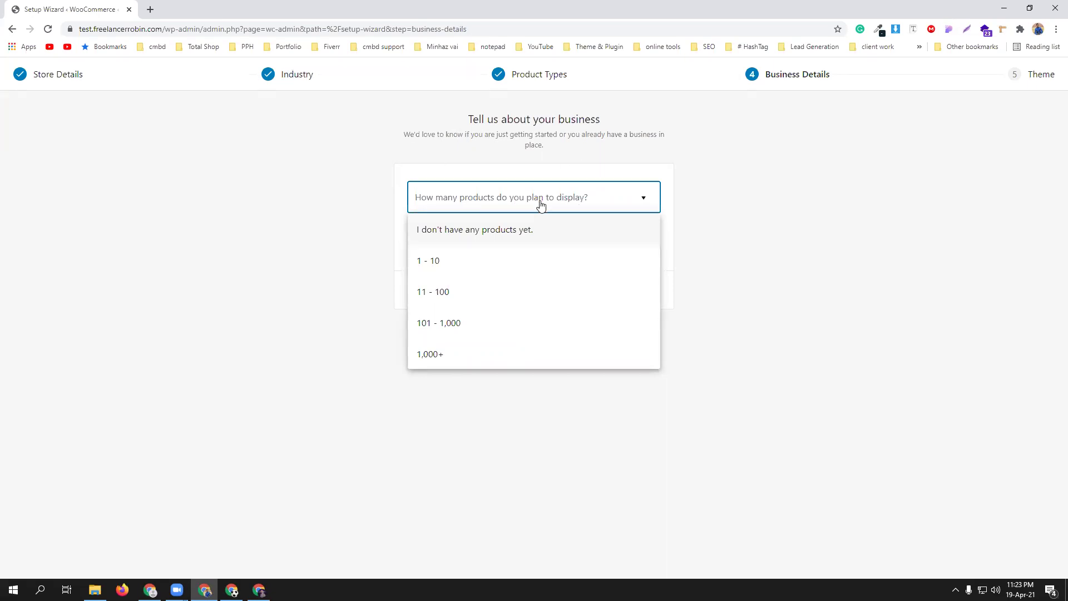
{"action": "left_click", "coordinate": [495, 265]}
{"action": "left_click", "coordinate": [507, 241]}
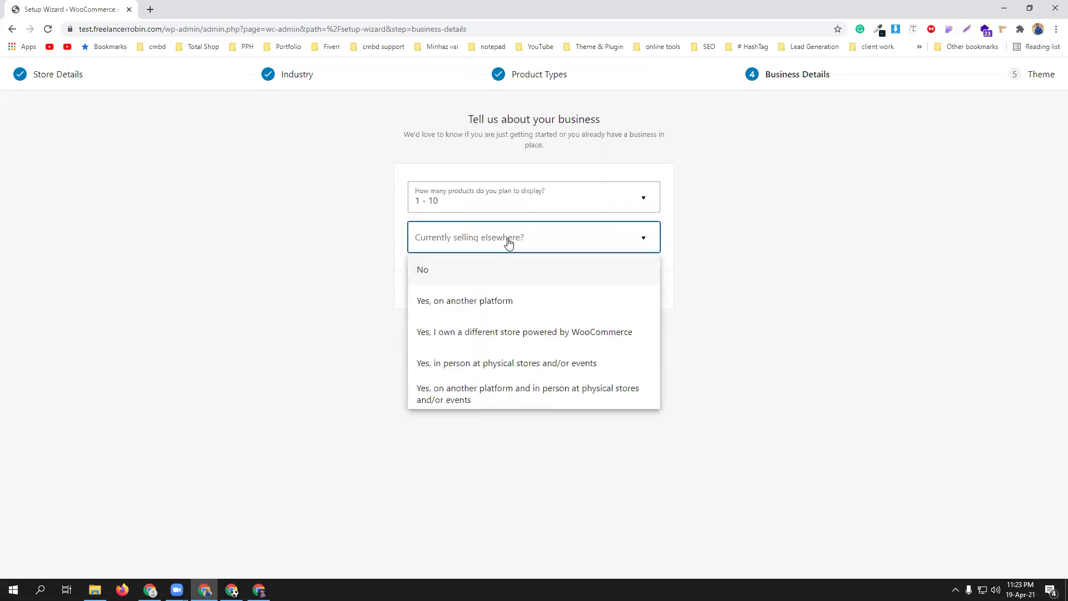
{"action": "left_click", "coordinate": [505, 272]}
- Turn off the Facebook, Mailchimp, Creative Mail and Google Ads add-ons and continue
{"action": "left_click", "coordinate": [644, 305]}
{"action": "left_click", "coordinate": [646, 360]}
{"action": "scroll", "coordinate": [659, 357], "scroll_direction": "down", "scroll_amount": 1}
{"action": "left_click", "coordinate": [645, 370]}
{"action": "left_click", "coordinate": [646, 448]}
{"action": "scroll", "coordinate": [437, 451], "scroll_direction": "up", "scroll_amount": 1}
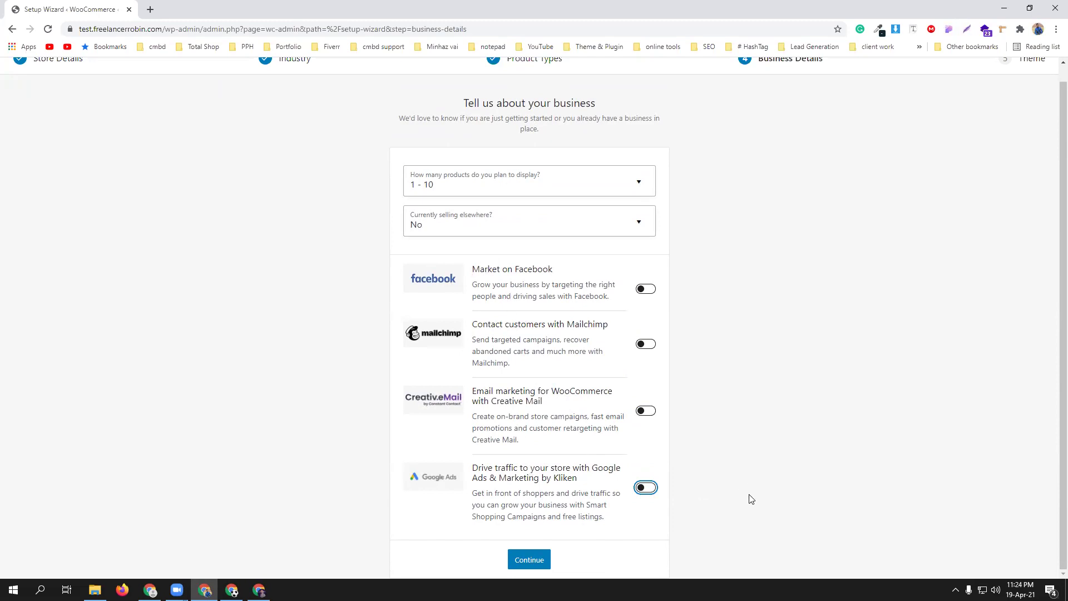
{"action": "left_click", "coordinate": [529, 562]}
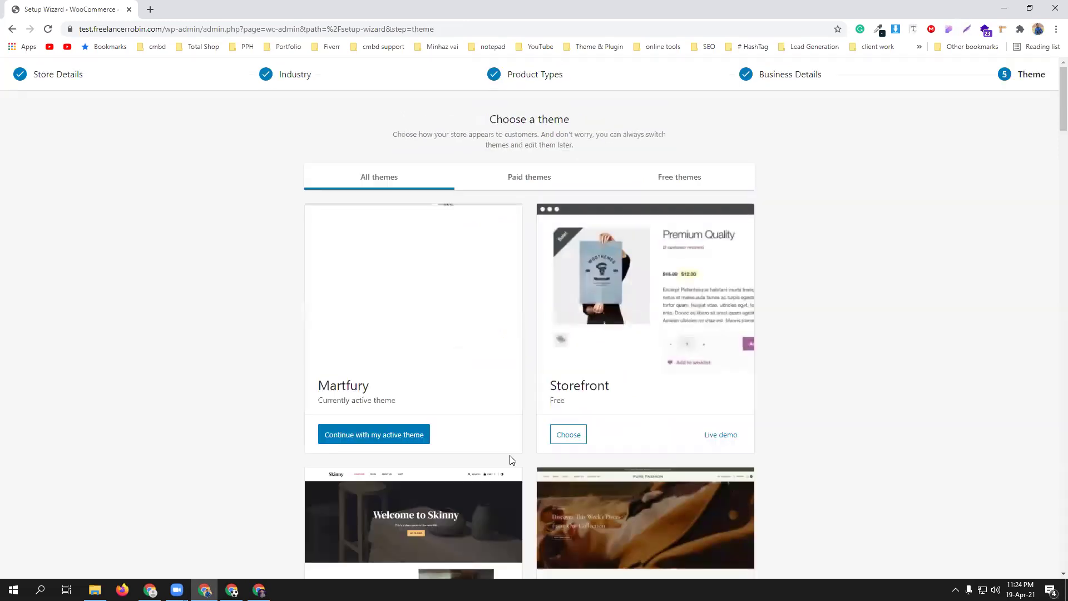
- Skip the theme choice and decline the Jetpack and Shipping & Tax plugins
{"action": "scroll", "coordinate": [854, 467], "scroll_direction": "down", "scroll_amount": 15}
{"action": "scroll", "coordinate": [855, 467], "scroll_direction": "down", "scroll_amount": 20}
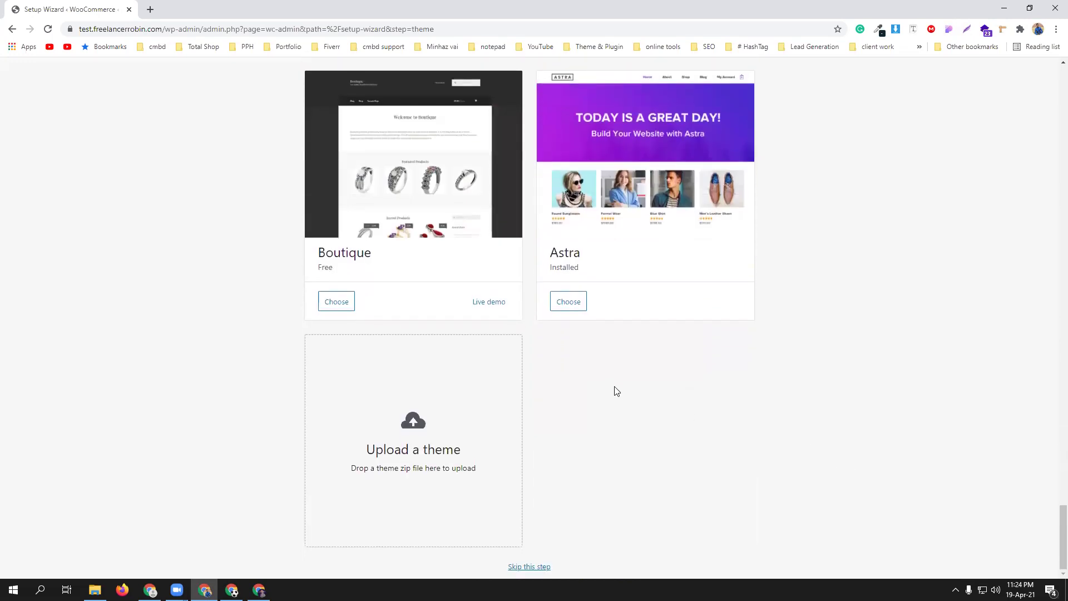
{"action": "left_click", "coordinate": [529, 567]}
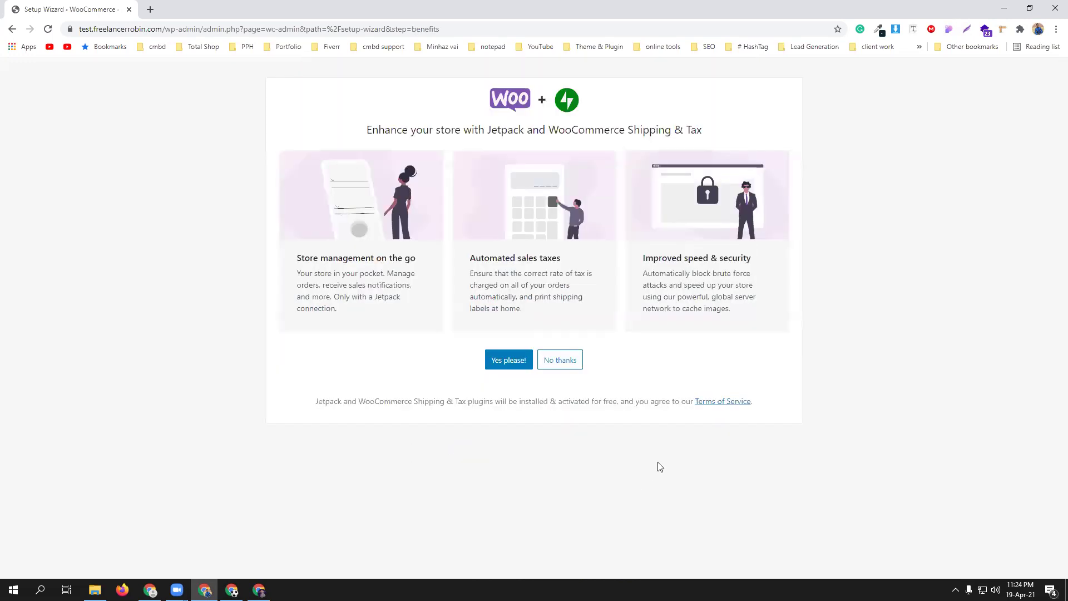
{"action": "left_click", "coordinate": [561, 360]}
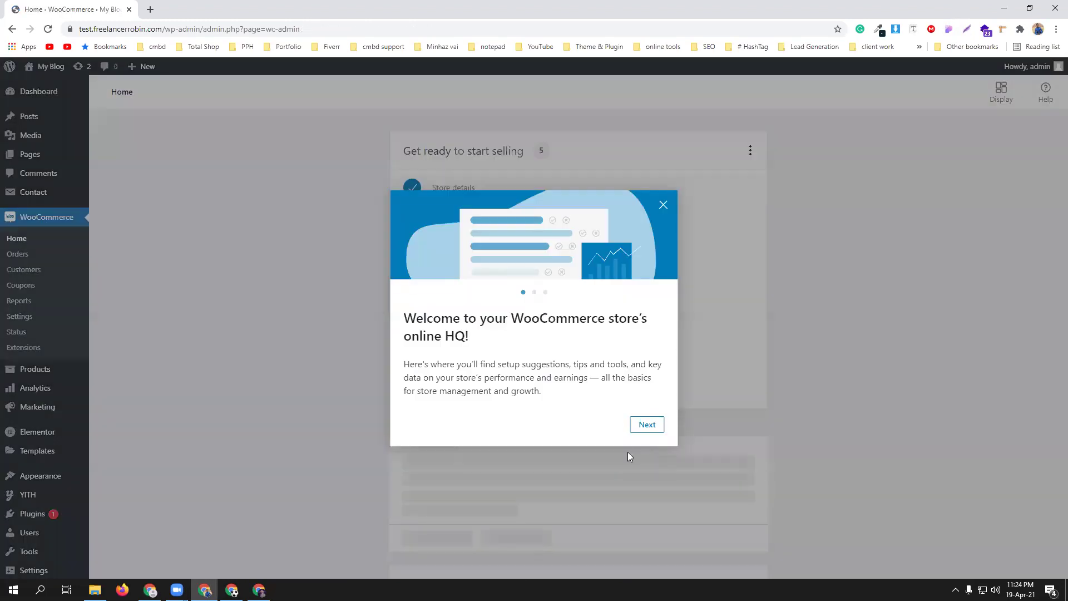
- Go through the WooCommerce welcome tour slides and close it
{"action": "left_click", "coordinate": [643, 428]}
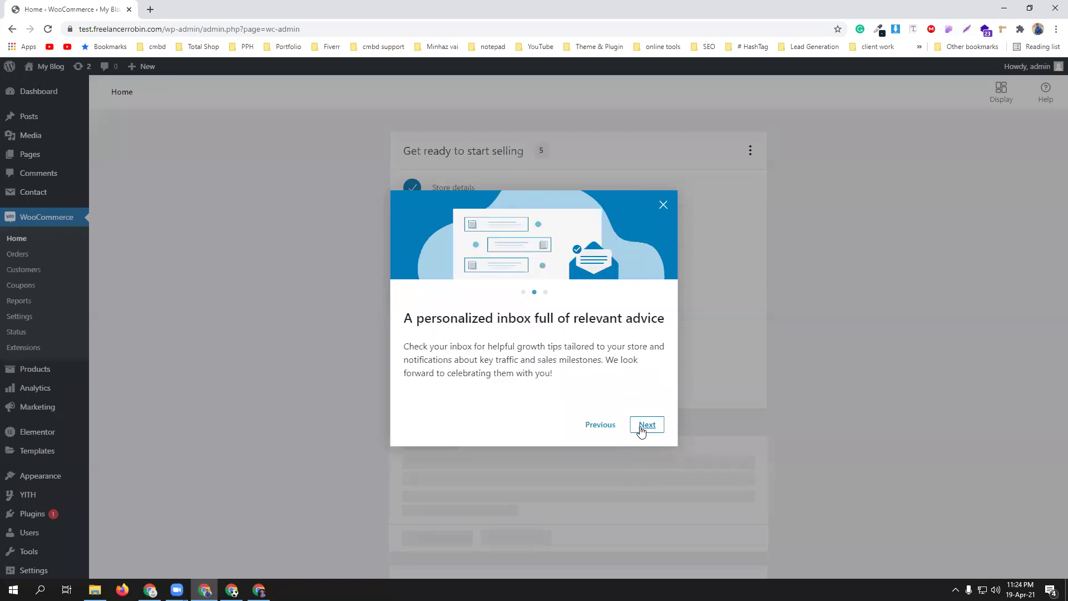
{"action": "left_click", "coordinate": [644, 427]}
{"action": "left_click", "coordinate": [643, 426]}
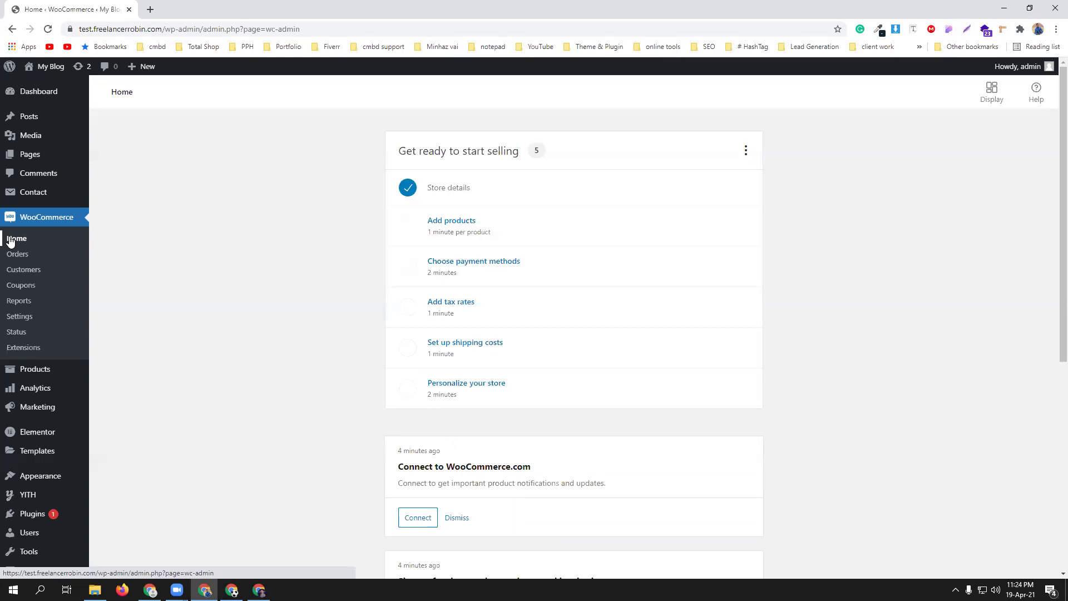
- Review WooCommerce General settings, keeping the Dhaka address and selling to all countries
{"action": "left_click", "coordinate": [22, 317]}
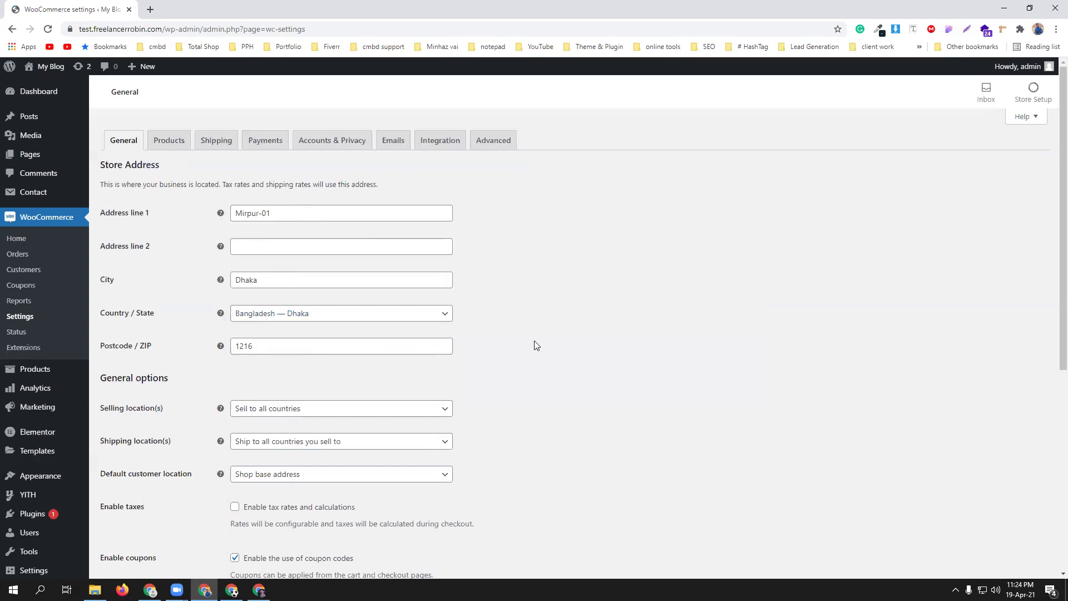
{"action": "scroll", "coordinate": [533, 345], "scroll_direction": "down", "scroll_amount": 3}
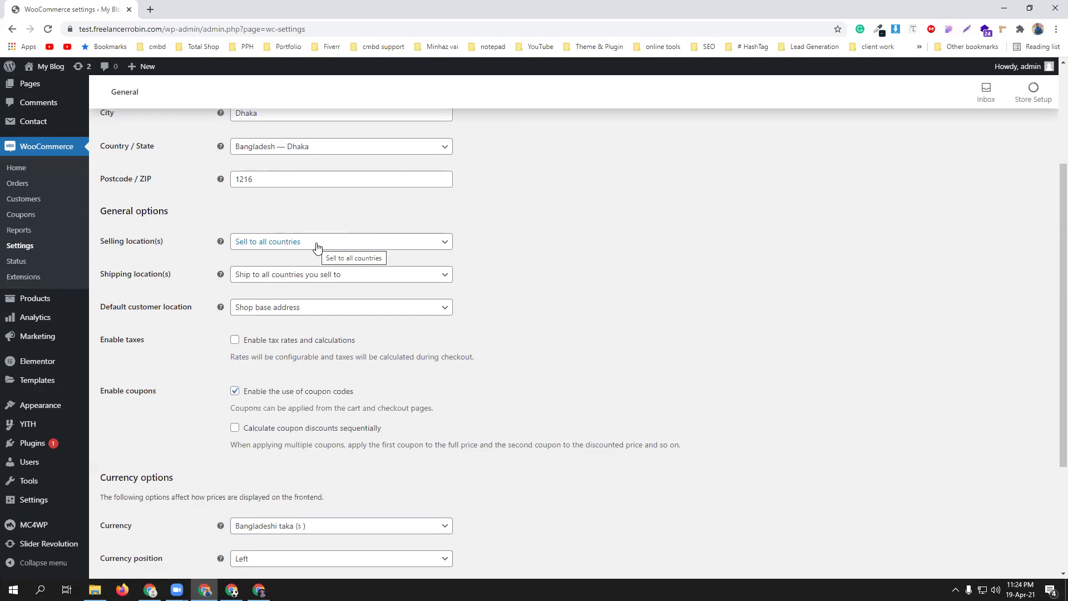
{"action": "left_click", "coordinate": [312, 243]}
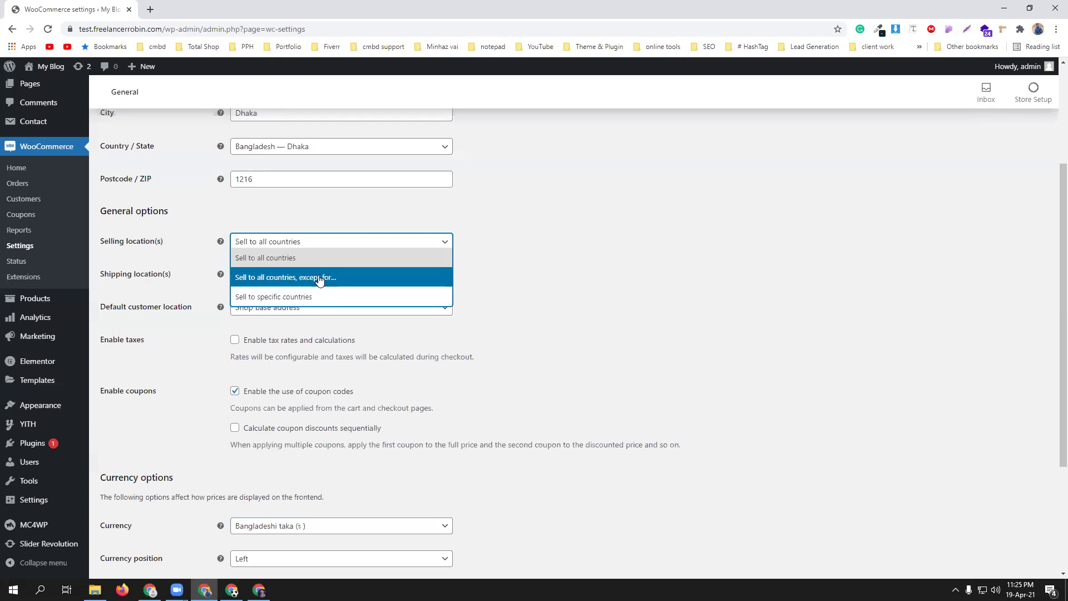
{"action": "left_click", "coordinate": [539, 309]}
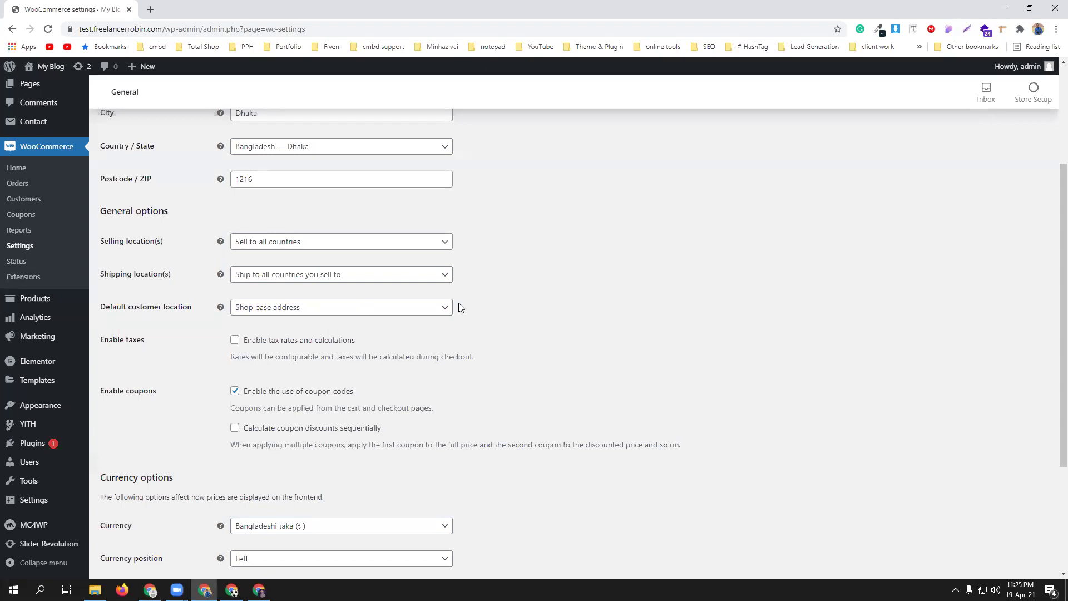
{"action": "scroll", "coordinate": [471, 345], "scroll_direction": "up", "scroll_amount": 3}
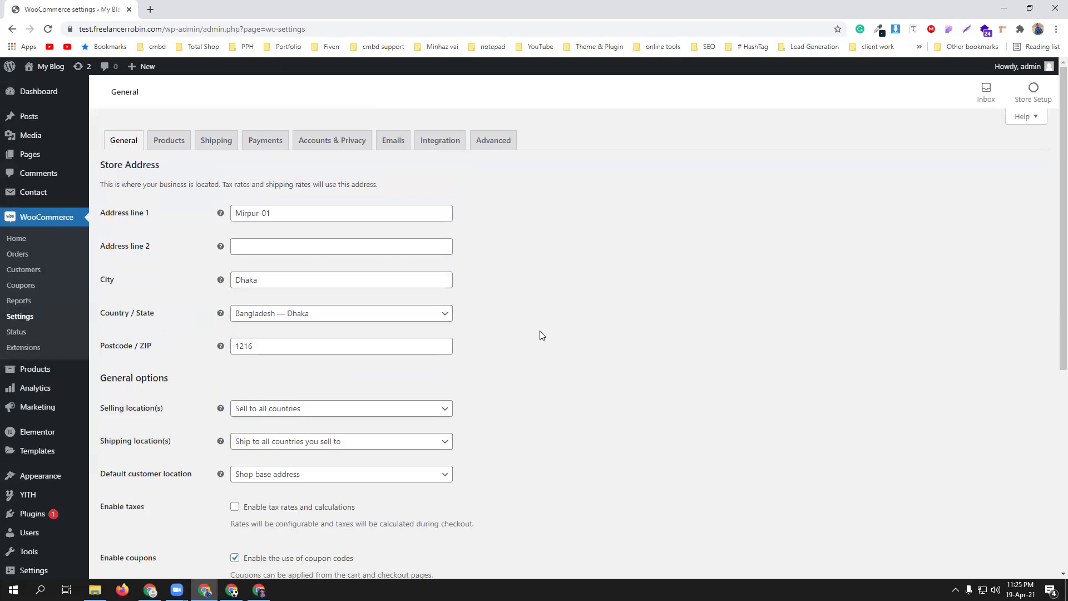
{"action": "scroll", "coordinate": [540, 330], "scroll_direction": "down", "scroll_amount": 2}
{"action": "scroll", "coordinate": [535, 336], "scroll_direction": "down", "scroll_amount": 1}
{"action": "scroll", "coordinate": [546, 328], "scroll_direction": "down", "scroll_amount": 3}
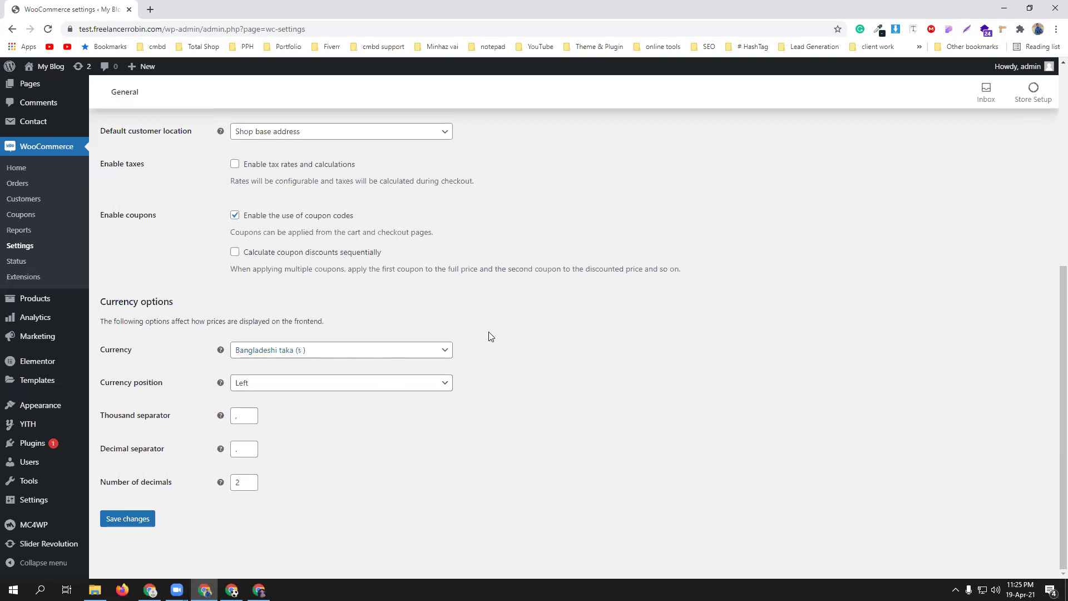
{"action": "scroll", "coordinate": [425, 353], "scroll_direction": "up", "scroll_amount": 6}
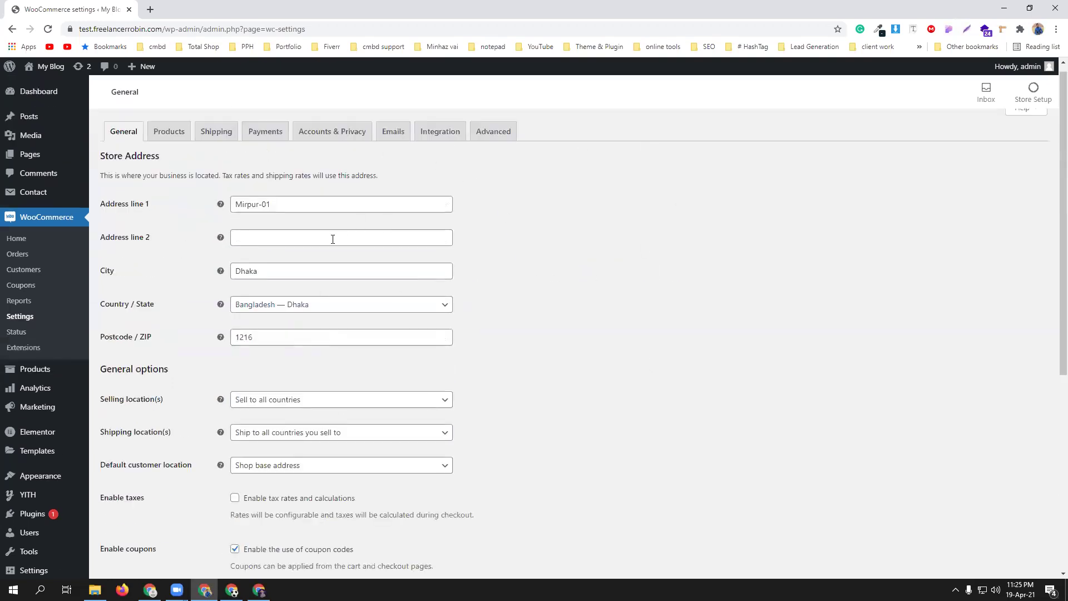
{"action": "scroll", "coordinate": [534, 343], "scroll_direction": "up", "scroll_amount": 1}
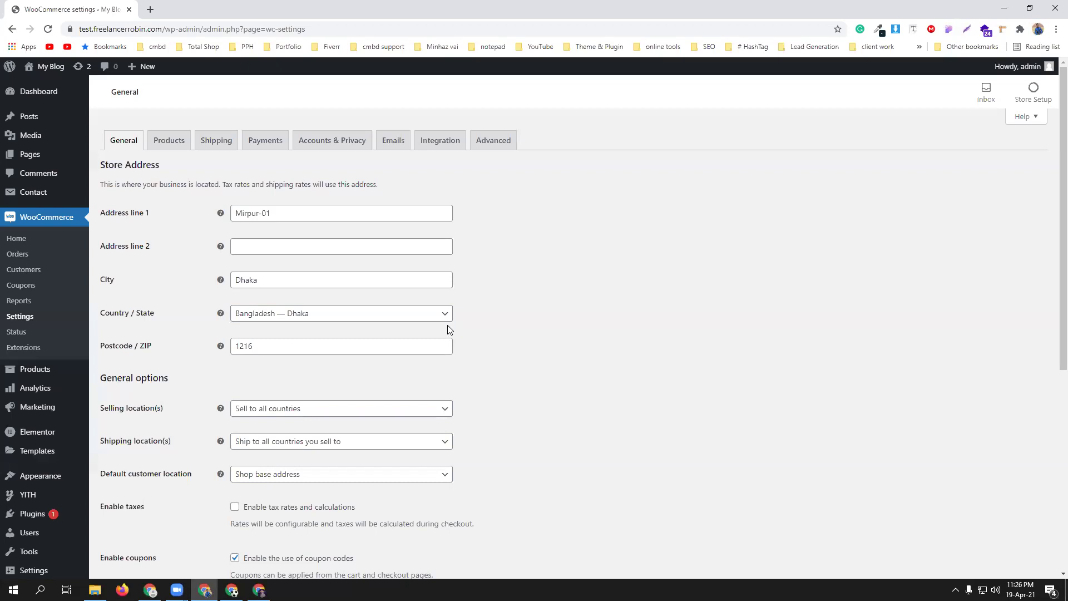
{"action": "scroll", "coordinate": [83, 415], "scroll_direction": "down", "scroll_amount": 2}
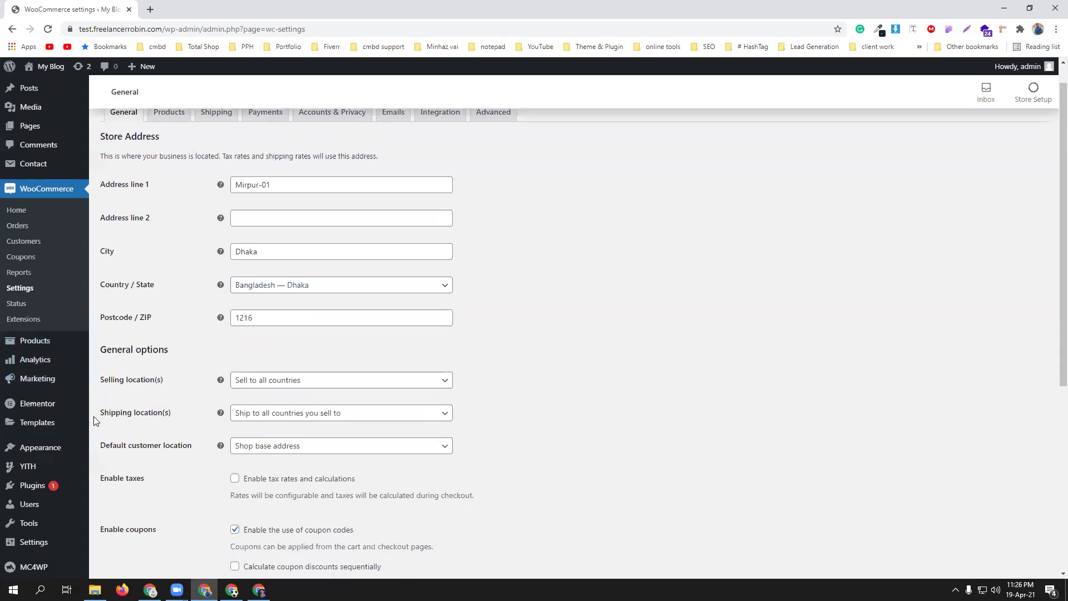
{"action": "mouse_move", "coordinate": [56, 409]}
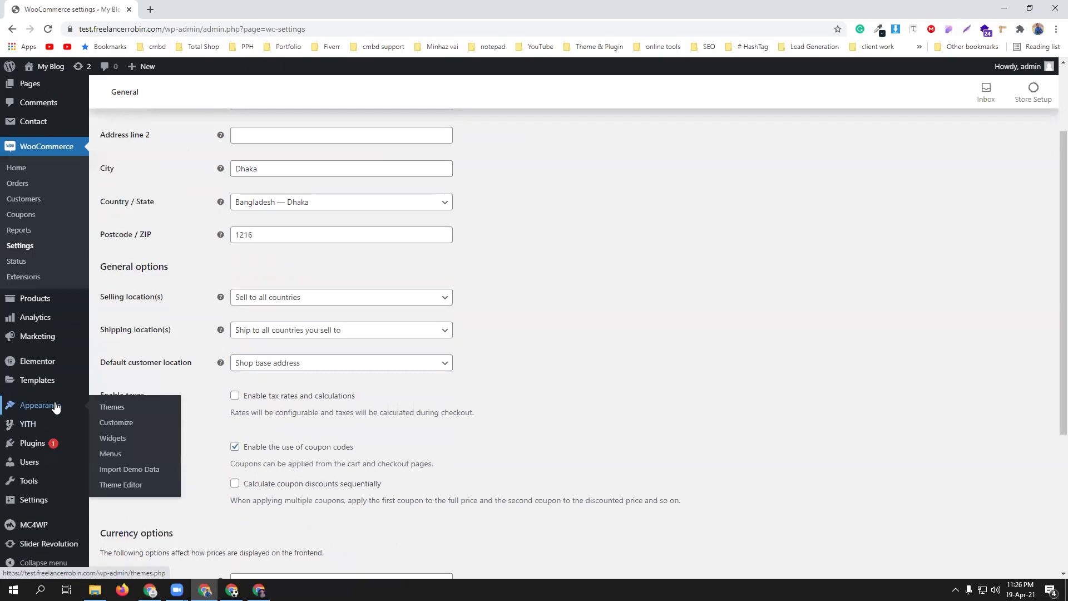
- Go to the Martfury demo import page and compare the WPBakery and Elementor demos
{"action": "left_click", "coordinate": [139, 477]}
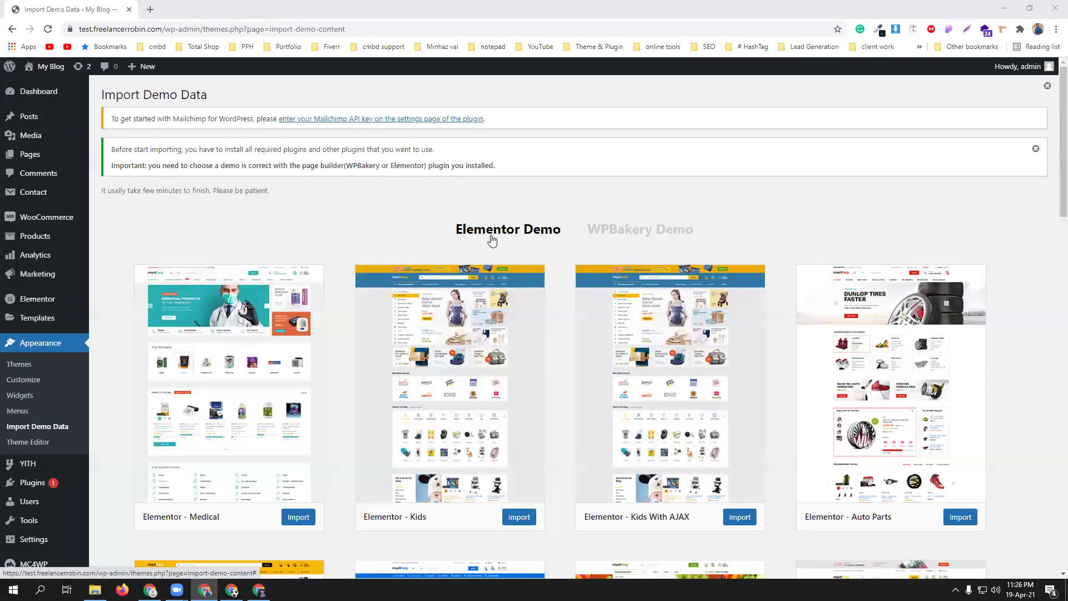
{"action": "scroll", "coordinate": [490, 235], "scroll_direction": "down", "scroll_amount": 2}
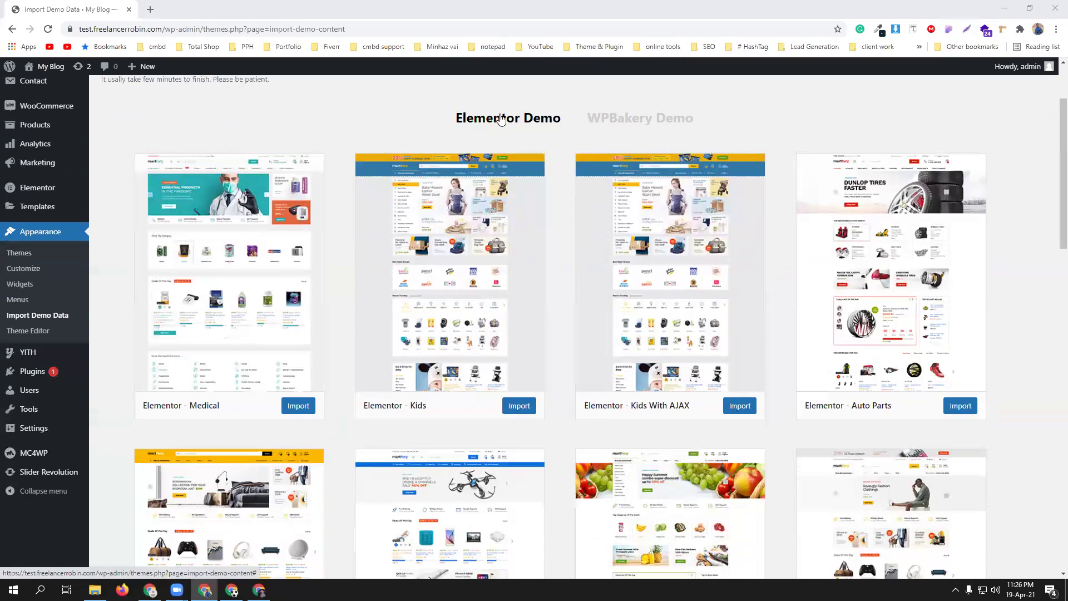
{"action": "scroll", "coordinate": [532, 296], "scroll_direction": "down", "scroll_amount": 3}
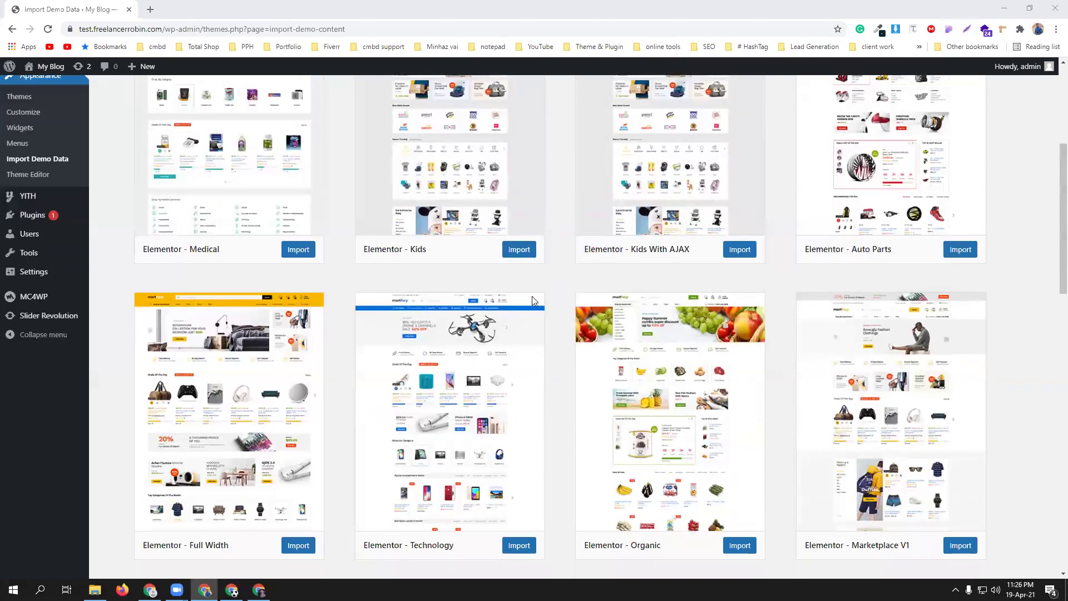
{"action": "scroll", "coordinate": [532, 296], "scroll_direction": "down", "scroll_amount": 3}
{"action": "scroll", "coordinate": [573, 328], "scroll_direction": "up", "scroll_amount": 8}
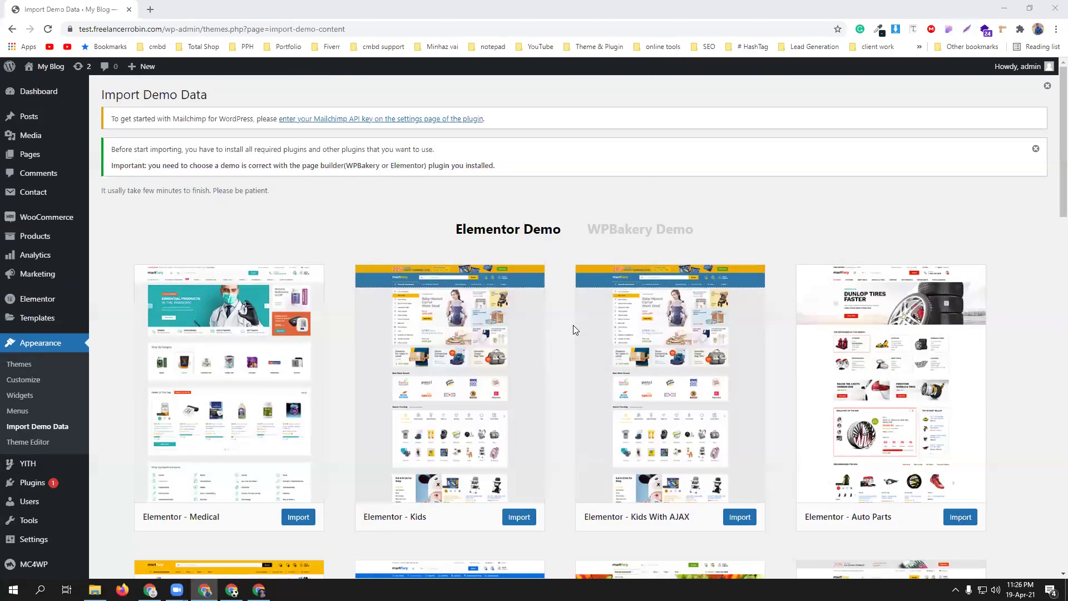
{"action": "left_click", "coordinate": [681, 231]}
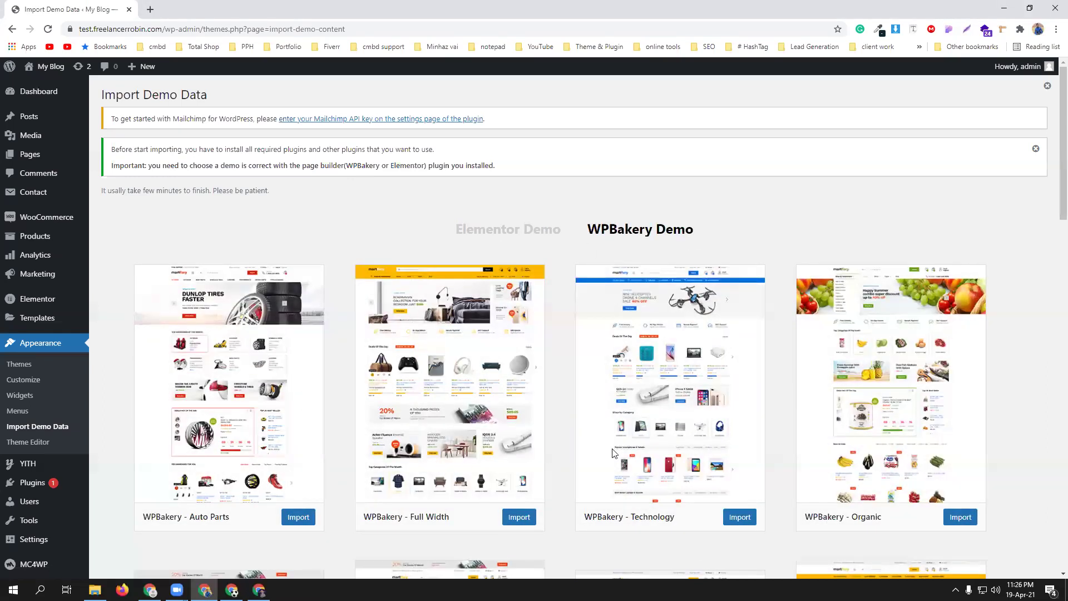
{"action": "left_click", "coordinate": [495, 232]}
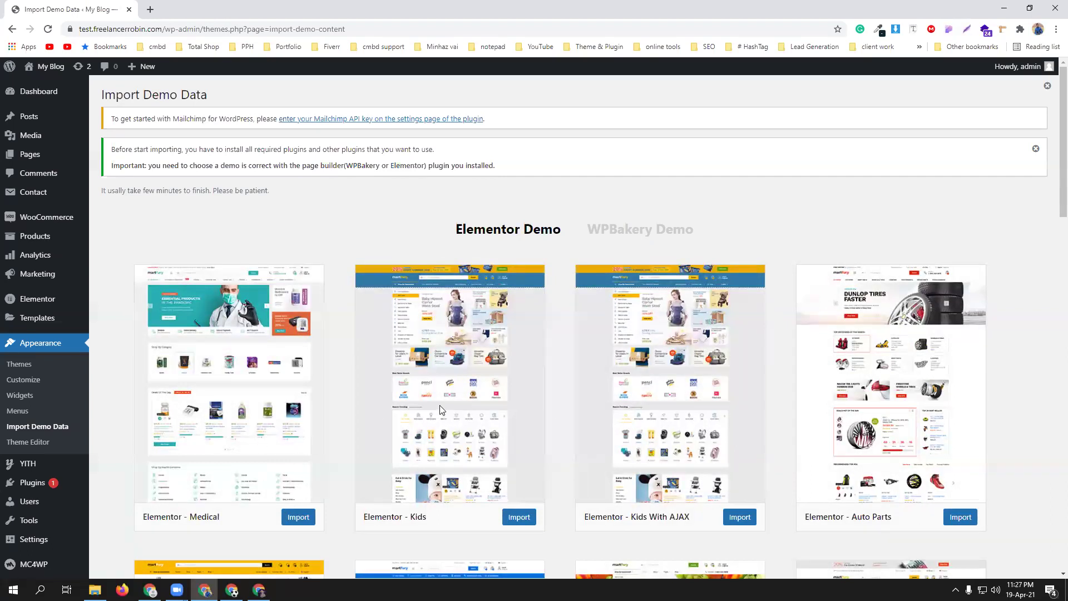
- Browse the Elementor demos and import the Elementor - Full Width demo
{"action": "scroll", "coordinate": [440, 405], "scroll_direction": "down", "scroll_amount": 7}
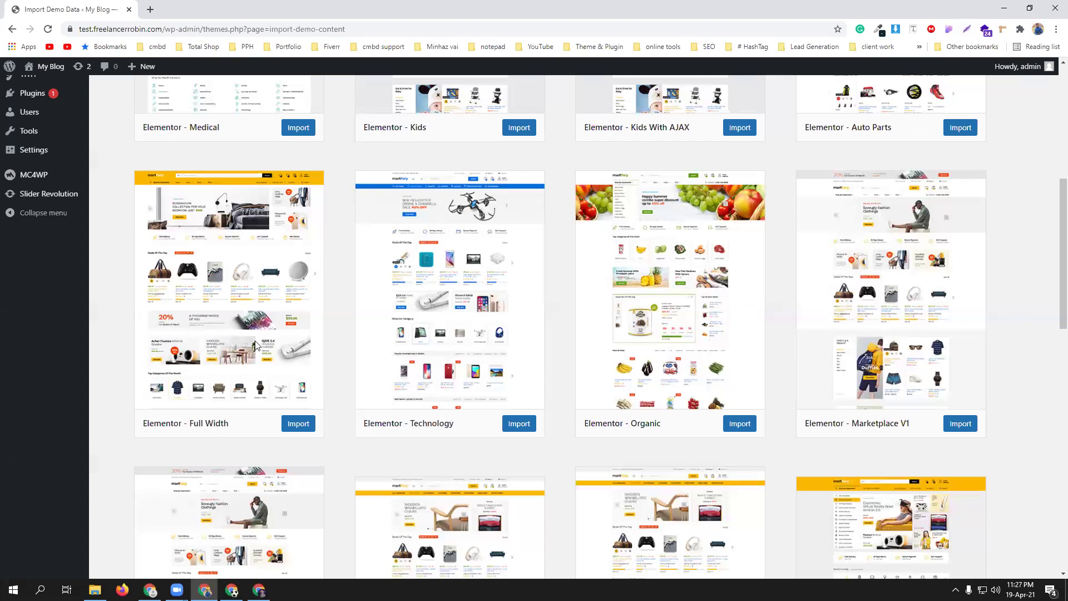
{"action": "scroll", "coordinate": [254, 345], "scroll_direction": "down", "scroll_amount": 4}
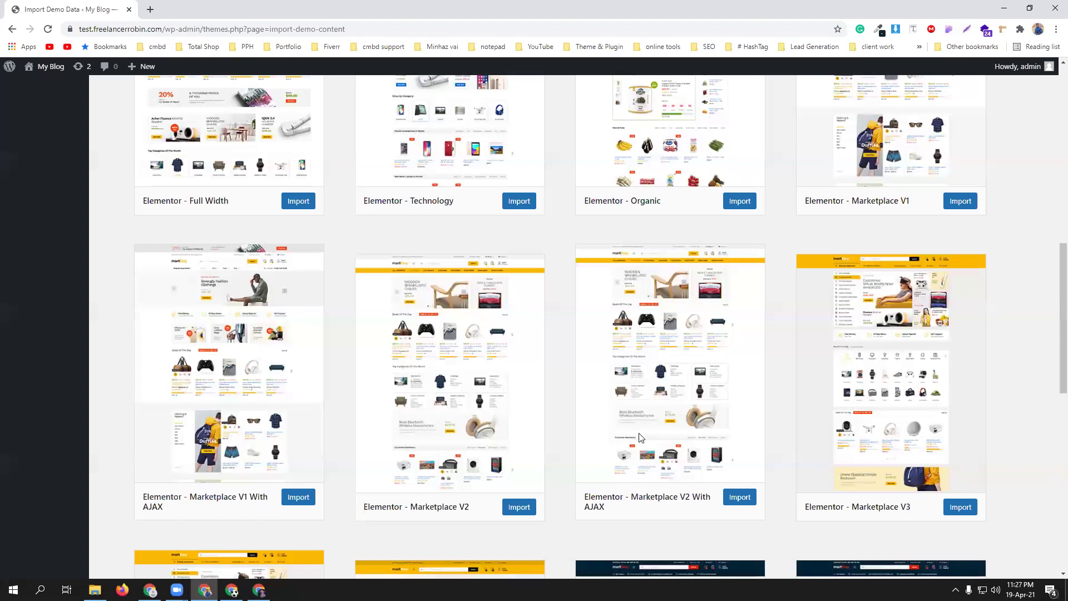
{"action": "scroll", "coordinate": [640, 434], "scroll_direction": "down", "scroll_amount": 3}
{"action": "scroll", "coordinate": [746, 453], "scroll_direction": "down", "scroll_amount": 6}
{"action": "scroll", "coordinate": [739, 453], "scroll_direction": "up", "scroll_amount": 3}
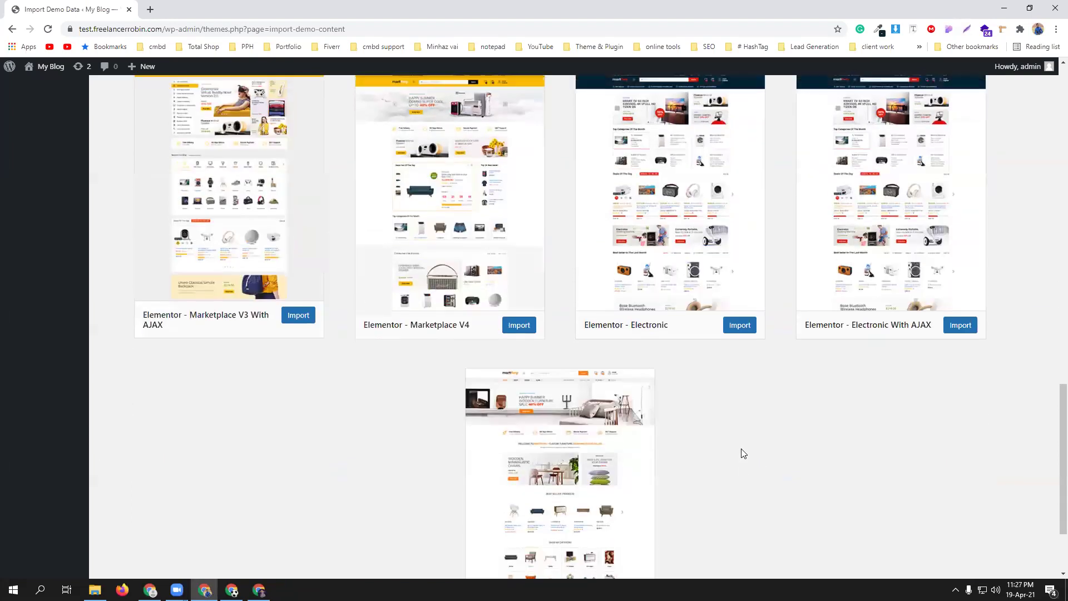
{"action": "scroll", "coordinate": [743, 499], "scroll_direction": "down", "scroll_amount": 5}
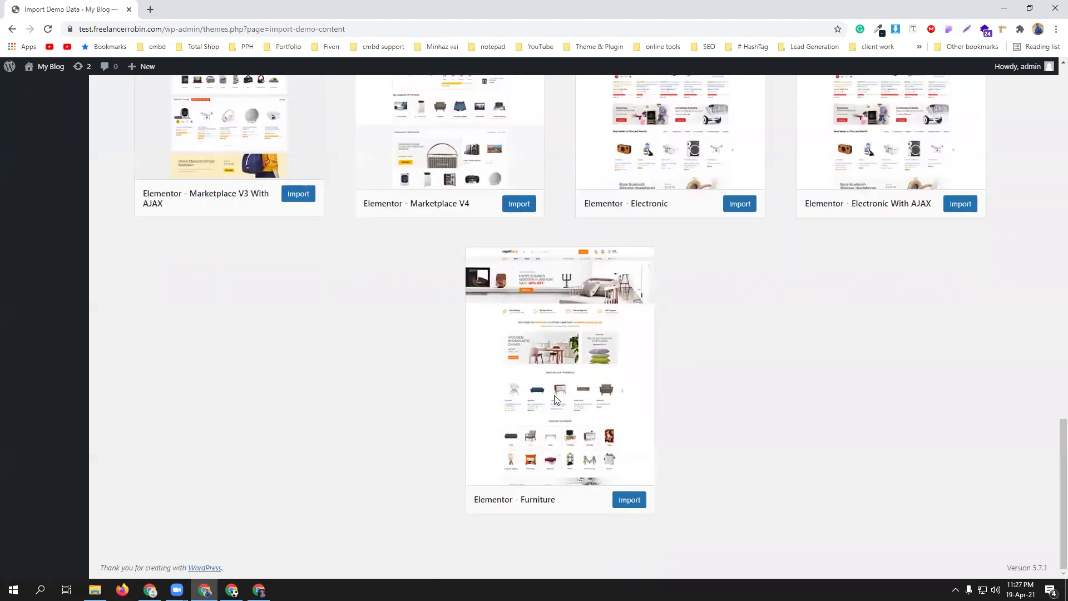
{"action": "scroll", "coordinate": [737, 498], "scroll_direction": "up", "scroll_amount": 14}
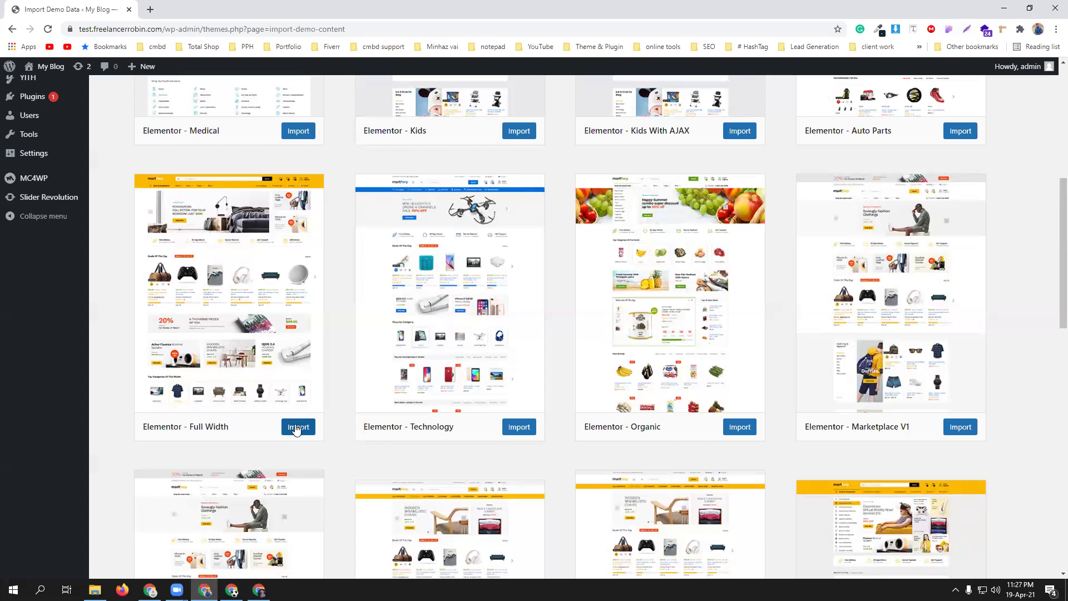
{"action": "scroll", "coordinate": [296, 429], "scroll_direction": "down", "scroll_amount": 5}
{"action": "scroll", "coordinate": [296, 429], "scroll_direction": "up", "scroll_amount": 5}
{"action": "left_click", "coordinate": [295, 429]}
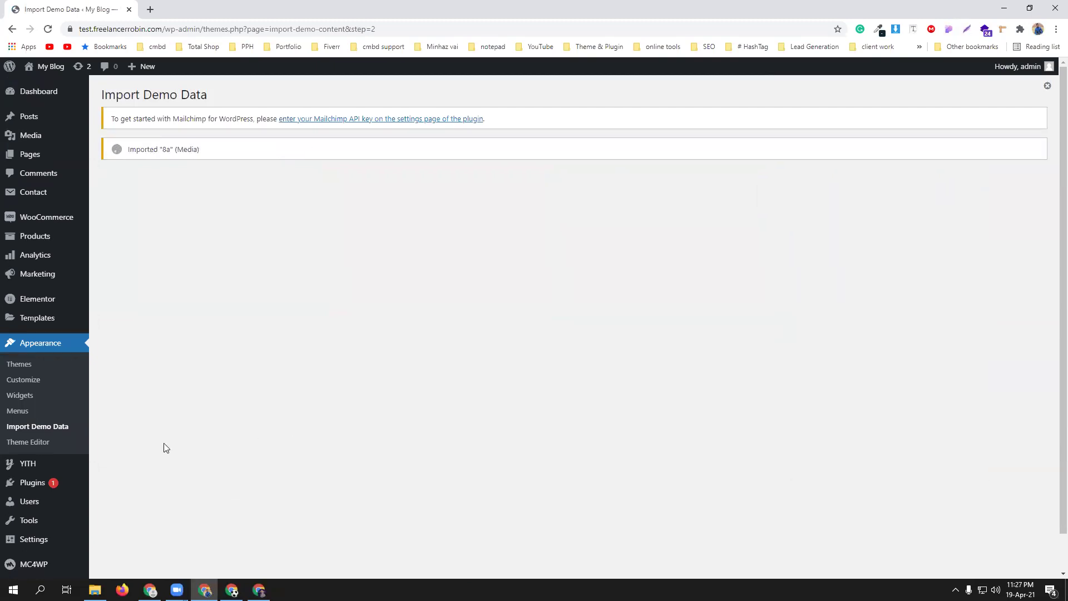
- Wait on Import Demo Data until the Full Width demo reports 'Import completed!'
{"action": "scroll", "coordinate": [69, 446], "scroll_direction": "down", "scroll_amount": 1}
{"action": "mouse_move", "coordinate": [69, 447]}
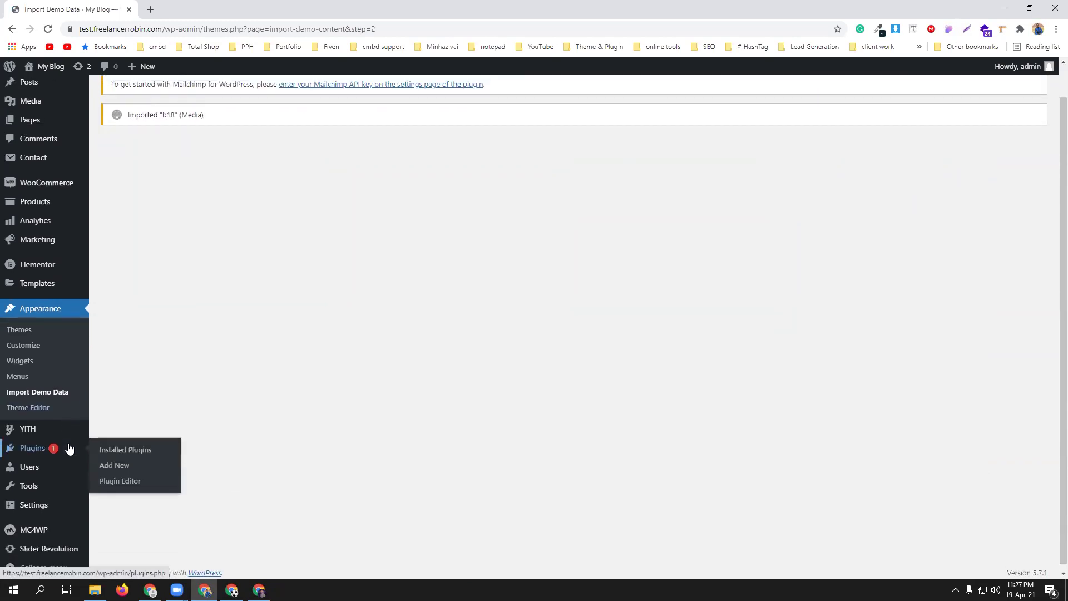
{"action": "scroll", "coordinate": [69, 448], "scroll_direction": "up", "scroll_amount": 1}
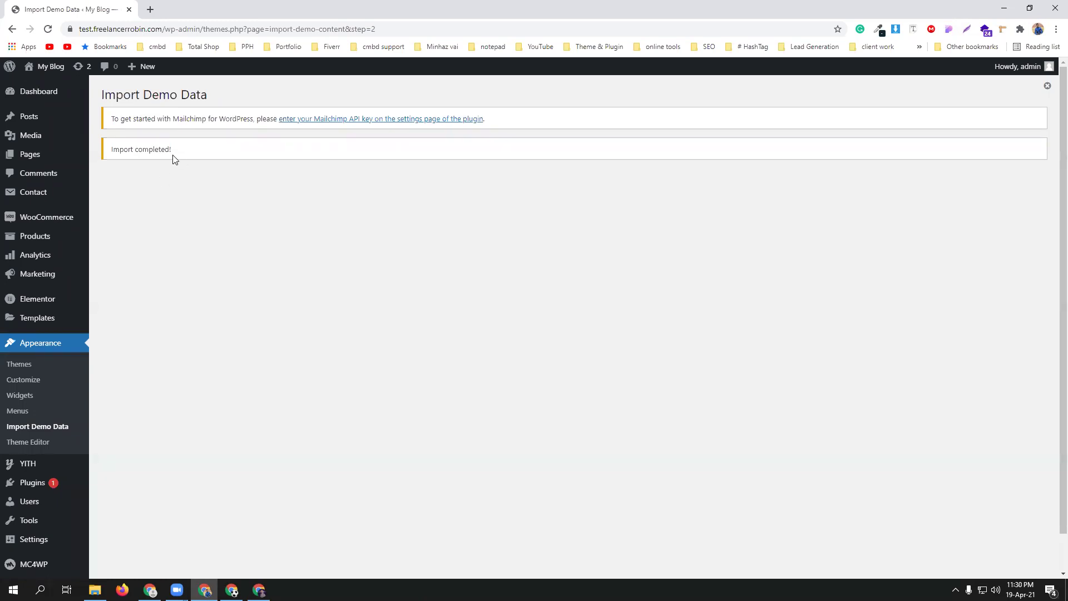
- Open the Martfury storefront in a new tab and dismiss its Get 25% Discount popup
{"action": "mouse_move", "coordinate": [42, 68]}
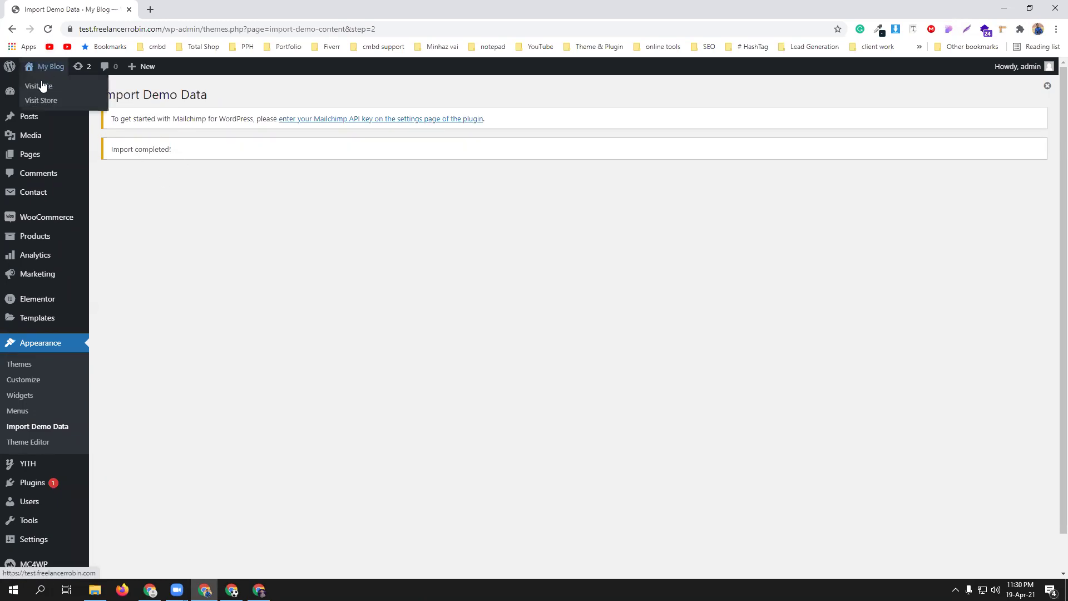
{"action": "middle_click", "coordinate": [40, 86]}
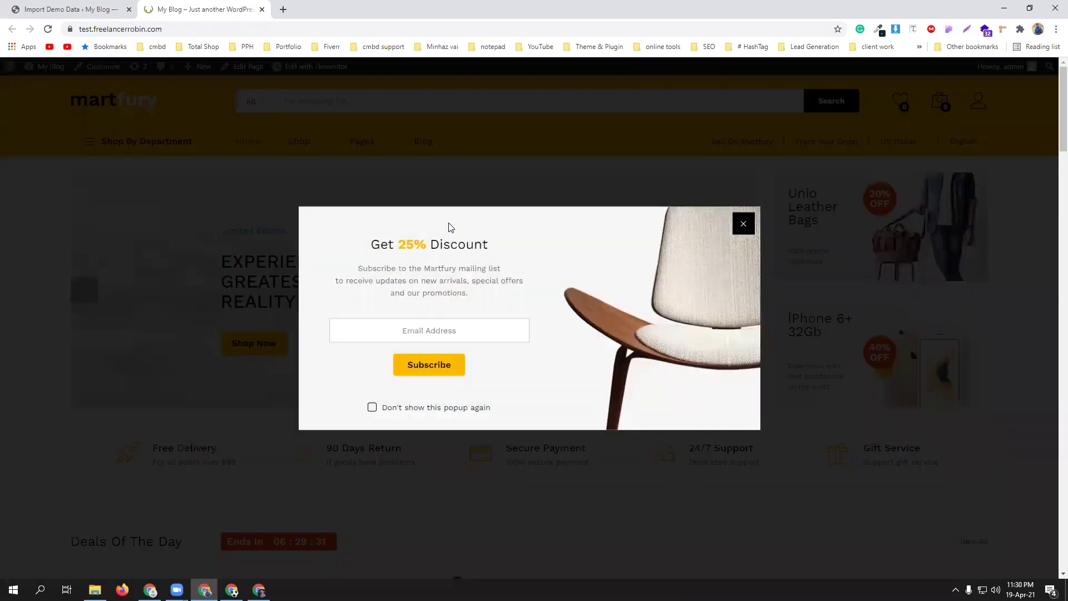
{"action": "left_click", "coordinate": [744, 223]}
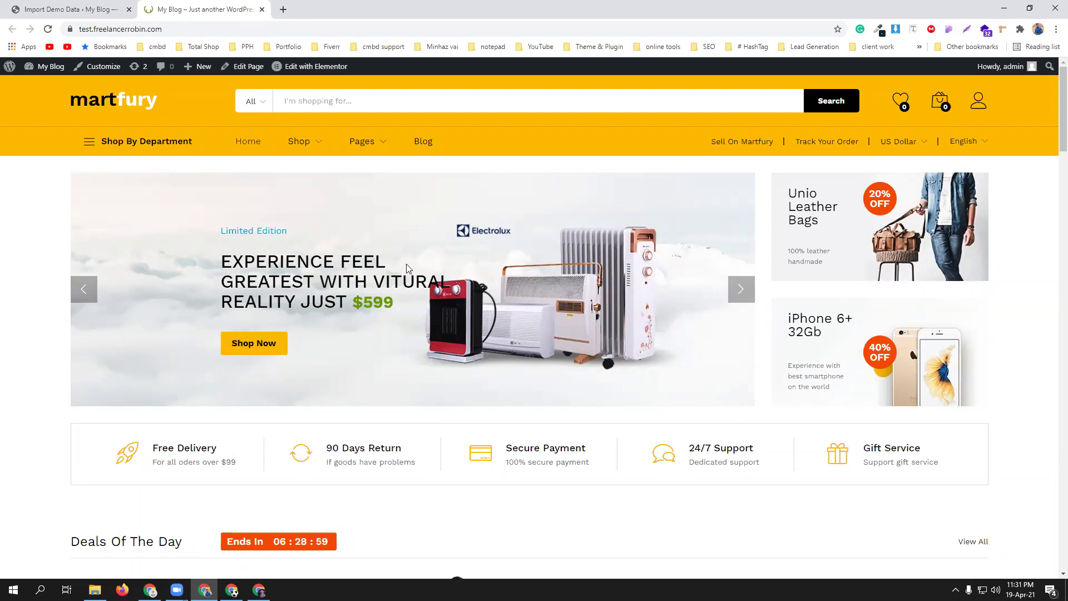
{"action": "left_click", "coordinate": [741, 288]}
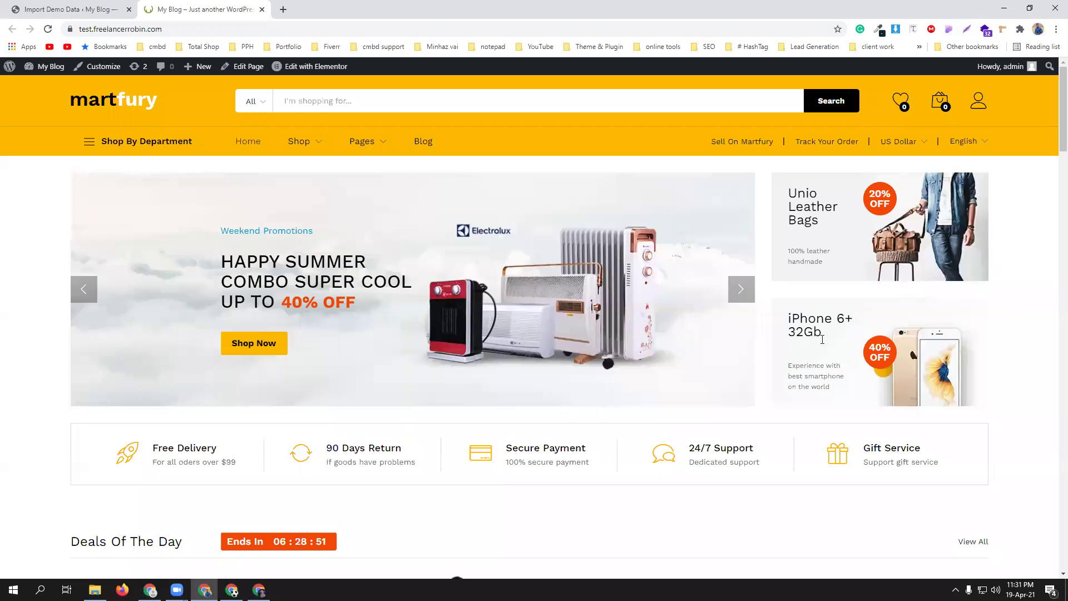
{"action": "scroll", "coordinate": [822, 339], "scroll_direction": "down", "scroll_amount": 2}
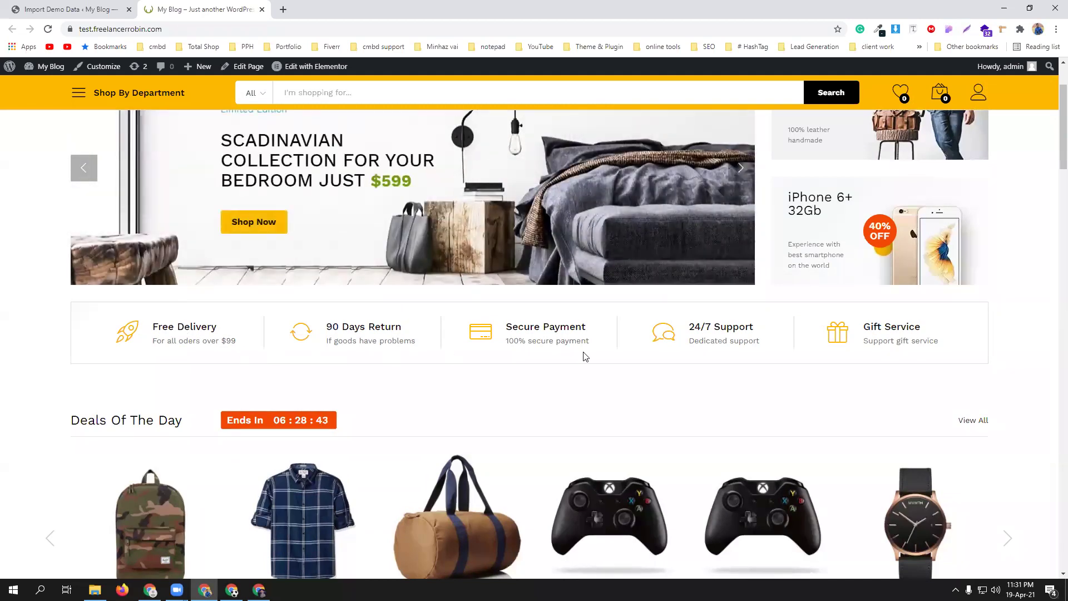
{"action": "scroll", "coordinate": [483, 360], "scroll_direction": "down", "scroll_amount": 3}
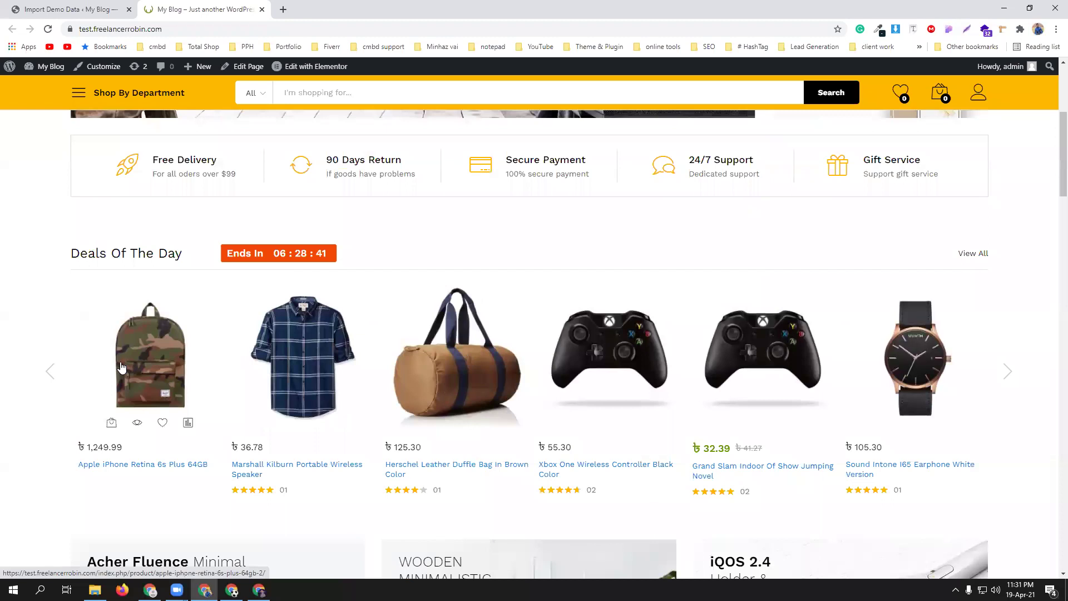
{"action": "scroll", "coordinate": [657, 363], "scroll_direction": "down", "scroll_amount": 8}
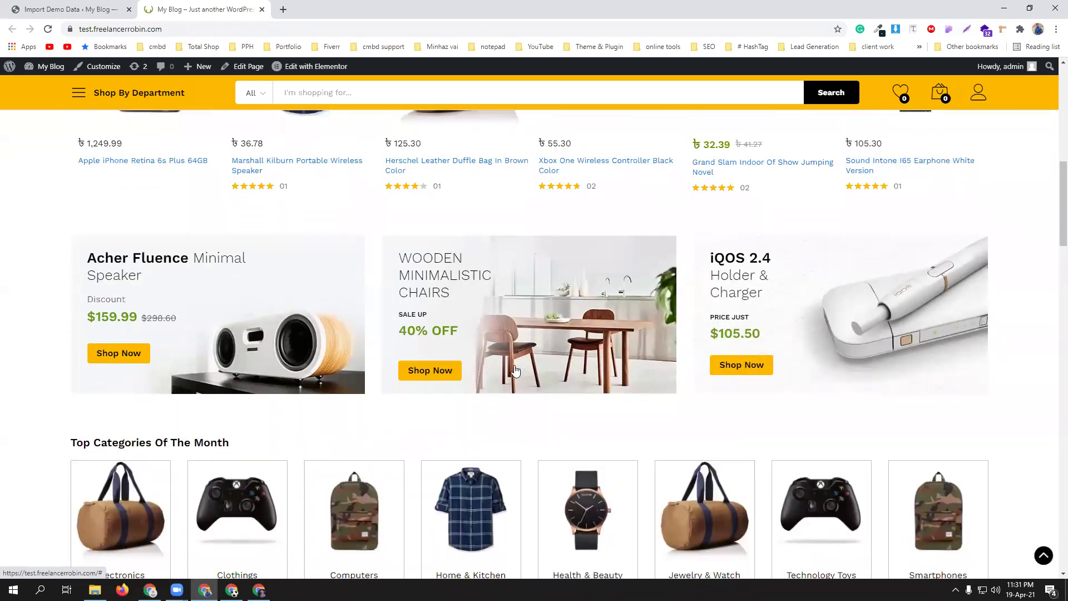
{"action": "scroll", "coordinate": [412, 384], "scroll_direction": "down", "scroll_amount": 4}
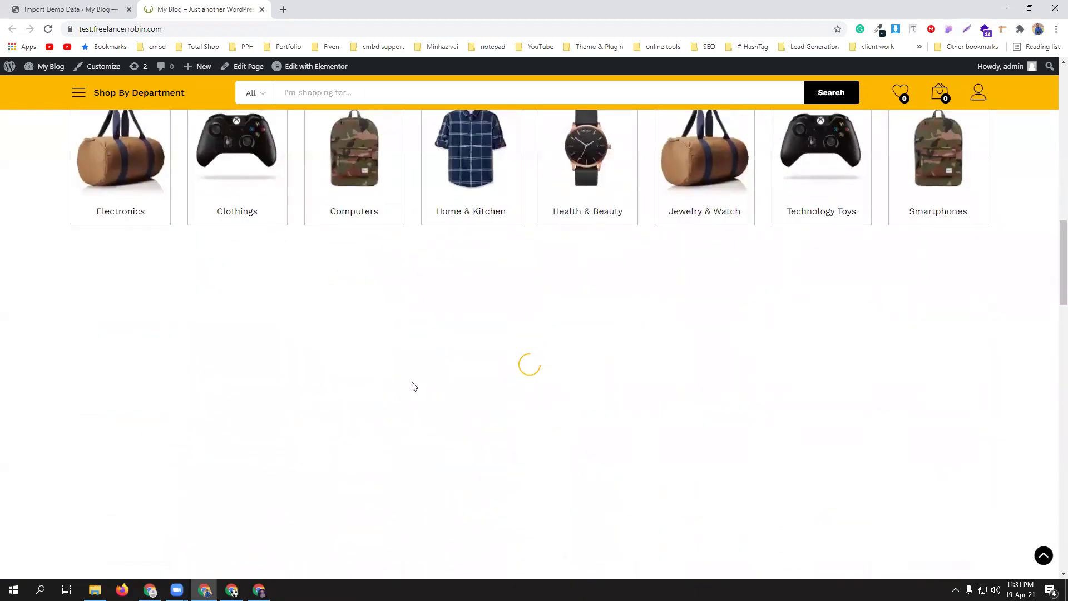
{"action": "scroll", "coordinate": [414, 386], "scroll_direction": "up", "scroll_amount": 6}
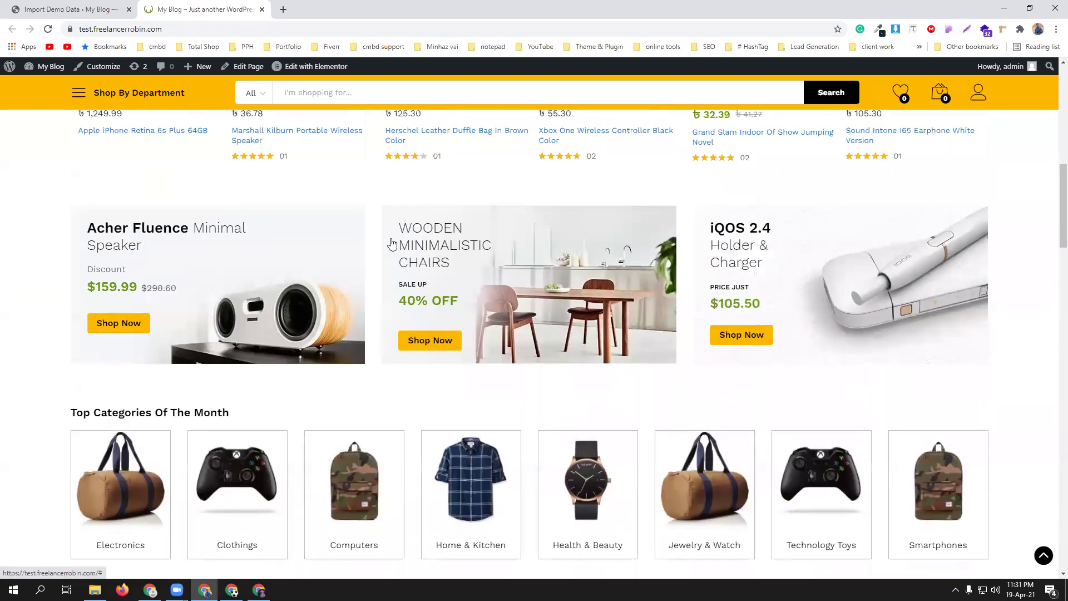
{"action": "scroll", "coordinate": [407, 365], "scroll_direction": "up", "scroll_amount": 5}
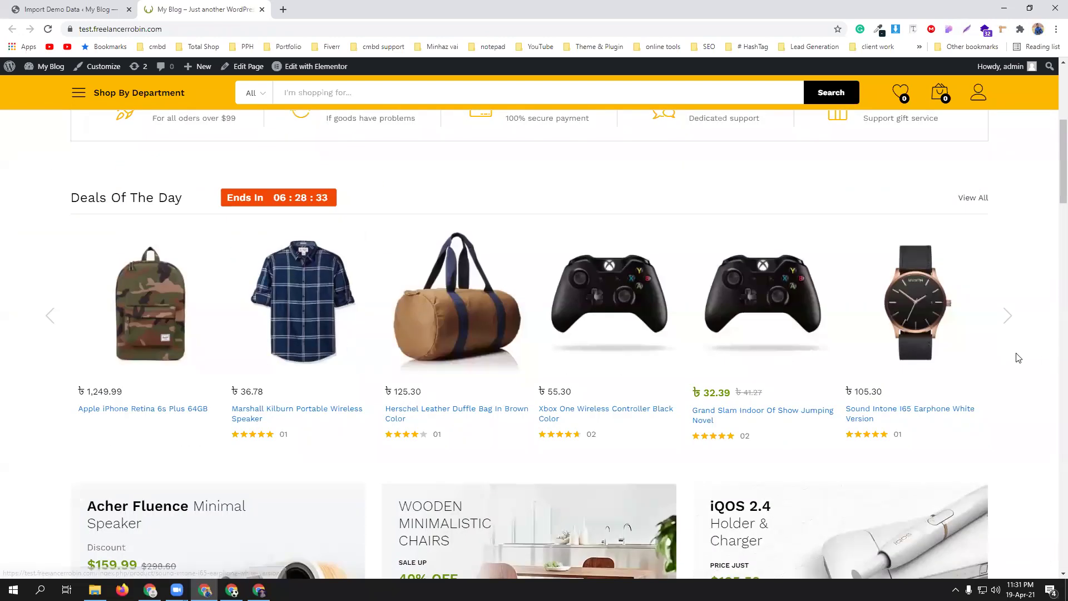
{"action": "scroll", "coordinate": [1016, 358], "scroll_direction": "down", "scroll_amount": 6}
{"action": "scroll", "coordinate": [1041, 358], "scroll_direction": "down", "scroll_amount": 6}
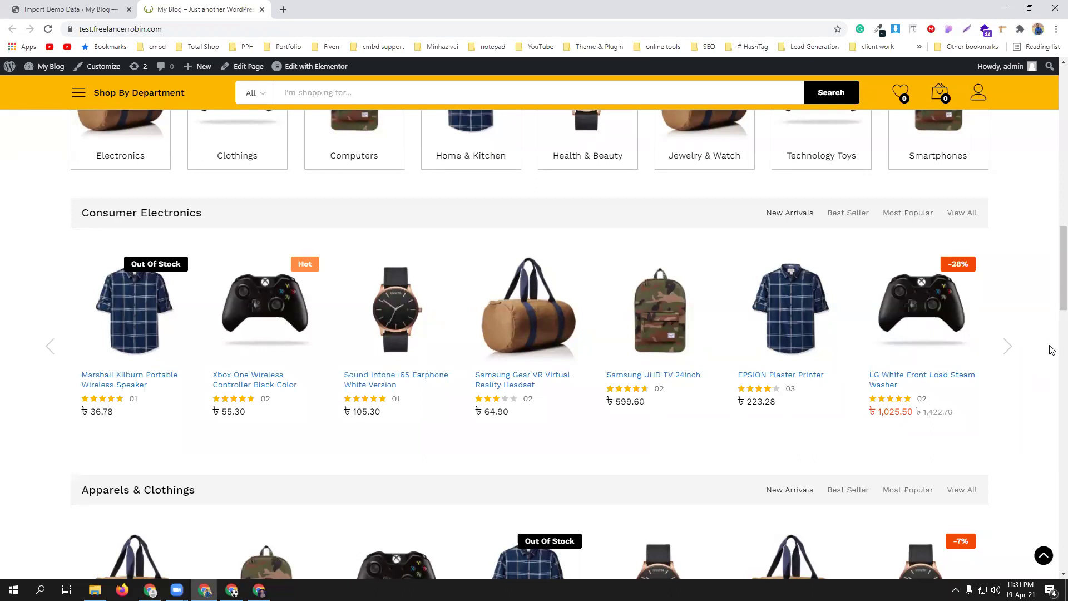
{"action": "scroll", "coordinate": [1041, 347], "scroll_direction": "up", "scroll_amount": 5}
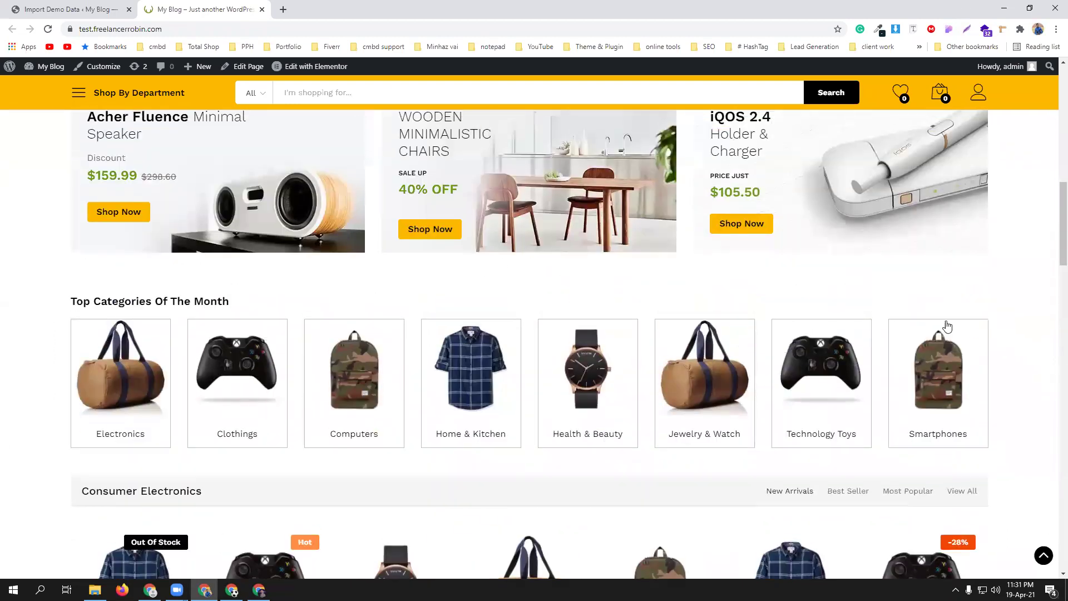
{"action": "scroll", "coordinate": [1032, 325], "scroll_direction": "down", "scroll_amount": 1}
{"action": "scroll", "coordinate": [1034, 324], "scroll_direction": "down", "scroll_amount": 6}
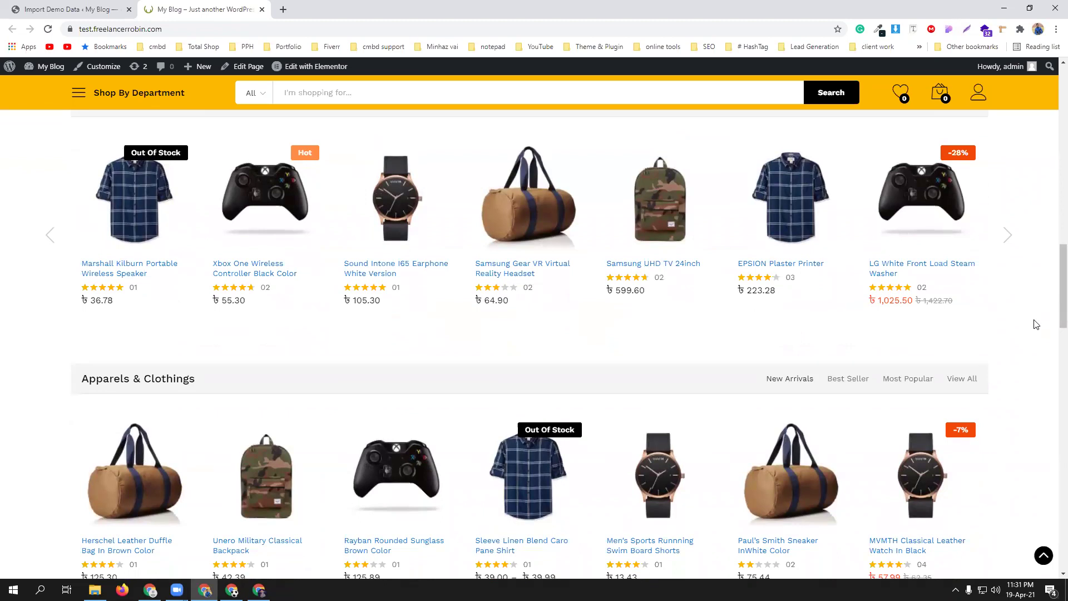
{"action": "scroll", "coordinate": [1038, 326], "scroll_direction": "down", "scroll_amount": 6}
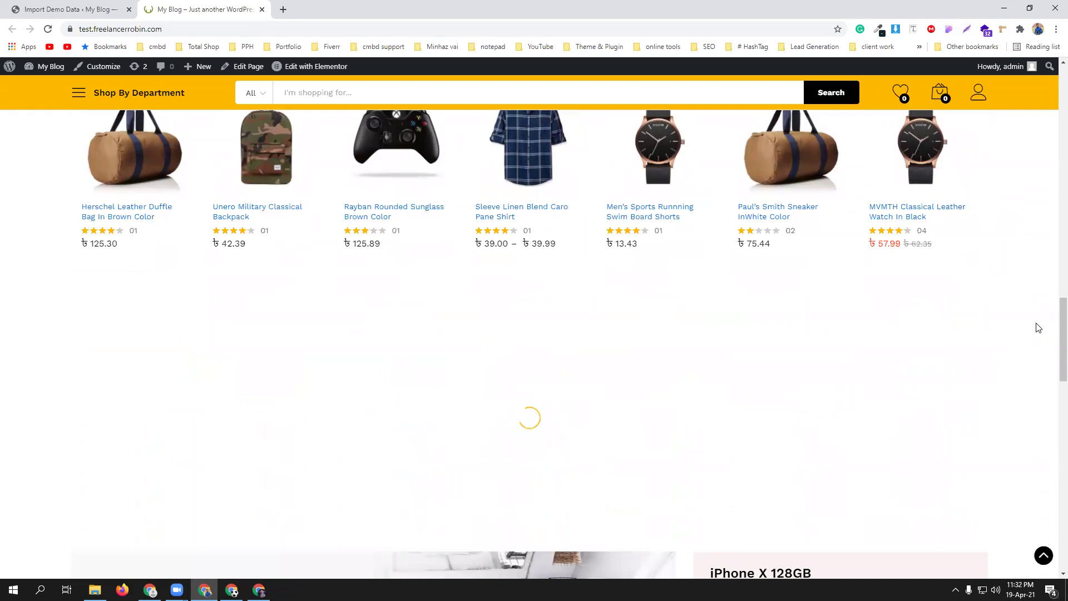
{"action": "scroll", "coordinate": [1039, 326], "scroll_direction": "up", "scroll_amount": 10}
{"action": "scroll", "coordinate": [1038, 325], "scroll_direction": "up", "scroll_amount": 2}
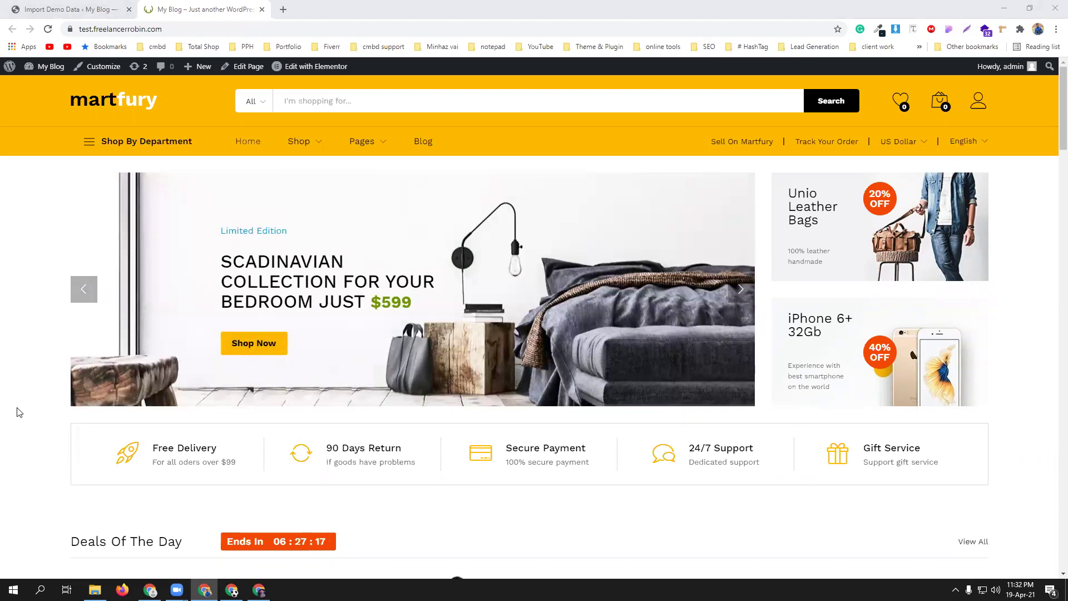
- Browse the Martfury homepage, then return to the Import Demo Data admin tab
{"action": "scroll", "coordinate": [20, 411], "scroll_direction": "down", "scroll_amount": 9}
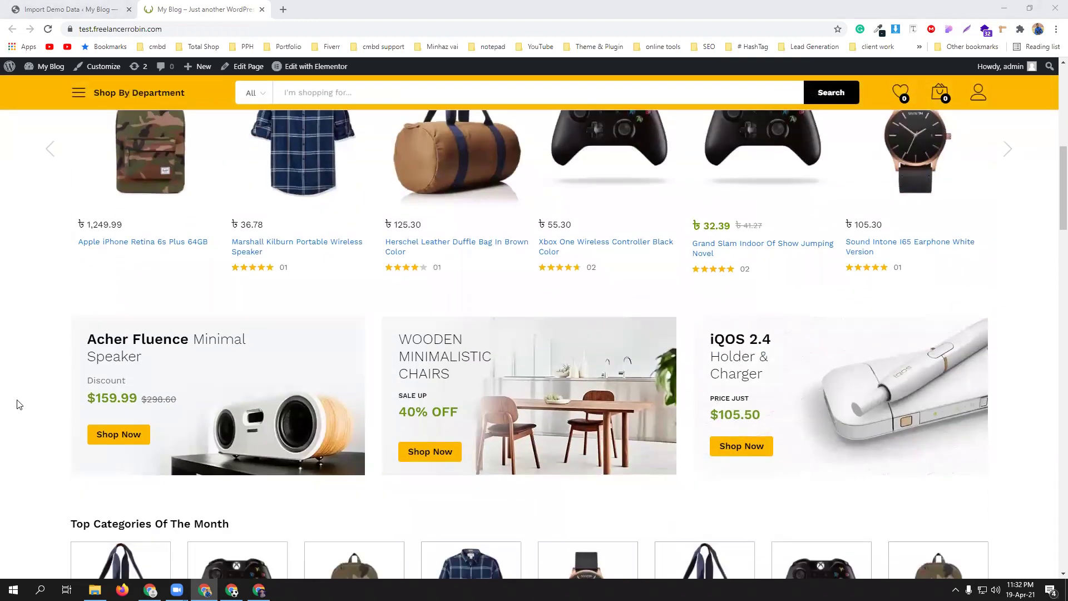
{"action": "scroll", "coordinate": [19, 405], "scroll_direction": "down", "scroll_amount": 8}
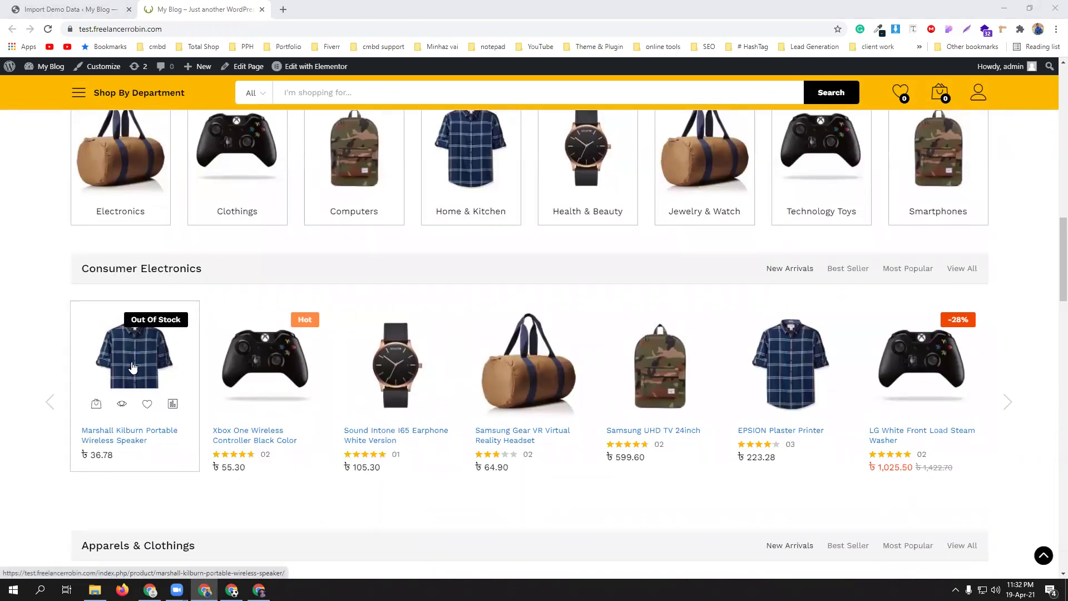
{"action": "scroll", "coordinate": [454, 363], "scroll_direction": "down", "scroll_amount": 5}
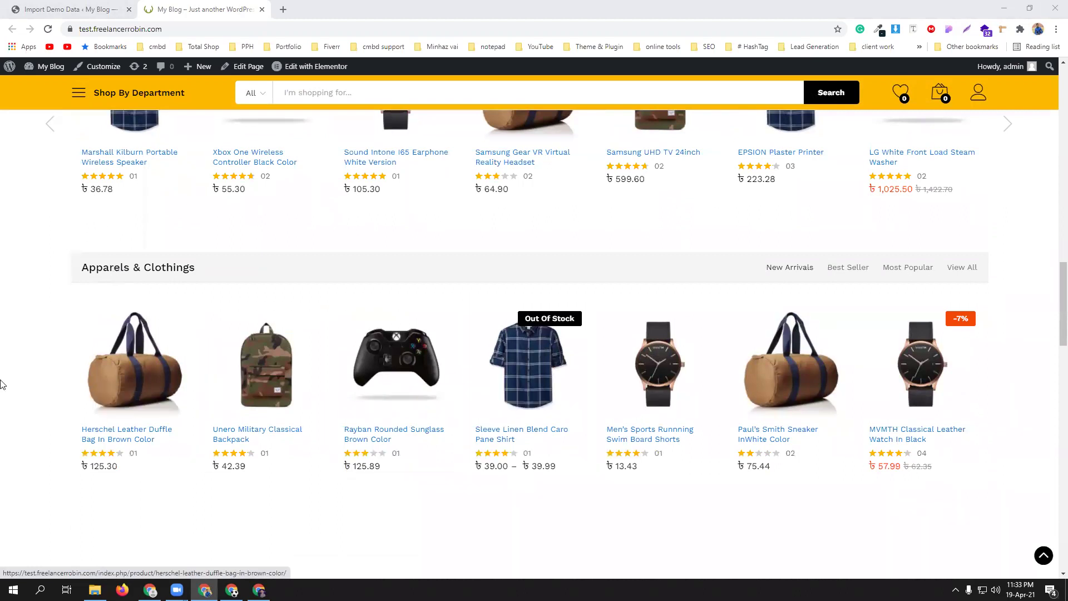
{"action": "scroll", "coordinate": [9, 345], "scroll_direction": "up", "scroll_amount": 2}
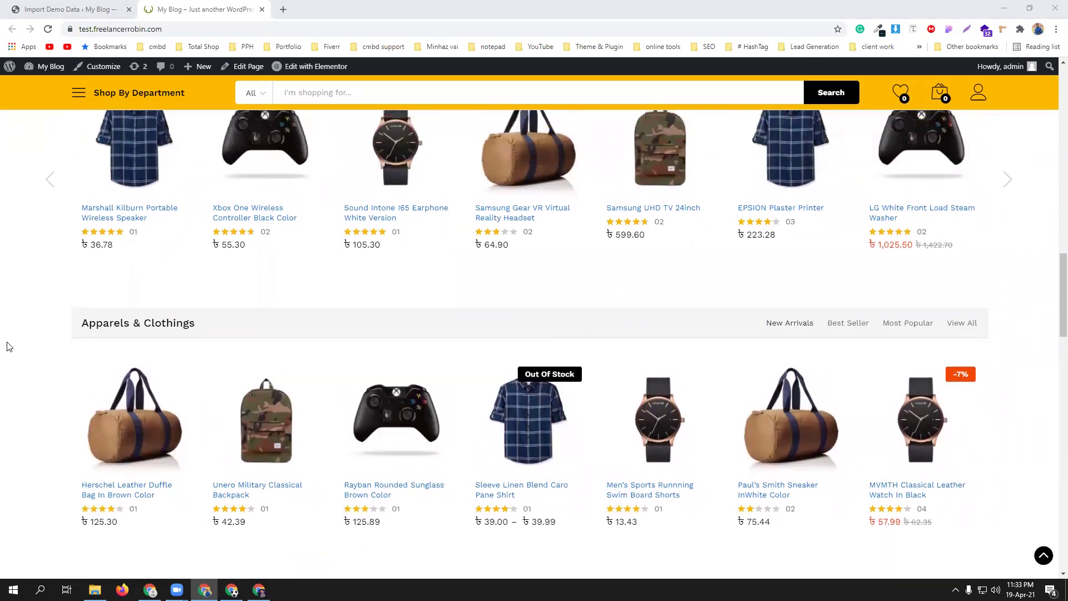
{"action": "scroll", "coordinate": [9, 346], "scroll_direction": "down", "scroll_amount": 2}
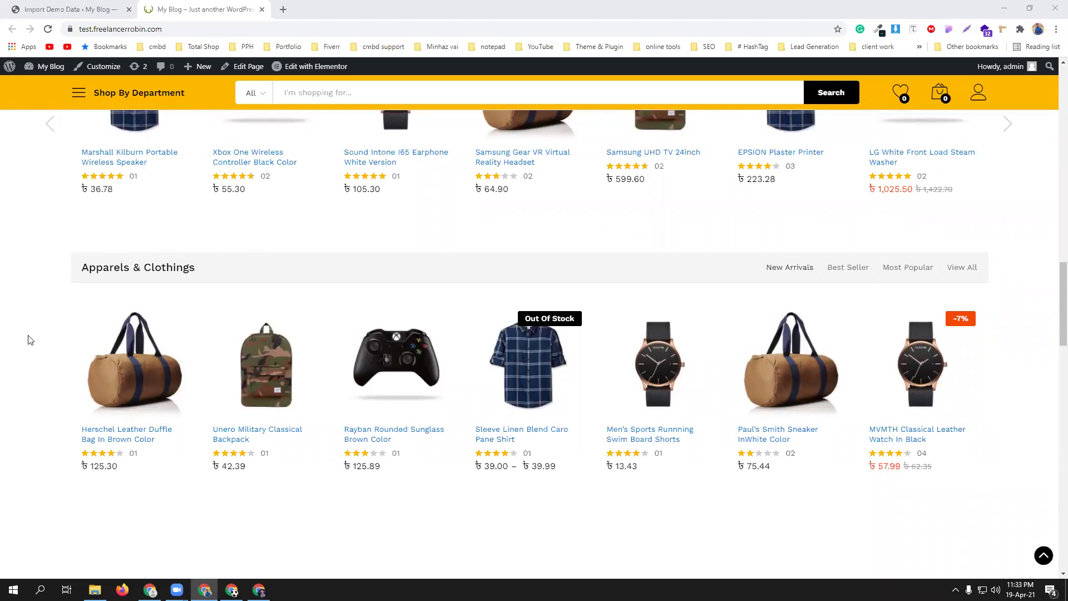
{"action": "scroll", "coordinate": [25, 351], "scroll_direction": "down", "scroll_amount": 6}
{"action": "scroll", "coordinate": [25, 352], "scroll_direction": "down", "scroll_amount": 5}
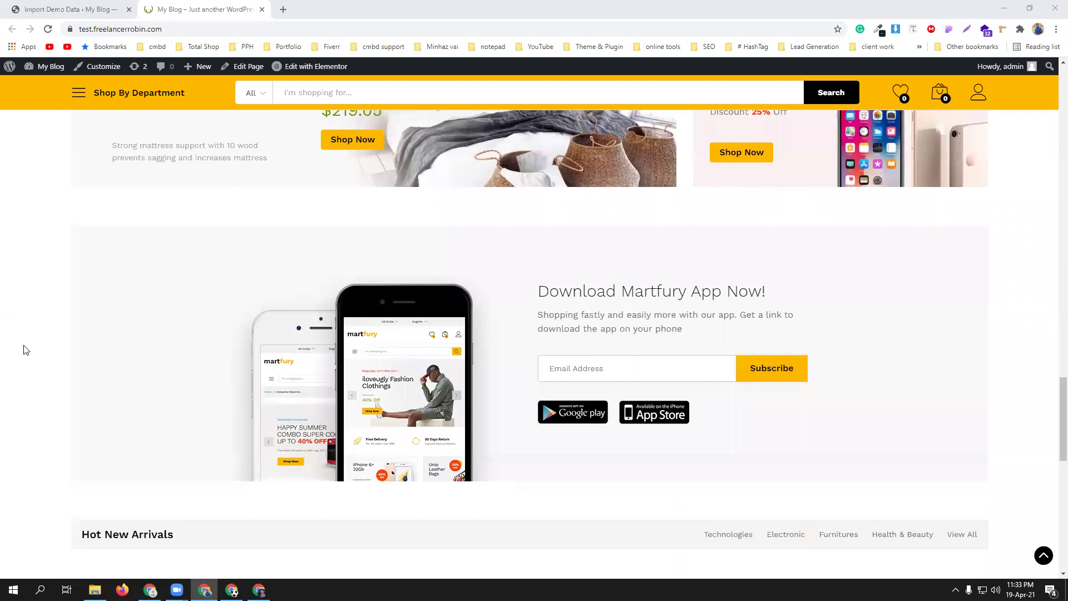
{"action": "scroll", "coordinate": [25, 351], "scroll_direction": "up", "scroll_amount": 15}
{"action": "scroll", "coordinate": [25, 350], "scroll_direction": "up", "scroll_amount": 10}
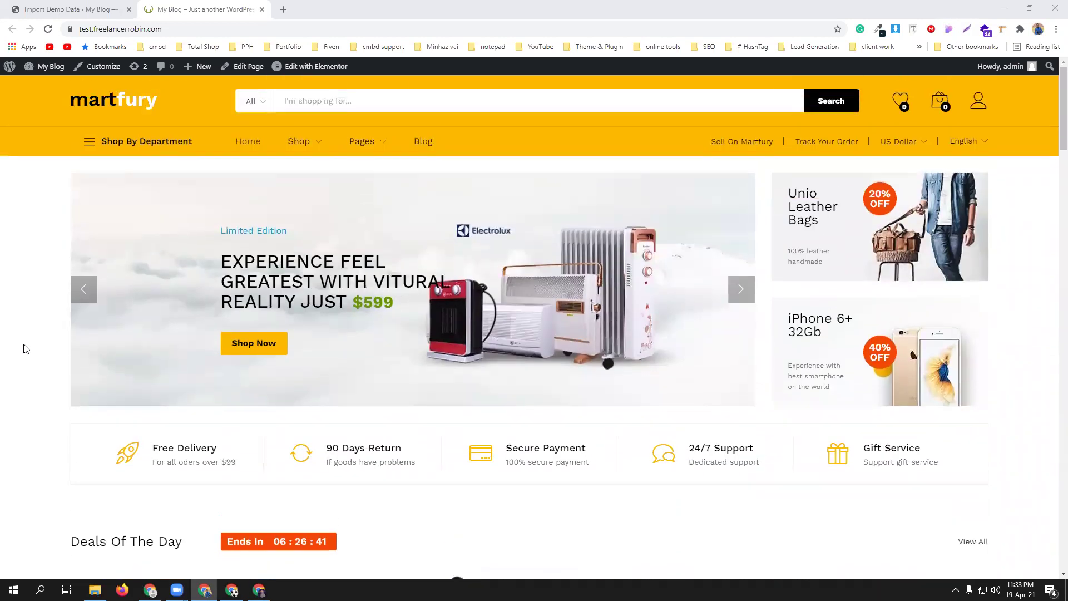
{"action": "left_click", "coordinate": [40, 6]}
- Go to Products > Categories and review the 73 categories, selecting then clearing all
{"action": "mouse_move", "coordinate": [25, 242]}
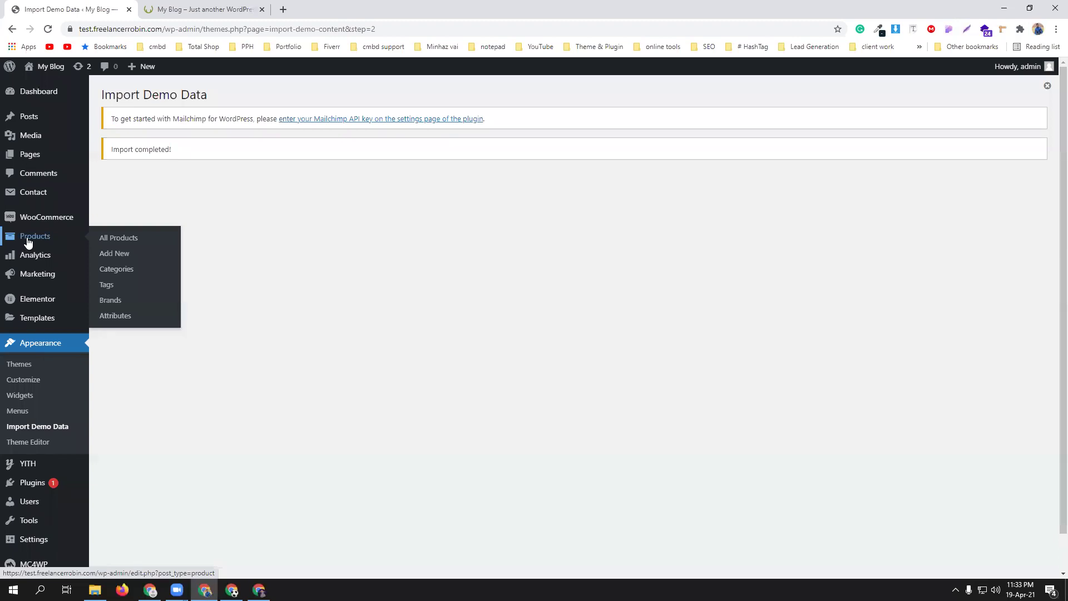
{"action": "left_click", "coordinate": [125, 270]}
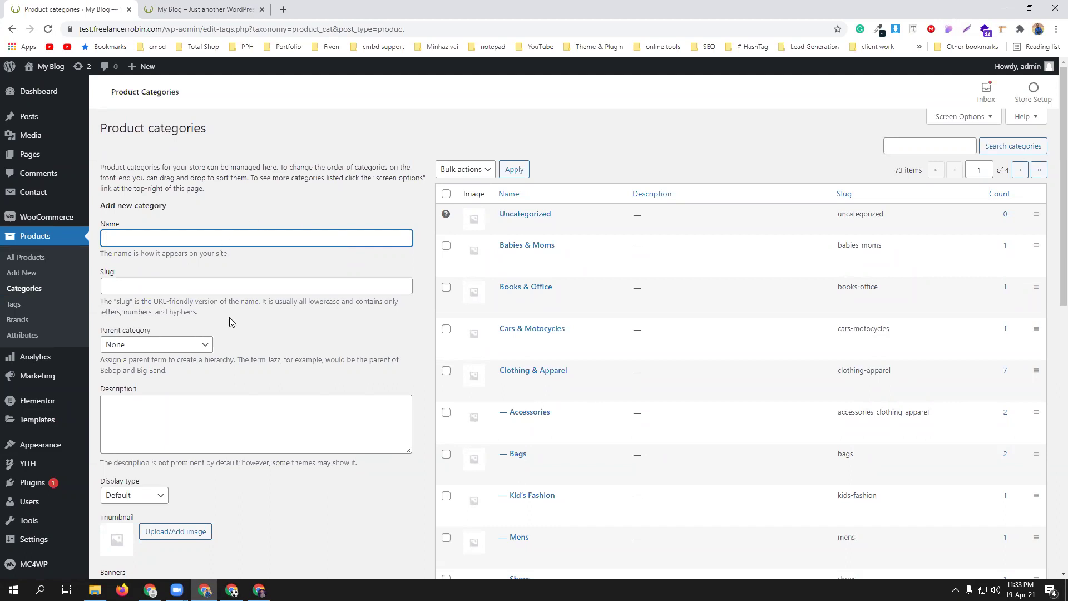
{"action": "left_click", "coordinate": [446, 193]}
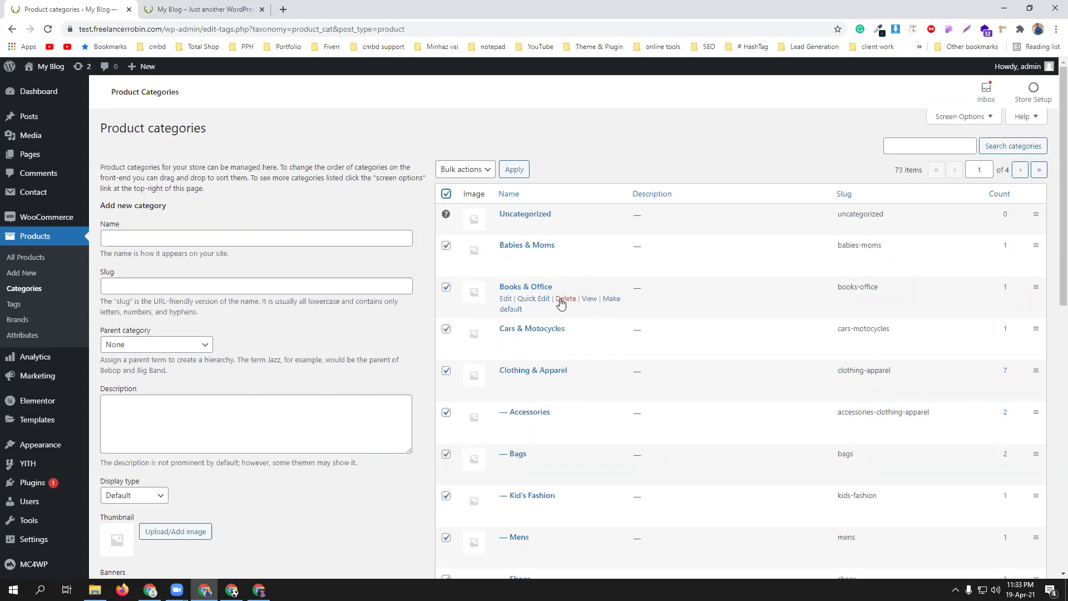
{"action": "scroll", "coordinate": [560, 298], "scroll_direction": "down", "scroll_amount": 2}
{"action": "scroll", "coordinate": [531, 312], "scroll_direction": "down", "scroll_amount": 7}
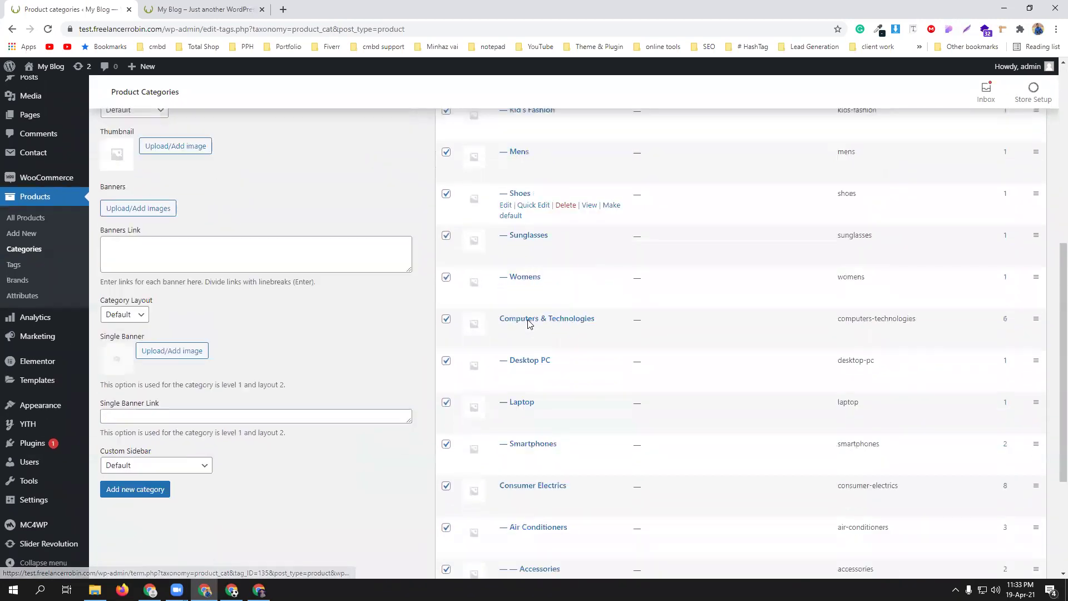
{"action": "scroll", "coordinate": [528, 322], "scroll_direction": "up", "scroll_amount": 8}
{"action": "scroll", "coordinate": [528, 325], "scroll_direction": "up", "scroll_amount": 2}
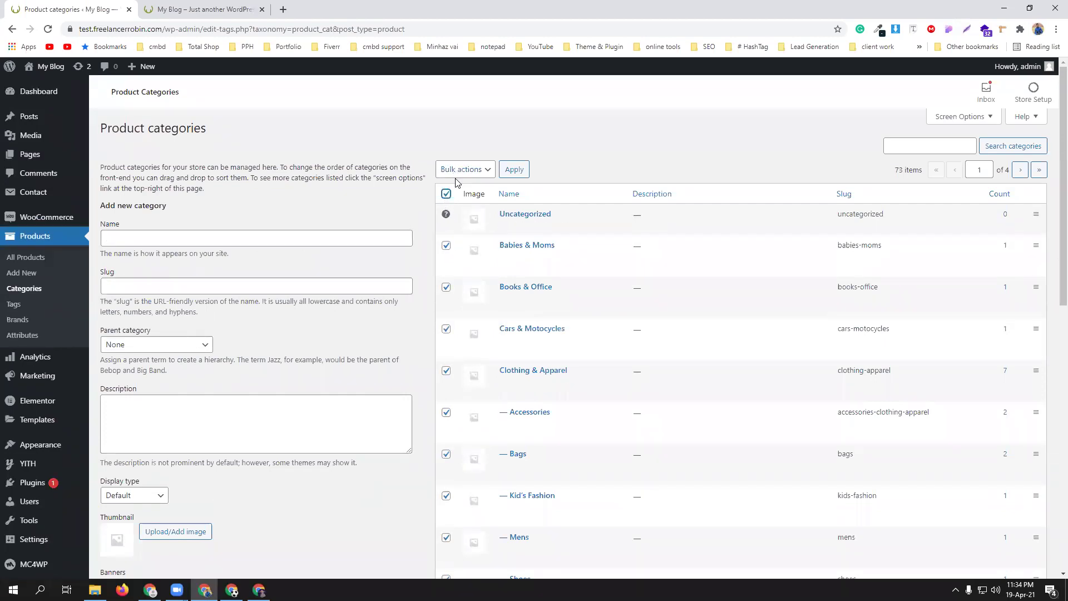
{"action": "left_click", "coordinate": [447, 194]}
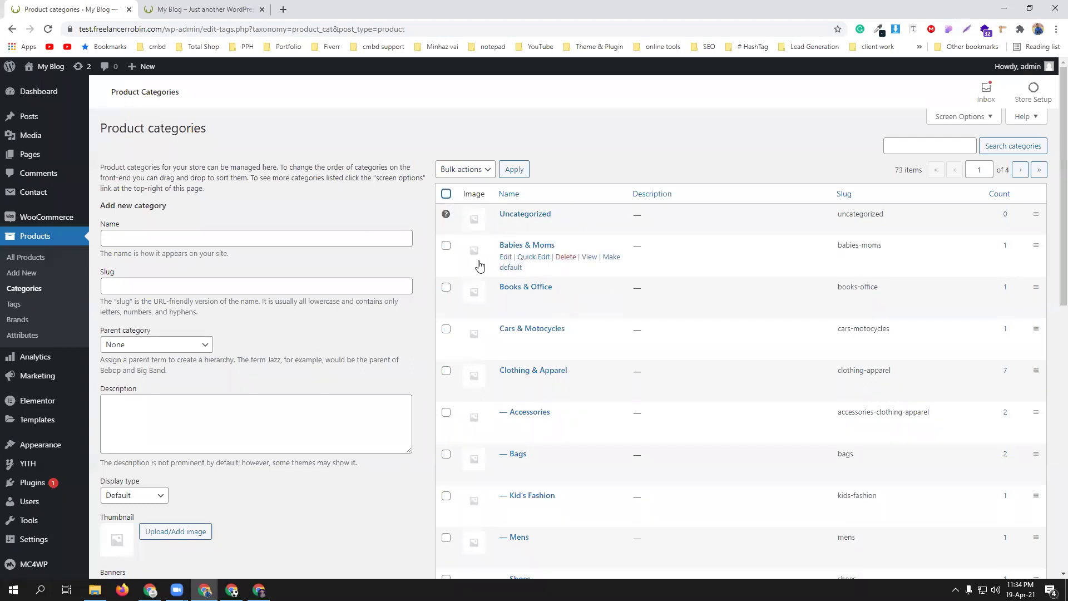
- Add a top-level product category named 'Men's Collection', correcting the spelling of Men's
{"action": "left_click", "coordinate": [221, 239]}
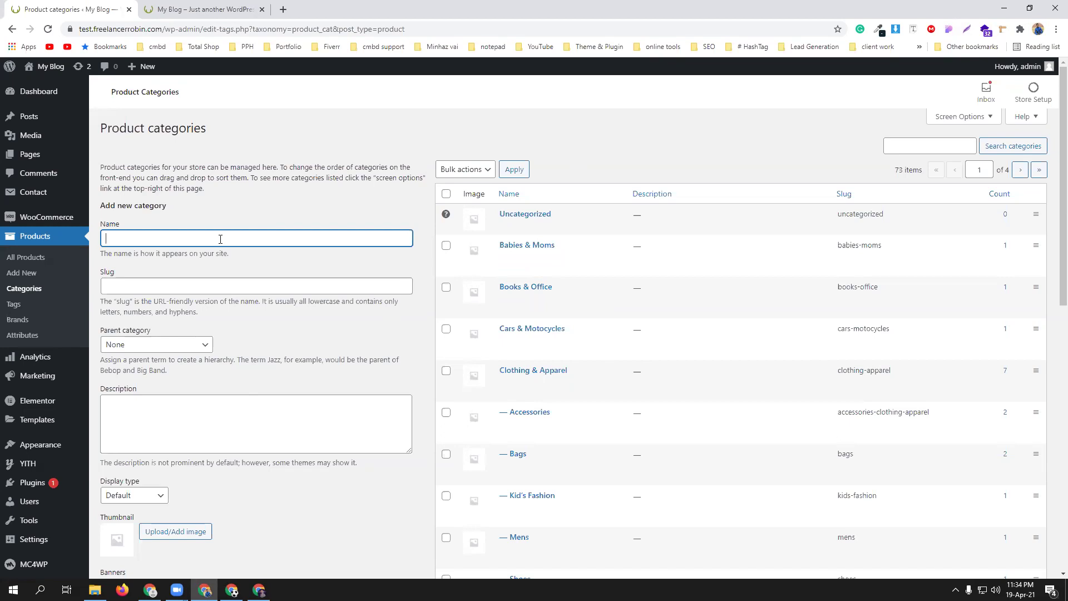
{"action": "type", "text": "Mens"}
{"action": "right_click", "coordinate": [116, 238]}
{"action": "left_click", "coordinate": [139, 241]}
{"action": "type", "text": "Collection"}
{"action": "scroll", "coordinate": [262, 349], "scroll_direction": "down", "scroll_amount": 3}
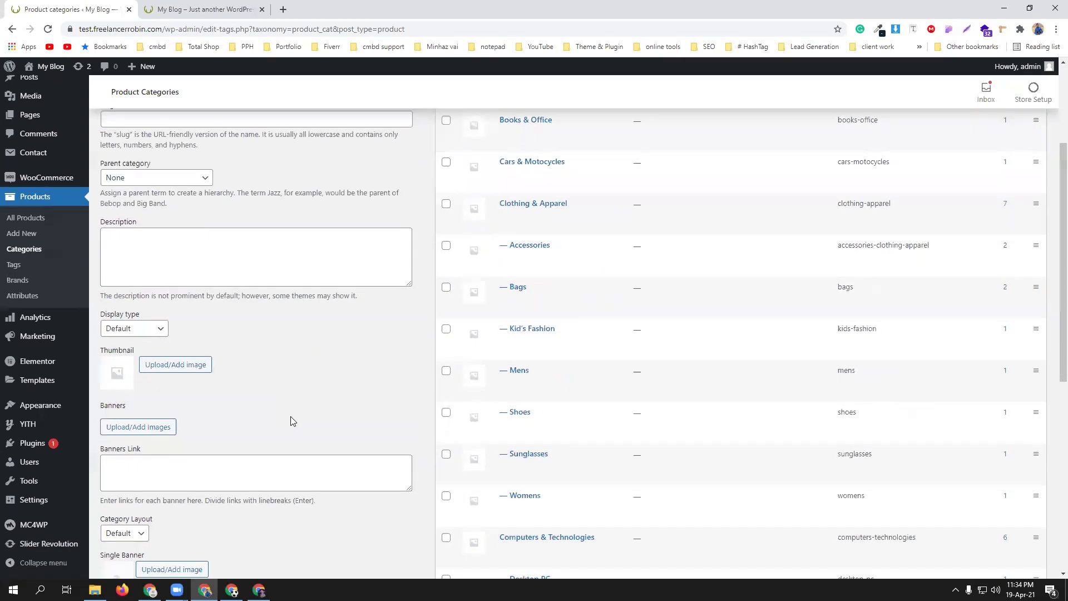
{"action": "scroll", "coordinate": [285, 367], "scroll_direction": "down", "scroll_amount": 3}
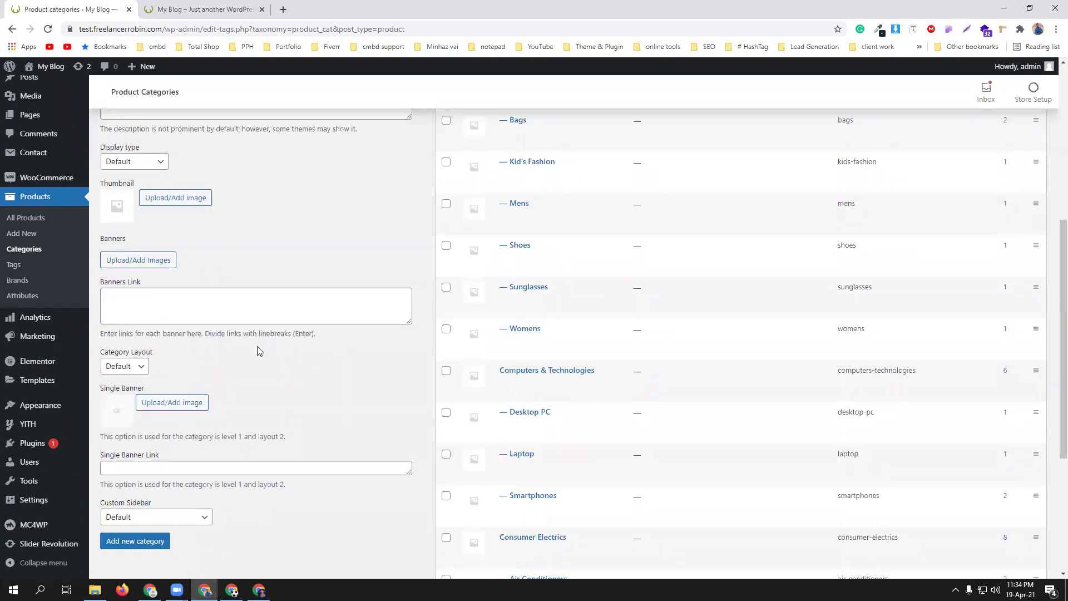
{"action": "scroll", "coordinate": [279, 378], "scroll_direction": "down", "scroll_amount": 3}
{"action": "left_click", "coordinate": [137, 321]}
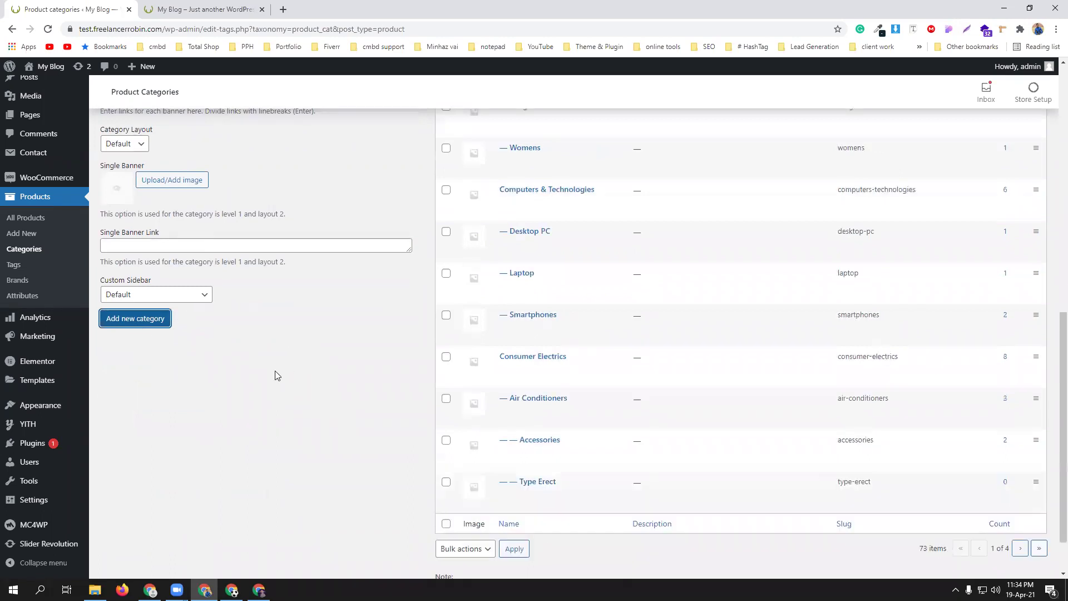
{"action": "scroll", "coordinate": [277, 375], "scroll_direction": "up", "scroll_amount": 15}
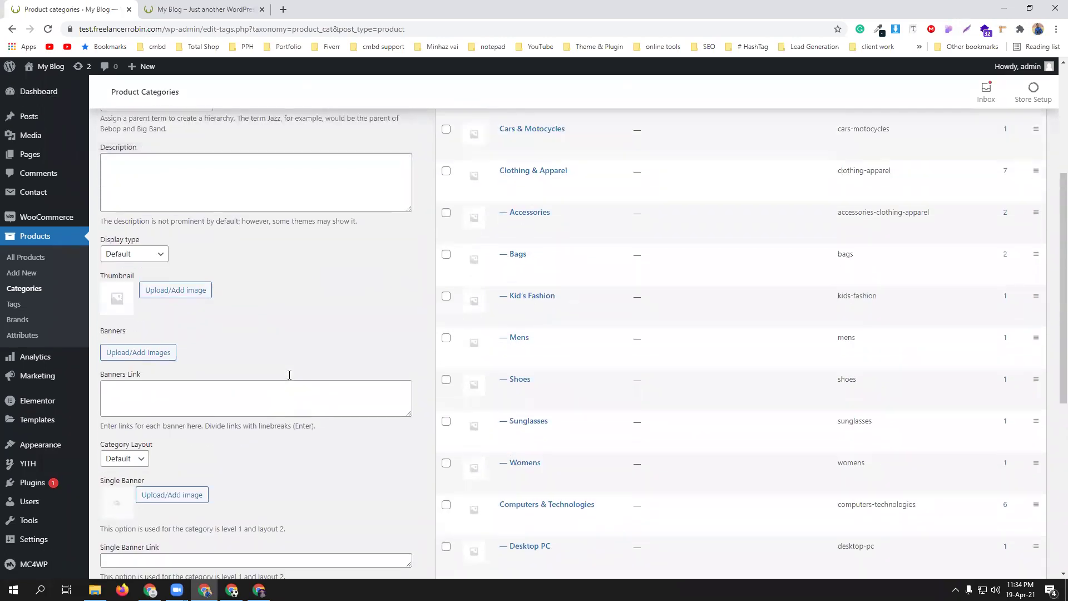
{"action": "scroll", "coordinate": [289, 375], "scroll_direction": "up", "scroll_amount": 1}
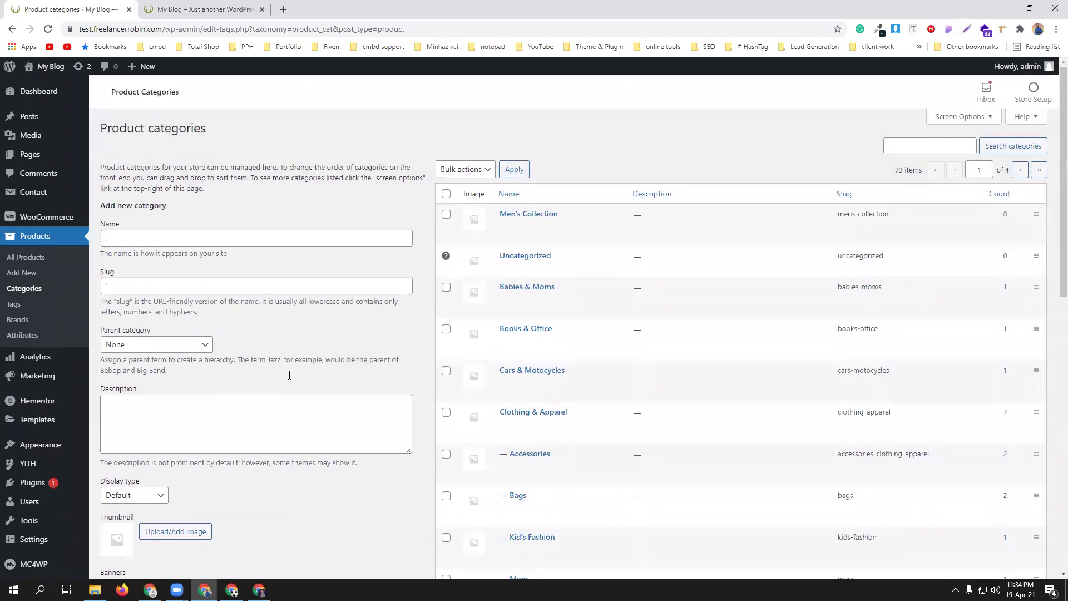
{"action": "left_click", "coordinate": [243, 237]}
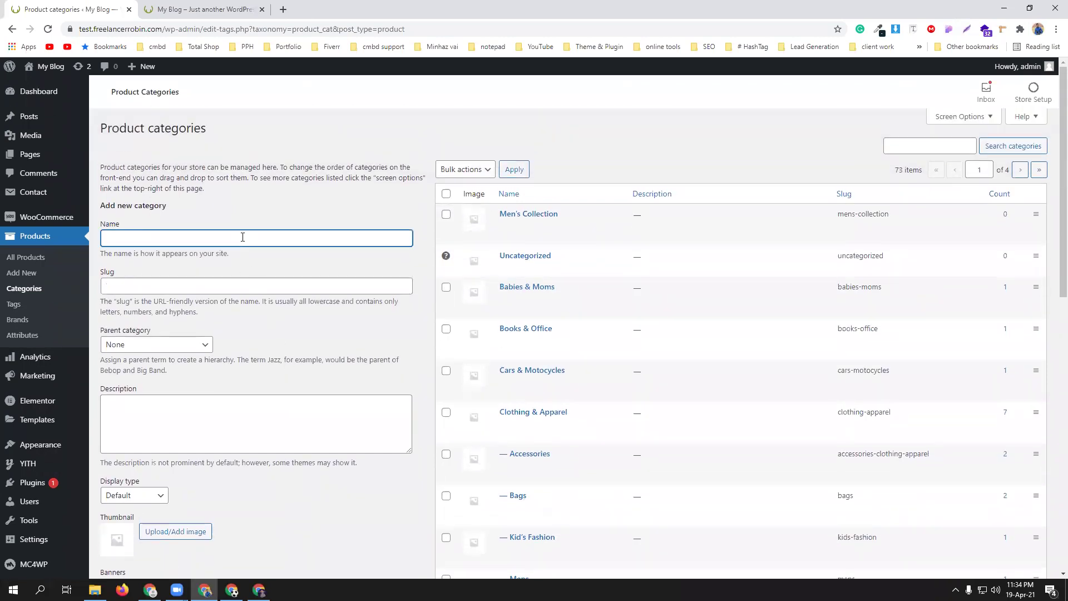
- Add a Men's Shirt product category with Men's Collection as its parent
{"action": "type", "text": "Men's Shirt"}
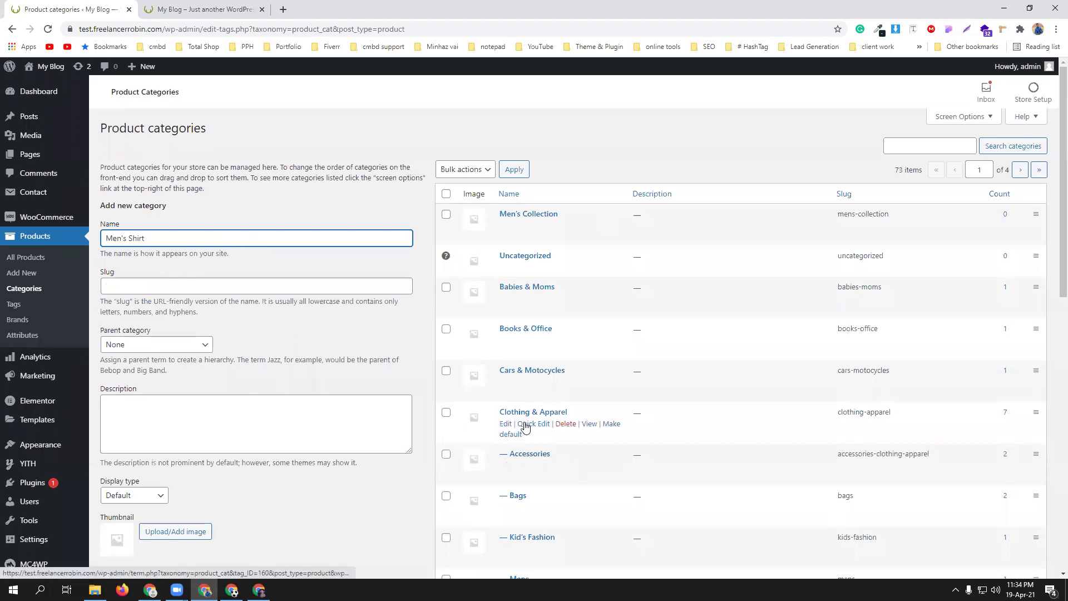
{"action": "scroll", "coordinate": [552, 415], "scroll_direction": "down", "scroll_amount": 1}
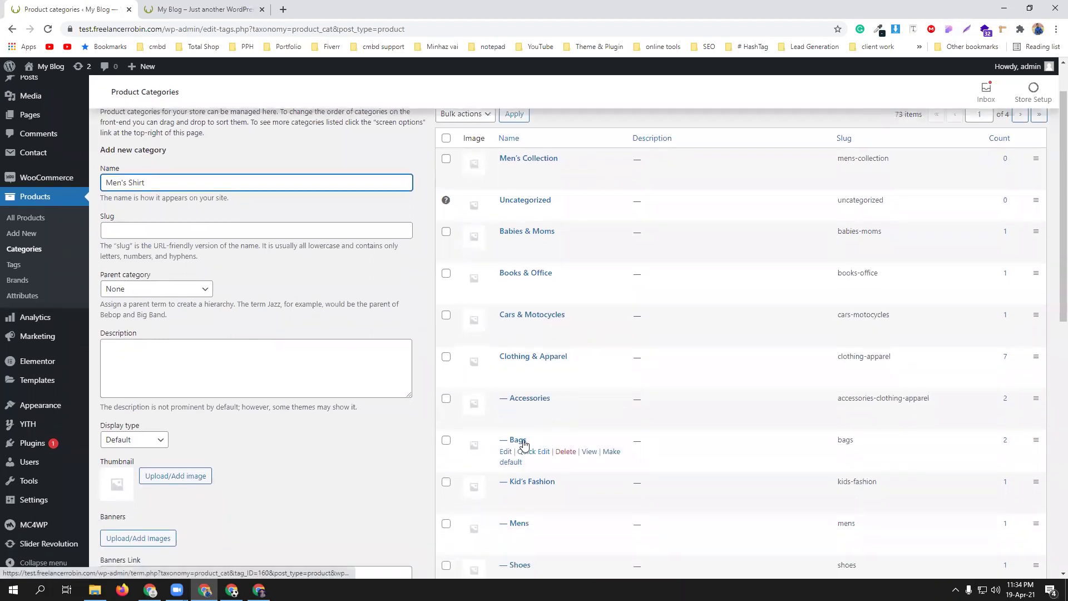
{"action": "left_click", "coordinate": [159, 290]}
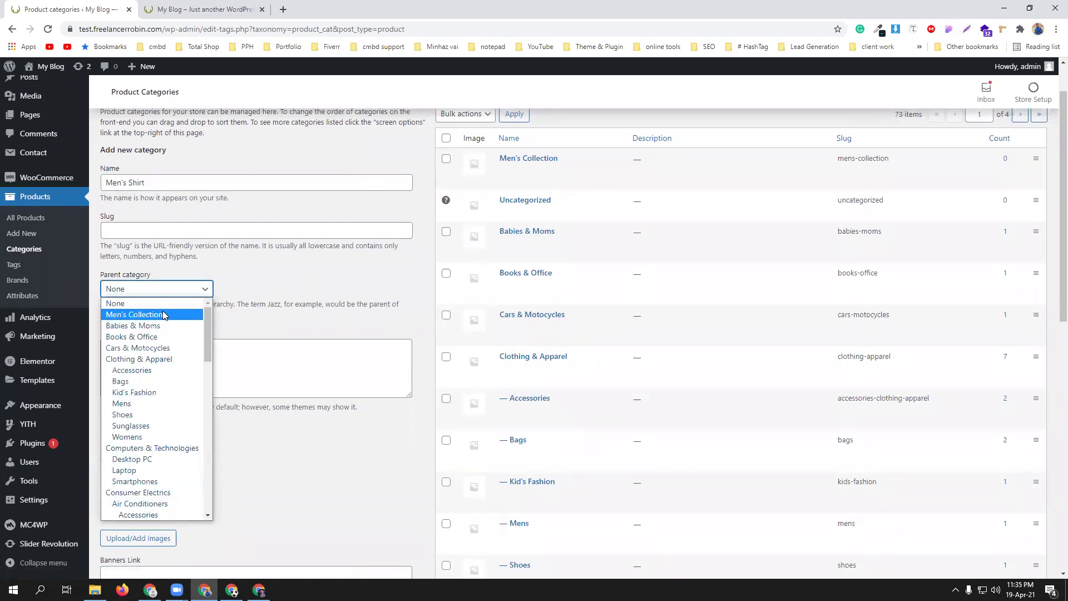
{"action": "left_click", "coordinate": [160, 314]}
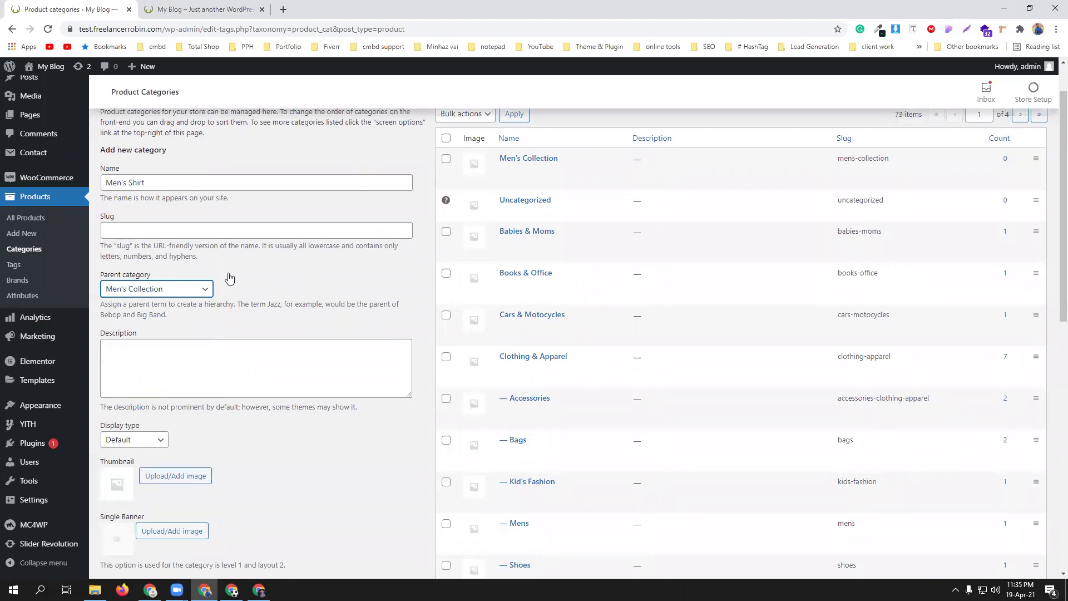
{"action": "scroll", "coordinate": [267, 296], "scroll_direction": "down", "scroll_amount": 5}
{"action": "left_click", "coordinate": [140, 341]}
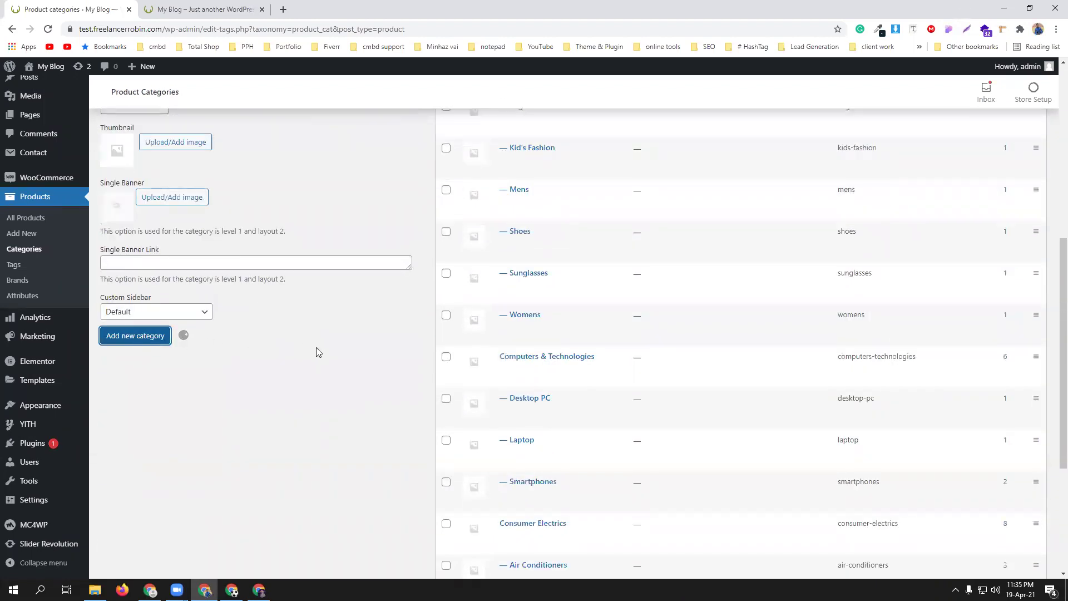
{"action": "scroll", "coordinate": [318, 352], "scroll_direction": "up", "scroll_amount": 6}
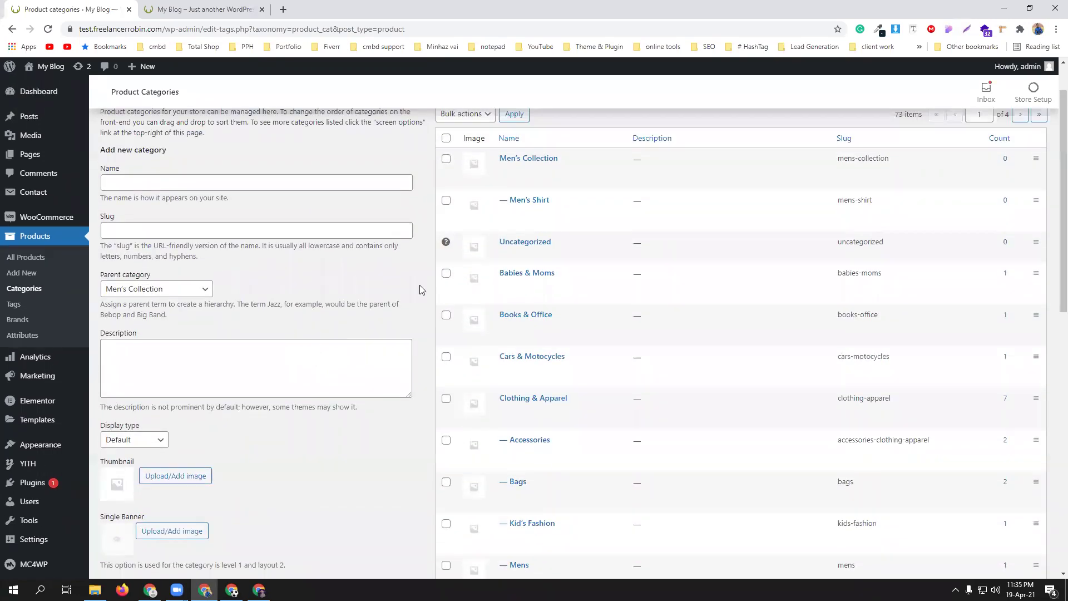
{"action": "mouse_move", "coordinate": [504, 207]}
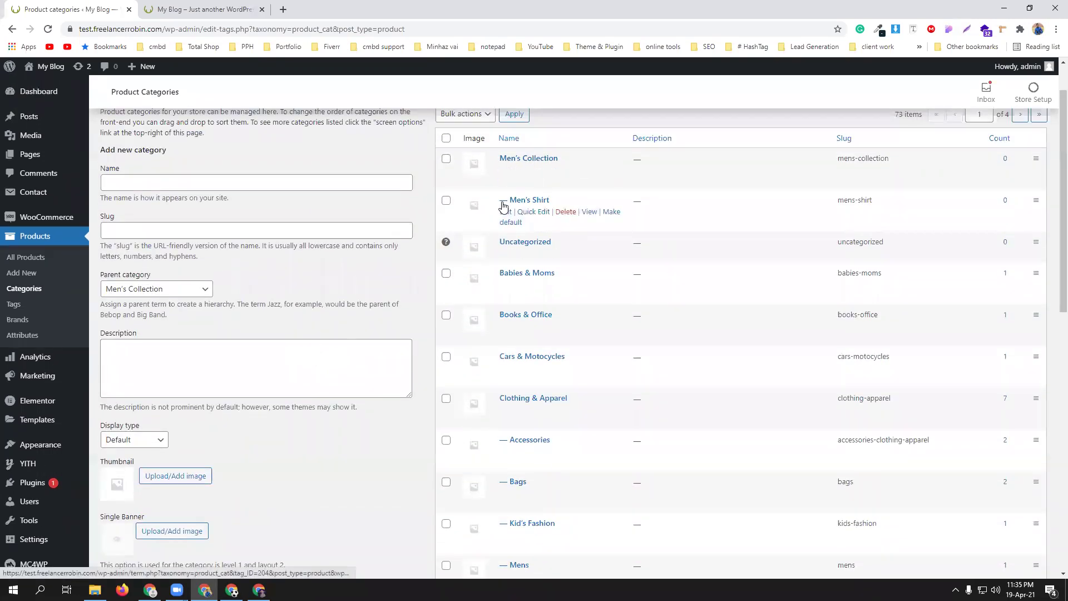
- Add a top-level Women's Collection category with parent None, then start the next category name
{"action": "left_click", "coordinate": [160, 182]}
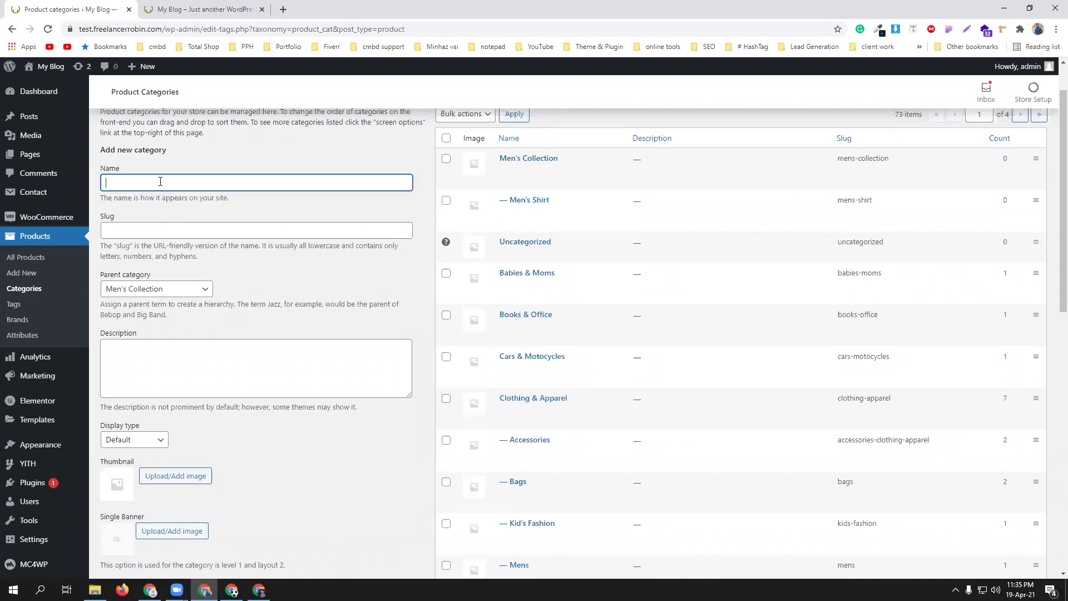
{"action": "type", "text": "Women's Collection"}
{"action": "left_click", "coordinate": [143, 288]}
{"action": "left_click", "coordinate": [143, 304]}
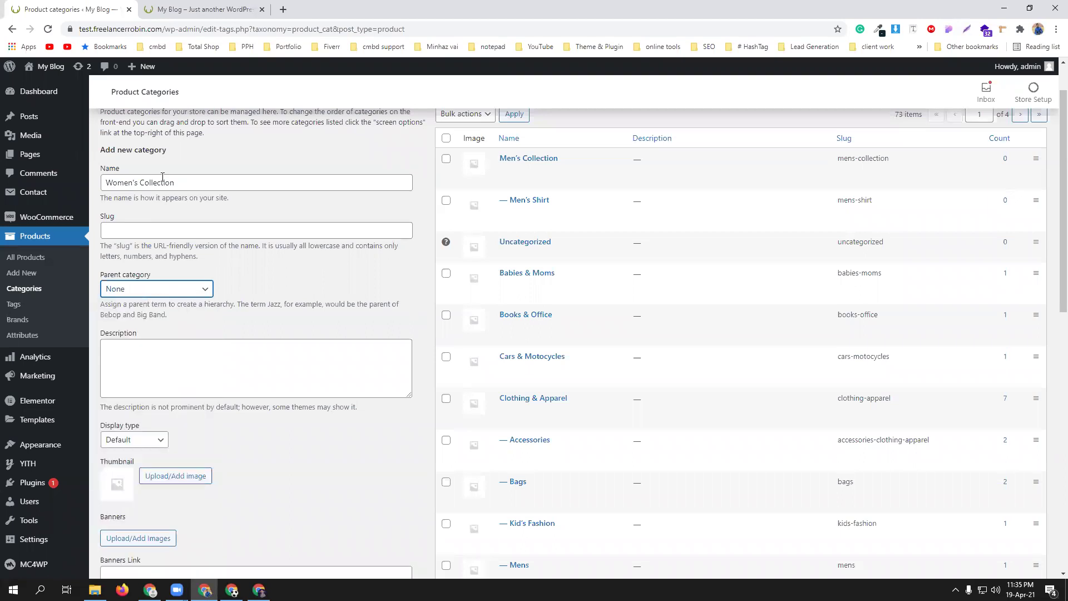
{"action": "scroll", "coordinate": [293, 338], "scroll_direction": "down", "scroll_amount": 7}
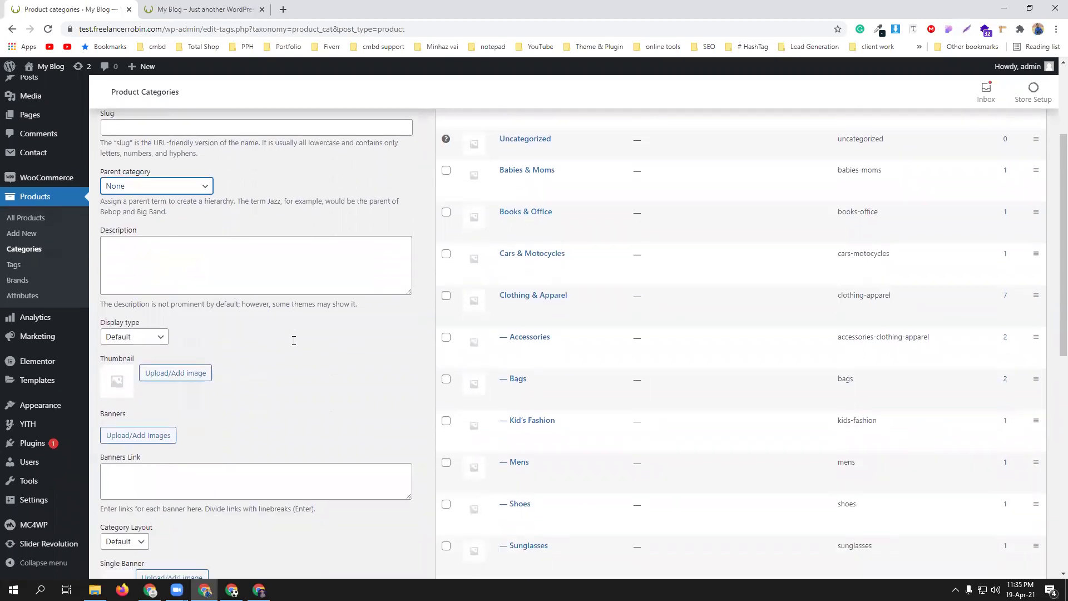
{"action": "left_click", "coordinate": [152, 440]}
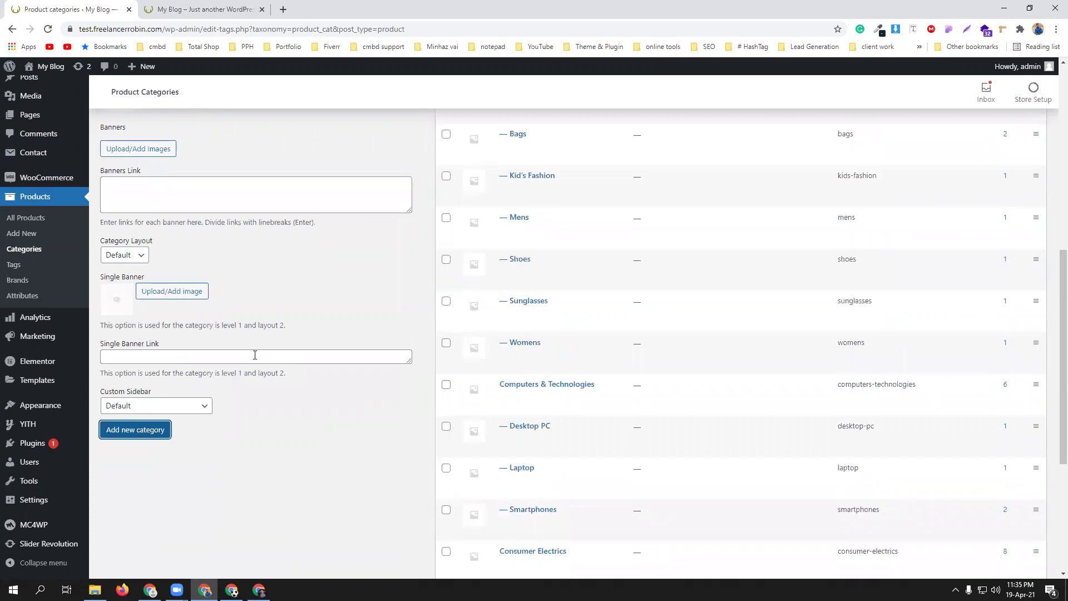
{"action": "scroll", "coordinate": [255, 355], "scroll_direction": "up", "scroll_amount": 8}
{"action": "left_click", "coordinate": [194, 240]}
{"action": "type", "text": "Womwn"}
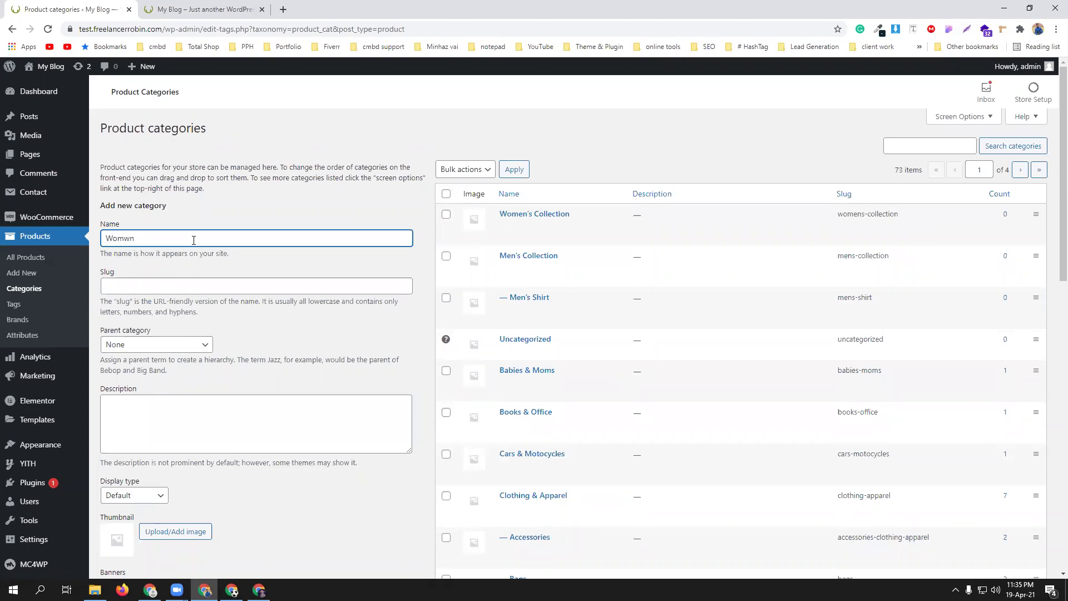
{"action": "type", "text": "'s"}
- Fix the typo, add Woman's Shoes under Women's Collection, and type Women's Shirt next
{"action": "right_click", "coordinate": [134, 238]}
{"action": "left_click", "coordinate": [158, 245]}
{"action": "type", "text": "Shoes"}
{"action": "left_click", "coordinate": [169, 344]}
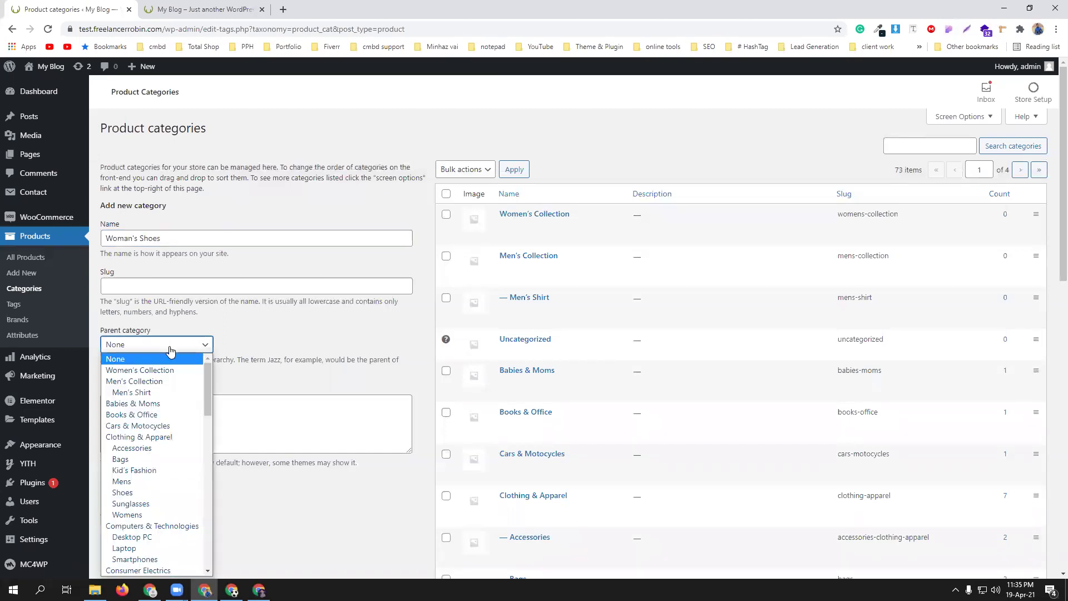
{"action": "left_click", "coordinate": [161, 370]}
{"action": "scroll", "coordinate": [270, 390], "scroll_direction": "down", "scroll_amount": 5}
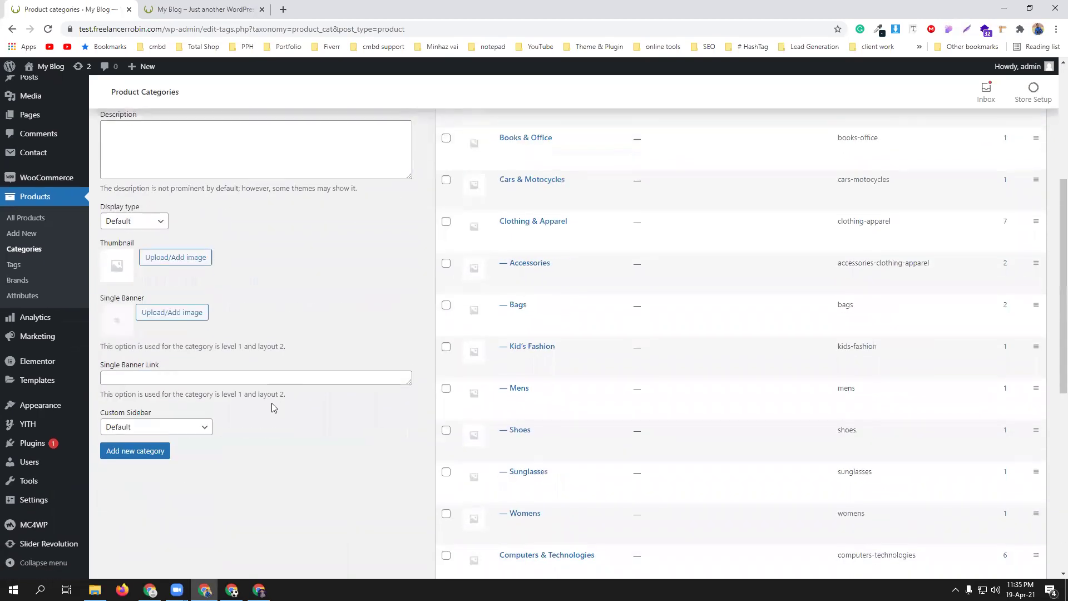
{"action": "left_click", "coordinate": [117, 451]}
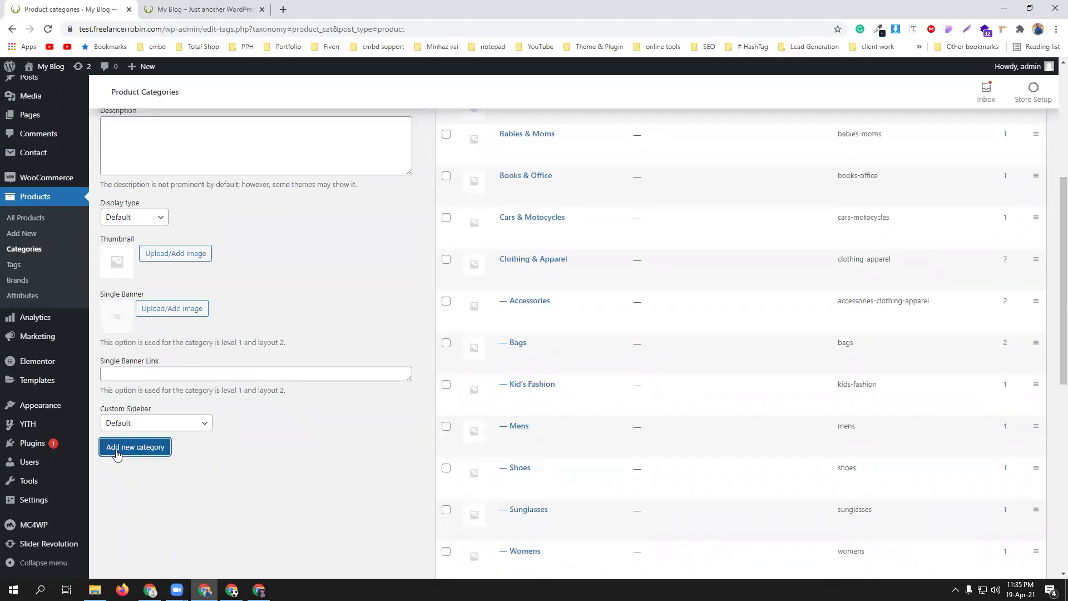
{"action": "scroll", "coordinate": [192, 376], "scroll_direction": "up", "scroll_amount": 5}
{"action": "left_click", "coordinate": [173, 237]}
{"action": "type", "text": "Women"}
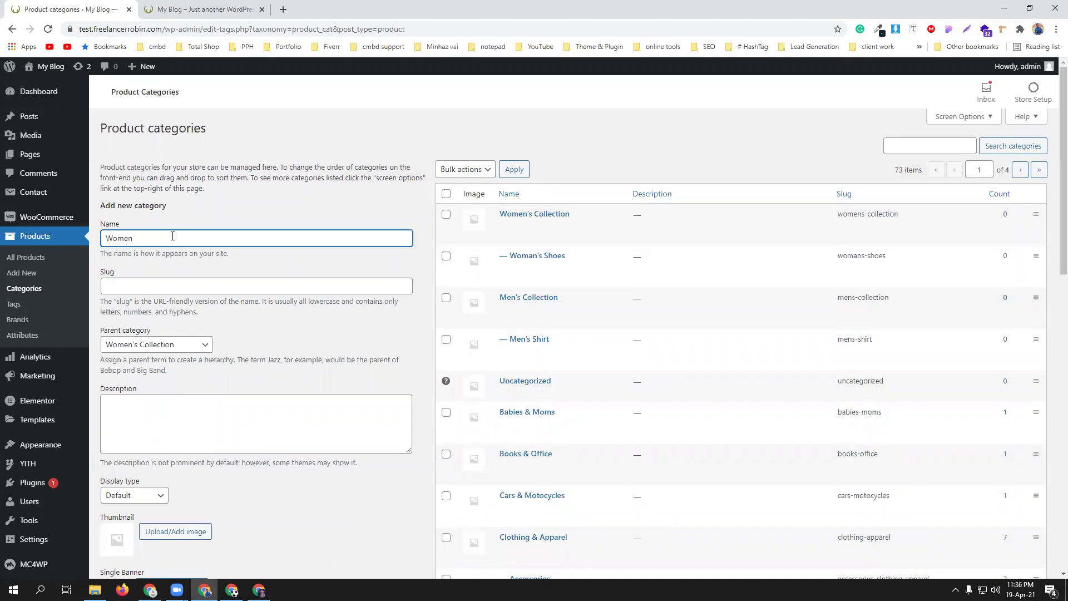
{"action": "type", "text": "'s Shirt"}
- Add the Women's Shirt category under Women's Collection
{"action": "scroll", "coordinate": [252, 390], "scroll_direction": "down", "scroll_amount": 2}
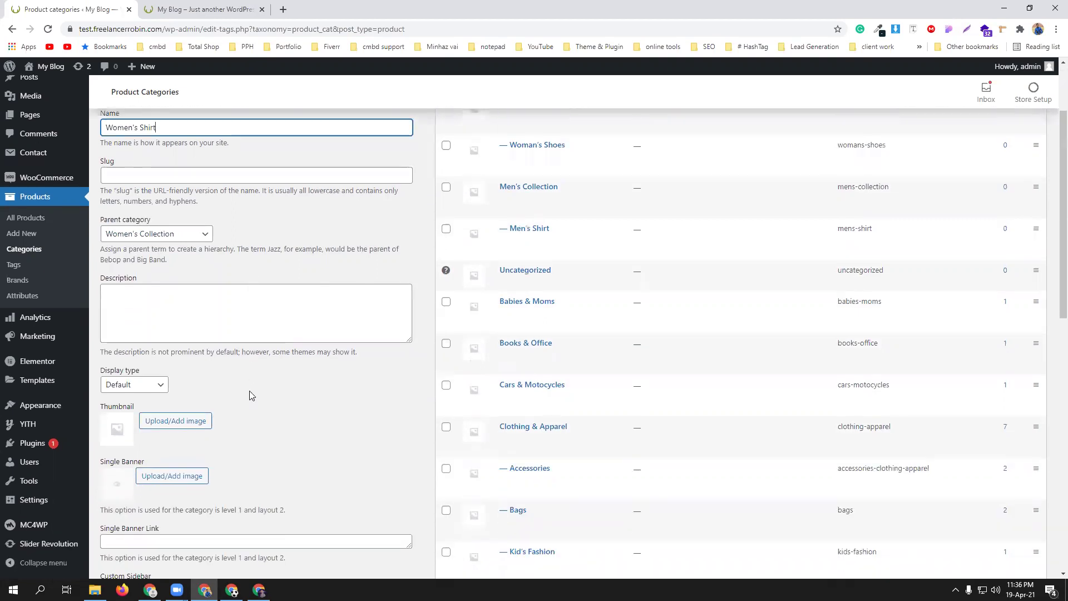
{"action": "scroll", "coordinate": [249, 461], "scroll_direction": "down", "scroll_amount": 3}
{"action": "left_click", "coordinate": [138, 458]}
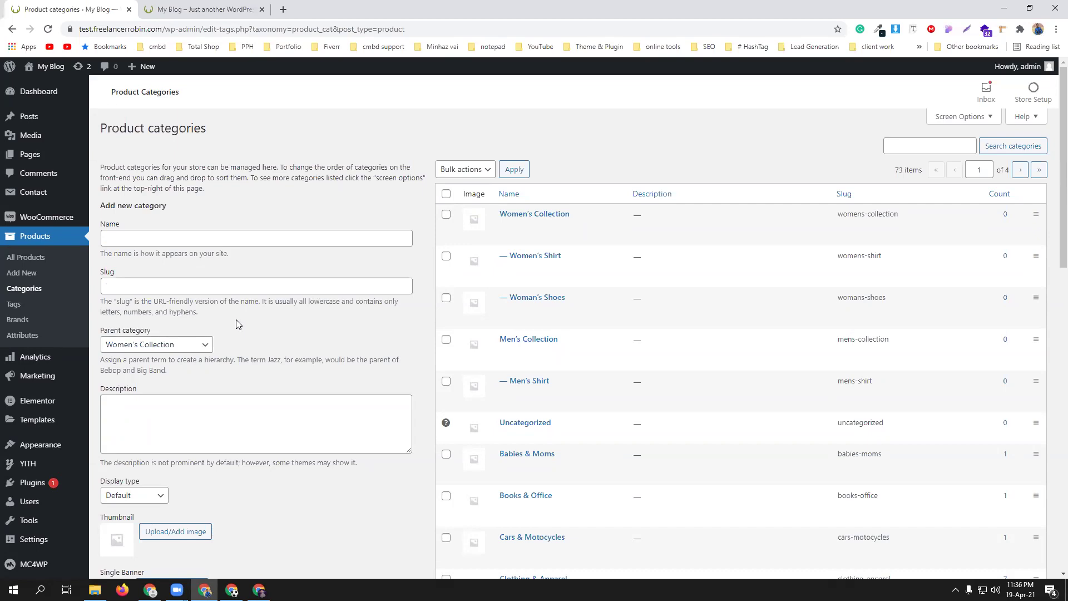
- Go to Products > Tags and browse the 26 existing tags like bag, beauty and camera
{"action": "left_click", "coordinate": [15, 309]}
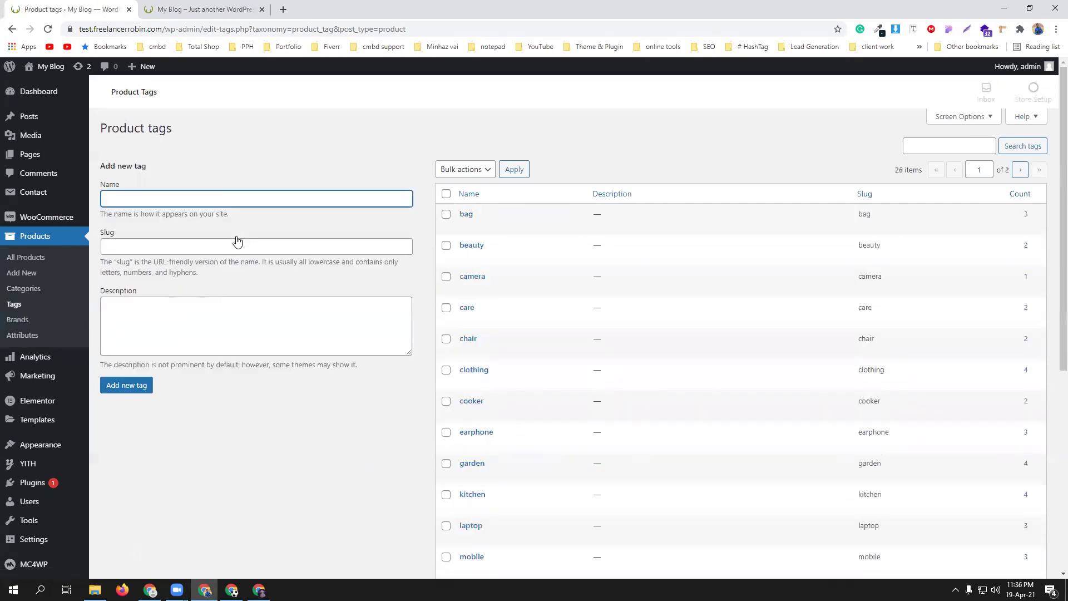
{"action": "scroll", "coordinate": [486, 222], "scroll_direction": "down", "scroll_amount": 1}
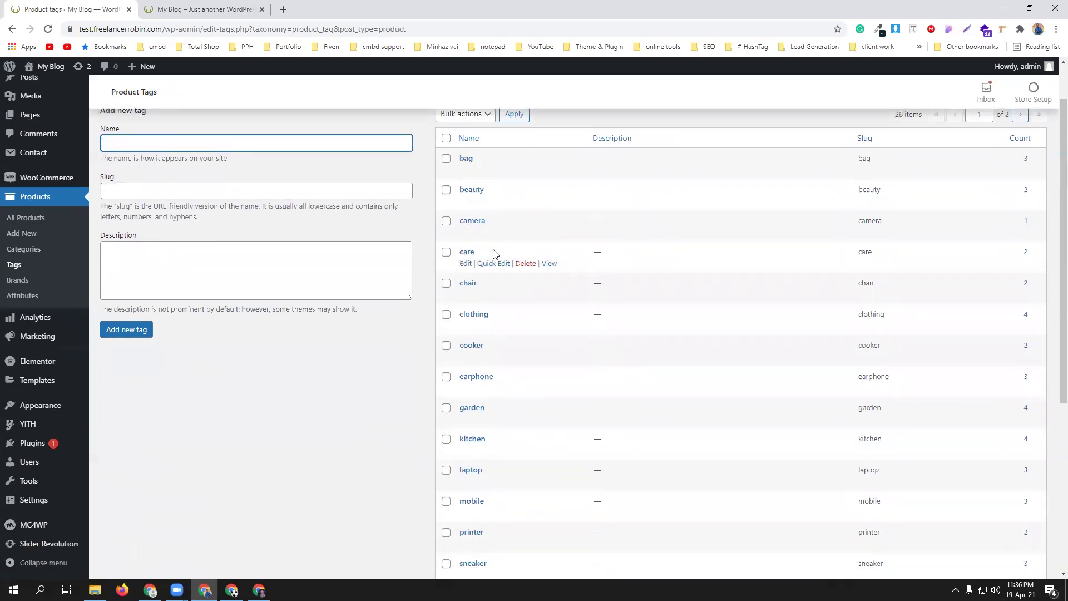
{"action": "scroll", "coordinate": [498, 283], "scroll_direction": "down", "scroll_amount": 2}
{"action": "scroll", "coordinate": [498, 286], "scroll_direction": "up", "scroll_amount": 3}
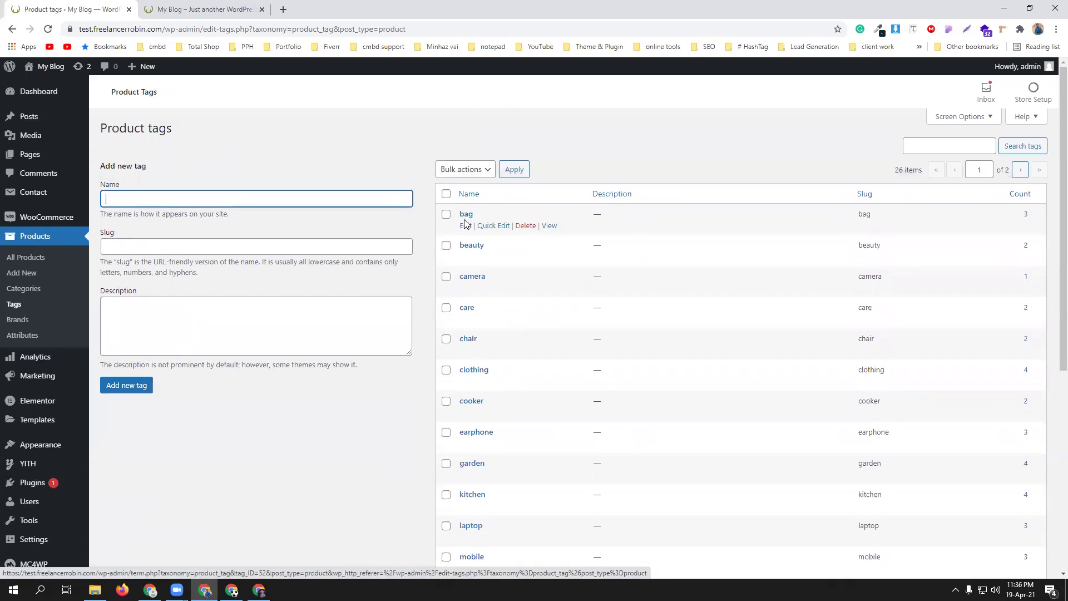
- Create a new product brand named CodemanBD on the Brands page
{"action": "left_click", "coordinate": [19, 321]}
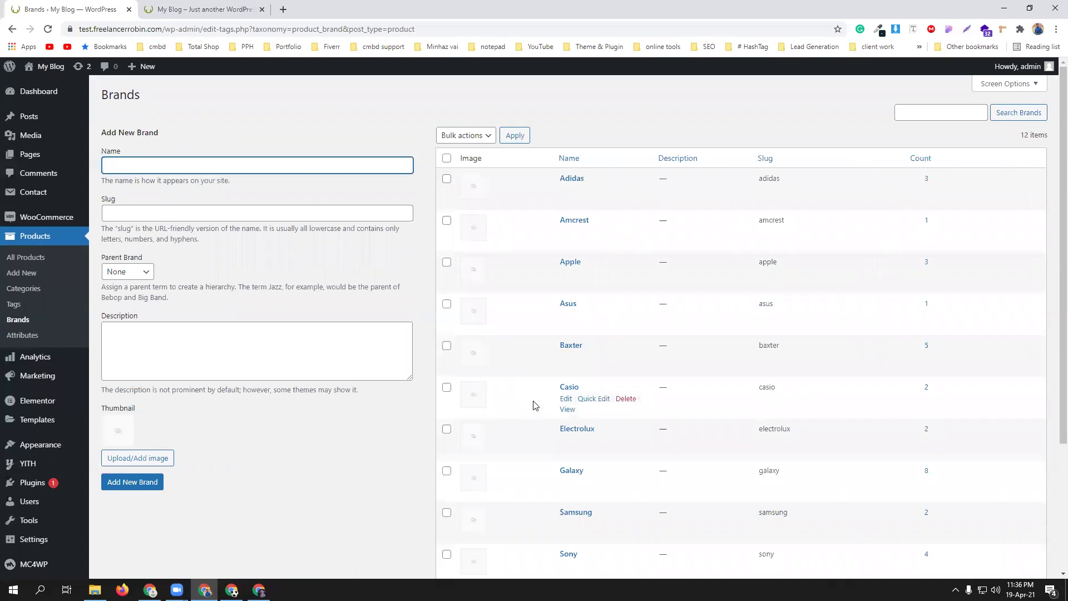
{"action": "scroll", "coordinate": [529, 392], "scroll_direction": "down", "scroll_amount": 2}
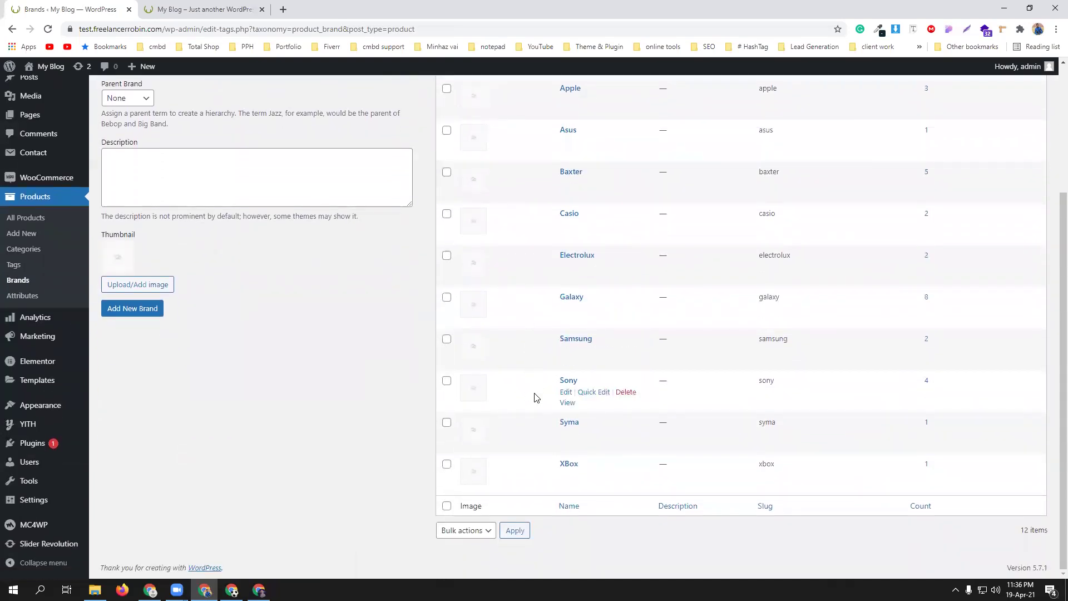
{"action": "scroll", "coordinate": [353, 393], "scroll_direction": "up", "scroll_amount": 1}
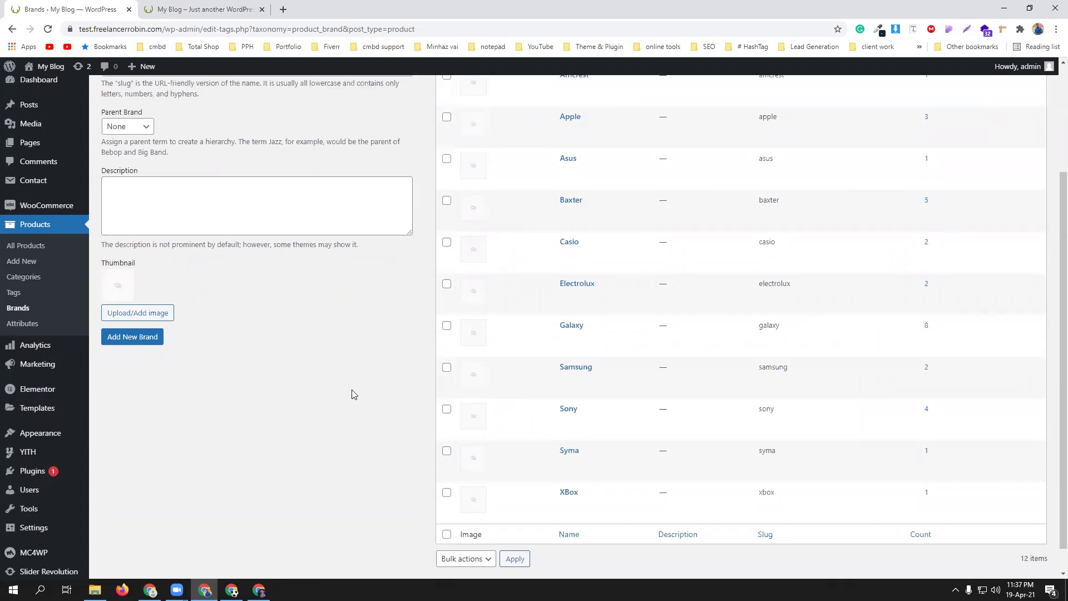
{"action": "scroll", "coordinate": [353, 394], "scroll_direction": "up", "scroll_amount": 3}
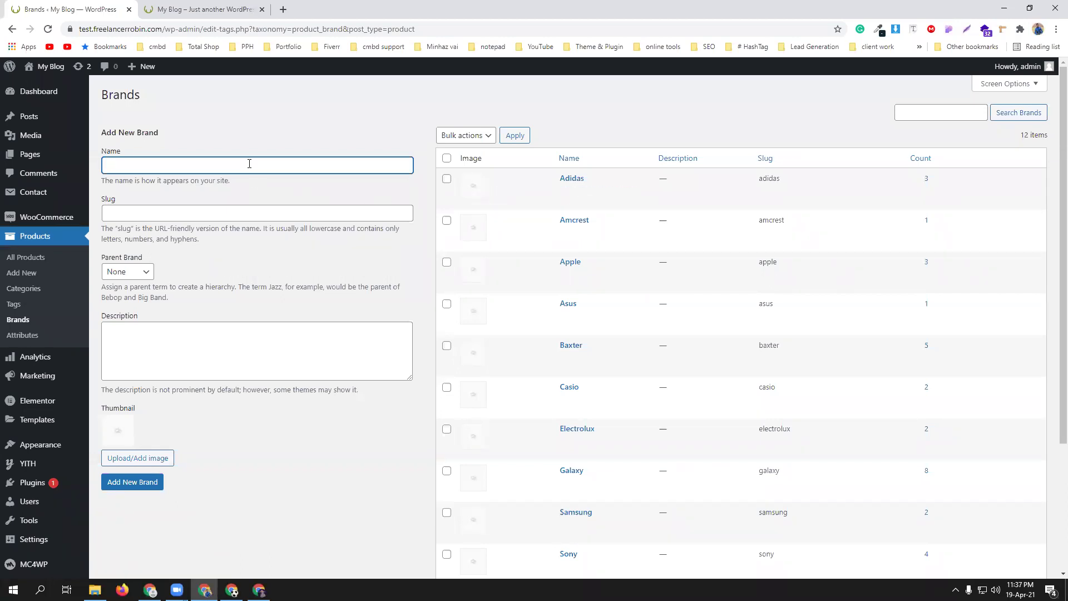
{"action": "type", "text": "CodemanBD"}
{"action": "left_click", "coordinate": [134, 483]}
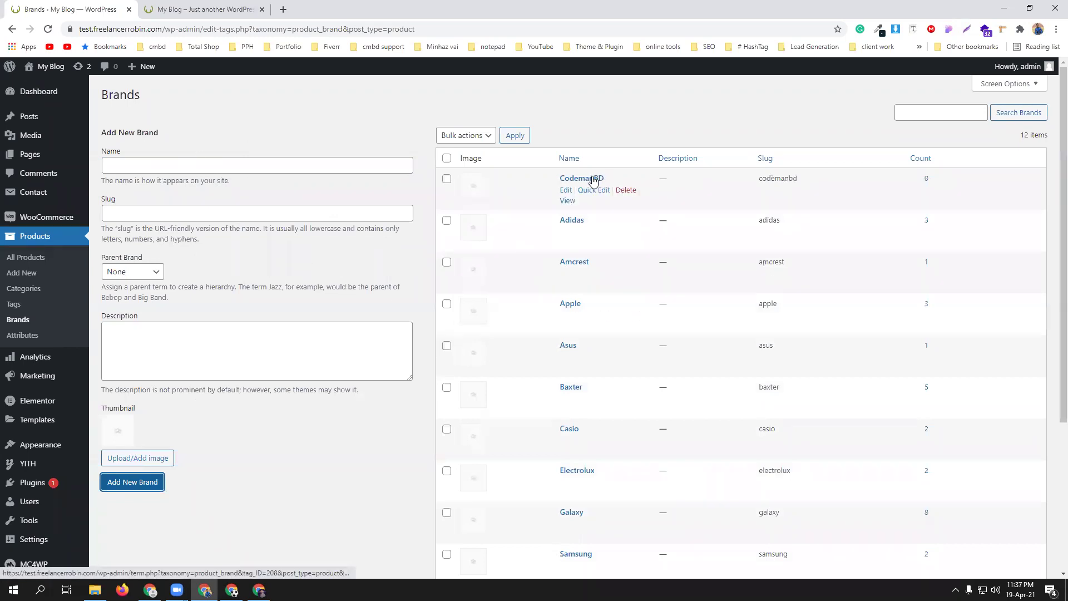
- Go to Products > Attributes and view the nine attributes such as color, ram and size
{"action": "mouse_move", "coordinate": [22, 356]}
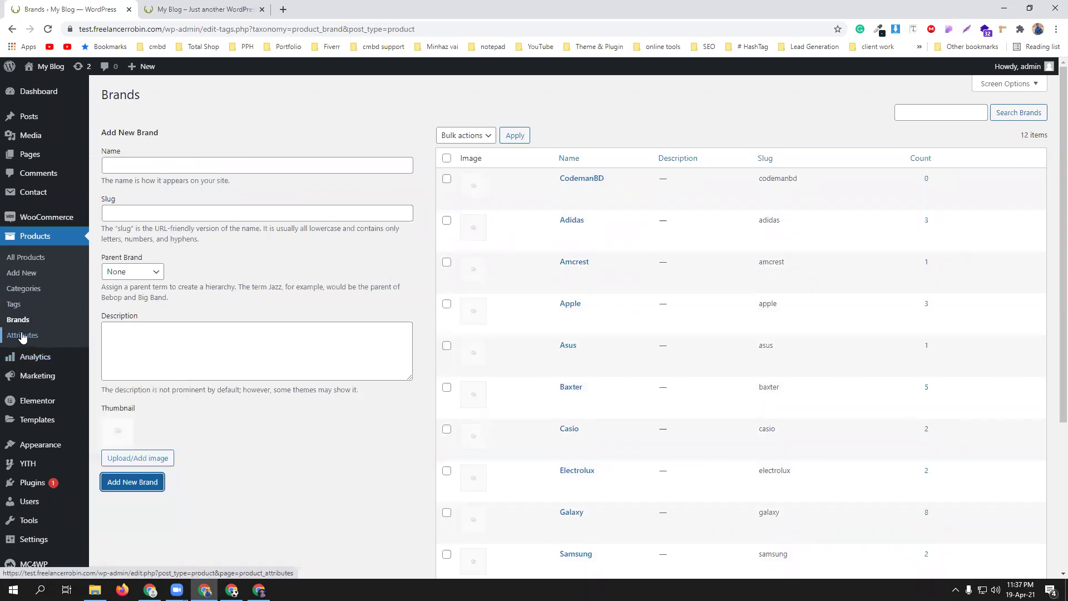
{"action": "left_click", "coordinate": [23, 336]}
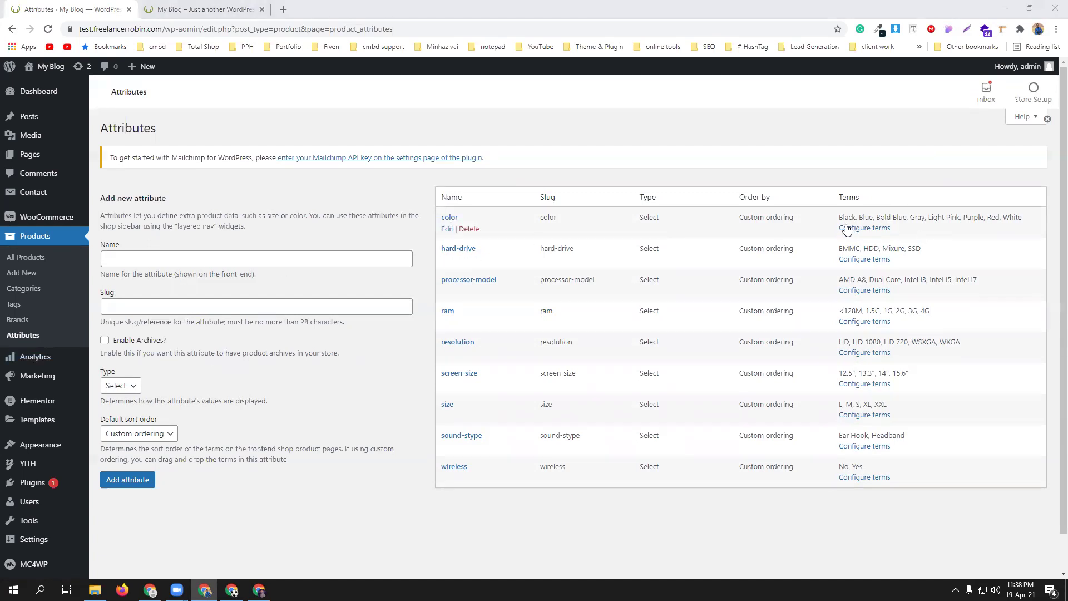
{"action": "scroll", "coordinate": [618, 353], "scroll_direction": "down", "scroll_amount": 1}
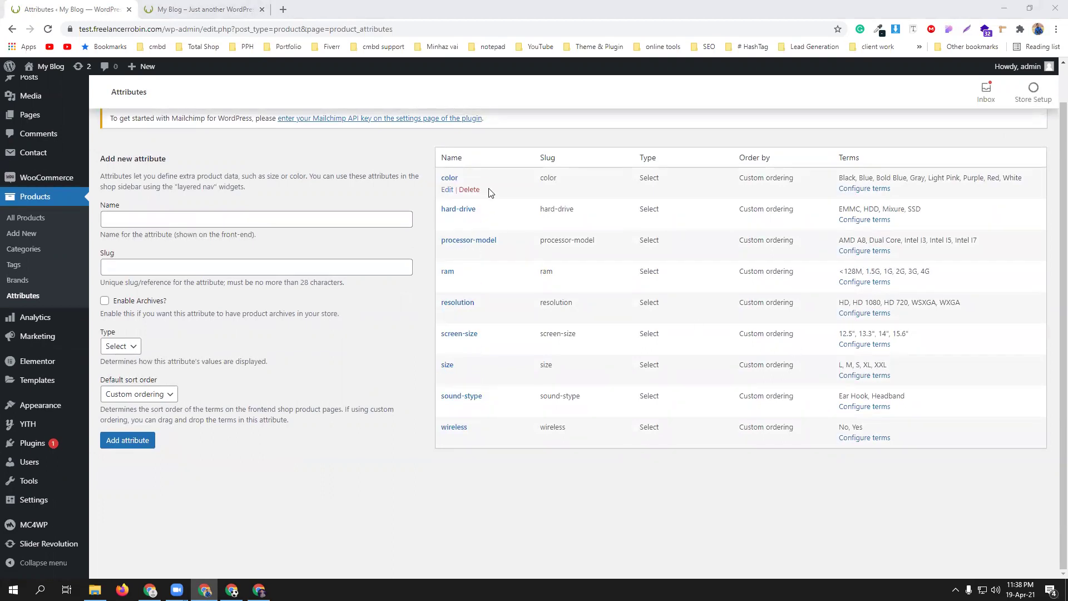
- Delete the old color attribute, recreate an empty color attribute, and go to its terms
{"action": "left_click", "coordinate": [470, 190]}
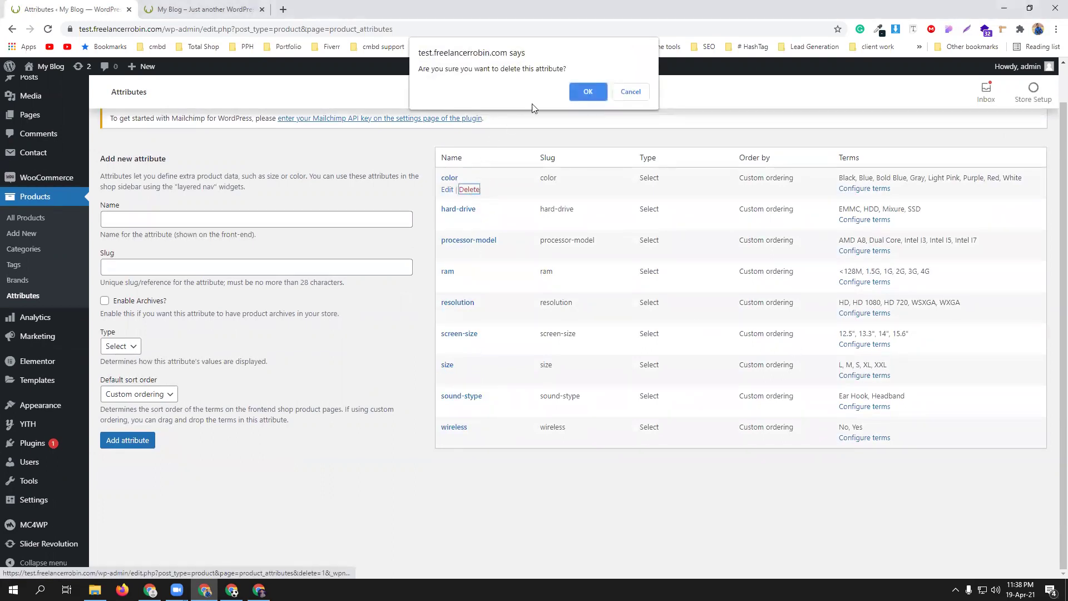
{"action": "left_click", "coordinate": [589, 91]}
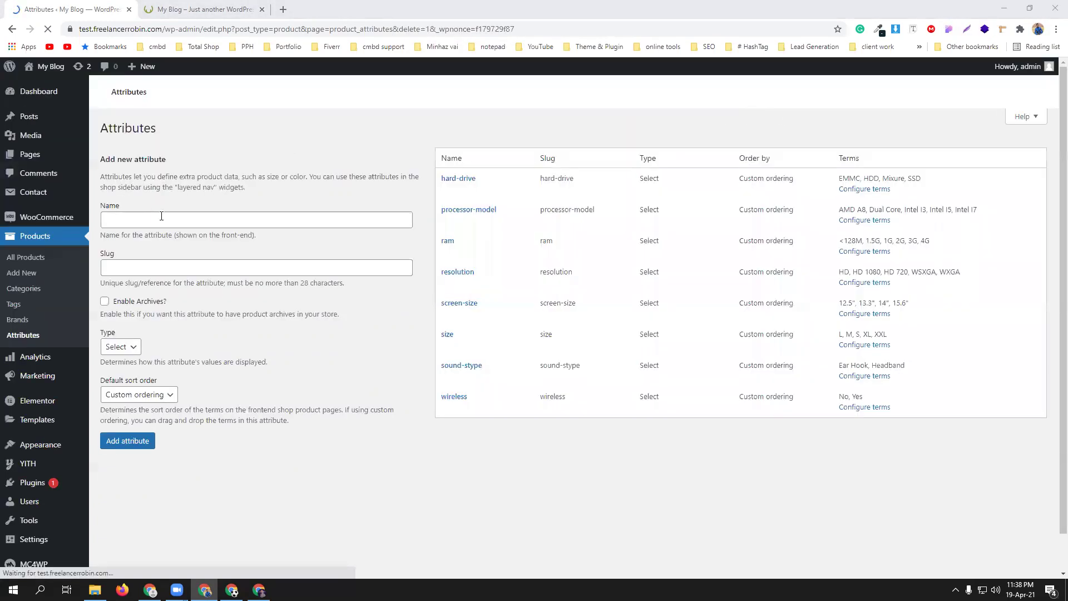
{"action": "left_click", "coordinate": [161, 216]}
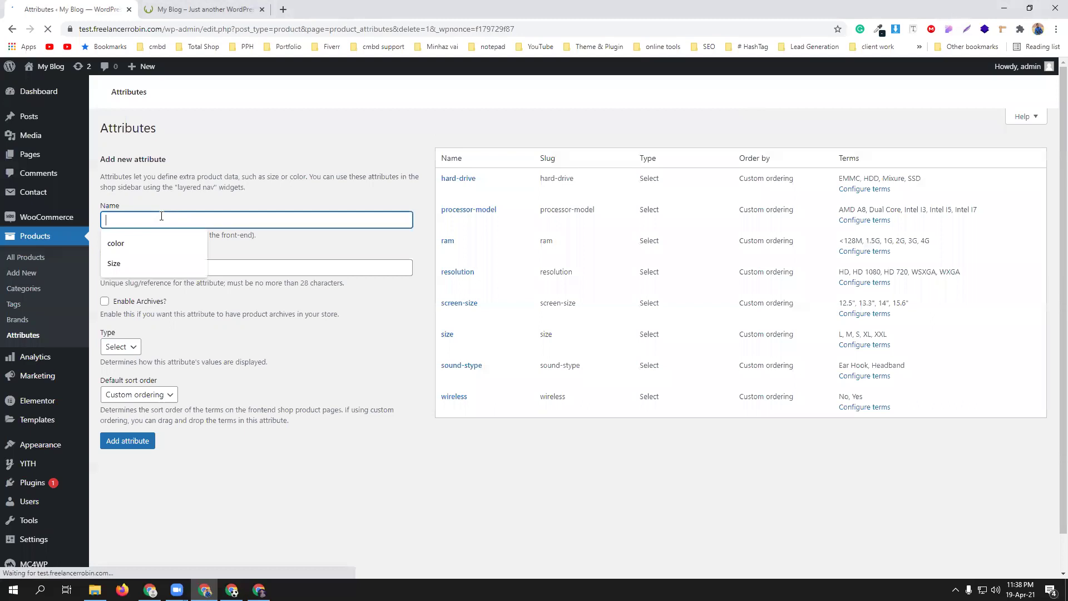
{"action": "left_click", "coordinate": [148, 241]}
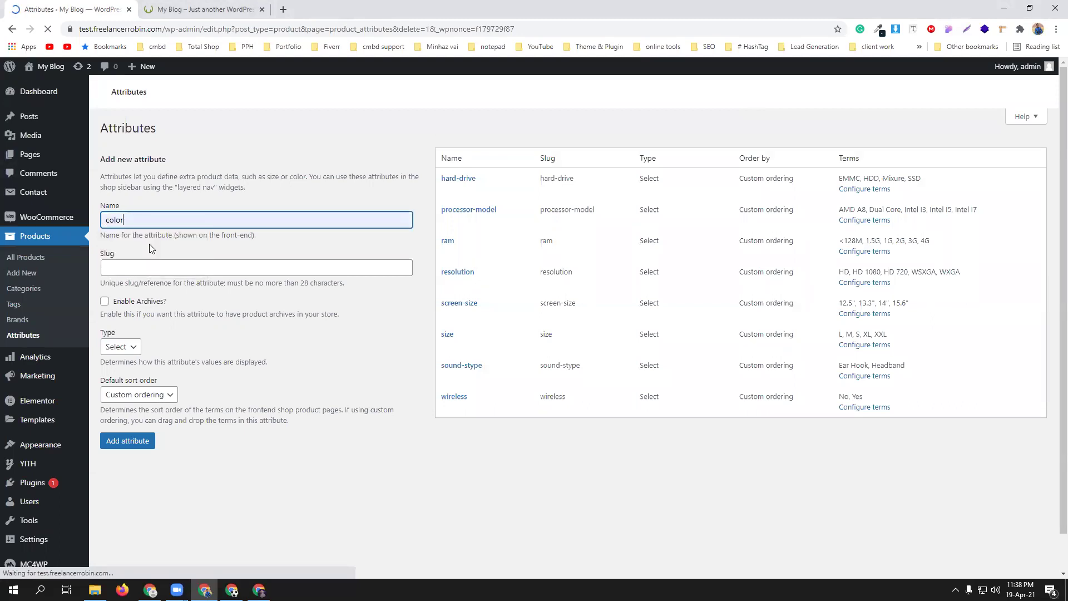
{"action": "left_click", "coordinate": [122, 485]}
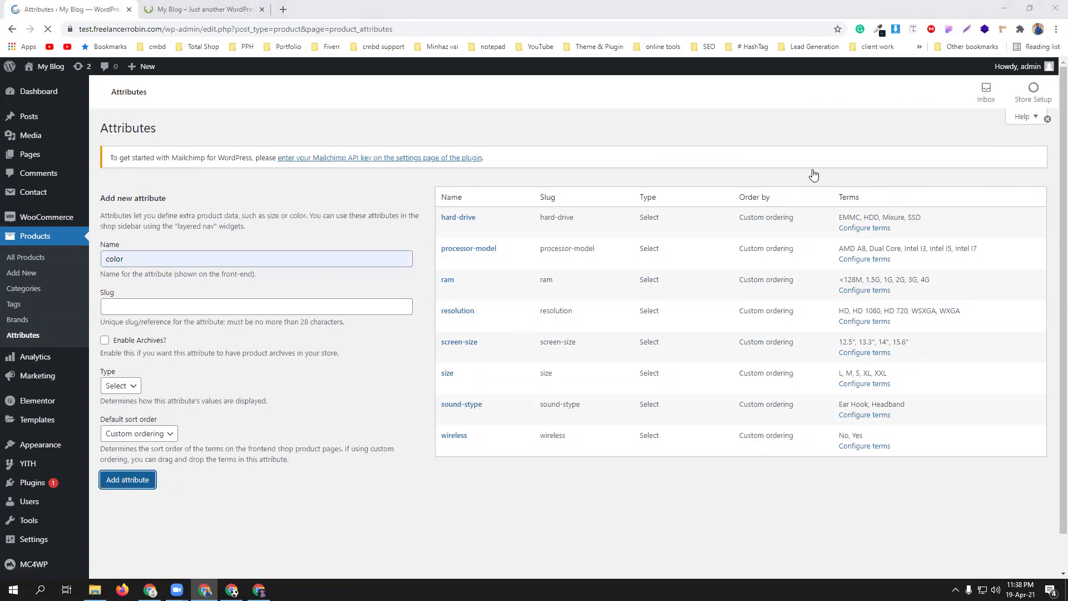
{"action": "left_click", "coordinate": [862, 190]}
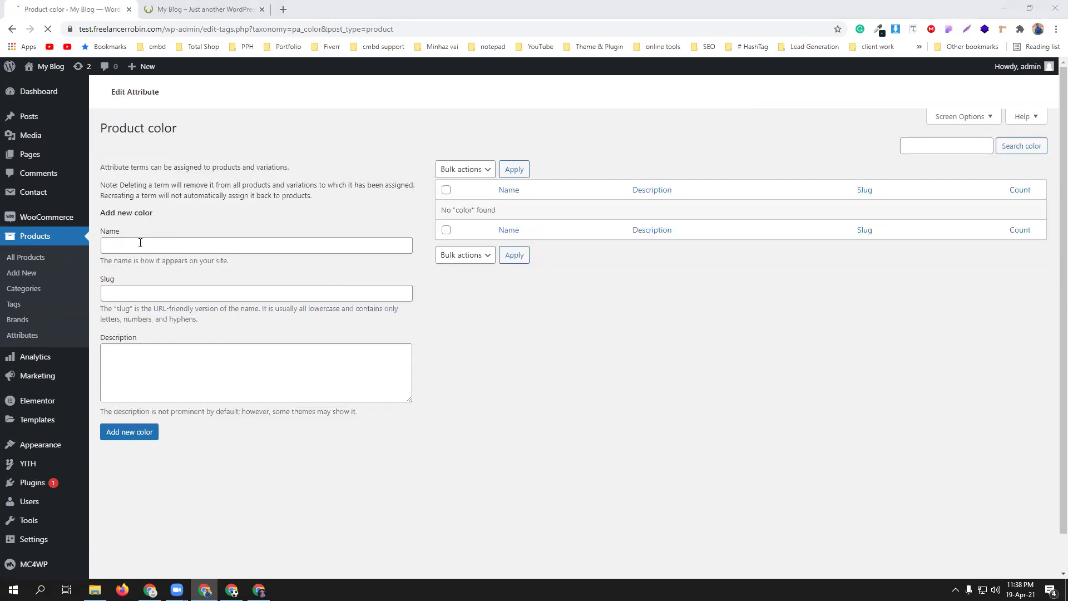
- Add red, black and white as terms of the color attribute
{"action": "left_click", "coordinate": [141, 243]}
{"action": "type", "text": "red"}
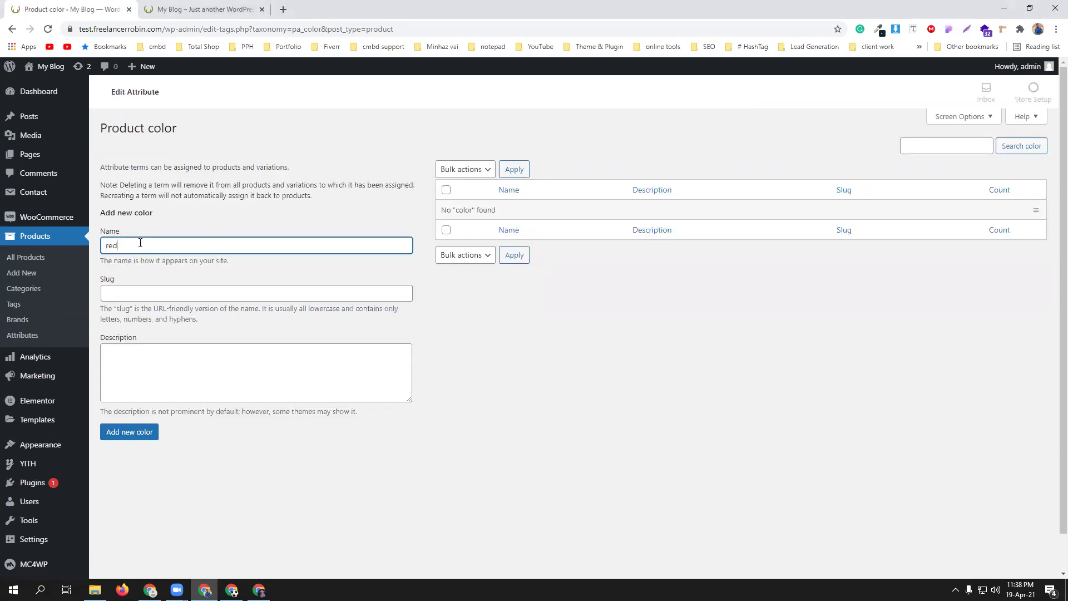
{"action": "left_click", "coordinate": [133, 433]}
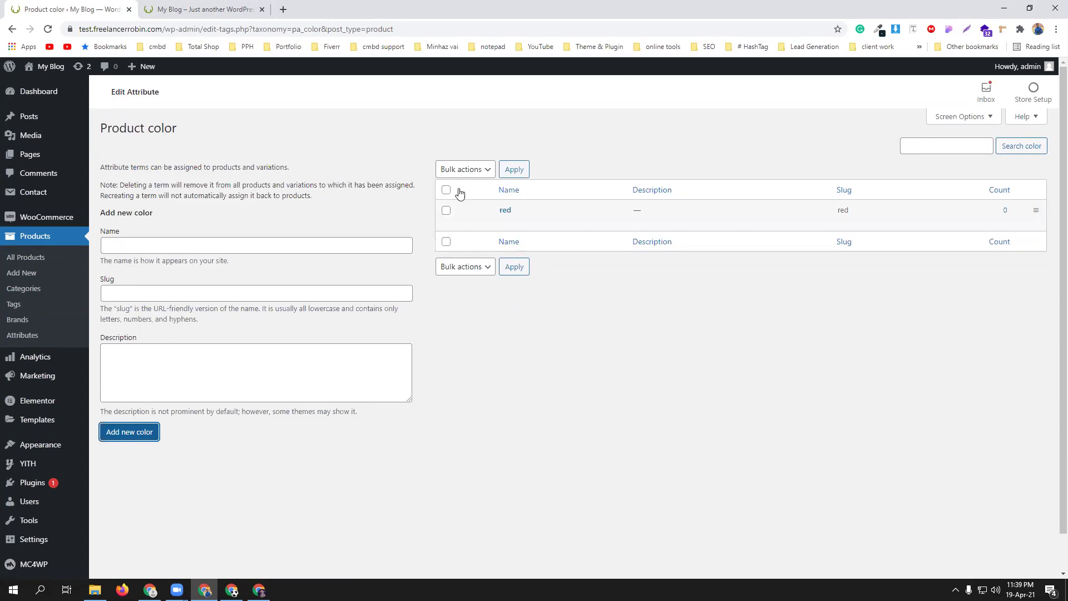
{"action": "left_click", "coordinate": [147, 242]}
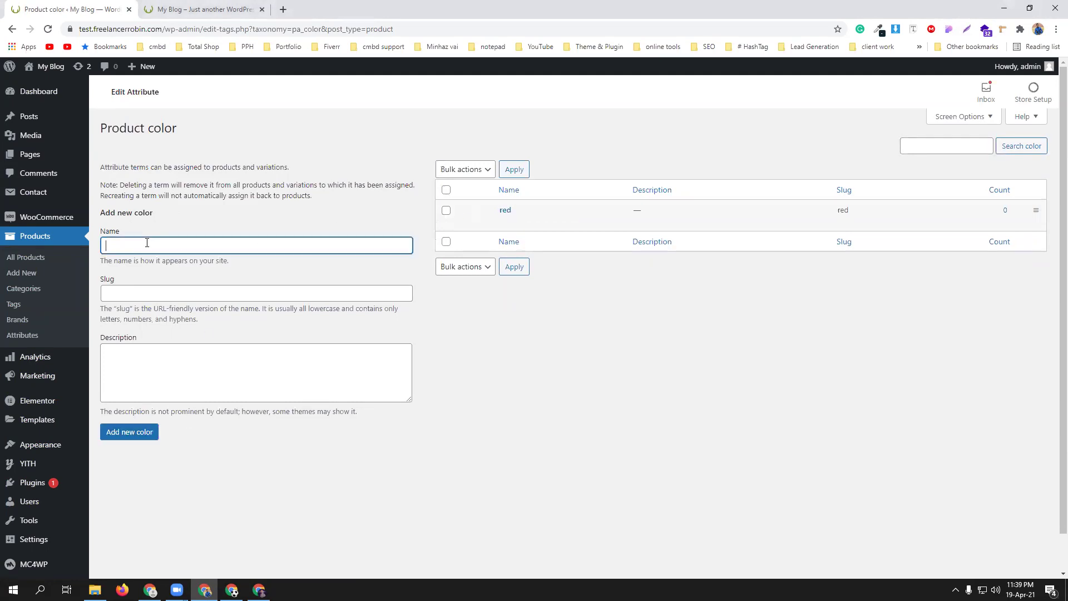
{"action": "type", "text": "black"}
{"action": "left_click", "coordinate": [132, 433]}
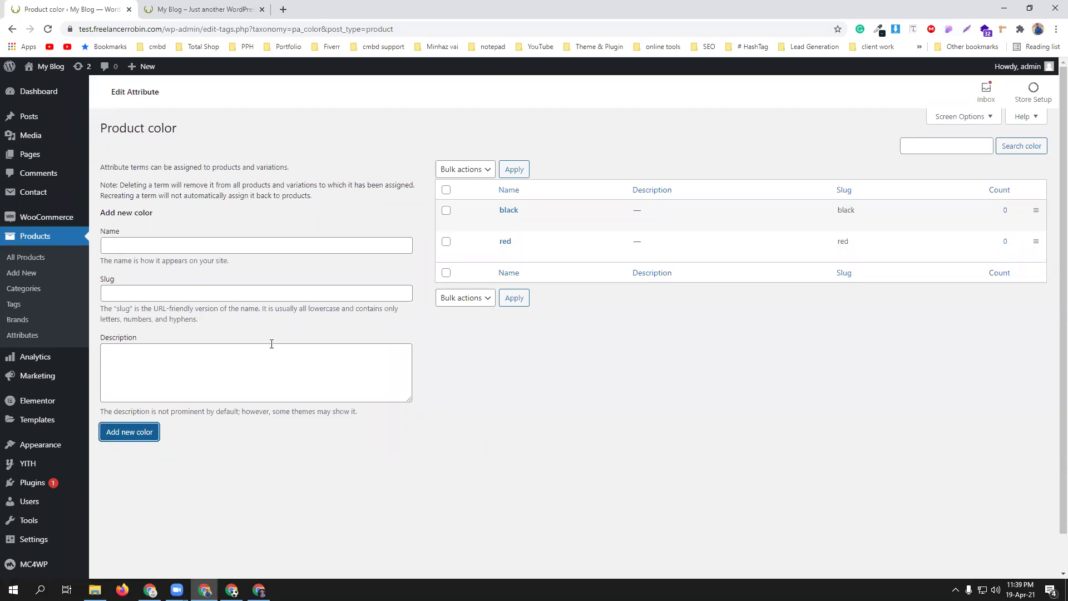
{"action": "left_click", "coordinate": [183, 244]}
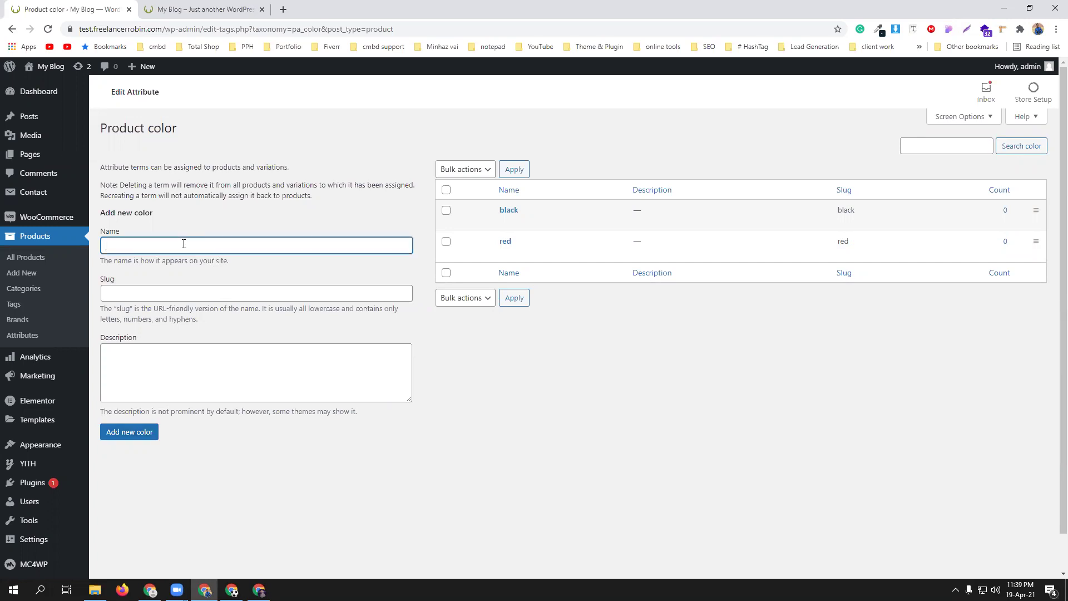
{"action": "type", "text": "white"}
{"action": "left_click", "coordinate": [125, 434]}
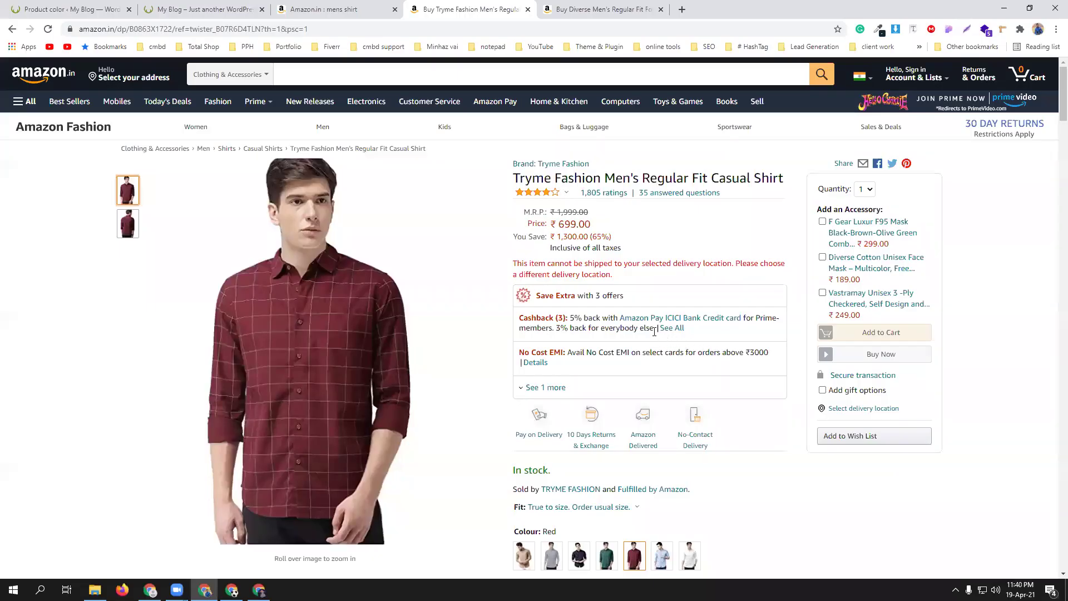
- Select size XL for the Tryme casual shirt on Amazon
{"action": "scroll", "coordinate": [640, 306], "scroll_direction": "down", "scroll_amount": 4}
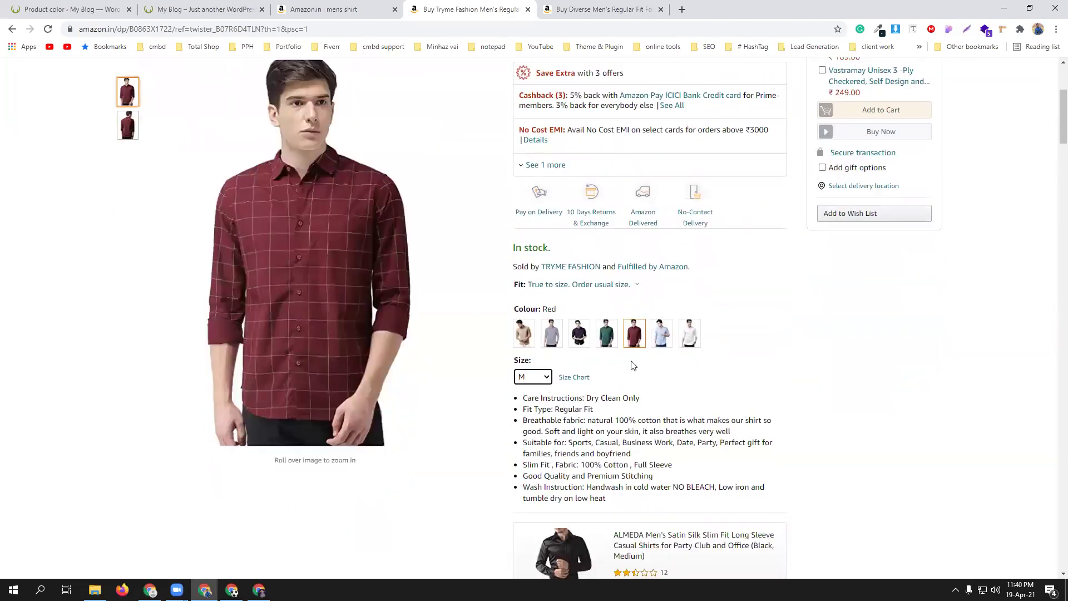
{"action": "scroll", "coordinate": [723, 383], "scroll_direction": "up", "scroll_amount": 4}
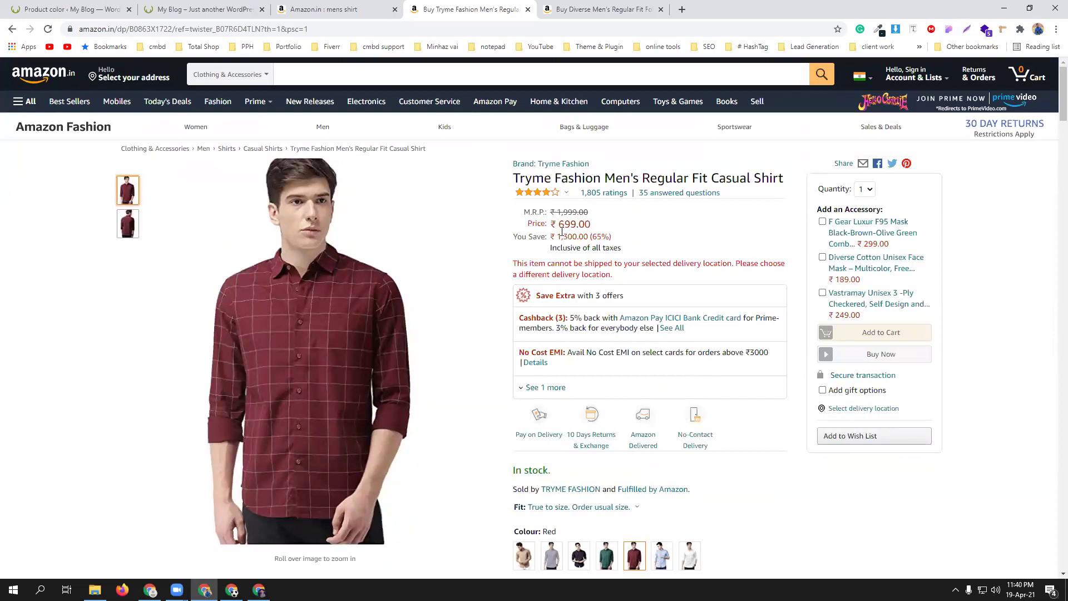
{"action": "scroll", "coordinate": [605, 234], "scroll_direction": "down", "scroll_amount": 4}
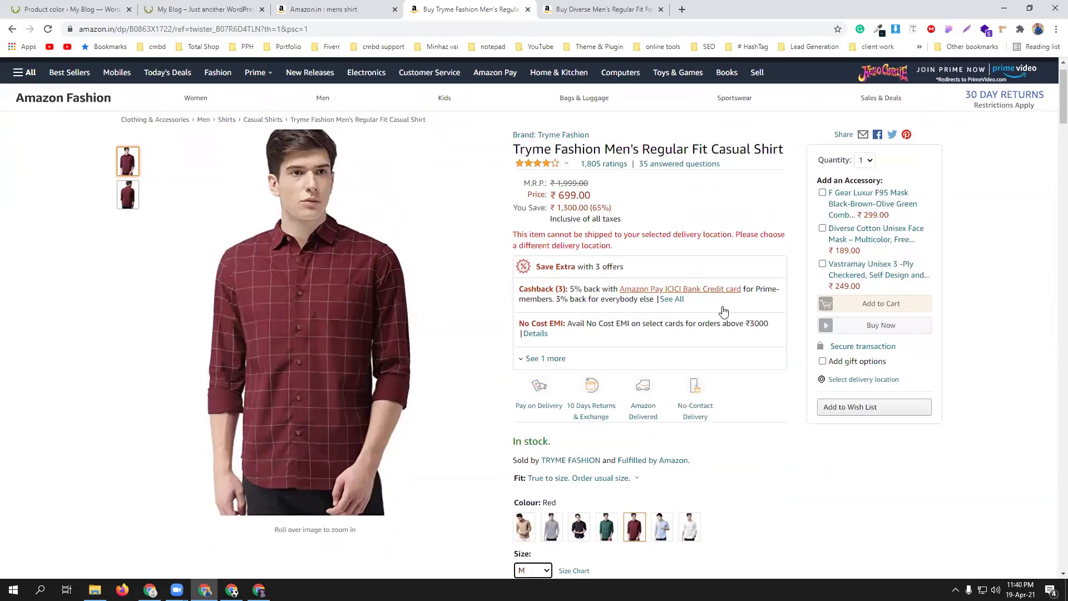
{"action": "left_click", "coordinate": [529, 376]}
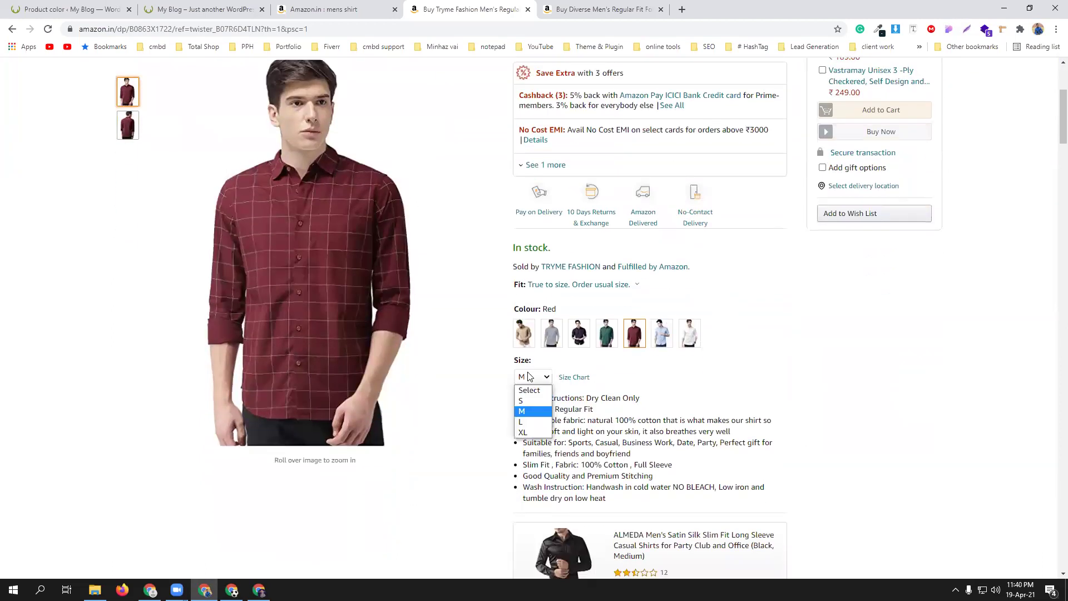
{"action": "left_click", "coordinate": [524, 432]}
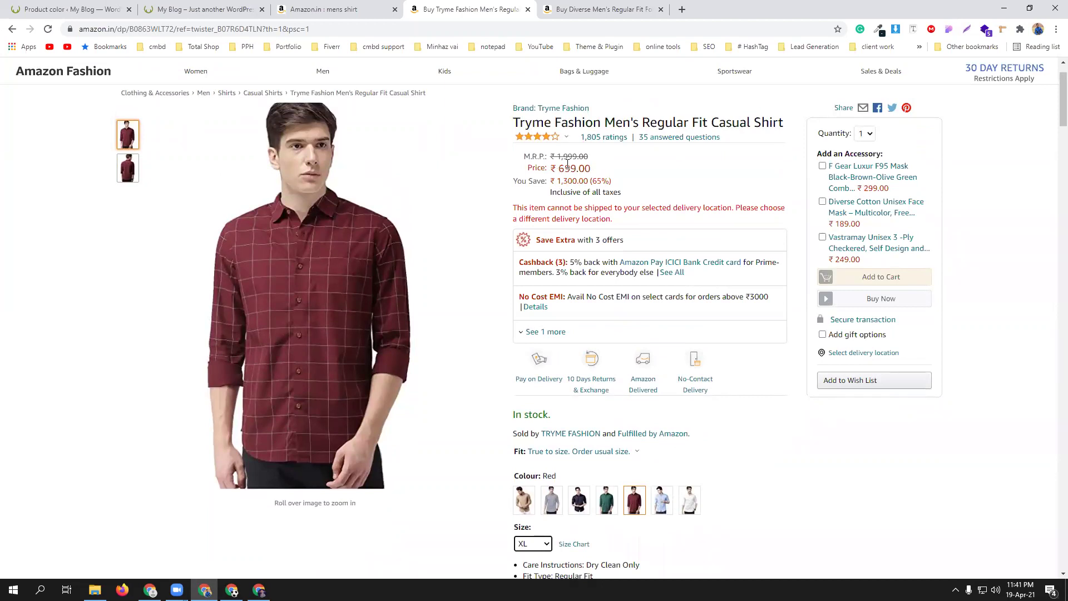
- View the Diverse Men's Regular Fit Formal Shirt page, priced ₹385.00 – ₹1,107.00
{"action": "scroll", "coordinate": [714, 323], "scroll_direction": "down", "scroll_amount": 3}
{"action": "scroll", "coordinate": [634, 363], "scroll_direction": "up", "scroll_amount": 4}
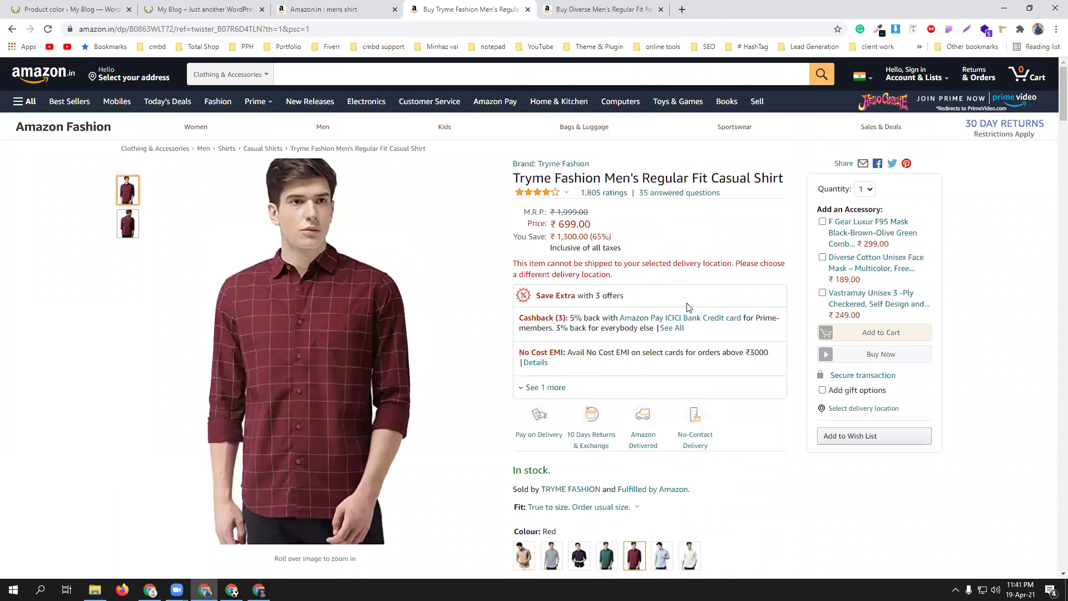
{"action": "scroll", "coordinate": [553, 399], "scroll_direction": "down", "scroll_amount": 3}
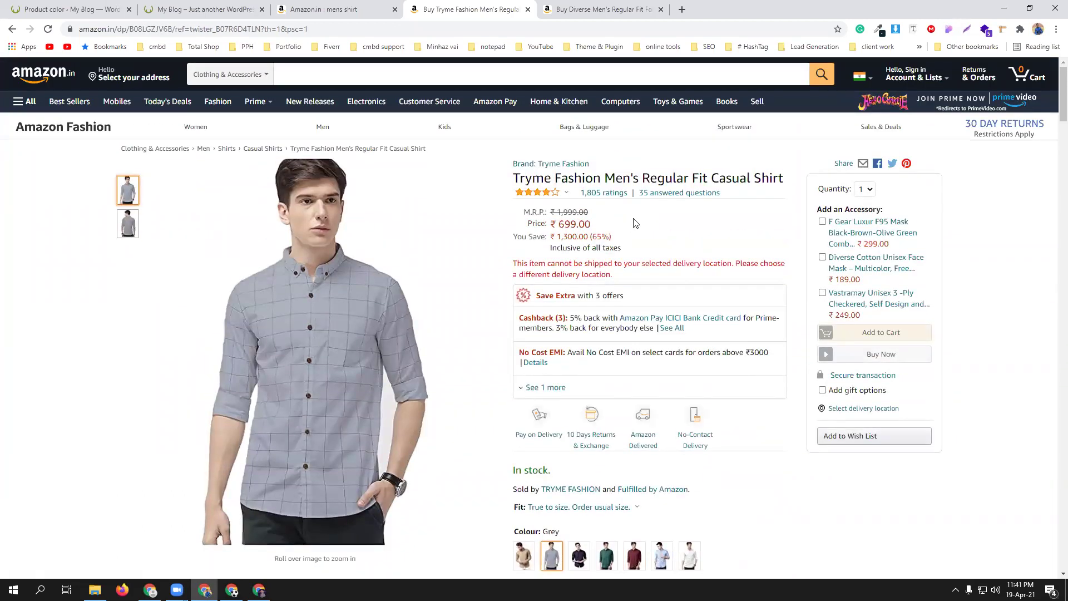
{"action": "left_click", "coordinate": [598, 10]}
{"action": "scroll", "coordinate": [710, 366], "scroll_direction": "down", "scroll_amount": 1}
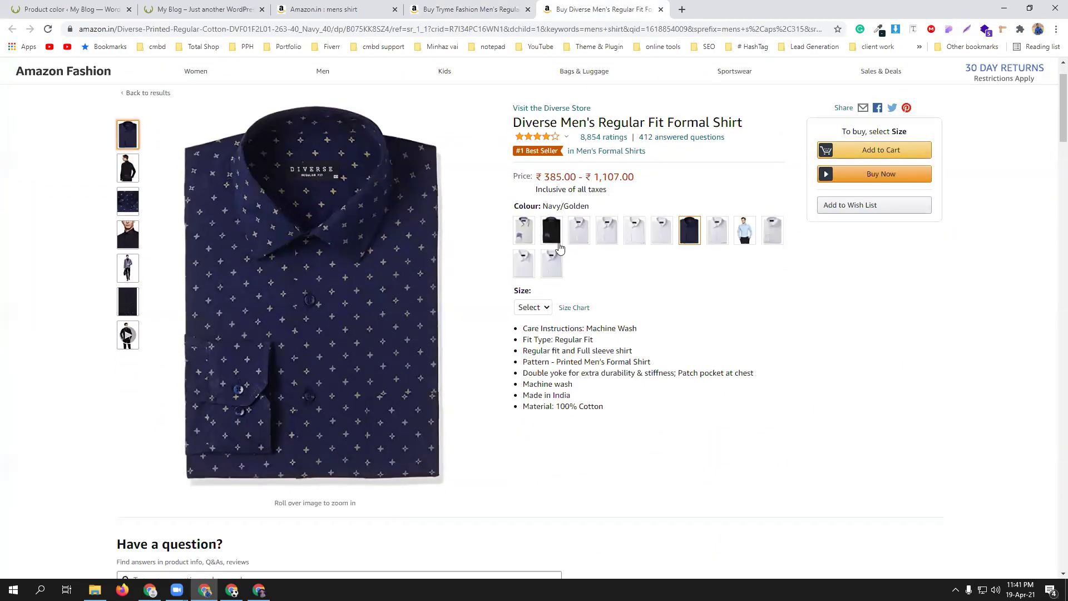
- Switch the Amazon shirt to Black and try sizes 39 and 40
{"action": "left_click", "coordinate": [553, 239]}
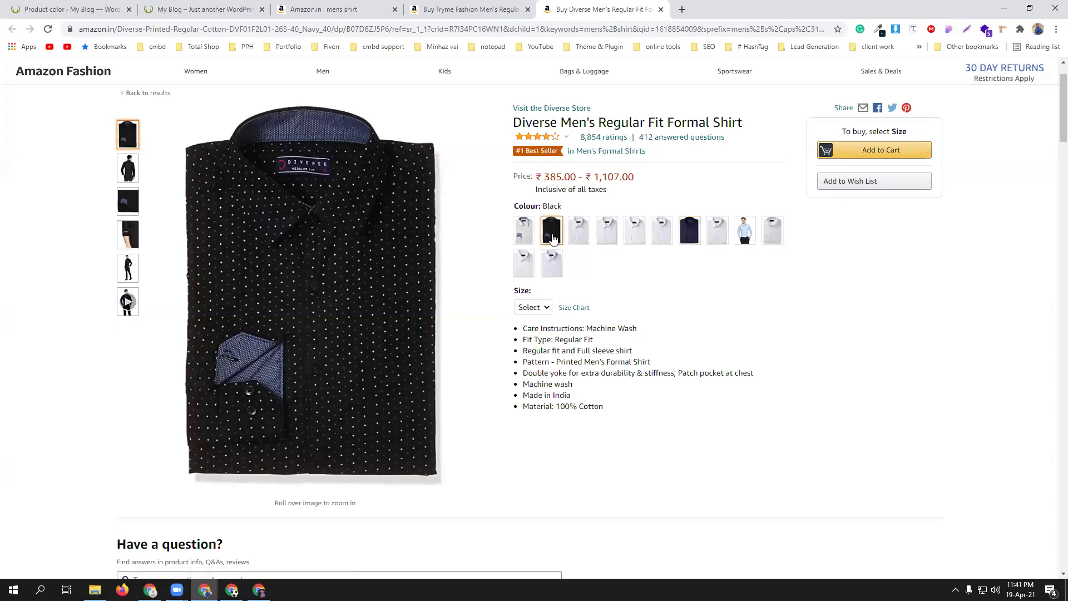
{"action": "left_click", "coordinate": [547, 309]}
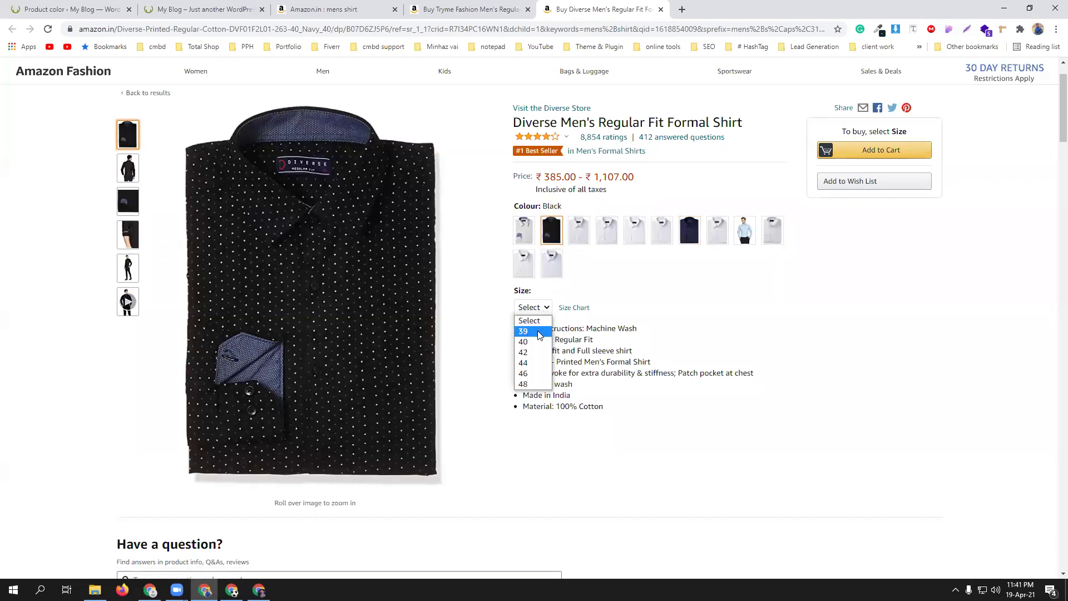
{"action": "left_click", "coordinate": [537, 333]}
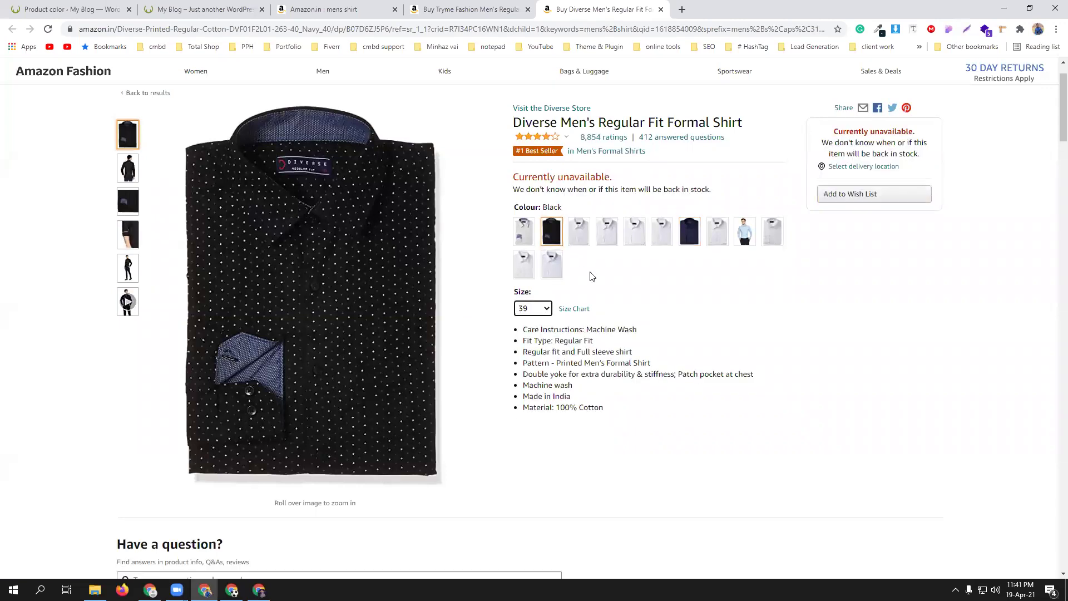
{"action": "left_click", "coordinate": [533, 308]}
{"action": "left_click", "coordinate": [535, 340]}
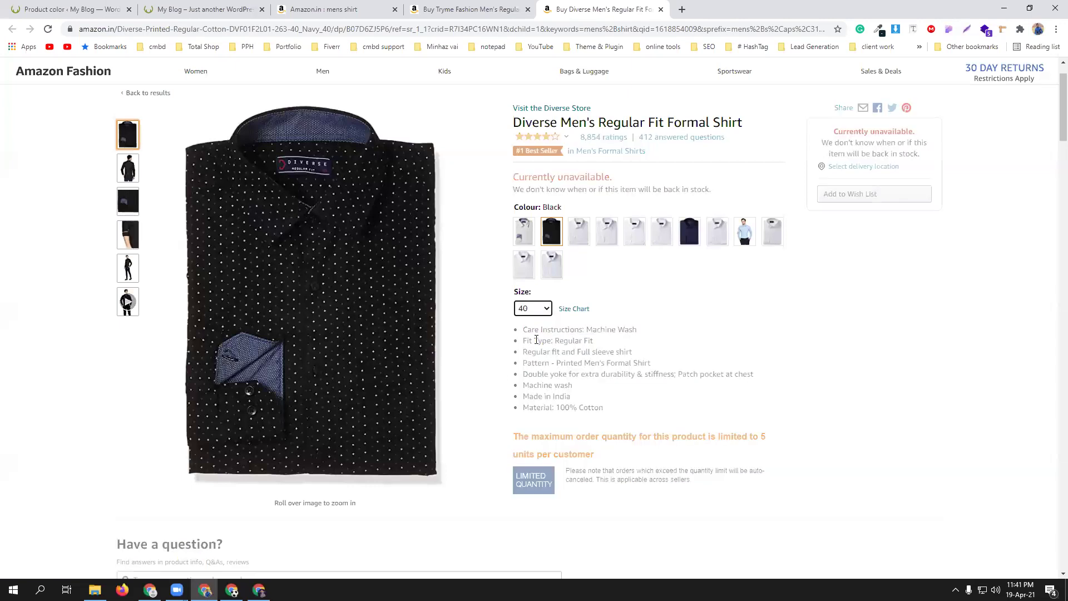
- Switch the shirt to Bracket White and check sizes 42 and 48
{"action": "left_click", "coordinate": [577, 236]}
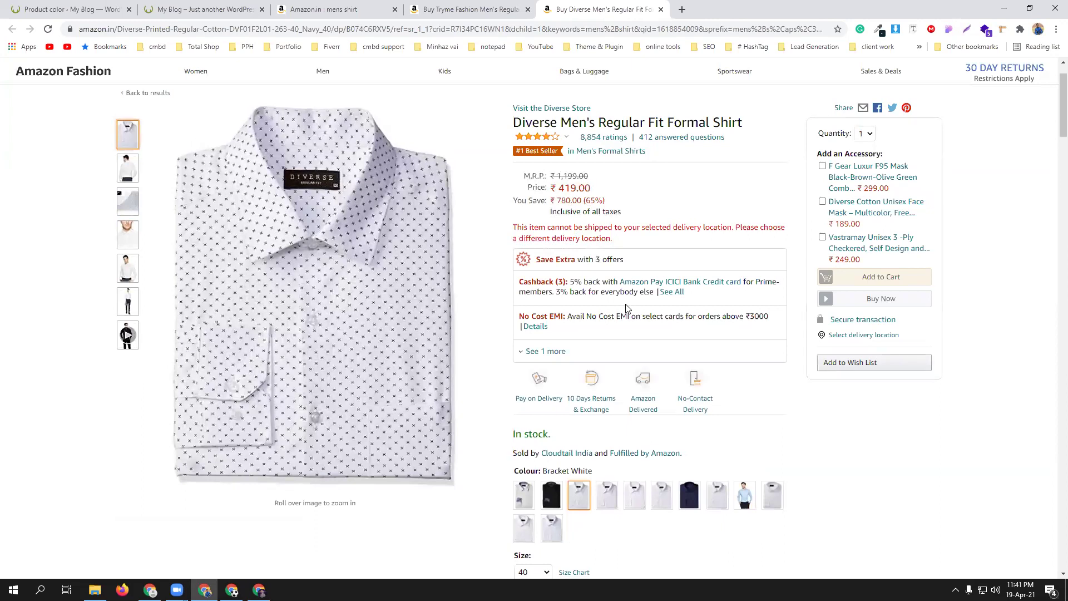
{"action": "scroll", "coordinate": [566, 344], "scroll_direction": "down", "scroll_amount": 2}
{"action": "scroll", "coordinate": [579, 418], "scroll_direction": "down", "scroll_amount": 1}
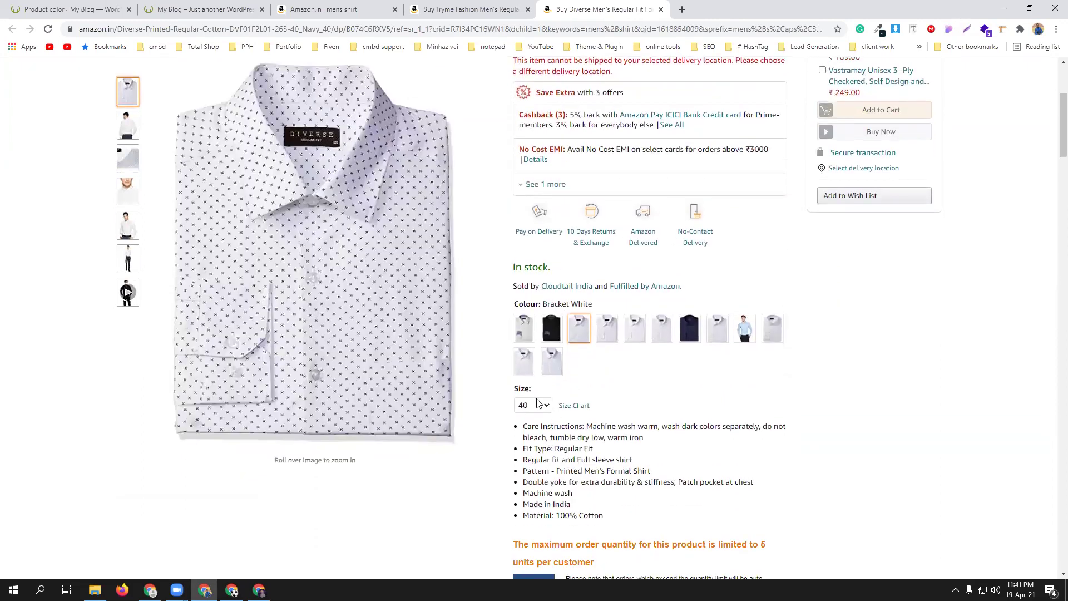
{"action": "left_click", "coordinate": [543, 405]}
{"action": "left_click", "coordinate": [531, 449]}
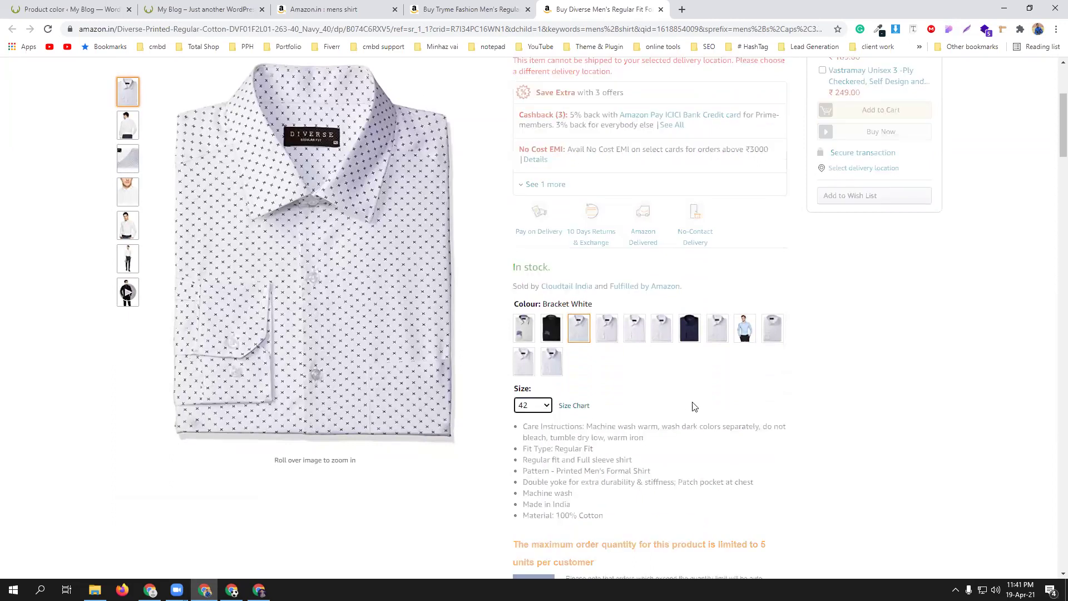
{"action": "scroll", "coordinate": [697, 405], "scroll_direction": "down", "scroll_amount": 6}
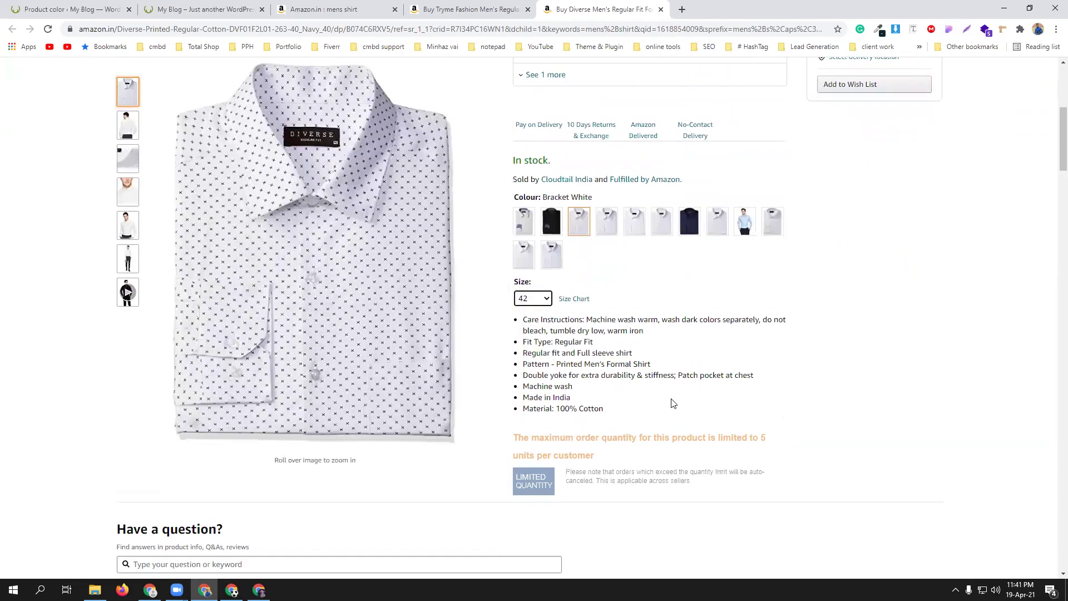
{"action": "left_click", "coordinate": [547, 294]}
{"action": "left_click", "coordinate": [526, 372]}
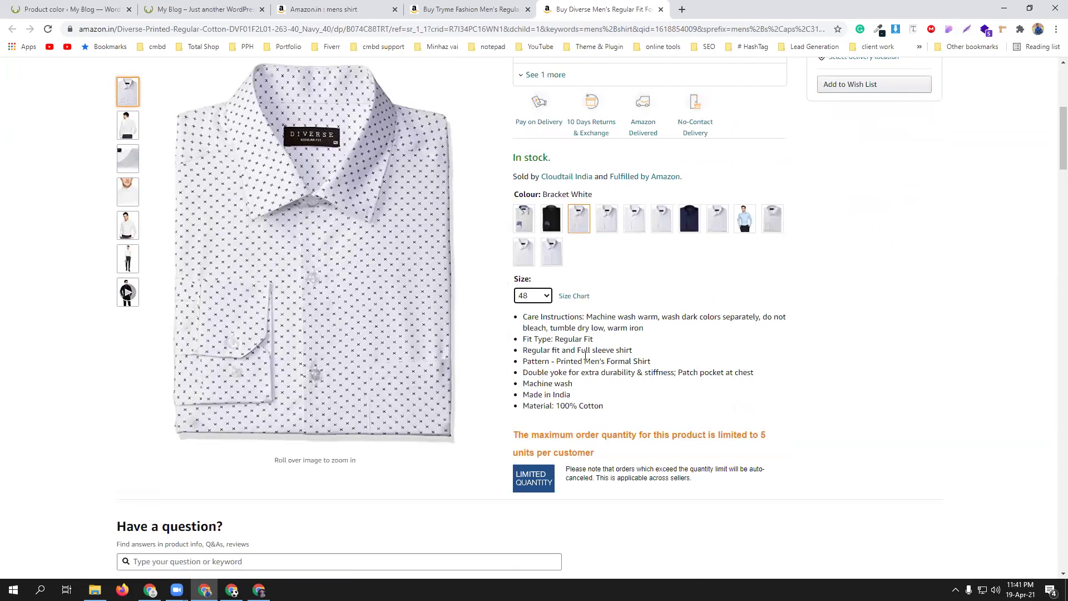
{"action": "scroll", "coordinate": [648, 339], "scroll_direction": "up", "scroll_amount": 4}
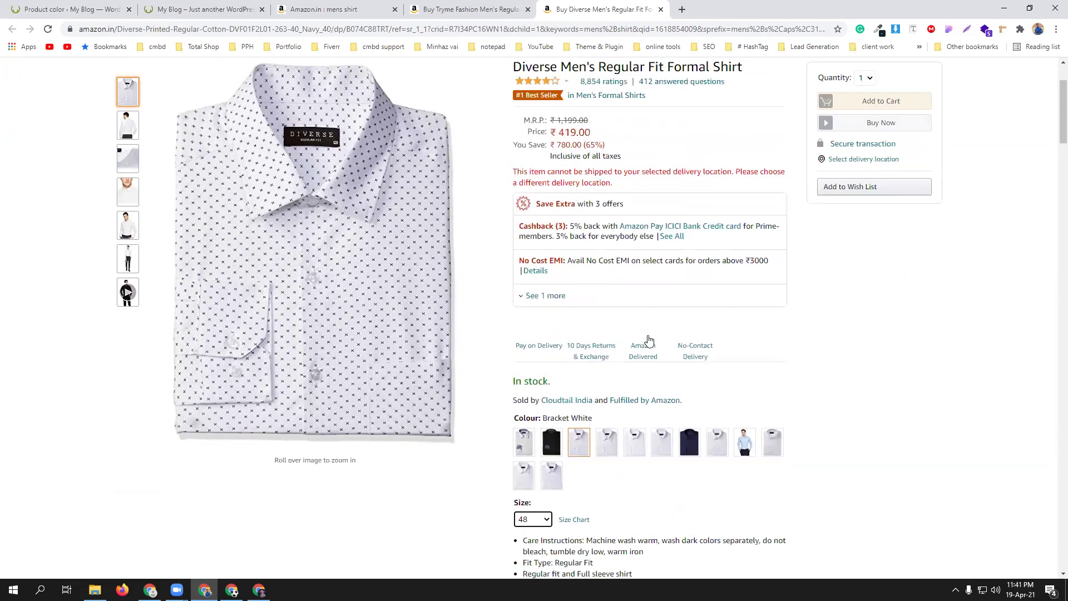
{"action": "scroll", "coordinate": [640, 245], "scroll_direction": "down", "scroll_amount": 4}
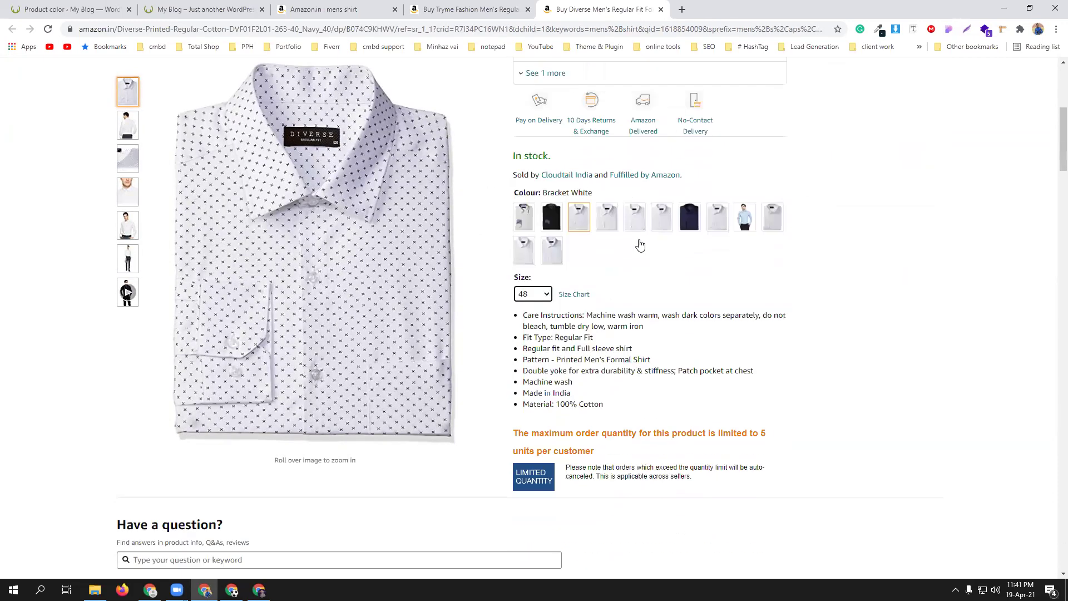
- View the Sky Blue and Beige variants and choose size 42
{"action": "left_click", "coordinate": [744, 218]}
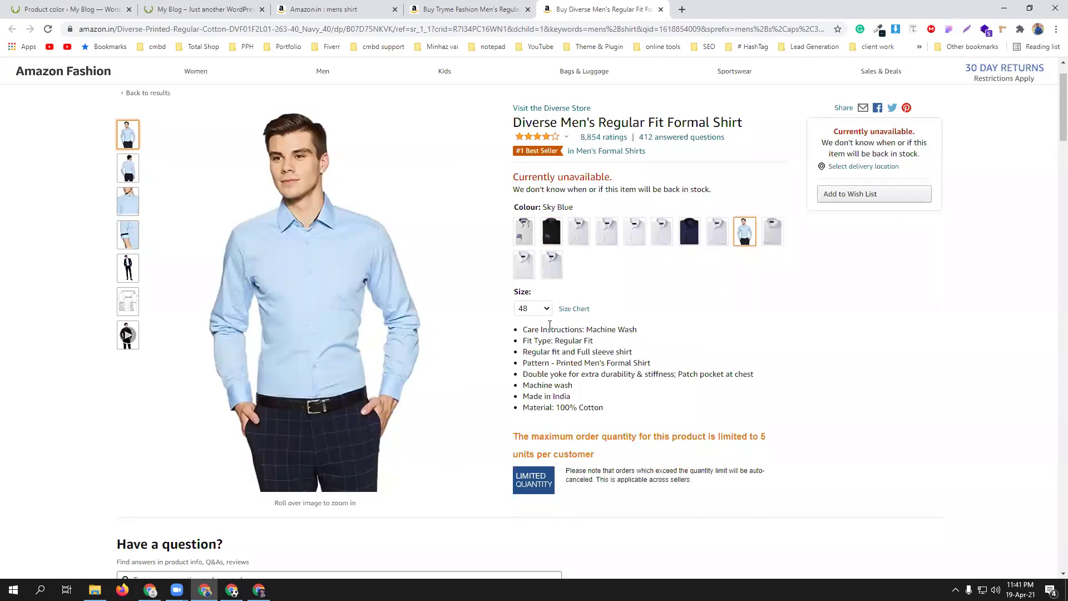
{"action": "left_click", "coordinate": [526, 240]}
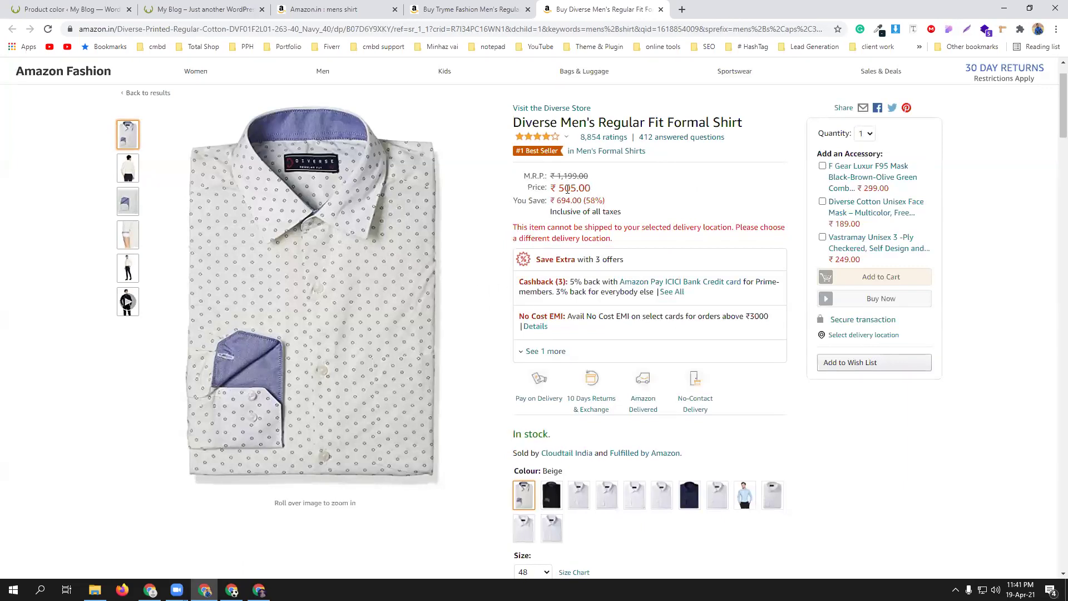
{"action": "scroll", "coordinate": [636, 372], "scroll_direction": "down", "scroll_amount": 3}
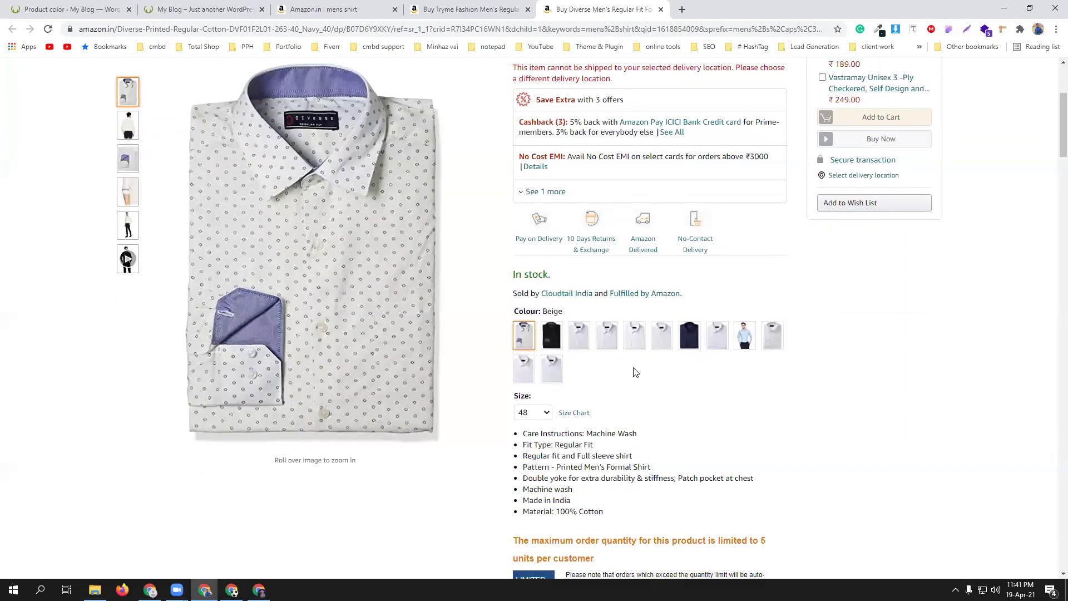
{"action": "scroll", "coordinate": [636, 371], "scroll_direction": "up", "scroll_amount": 3}
{"action": "scroll", "coordinate": [649, 315], "scroll_direction": "down", "scroll_amount": 1}
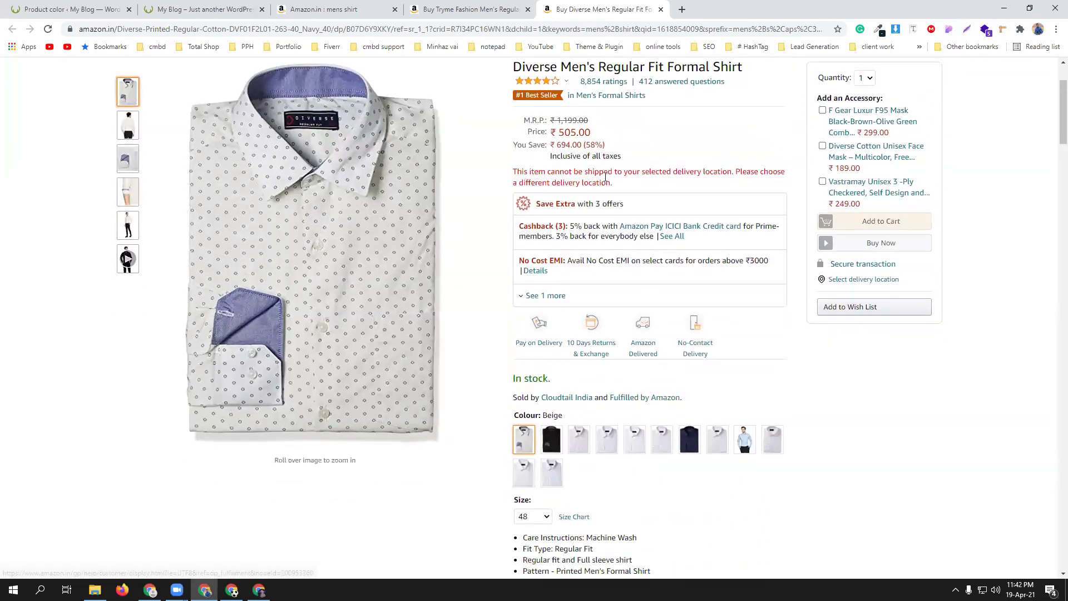
{"action": "scroll", "coordinate": [611, 178], "scroll_direction": "down", "scroll_amount": 3}
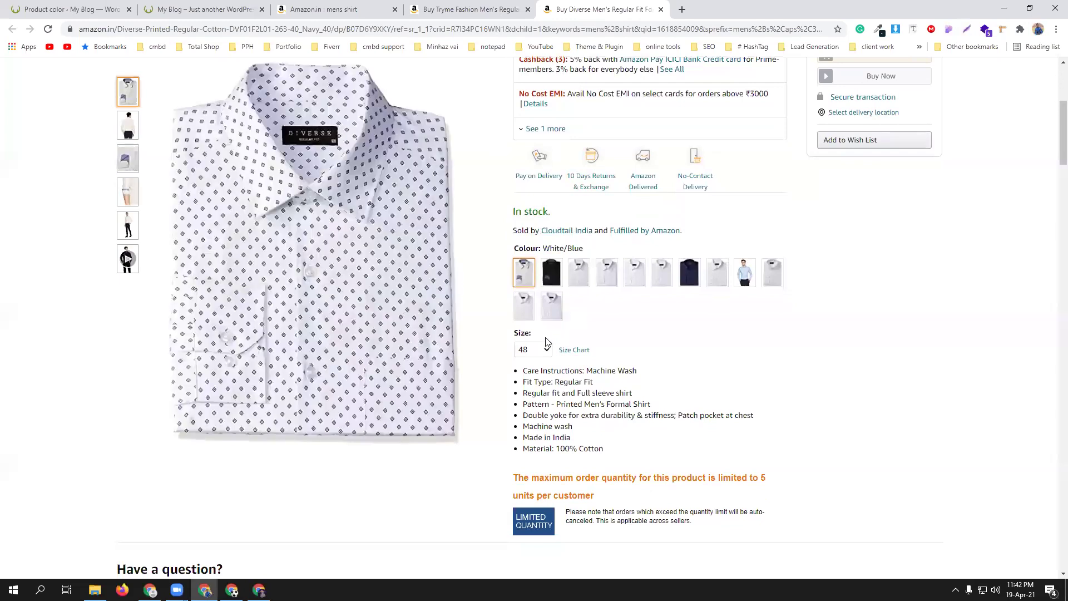
{"action": "left_click", "coordinate": [546, 349]}
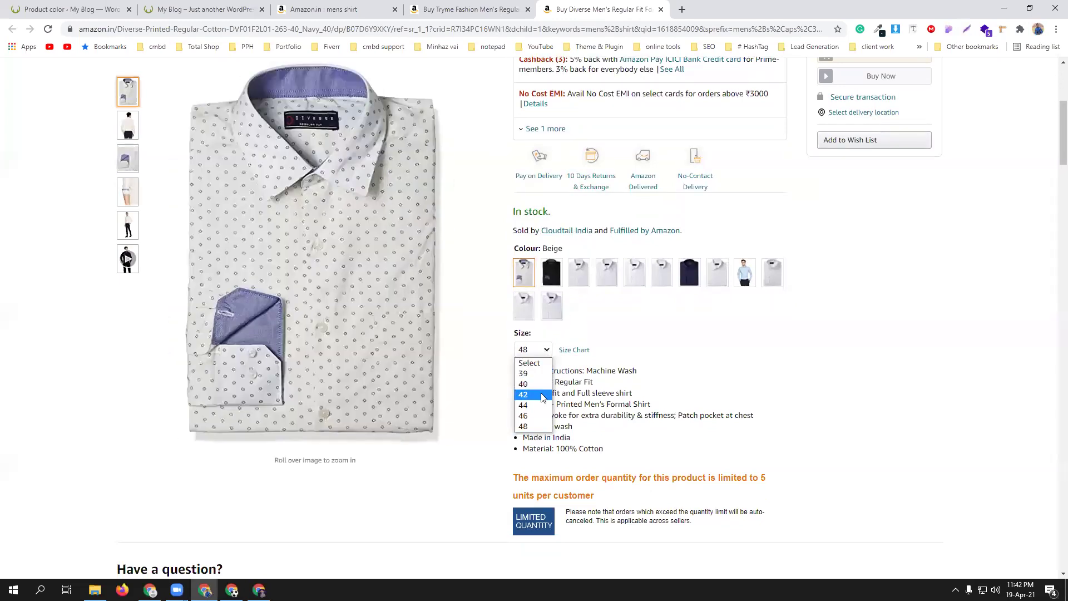
{"action": "left_click", "coordinate": [529, 393]}
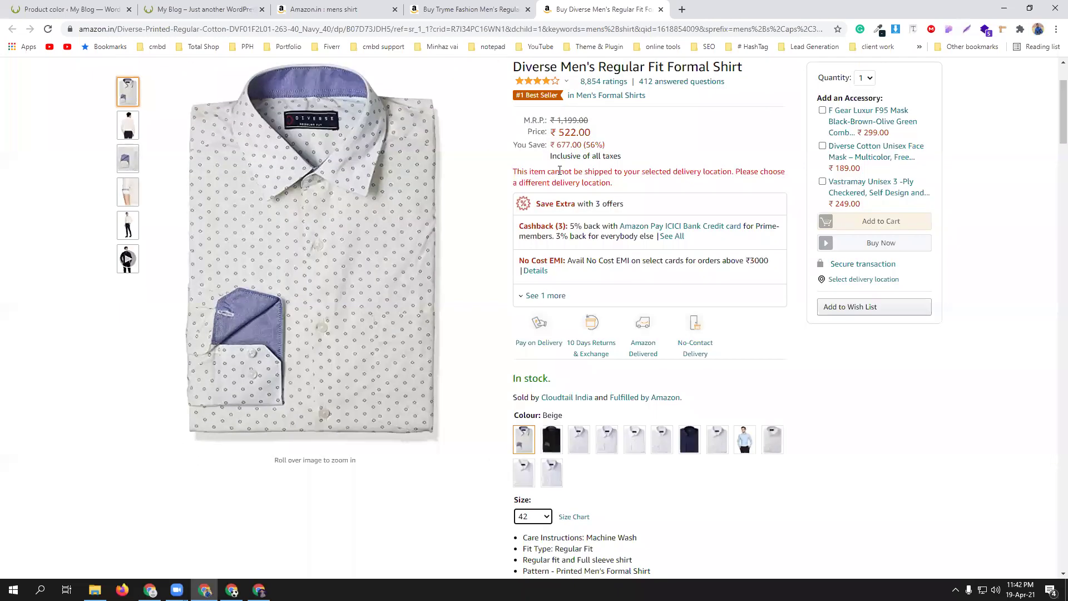
{"action": "scroll", "coordinate": [546, 251], "scroll_direction": "down", "scroll_amount": 4}
- Compare the Black, Bracket White and first colour variants of the shirt again
{"action": "left_click", "coordinate": [545, 219]}
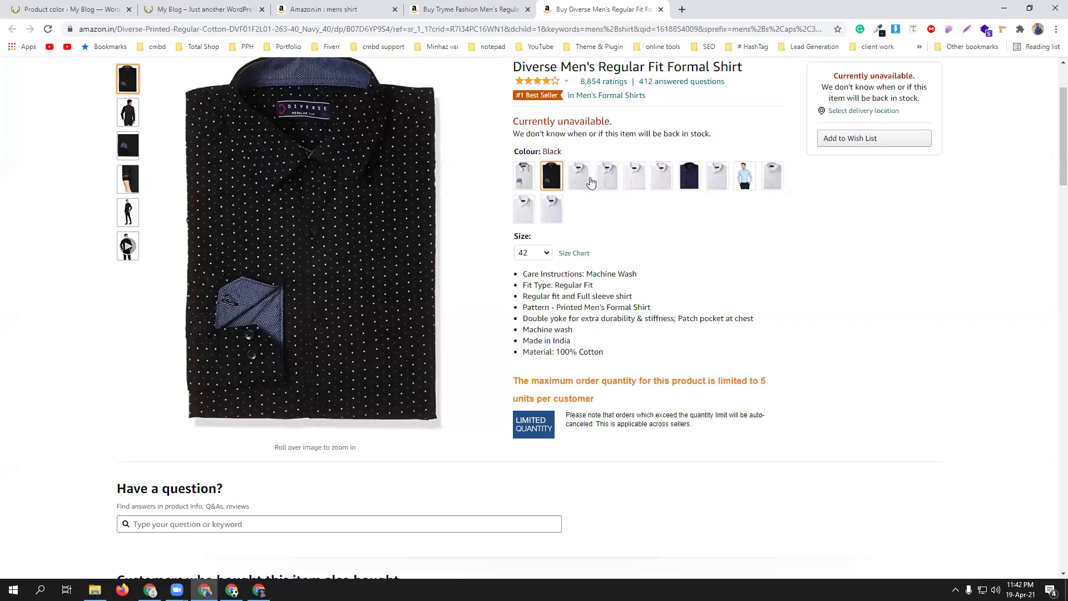
{"action": "left_click", "coordinate": [585, 179]}
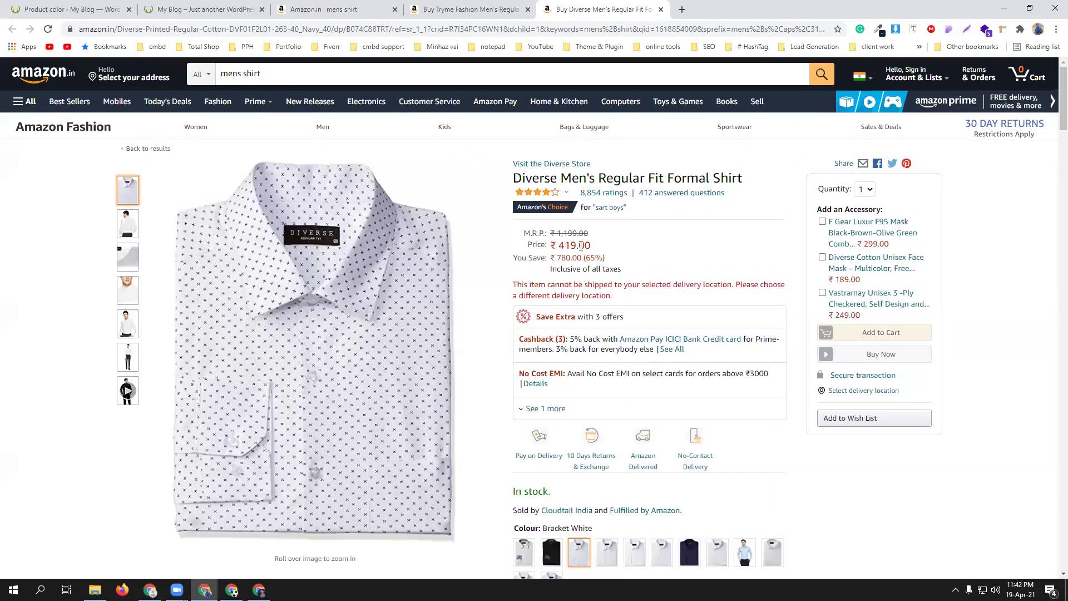
{"action": "scroll", "coordinate": [581, 246], "scroll_direction": "down", "scroll_amount": 6}
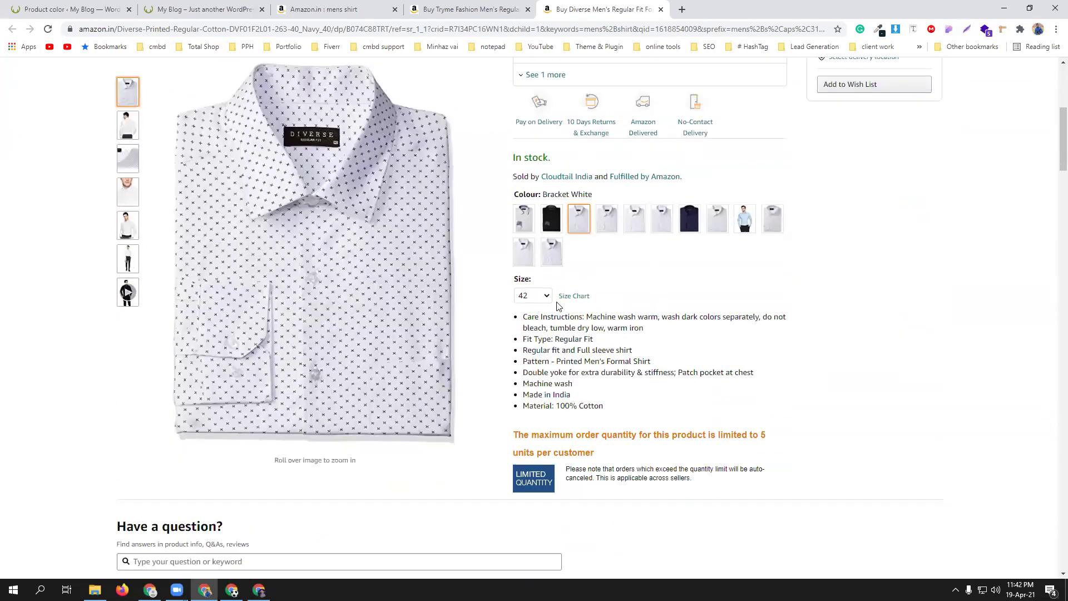
{"action": "scroll", "coordinate": [590, 303], "scroll_direction": "up", "scroll_amount": 6}
{"action": "scroll", "coordinate": [636, 273], "scroll_direction": "down", "scroll_amount": 4}
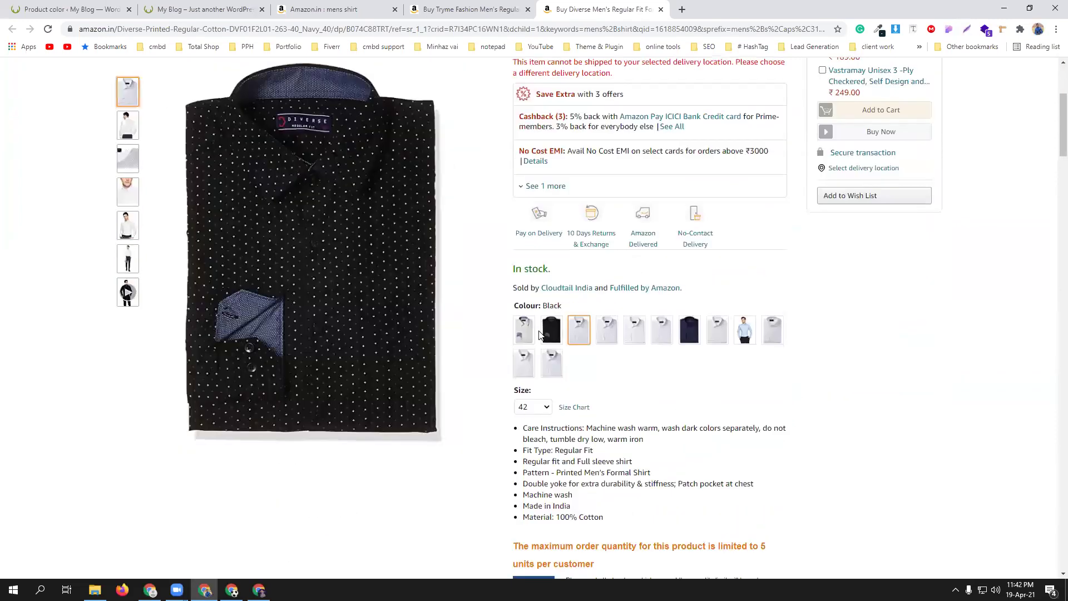
{"action": "left_click", "coordinate": [526, 334]}
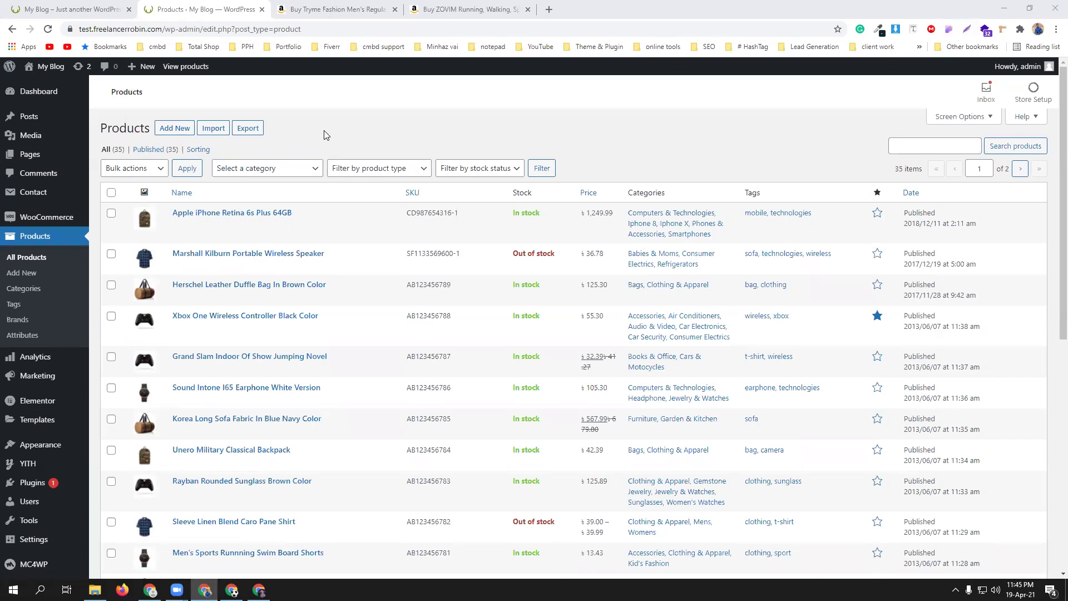
- Start a new product titled with the copied Amazon name 'ZOVIM Running,Walking, Sports, Shoes for Women and Girls'
{"action": "left_click", "coordinate": [172, 129]}
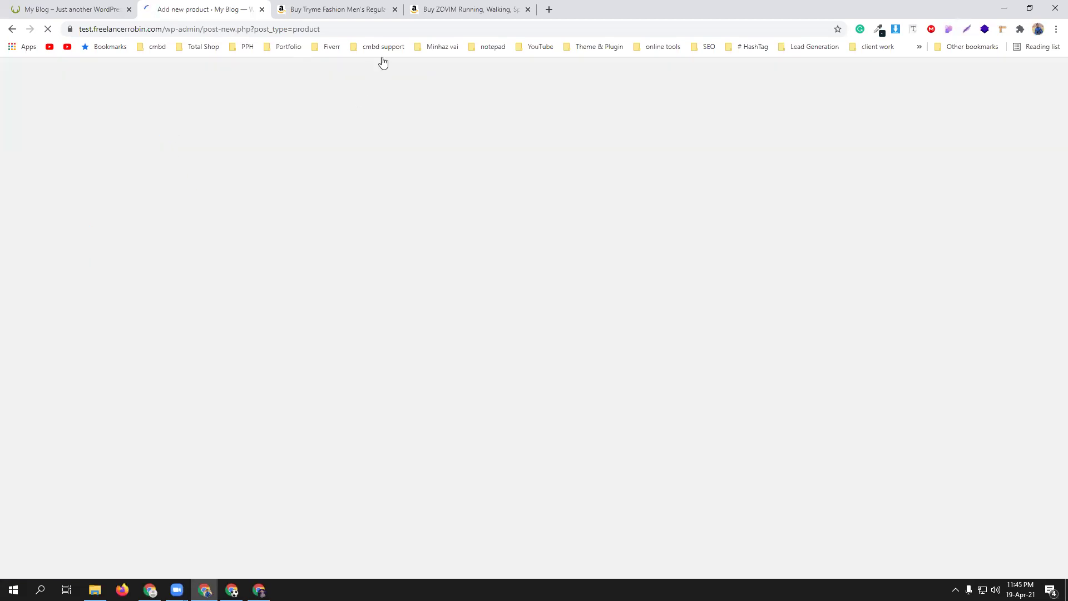
{"action": "left_click_drag", "start_coordinate": [441, 11], "coordinate": [356, 11]}
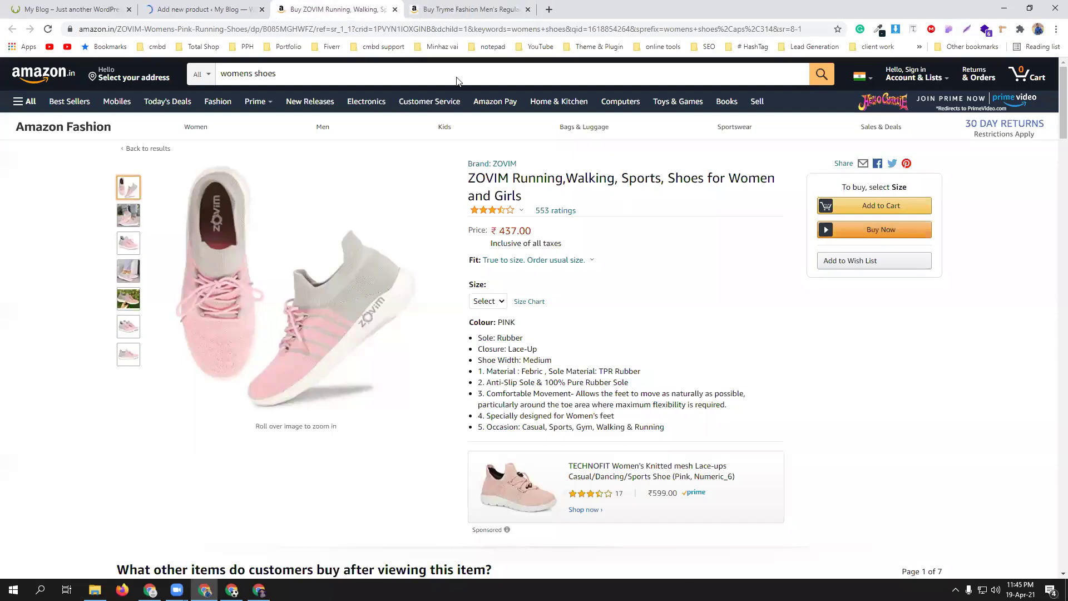
{"action": "left_click_drag", "start_coordinate": [469, 178], "coordinate": [535, 192]}
{"action": "right_click", "coordinate": [537, 192]}
{"action": "left_click", "coordinate": [560, 204]}
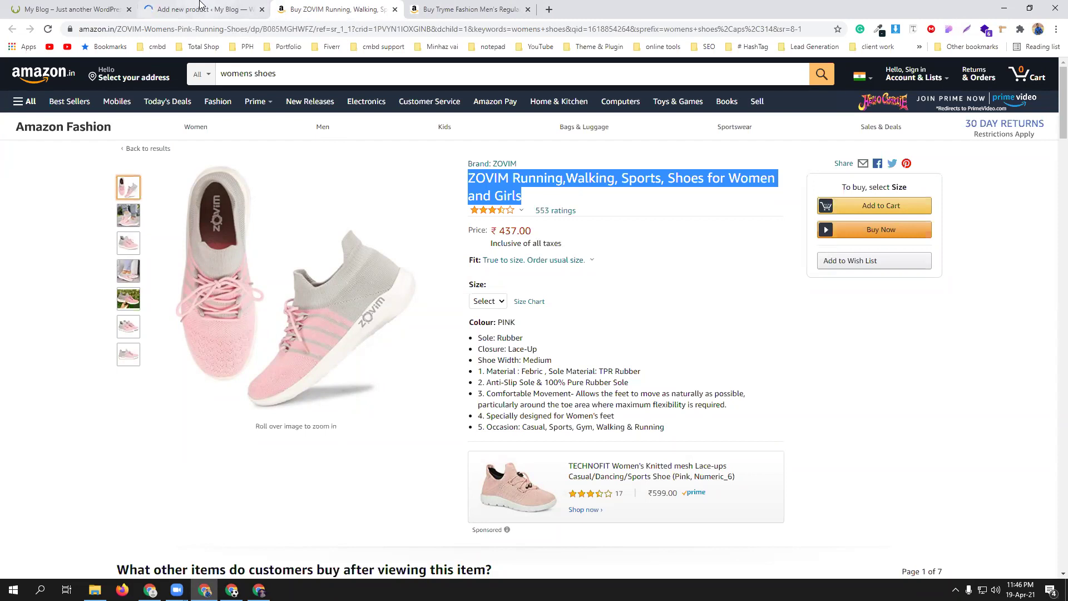
{"action": "left_click", "coordinate": [206, 9]}
{"action": "left_click", "coordinate": [355, 16]}
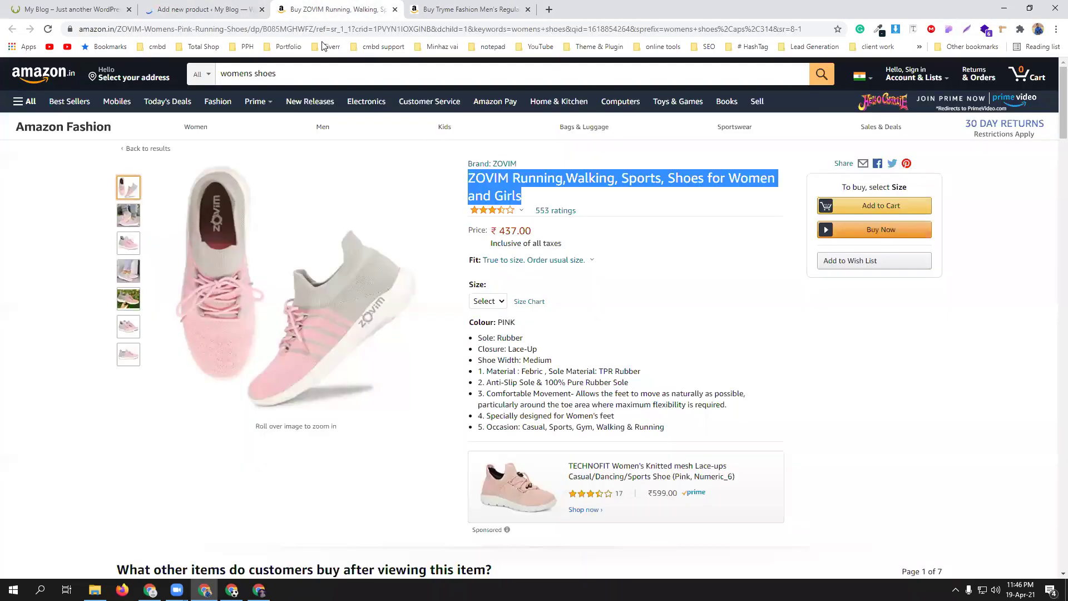
{"action": "left_click", "coordinate": [212, 5]}
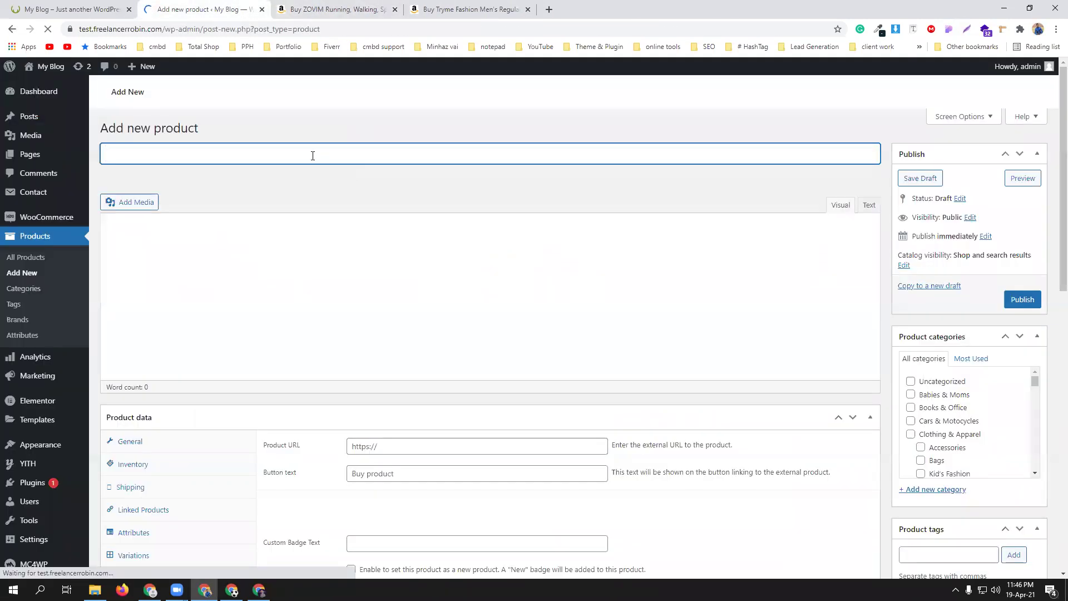
{"action": "key", "text": "ctrl+v"}
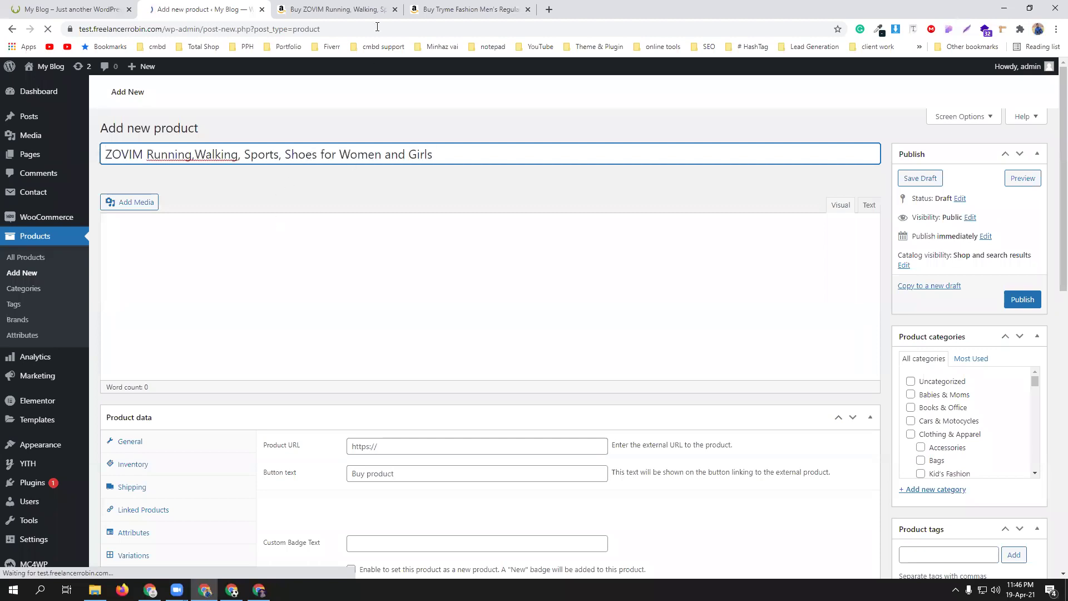
- Select the Product details section on the Amazon ZOVIM shoe page
{"action": "left_click", "coordinate": [333, 3]}
{"action": "scroll", "coordinate": [593, 333], "scroll_direction": "down", "scroll_amount": 3}
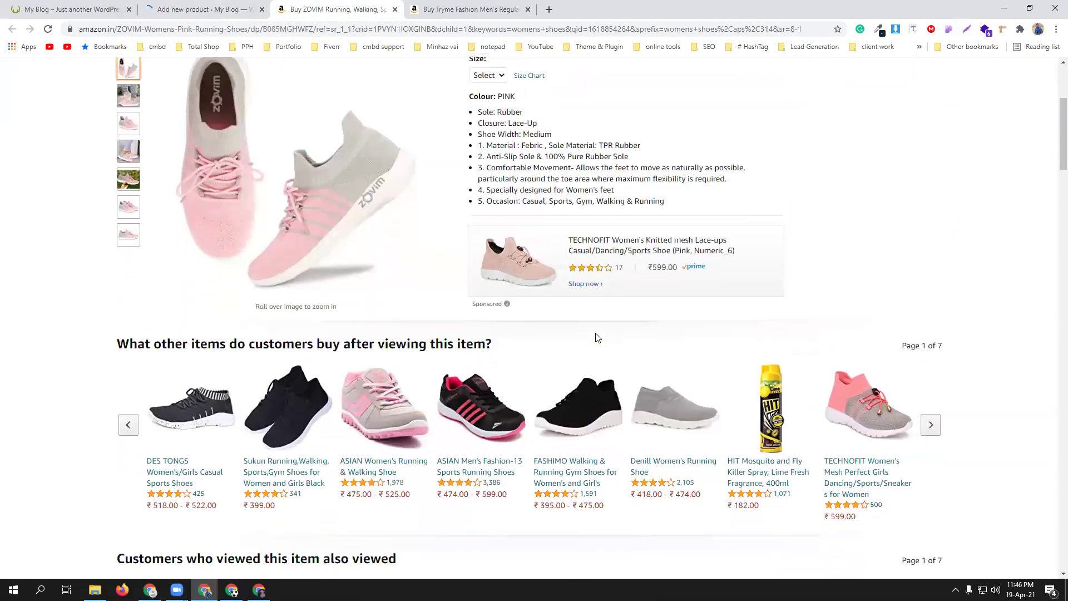
{"action": "scroll", "coordinate": [595, 323], "scroll_direction": "down", "scroll_amount": 15}
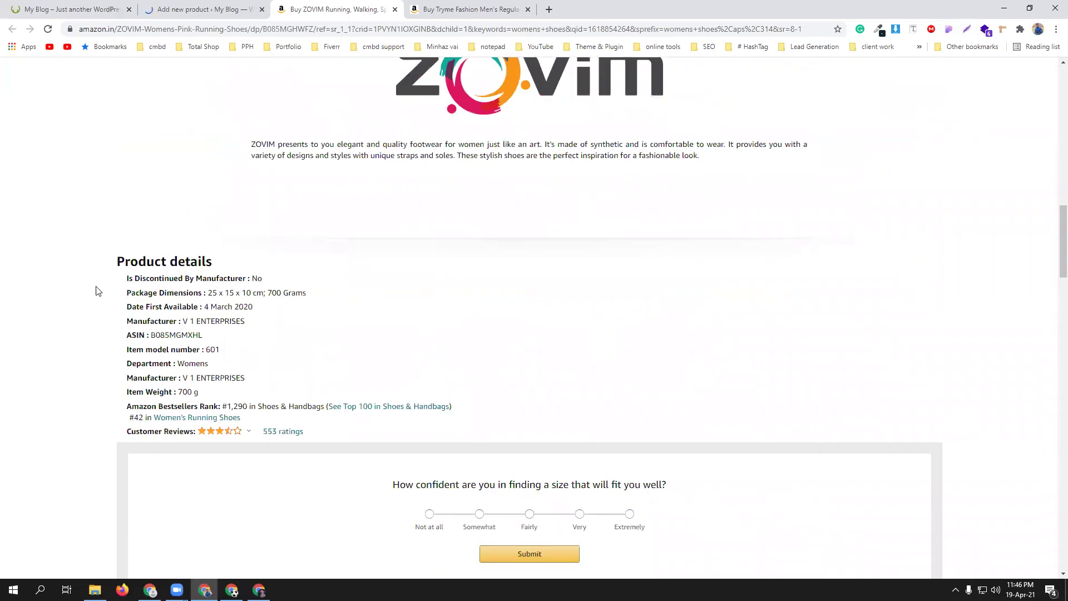
{"action": "left_click_drag", "start_coordinate": [117, 261], "coordinate": [465, 419]}
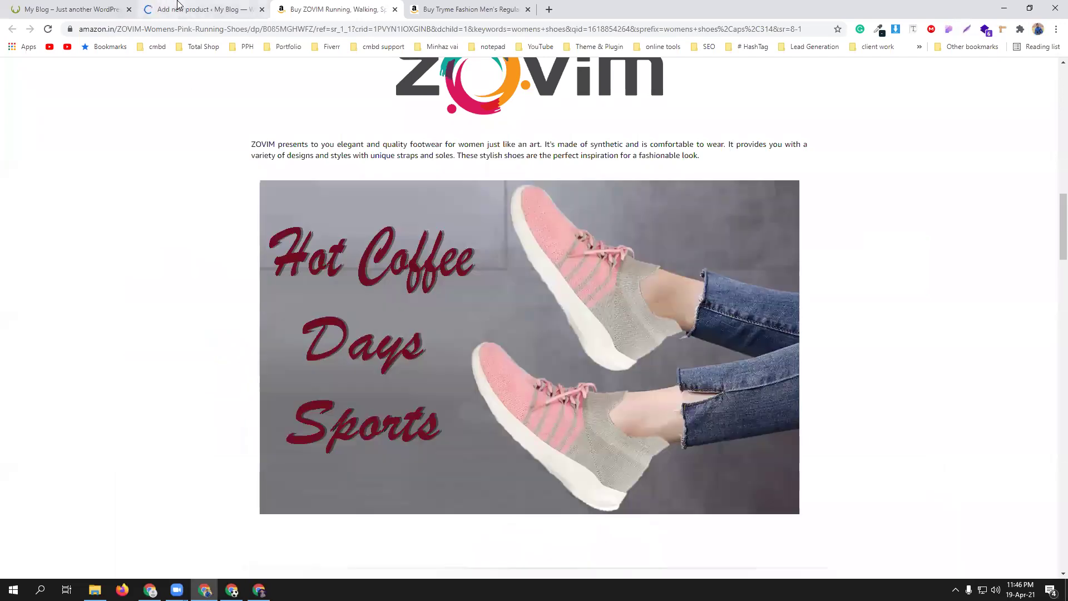
{"action": "left_click", "coordinate": [177, 3]}
- Paste the Amazon product details into the product description
{"action": "left_click", "coordinate": [337, 296]}
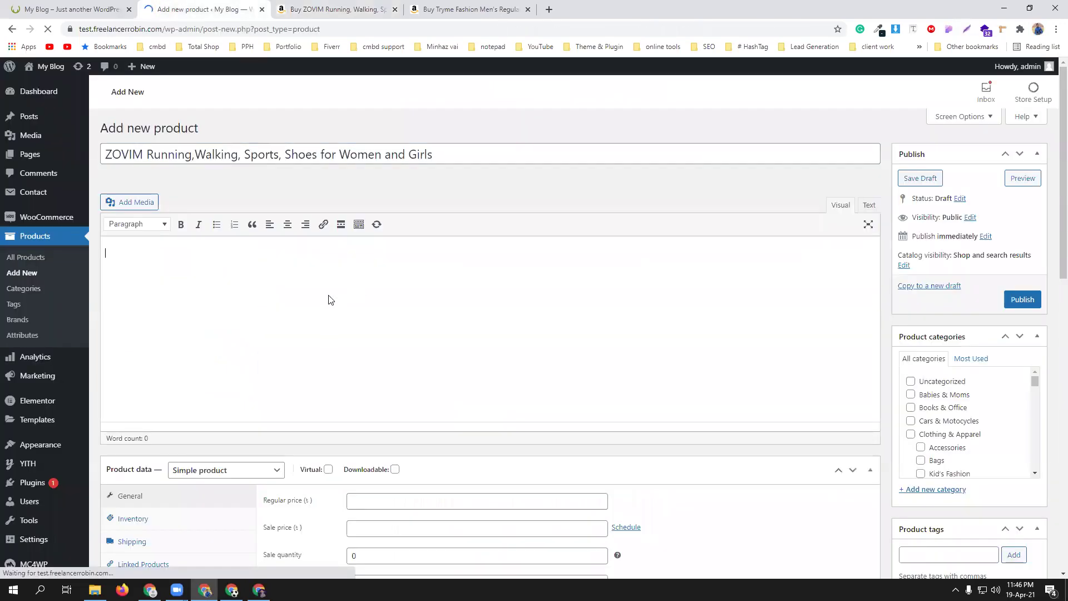
{"action": "key", "text": "ctrl+v"}
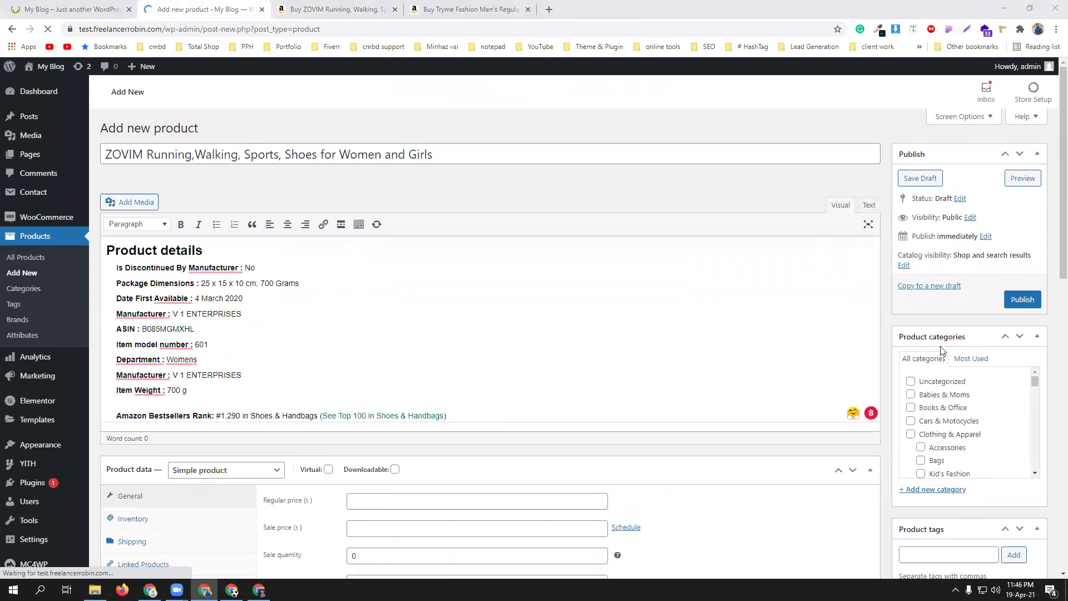
{"action": "scroll", "coordinate": [1013, 403], "scroll_direction": "down", "scroll_amount": 3}
{"action": "scroll", "coordinate": [1013, 403], "scroll_direction": "down", "scroll_amount": 6}
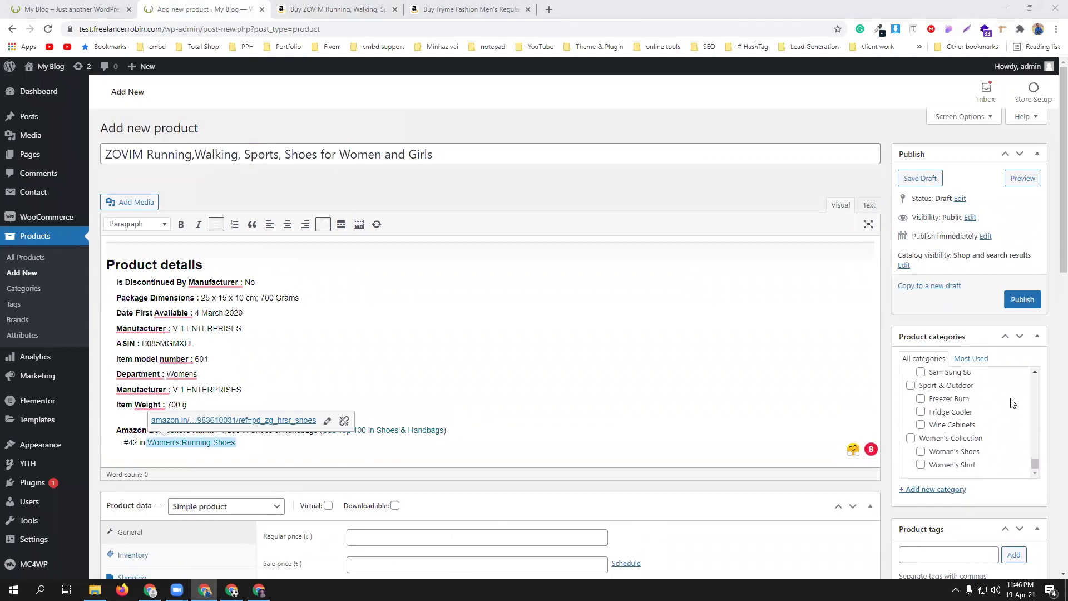
{"action": "scroll", "coordinate": [1012, 403], "scroll_direction": "down", "scroll_amount": 5}
{"action": "scroll", "coordinate": [1012, 409], "scroll_direction": "up", "scroll_amount": 3}
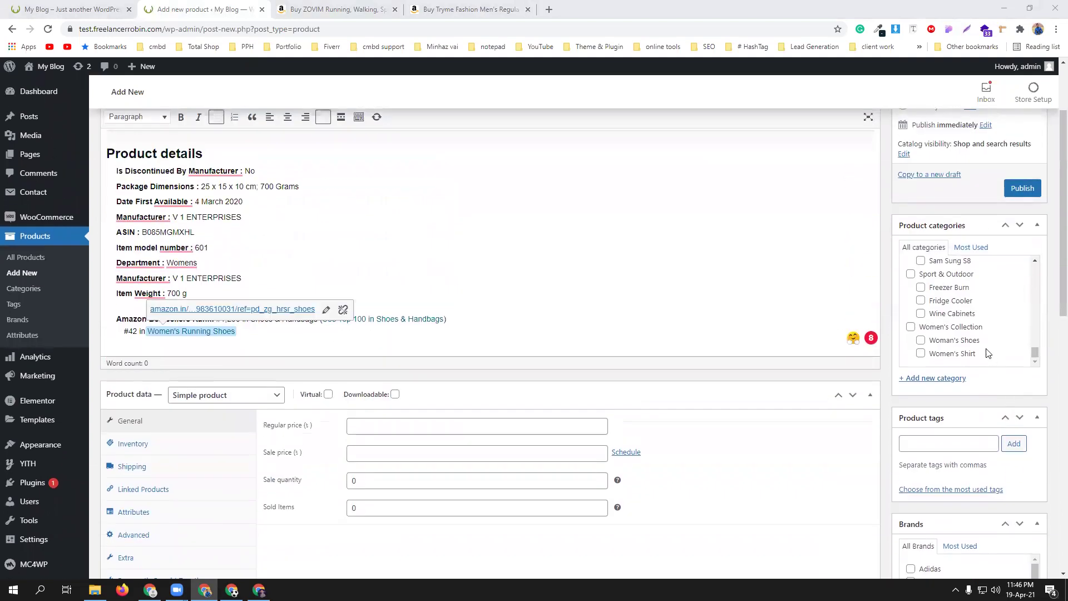
- Tick the Women's Collection and Woman's Shoes categories and set the regular price to 499
{"action": "left_click", "coordinate": [911, 327]}
{"action": "left_click", "coordinate": [921, 340]}
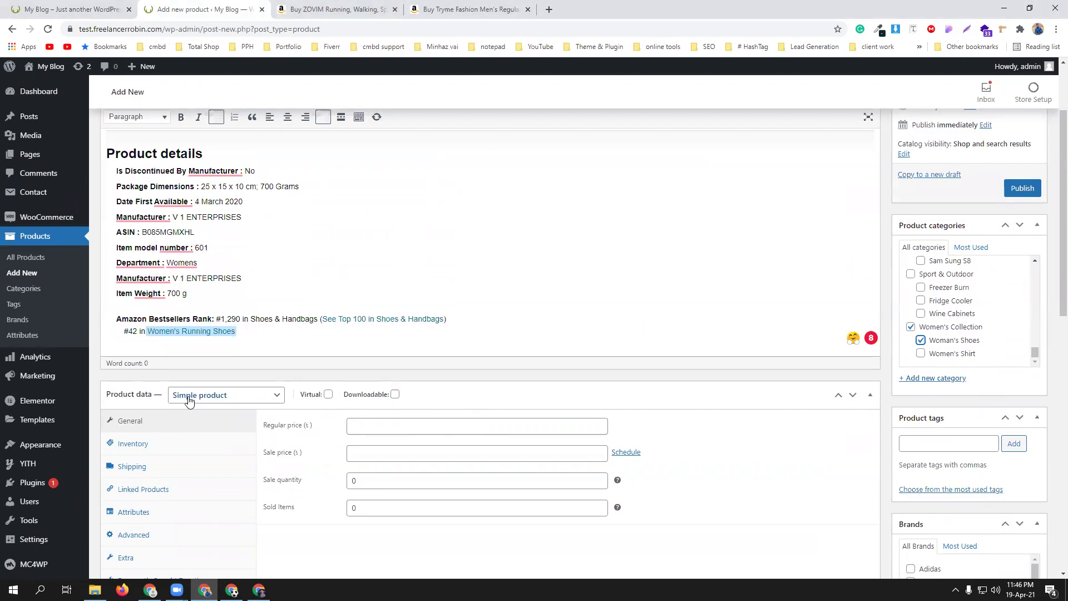
{"action": "left_click", "coordinate": [420, 428]}
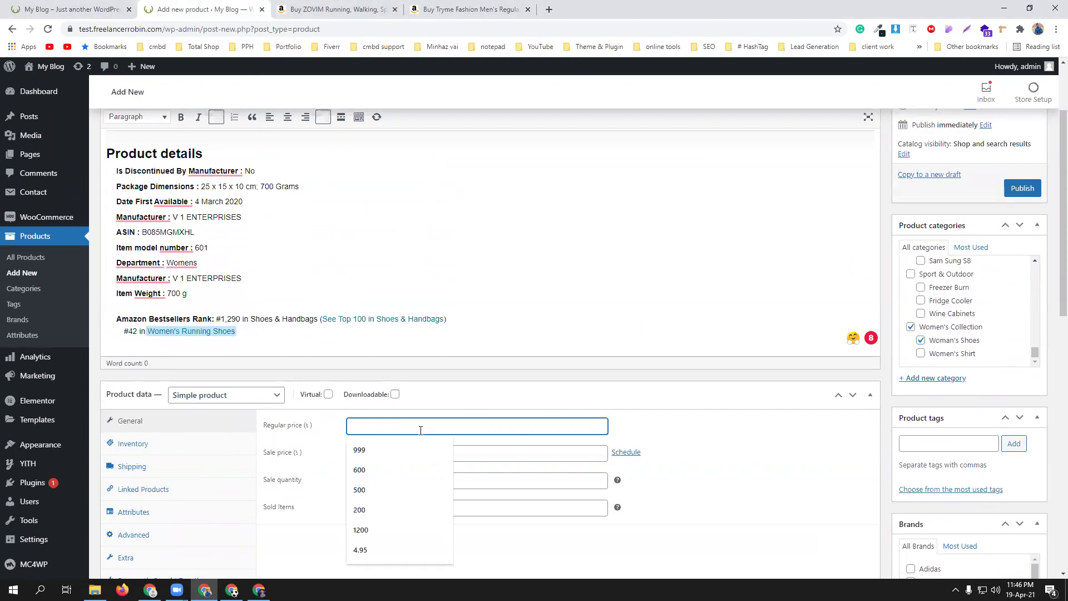
{"action": "left_click", "coordinate": [334, 8]}
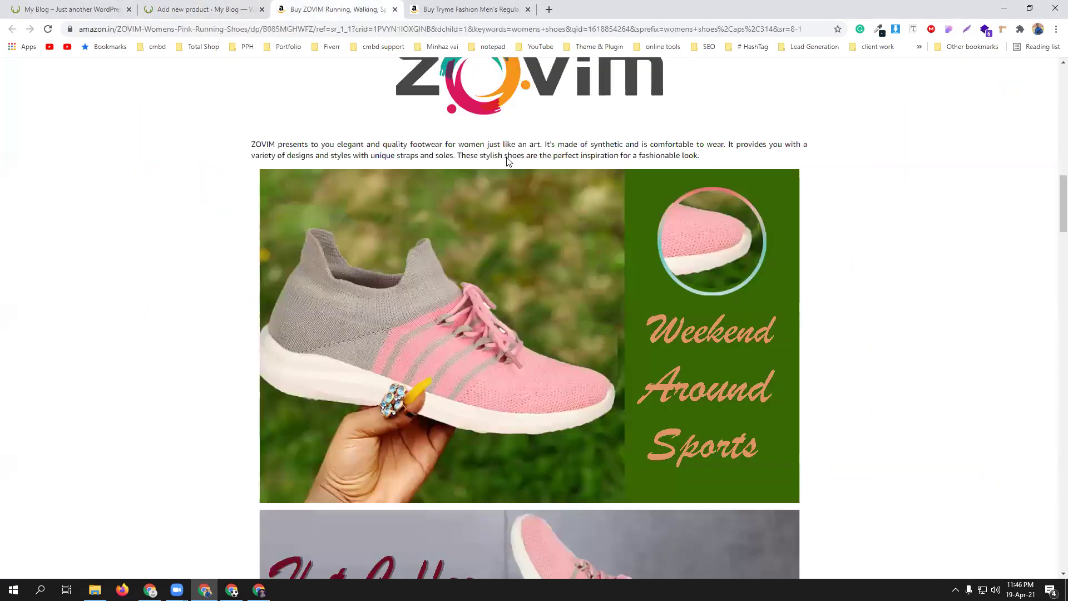
{"action": "scroll", "coordinate": [508, 162], "scroll_direction": "up", "scroll_amount": 15}
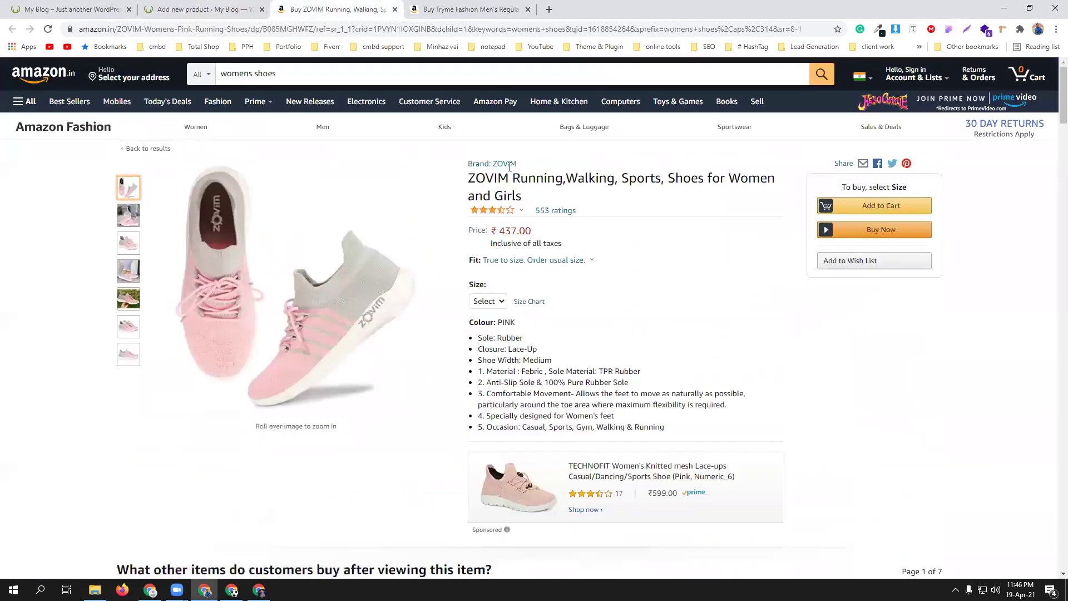
{"action": "left_click", "coordinate": [181, 8]}
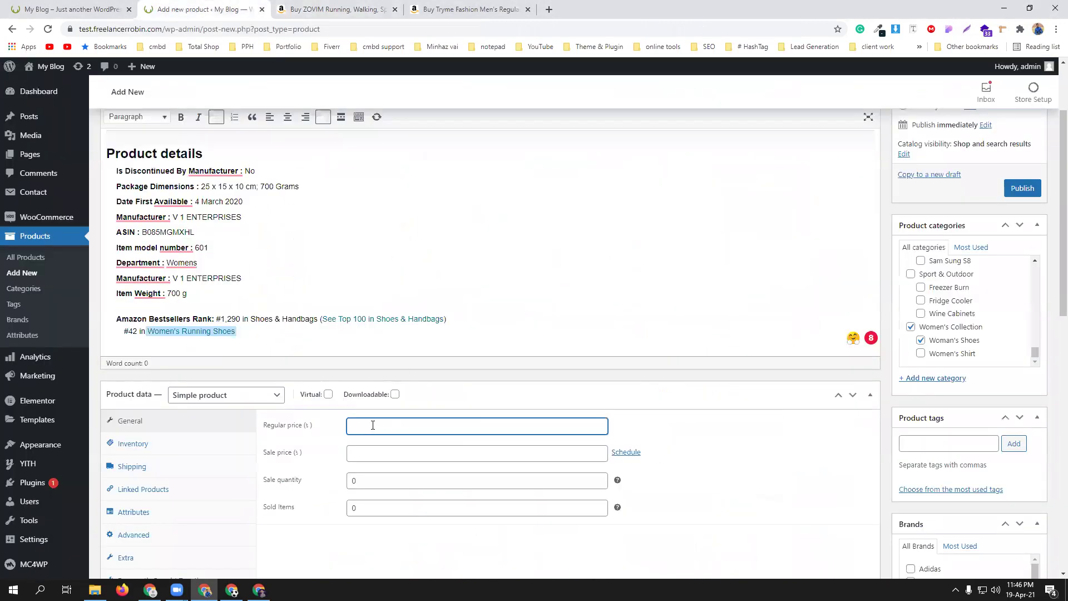
{"action": "type", "text": "499"}
- Set a 399 sale price scheduled from 19 April to 29 April 2021
{"action": "left_click", "coordinate": [378, 452]}
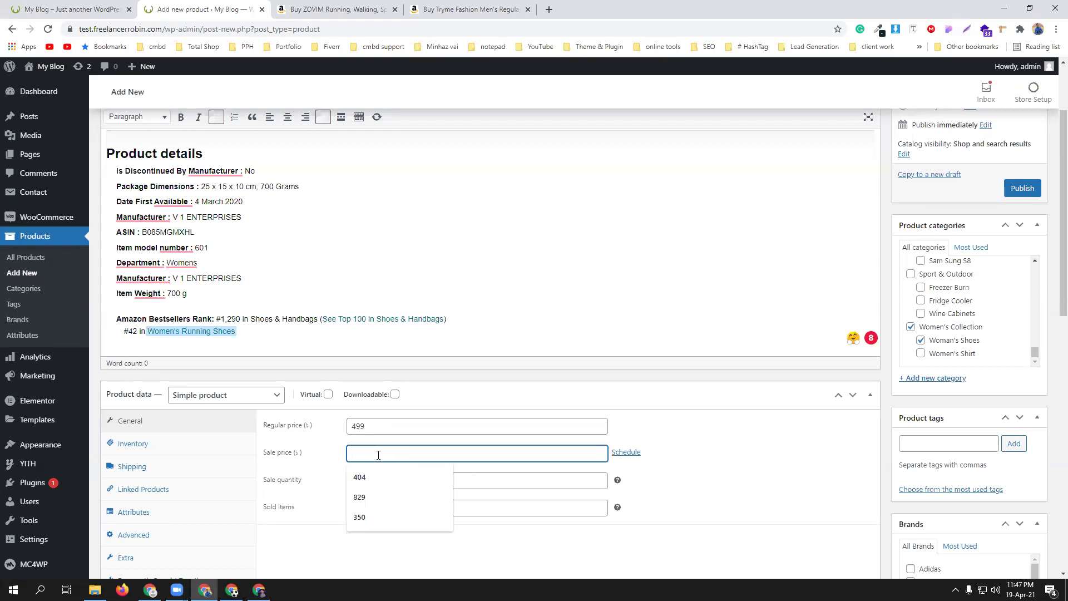
{"action": "type", "text": "399"}
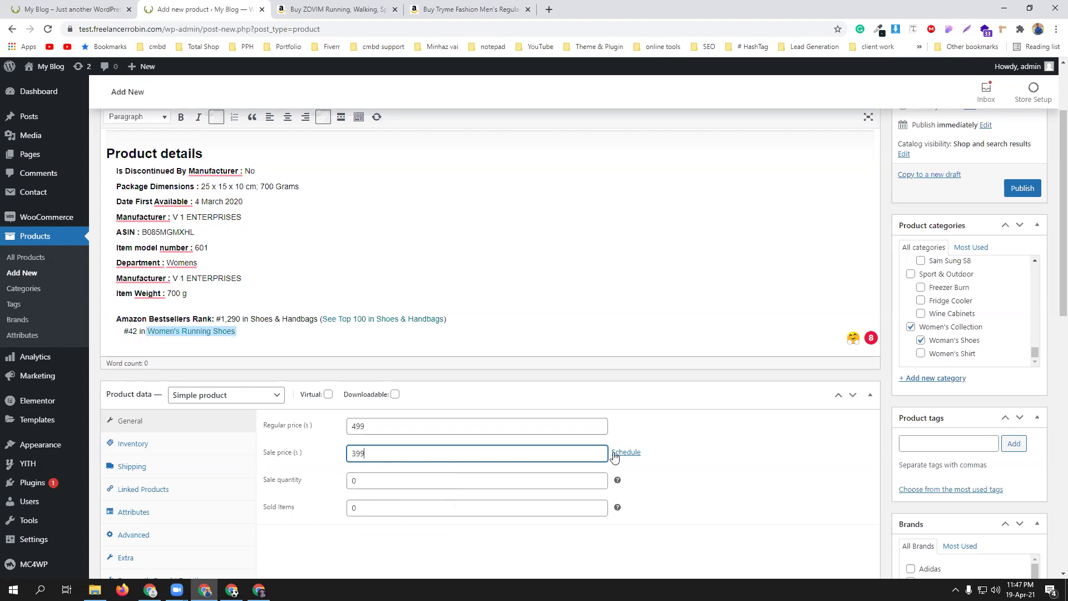
{"action": "left_click", "coordinate": [617, 452]}
{"action": "scroll", "coordinate": [500, 444], "scroll_direction": "down", "scroll_amount": 2}
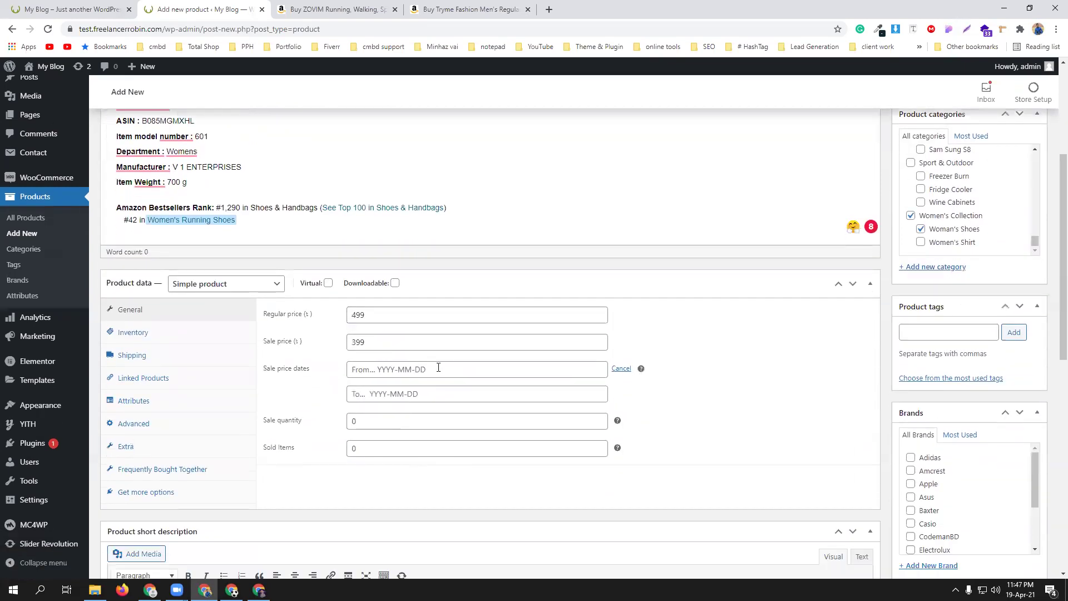
{"action": "left_click", "coordinate": [390, 370]}
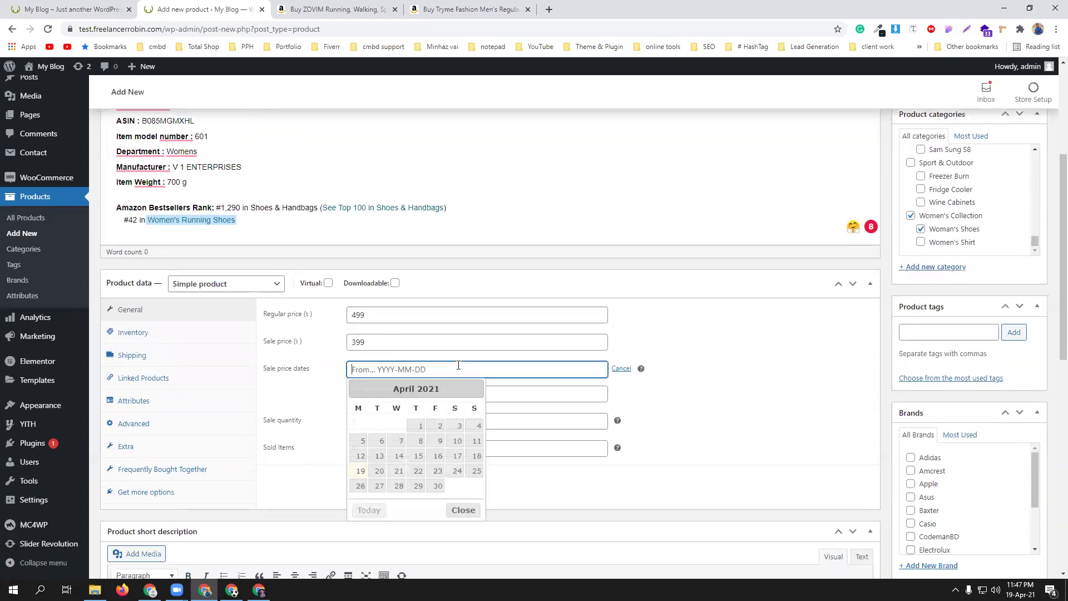
{"action": "left_click", "coordinate": [361, 471]}
{"action": "left_click", "coordinate": [378, 393]}
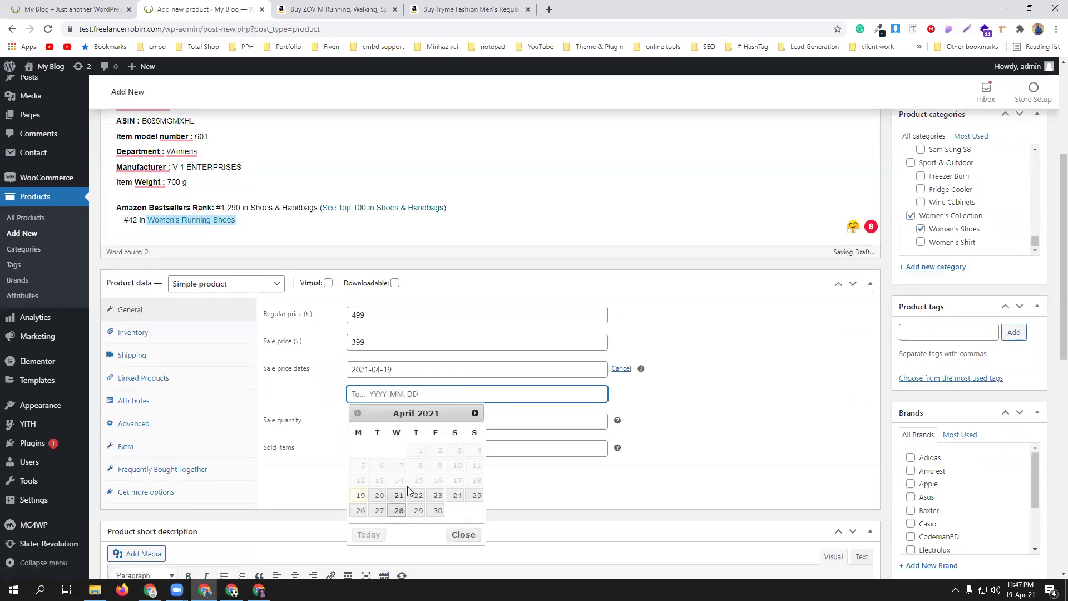
{"action": "left_click", "coordinate": [417, 510]}
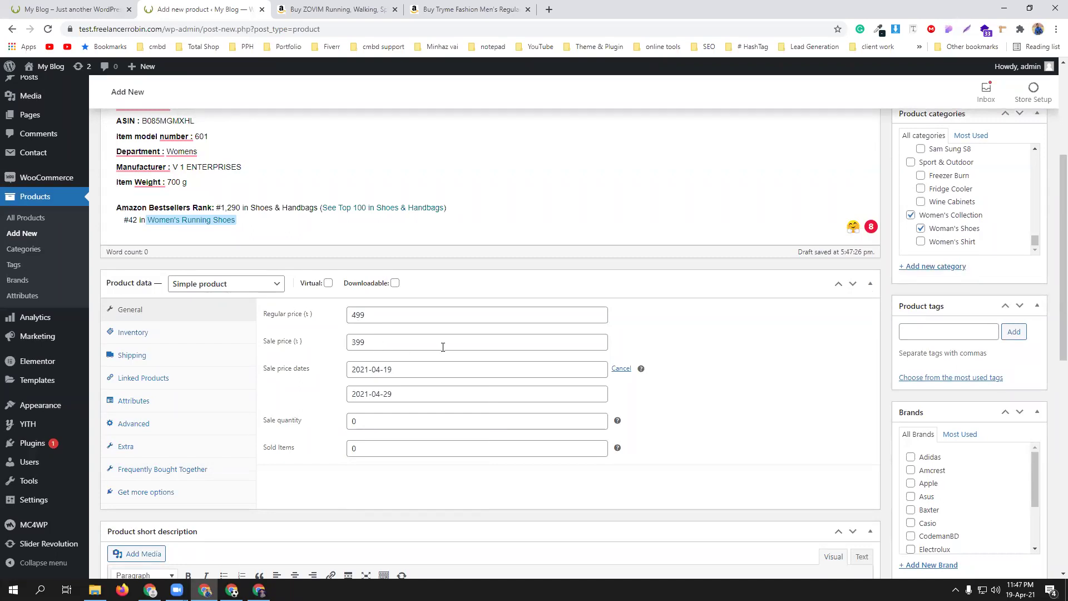
{"action": "scroll", "coordinate": [443, 347], "scroll_direction": "down", "scroll_amount": 1}
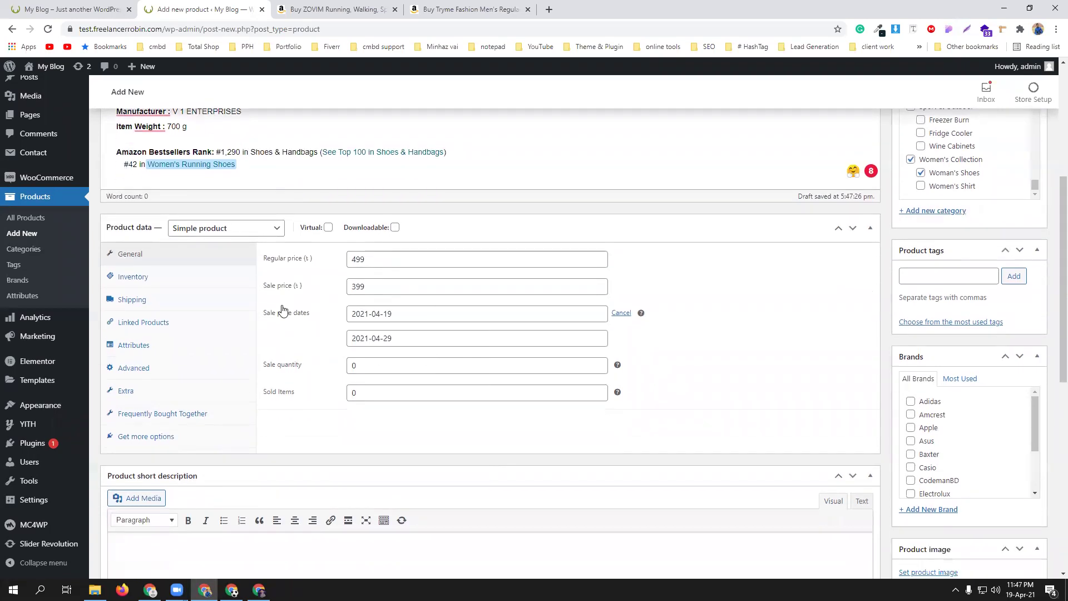
- Give the product SKU cmbd-88, managed stock of 150 and low-stock threshold 5, then review Shipping and Linked Products
{"action": "left_click", "coordinate": [131, 277]}
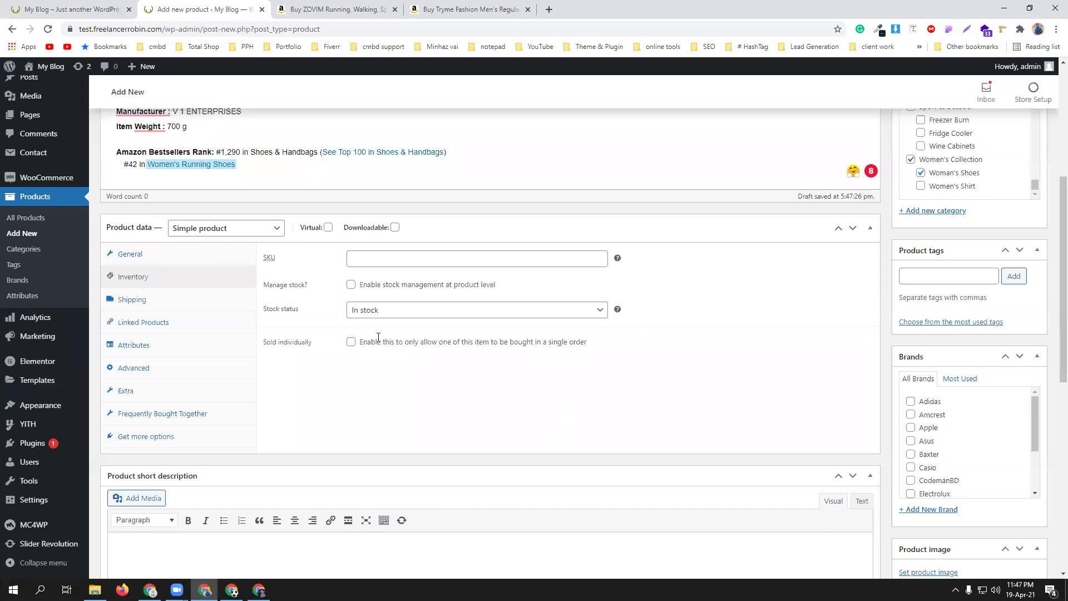
{"action": "left_click", "coordinate": [382, 259]}
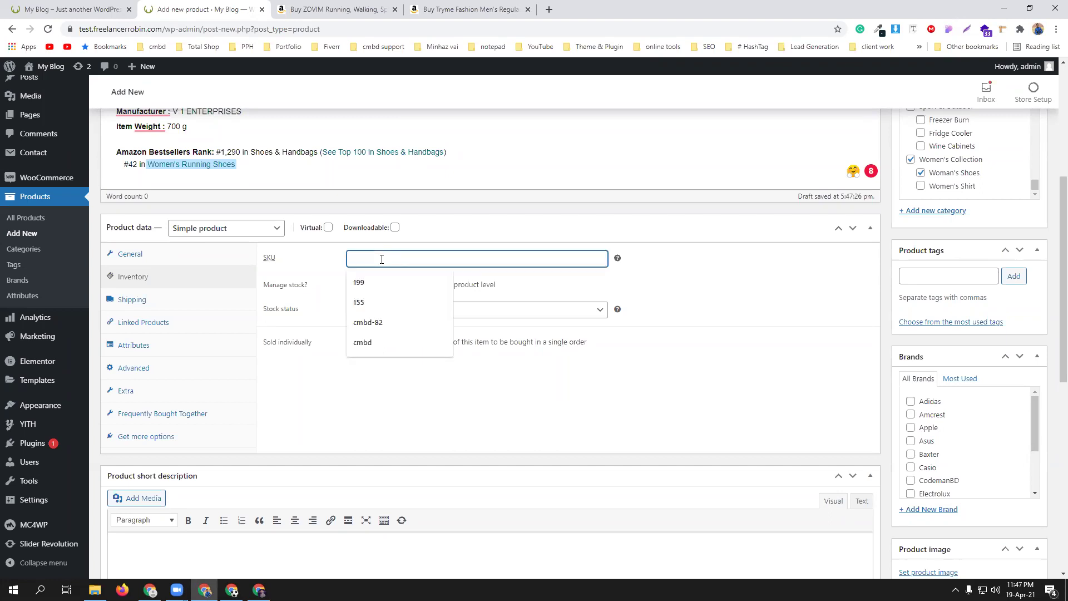
{"action": "type", "text": "c"}
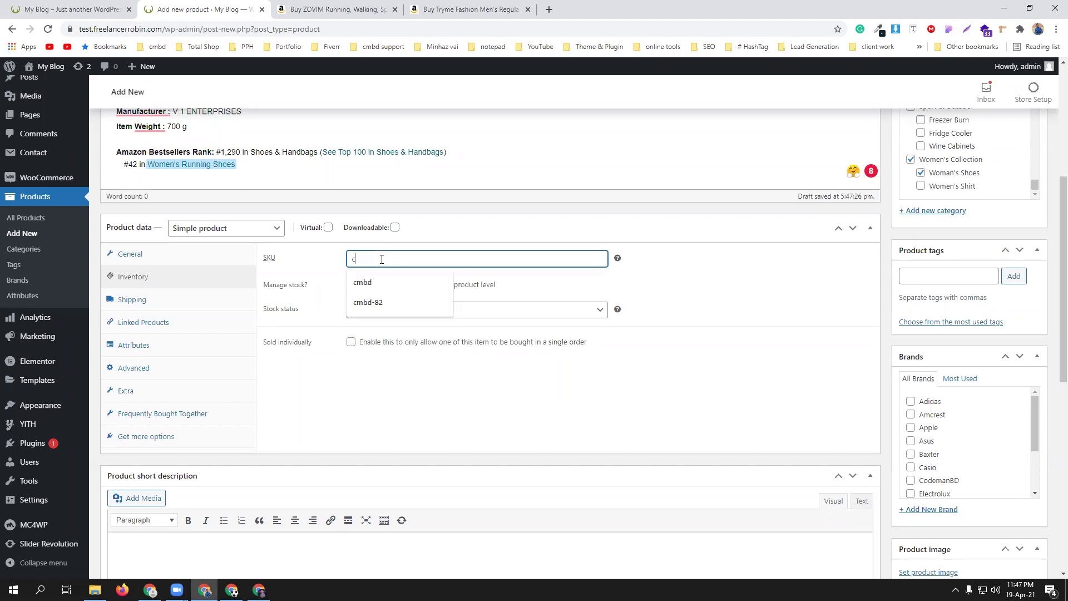
{"action": "type", "text": "mbd-80"}
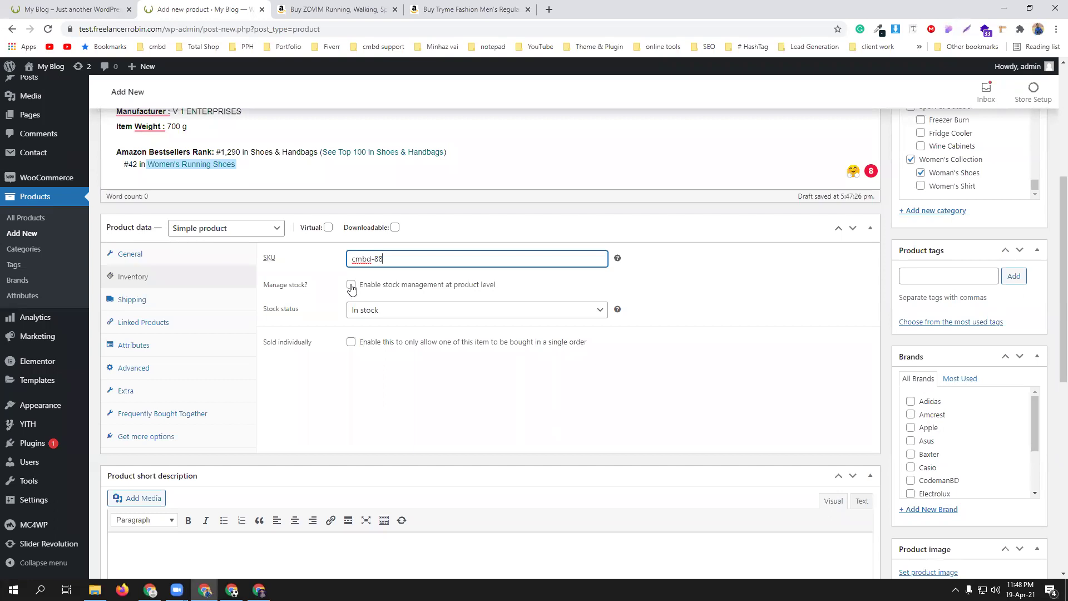
{"action": "left_click", "coordinate": [351, 286]}
{"action": "left_click_drag", "start_coordinate": [353, 310], "coordinate": [393, 310]}
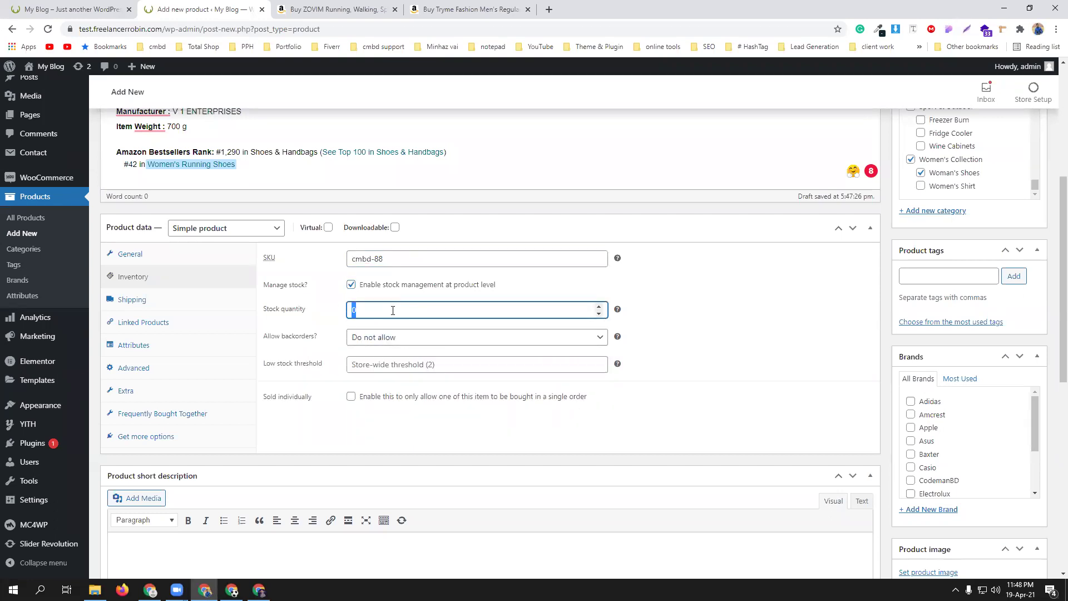
{"action": "type", "text": "150"}
{"action": "left_click", "coordinate": [490, 365]}
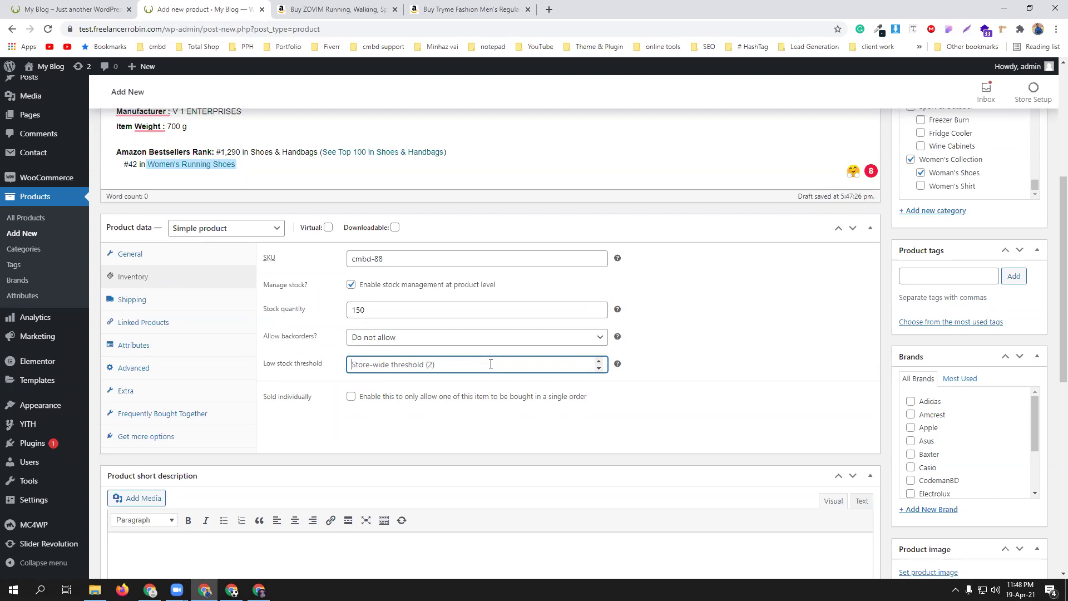
{"action": "type", "text": "5"}
{"action": "left_click", "coordinate": [174, 300]}
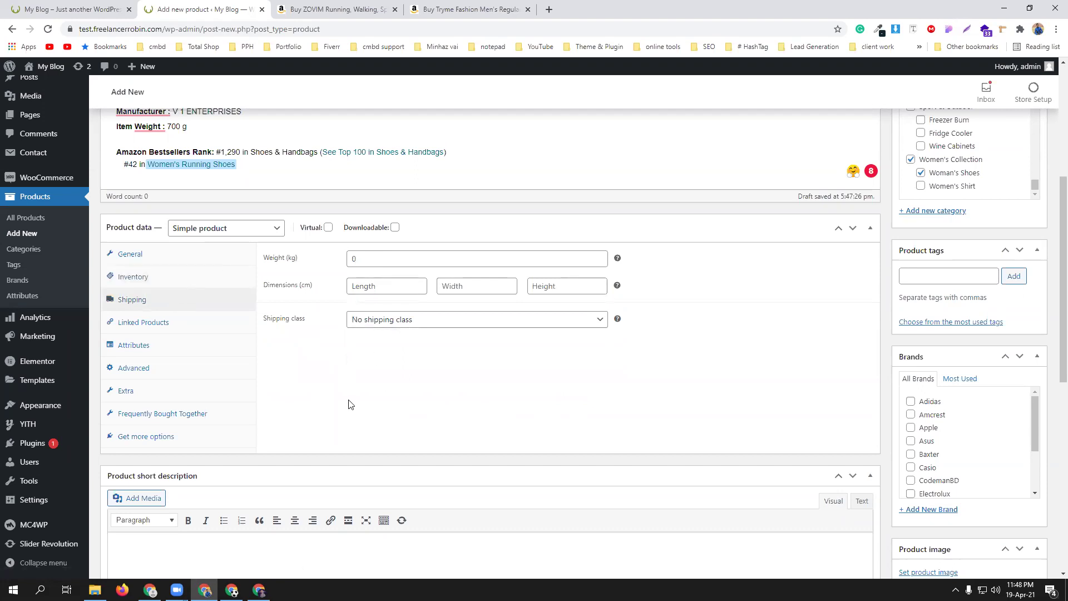
{"action": "left_click", "coordinate": [158, 328]}
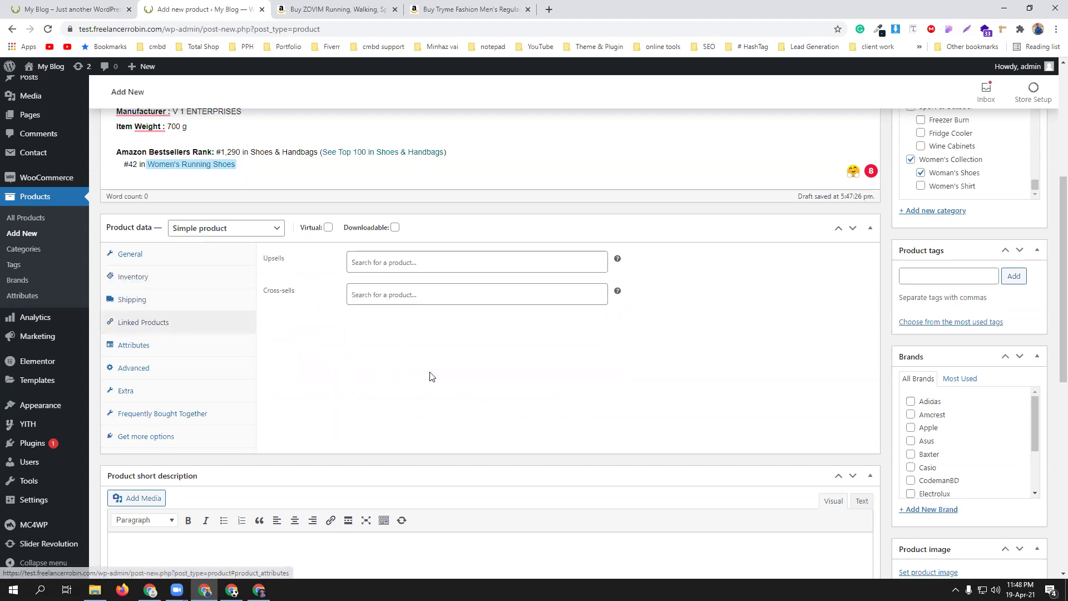
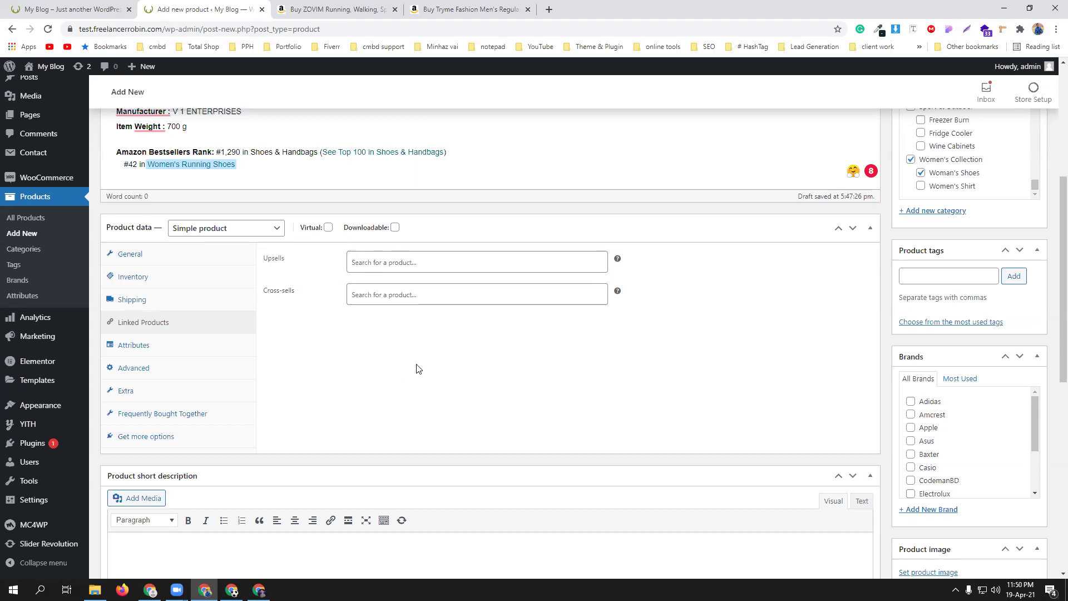
- Check the Attributes panel, then show the Frequently Bought Together panel in Product data
{"action": "left_click", "coordinate": [161, 348]}
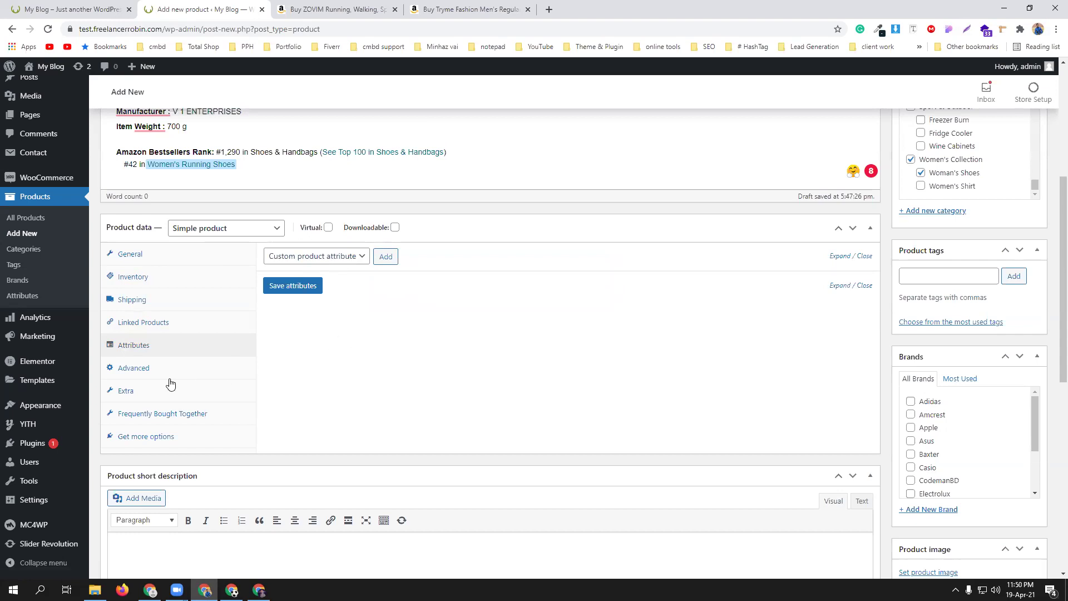
{"action": "scroll", "coordinate": [167, 381], "scroll_direction": "down", "scroll_amount": 1}
{"action": "left_click", "coordinate": [171, 359]}
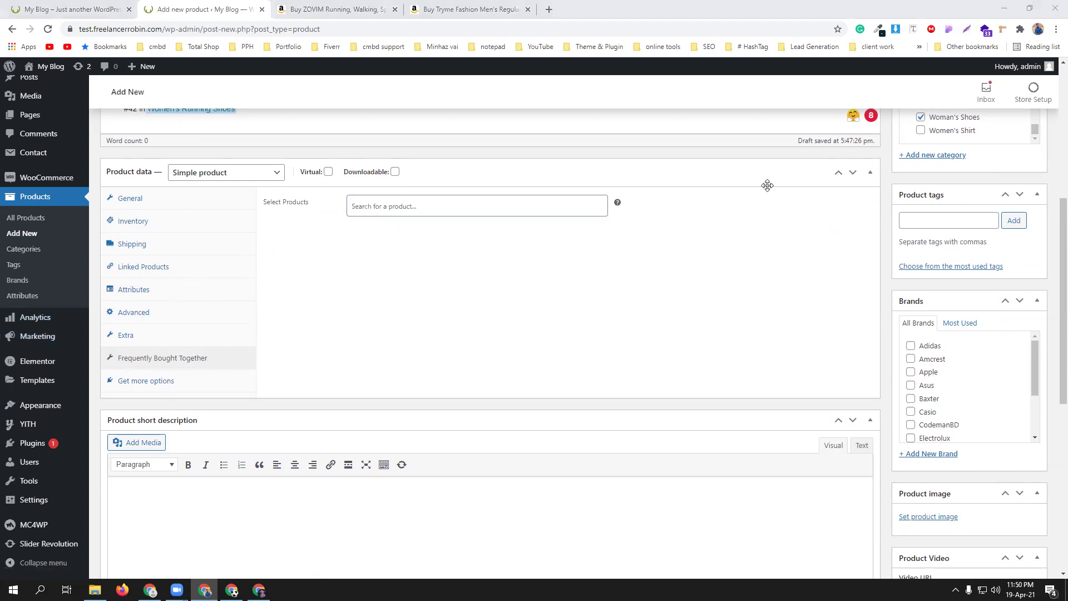
{"action": "scroll", "coordinate": [996, 333], "scroll_direction": "up", "scroll_amount": 4}
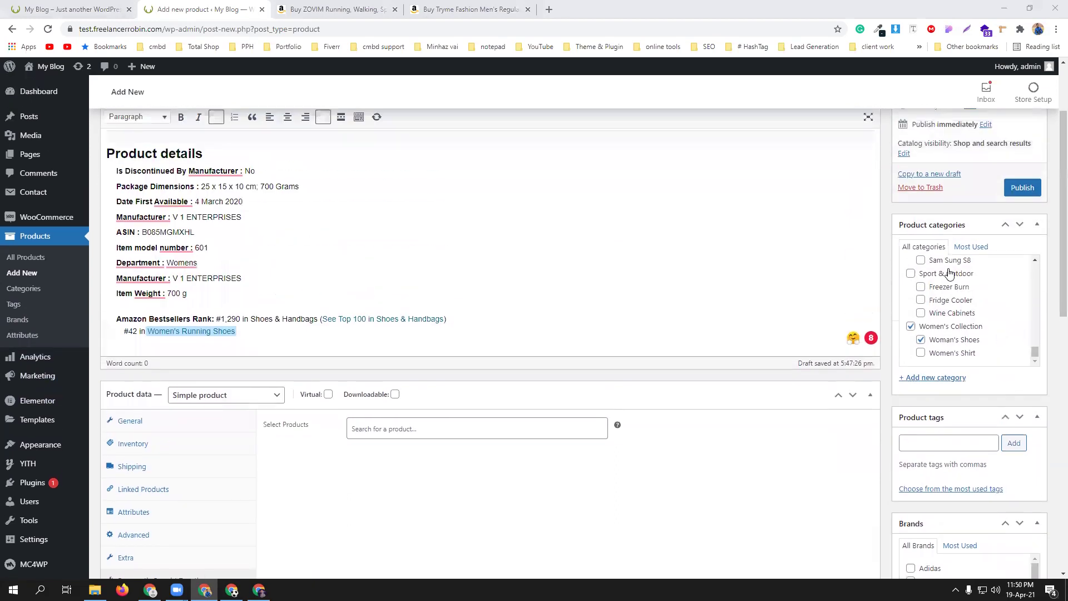
{"action": "scroll", "coordinate": [936, 261], "scroll_direction": "down", "scroll_amount": 3}
- Add the product tags womens shoes, shoes and womens collection
{"action": "left_click", "coordinate": [933, 272]}
{"action": "type", "text": "womens"}
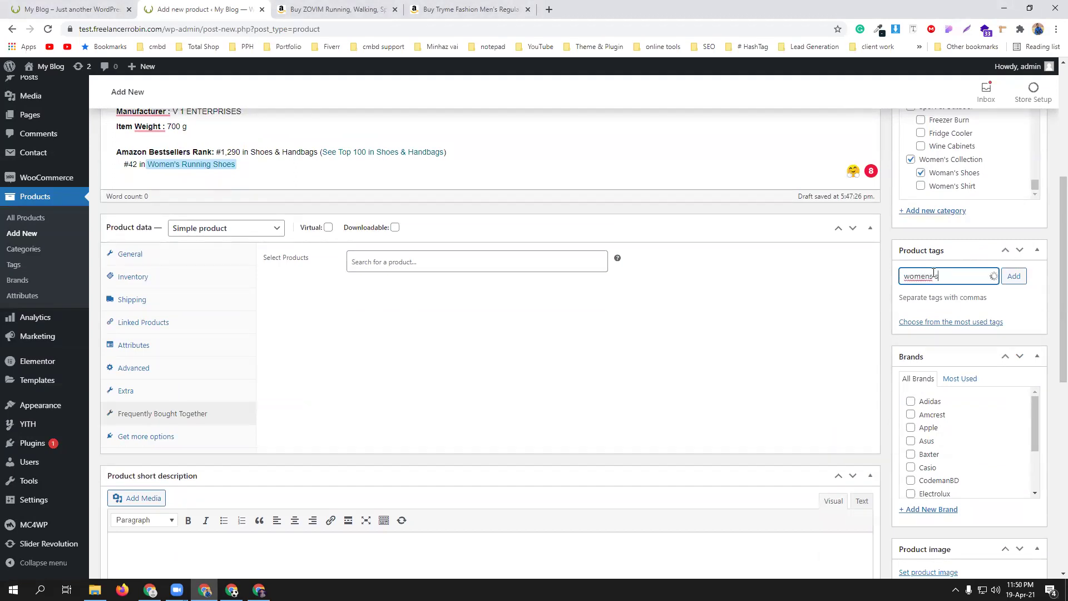
{"action": "type", "text": " shoes"}
{"action": "key", "text": "Return"}
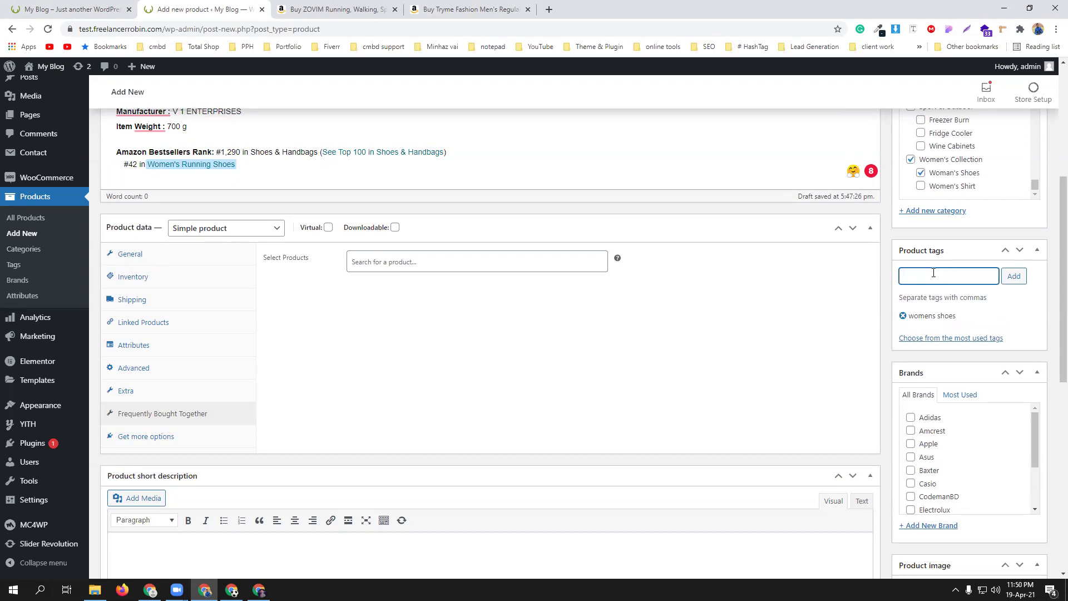
{"action": "type", "text": "es"}
{"action": "key", "text": "Return"}
{"action": "type", "text": "womens cl"}
{"action": "type", "text": "llection"}
{"action": "key", "text": "Return"}
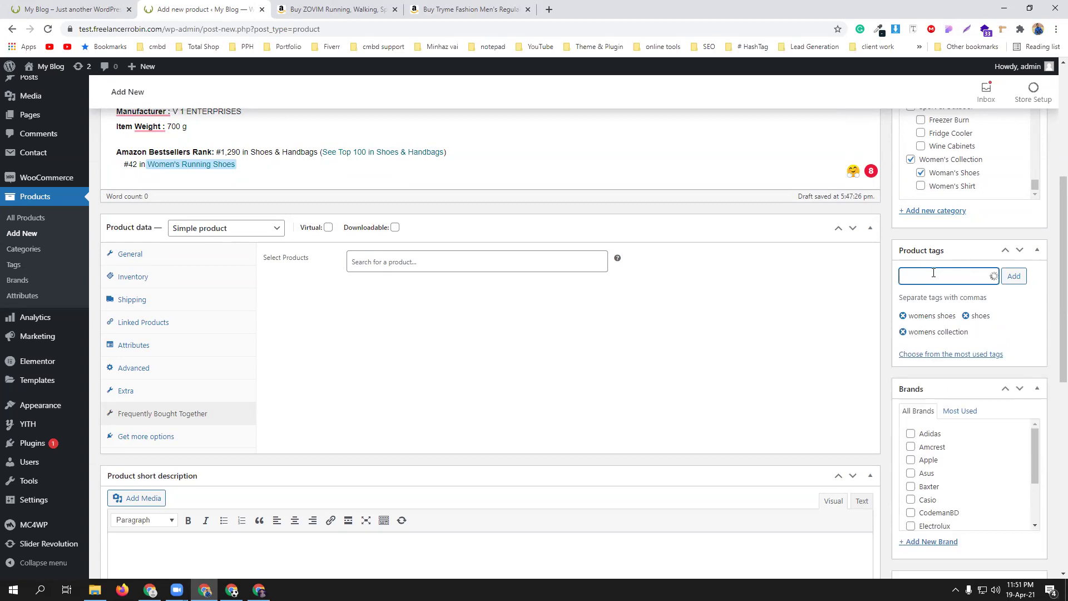
- Tick CodemanBD as the product's brand
{"action": "scroll", "coordinate": [930, 277], "scroll_direction": "down", "scroll_amount": 2}
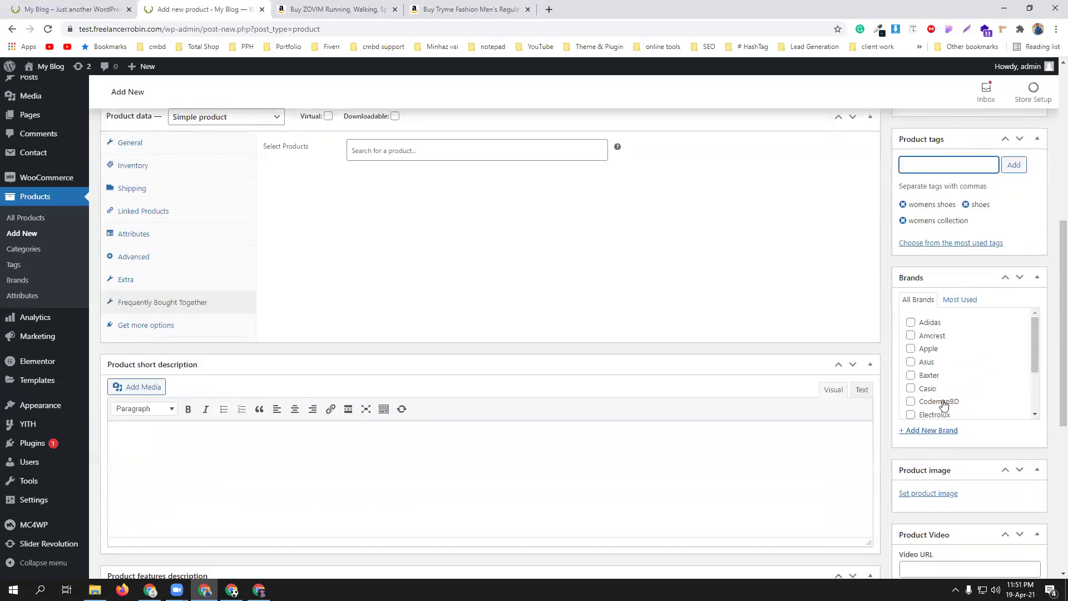
{"action": "left_click", "coordinate": [911, 401]}
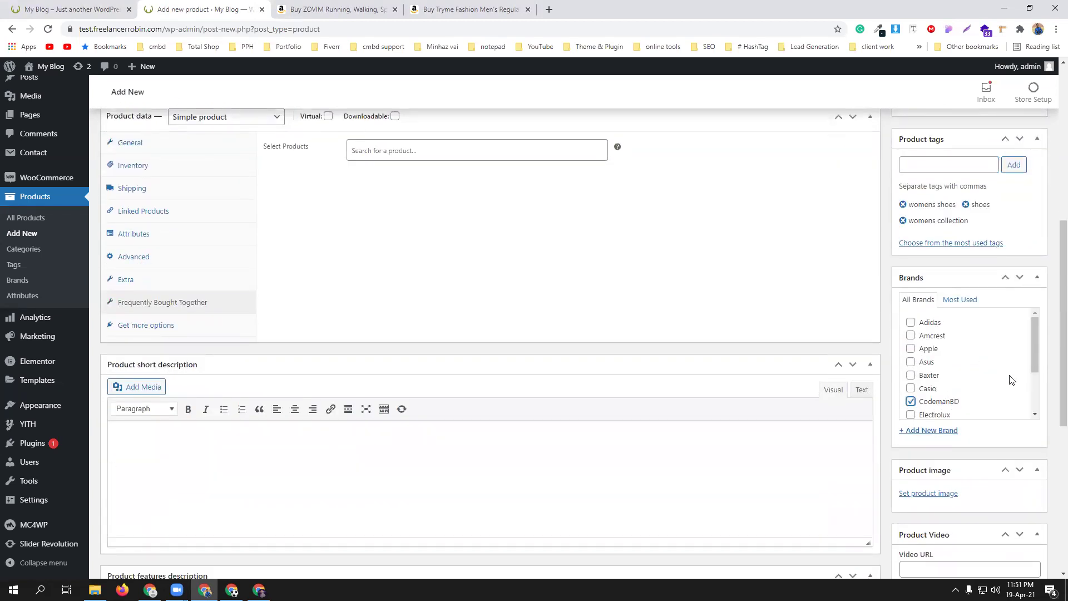
{"action": "scroll", "coordinate": [1011, 380], "scroll_direction": "down", "scroll_amount": 2}
{"action": "scroll", "coordinate": [1052, 400], "scroll_direction": "down", "scroll_amount": 2}
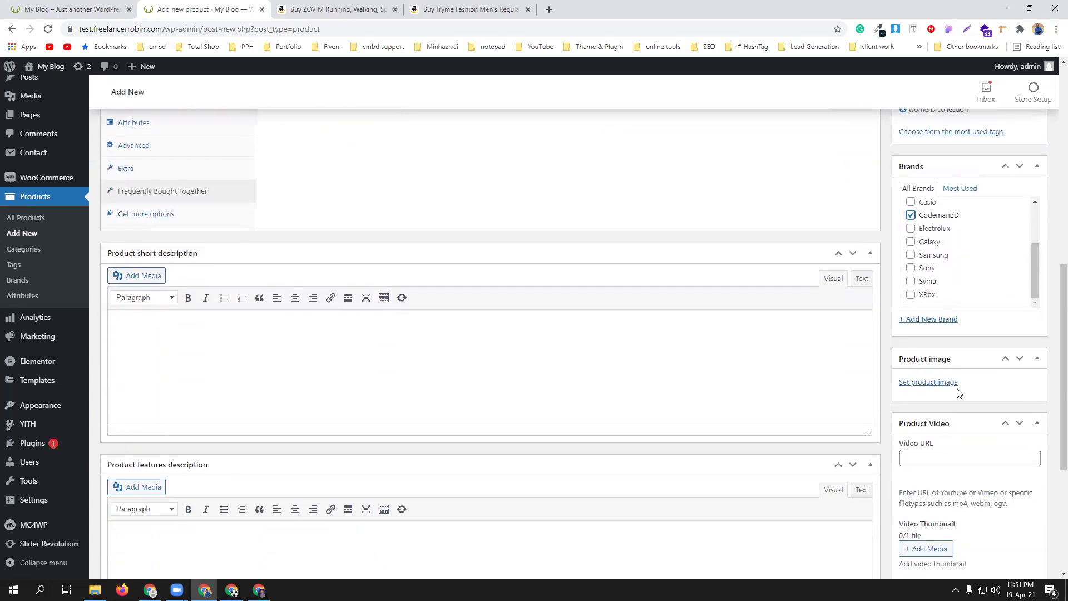
- Upload the pink-and-grey shoe photo from Desktop > New folder (2) as the product image
{"action": "left_click", "coordinate": [924, 383]}
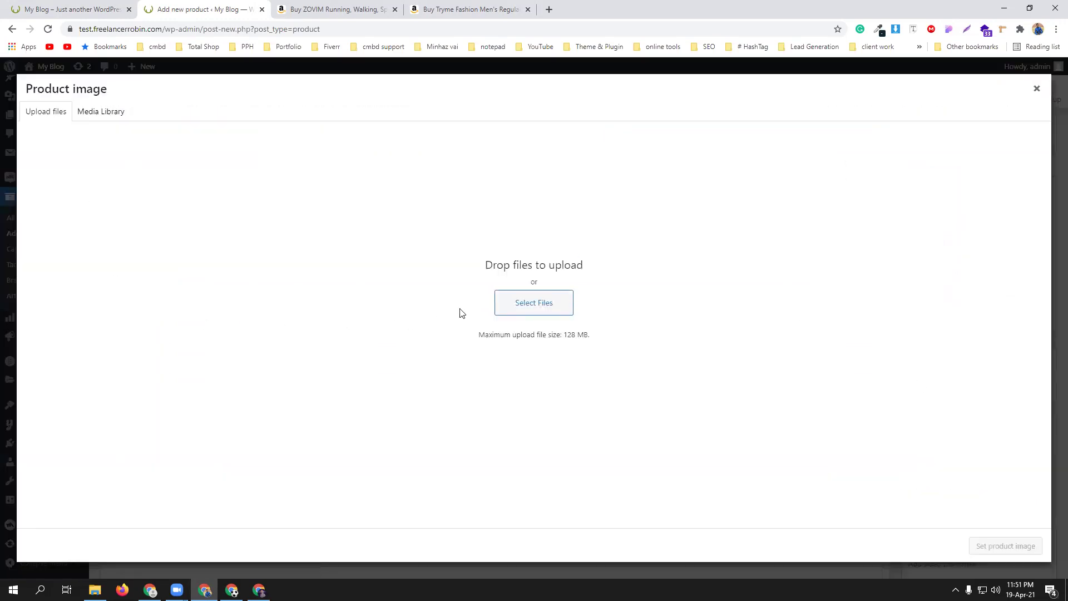
{"action": "left_click", "coordinate": [506, 303]}
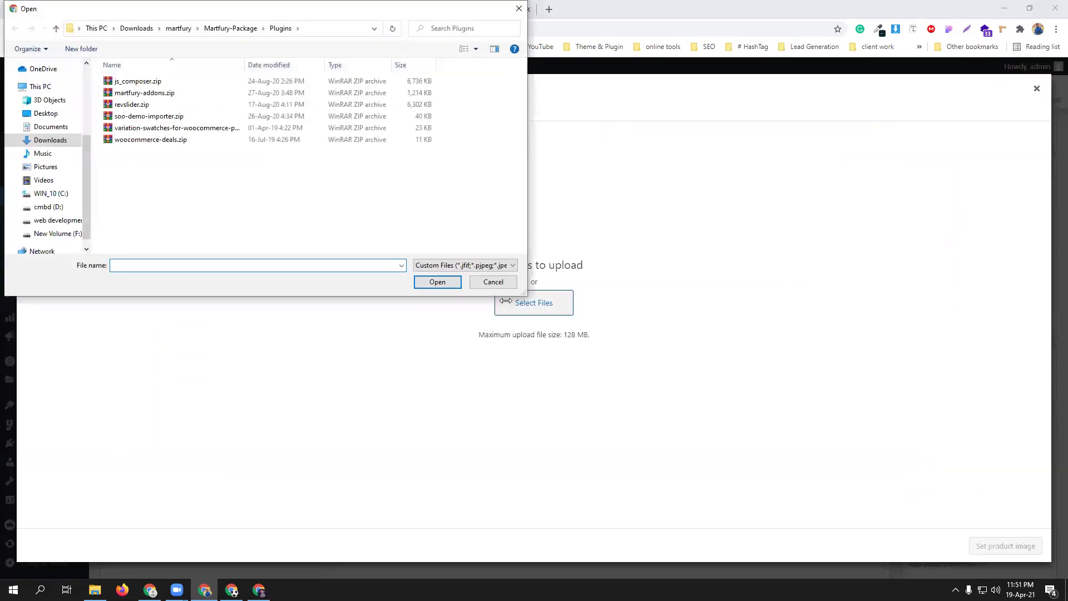
{"action": "left_click", "coordinate": [46, 113]}
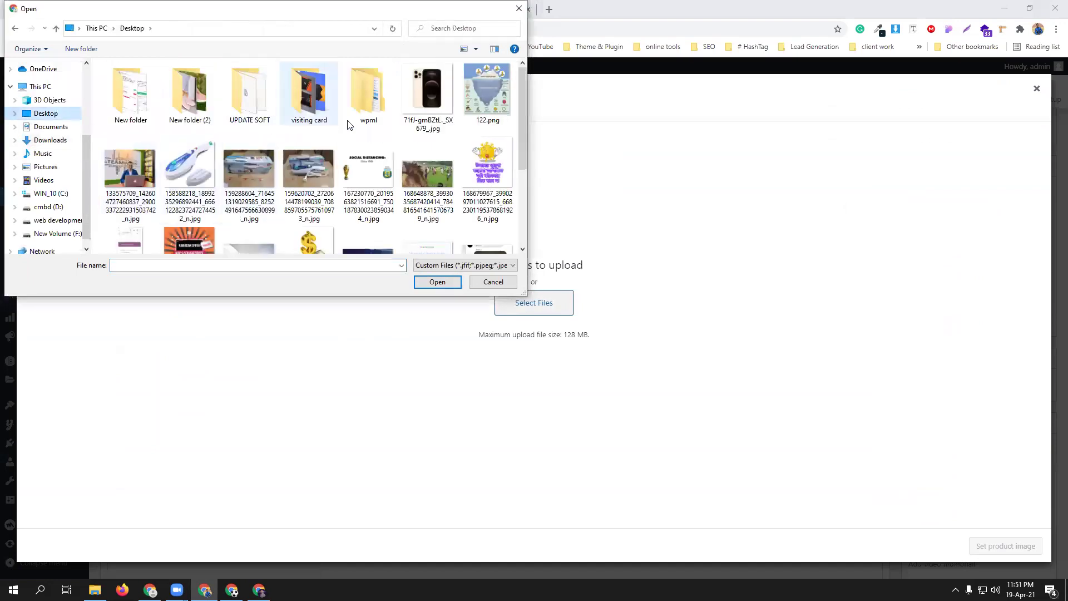
{"action": "double_click", "coordinate": [188, 107]}
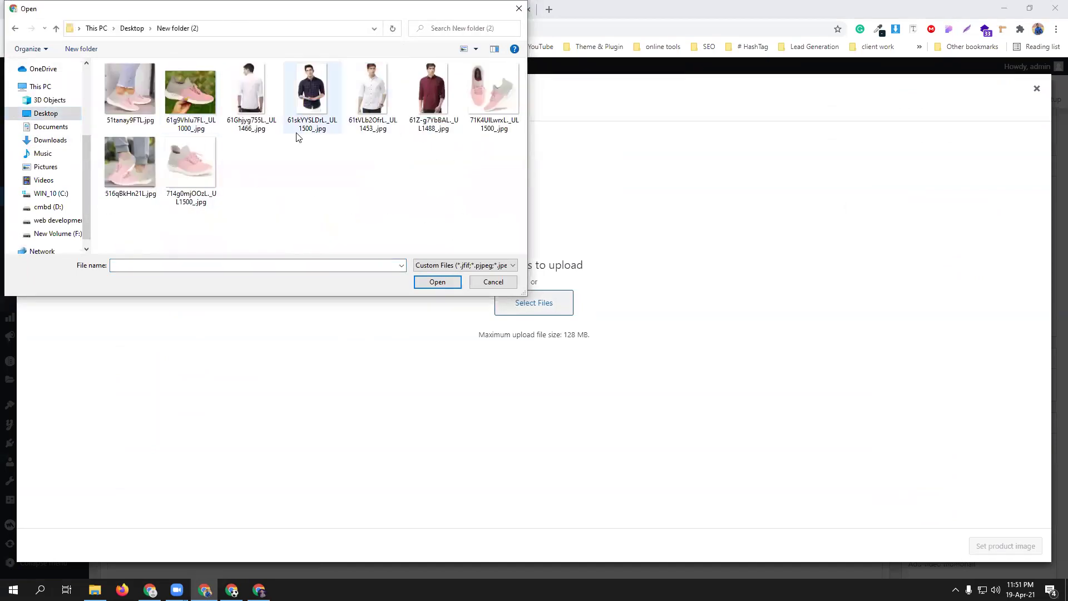
{"action": "left_click", "coordinate": [490, 103]}
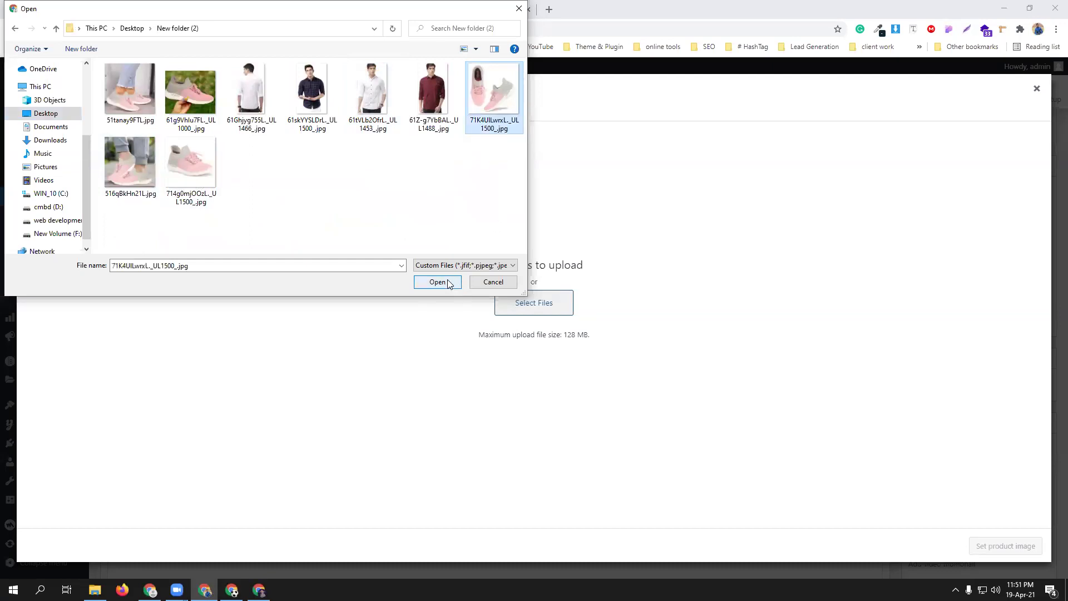
{"action": "left_click", "coordinate": [440, 282]}
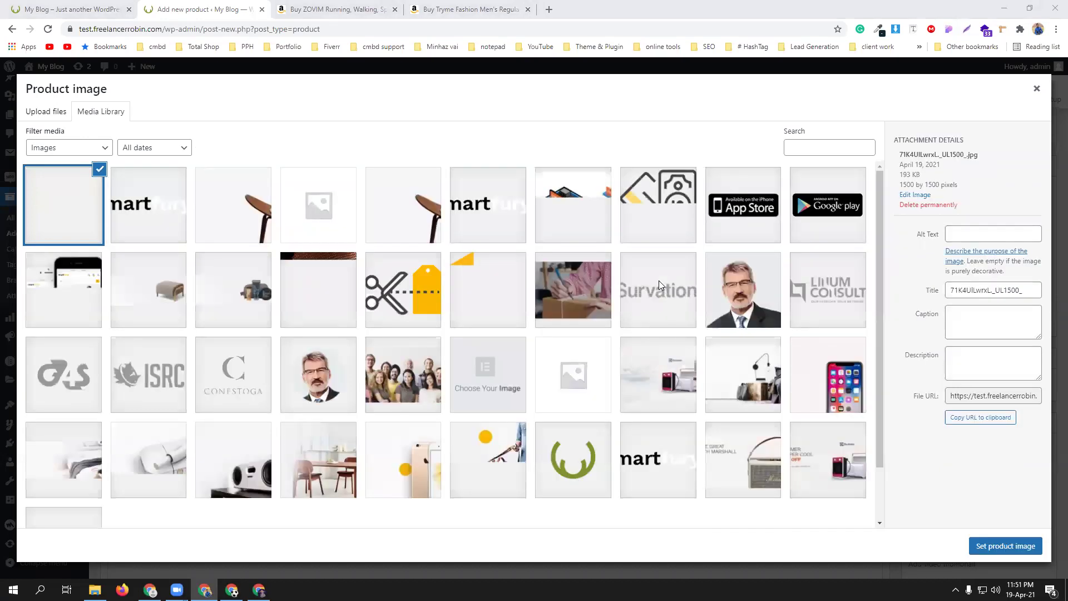
{"action": "left_click", "coordinate": [1001, 550]}
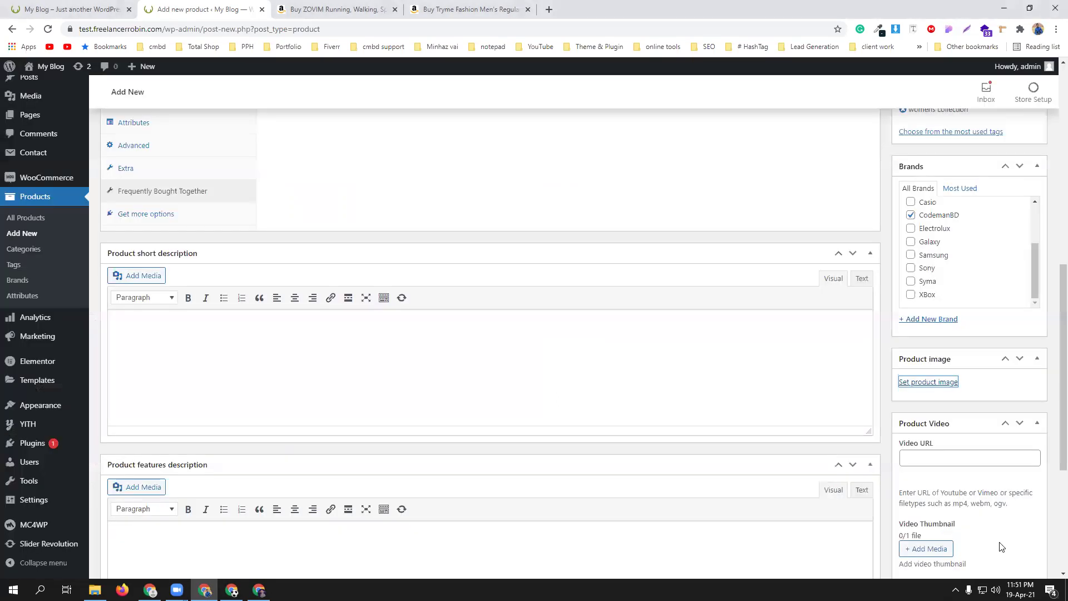
{"action": "scroll", "coordinate": [839, 463], "scroll_direction": "down", "scroll_amount": 5}
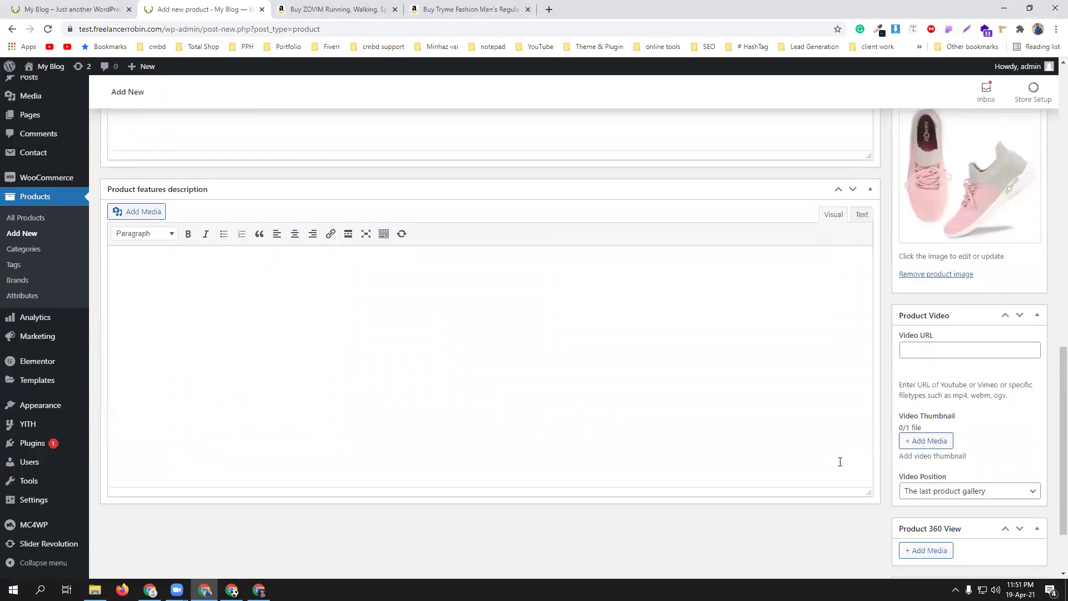
{"action": "scroll", "coordinate": [841, 464], "scroll_direction": "down", "scroll_amount": 1}
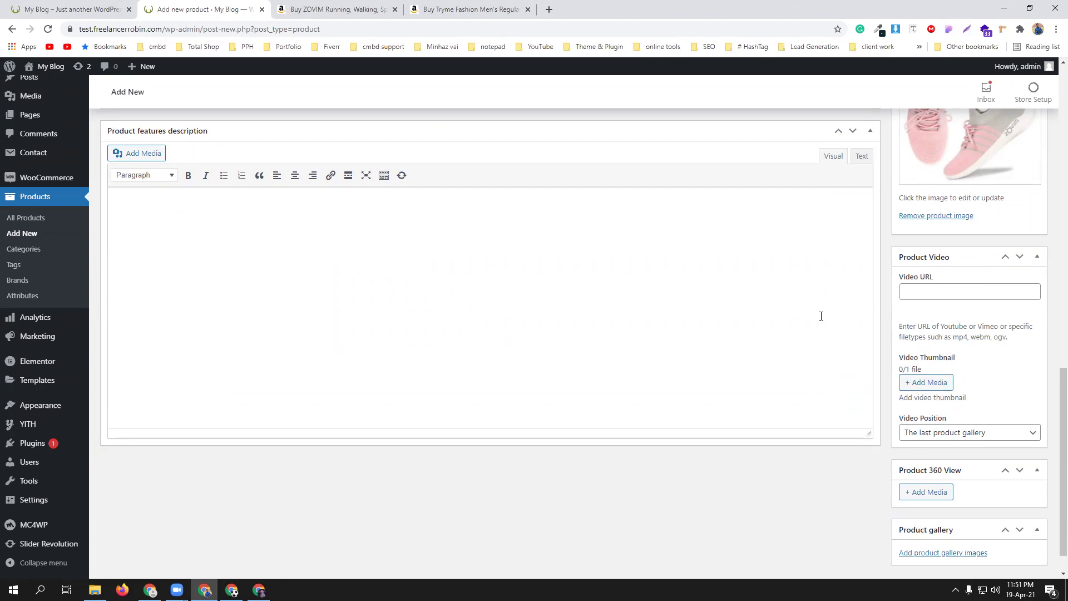
{"action": "scroll", "coordinate": [978, 369], "scroll_direction": "up", "scroll_amount": 8}
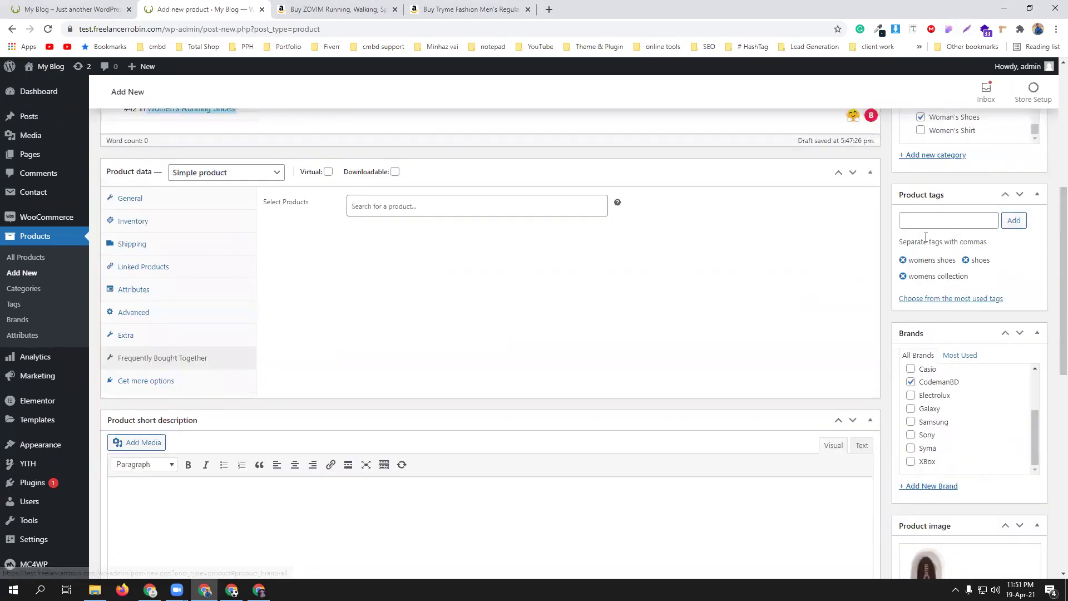
{"action": "scroll", "coordinate": [967, 416], "scroll_direction": "down", "scroll_amount": 7}
{"action": "scroll", "coordinate": [967, 417], "scroll_direction": "down", "scroll_amount": 3}
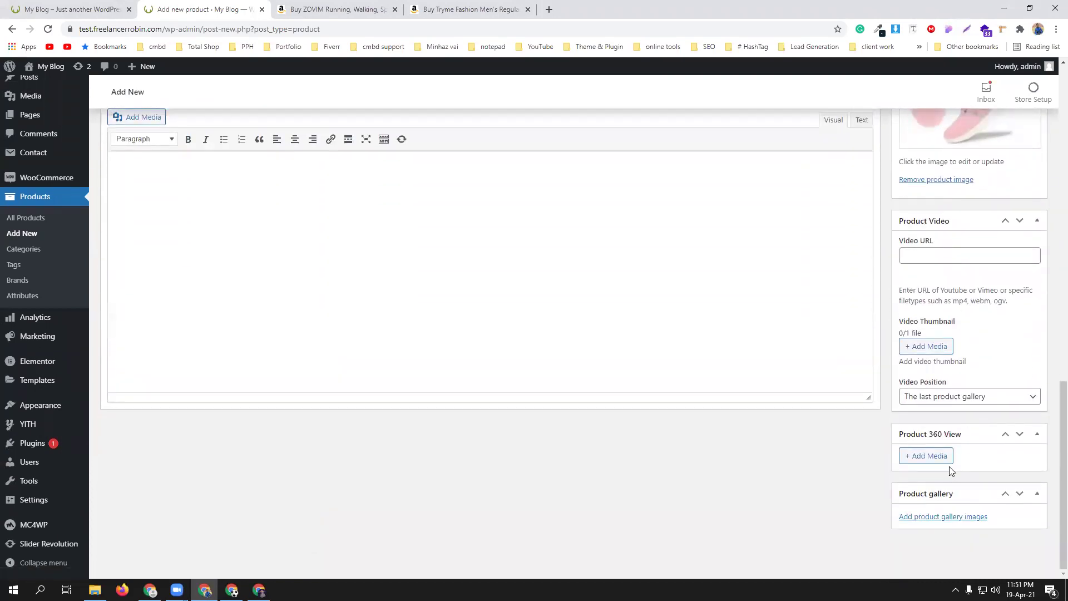
- Upload four pink shoe photos from New folder (2) into the product gallery
{"action": "left_click", "coordinate": [939, 517]}
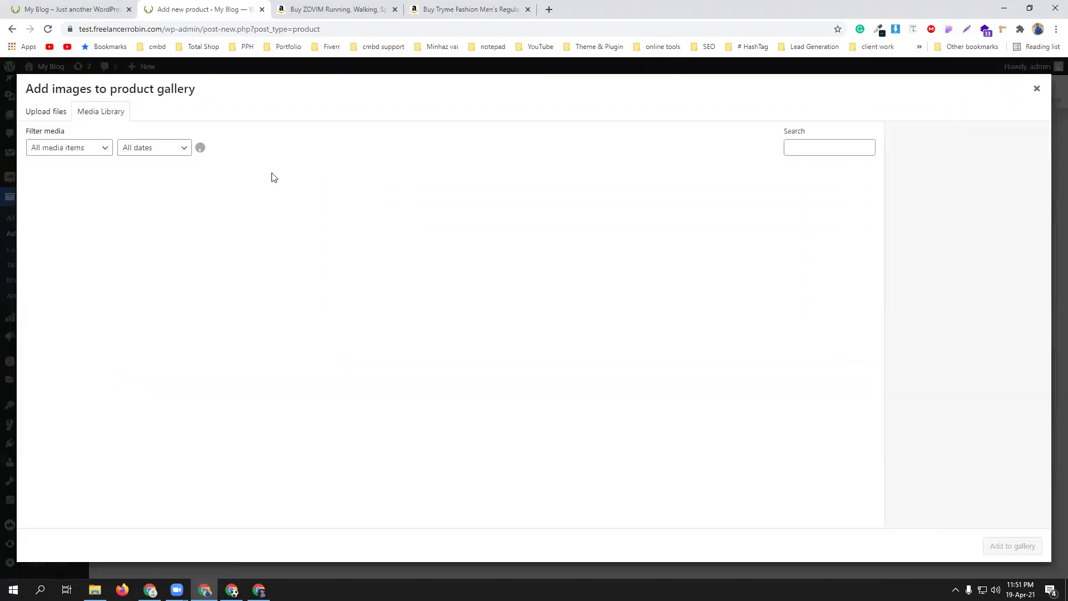
{"action": "left_click", "coordinate": [33, 111]}
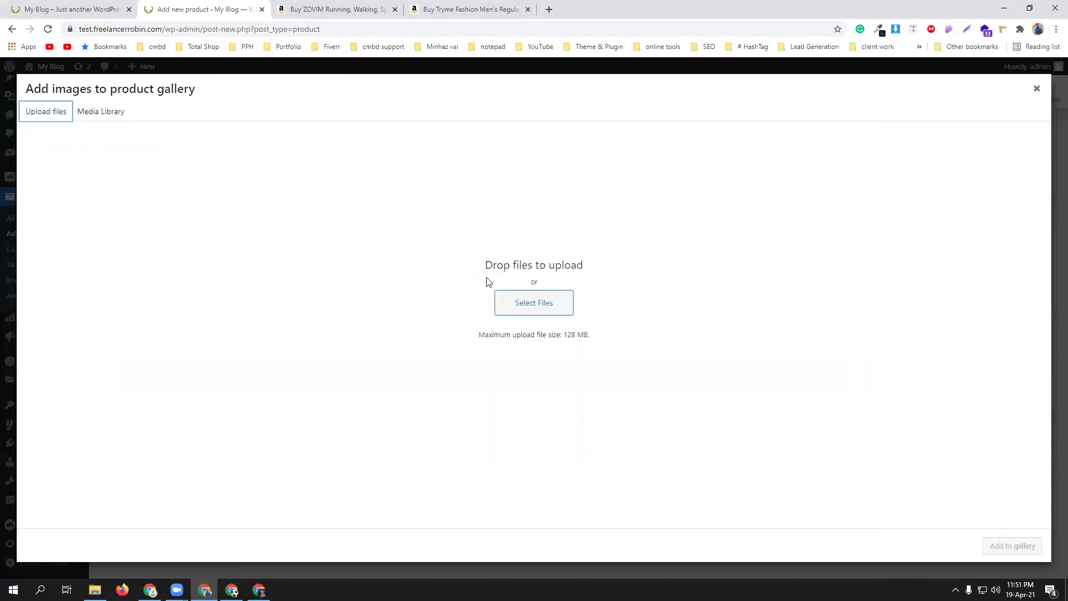
{"action": "left_click", "coordinate": [511, 298]}
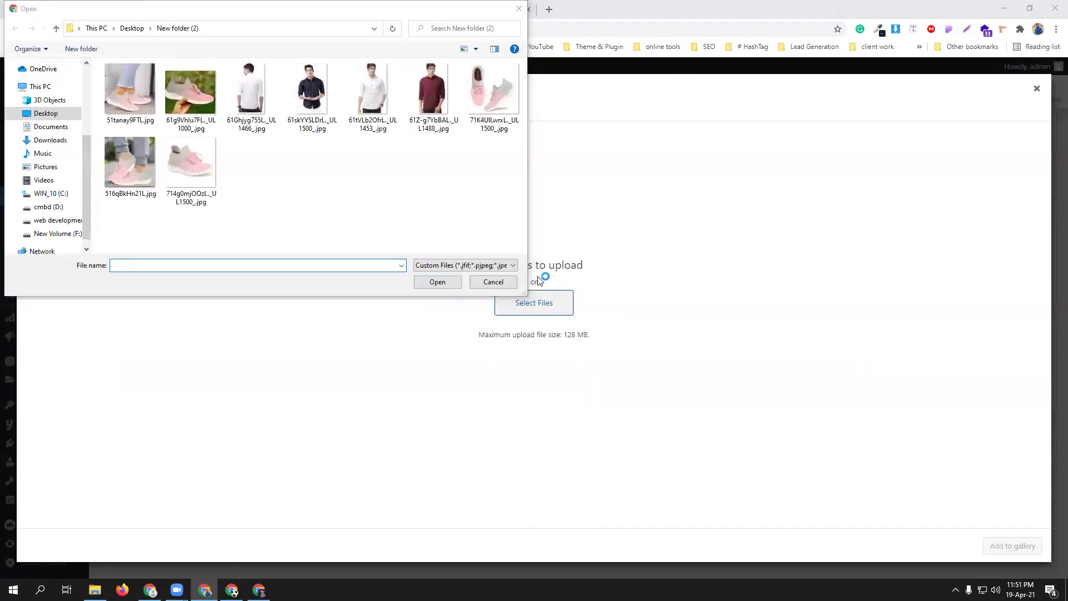
{"action": "left_click_drag", "start_coordinate": [105, 217], "coordinate": [185, 97]}
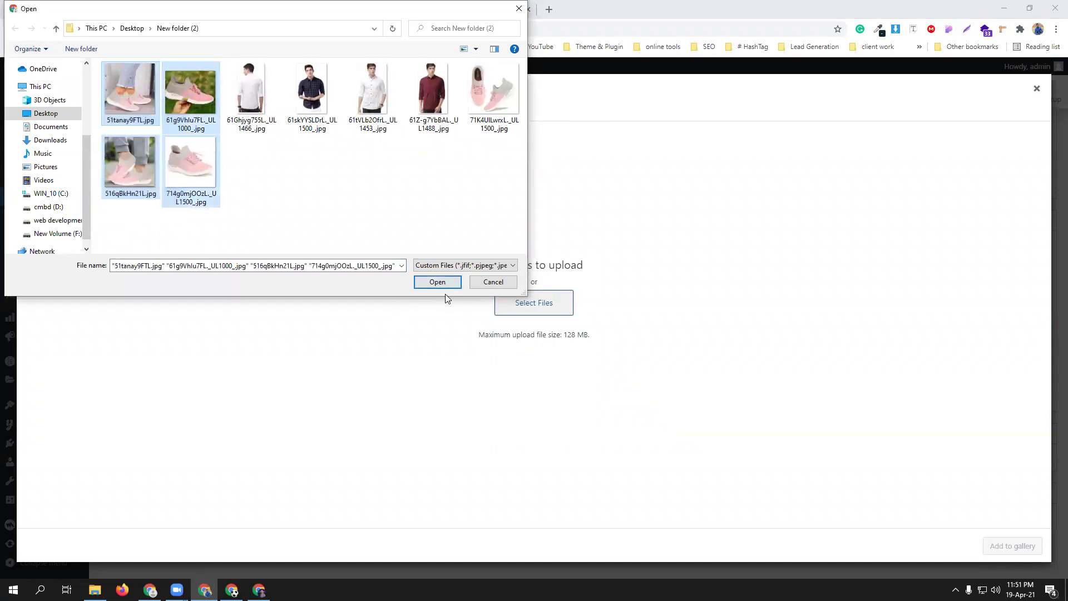
{"action": "left_click", "coordinate": [437, 283]}
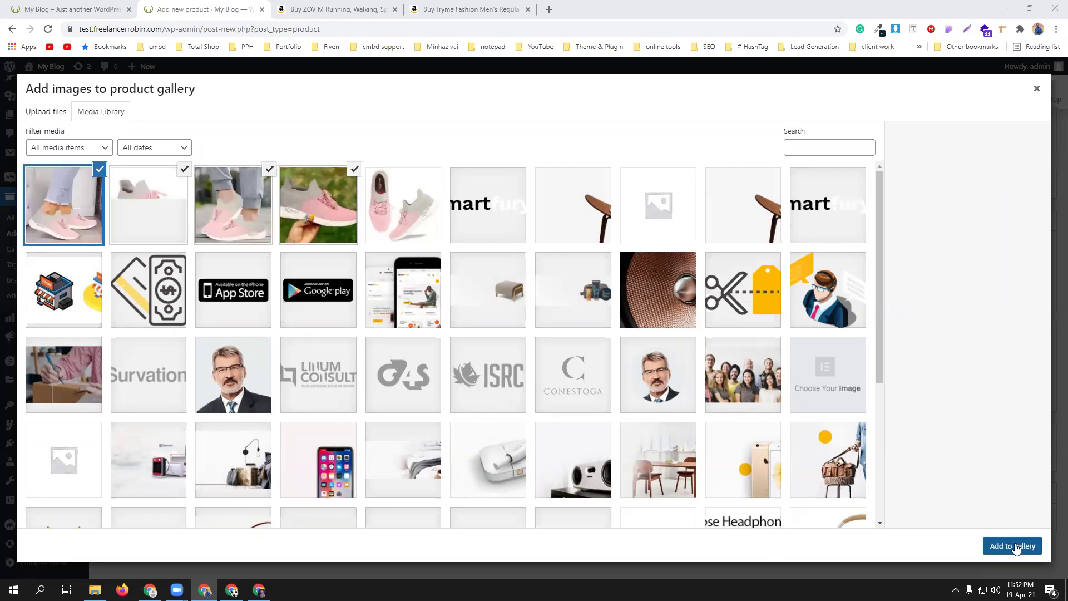
{"action": "left_click", "coordinate": [1014, 546]}
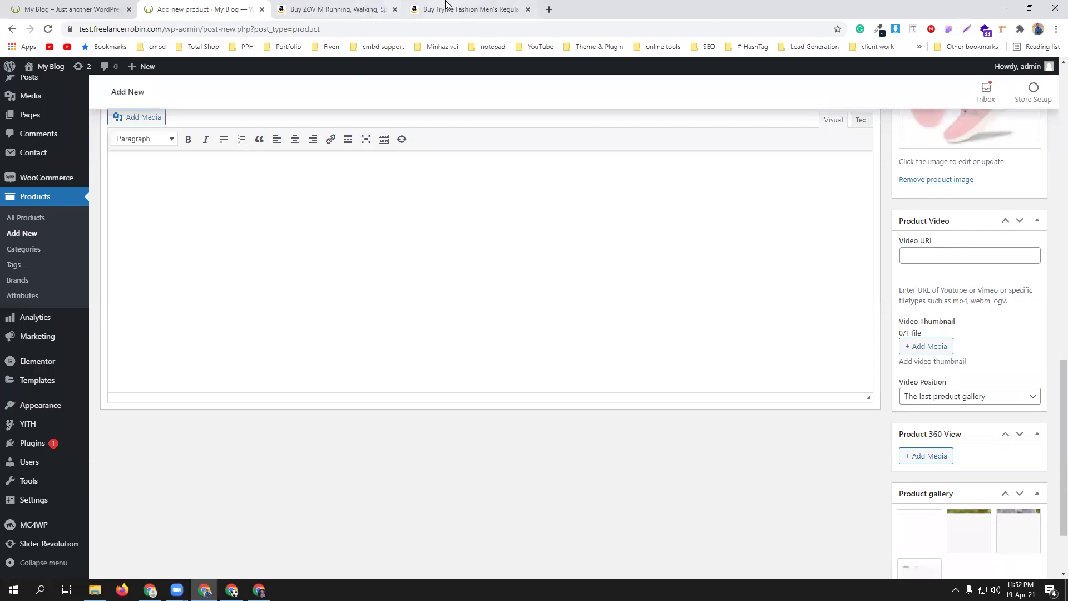
{"action": "left_click", "coordinate": [445, 7]}
{"action": "left_click", "coordinate": [348, 7]}
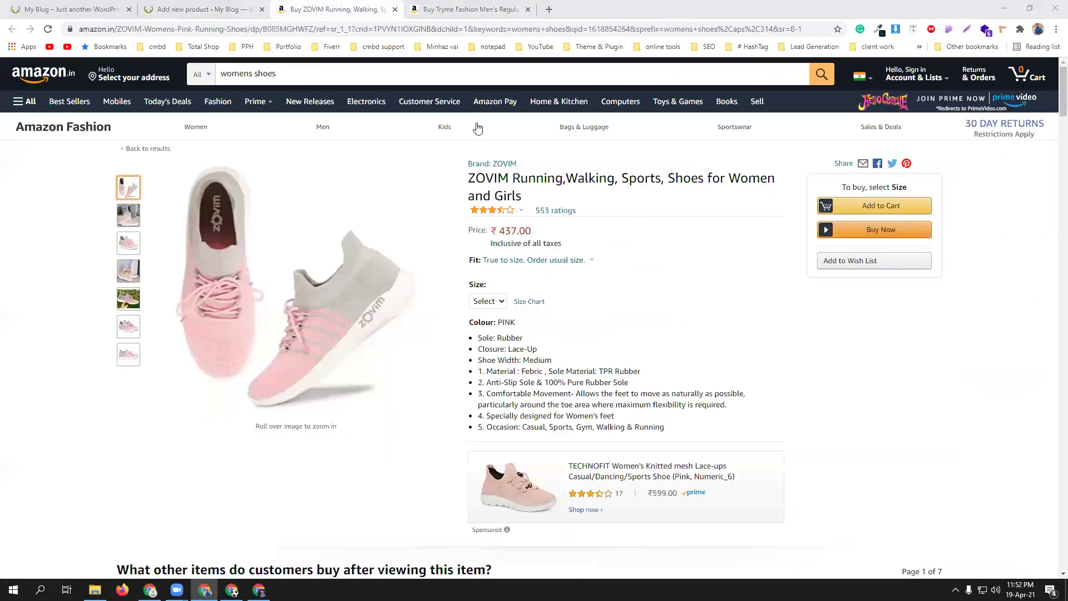
{"action": "mouse_move", "coordinate": [474, 336]}
{"action": "left_mouse_down"}
{"action": "mouse_move", "coordinate": [677, 392]}
{"action": "mouse_move", "coordinate": [695, 423]}
{"action": "mouse_move", "coordinate": [684, 433]}
{"action": "mouse_move", "coordinate": [463, 330]}
{"action": "left_mouse_up"}
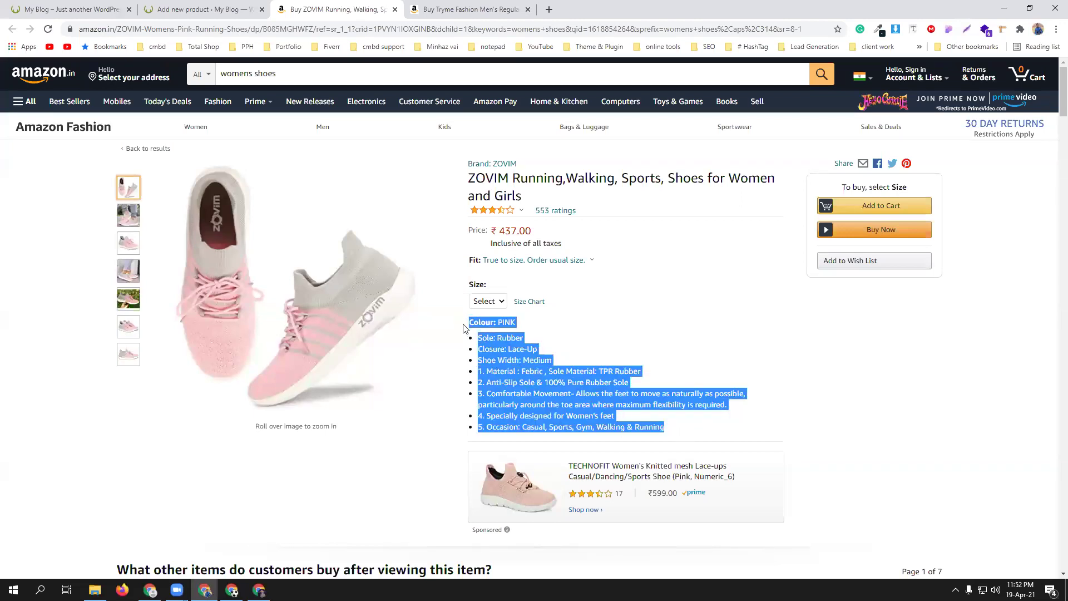
{"action": "left_click", "coordinate": [200, 9]}
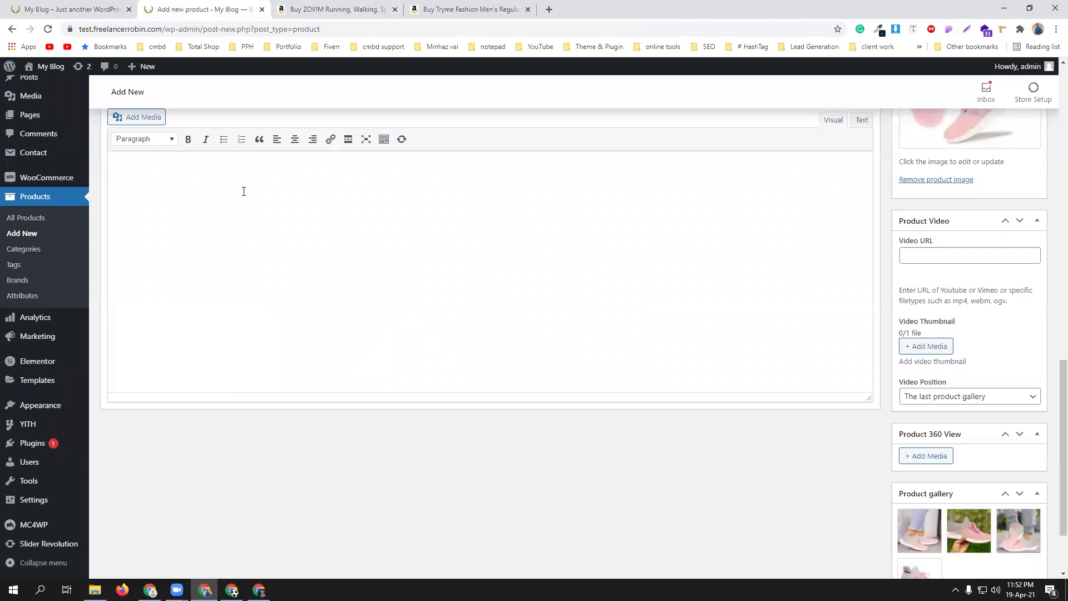
{"action": "scroll", "coordinate": [361, 290], "scroll_direction": "up", "scroll_amount": 6}
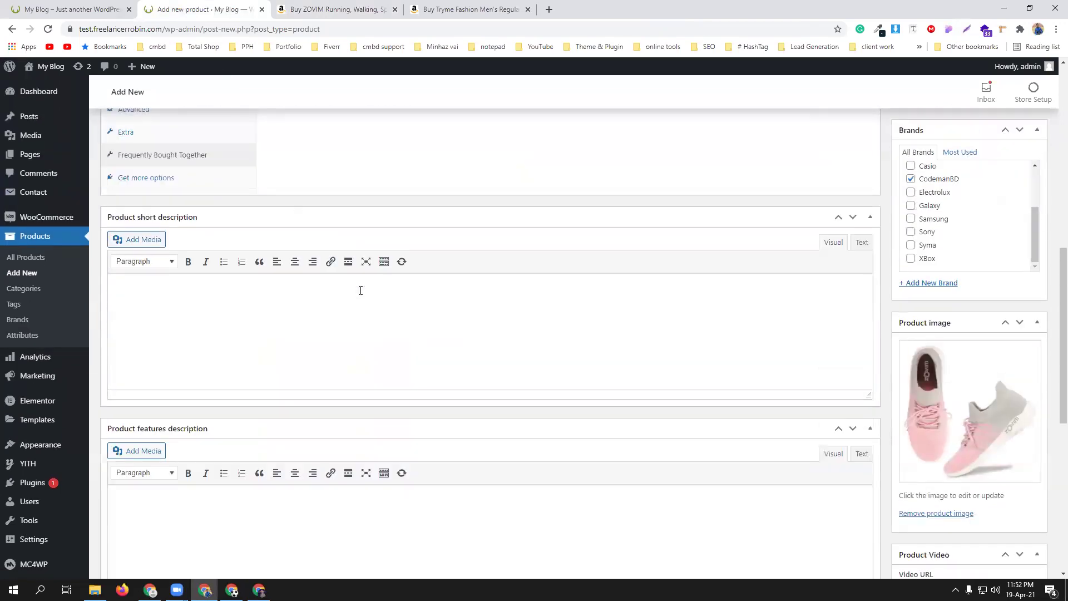
{"action": "key", "text": "ctrl+v"}
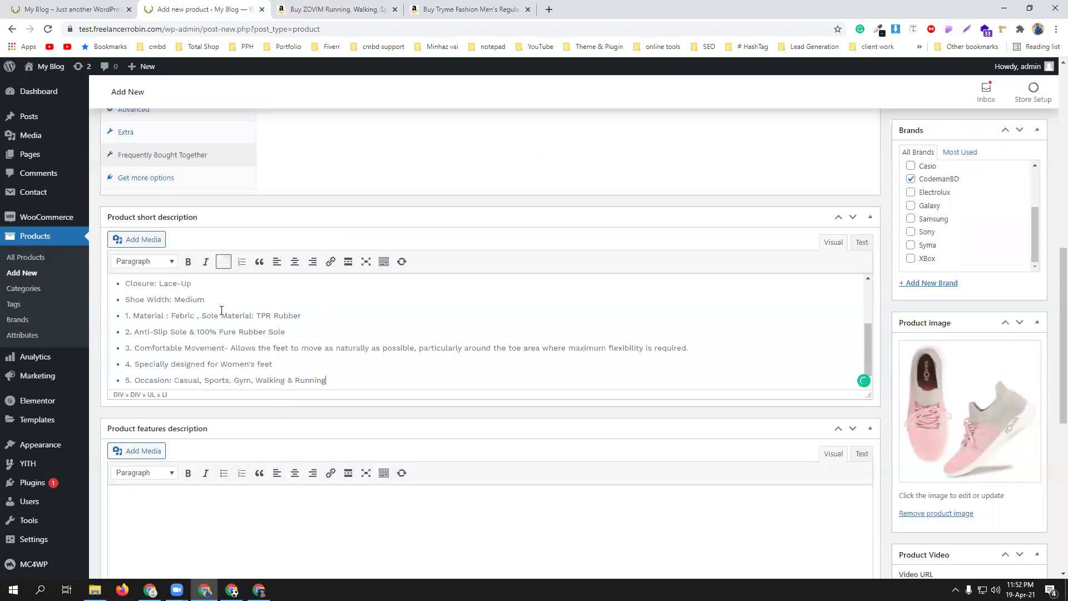
{"action": "scroll", "coordinate": [379, 348], "scroll_direction": "up", "scroll_amount": 3}
{"action": "scroll", "coordinate": [534, 346], "scroll_direction": "down", "scroll_amount": 3}
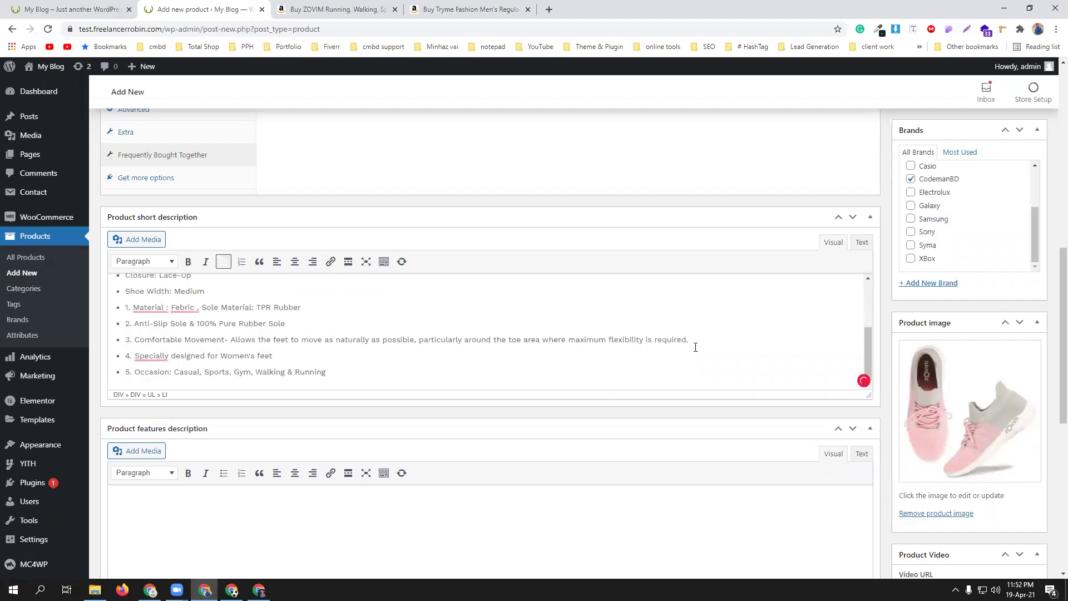
{"action": "scroll", "coordinate": [954, 389], "scroll_direction": "down", "scroll_amount": 7}
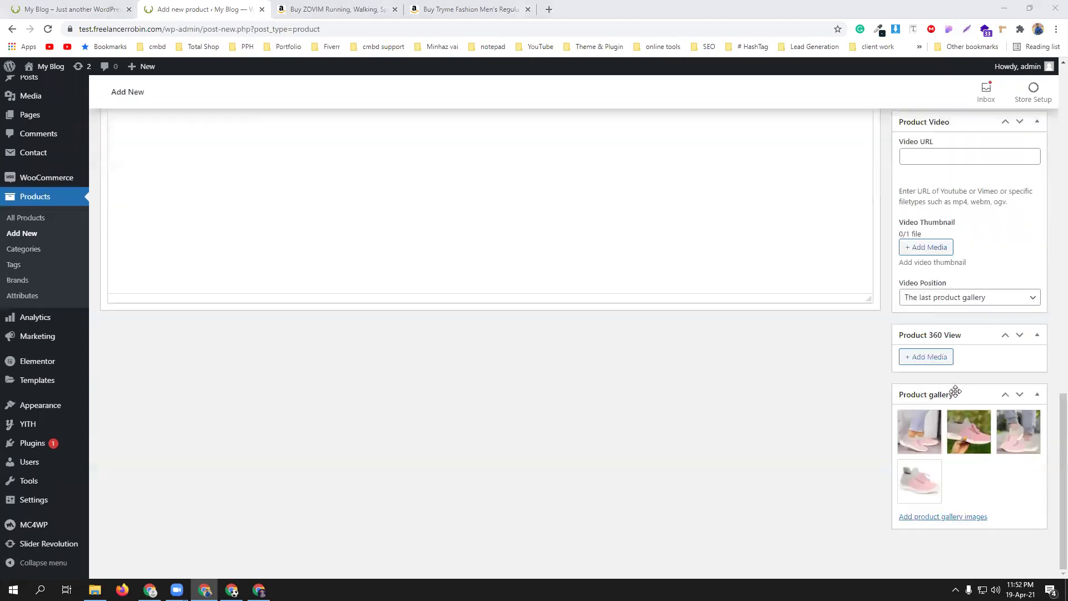
{"action": "scroll", "coordinate": [955, 391], "scroll_direction": "up", "scroll_amount": 13}
{"action": "scroll", "coordinate": [656, 352], "scroll_direction": "up", "scroll_amount": 4}
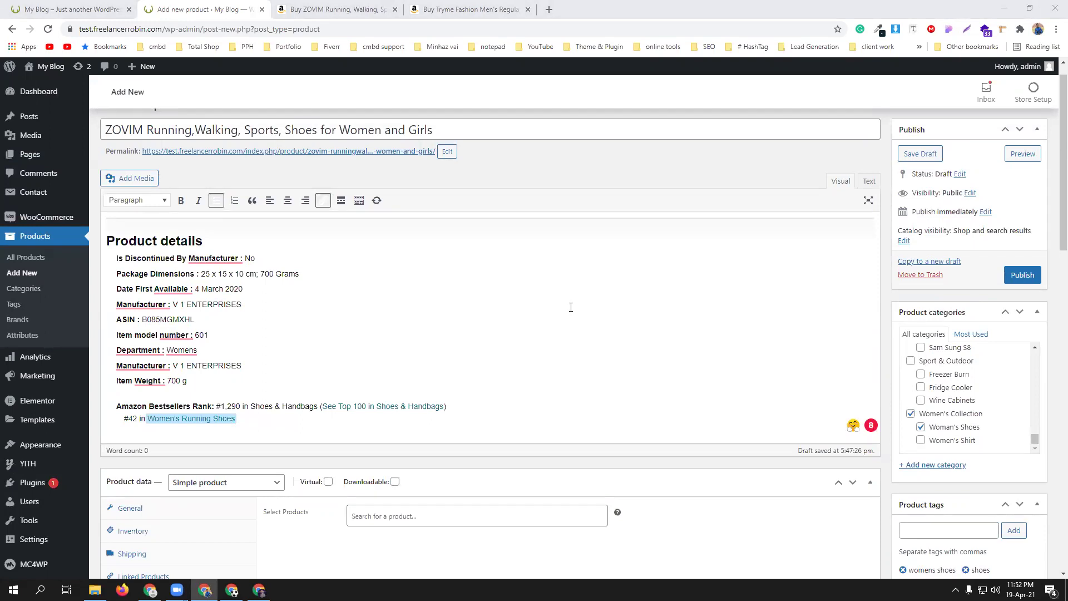
- Publish the ZOVIM shoe product and browse its gallery photos on the live store page
{"action": "left_click", "coordinate": [1026, 279]}
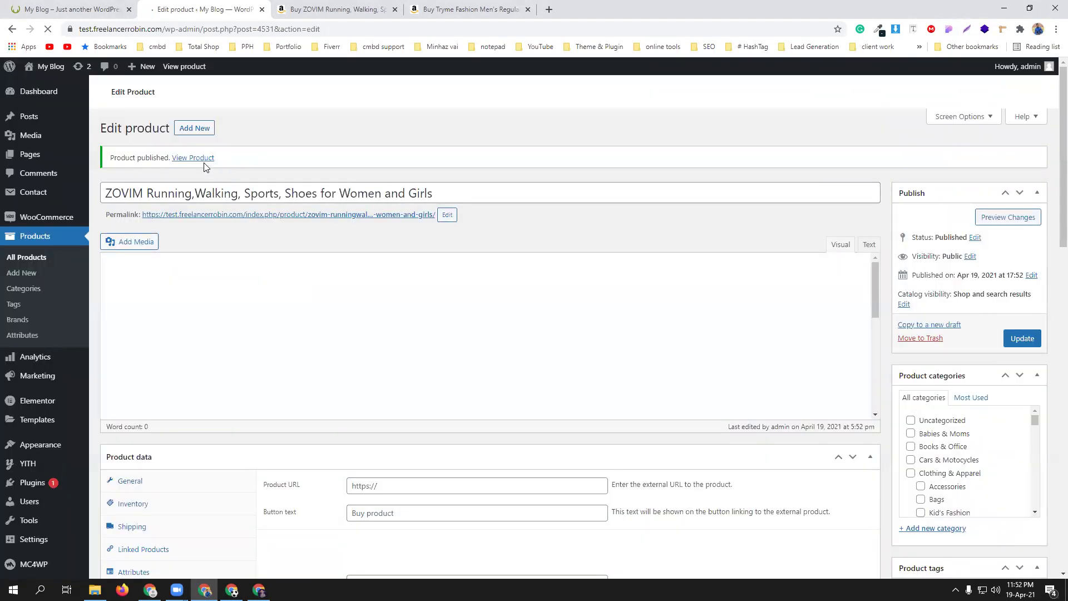
{"action": "left_click", "coordinate": [195, 160]}
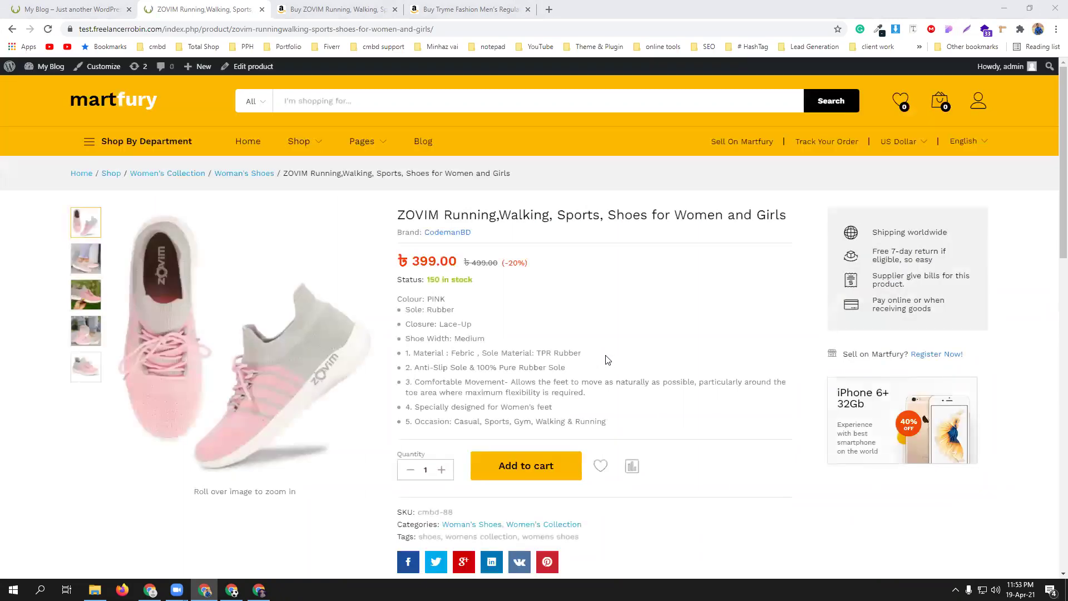
{"action": "left_click", "coordinate": [96, 322]}
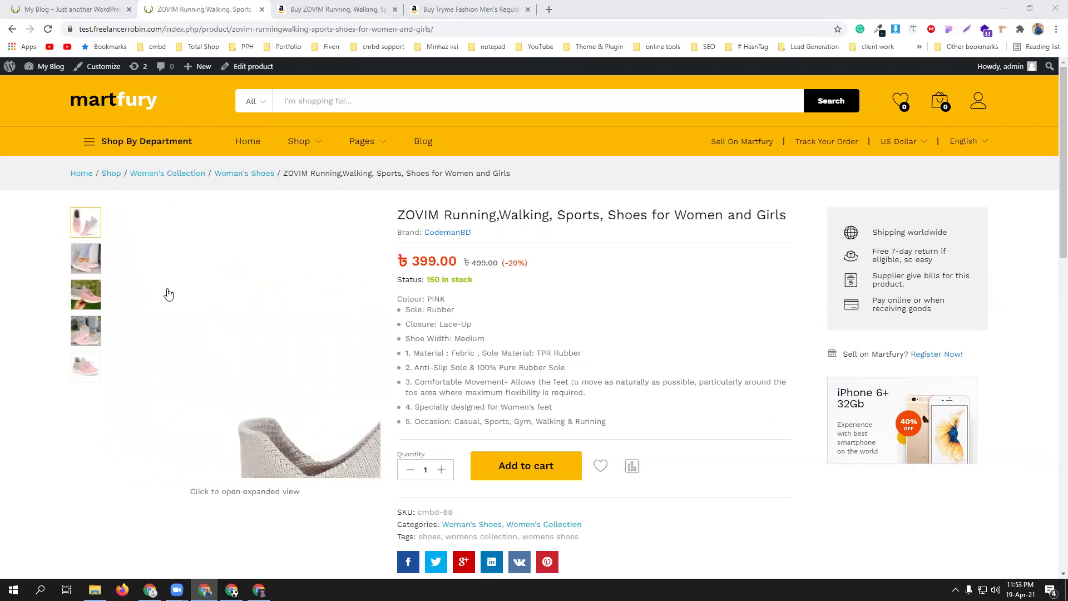
{"action": "left_click", "coordinate": [82, 265]}
{"action": "left_click", "coordinate": [87, 294]}
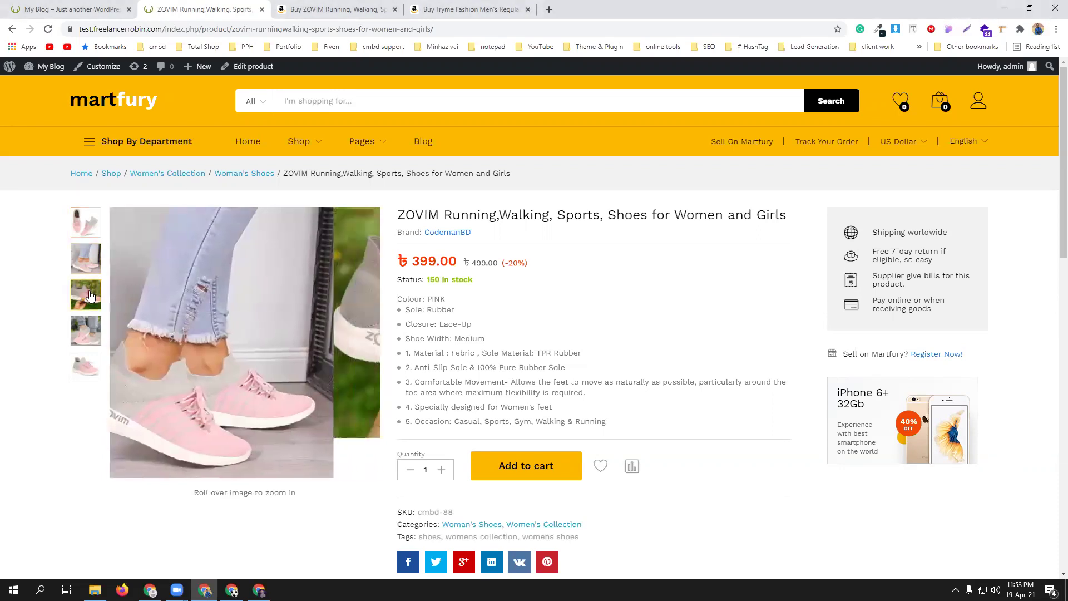
{"action": "left_click", "coordinate": [92, 329]}
{"action": "left_click", "coordinate": [86, 366]}
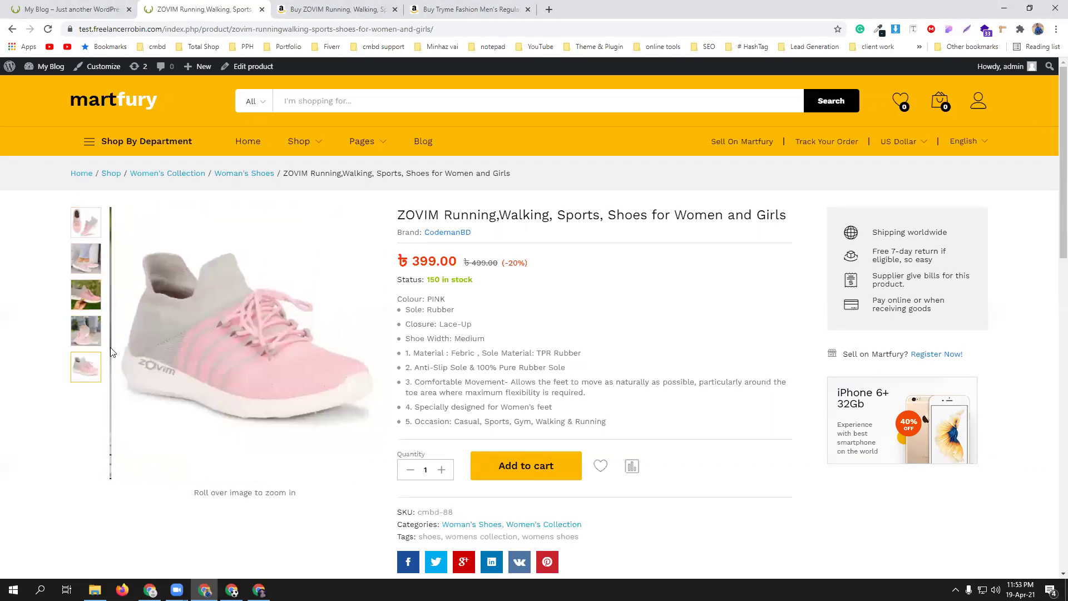
- Scroll the storefront product page and open its Reviews tab
{"action": "scroll", "coordinate": [742, 395], "scroll_direction": "down", "scroll_amount": 3}
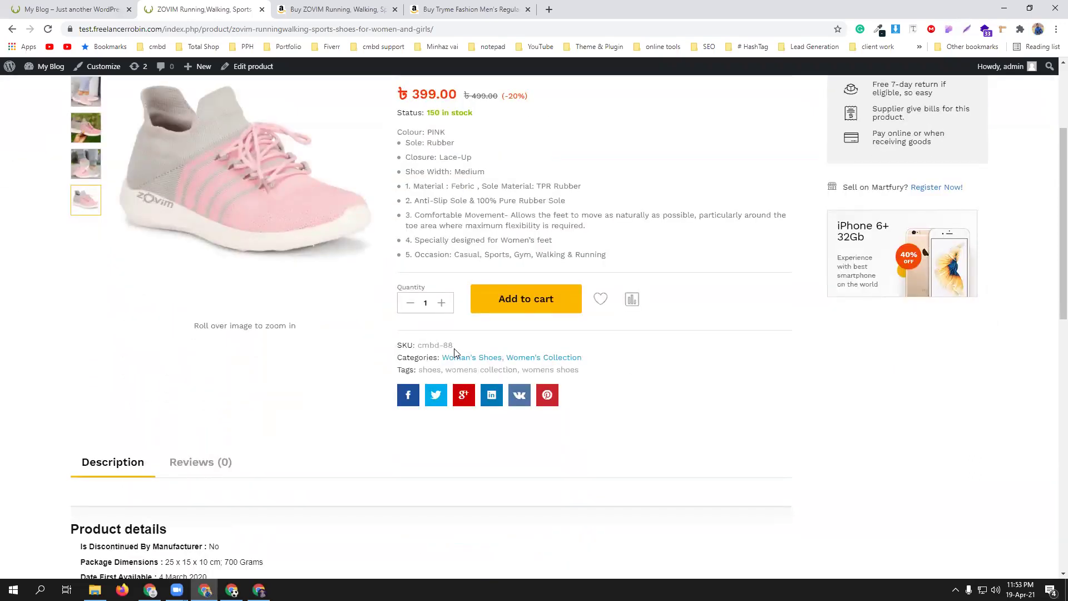
{"action": "scroll", "coordinate": [622, 377], "scroll_direction": "down", "scroll_amount": 5}
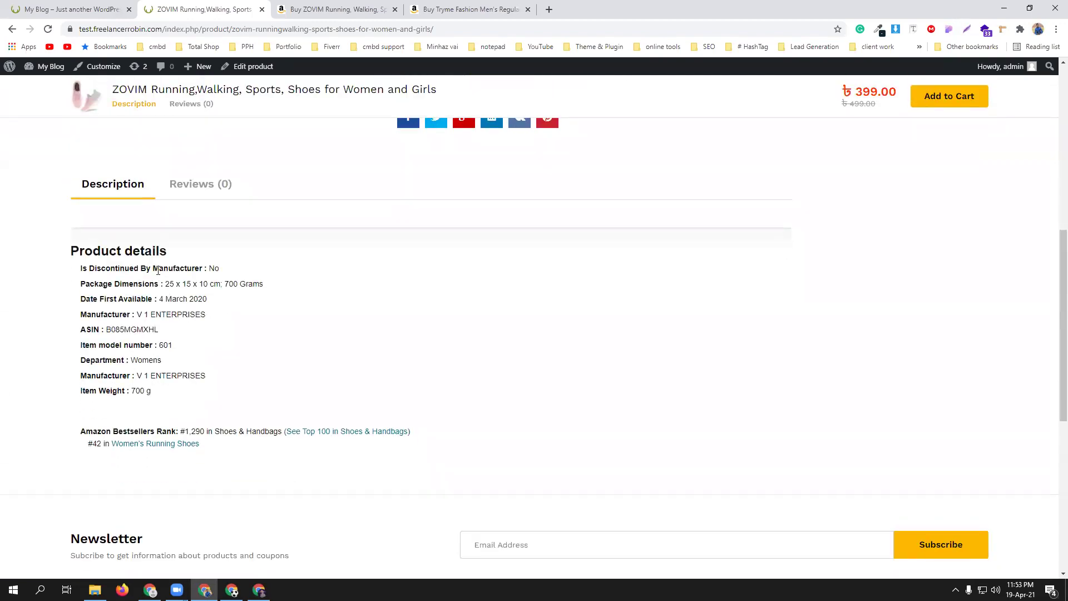
{"action": "scroll", "coordinate": [167, 278], "scroll_direction": "down", "scroll_amount": 2}
{"action": "scroll", "coordinate": [217, 301], "scroll_direction": "up", "scroll_amount": 6}
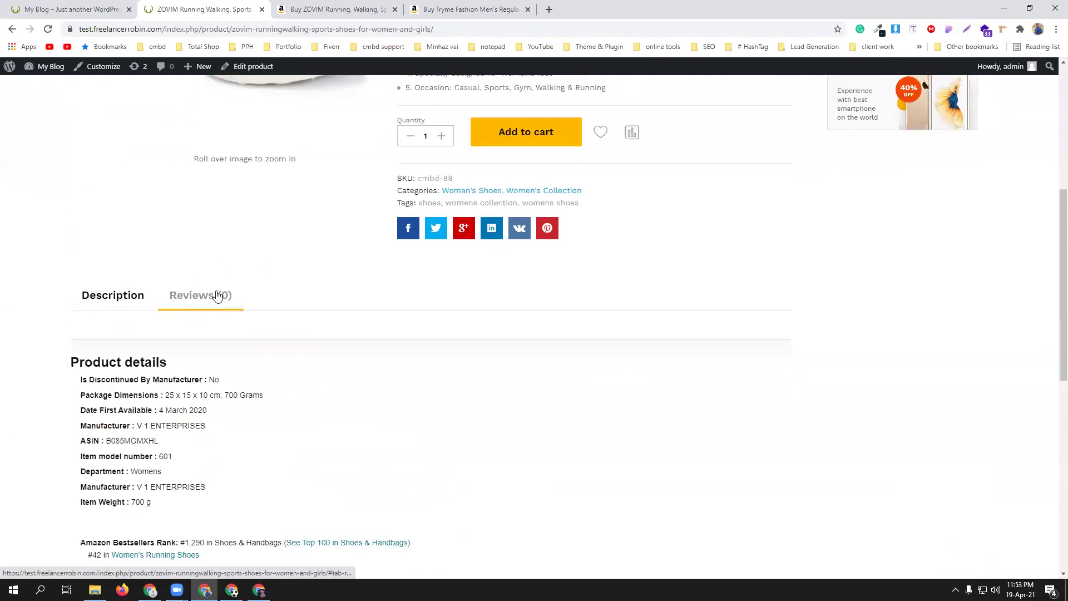
{"action": "left_click", "coordinate": [199, 296]}
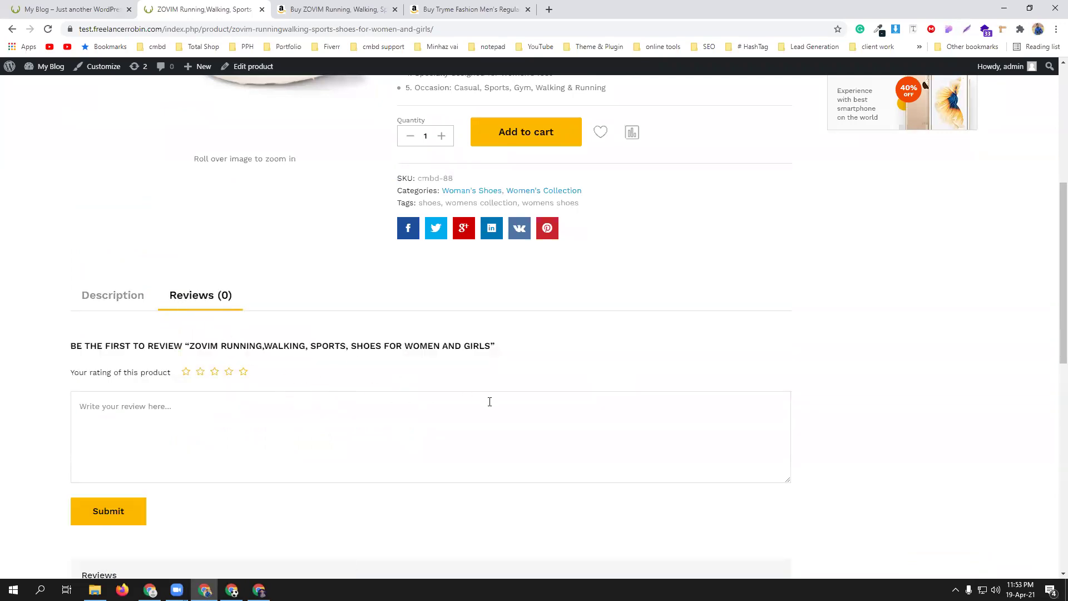
{"action": "scroll", "coordinate": [583, 442], "scroll_direction": "up", "scroll_amount": 6}
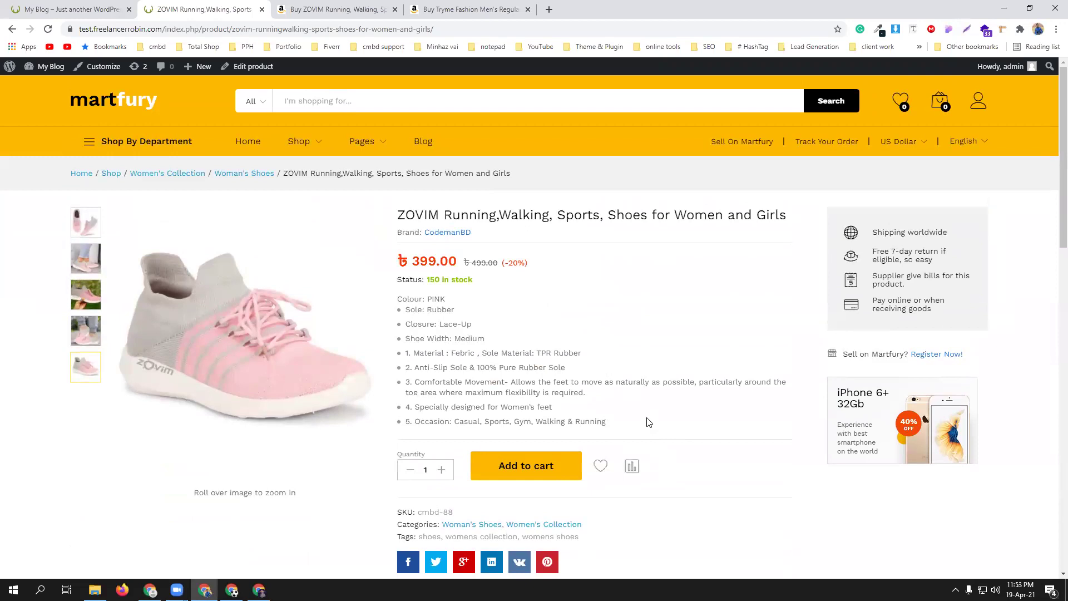
{"action": "scroll", "coordinate": [612, 395], "scroll_direction": "down", "scroll_amount": 2}
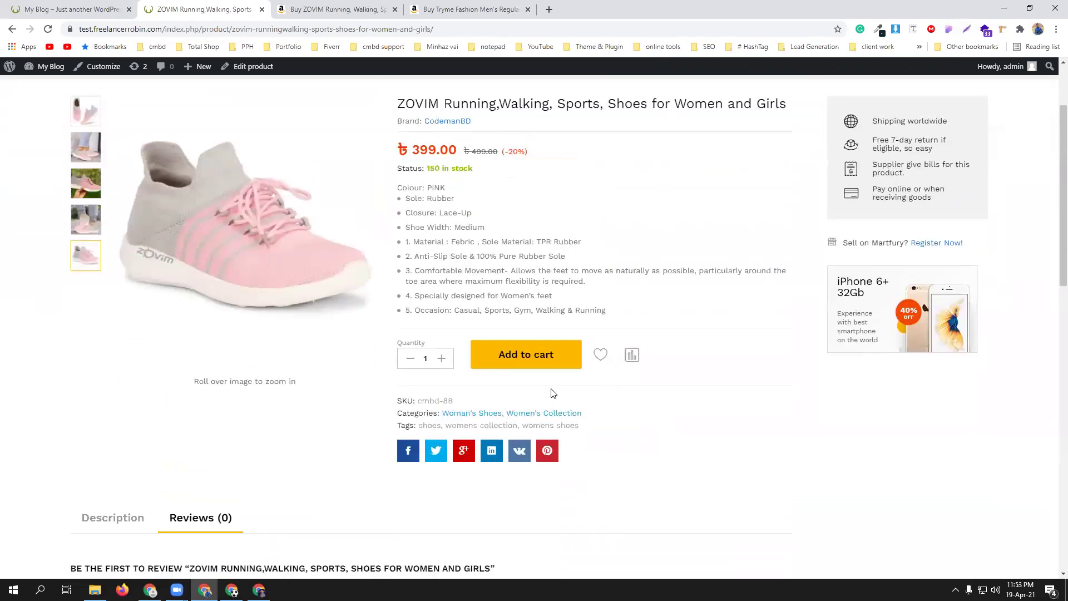
{"action": "scroll", "coordinate": [553, 393], "scroll_direction": "up", "scroll_amount": 2}
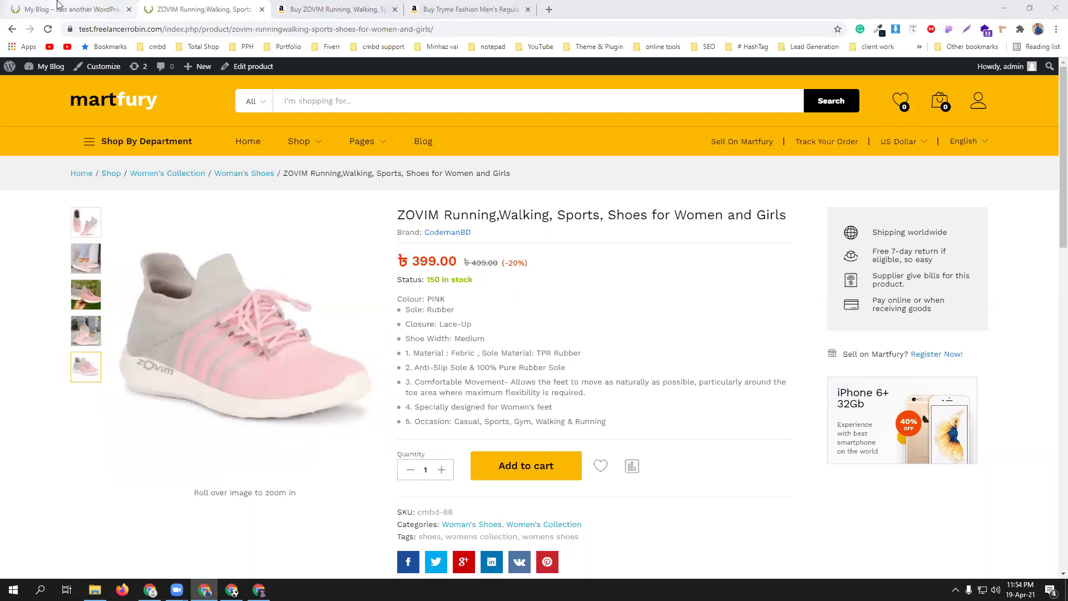
- Start a new product named with the Amazon title Tryme Fashion Men's Regular Fit Casual Shirt
{"action": "mouse_move", "coordinate": [45, 66]}
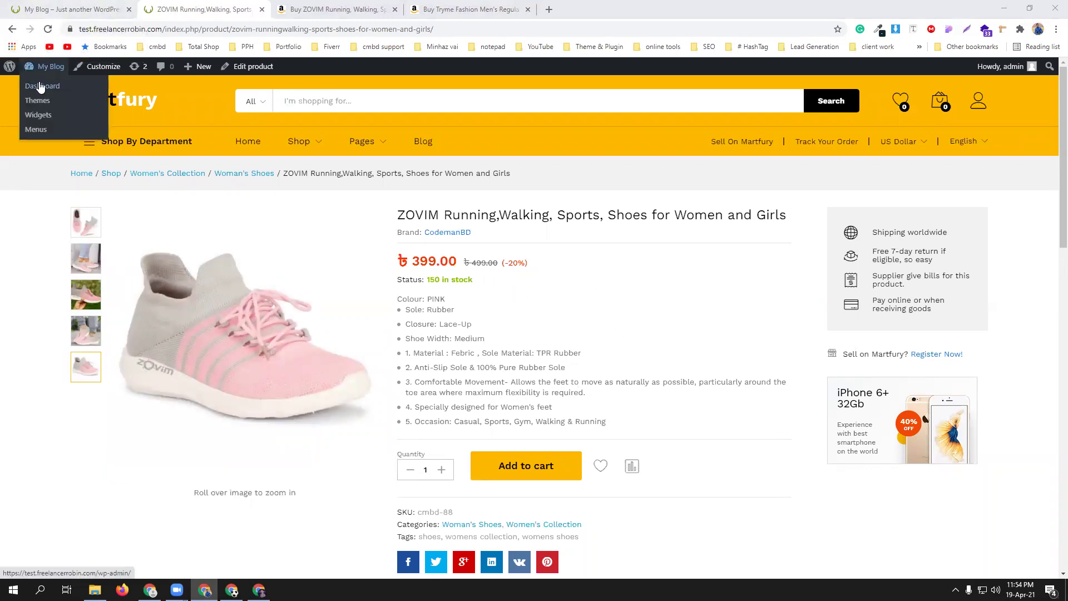
{"action": "left_click", "coordinate": [41, 85]}
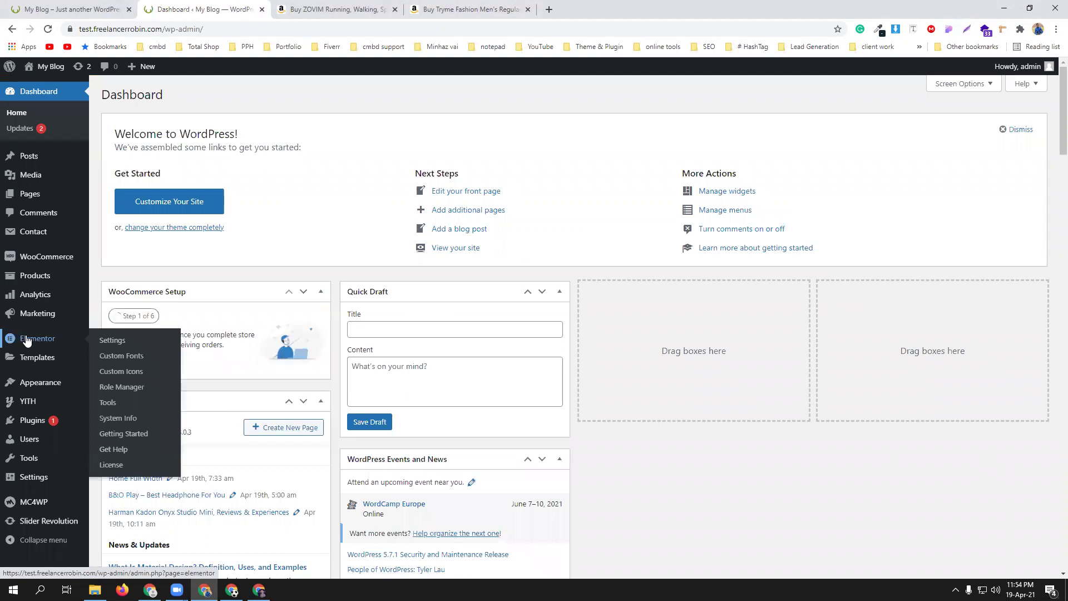
{"action": "mouse_move", "coordinate": [31, 275]}
{"action": "left_click", "coordinate": [123, 294]}
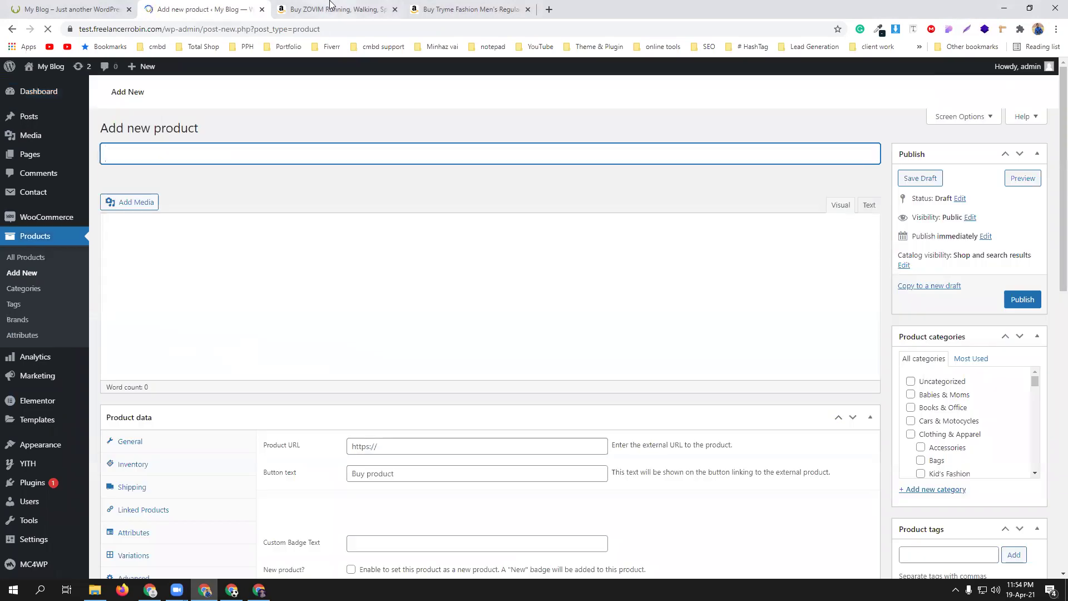
{"action": "left_click", "coordinate": [394, 10]}
{"action": "left_click", "coordinate": [340, 9]}
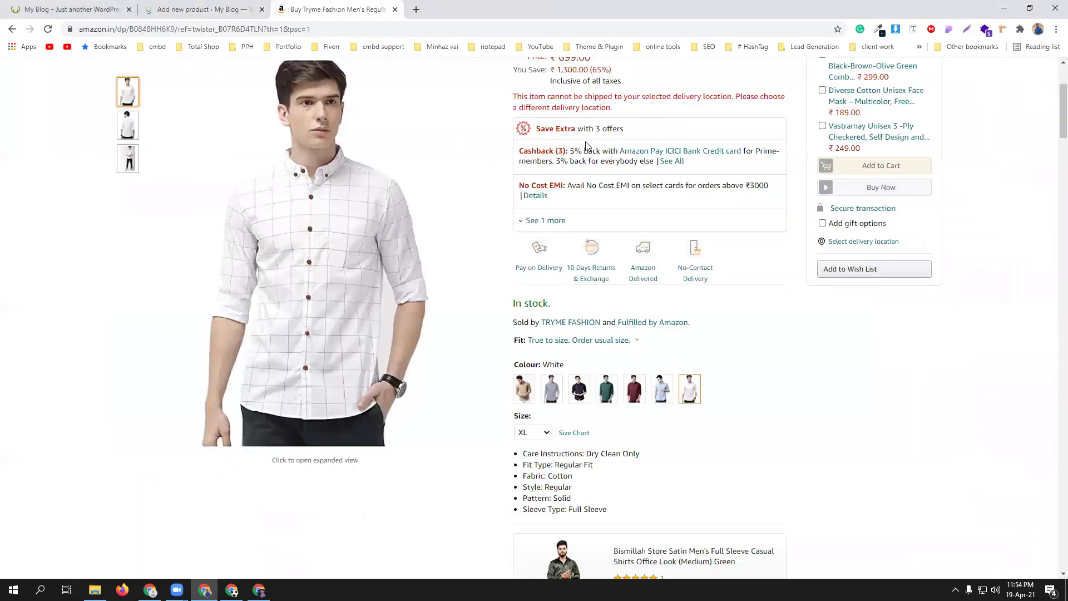
{"action": "triple_click", "coordinate": [578, 175]}
{"action": "key", "text": "ctrl+c"}
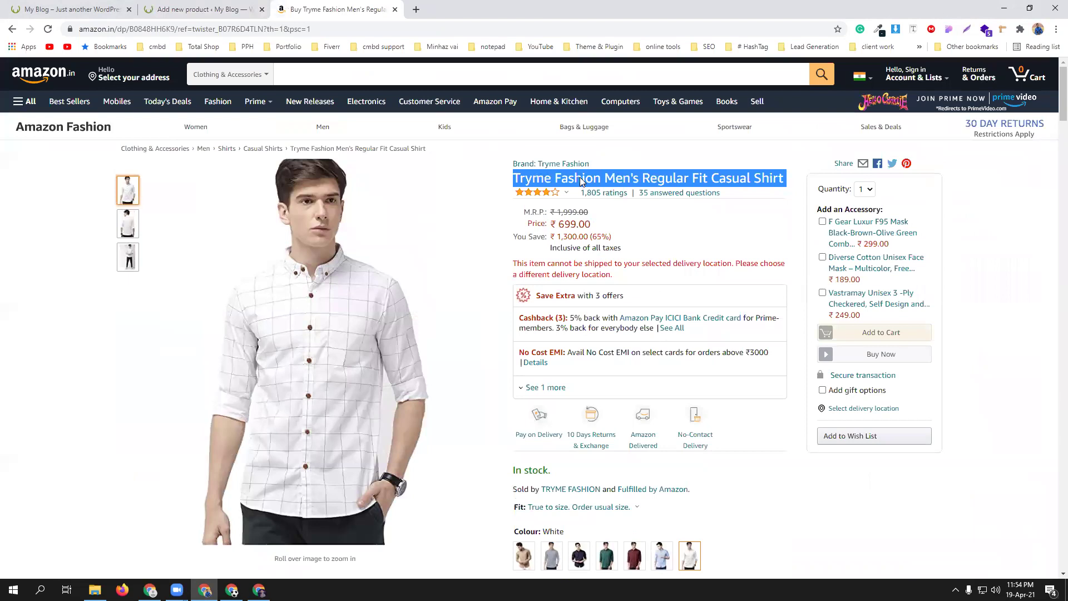
{"action": "left_click", "coordinate": [205, 8]}
{"action": "right_click", "coordinate": [243, 154]}
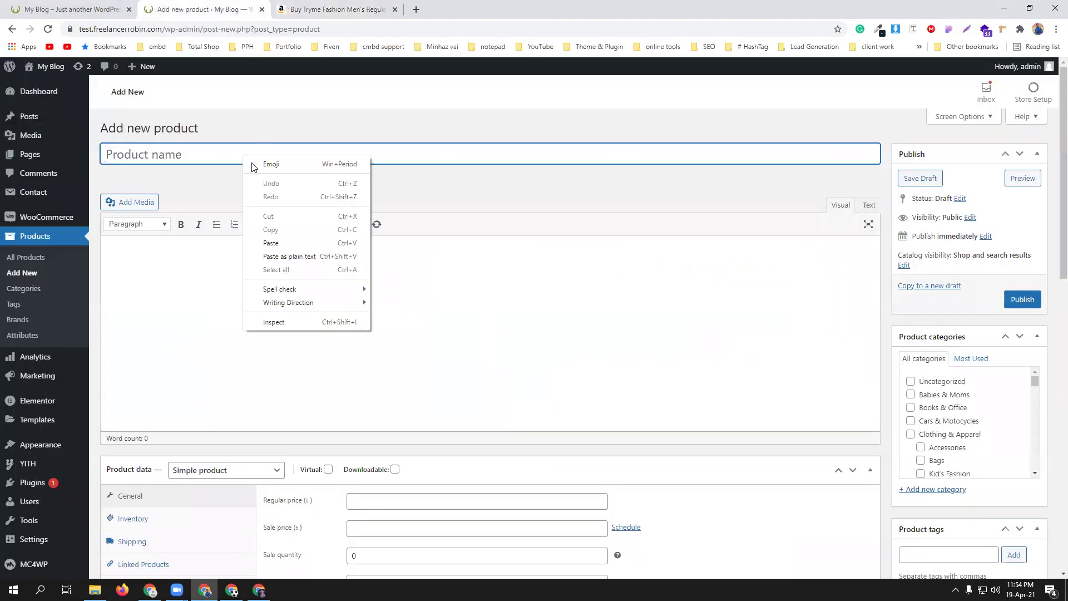
{"action": "left_click", "coordinate": [302, 243]}
- Paste the Amazon price 699.00 into Regular price, then select it for replacement
{"action": "left_click", "coordinate": [339, 10]}
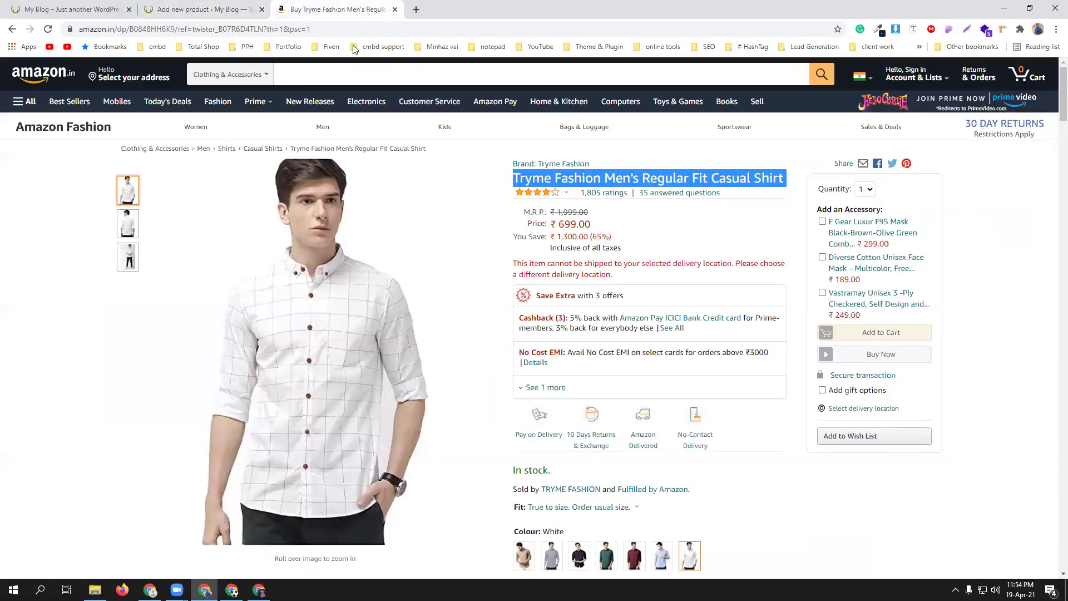
{"action": "double_click", "coordinate": [573, 223]}
{"action": "right_click", "coordinate": [575, 227]}
{"action": "left_click", "coordinate": [589, 231]}
{"action": "left_click", "coordinate": [207, 8]}
{"action": "scroll", "coordinate": [427, 315], "scroll_direction": "down", "scroll_amount": 2}
{"action": "left_click", "coordinate": [398, 391]}
{"action": "right_click", "coordinate": [400, 393]}
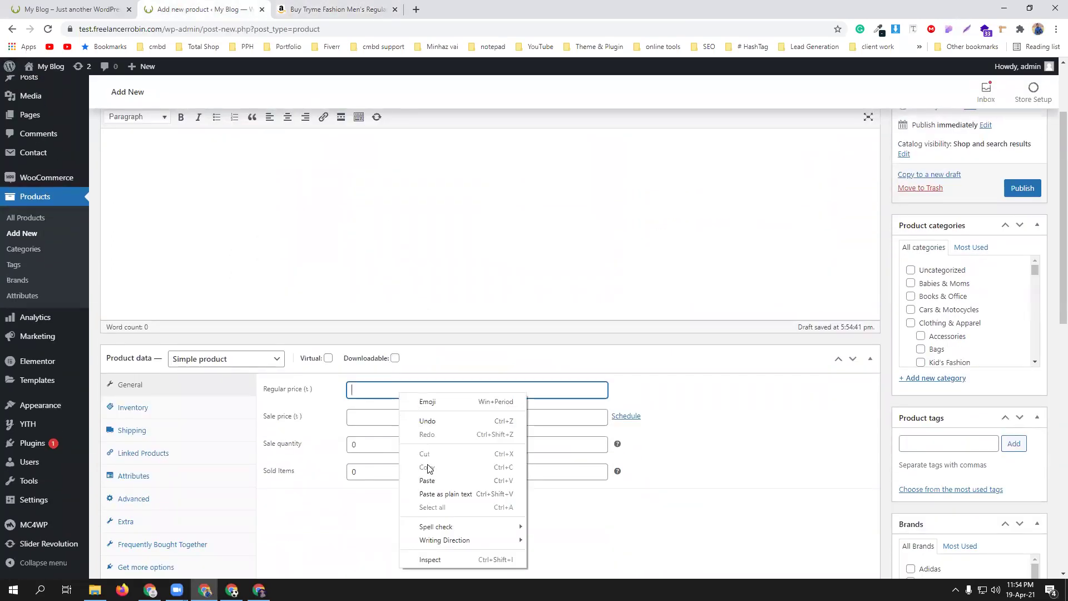
{"action": "left_click", "coordinate": [427, 481]}
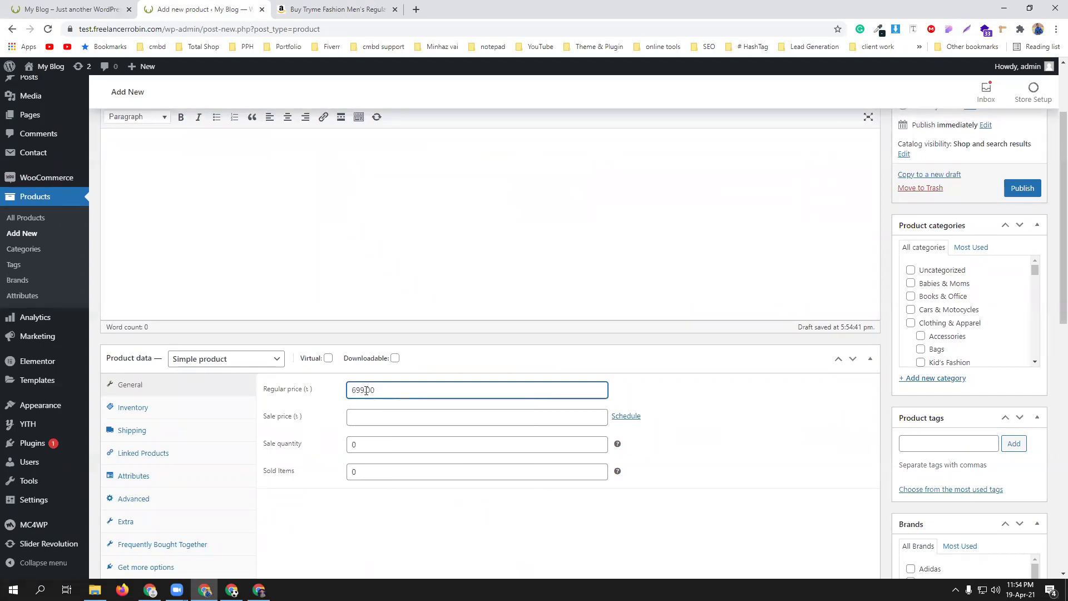
{"action": "left_click_drag", "start_coordinate": [375, 389], "coordinate": [317, 397]}
- Enter 1999 as the regular price and copy the shirt's bullet-point details from Amazon
{"action": "type", "text": "1999"}
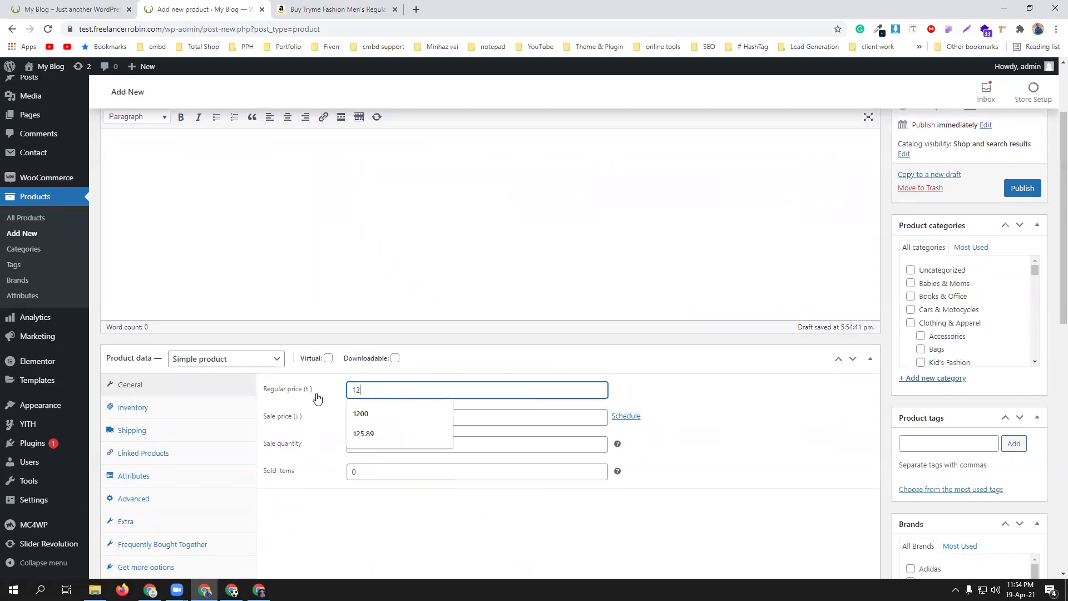
{"action": "left_click", "coordinate": [360, 6]}
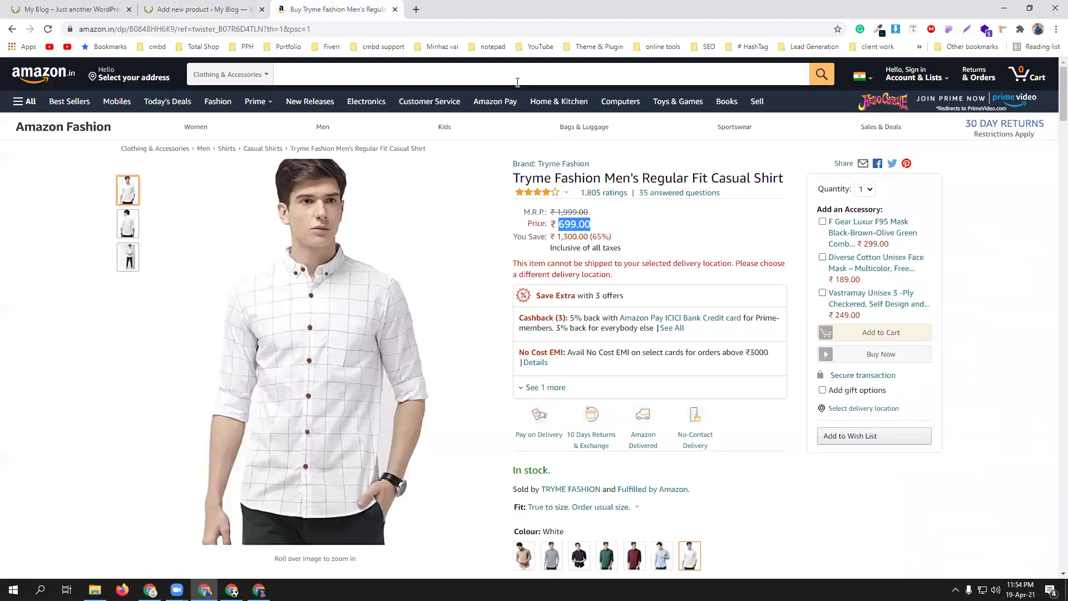
{"action": "key", "text": "alt+Tab"}
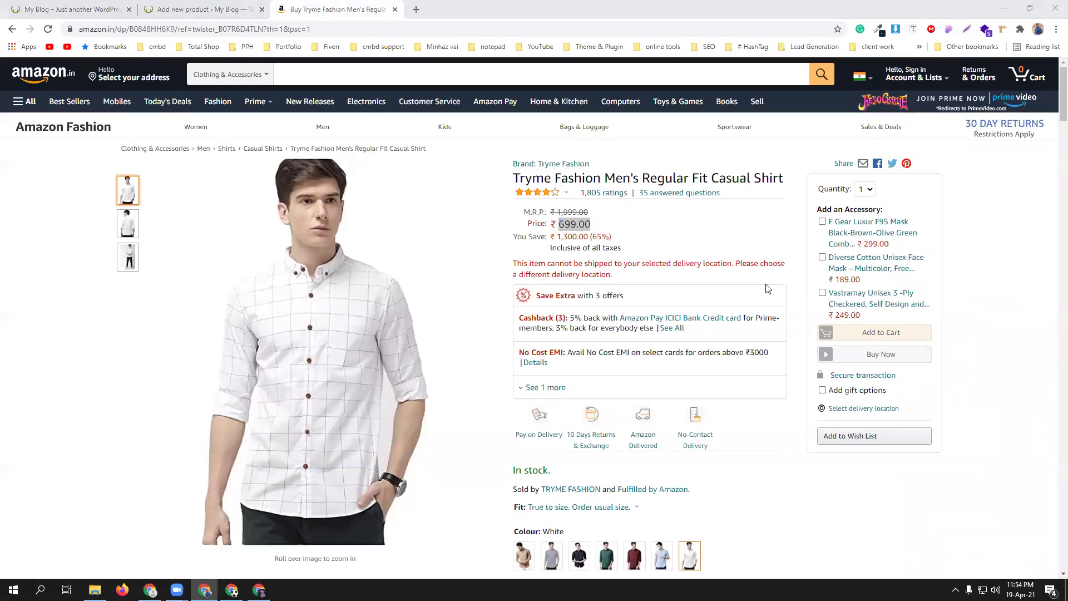
{"action": "scroll", "coordinate": [675, 295], "scroll_direction": "down", "scroll_amount": 7}
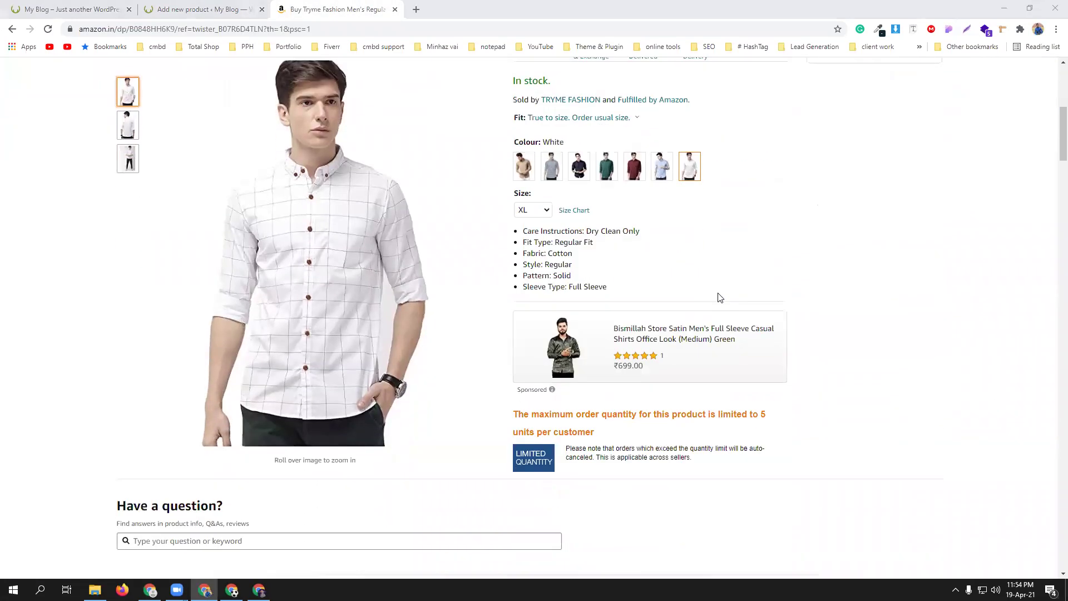
{"action": "left_click_drag", "start_coordinate": [619, 292], "coordinate": [515, 234]}
{"action": "right_click", "coordinate": [561, 229]}
{"action": "left_click", "coordinate": [579, 240]}
{"action": "scroll", "coordinate": [589, 269], "scroll_direction": "down", "scroll_amount": 15}
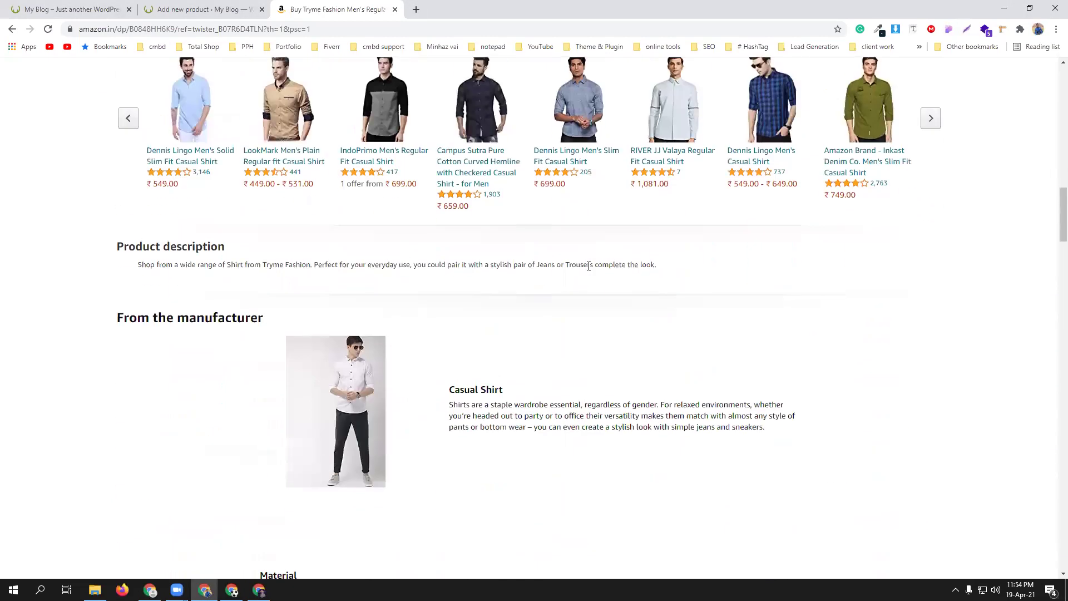
{"action": "scroll", "coordinate": [439, 240], "scroll_direction": "down", "scroll_amount": 7}
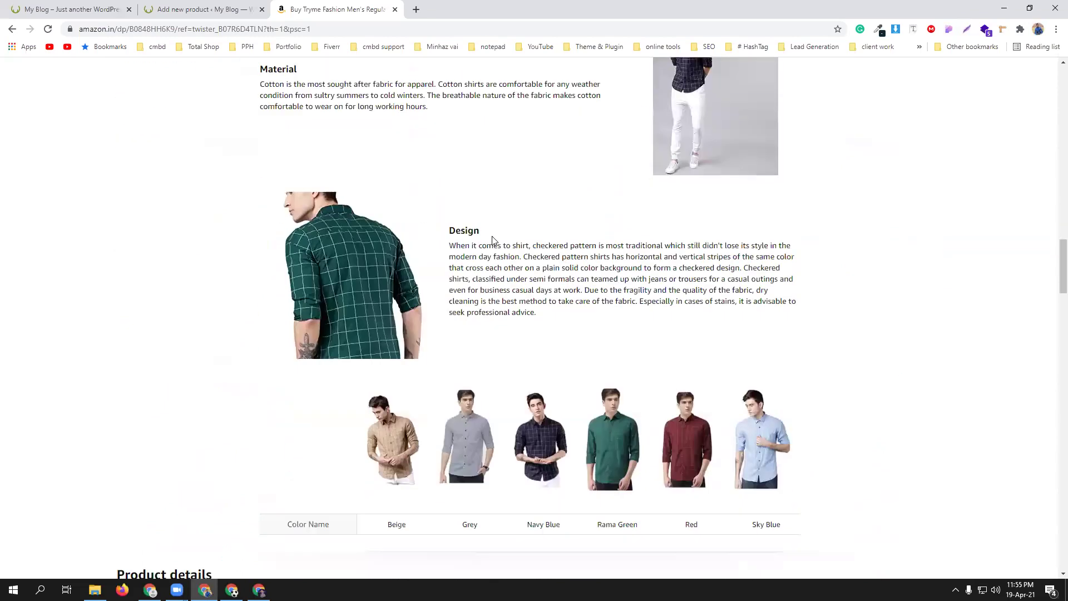
- Paste the copied feature list into the Product short description
{"action": "left_click", "coordinate": [200, 9]}
{"action": "scroll", "coordinate": [417, 311], "scroll_direction": "down", "scroll_amount": 10}
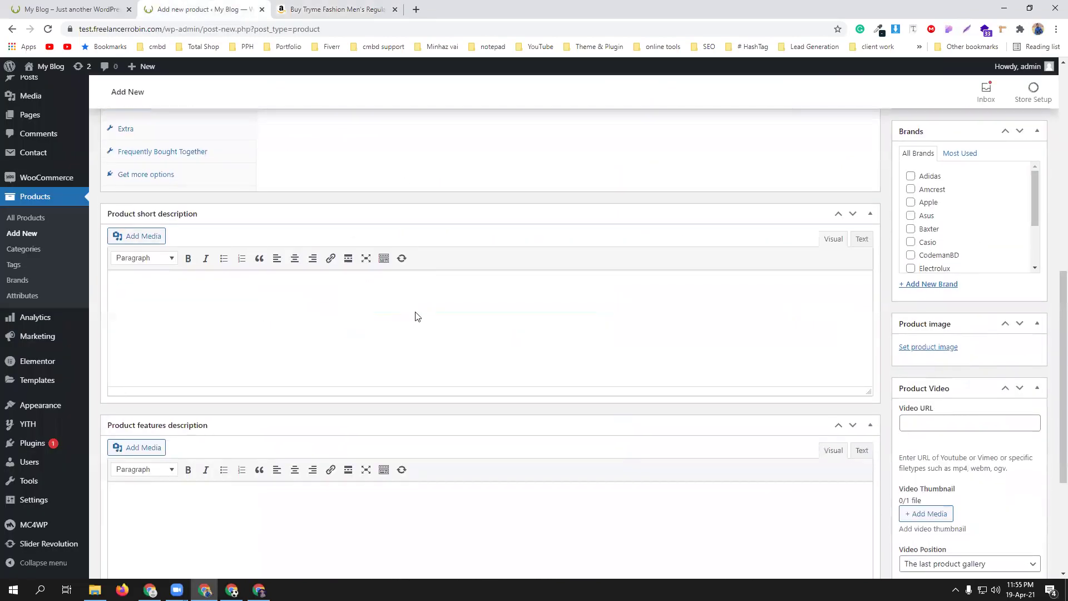
{"action": "scroll", "coordinate": [391, 303], "scroll_direction": "up", "scroll_amount": 3}
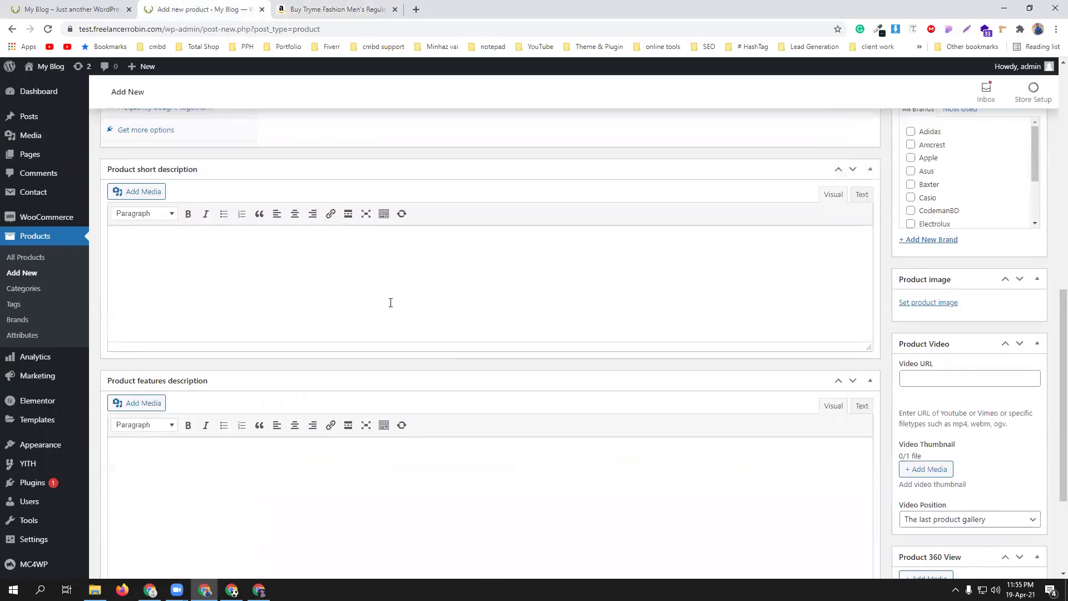
{"action": "right_click", "coordinate": [274, 270]}
{"action": "left_click", "coordinate": [155, 240]}
{"action": "right_click", "coordinate": [156, 242]}
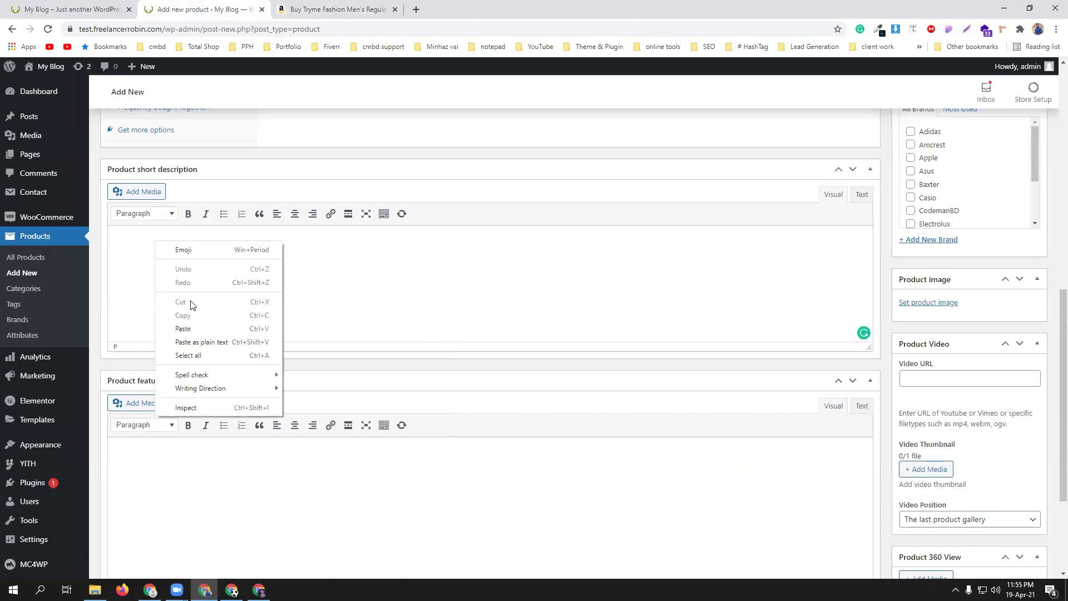
{"action": "left_click", "coordinate": [190, 328]}
{"action": "left_click", "coordinate": [417, 9]}
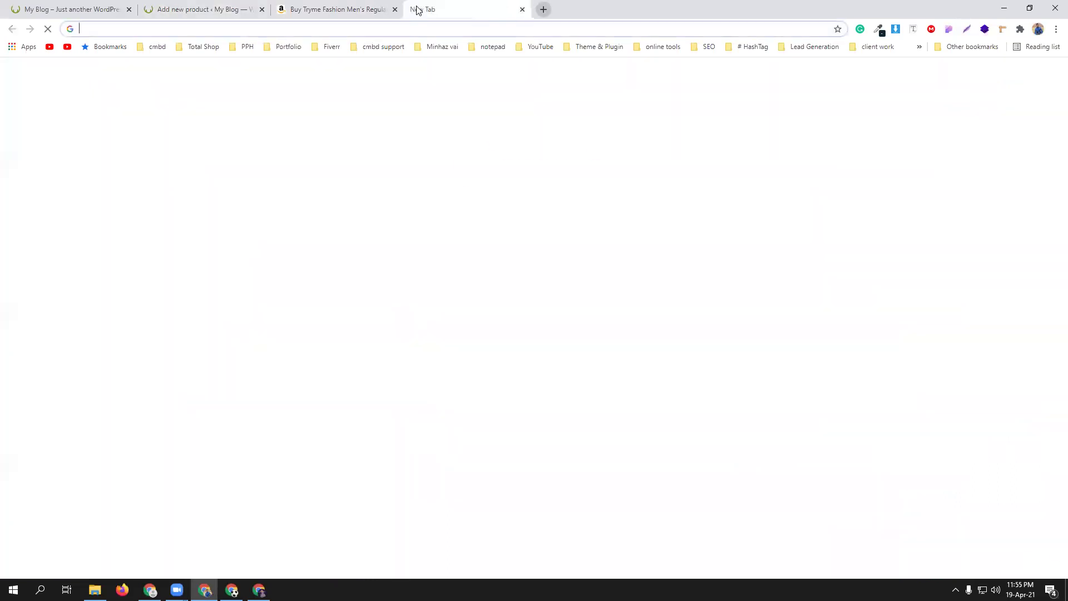
- Search lorem ipsum, open lipsum.com and select the 'What is Lorem Ipsum?' paragraph
{"action": "type", "text": "lorem"}
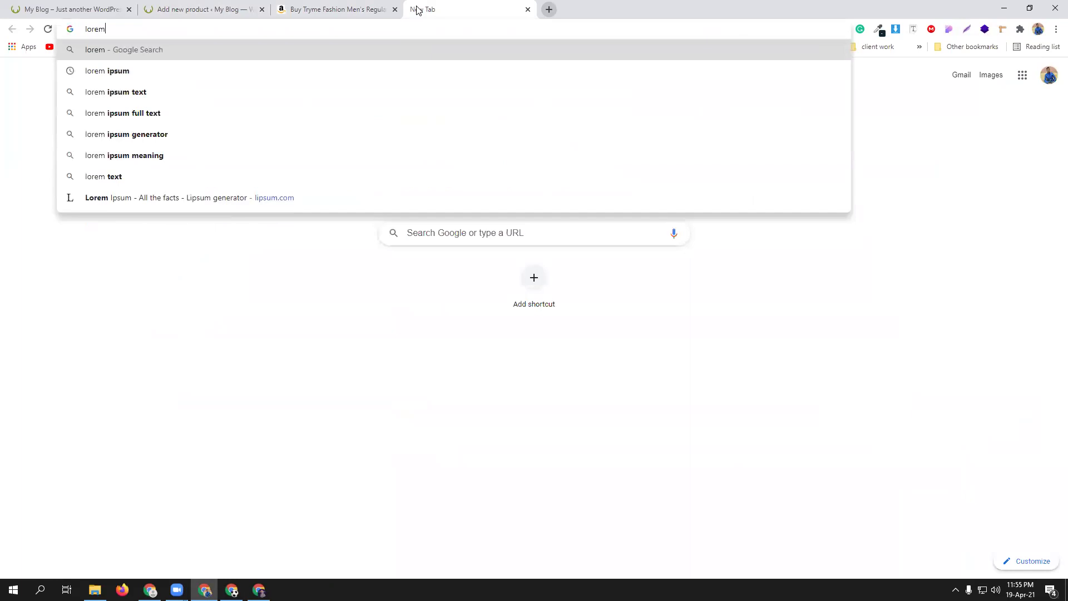
{"action": "type", "text": " ipsum"}
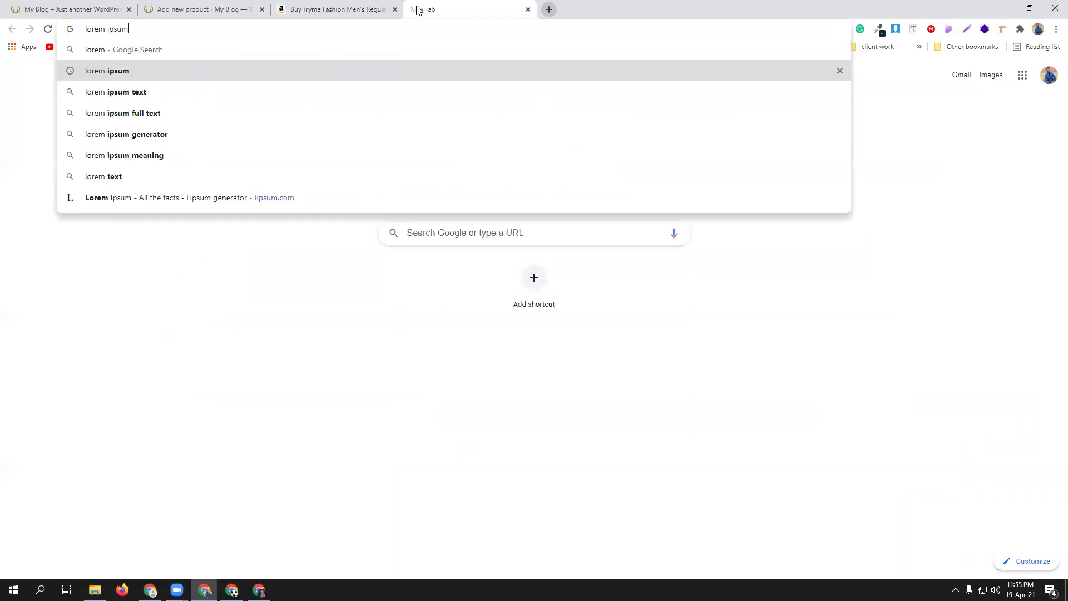
{"action": "key", "text": "Return"}
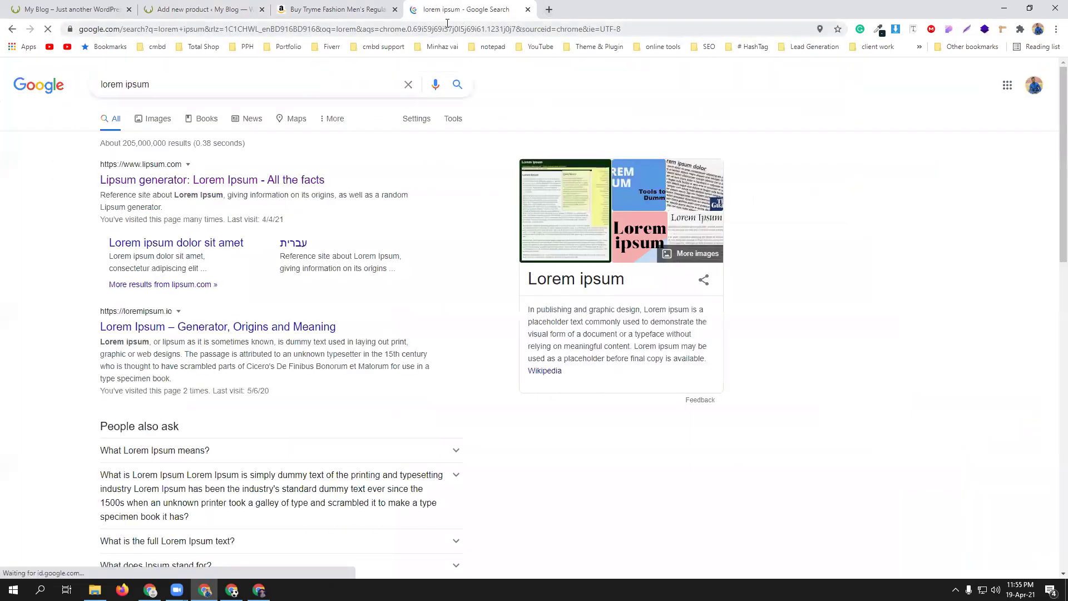
{"action": "left_click", "coordinate": [216, 181]}
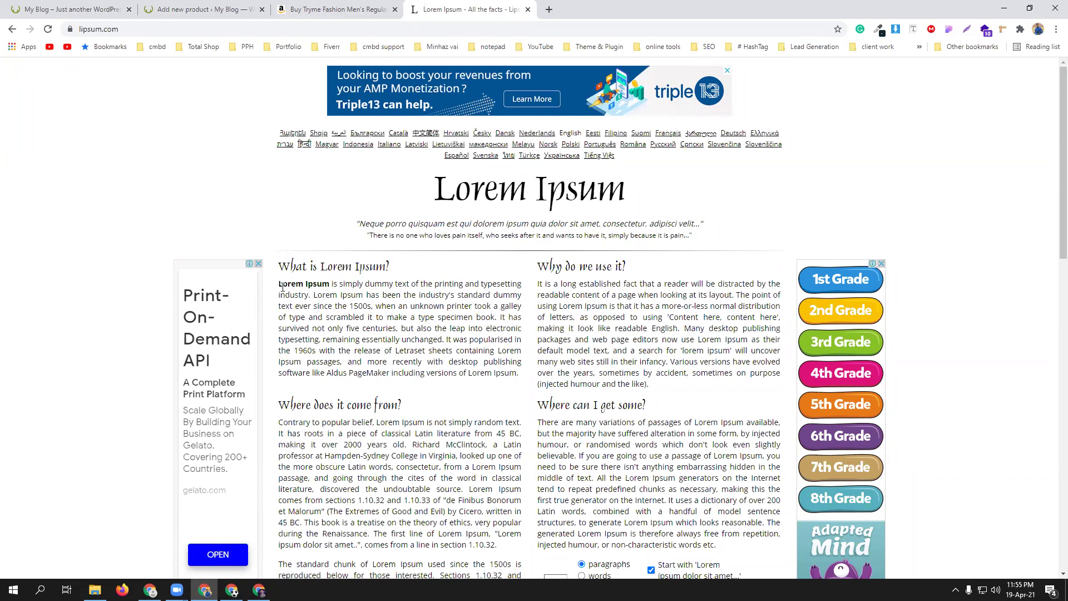
{"action": "left_click_drag", "start_coordinate": [280, 284], "coordinate": [520, 375]}
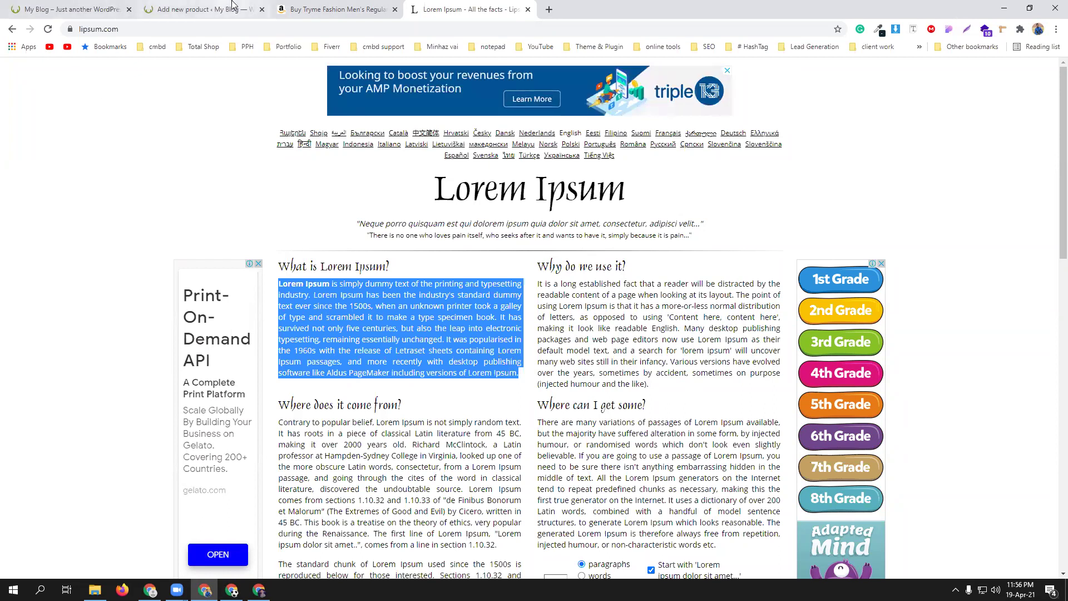
{"action": "left_click", "coordinate": [200, 9]}
- Paste the Lorem Ipsum paragraph as the description and tick Men's Collection and Men's Shirt
{"action": "scroll", "coordinate": [356, 301], "scroll_direction": "up", "scroll_amount": 15}
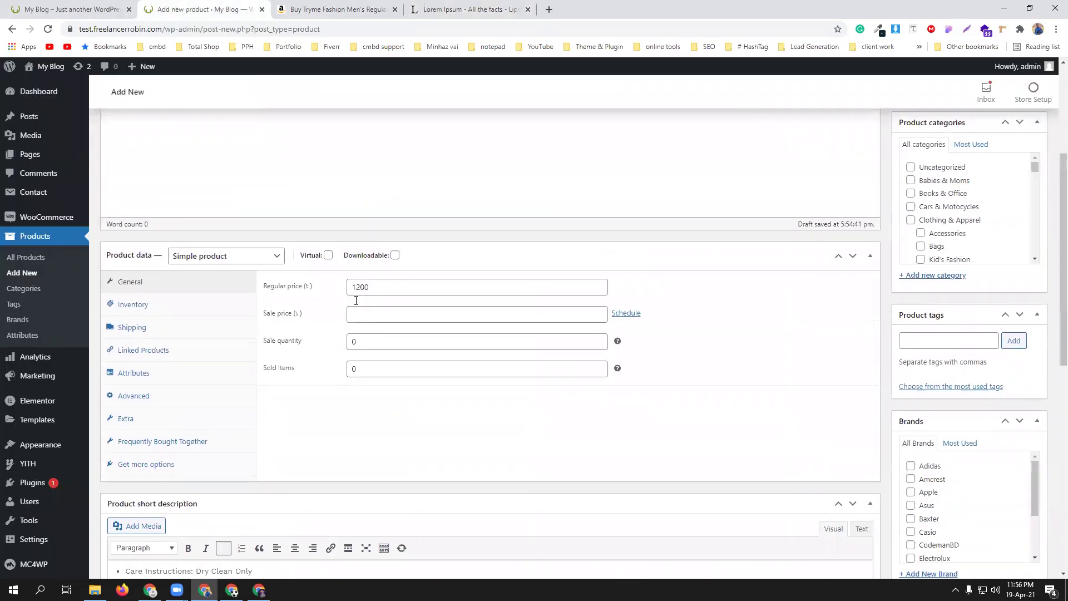
{"action": "key", "text": "ctrl+v"}
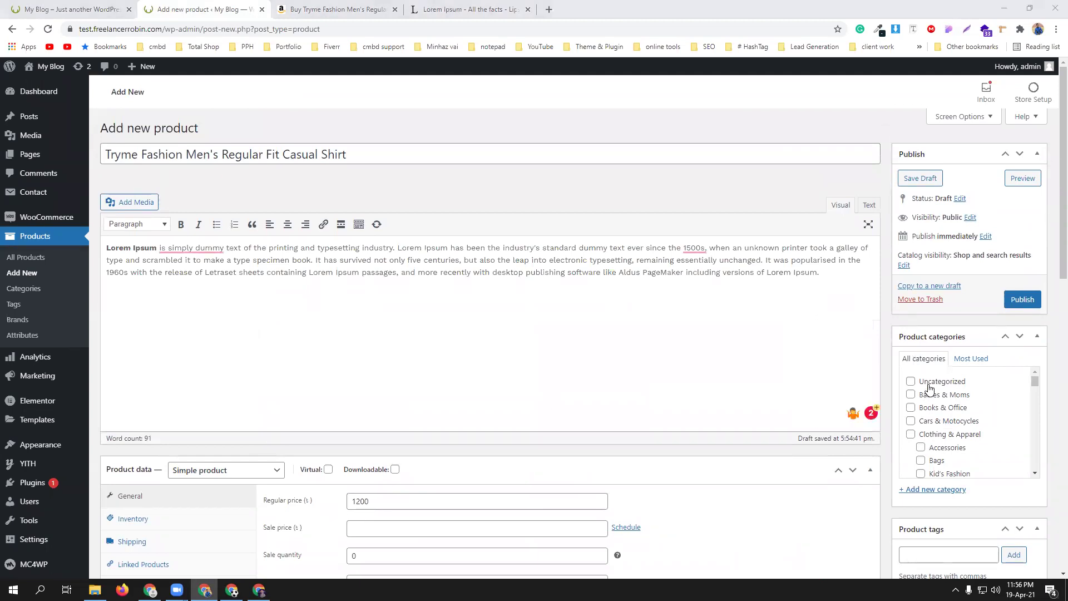
{"action": "scroll", "coordinate": [975, 420], "scroll_direction": "down", "scroll_amount": 3}
{"action": "scroll", "coordinate": [1002, 422], "scroll_direction": "down", "scroll_amount": 5}
{"action": "scroll", "coordinate": [1001, 423], "scroll_direction": "down", "scroll_amount": 3}
{"action": "scroll", "coordinate": [1002, 423], "scroll_direction": "down", "scroll_amount": 5}
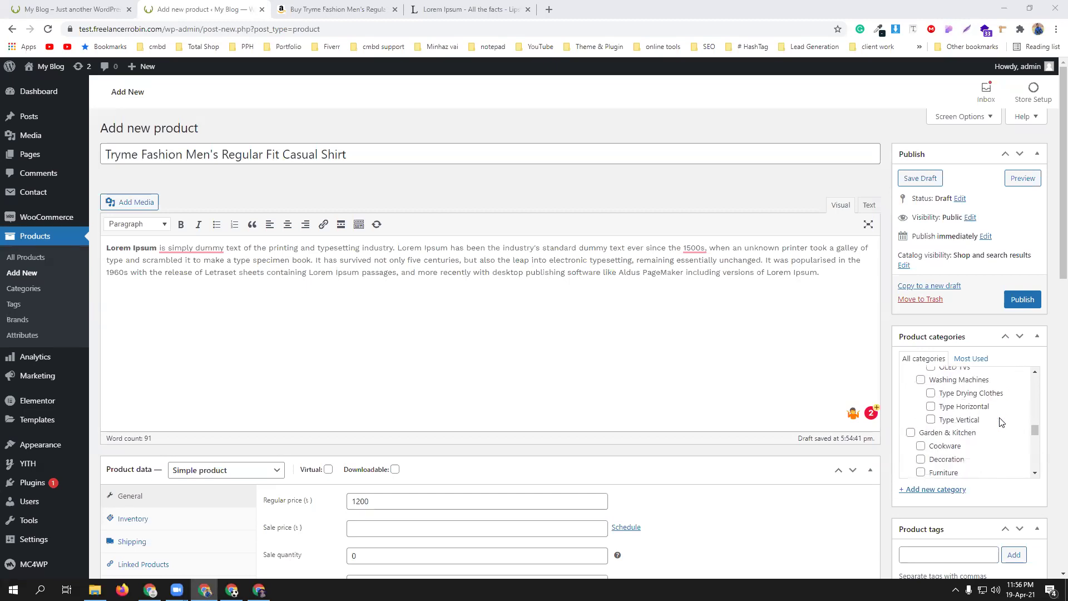
{"action": "scroll", "coordinate": [1002, 422], "scroll_direction": "down", "scroll_amount": 3}
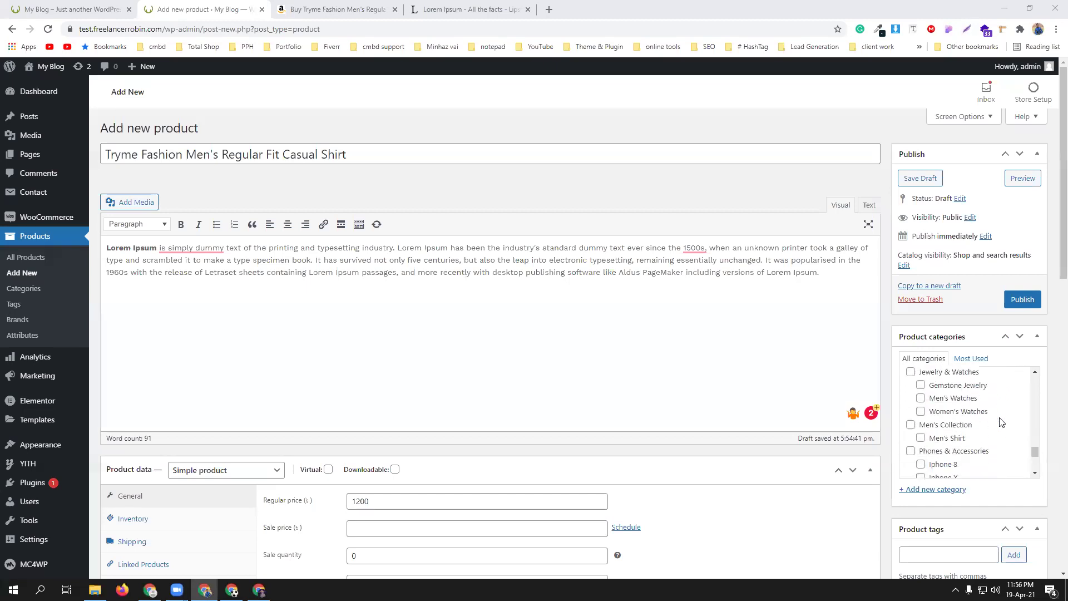
{"action": "left_click", "coordinate": [911, 395]}
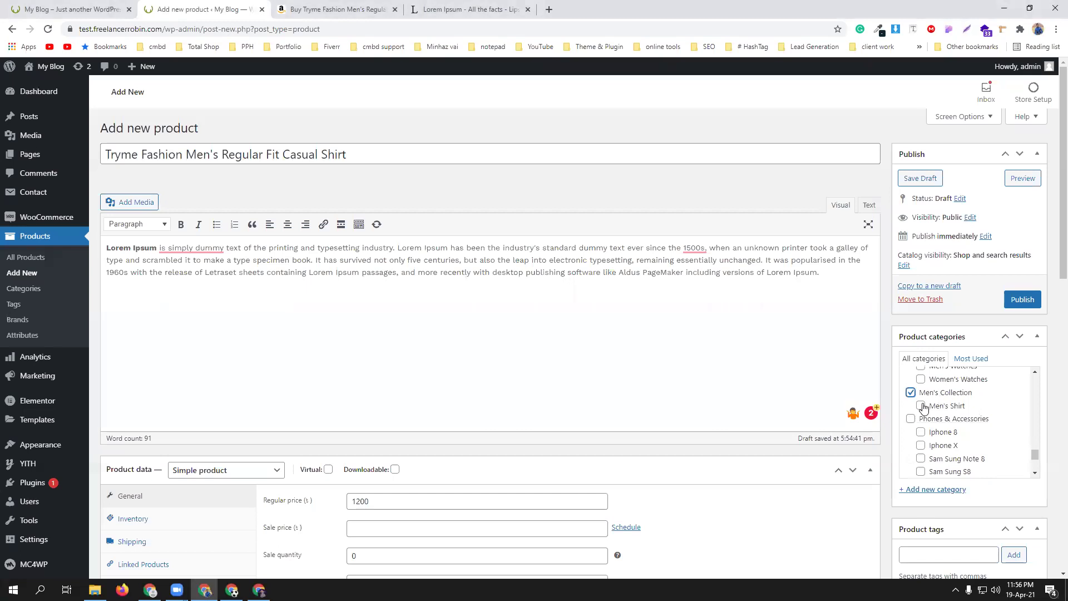
{"action": "left_click", "coordinate": [921, 406]}
- Add tags shirt, mens shirt, mens collection and party shirt, and tick the CodemanBD brand
{"action": "scroll", "coordinate": [986, 455], "scroll_direction": "down", "scroll_amount": 4}
{"action": "left_click", "coordinate": [935, 332]}
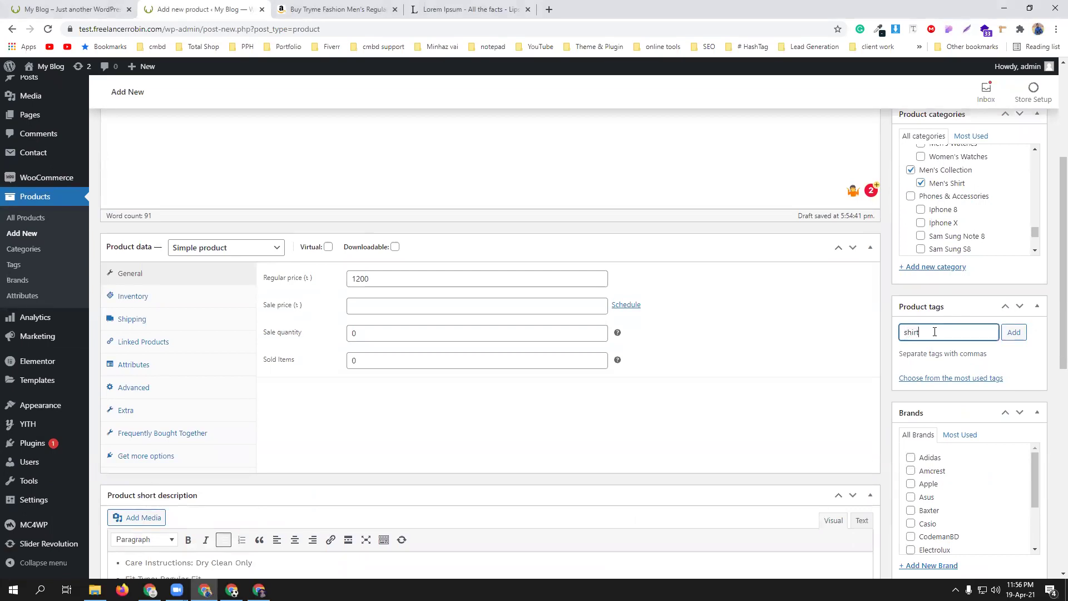
{"action": "key", "text": "Return"}
{"action": "type", "text": "men"}
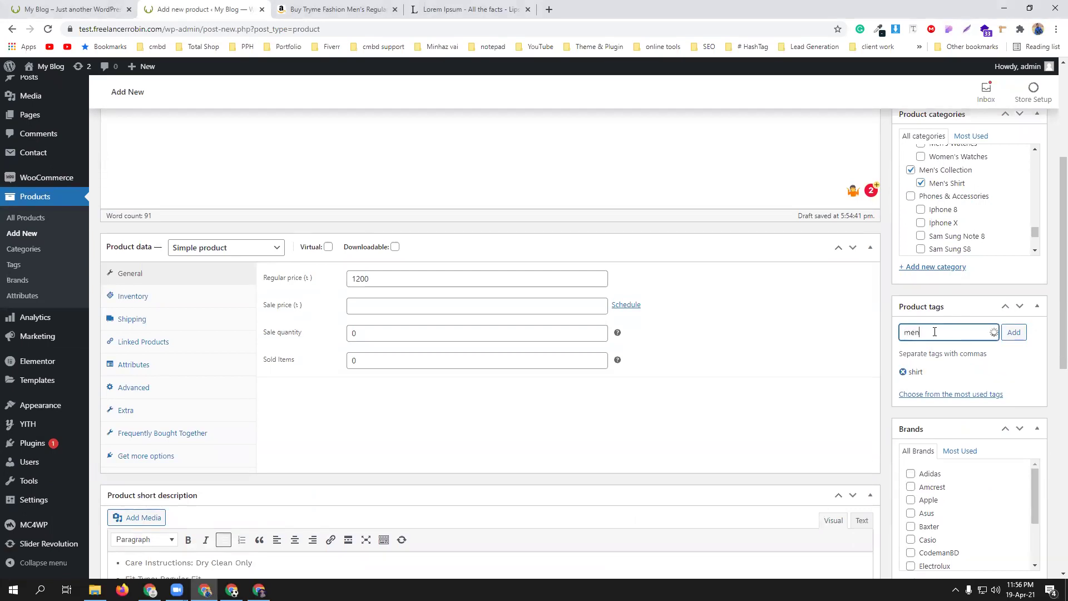
{"action": "type", "text": "s shirt"}
{"action": "key", "text": "Return"}
{"action": "type", "text": "mens collection"}
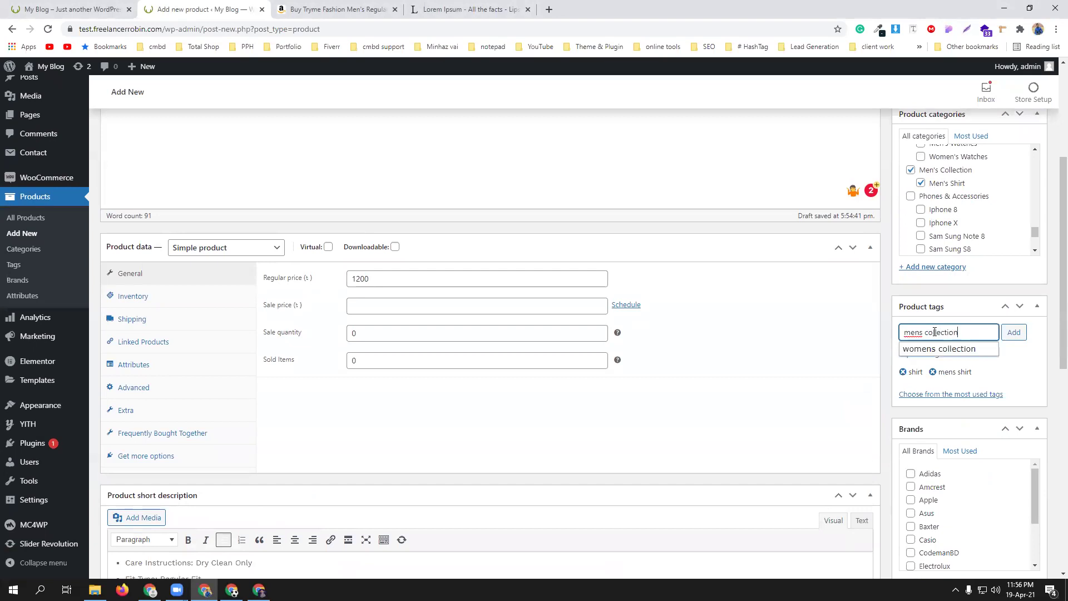
{"action": "key", "text": "Return"}
{"action": "type", "text": "party shirt"}
{"action": "key", "text": "Return"}
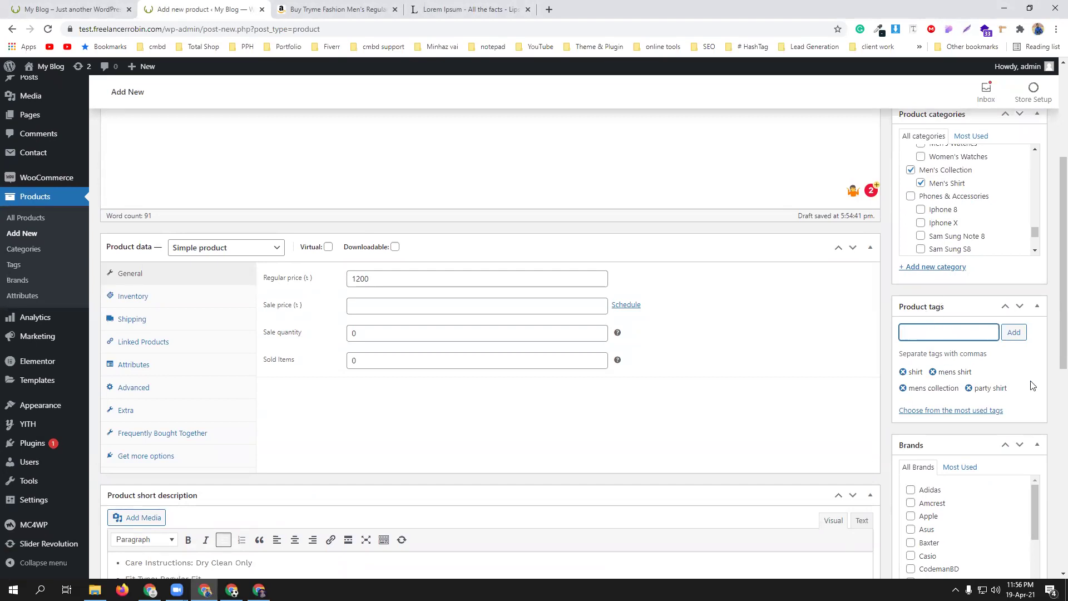
{"action": "scroll", "coordinate": [1032, 386], "scroll_direction": "down", "scroll_amount": 4}
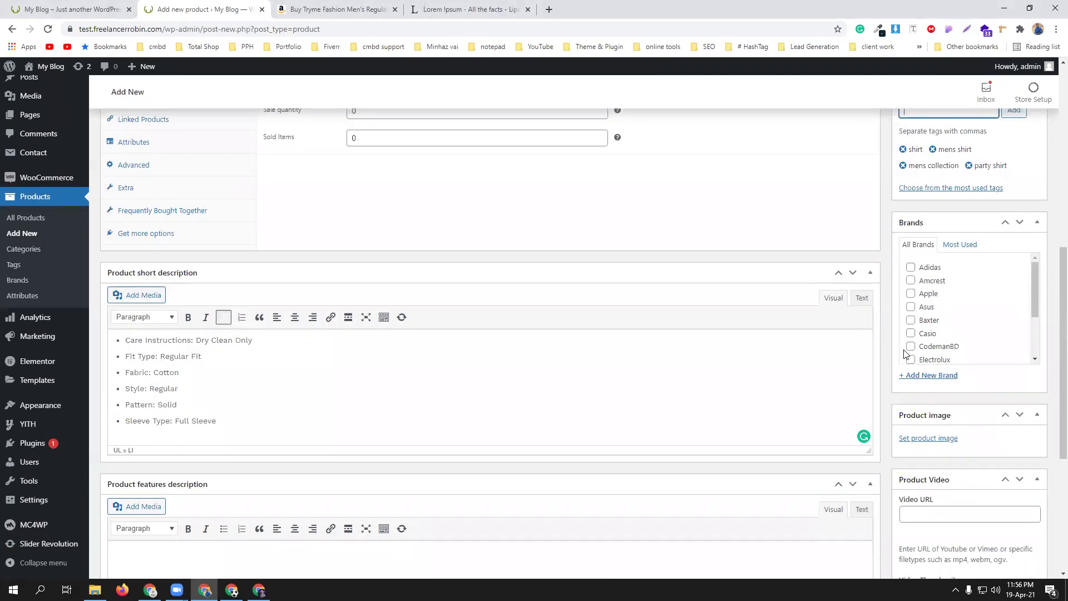
{"action": "left_click", "coordinate": [910, 346]}
{"action": "scroll", "coordinate": [913, 348], "scroll_direction": "down", "scroll_amount": 1}
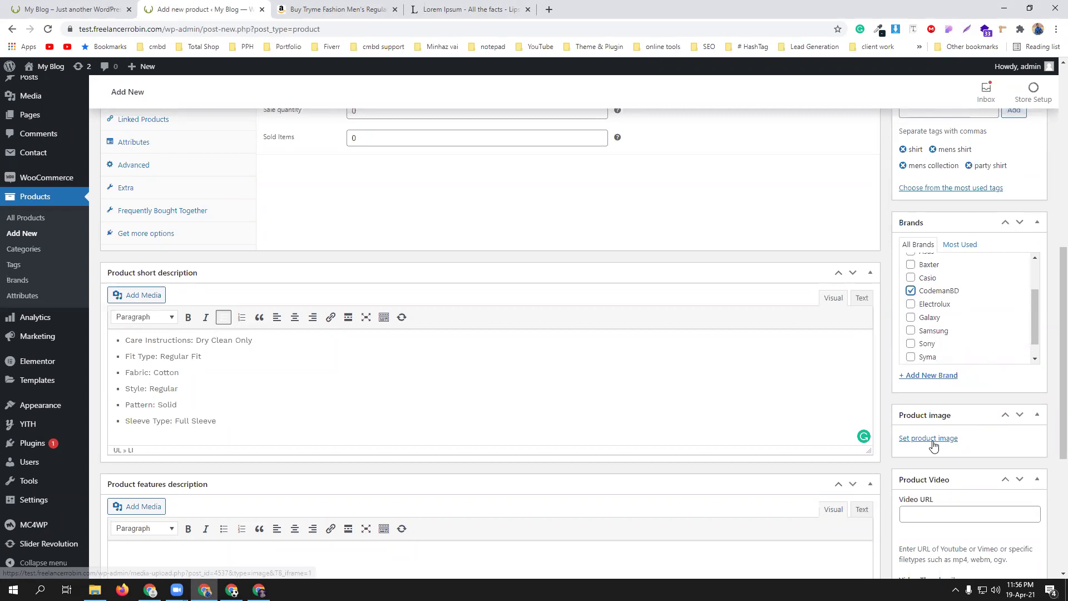
{"action": "left_click", "coordinate": [933, 439]}
- Upload 61tVLb2OfrL._UL1453_.jpg and set it as the shirt's product image
{"action": "left_click", "coordinate": [46, 111]}
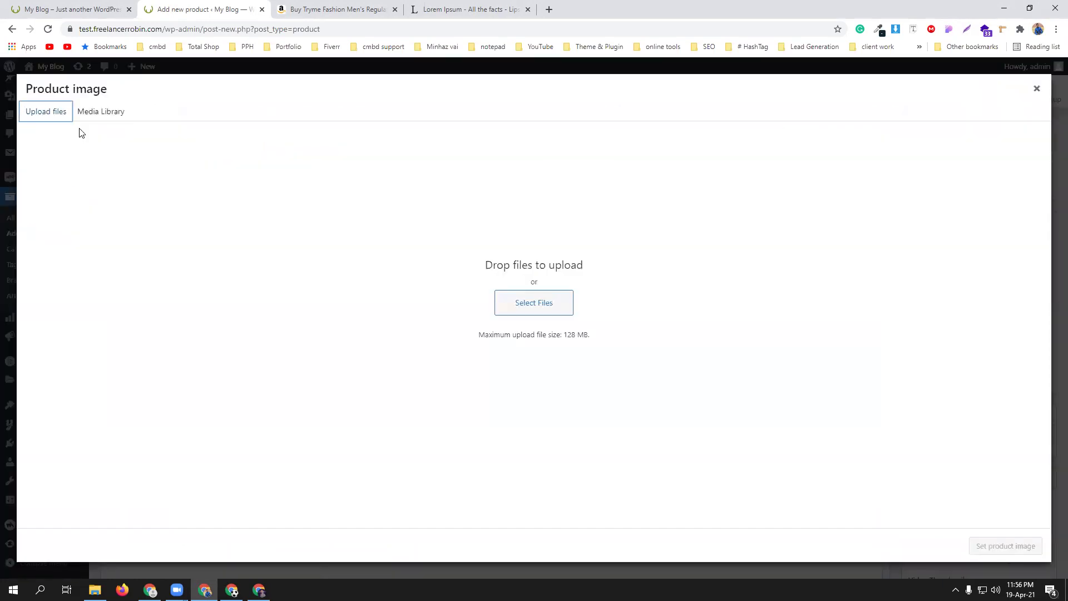
{"action": "left_click", "coordinate": [543, 302]}
{"action": "left_click", "coordinate": [362, 96]}
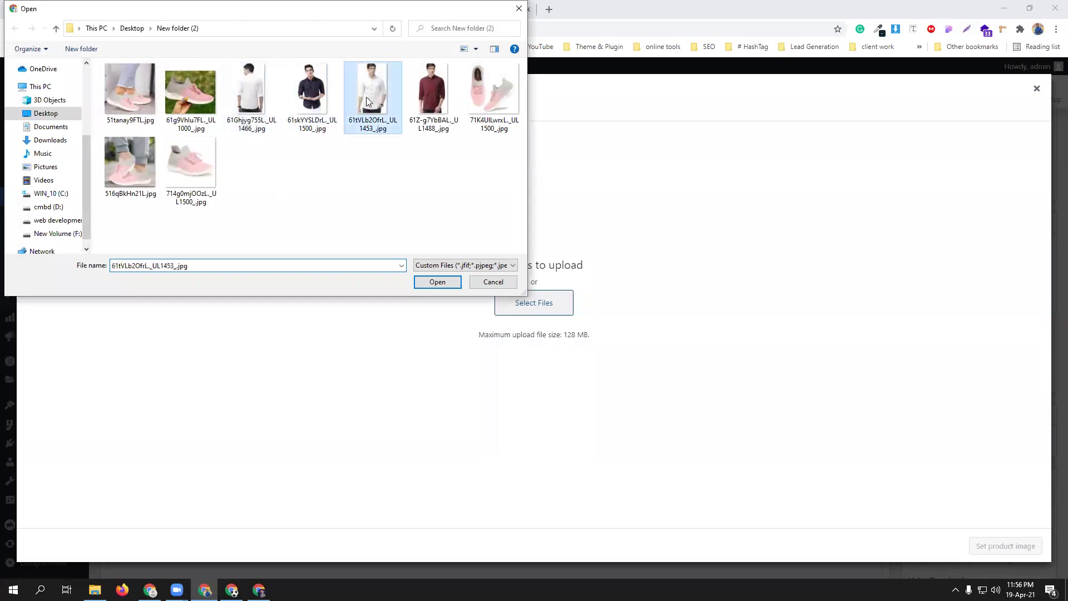
{"action": "left_click", "coordinate": [438, 283]}
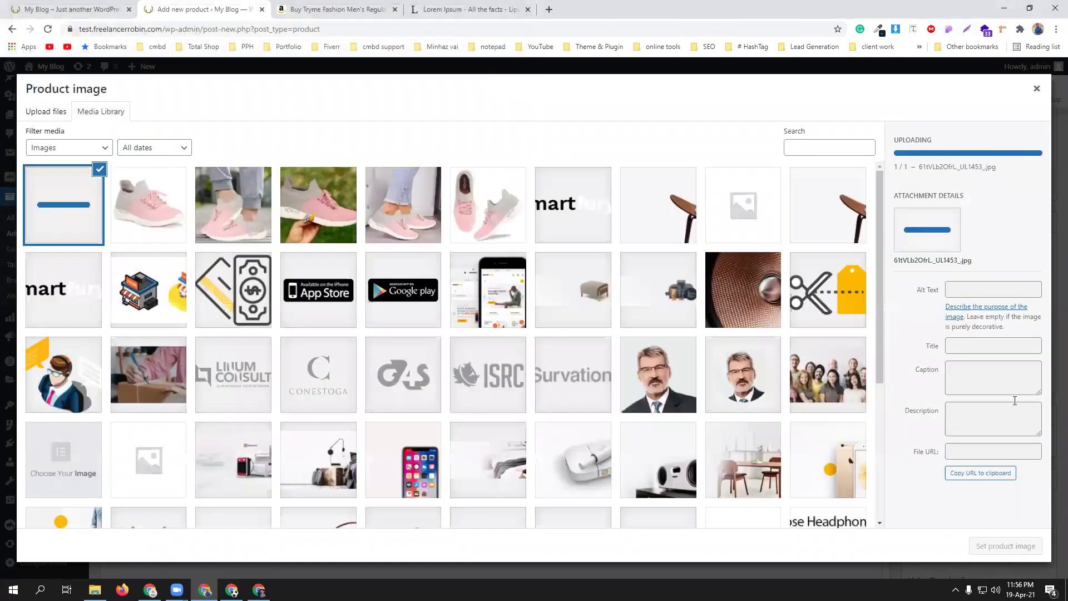
{"action": "left_click", "coordinate": [1020, 542]}
{"action": "scroll", "coordinate": [1010, 520], "scroll_direction": "down", "scroll_amount": 5}
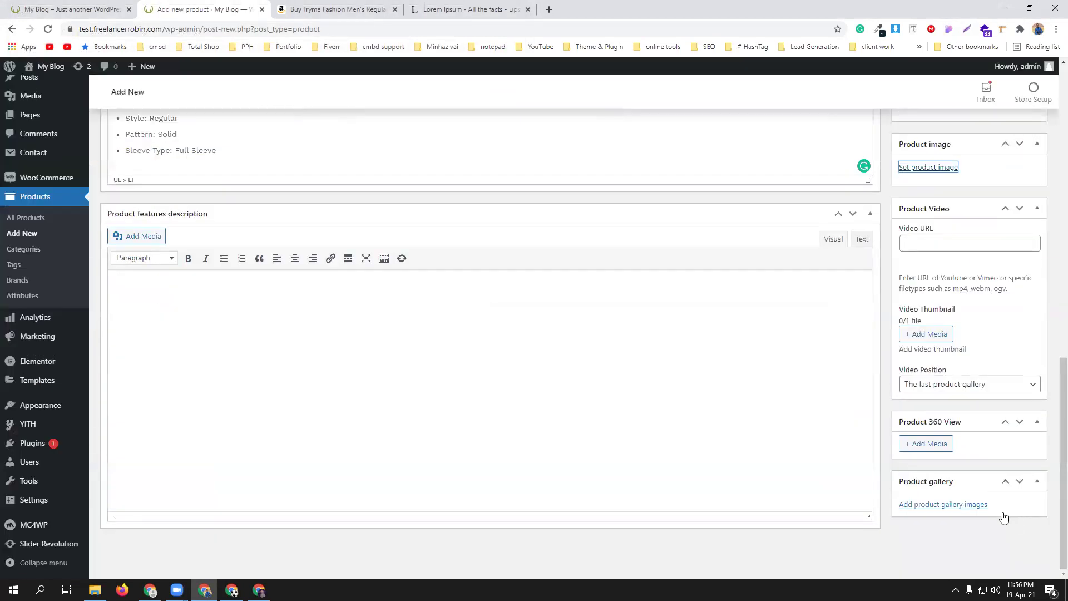
{"action": "scroll", "coordinate": [968, 528], "scroll_direction": "down", "scroll_amount": 3}
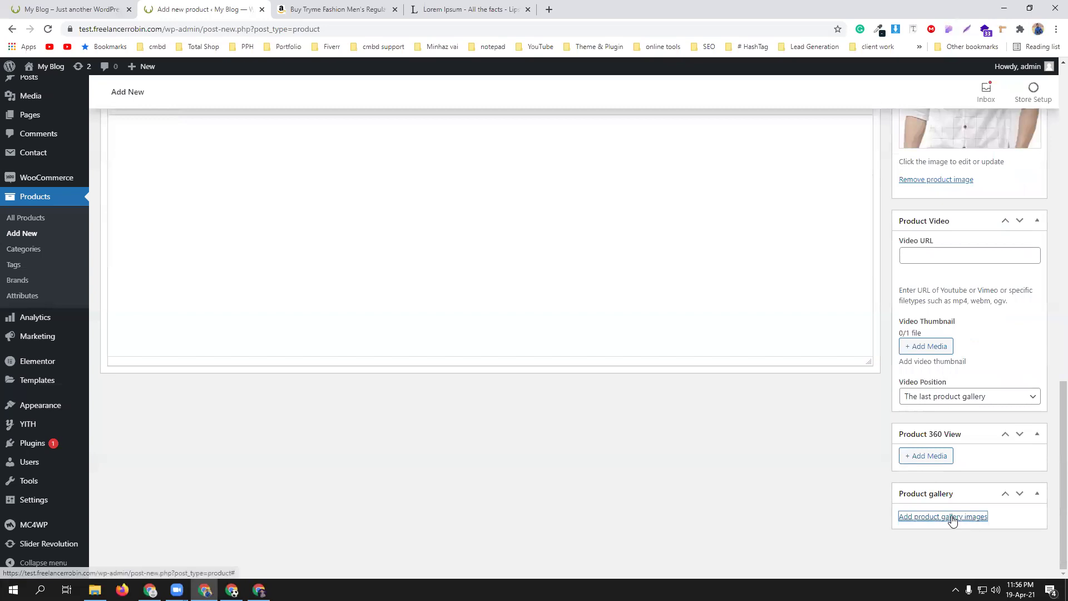
- Upload four shirt photos, including white, navy checked and maroon, and add them to the product gallery
{"action": "left_click", "coordinate": [951, 517]}
{"action": "left_click", "coordinate": [33, 114]}
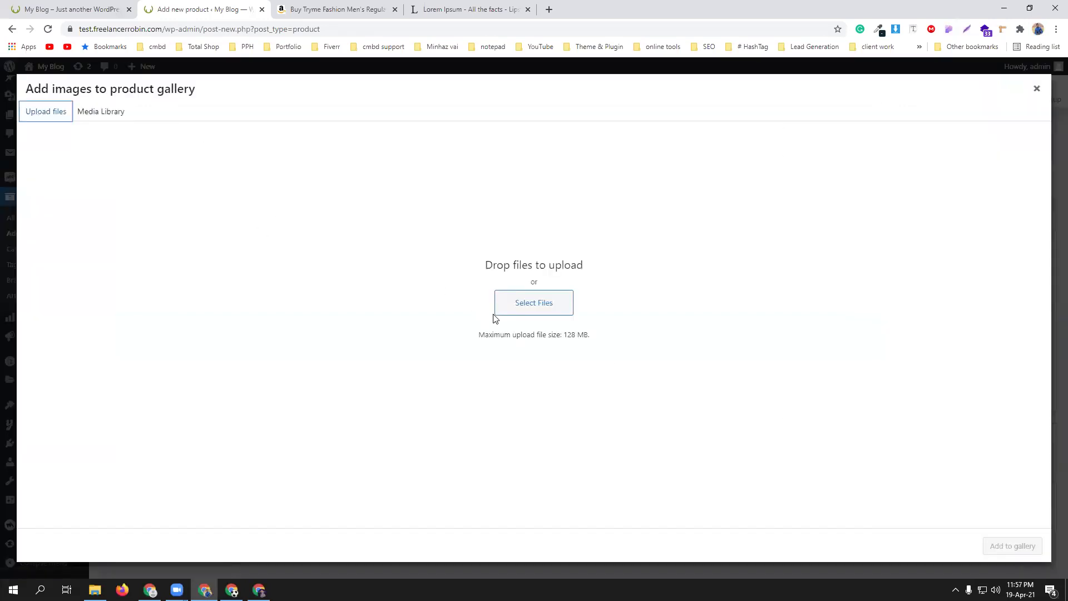
{"action": "left_click", "coordinate": [522, 303]}
{"action": "left_click_drag", "start_coordinate": [245, 145], "coordinate": [427, 113]}
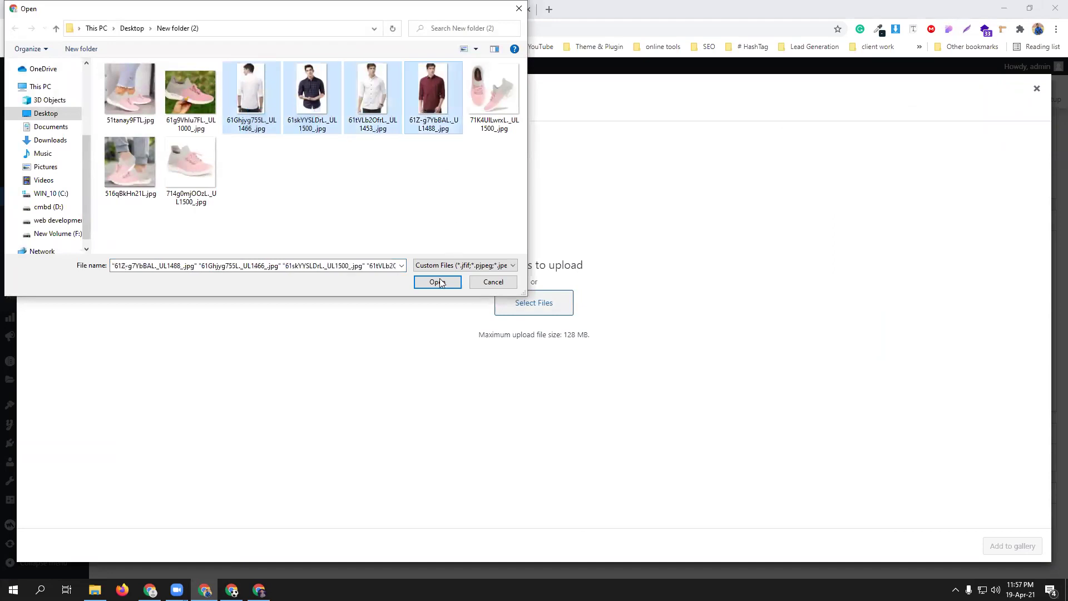
{"action": "left_click", "coordinate": [365, 114], "text": "shift"}
{"action": "left_click", "coordinate": [422, 123], "text": "ctrl"}
{"action": "left_click", "coordinate": [437, 282]}
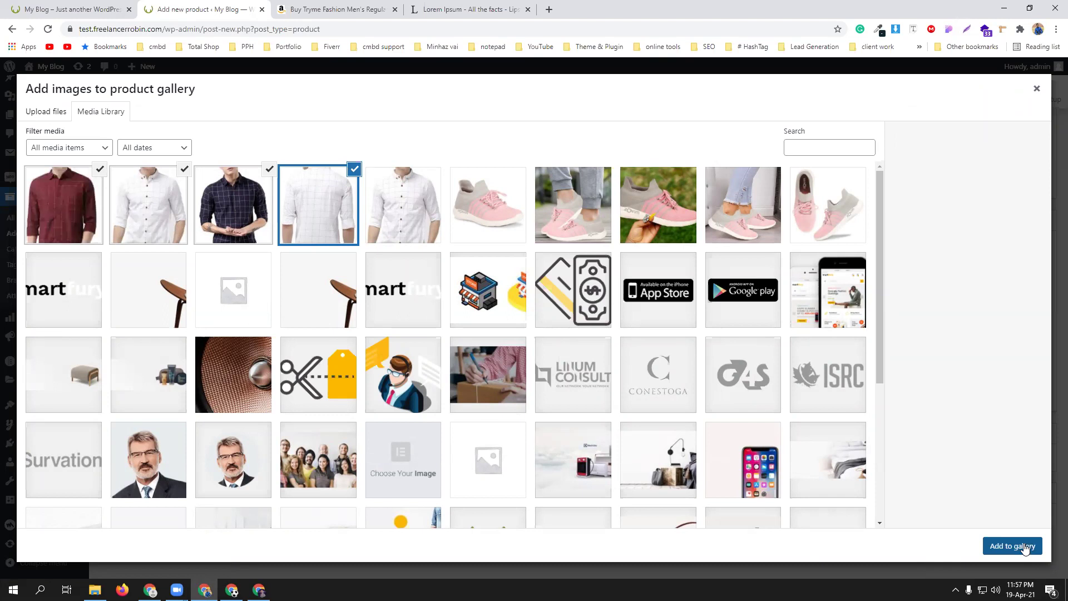
{"action": "left_click", "coordinate": [1026, 547]}
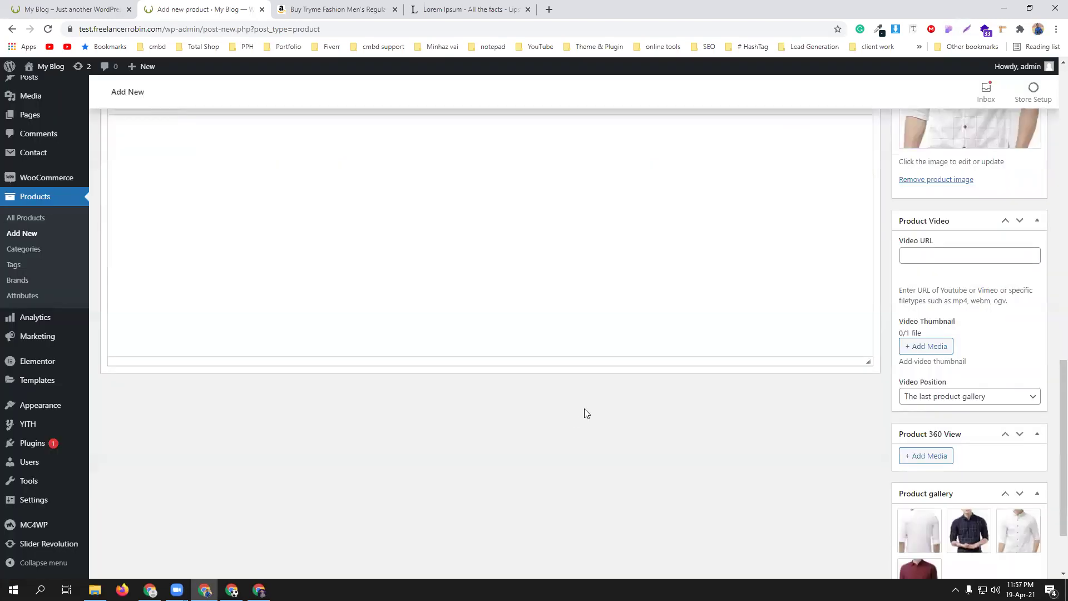
{"action": "scroll", "coordinate": [590, 415], "scroll_direction": "up", "scroll_amount": 10}
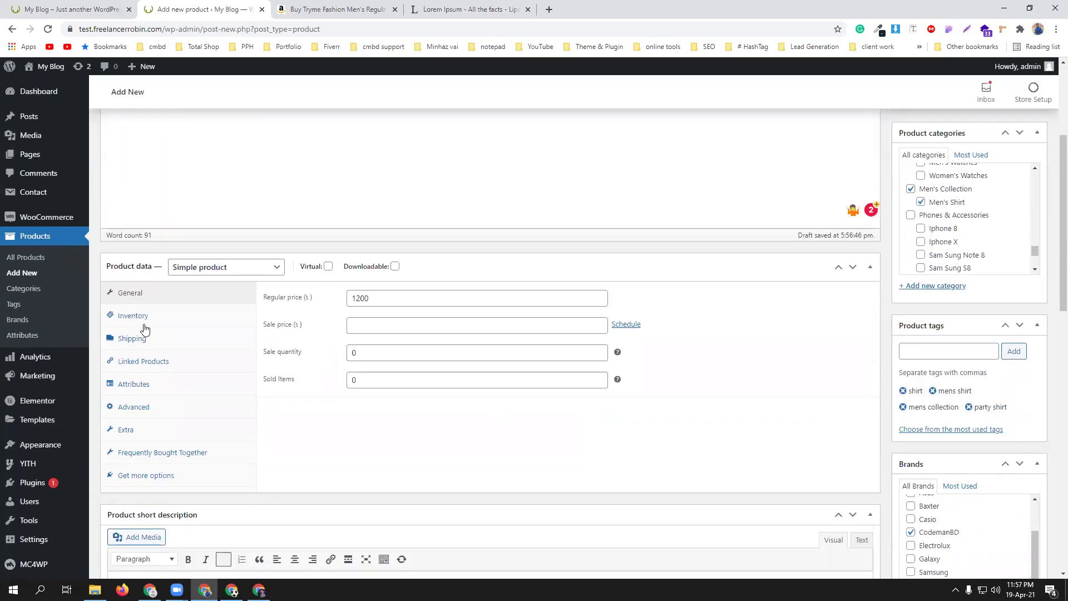
- Set the inventory SKU to cmbd, enable stock management, and set stock quantity to 200
{"action": "left_click", "coordinate": [131, 316]}
{"action": "left_click", "coordinate": [421, 297]}
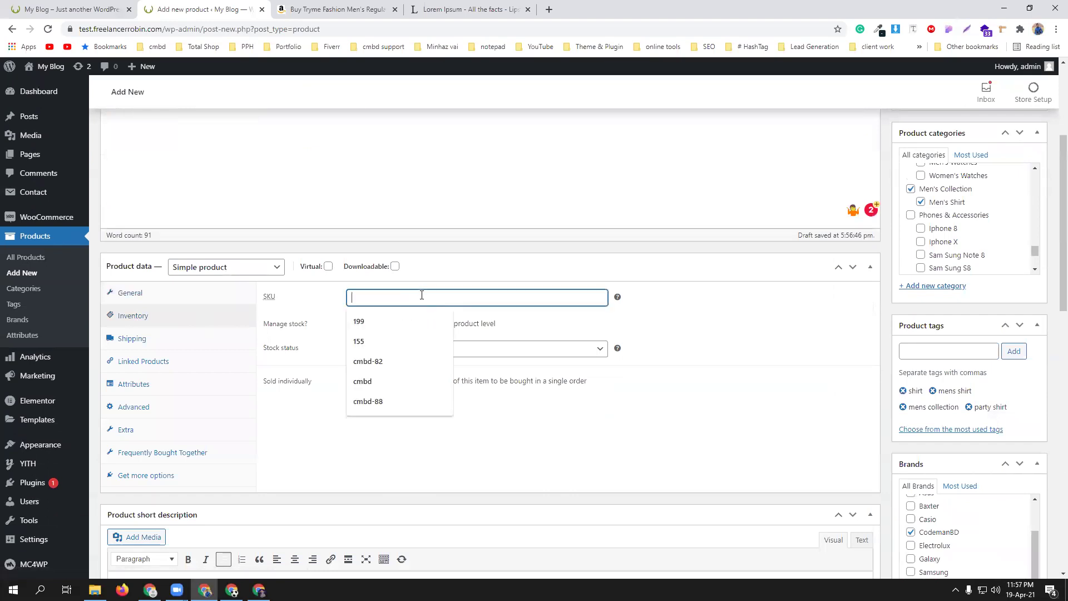
{"action": "type", "text": "cmbd"}
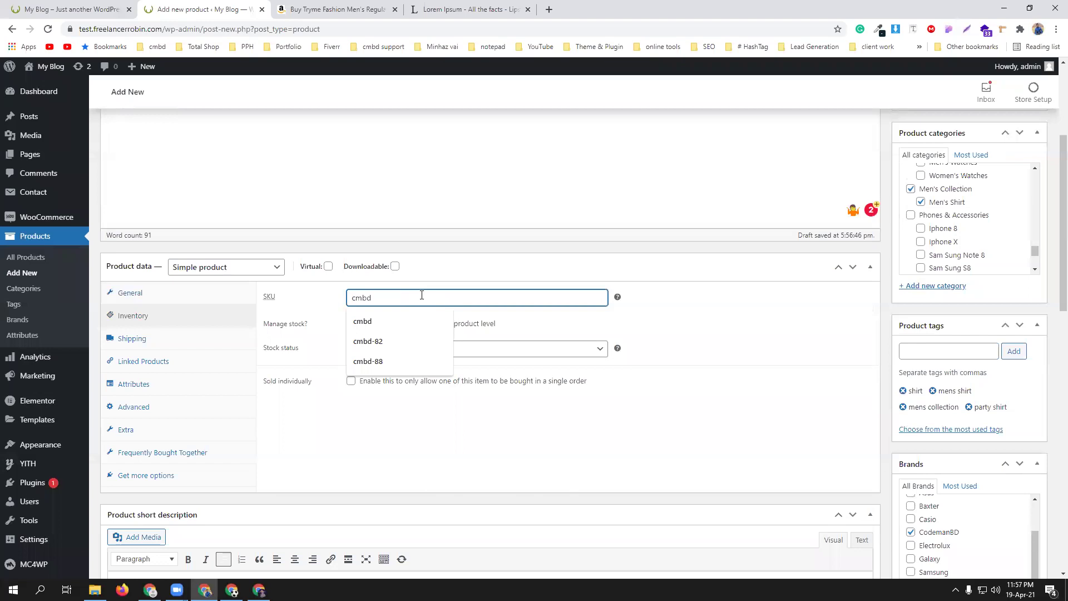
{"action": "left_click", "coordinate": [352, 324]}
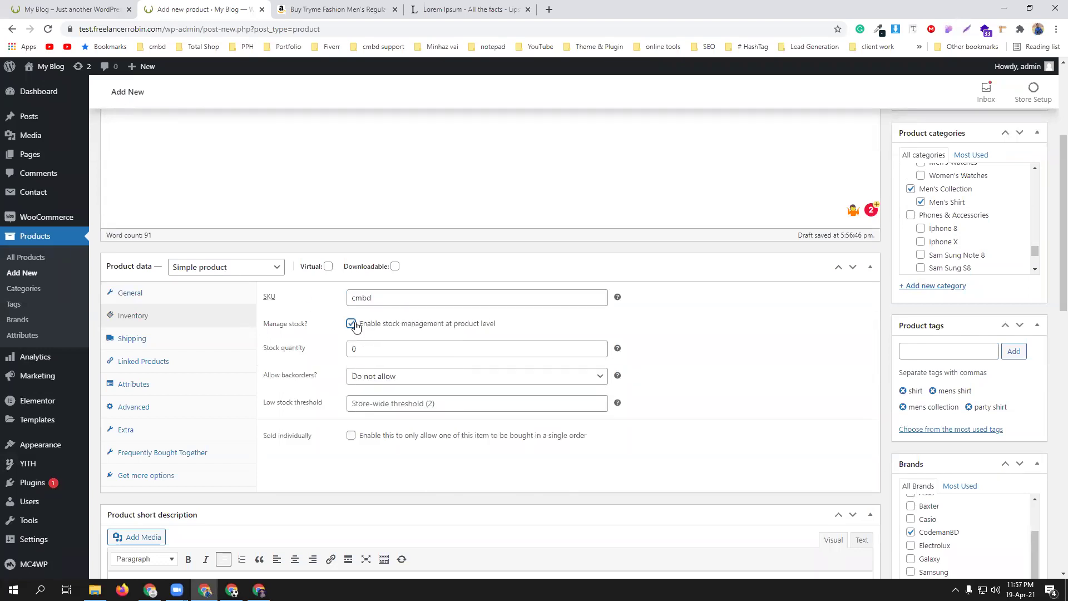
{"action": "left_click_drag", "start_coordinate": [387, 349], "coordinate": [330, 355]}
{"action": "type", "text": "200"}
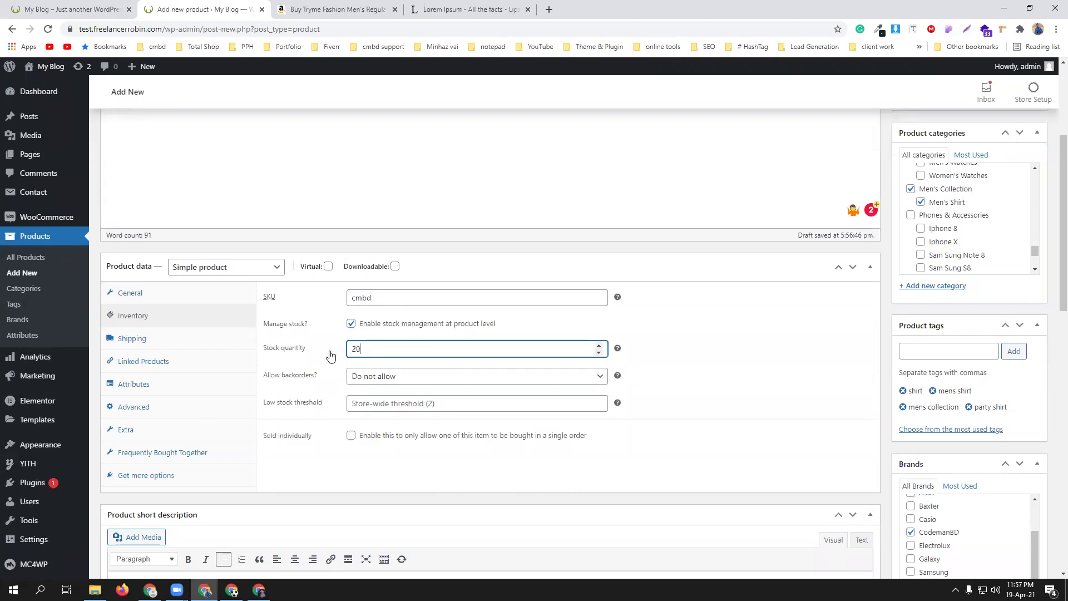
- Keep backorders at Do not allow, set low stock threshold to 10, and show the Attributes settings
{"action": "left_click", "coordinate": [407, 402]}
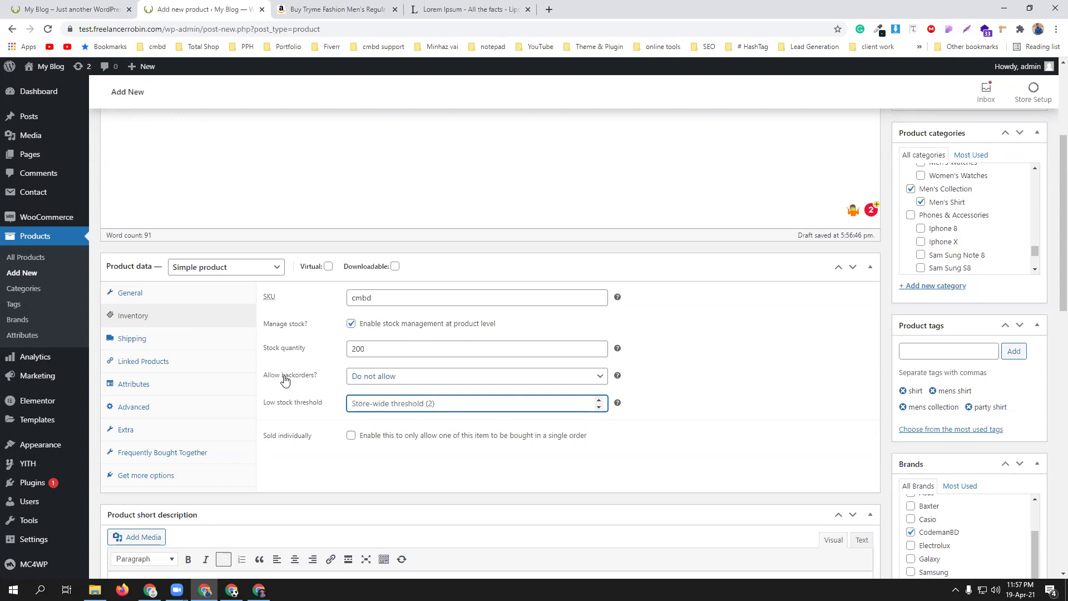
{"action": "left_click", "coordinate": [398, 377]}
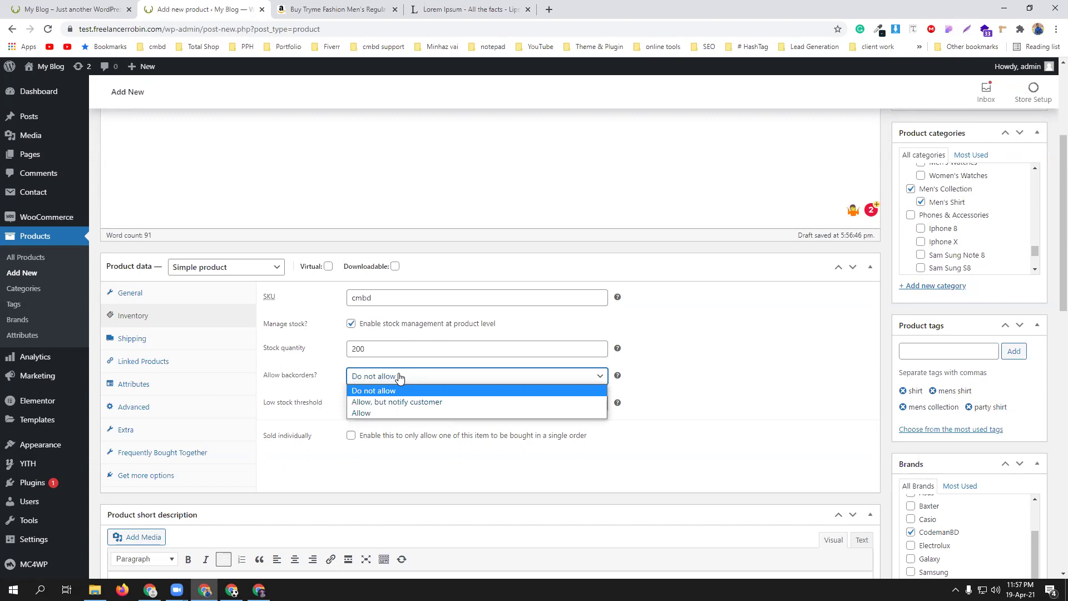
{"action": "left_click", "coordinate": [402, 378]}
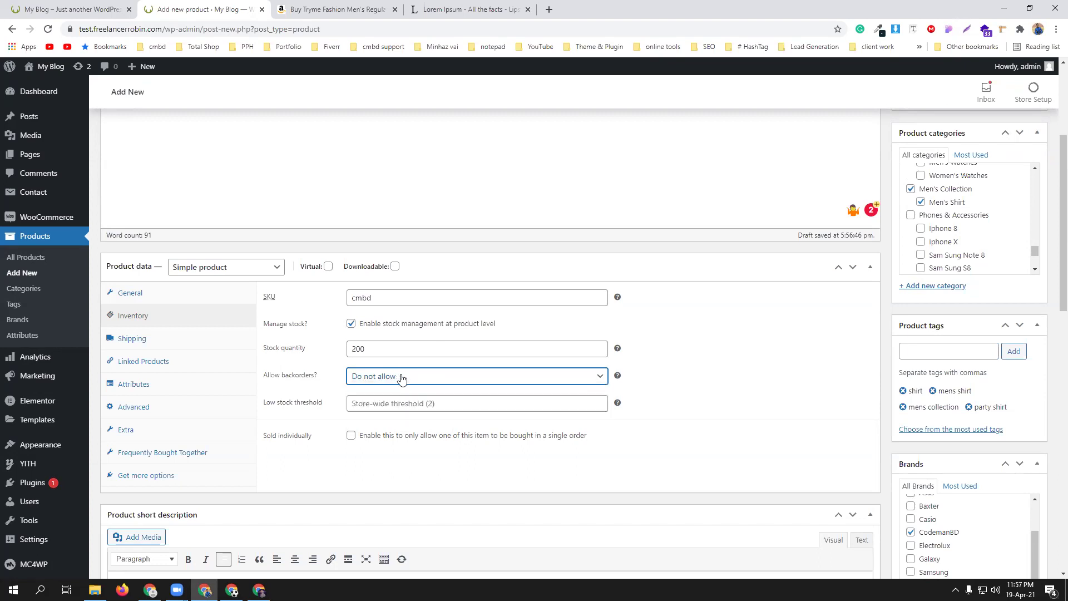
{"action": "left_click", "coordinate": [413, 406]}
{"action": "type", "text": "10"}
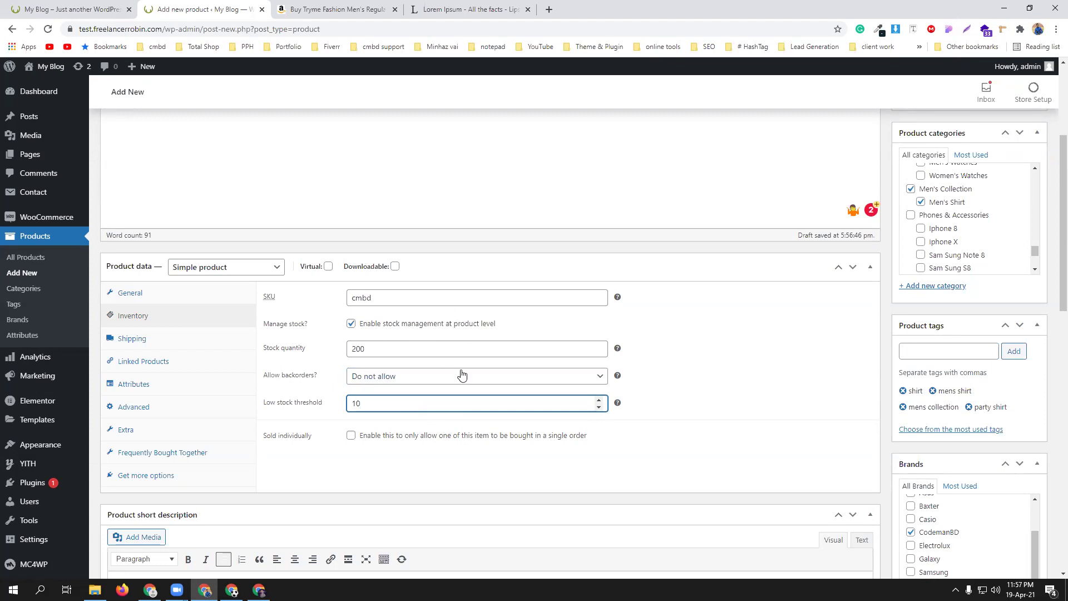
{"action": "left_click", "coordinate": [138, 364]}
{"action": "left_click", "coordinate": [153, 386]}
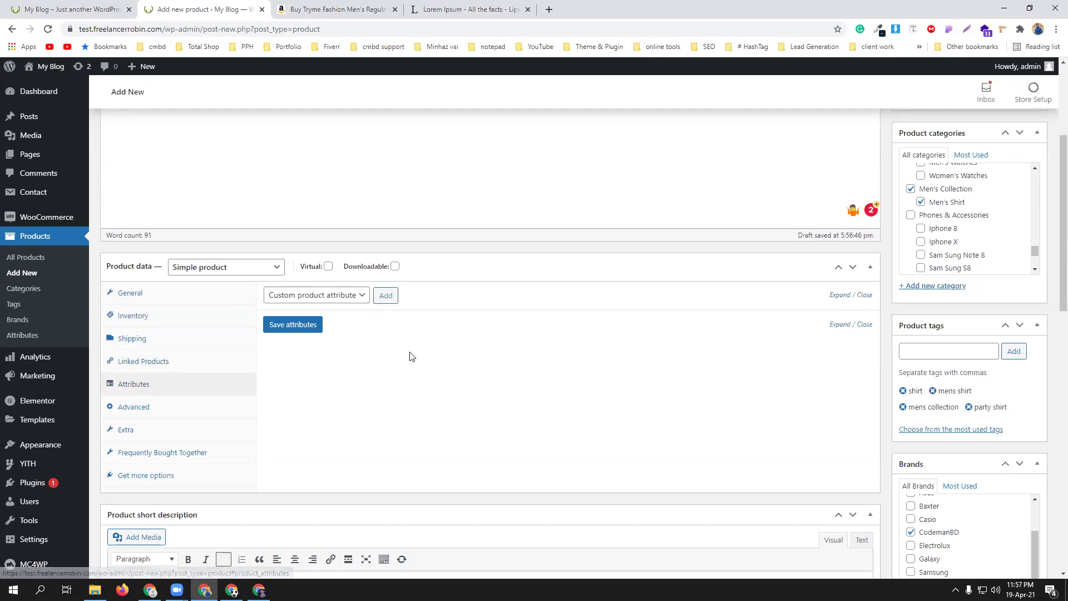
- Add the color attribute to the product from the attribute list
{"action": "left_click", "coordinate": [358, 296]}
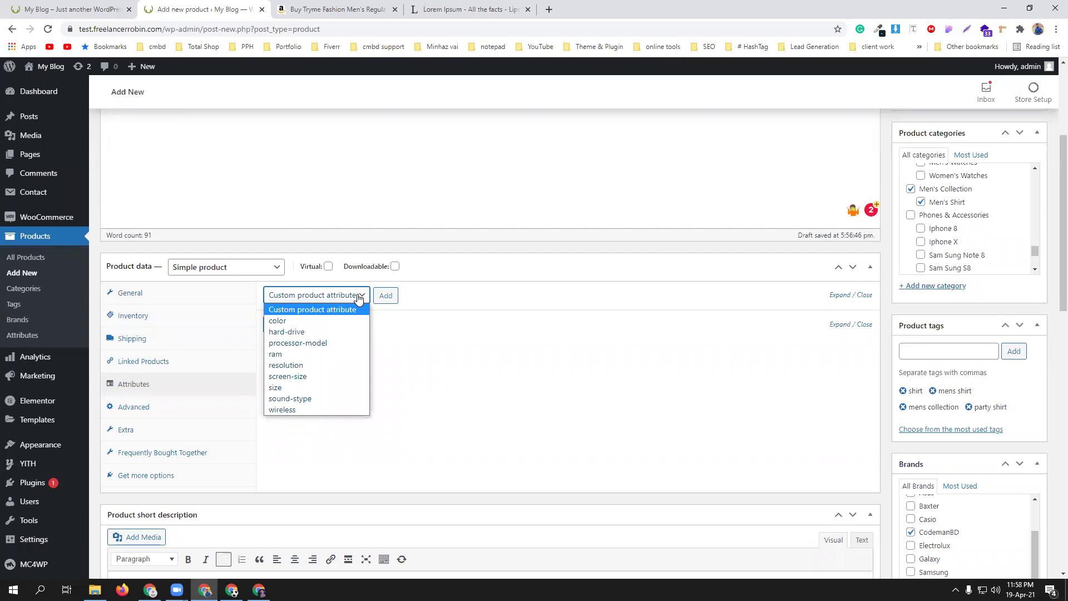
{"action": "left_click", "coordinate": [390, 296]}
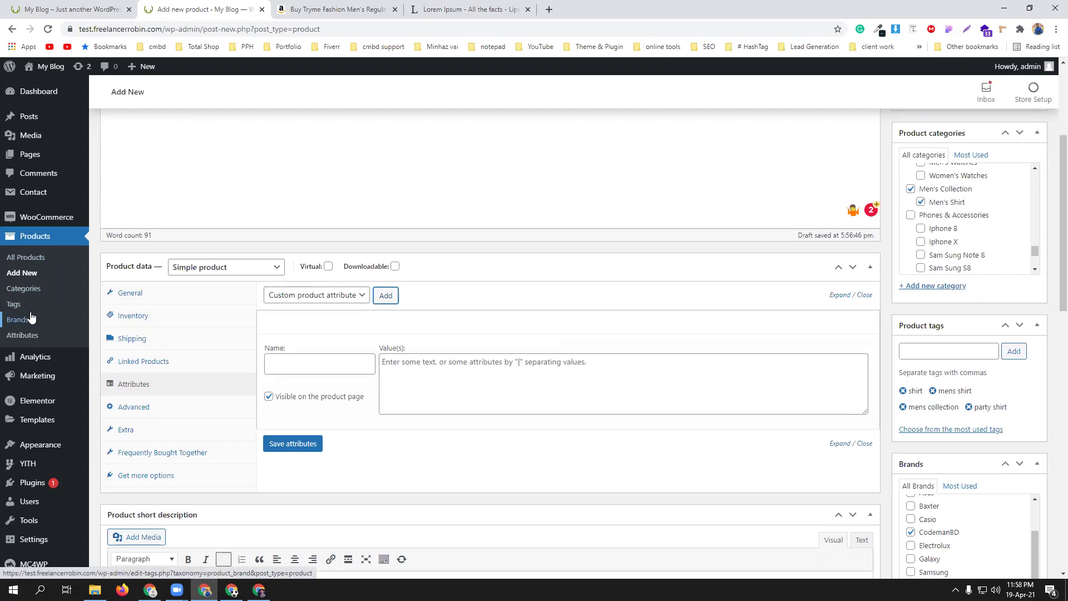
{"action": "left_click", "coordinate": [359, 297]}
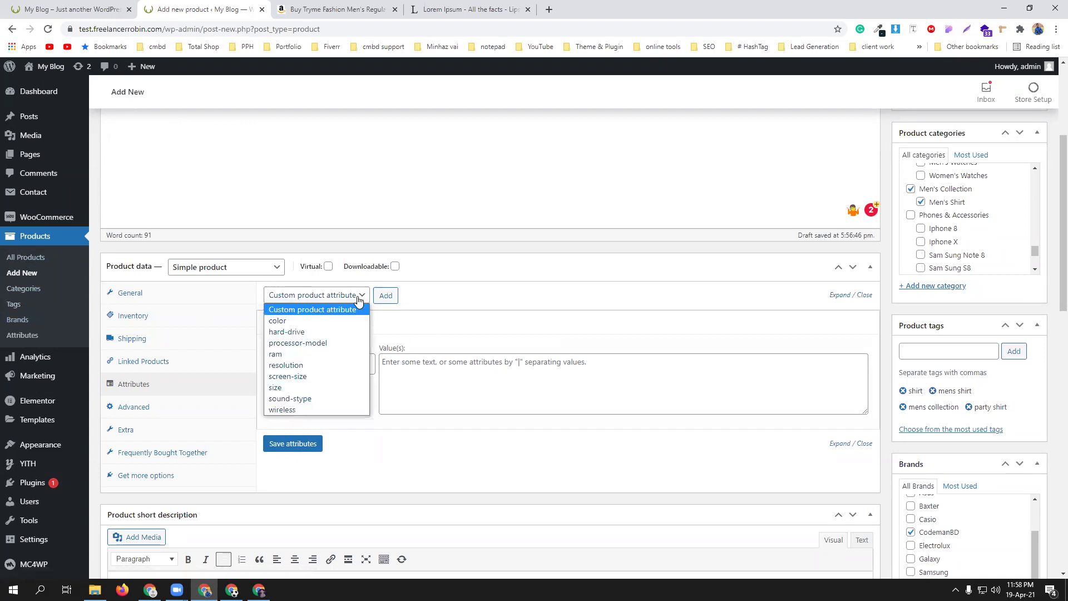
{"action": "left_click", "coordinate": [306, 321]}
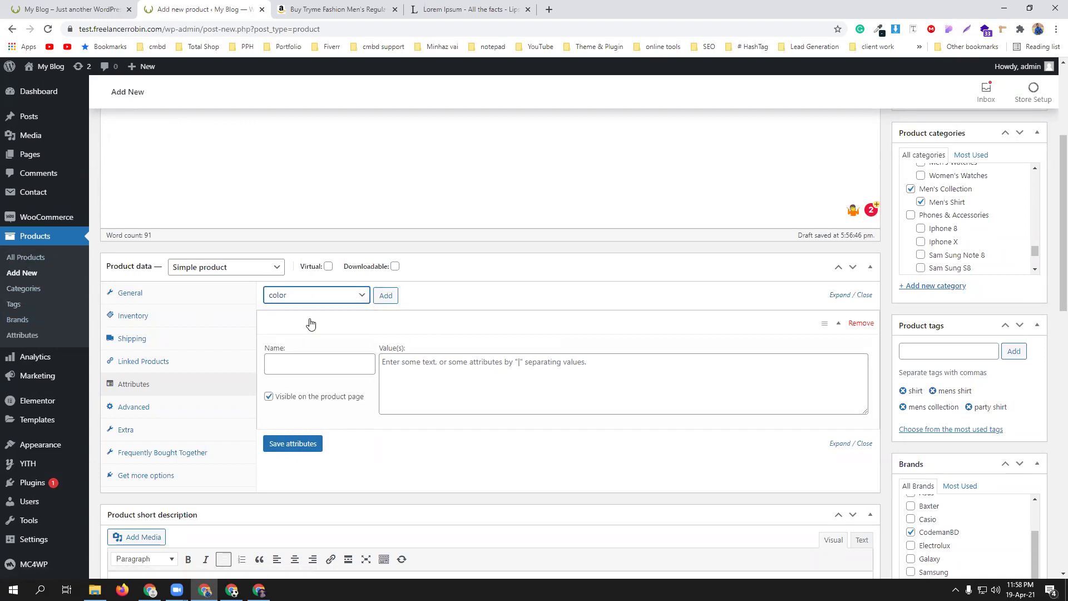
{"action": "left_click", "coordinate": [390, 299]}
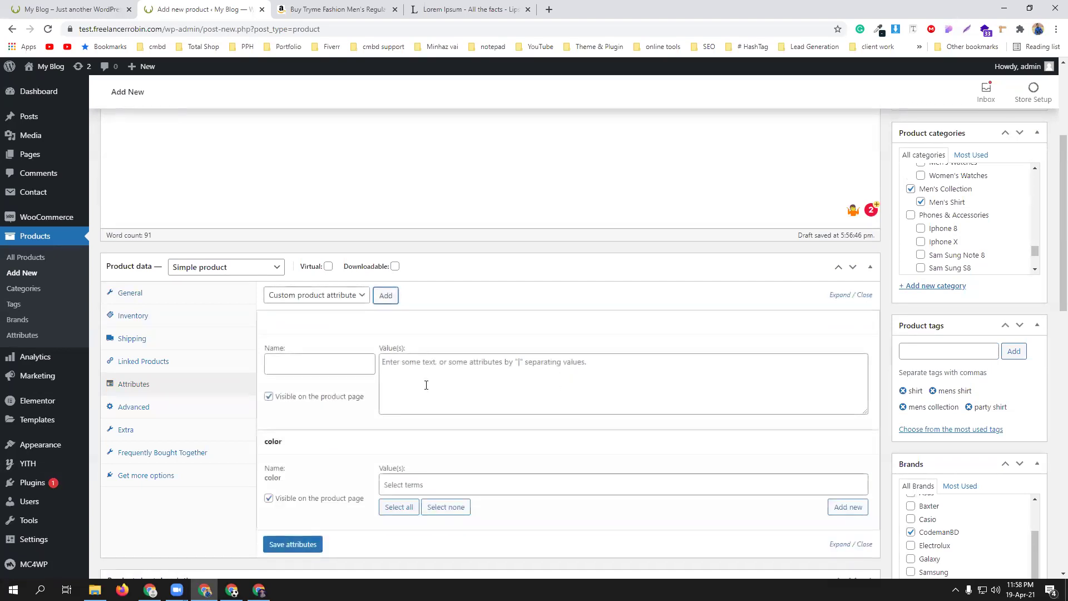
{"action": "scroll", "coordinate": [426, 385], "scroll_direction": "down", "scroll_amount": 2}
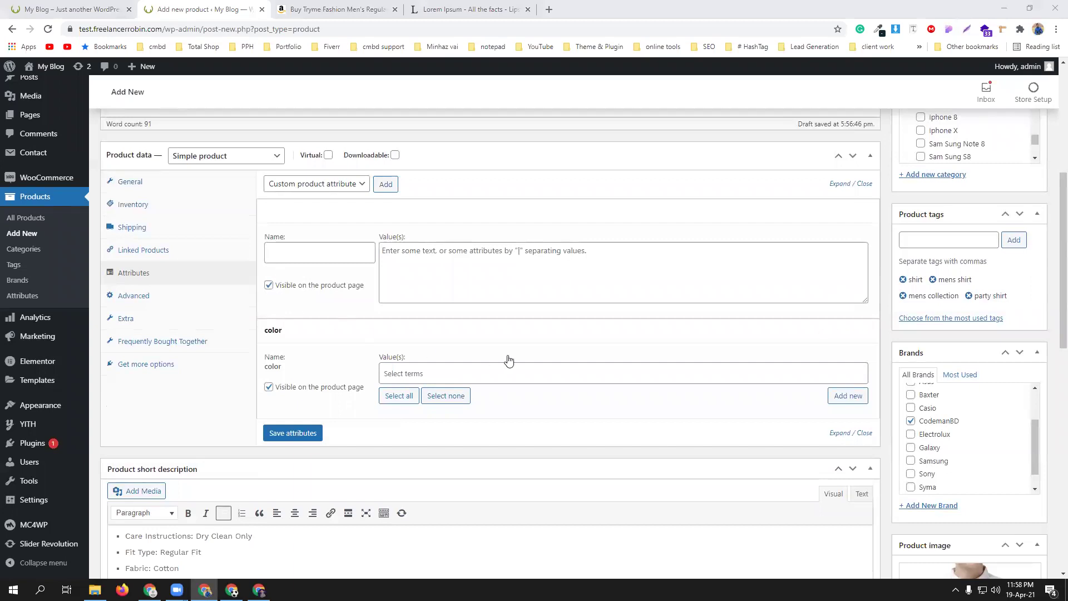
{"action": "scroll", "coordinate": [508, 361], "scroll_direction": "down", "scroll_amount": 2}
- Assign all color values black, red and white, then save the attributes
{"action": "left_click", "coordinate": [416, 262]}
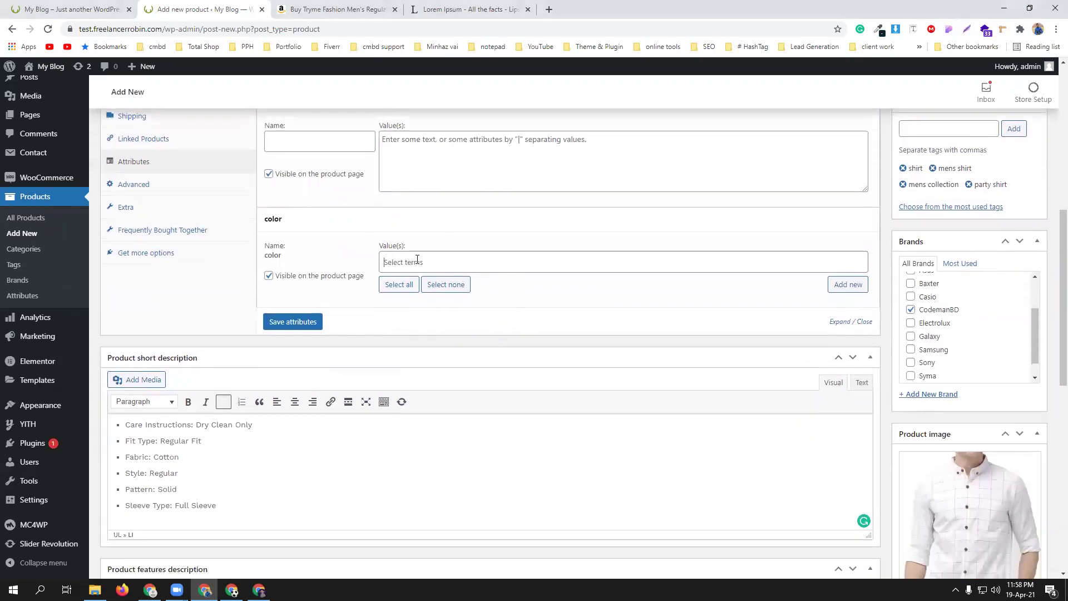
{"action": "left_click", "coordinate": [419, 246]}
{"action": "left_click", "coordinate": [402, 285]}
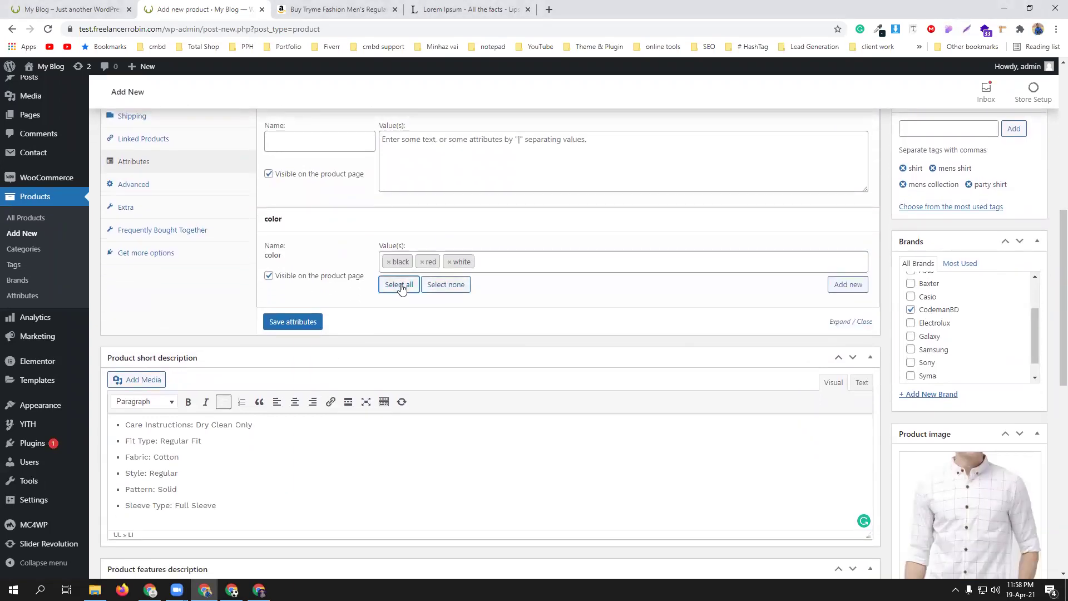
{"action": "left_click", "coordinate": [278, 323]}
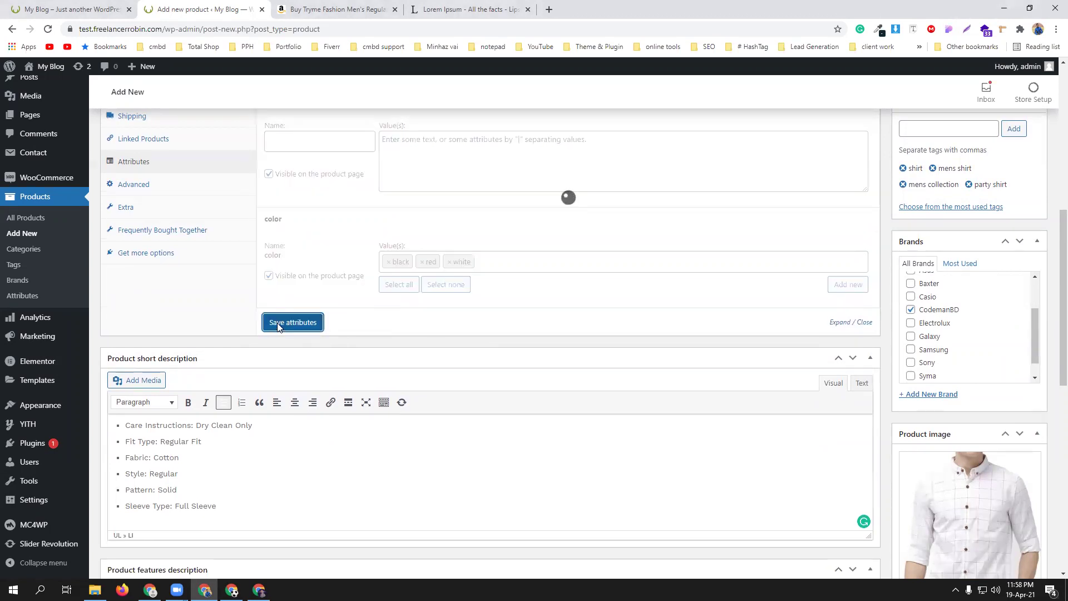
{"action": "scroll", "coordinate": [386, 281], "scroll_direction": "up", "scroll_amount": 3}
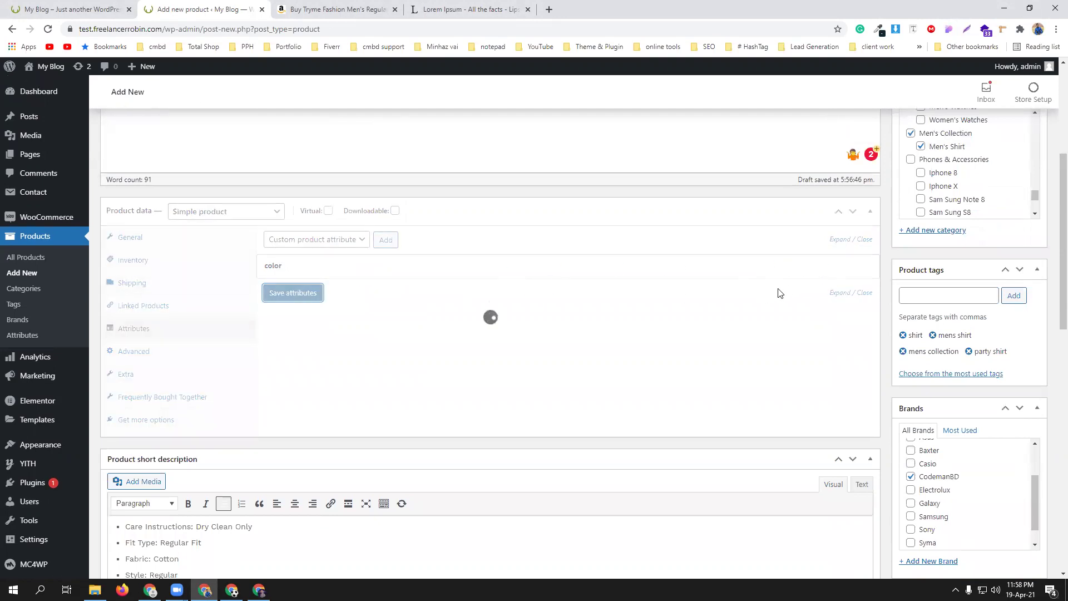
{"action": "left_click", "coordinate": [839, 271]}
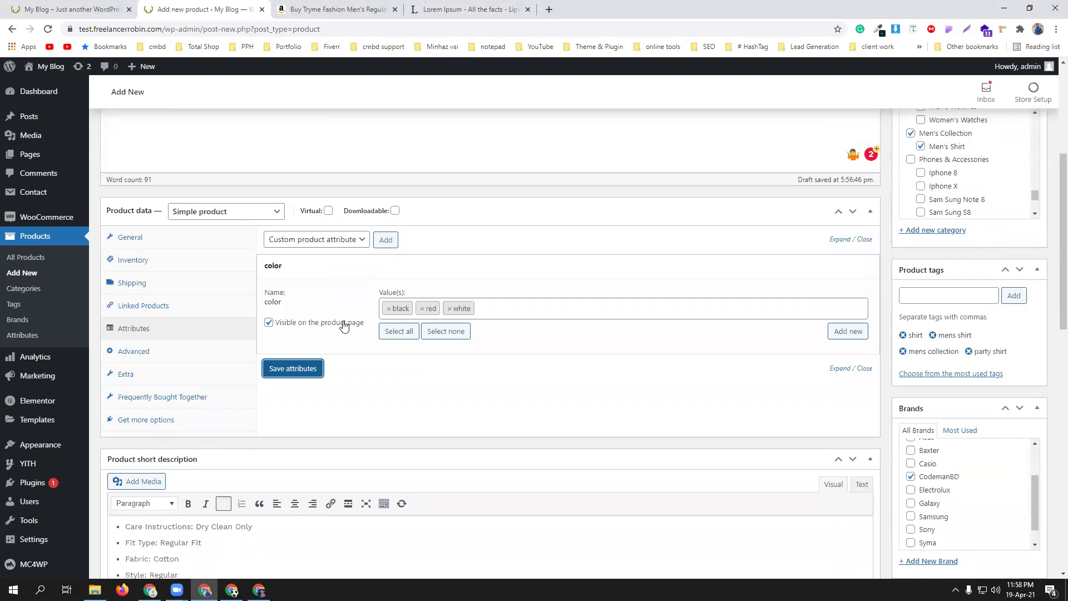
{"action": "scroll", "coordinate": [343, 322], "scroll_direction": "up", "scroll_amount": 5}
{"action": "scroll", "coordinate": [342, 323], "scroll_direction": "down", "scroll_amount": 11}
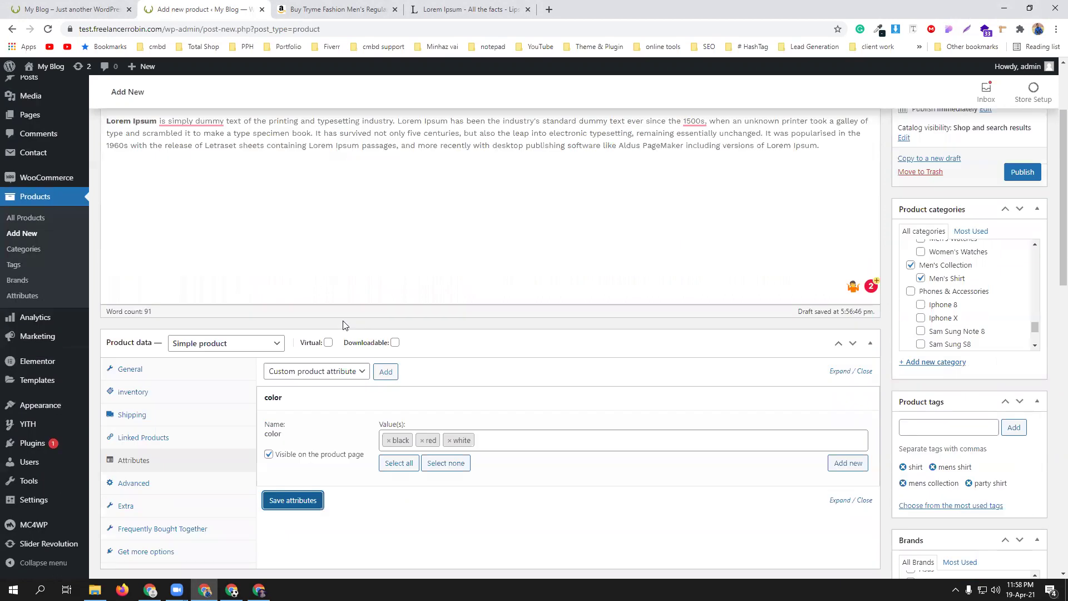
{"action": "scroll", "coordinate": [343, 323], "scroll_direction": "up", "scroll_amount": 7}
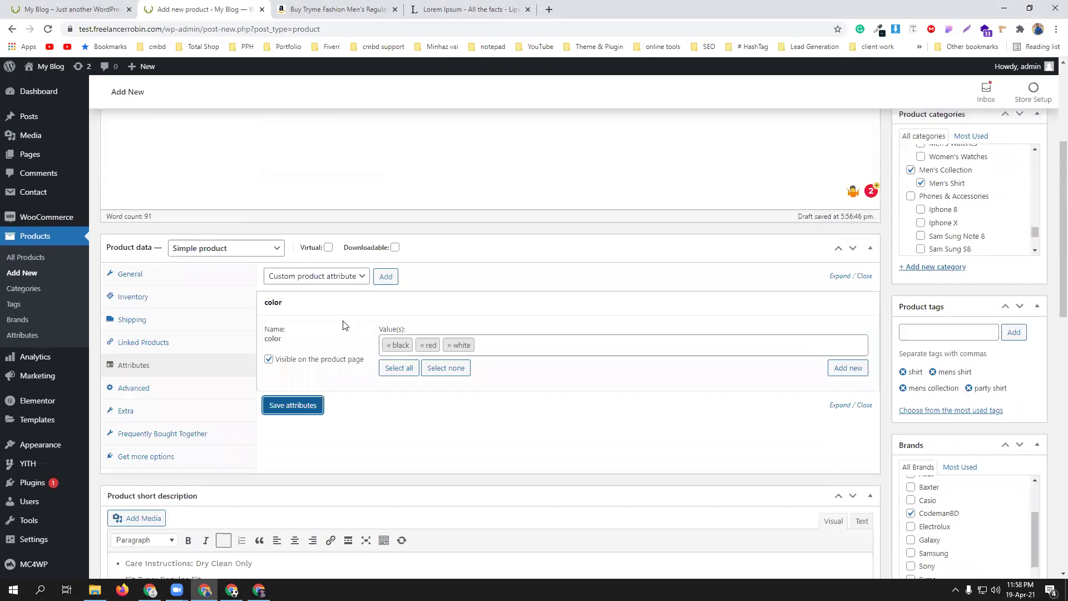
- Add the size attribute with all values L, M, S, XL and XXL, and save the attributes
{"action": "left_click", "coordinate": [297, 277]}
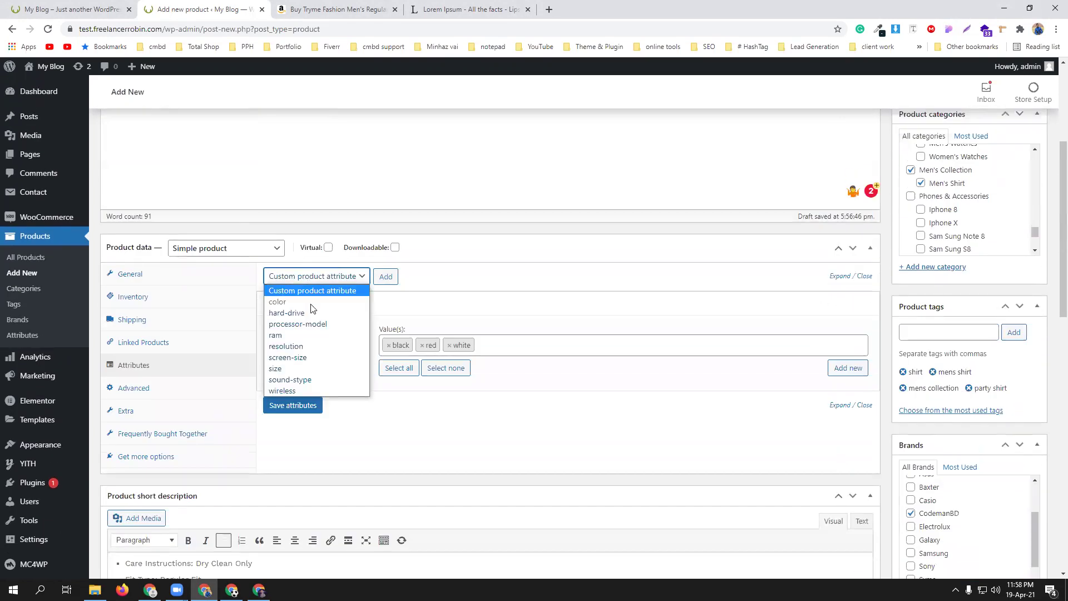
{"action": "left_click", "coordinate": [304, 371]}
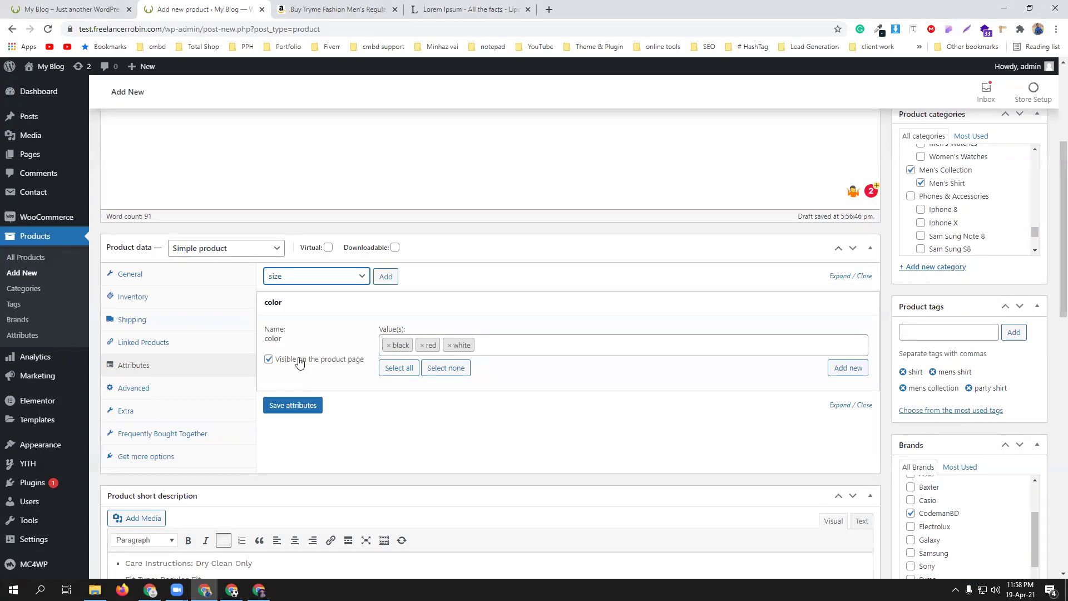
{"action": "left_click", "coordinate": [386, 276]}
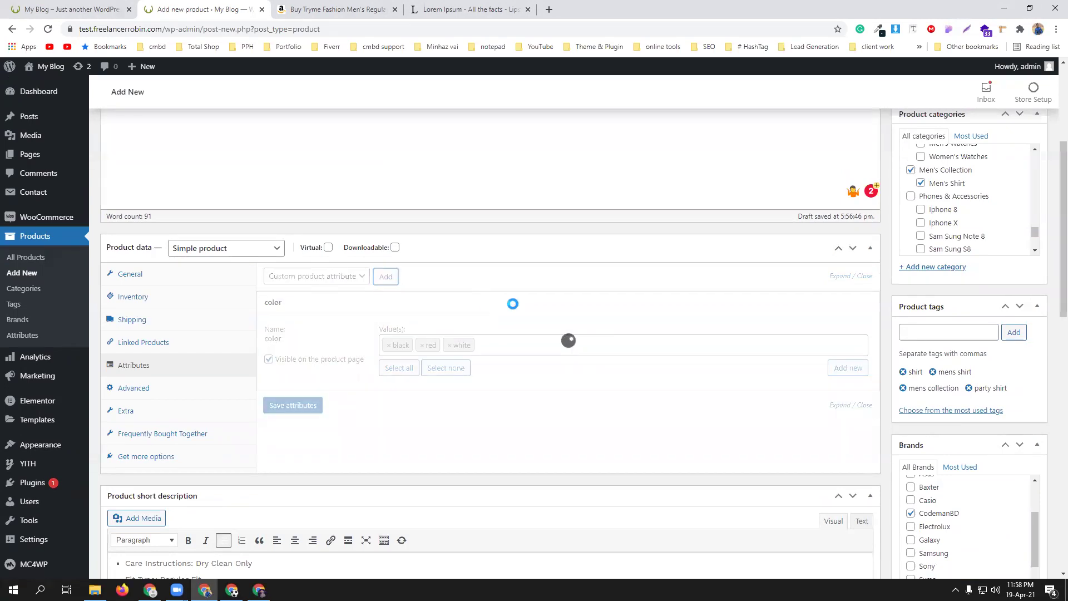
{"action": "scroll", "coordinate": [512, 305], "scroll_direction": "down", "scroll_amount": 1}
{"action": "left_click", "coordinate": [396, 413]}
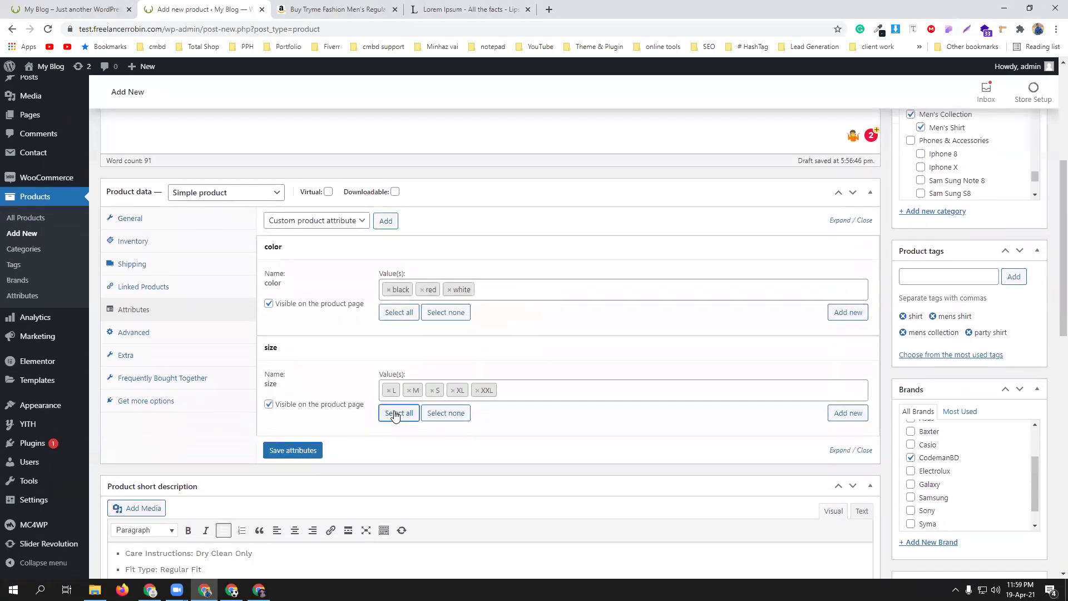
{"action": "left_click", "coordinate": [289, 453]}
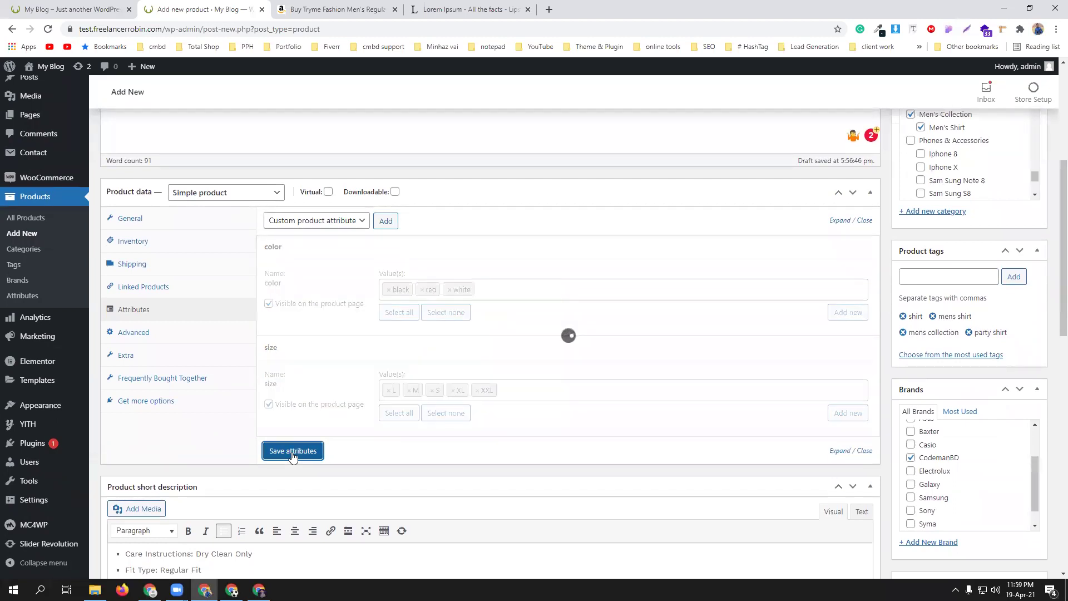
{"action": "left_click", "coordinate": [314, 221]}
{"action": "left_click", "coordinate": [312, 289]}
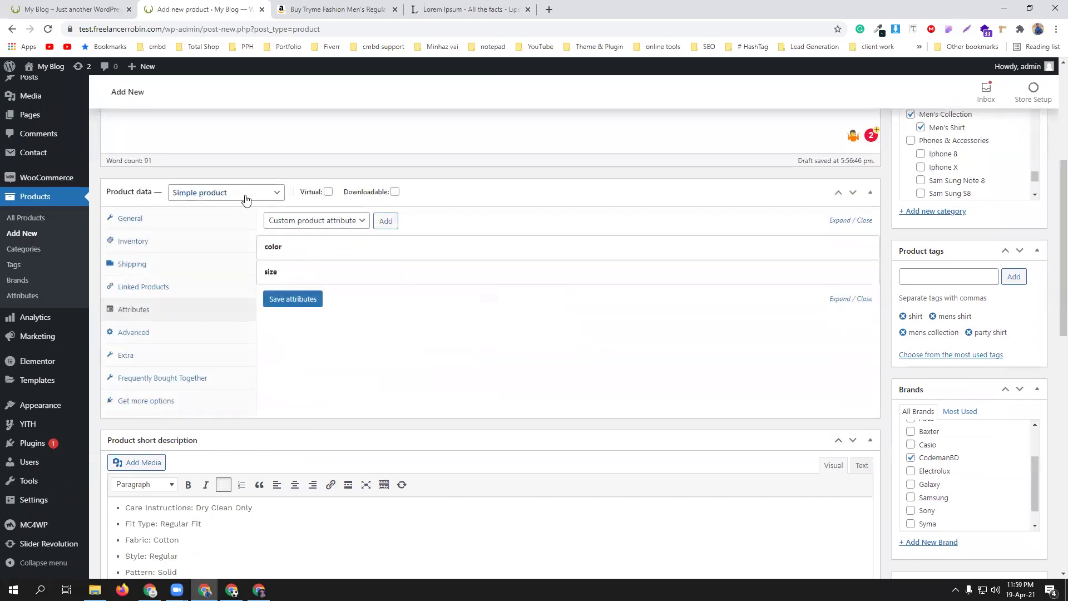
{"action": "left_click", "coordinate": [245, 198]}
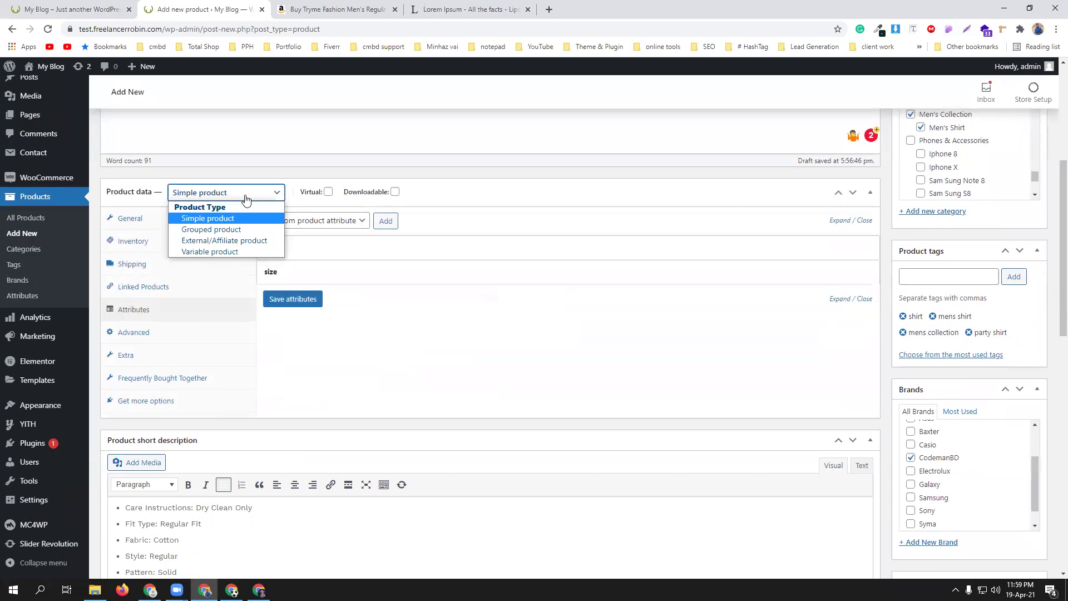
- Change the product type to Variable product
{"action": "left_click", "coordinate": [245, 253]}
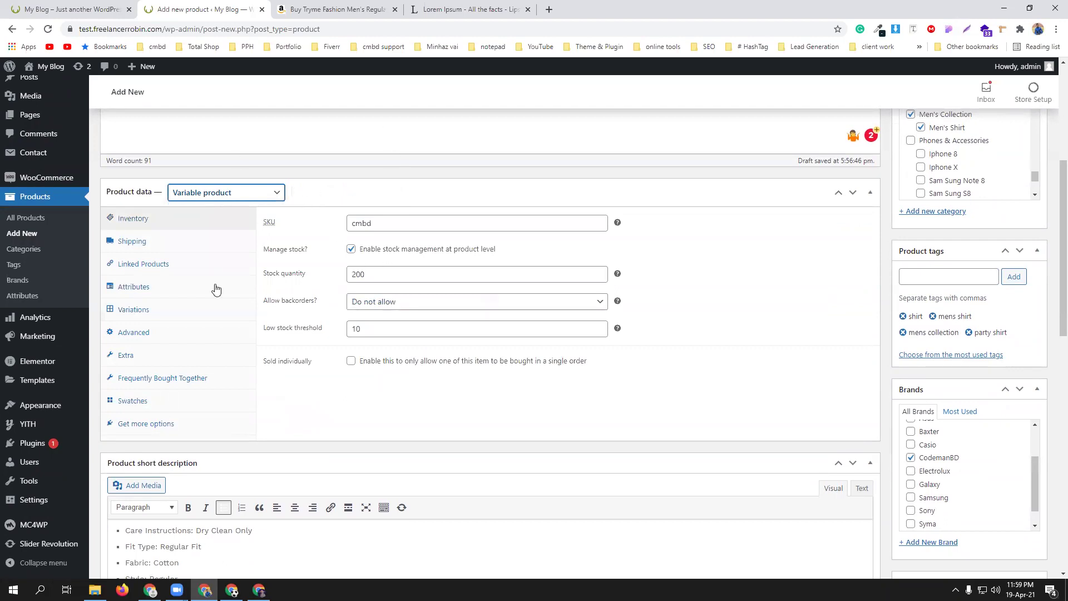
{"action": "left_click", "coordinate": [139, 315]}
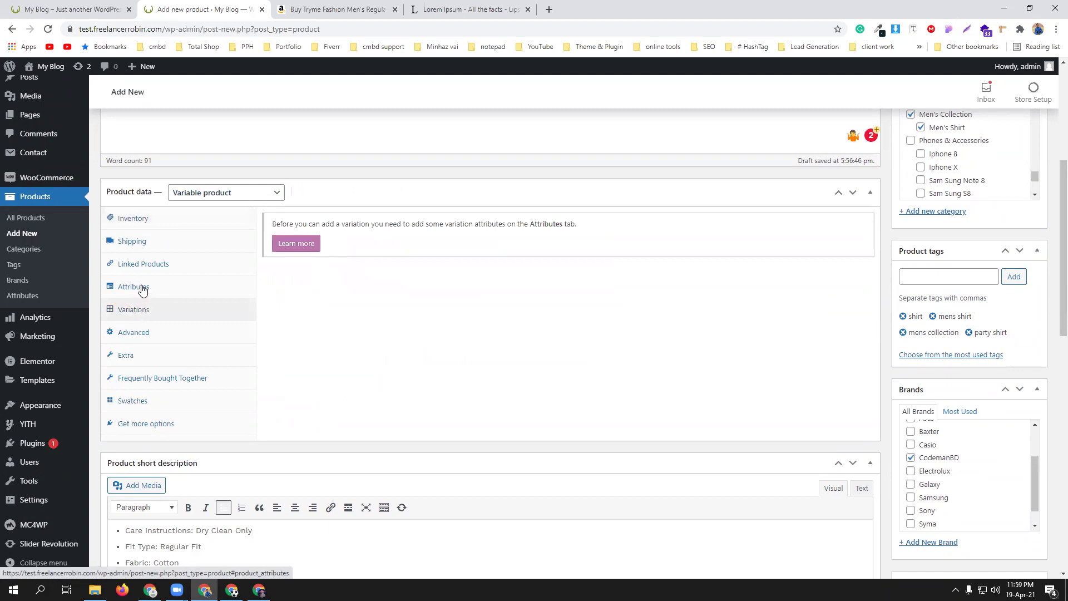
{"action": "left_click", "coordinate": [142, 288]}
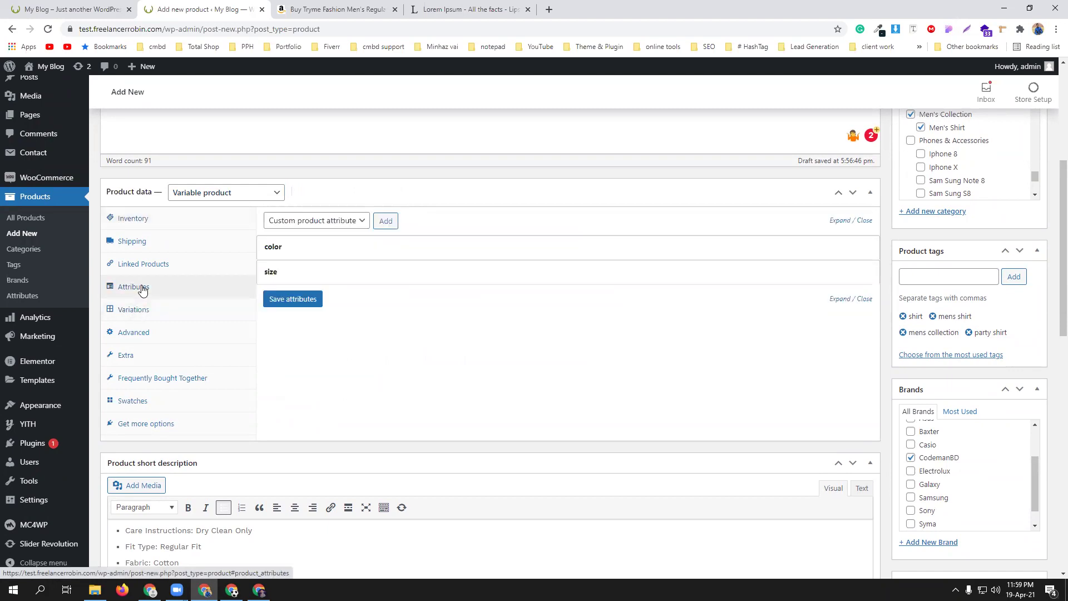
- Mark both color and size attributes as Used for variations and save them
{"action": "left_click", "coordinate": [400, 247]}
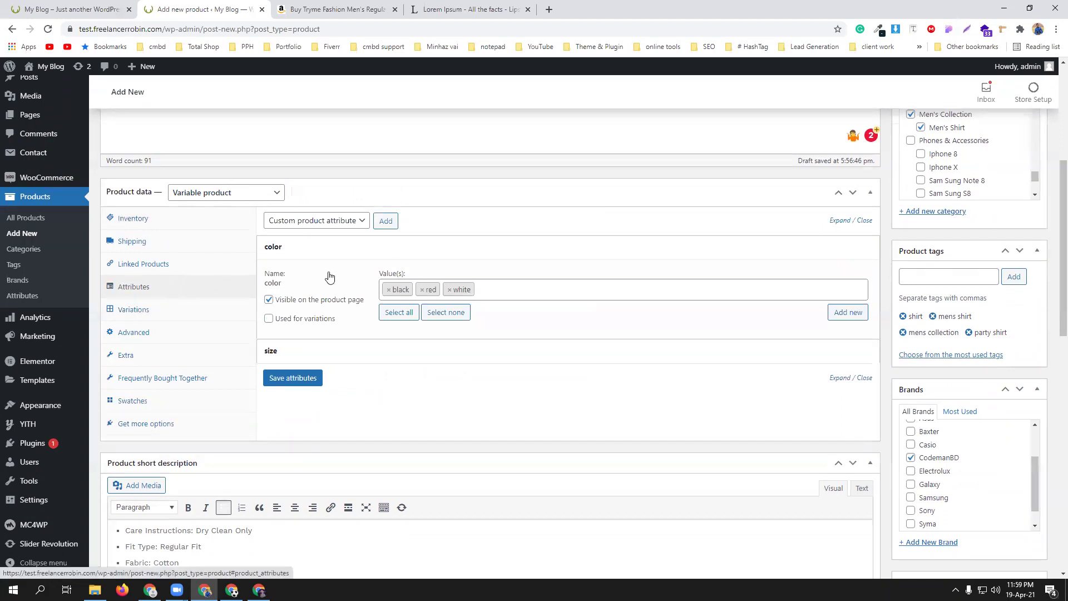
{"action": "left_click", "coordinate": [269, 319]}
{"action": "left_click", "coordinate": [351, 360]}
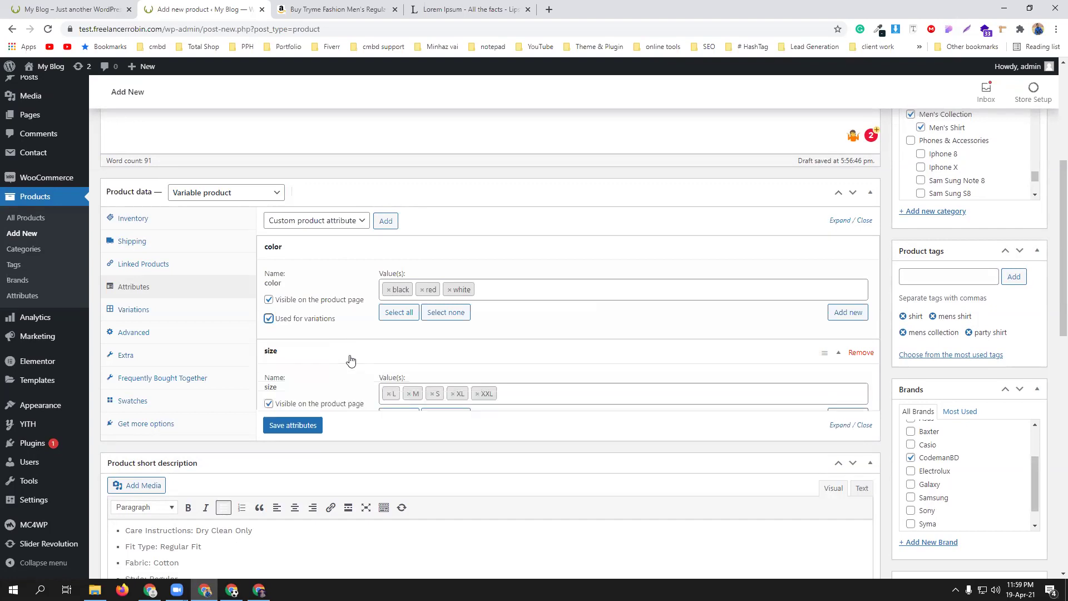
{"action": "scroll", "coordinate": [350, 359], "scroll_direction": "down", "scroll_amount": 2}
{"action": "left_click", "coordinate": [282, 311]}
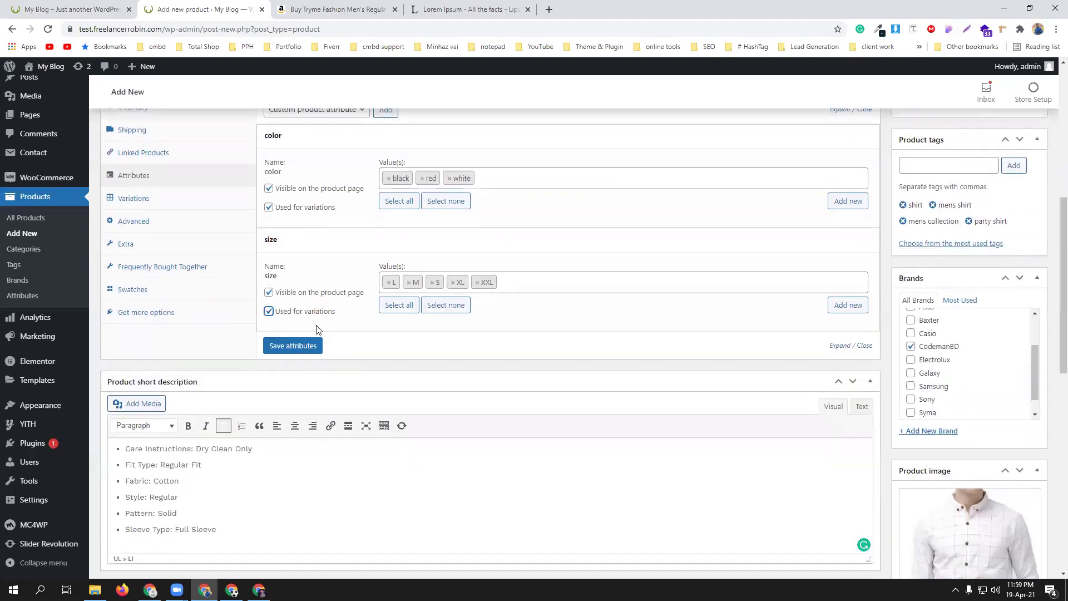
{"action": "left_click", "coordinate": [293, 345]}
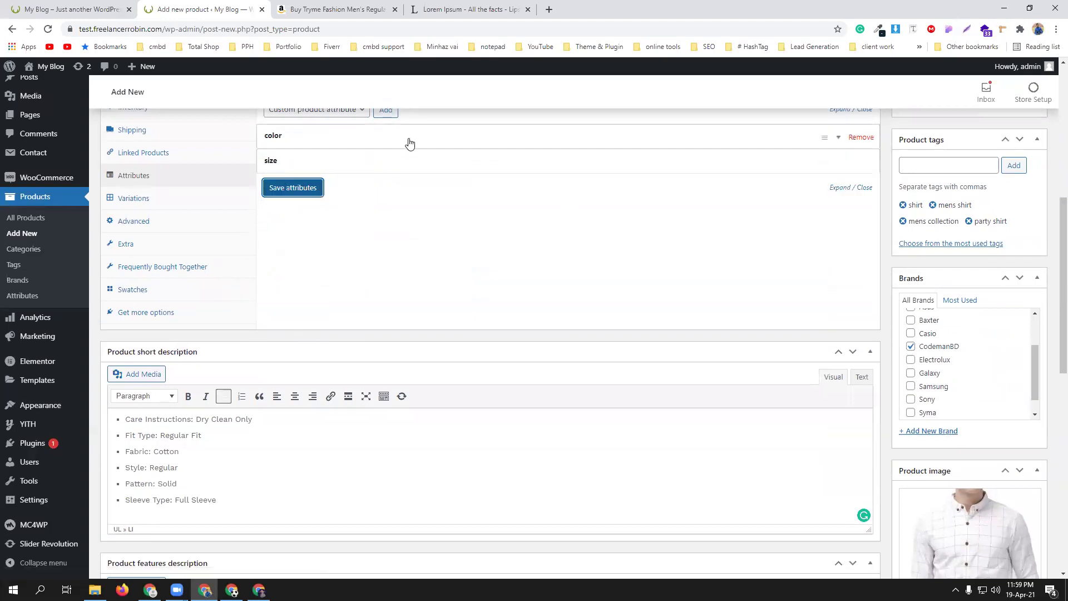
- Check the color attribute's settings, then bring up the Variations panel
{"action": "scroll", "coordinate": [386, 288], "scroll_direction": "up", "scroll_amount": 3}
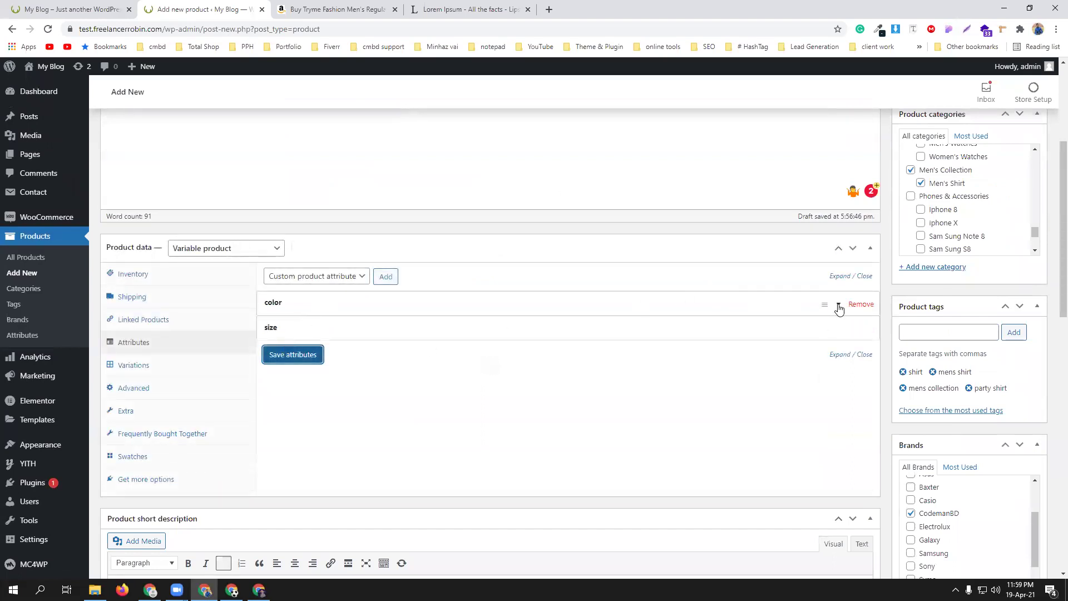
{"action": "left_click", "coordinate": [839, 308]}
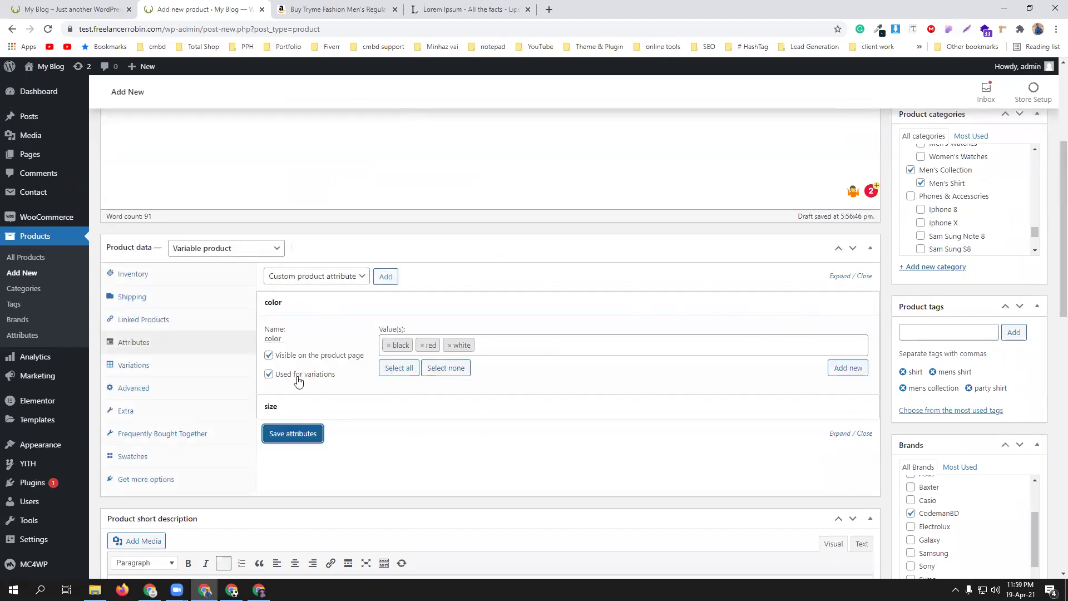
{"action": "left_click", "coordinate": [124, 365]}
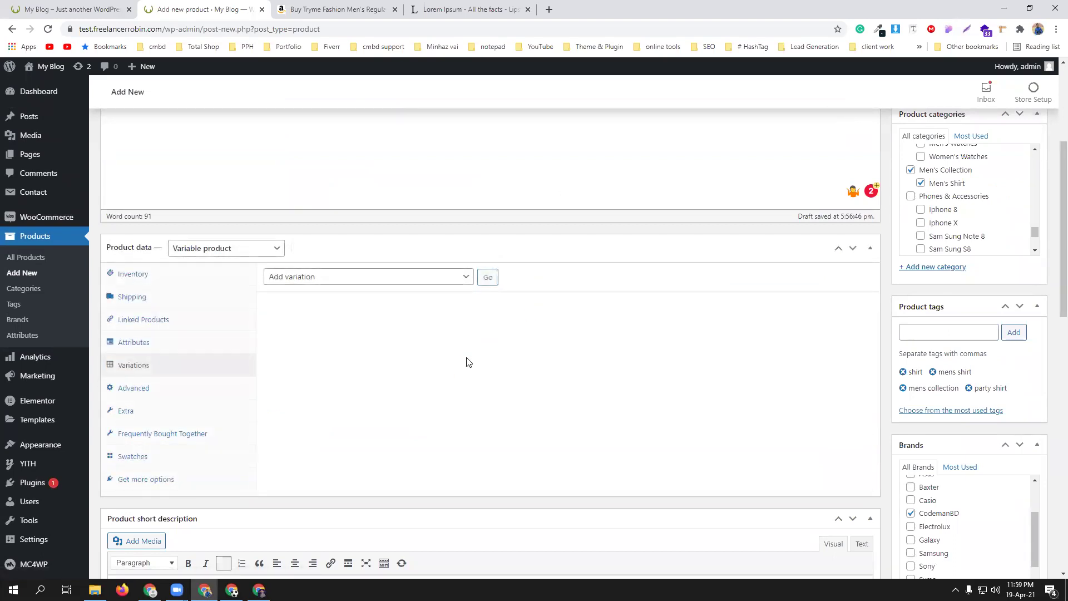
- Create variations from all attributes and confirm, producing 15 color and size variations
{"action": "left_click", "coordinate": [342, 278]}
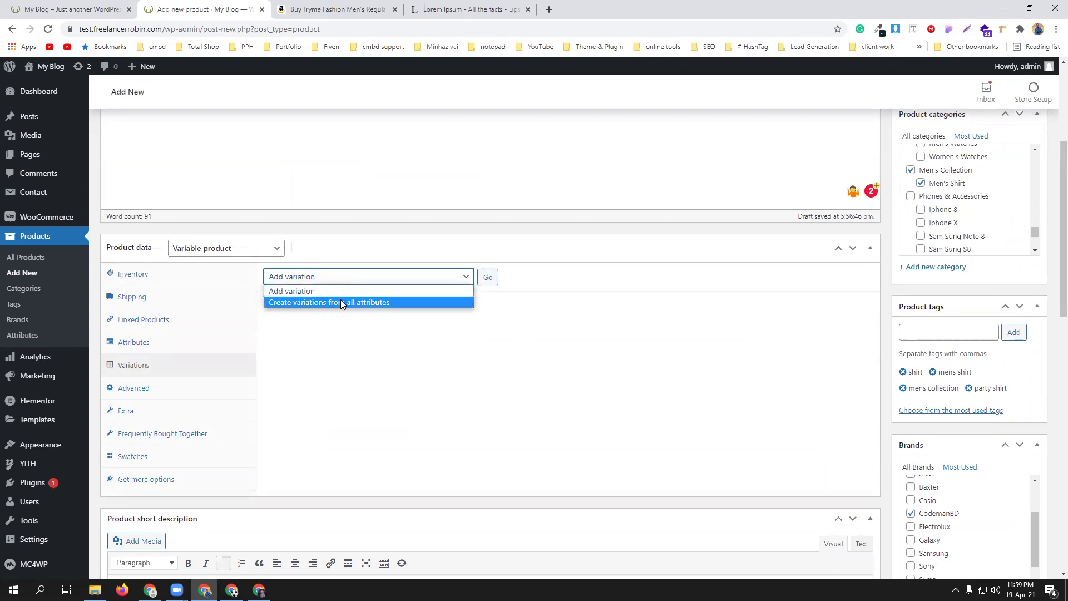
{"action": "left_click", "coordinate": [340, 302]}
{"action": "left_click", "coordinate": [487, 278]}
{"action": "left_click", "coordinate": [589, 110]}
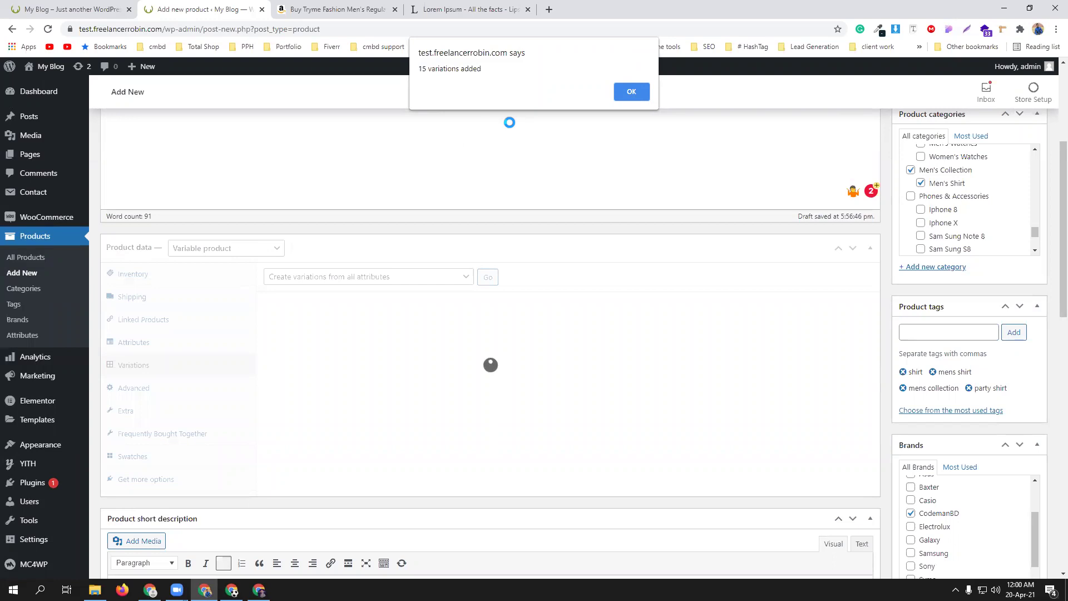
- Set the dark checked shirt photo as the image of variation #4543 (black, L)
{"action": "left_click", "coordinate": [638, 92]}
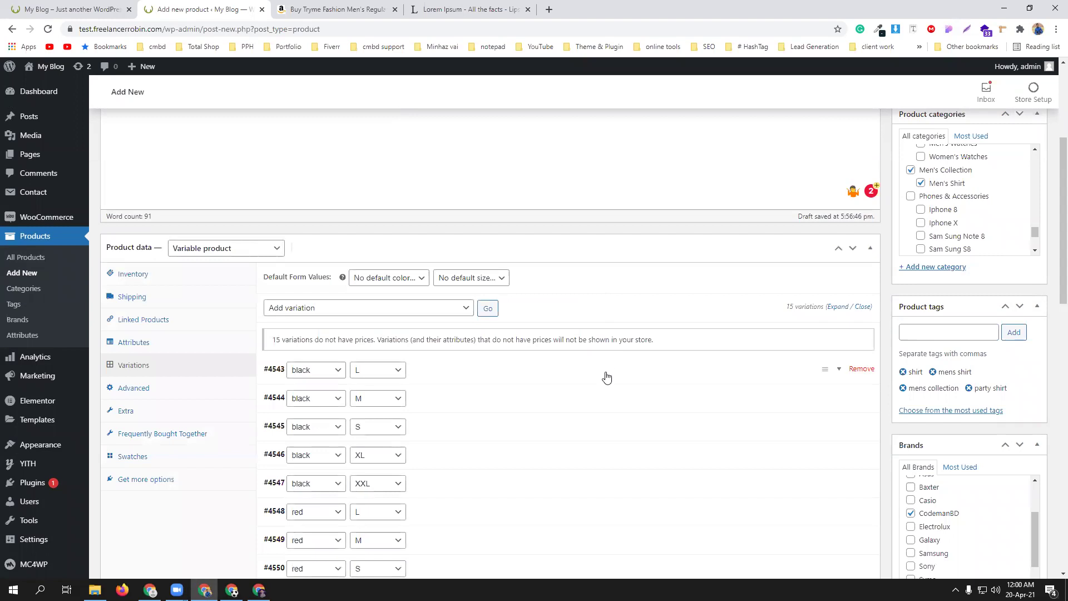
{"action": "scroll", "coordinate": [606, 378], "scroll_direction": "down", "scroll_amount": 1}
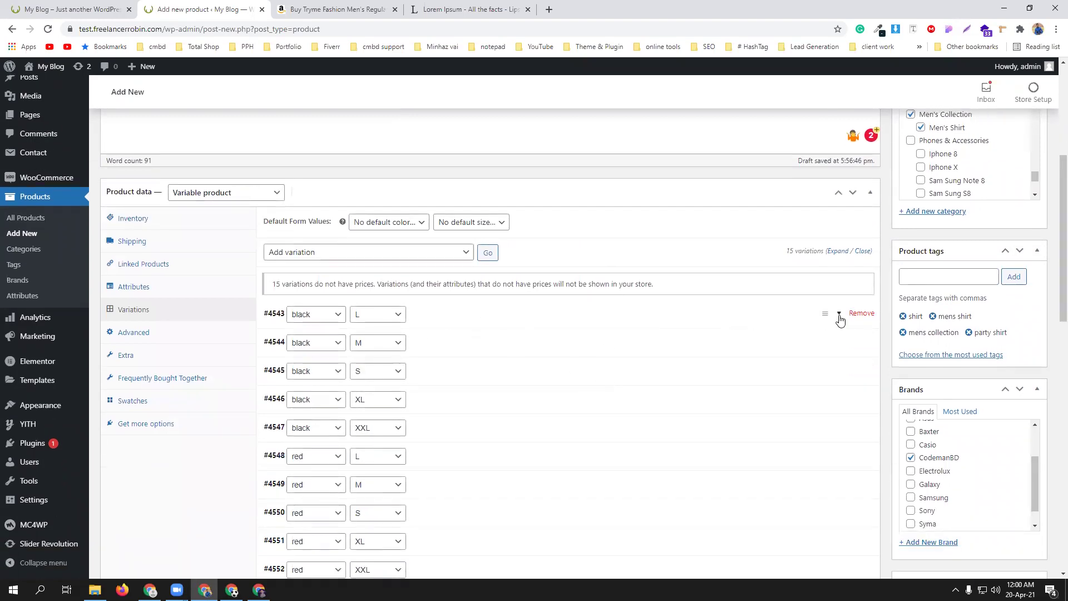
{"action": "left_click", "coordinate": [841, 317]}
{"action": "scroll", "coordinate": [484, 325], "scroll_direction": "down", "scroll_amount": 2}
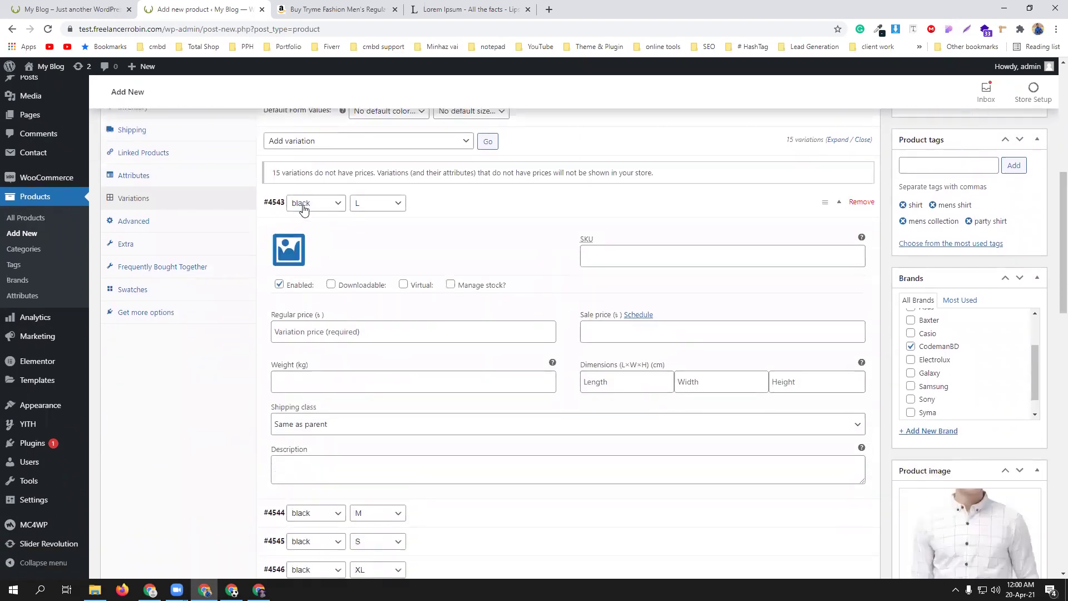
{"action": "scroll", "coordinate": [417, 226], "scroll_direction": "down", "scroll_amount": 1}
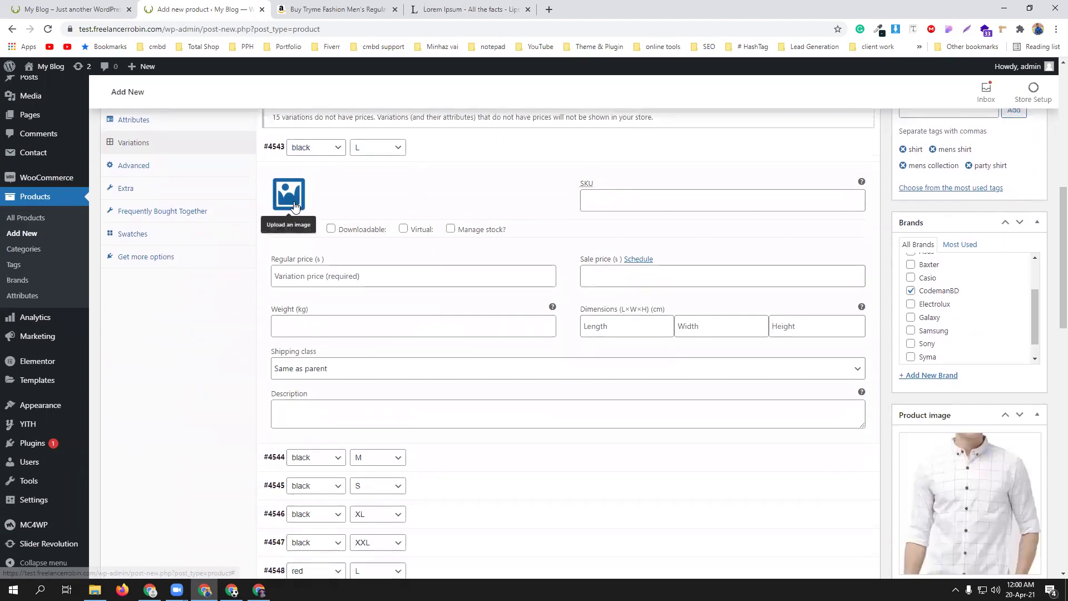
{"action": "left_click", "coordinate": [296, 207]}
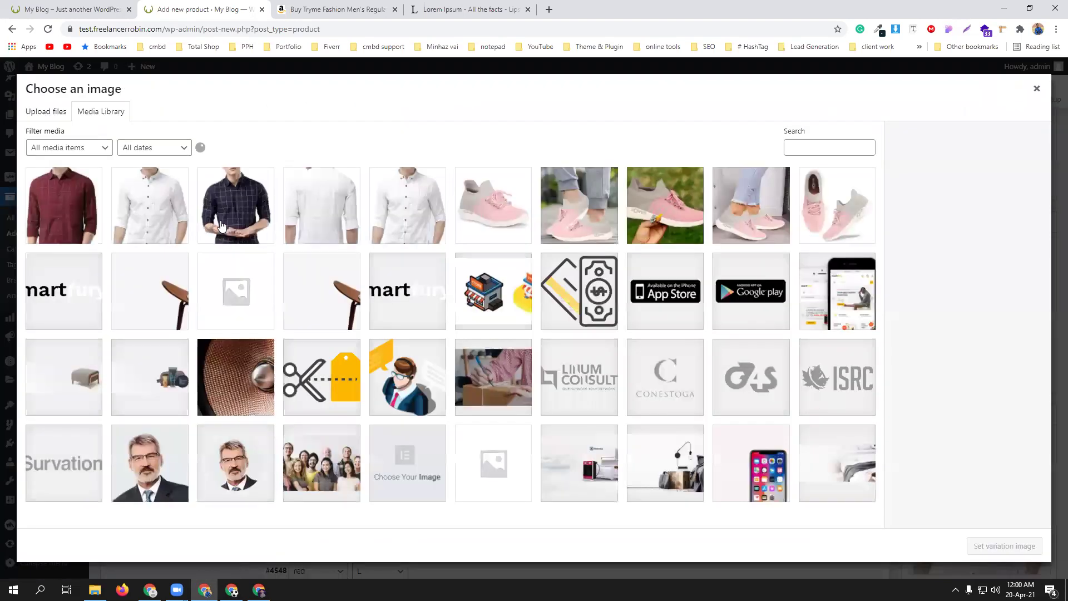
{"action": "left_click", "coordinate": [224, 222]}
{"action": "left_click", "coordinate": [983, 548]}
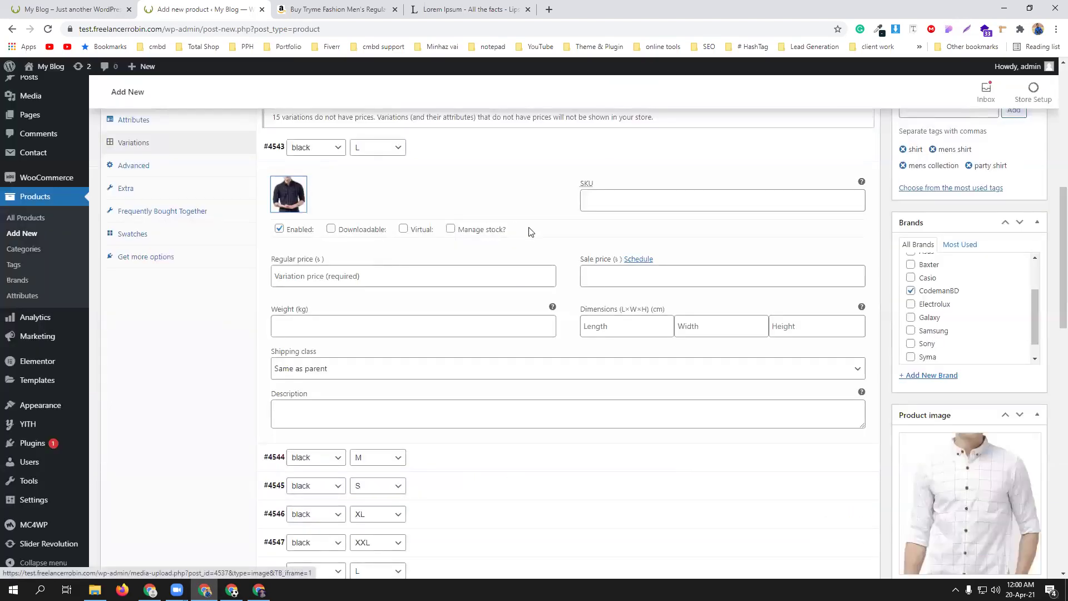
- Give variation #4543 SKU 20 and a regular price of 250
{"action": "left_click", "coordinate": [608, 205]}
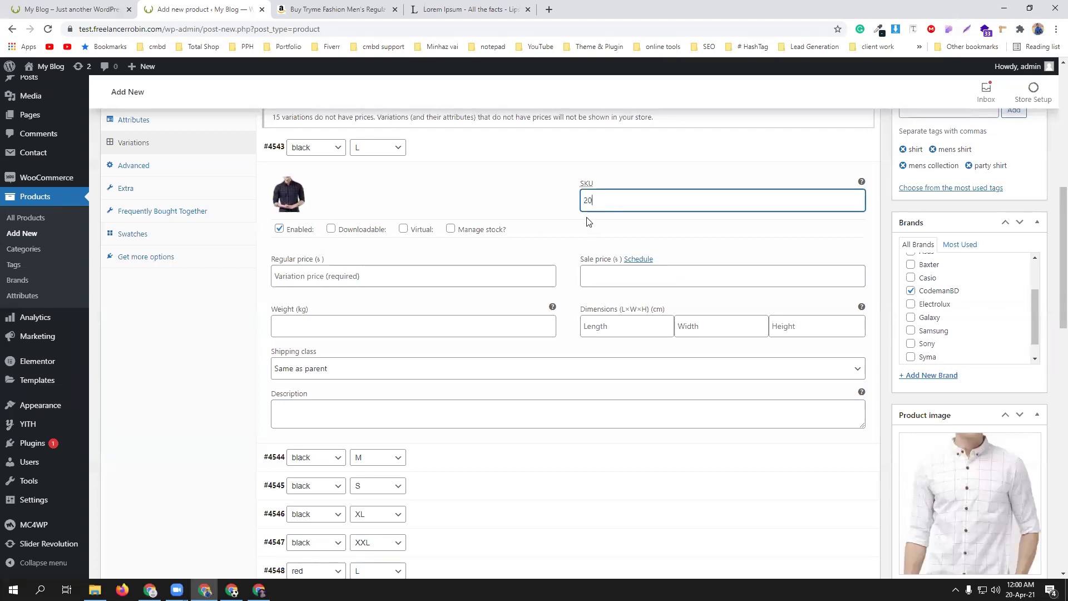
{"action": "left_click", "coordinate": [345, 281]}
{"action": "type", "text": "250"}
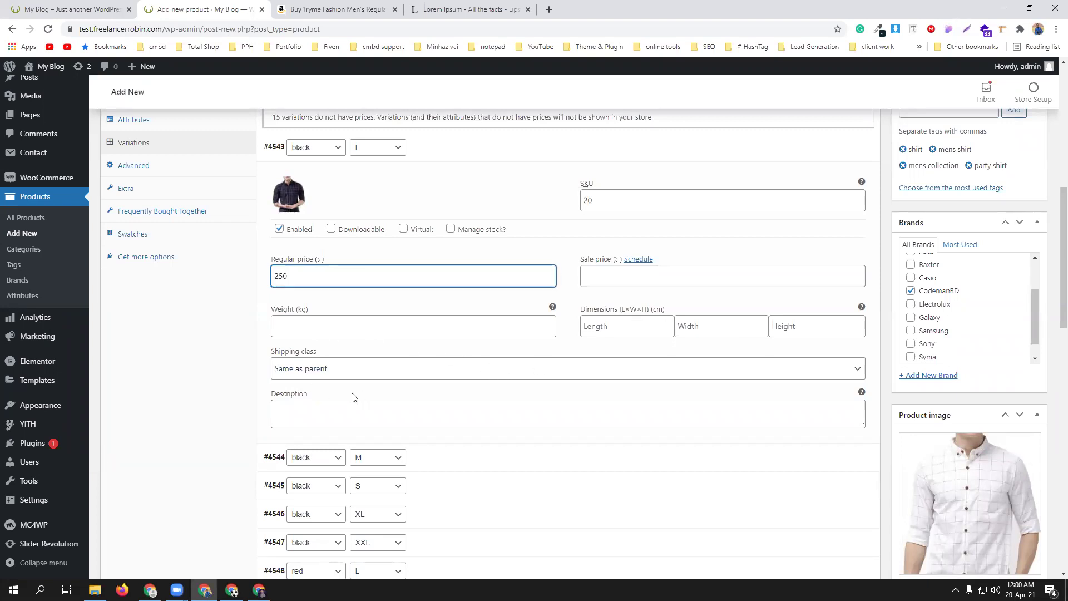
{"action": "scroll", "coordinate": [439, 327], "scroll_direction": "up", "scroll_amount": 2}
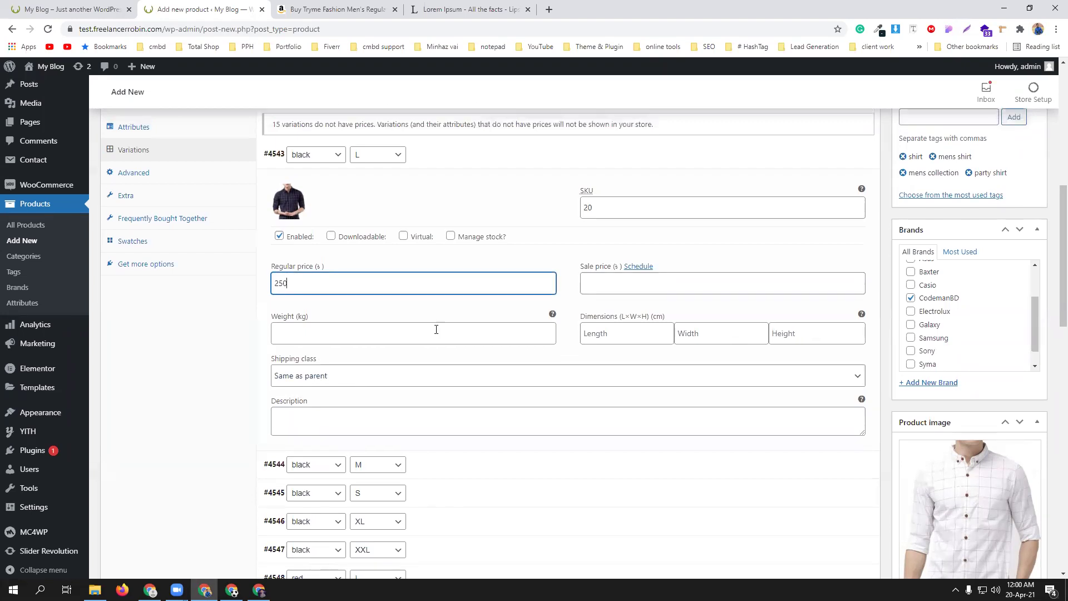
{"action": "scroll", "coordinate": [456, 323], "scroll_direction": "down", "scroll_amount": 4}
- Give variation #4544 (black, M) the dark shirt photo and SKU 15
{"action": "left_click", "coordinate": [445, 350]}
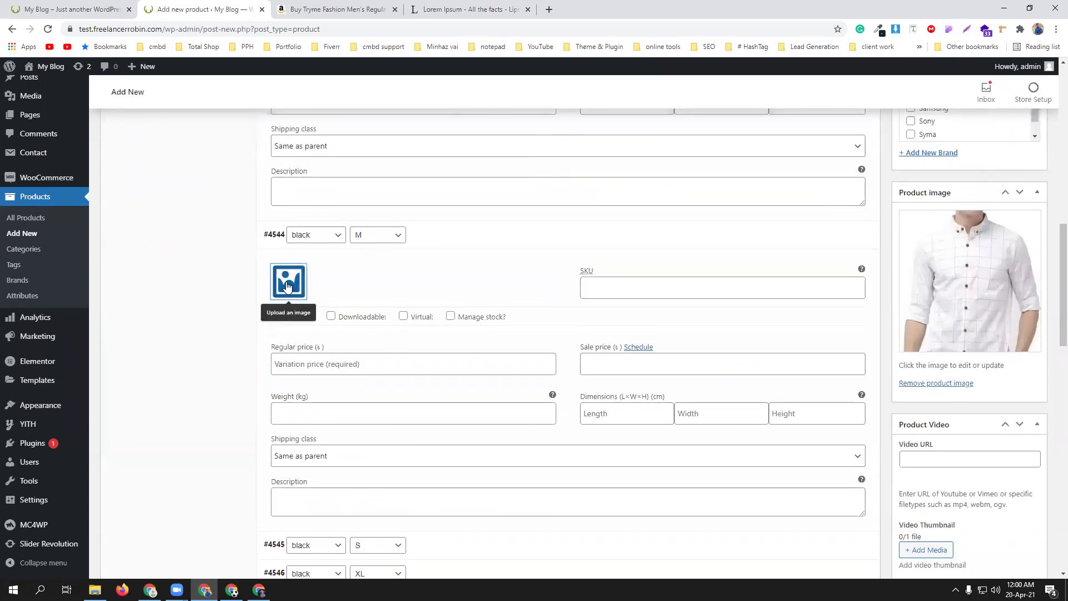
{"action": "left_click", "coordinate": [289, 281]}
{"action": "left_click", "coordinate": [249, 204]}
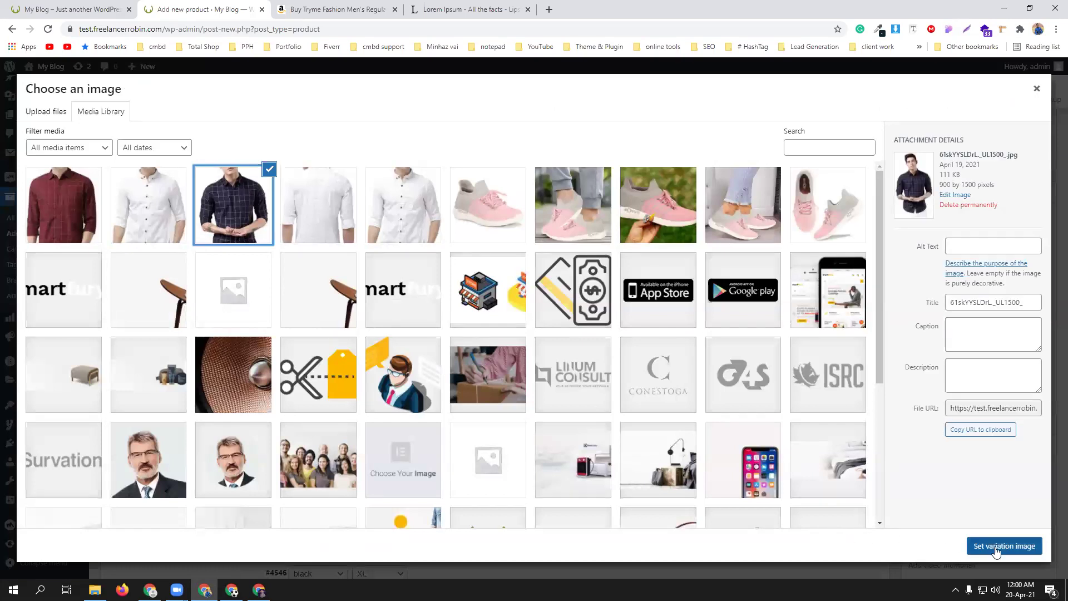
{"action": "left_click", "coordinate": [996, 546]}
{"action": "left_click", "coordinate": [620, 293]}
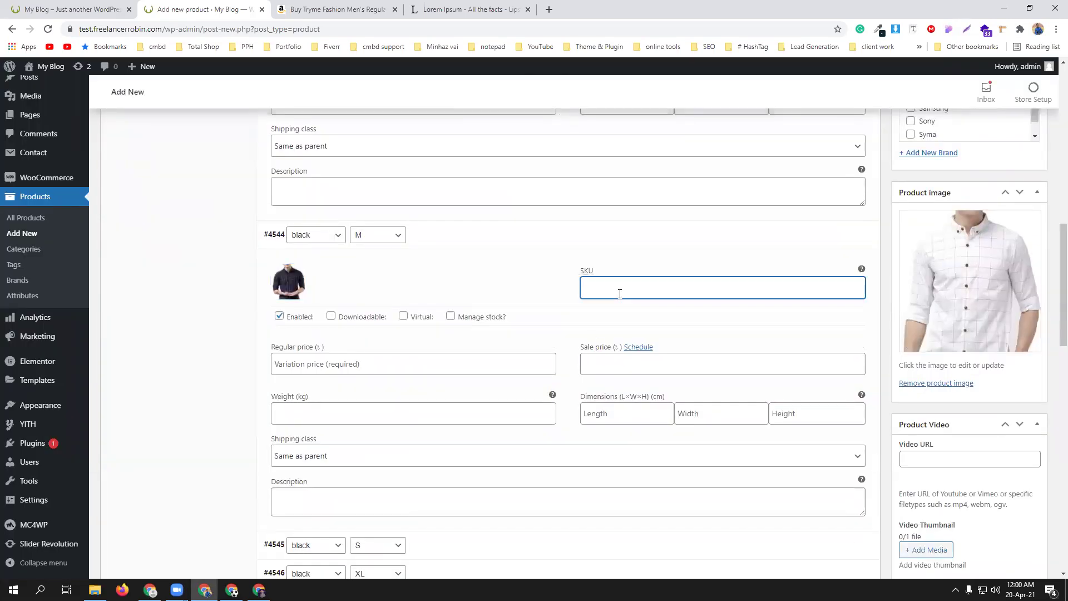
{"action": "type", "text": "15"}
{"action": "left_click", "coordinate": [330, 366]}
- Change #4543's regular price to 550 and set #4544's regular price to 350
{"action": "scroll", "coordinate": [395, 379], "scroll_direction": "up", "scroll_amount": 4}
{"action": "scroll", "coordinate": [395, 382], "scroll_direction": "up", "scroll_amount": 1}
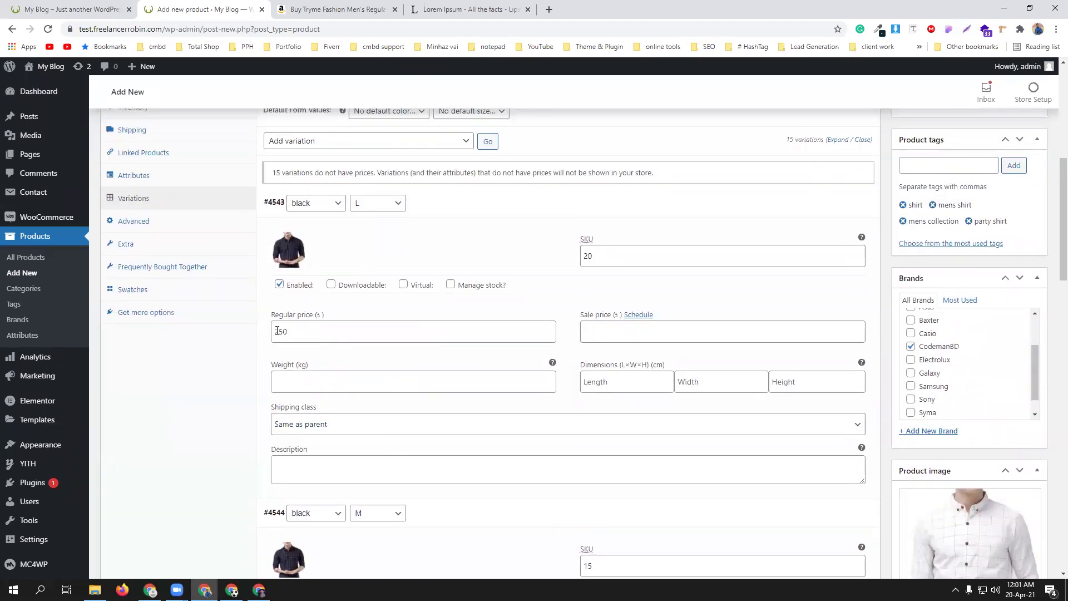
{"action": "left_click_drag", "start_coordinate": [274, 331], "coordinate": [326, 336]}
{"action": "type", "text": "55"}
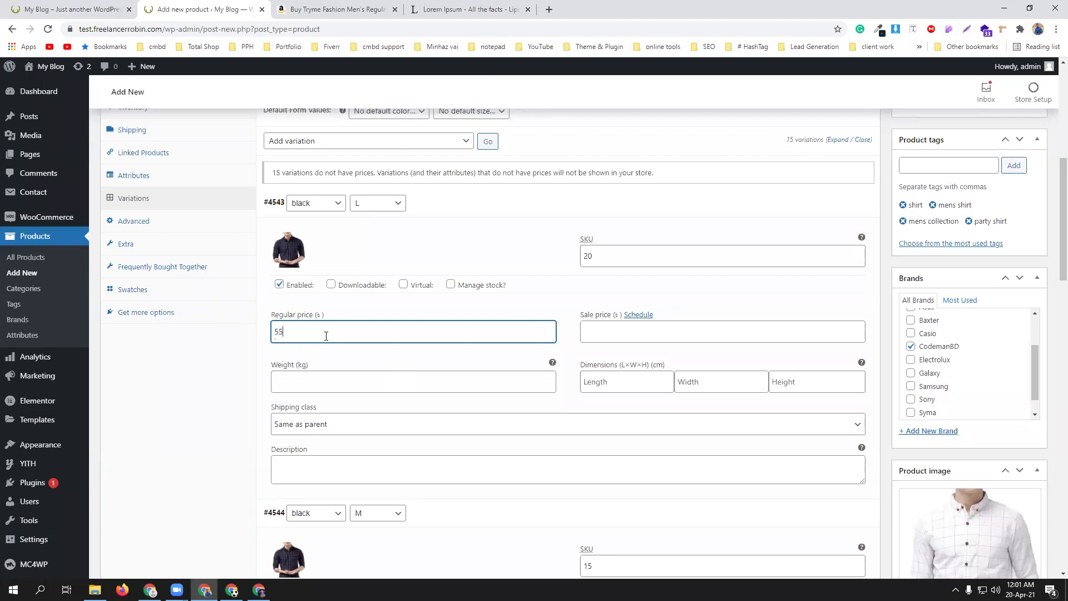
{"action": "type", "text": "0"}
{"action": "scroll", "coordinate": [389, 411], "scroll_direction": "down", "scroll_amount": 4}
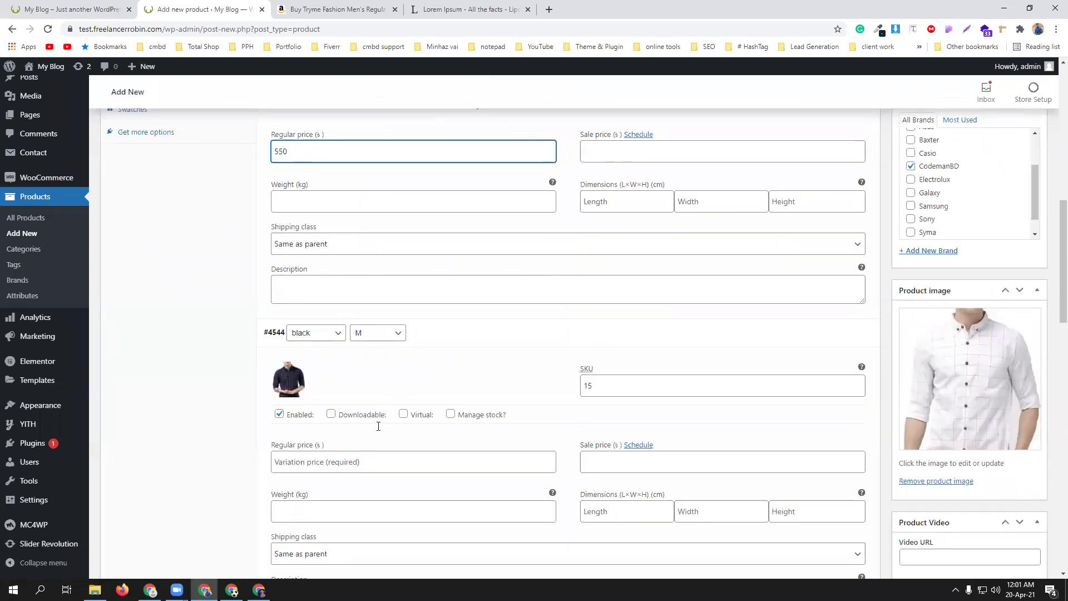
{"action": "left_click", "coordinate": [349, 424]}
{"action": "type", "text": "350"}
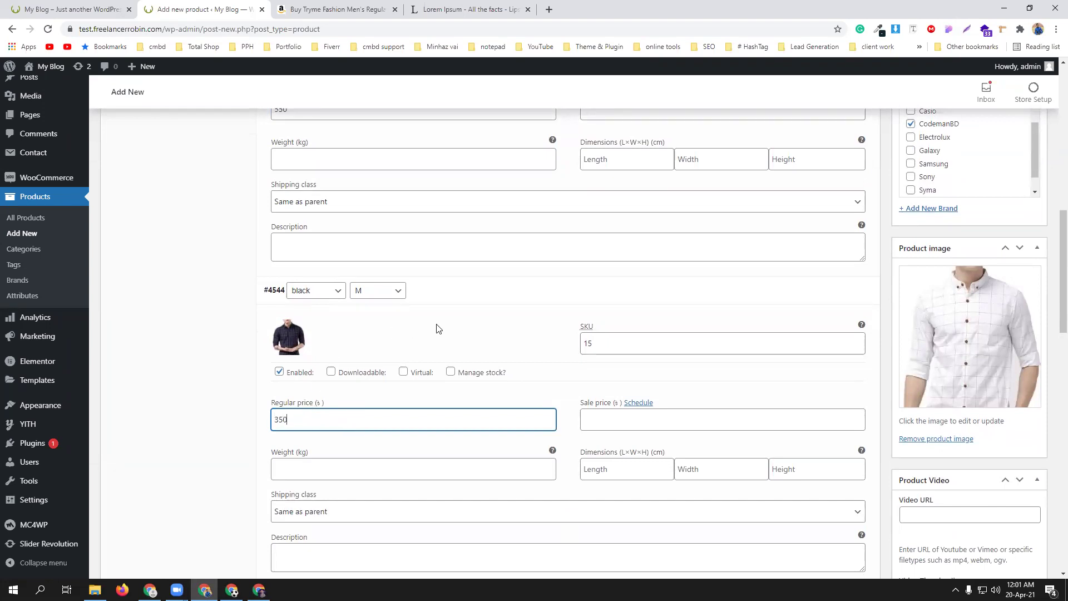
{"action": "scroll", "coordinate": [438, 326], "scroll_direction": "down", "scroll_amount": 2}
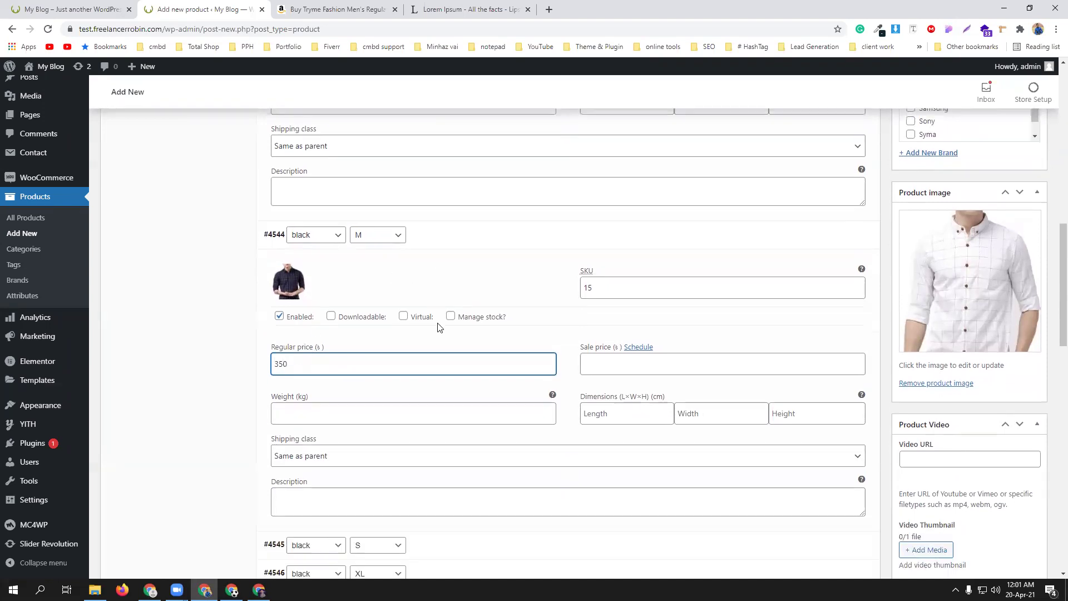
{"action": "type", "text": "0"}
{"action": "scroll", "coordinate": [438, 324], "scroll_direction": "down", "scroll_amount": 1}
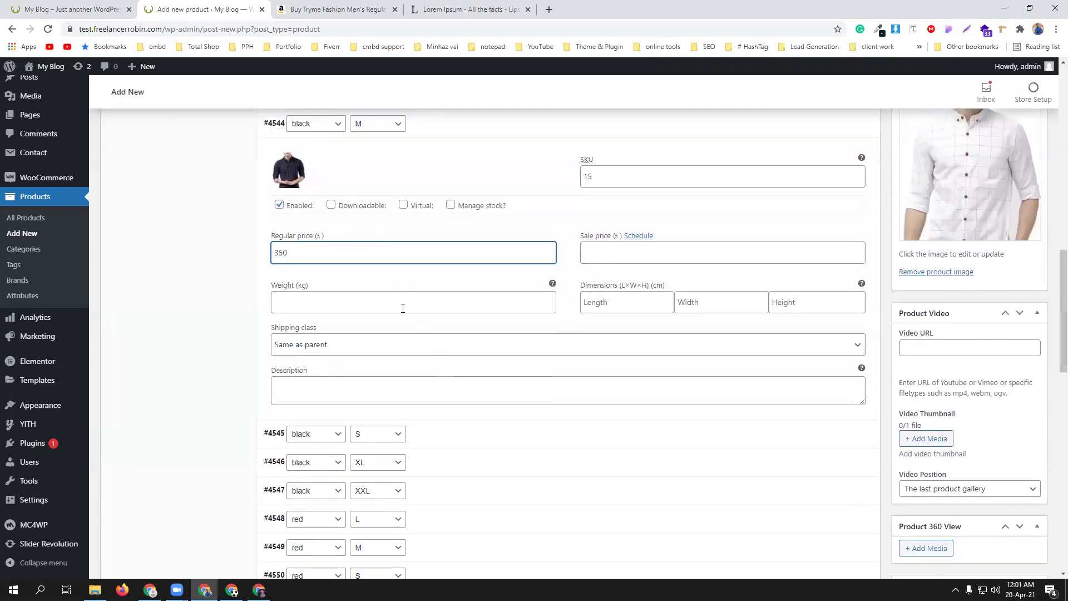
{"action": "scroll", "coordinate": [384, 289], "scroll_direction": "up", "scroll_amount": 1}
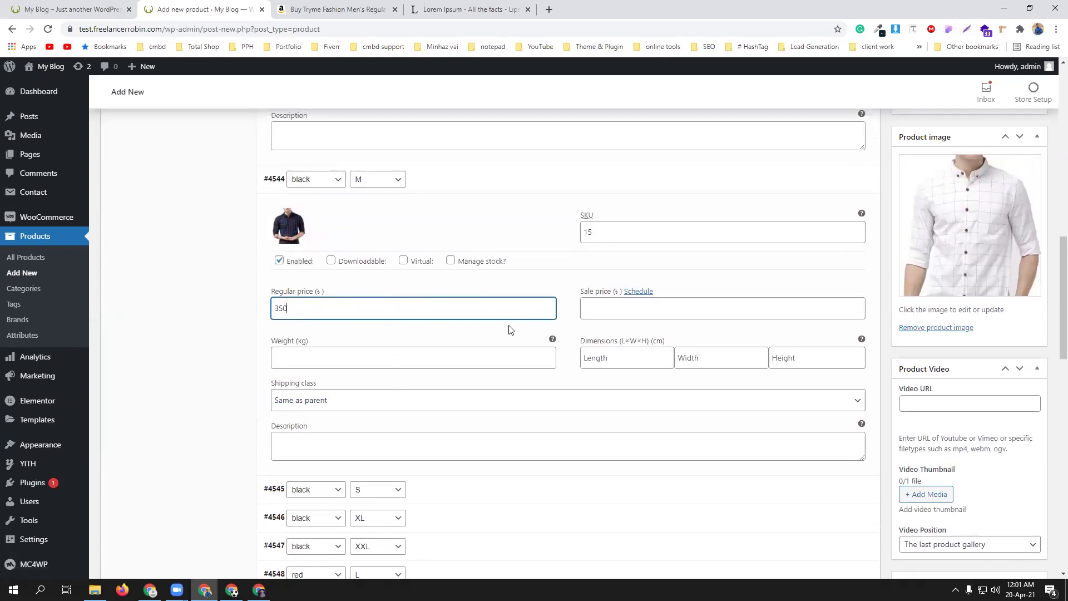
- Enable stock management on a black variation, changing its SKU to cmbd-based, with stock 15 and low-stock threshold 2
{"action": "left_click", "coordinate": [451, 261]}
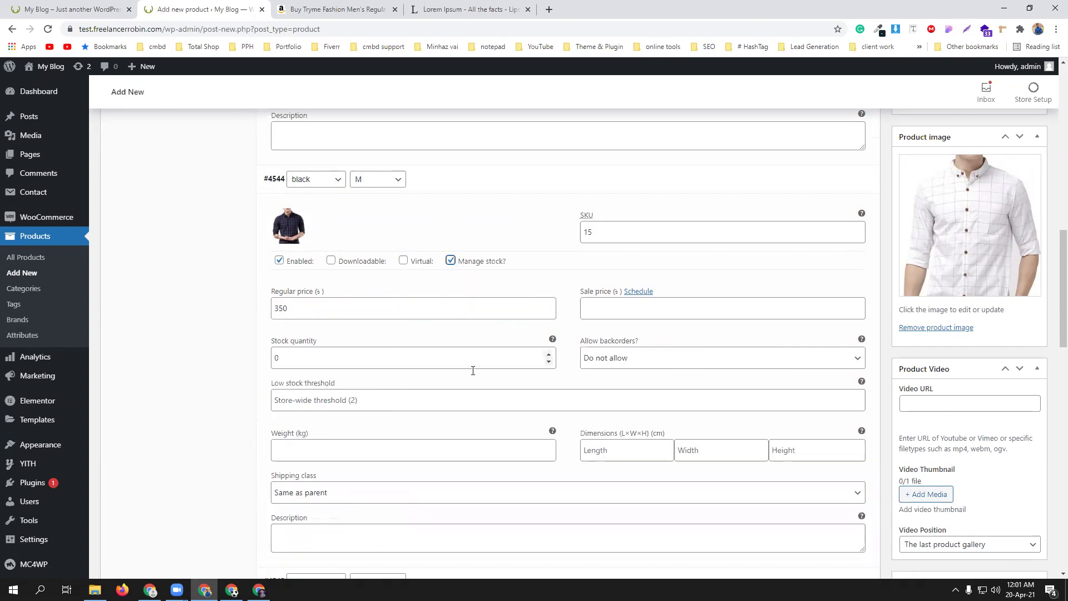
{"action": "double_click", "coordinate": [277, 356]}
{"action": "double_click", "coordinate": [581, 233]}
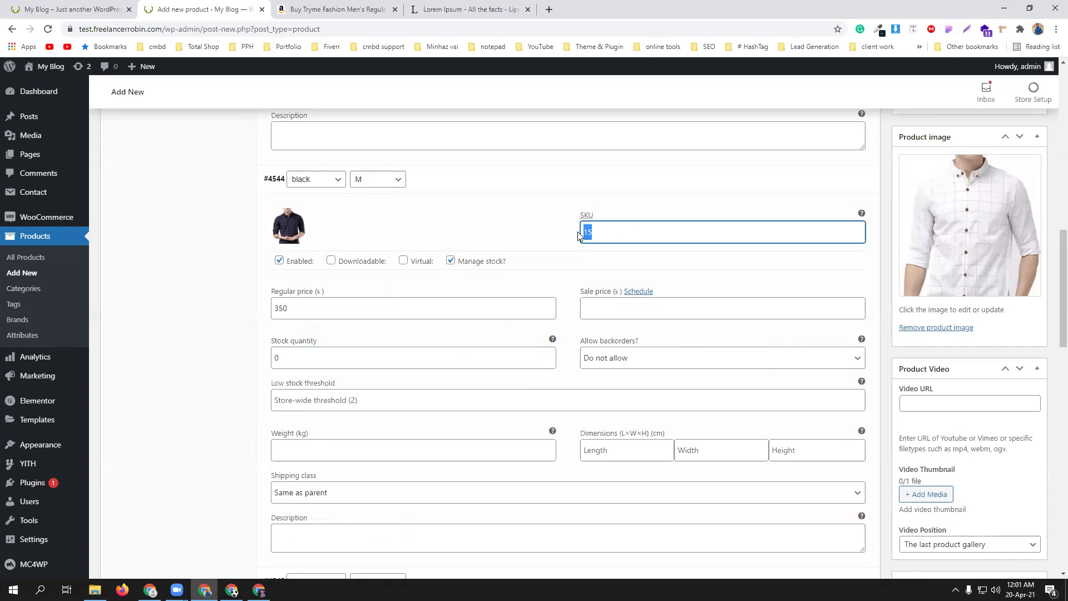
{"action": "type", "text": "cmbd-black"}
{"action": "scroll", "coordinate": [567, 323], "scroll_direction": "down", "scroll_amount": 2}
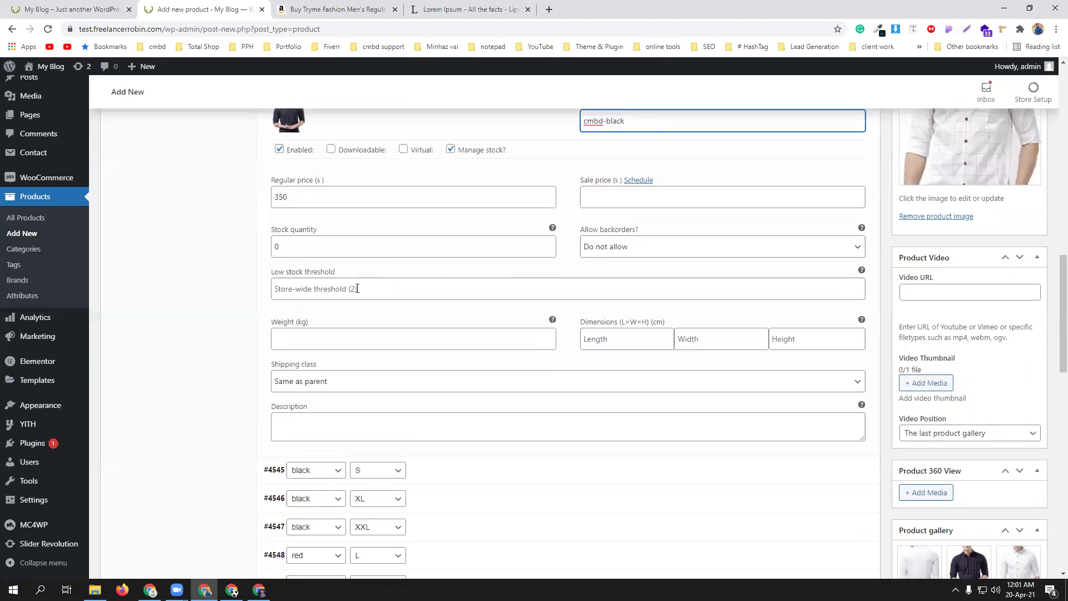
{"action": "left_click_drag", "start_coordinate": [283, 246], "coordinate": [273, 247]}
{"action": "type", "text": "15"}
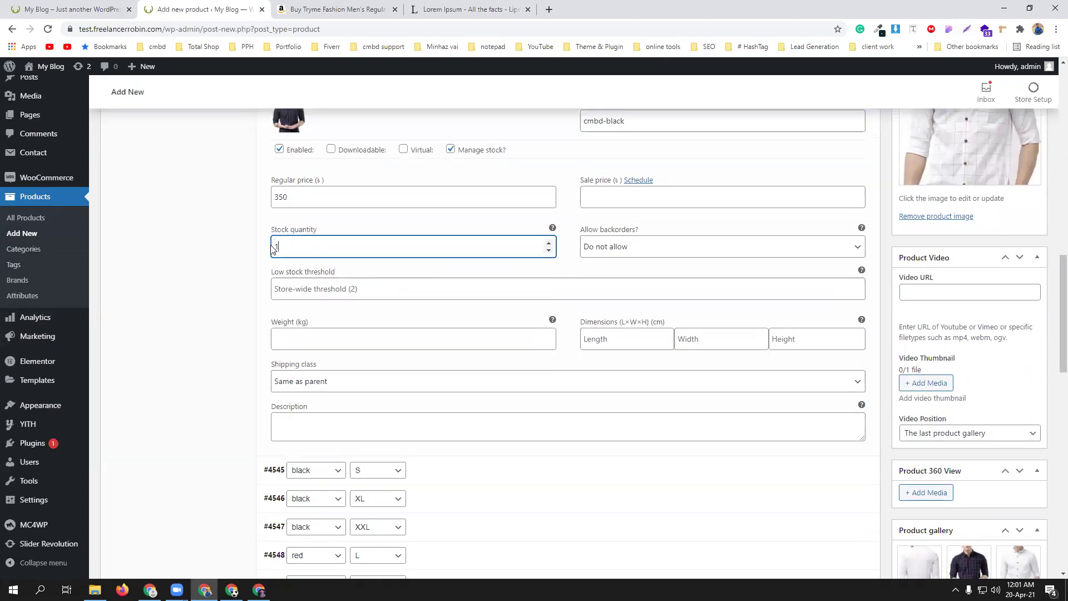
{"action": "left_click", "coordinate": [372, 291]}
{"action": "type", "text": "2"}
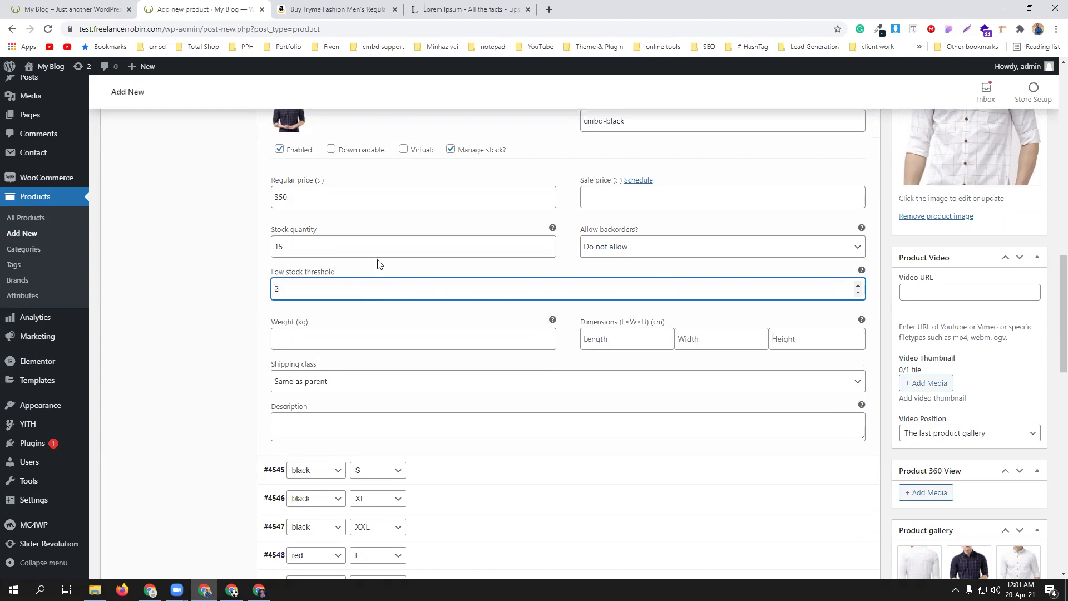
{"action": "scroll", "coordinate": [557, 273], "scroll_direction": "up", "scroll_amount": 6}
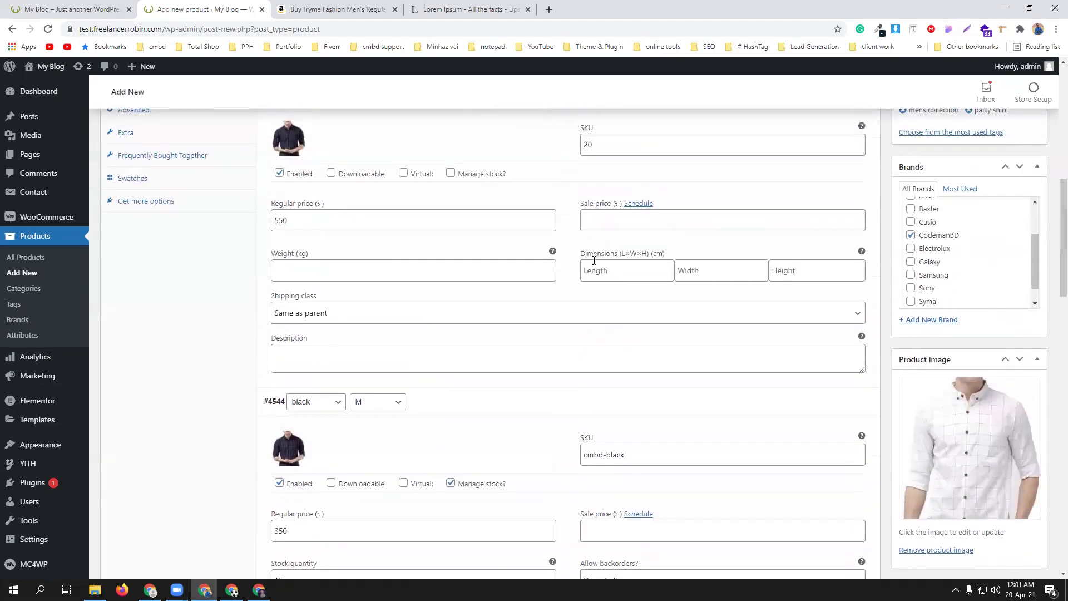
- Copy the cmbd-black SKU to the other black variation and give it stock 15, low-stock threshold 2
{"action": "left_click_drag", "start_coordinate": [596, 144], "coordinate": [583, 145]}
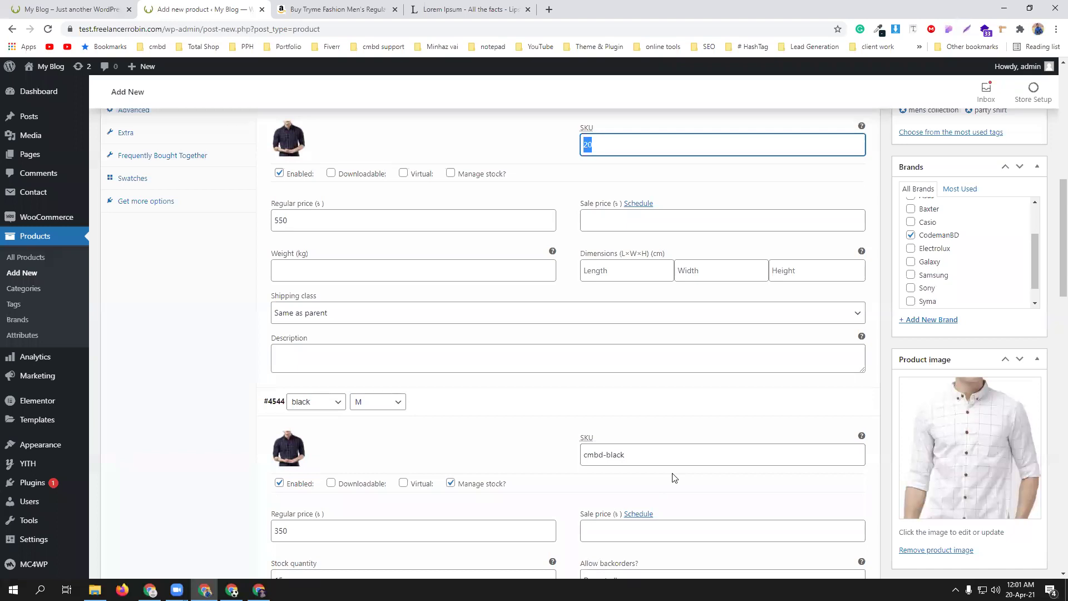
{"action": "triple_click", "coordinate": [629, 452]}
{"action": "key", "text": "ctrl+c"}
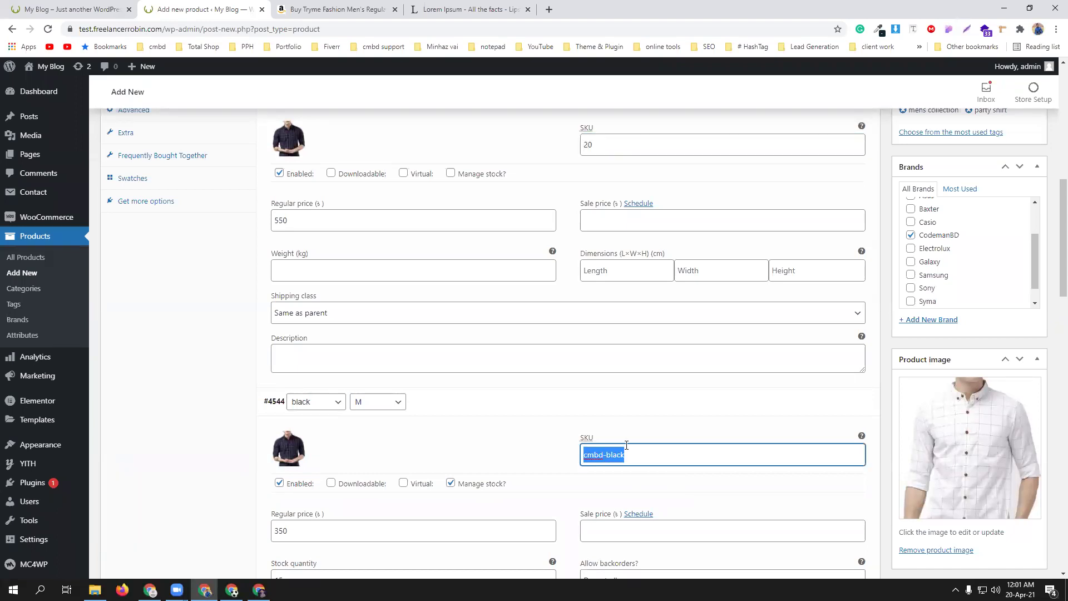
{"action": "double_click", "coordinate": [601, 141]}
{"action": "key", "text": "ctrl+v"}
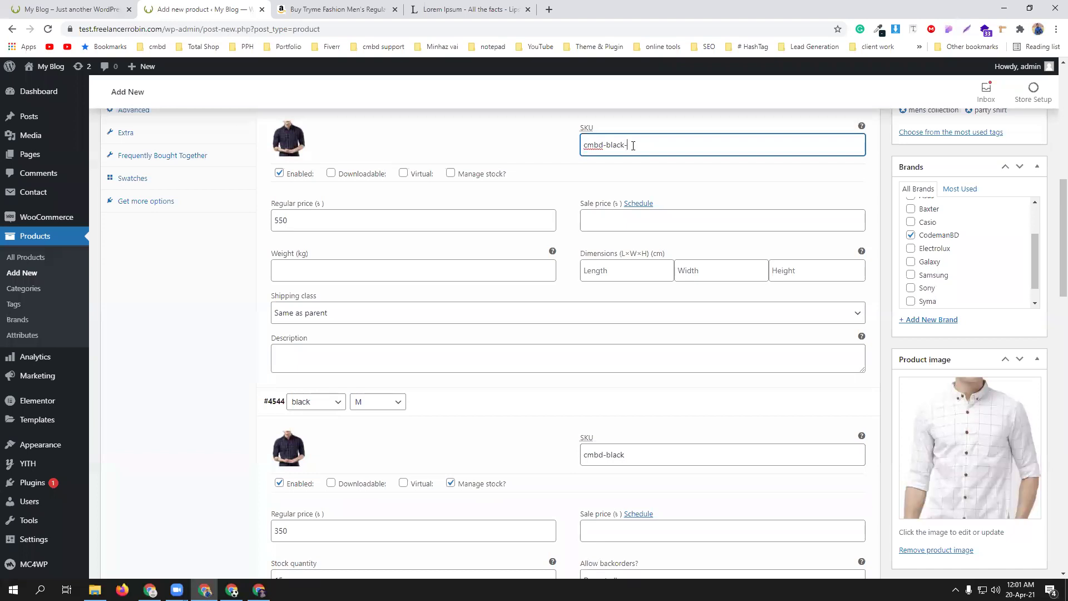
{"action": "left_click", "coordinate": [644, 453]}
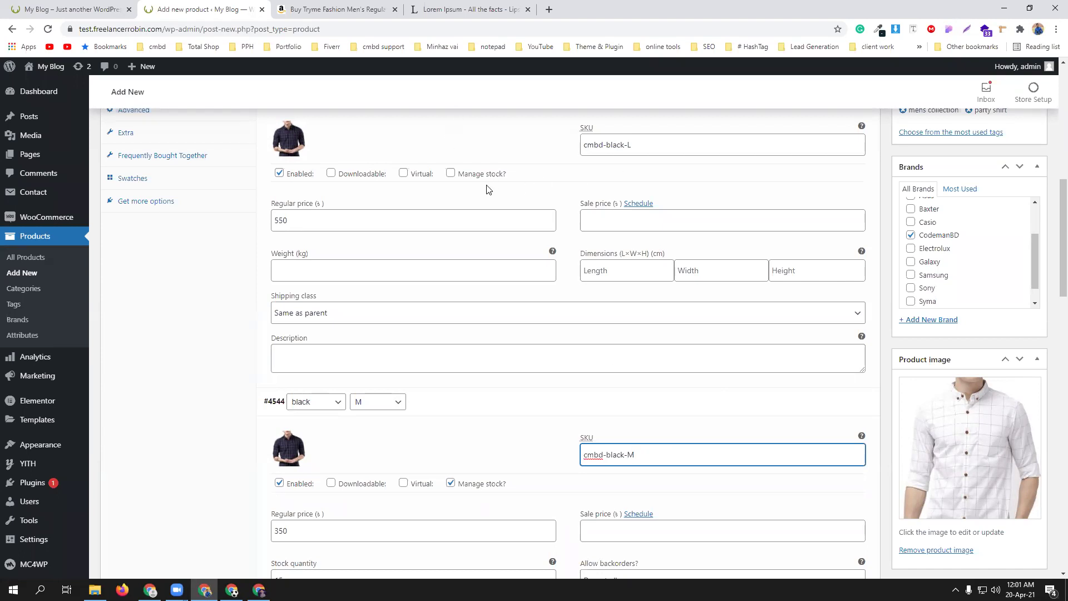
{"action": "left_click", "coordinate": [455, 174]}
{"action": "left_click_drag", "start_coordinate": [294, 272], "coordinate": [257, 269]}
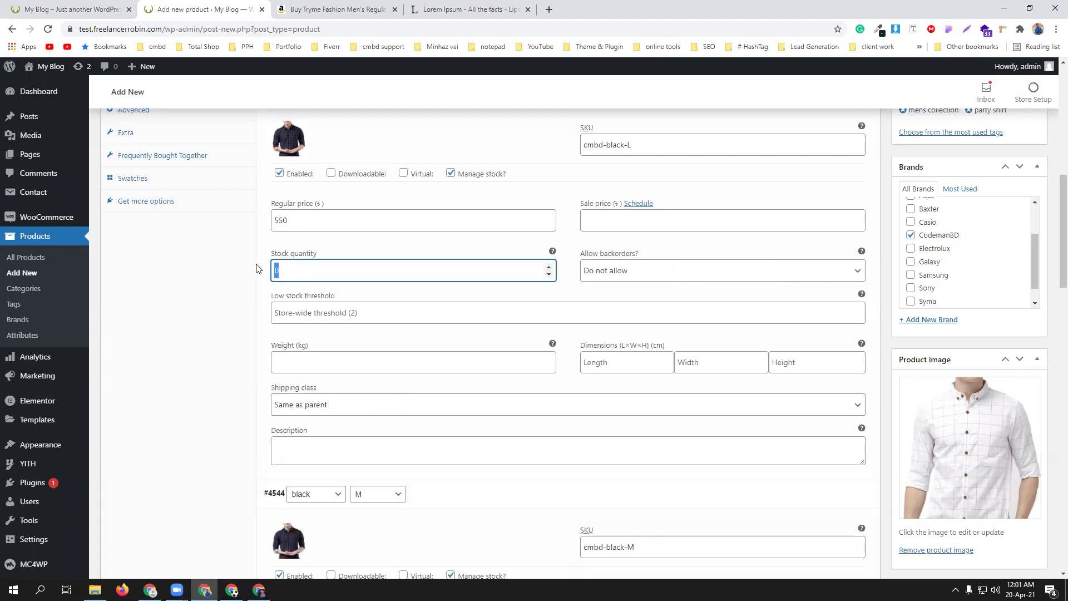
{"action": "type", "text": "15"}
{"action": "left_click", "coordinate": [322, 315]}
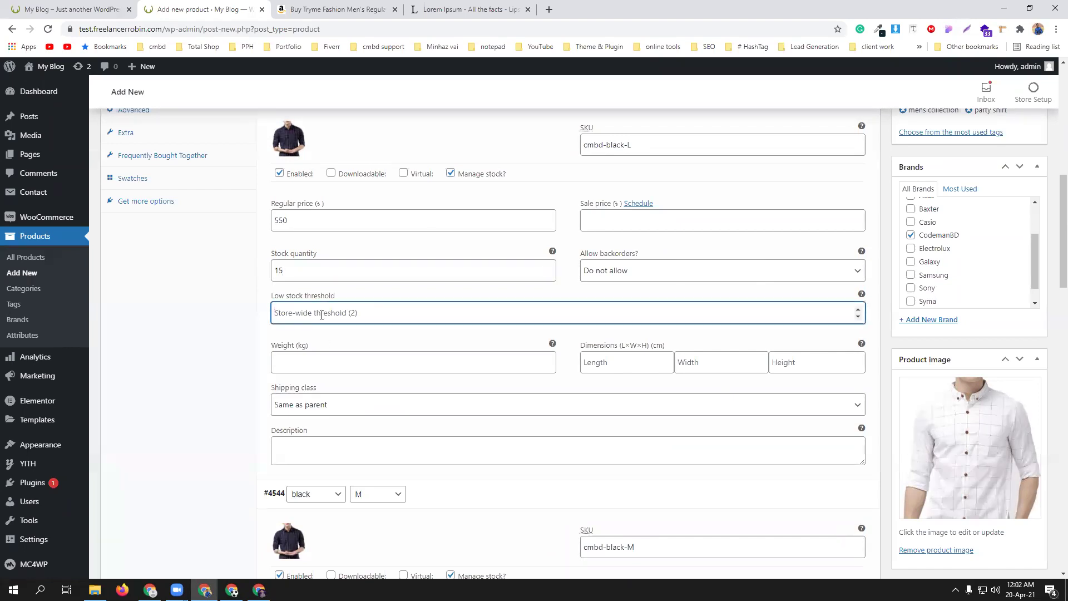
{"action": "type", "text": "2"}
- Expand the red XL variation and set the red shirt picture as its variation image
{"action": "scroll", "coordinate": [496, 392], "scroll_direction": "down", "scroll_amount": 8}
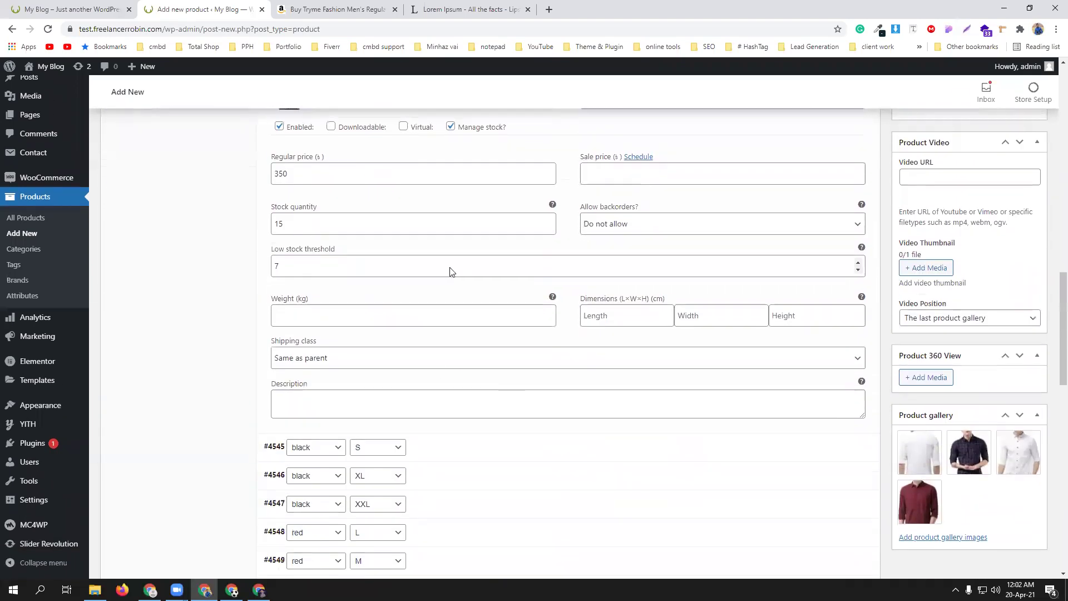
{"action": "scroll", "coordinate": [462, 312], "scroll_direction": "down", "scroll_amount": 3}
{"action": "scroll", "coordinate": [473, 258], "scroll_direction": "up", "scroll_amount": 2}
{"action": "scroll", "coordinate": [475, 257], "scroll_direction": "down", "scroll_amount": 3}
{"action": "scroll", "coordinate": [470, 322], "scroll_direction": "up", "scroll_amount": 4}
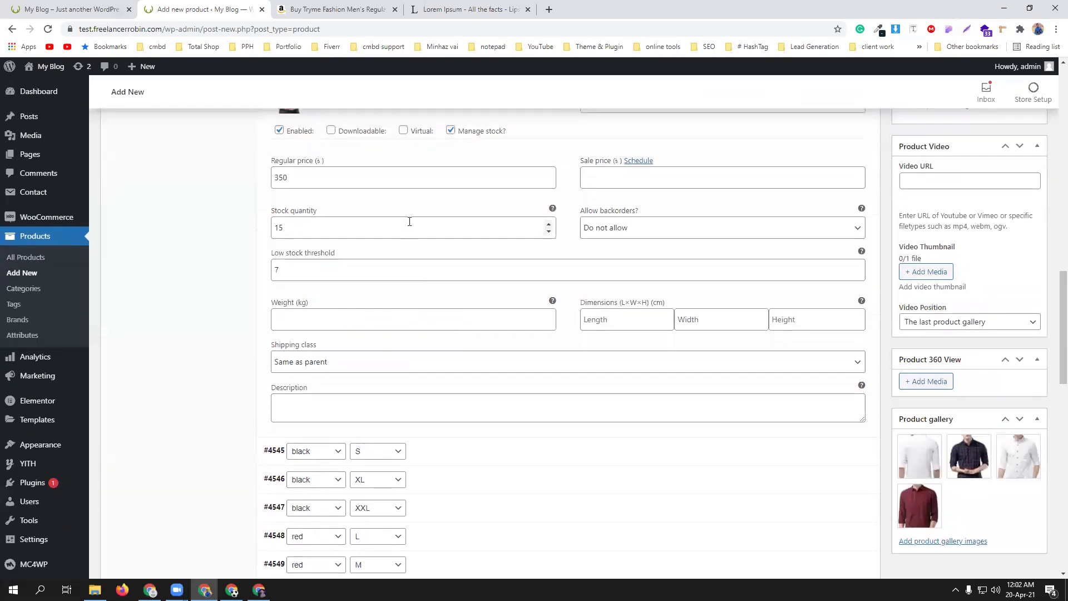
{"action": "scroll", "coordinate": [445, 278], "scroll_direction": "down", "scroll_amount": 5}
{"action": "left_click", "coordinate": [452, 211]}
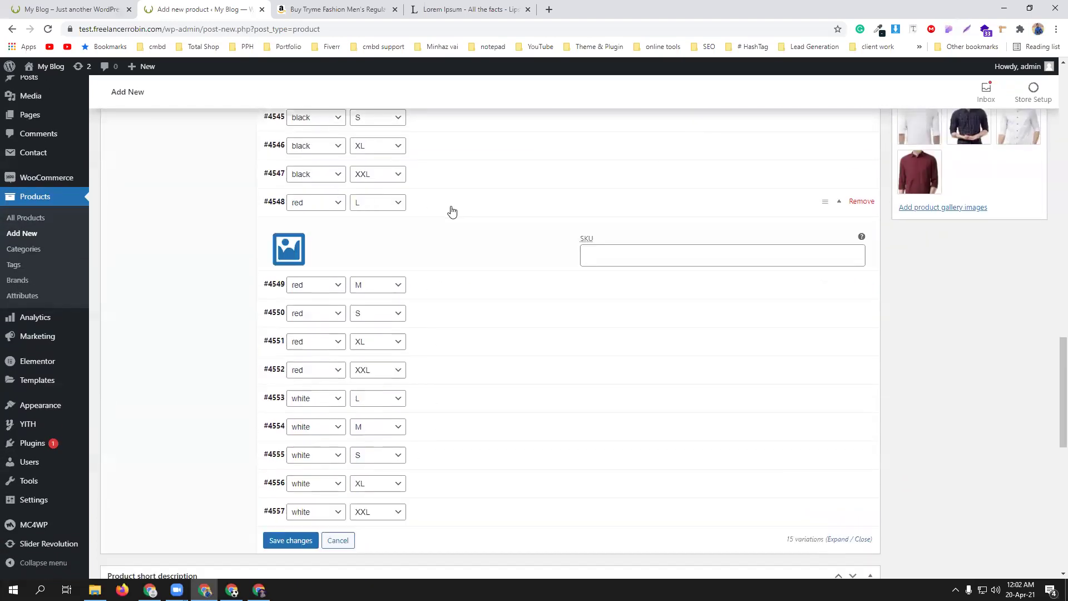
{"action": "left_click", "coordinate": [452, 211]}
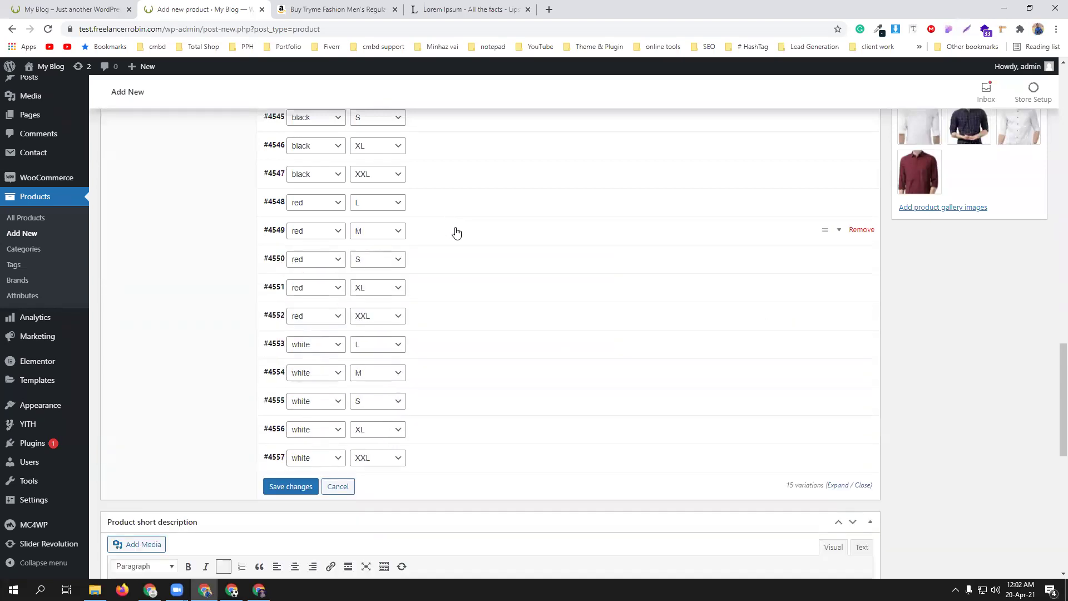
{"action": "left_click", "coordinate": [453, 281]}
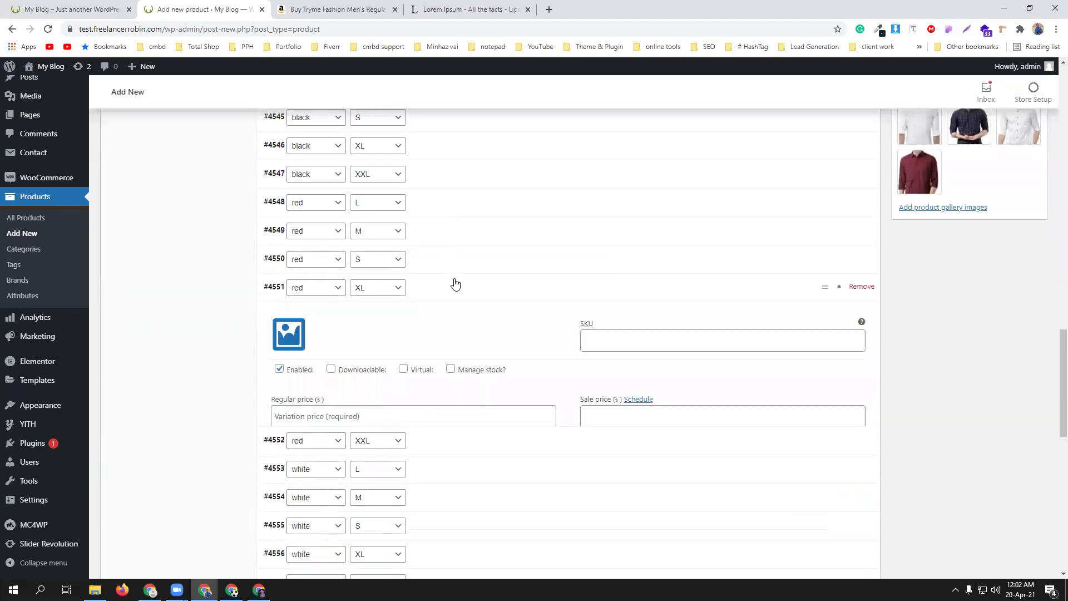
{"action": "scroll", "coordinate": [453, 283], "scroll_direction": "down", "scroll_amount": 3}
{"action": "left_click", "coordinate": [281, 168]}
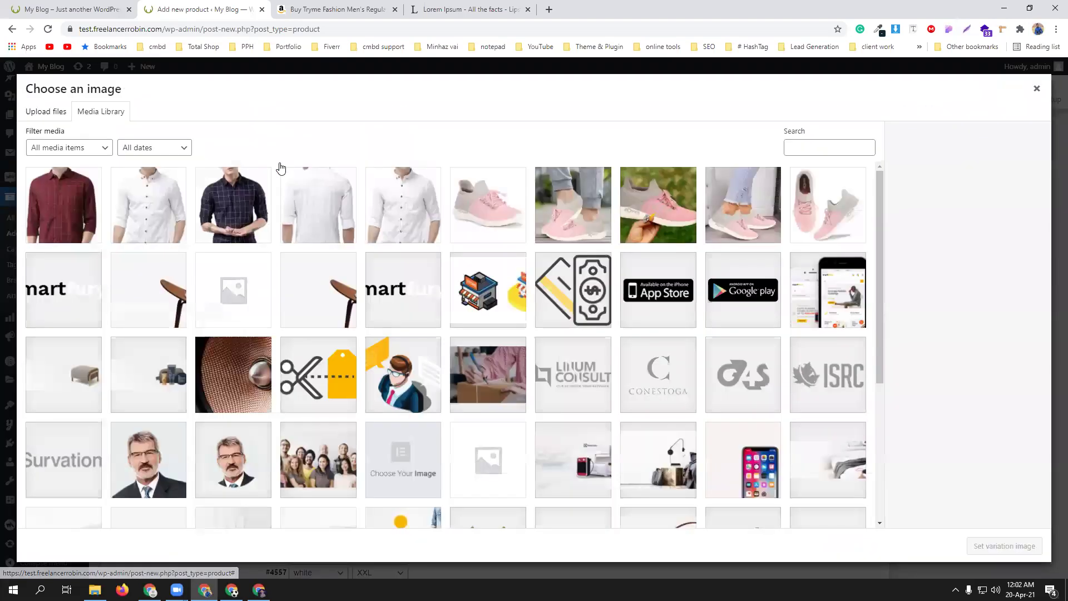
{"action": "left_click", "coordinate": [63, 212]}
{"action": "left_click", "coordinate": [1004, 545]}
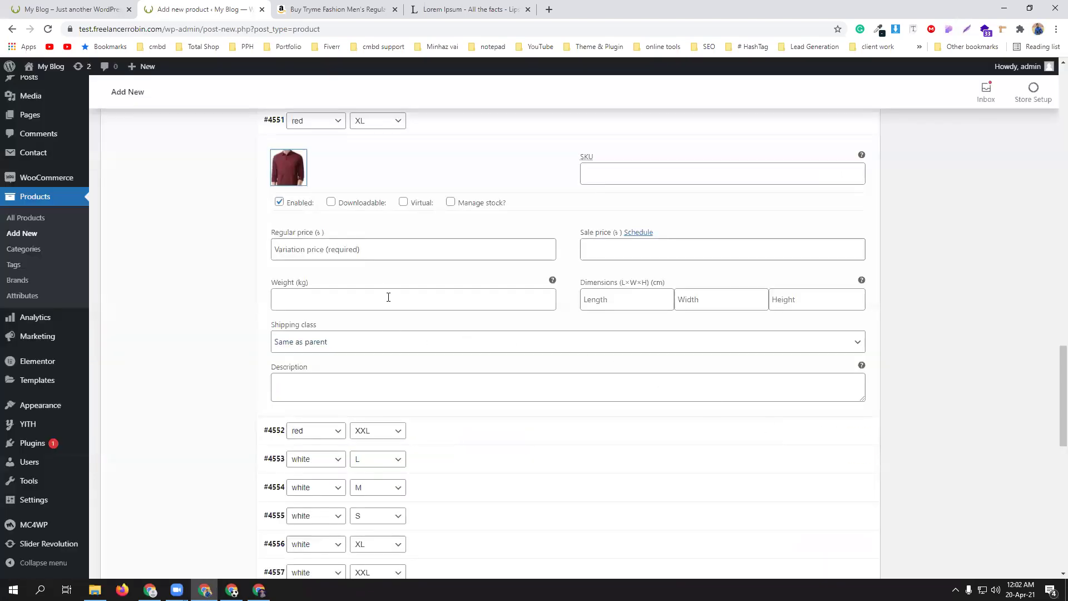
- Give the red XL variation price 950 and SKU cmbd-red-L, adapted from cmbd-black-M
{"action": "left_click", "coordinate": [327, 248]}
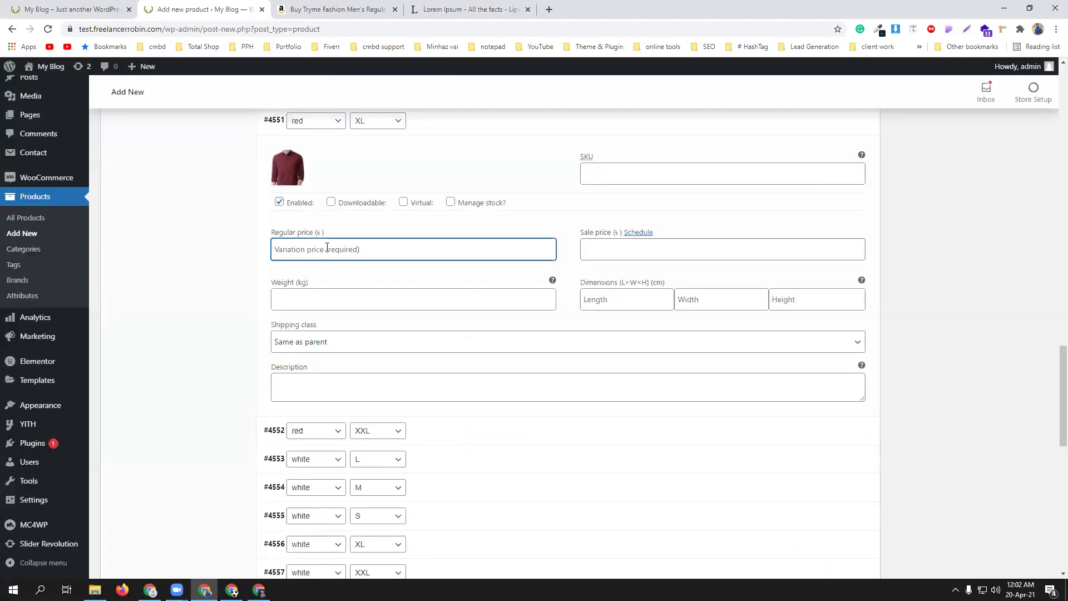
{"action": "type", "text": "95"}
{"action": "left_click", "coordinate": [617, 177]}
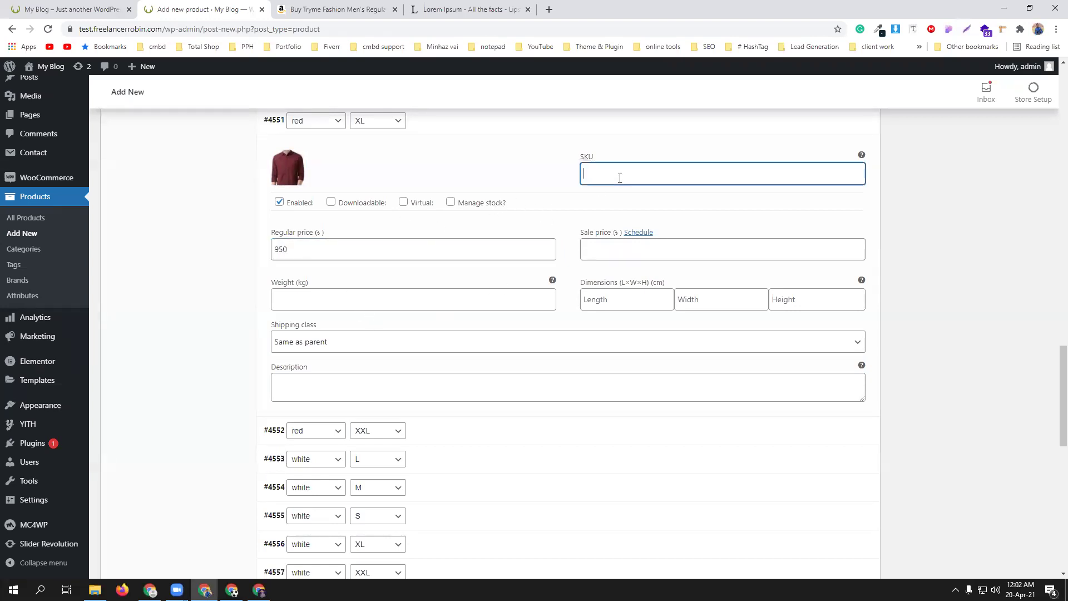
{"action": "scroll", "coordinate": [630, 204], "scroll_direction": "up", "scroll_amount": 5}
{"action": "scroll", "coordinate": [629, 201], "scroll_direction": "up", "scroll_amount": 6}
{"action": "scroll", "coordinate": [639, 233], "scroll_direction": "down", "scroll_amount": 3}
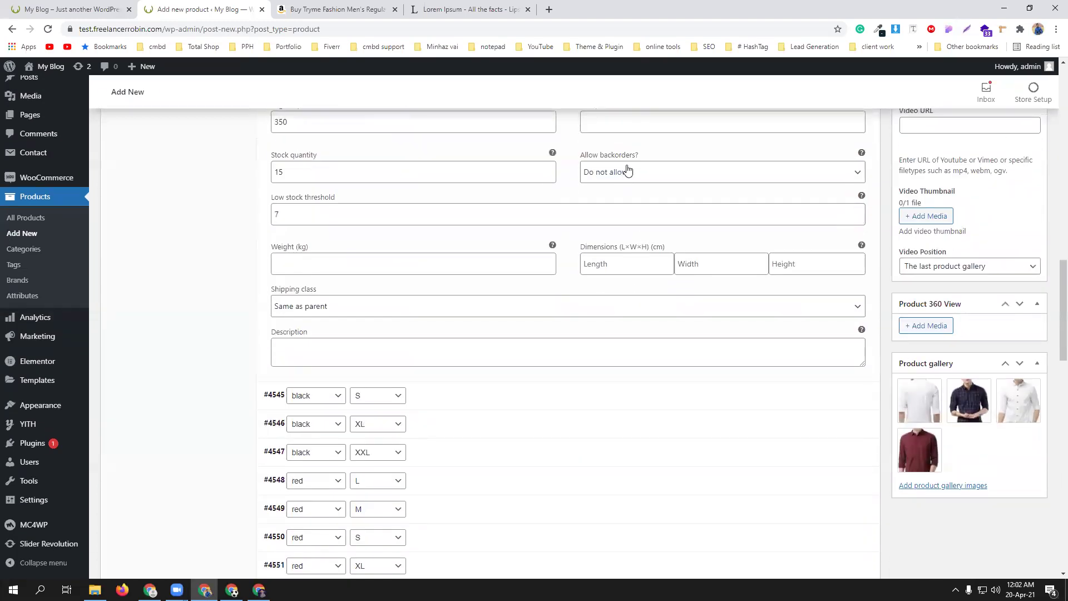
{"action": "scroll", "coordinate": [634, 192], "scroll_direction": "up", "scroll_amount": 3}
{"action": "triple_click", "coordinate": [622, 212]}
{"action": "key", "text": "ctrl+c"}
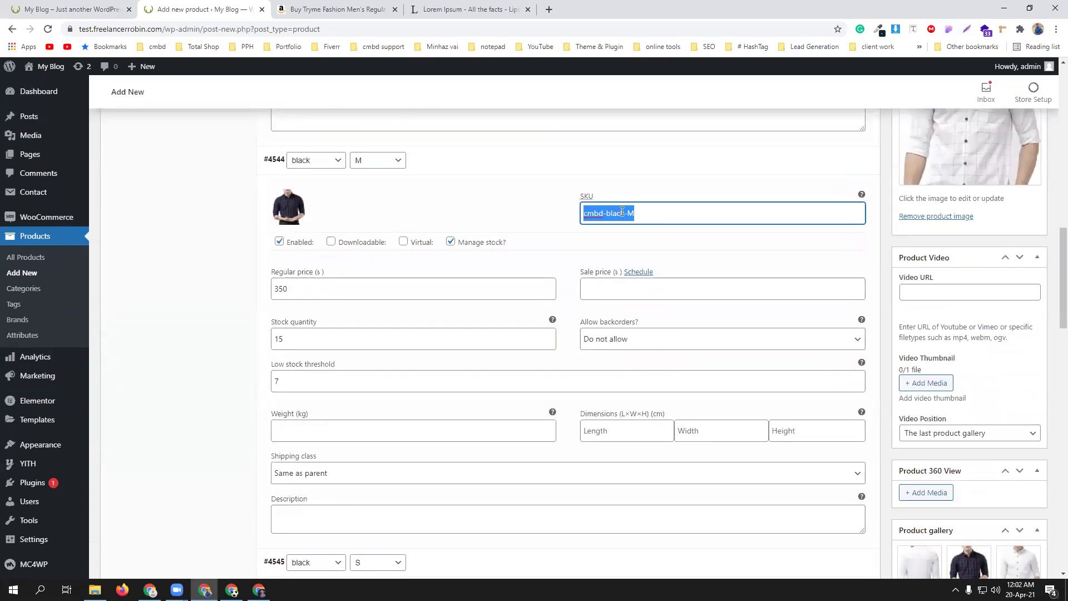
{"action": "scroll", "coordinate": [656, 320], "scroll_direction": "down", "scroll_amount": 8}
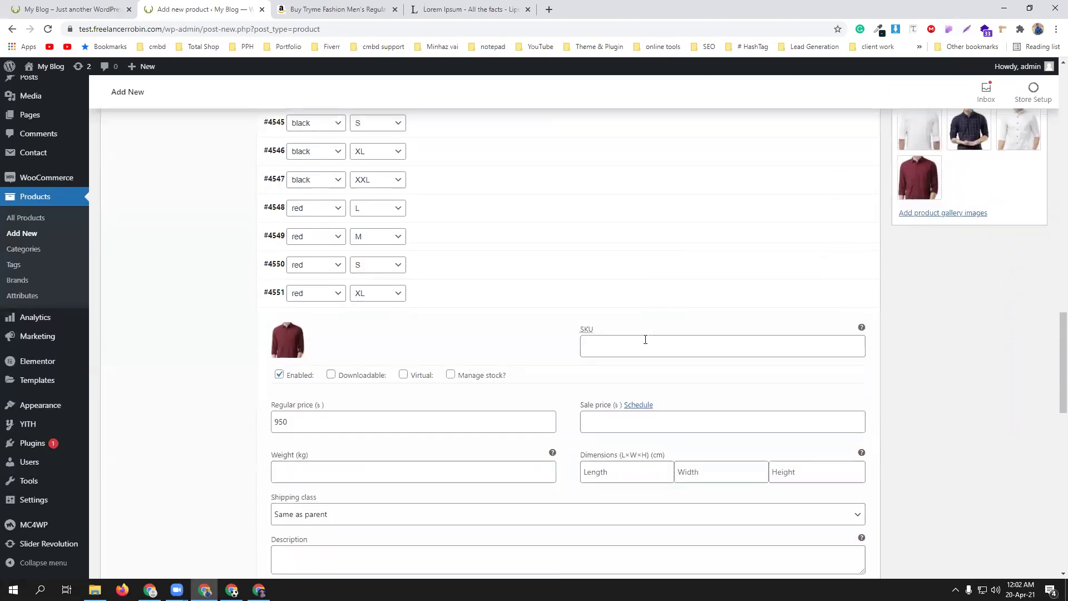
{"action": "left_click", "coordinate": [632, 337]}
{"action": "key", "text": "ctrl+v"}
{"action": "left_click_drag", "start_coordinate": [606, 340], "coordinate": [635, 335]}
{"action": "type", "text": "red-"}
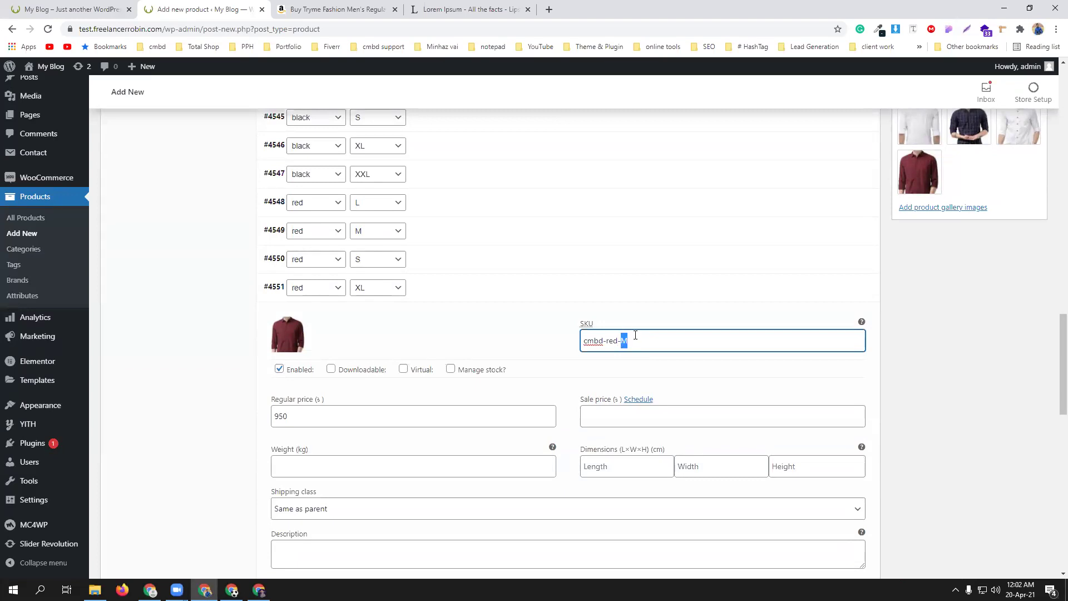
{"action": "type", "text": "L"}
- Turn on stock management for the red XL variation with 50 units and a low-stock threshold
{"action": "scroll", "coordinate": [557, 340], "scroll_direction": "down", "scroll_amount": 3}
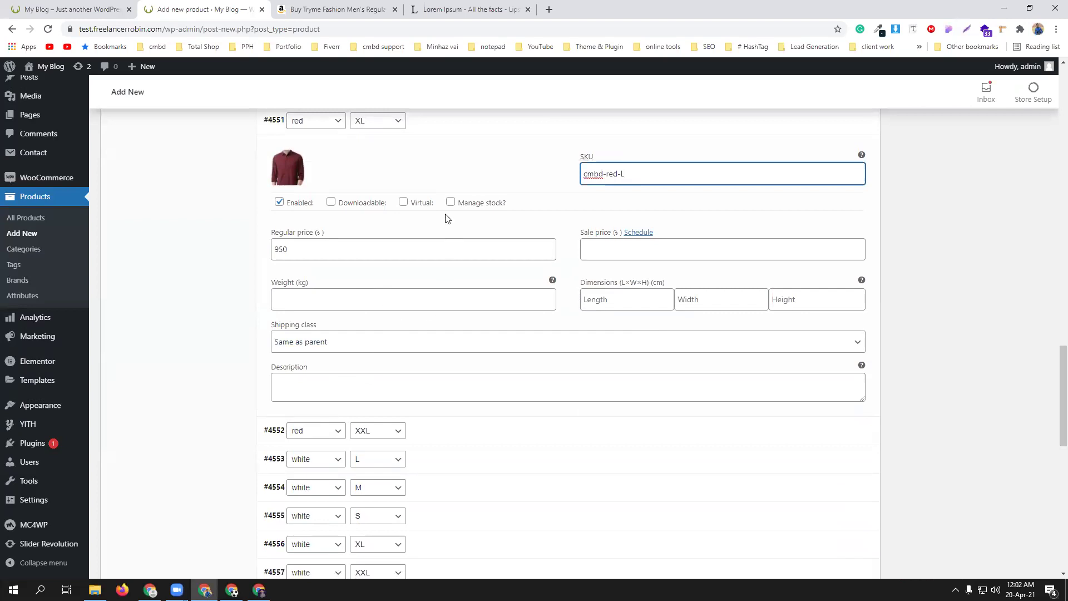
{"action": "left_click", "coordinate": [451, 202]}
{"action": "left_click_drag", "start_coordinate": [370, 301], "coordinate": [247, 306]}
{"action": "type", "text": "50"}
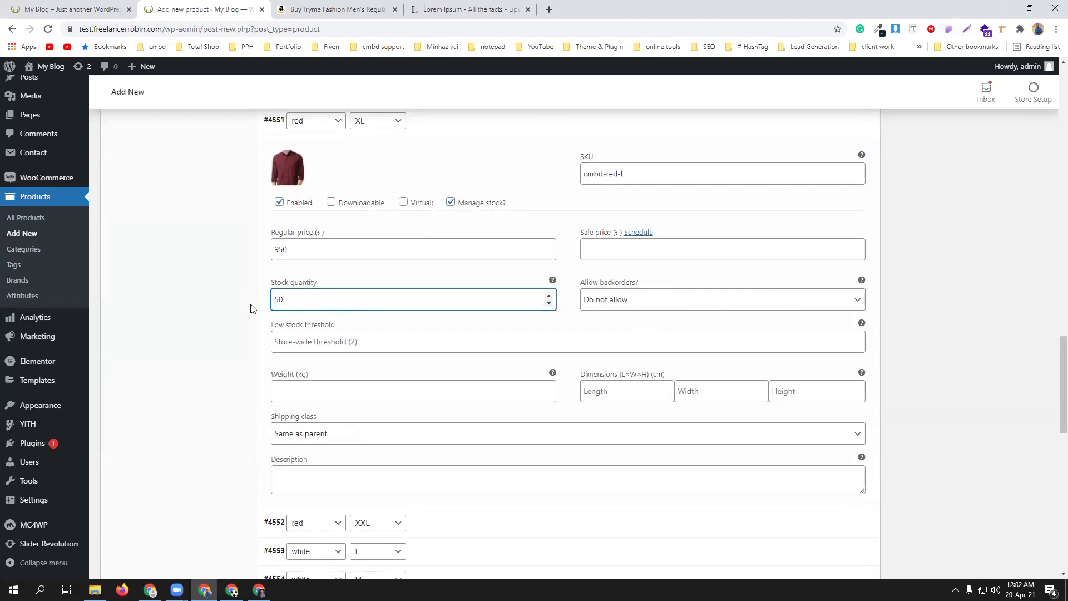
{"action": "scroll", "coordinate": [262, 315], "scroll_direction": "down", "scroll_amount": 2}
{"action": "left_click", "coordinate": [360, 236]}
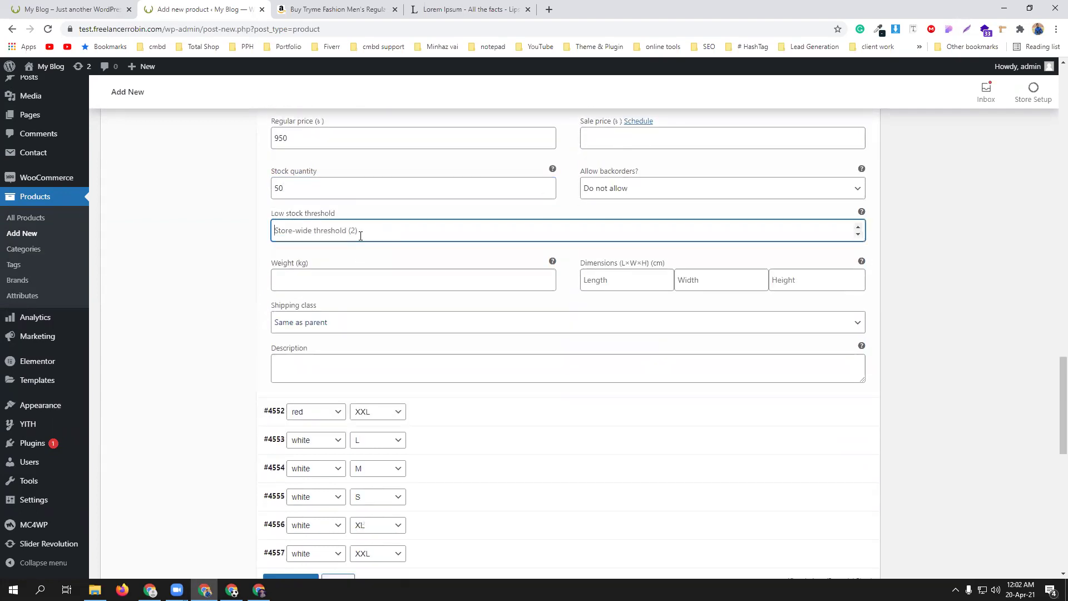
{"action": "type", "text": "1"}
{"action": "scroll", "coordinate": [563, 308], "scroll_direction": "down", "scroll_amount": 4}
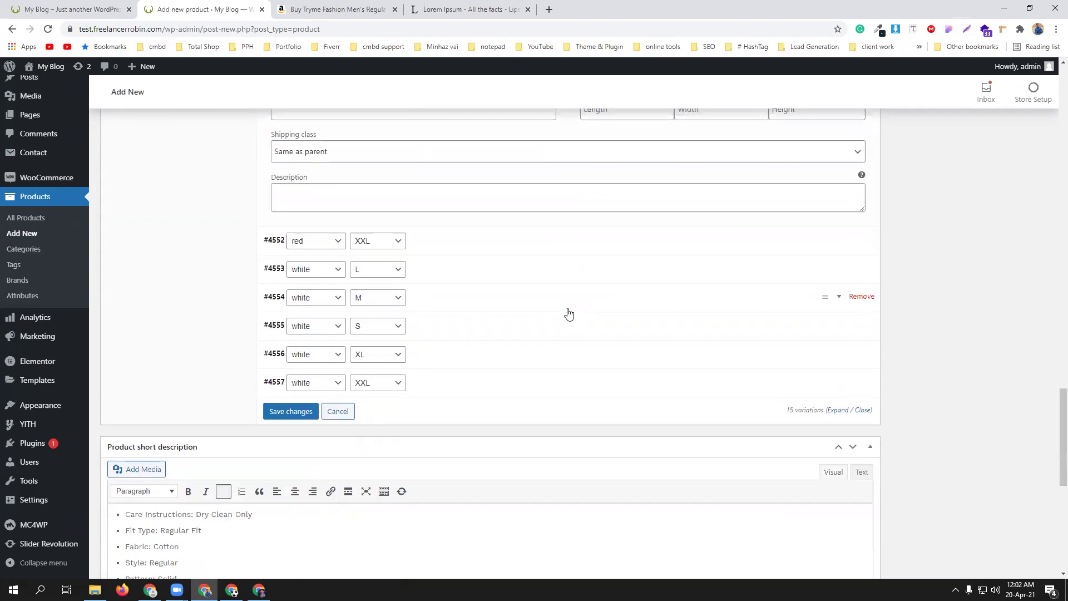
- Expand the white XXL variation and set the white shirt picture as its image
{"action": "left_click", "coordinate": [463, 333]}
{"action": "scroll", "coordinate": [389, 332], "scroll_direction": "down", "scroll_amount": 1}
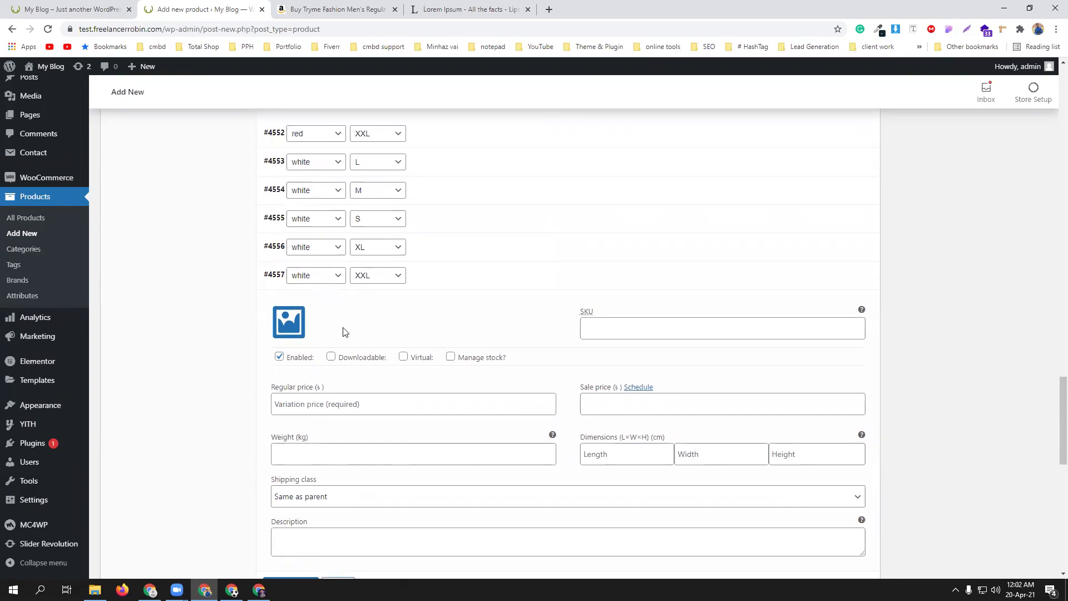
{"action": "left_click", "coordinate": [286, 319]}
{"action": "left_click", "coordinate": [402, 211]}
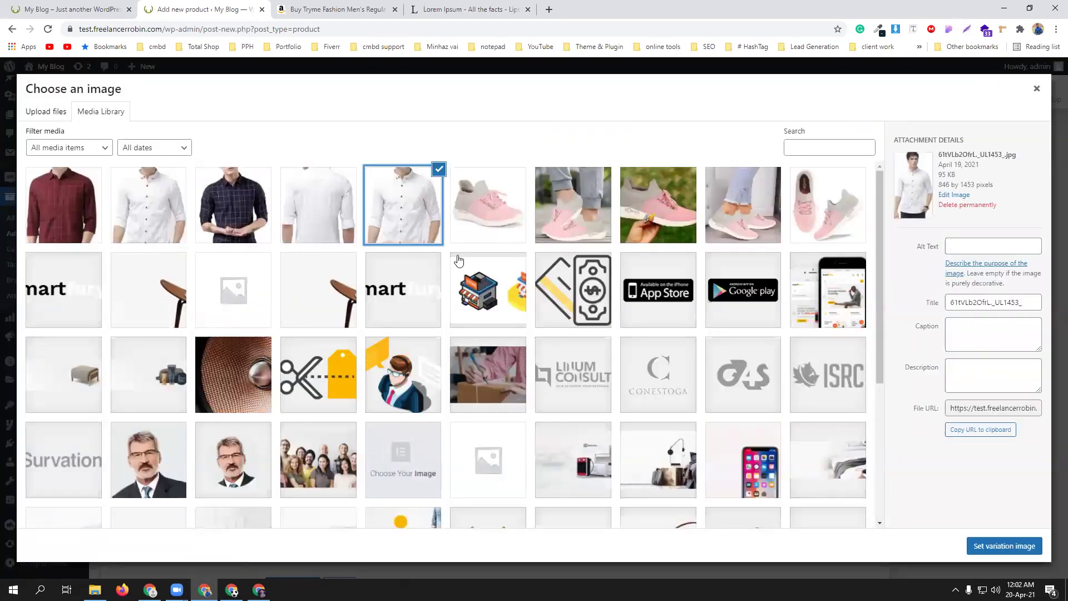
{"action": "left_click", "coordinate": [1011, 546]}
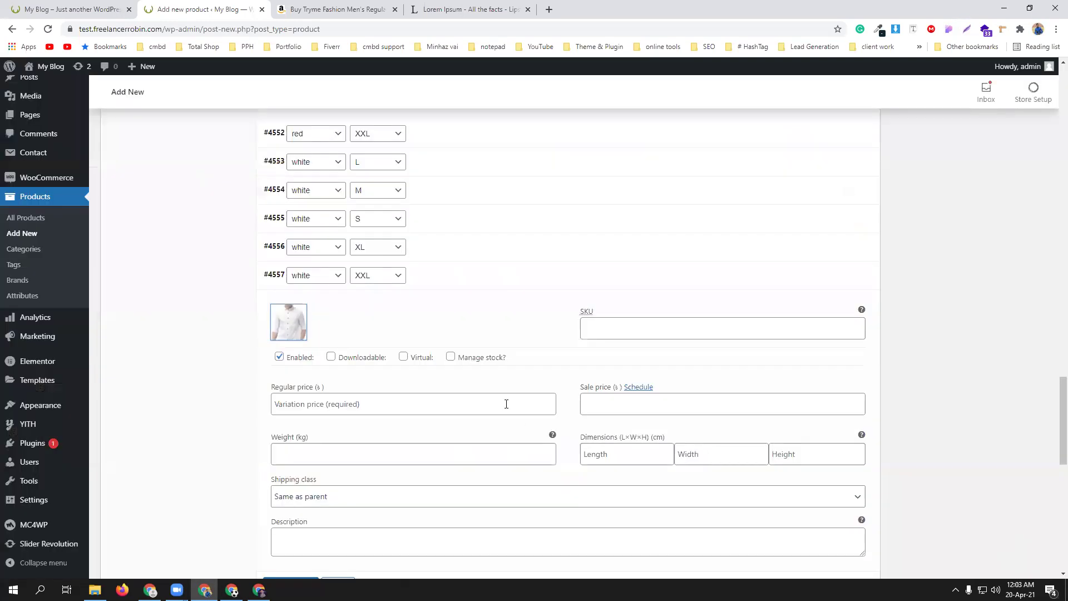
- Give the white XXL variation SKU cmbd-white-XXL and price 1150
{"action": "left_click", "coordinate": [622, 330]}
{"action": "key", "text": "ctrl+v"}
{"action": "left_click_drag", "start_coordinate": [607, 329], "coordinate": [624, 332]}
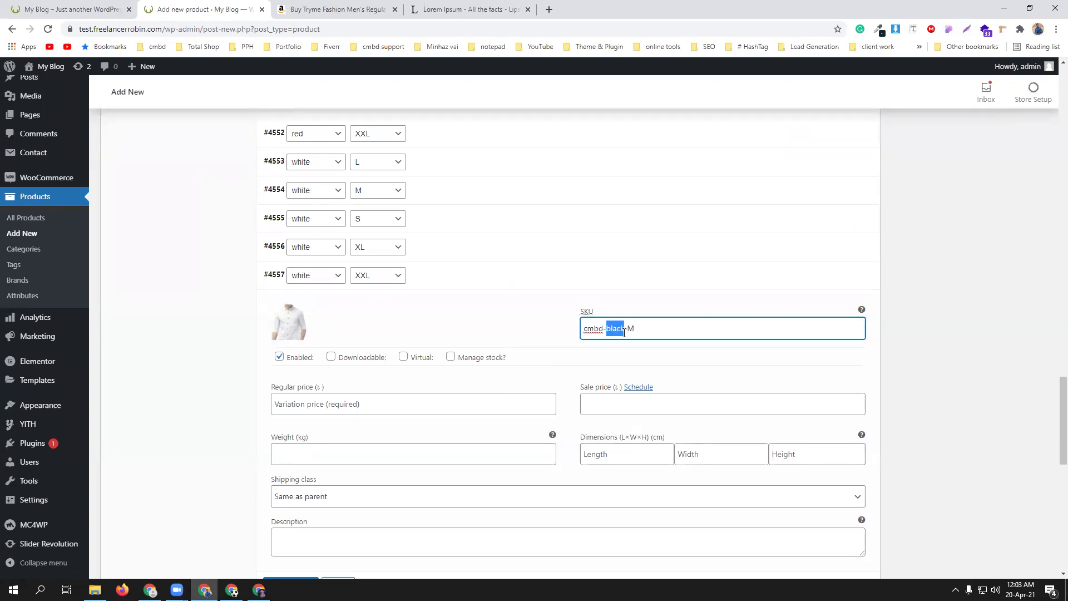
{"action": "type", "text": "white"}
{"action": "left_click_drag", "start_coordinate": [627, 332], "coordinate": [636, 331]}
{"action": "type", "text": "XX"}
{"action": "scroll", "coordinate": [629, 312], "scroll_direction": "down", "scroll_amount": 2}
{"action": "left_click", "coordinate": [404, 294]}
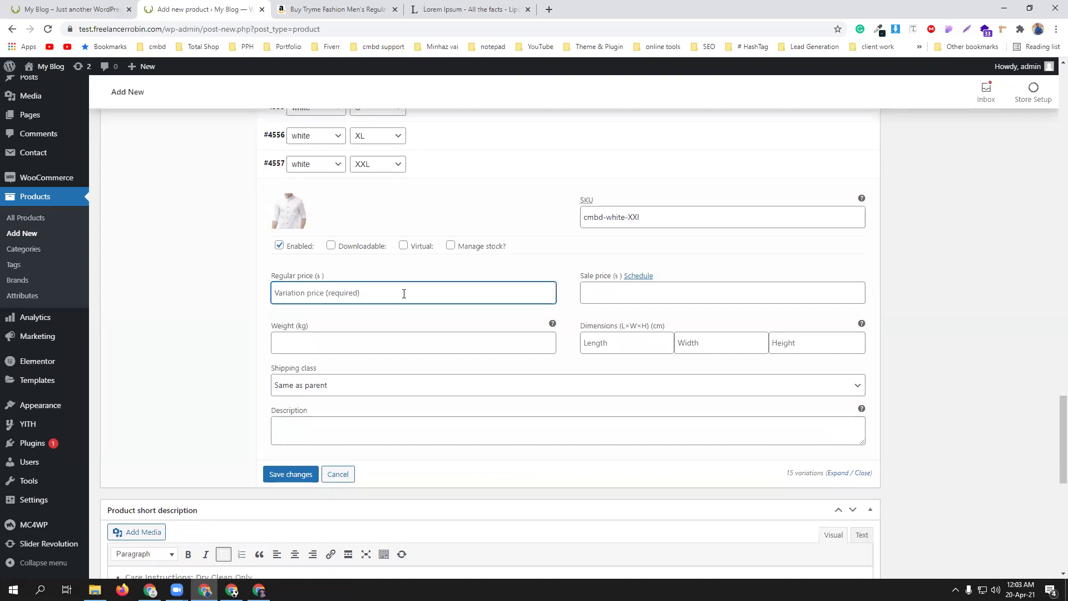
{"action": "type", "text": "1150"}
- Enable stock management for the white XXL variation with 40 units and low-stock threshold 5
{"action": "left_click", "coordinate": [451, 246]}
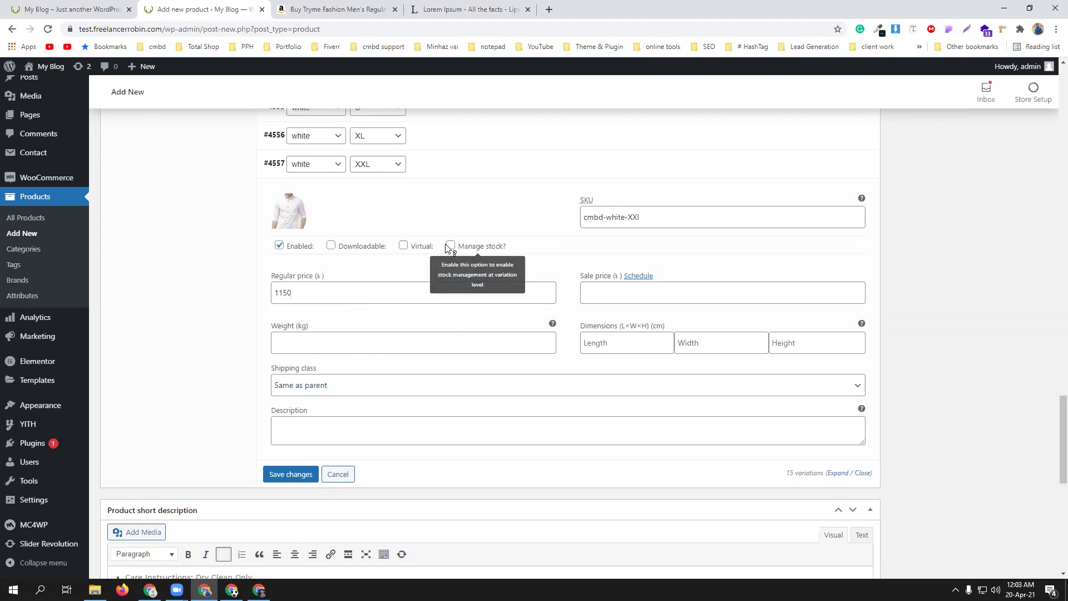
{"action": "double_click", "coordinate": [336, 340]}
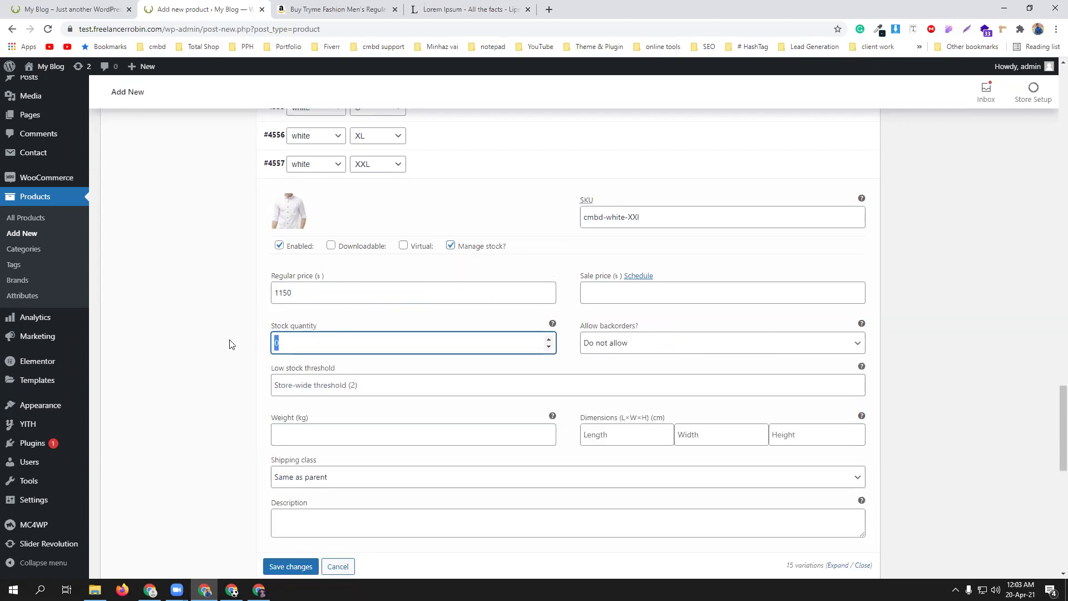
{"action": "type", "text": "40"}
{"action": "left_click", "coordinate": [313, 389]}
{"action": "type", "text": "5"}
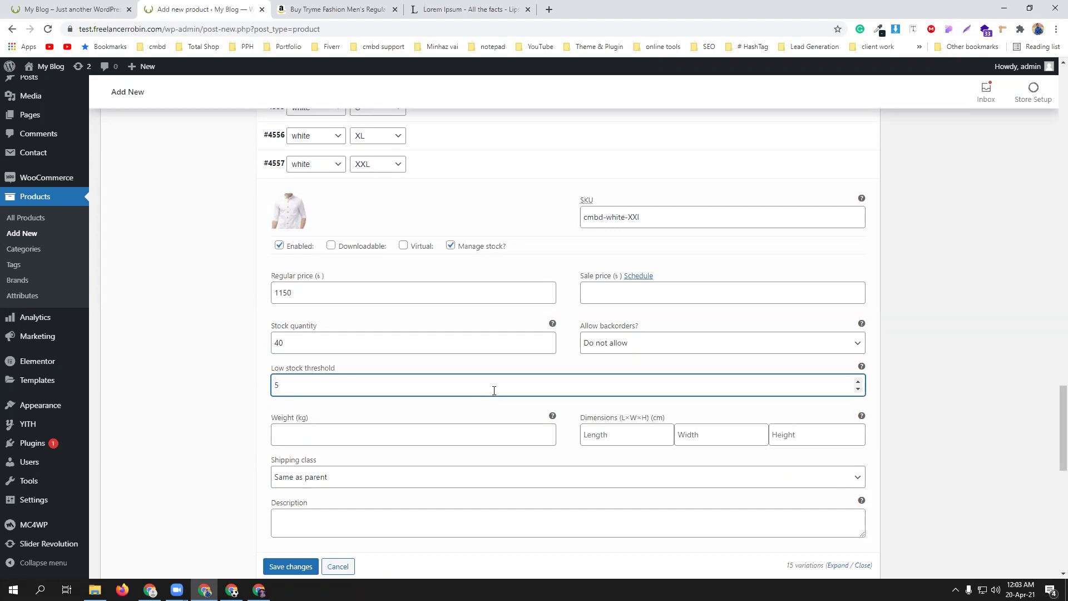
{"action": "scroll", "coordinate": [460, 417], "scroll_direction": "down", "scroll_amount": 5}
- Save the variation changes and publish the Tryme shirt as a variable product
{"action": "left_click", "coordinate": [290, 289]}
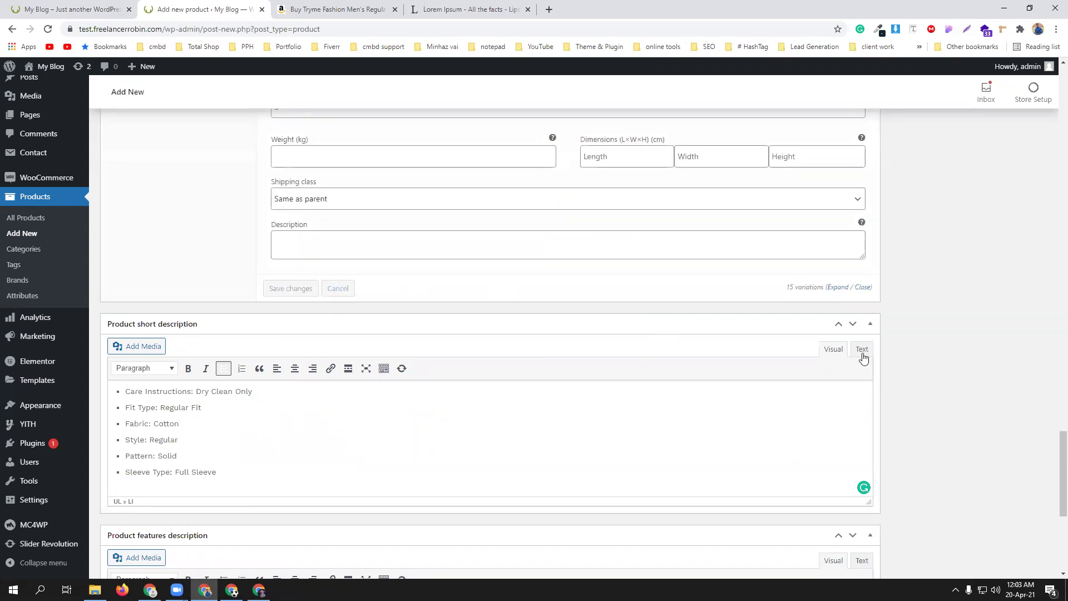
{"action": "scroll", "coordinate": [645, 400], "scroll_direction": "down", "scroll_amount": 5}
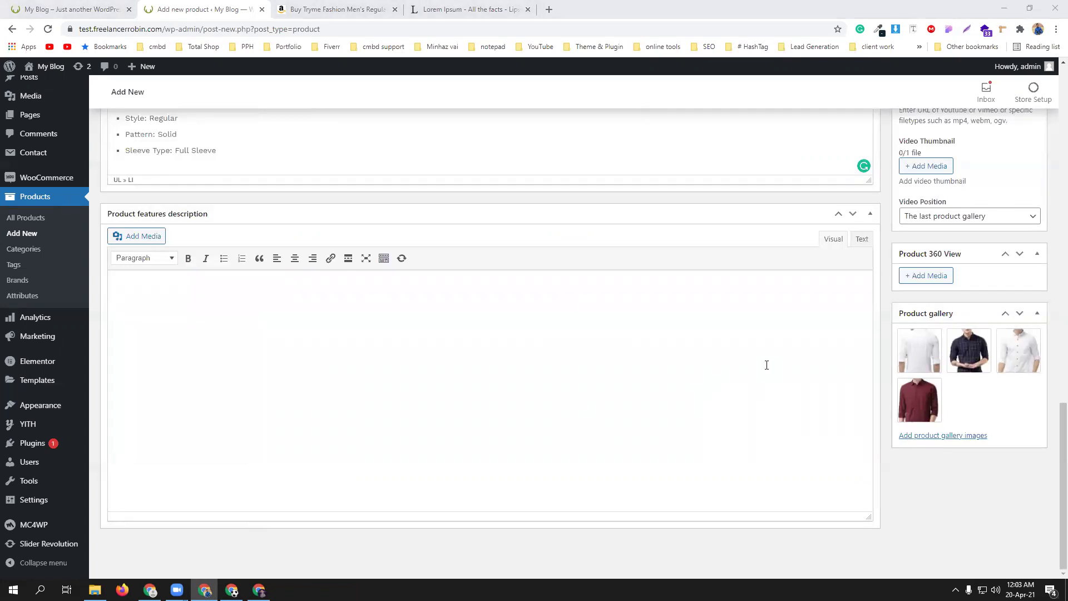
{"action": "scroll", "coordinate": [623, 372], "scroll_direction": "up", "scroll_amount": 10}
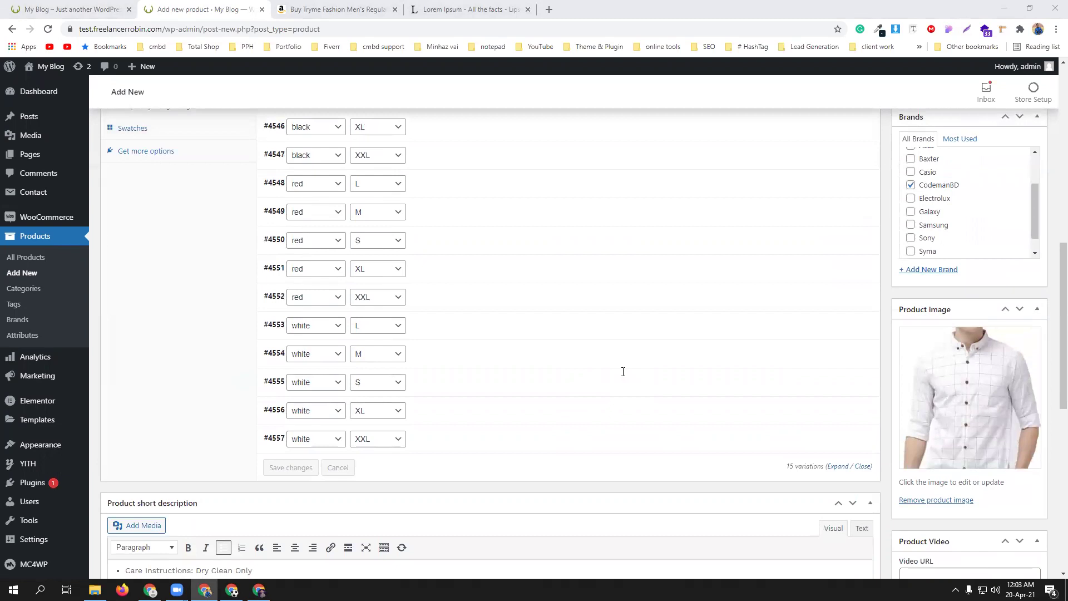
{"action": "scroll", "coordinate": [623, 372], "scroll_direction": "up", "scroll_amount": 7}
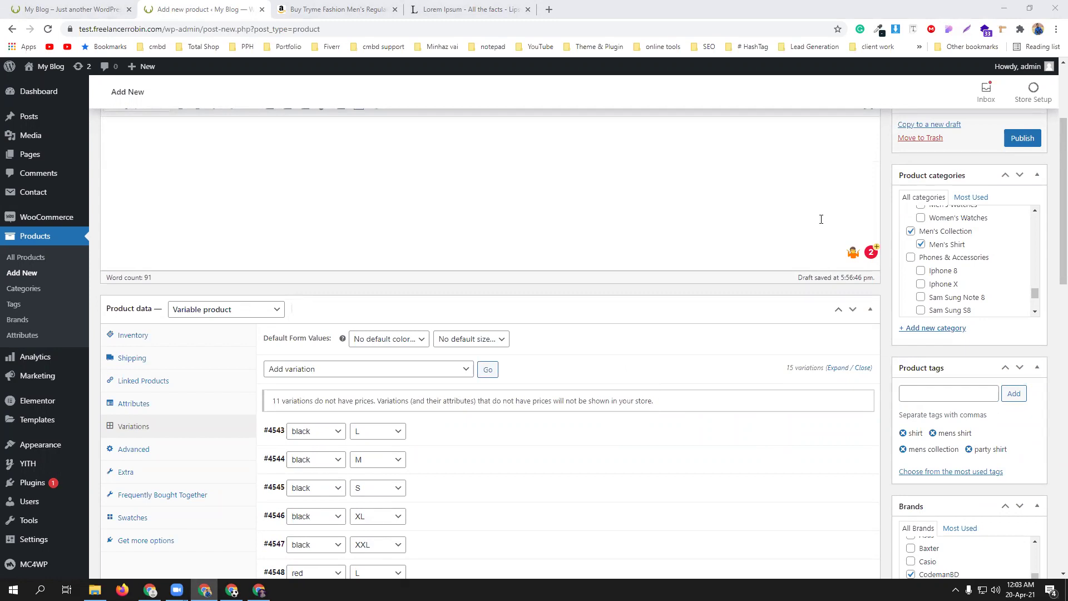
{"action": "scroll", "coordinate": [771, 448], "scroll_direction": "up", "scroll_amount": 3}
{"action": "left_click", "coordinate": [1022, 300]}
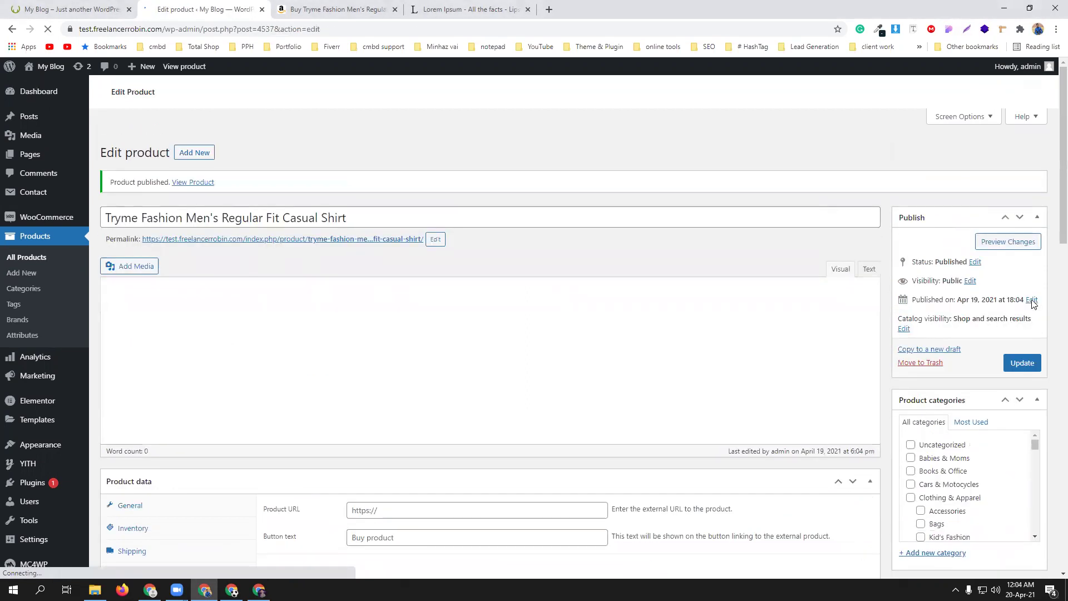
- Open the live product page and select Black in size L, priced ৳550.00
{"action": "left_click", "coordinate": [193, 158]}
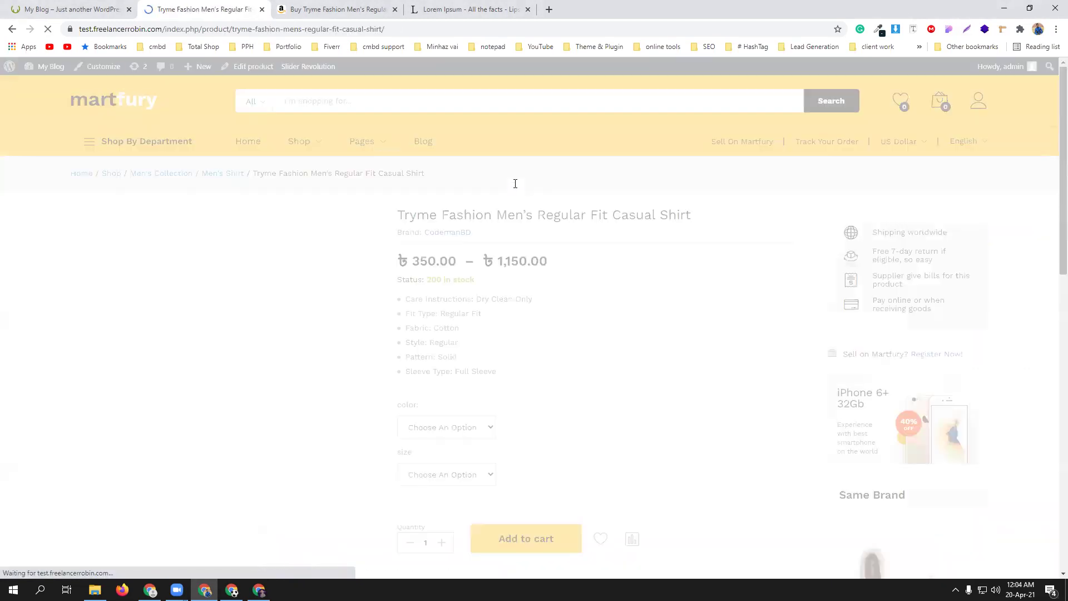
{"action": "scroll", "coordinate": [658, 303], "scroll_direction": "down", "scroll_amount": 1}
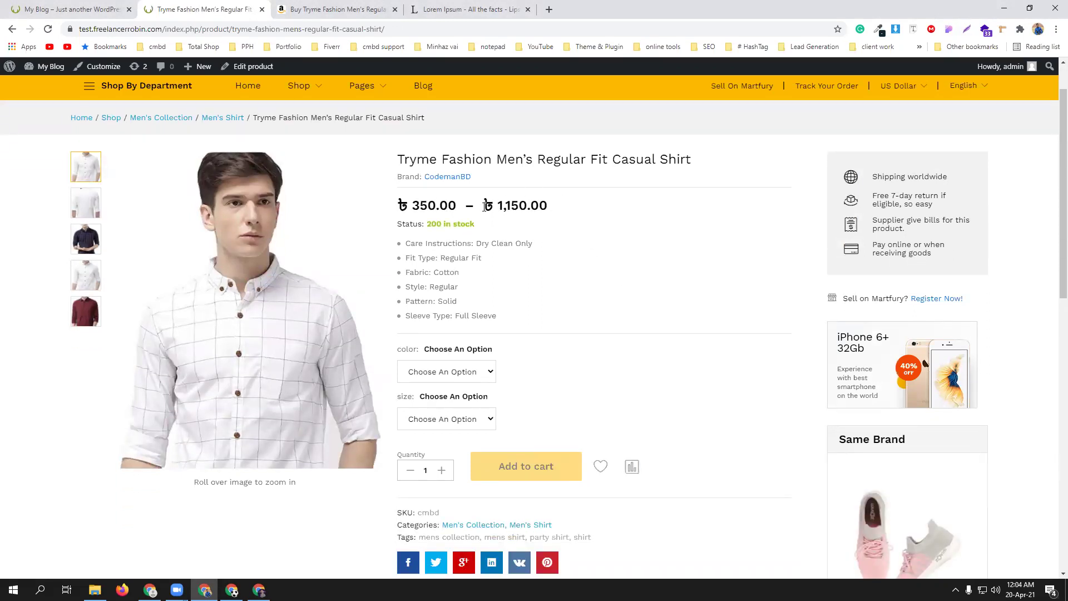
{"action": "scroll", "coordinate": [635, 261], "scroll_direction": "down", "scroll_amount": 1}
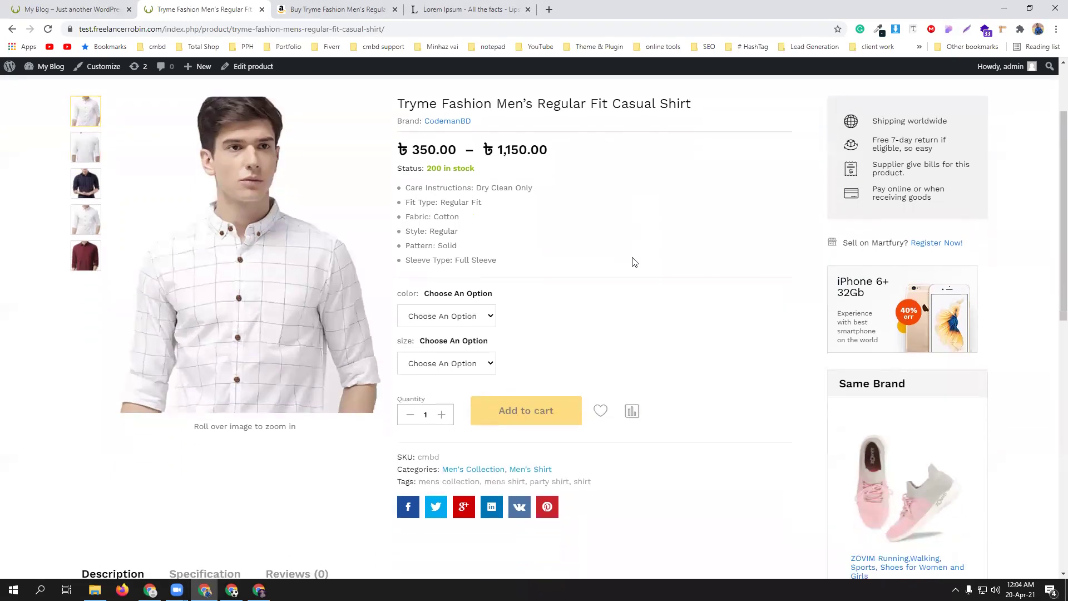
{"action": "left_click", "coordinate": [474, 315]}
{"action": "left_click", "coordinate": [460, 340]}
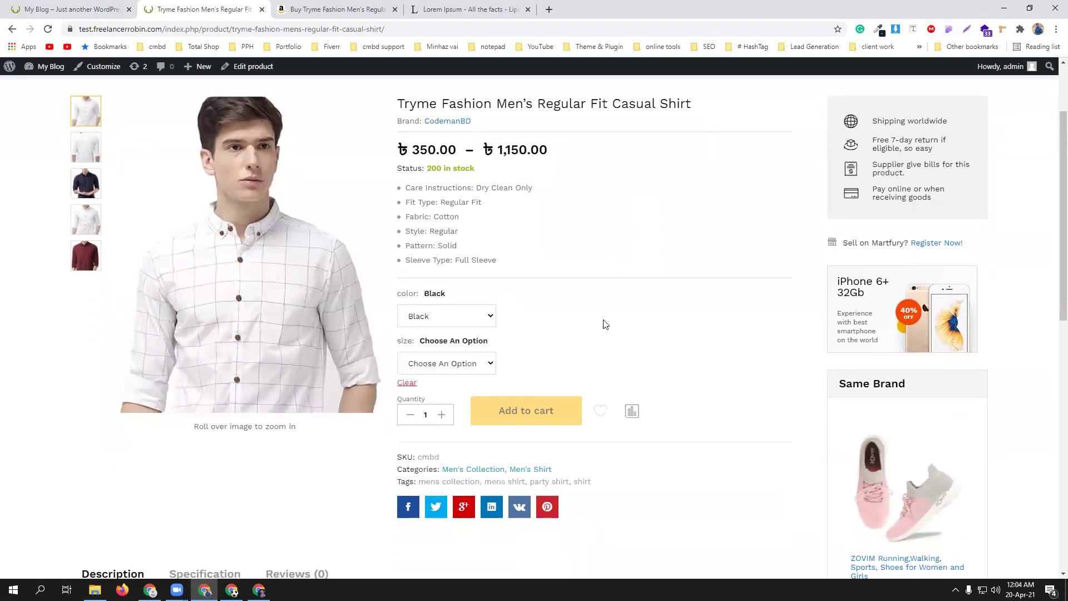
{"action": "scroll", "coordinate": [603, 323], "scroll_direction": "down", "scroll_amount": 1}
{"action": "left_click", "coordinate": [472, 313]}
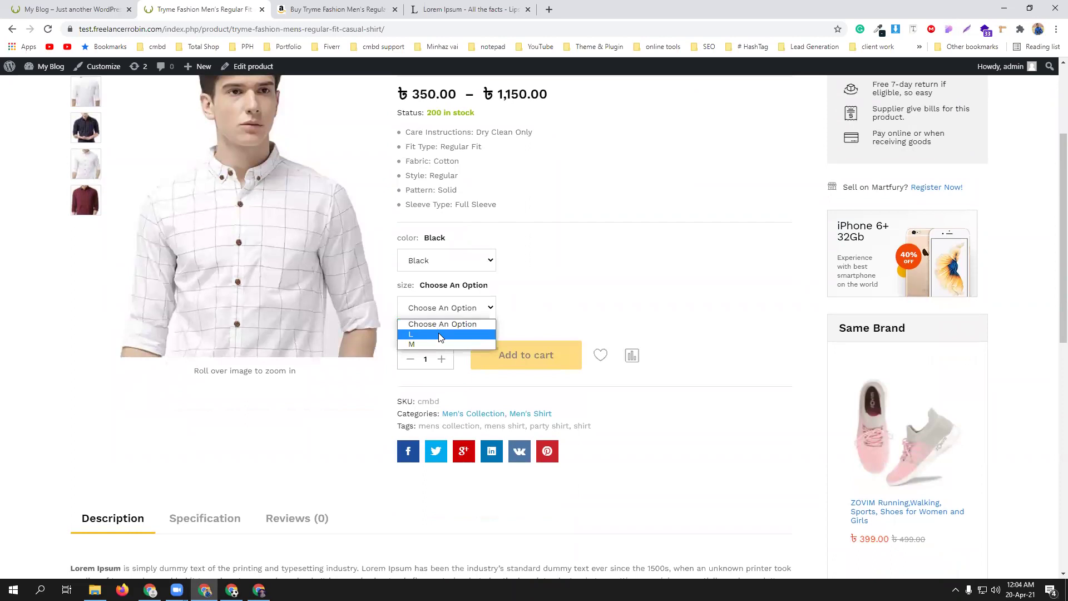
{"action": "left_click", "coordinate": [438, 333]}
- Switch the black shirt's size to M to check its ৳350.00 price
{"action": "scroll", "coordinate": [634, 296], "scroll_direction": "up", "scroll_amount": 1}
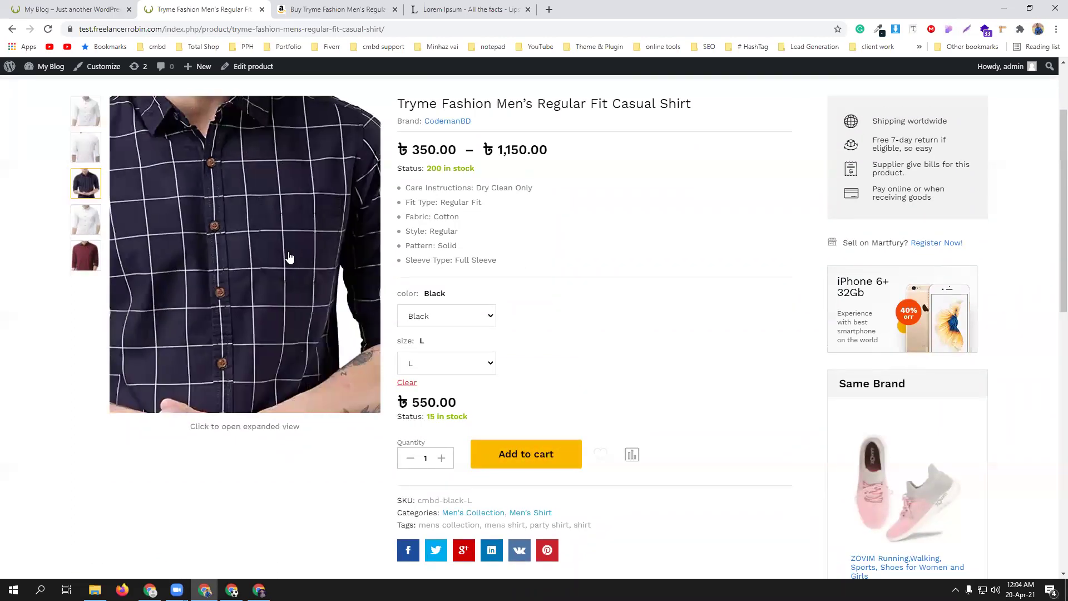
{"action": "scroll", "coordinate": [652, 258], "scroll_direction": "up", "scroll_amount": 1}
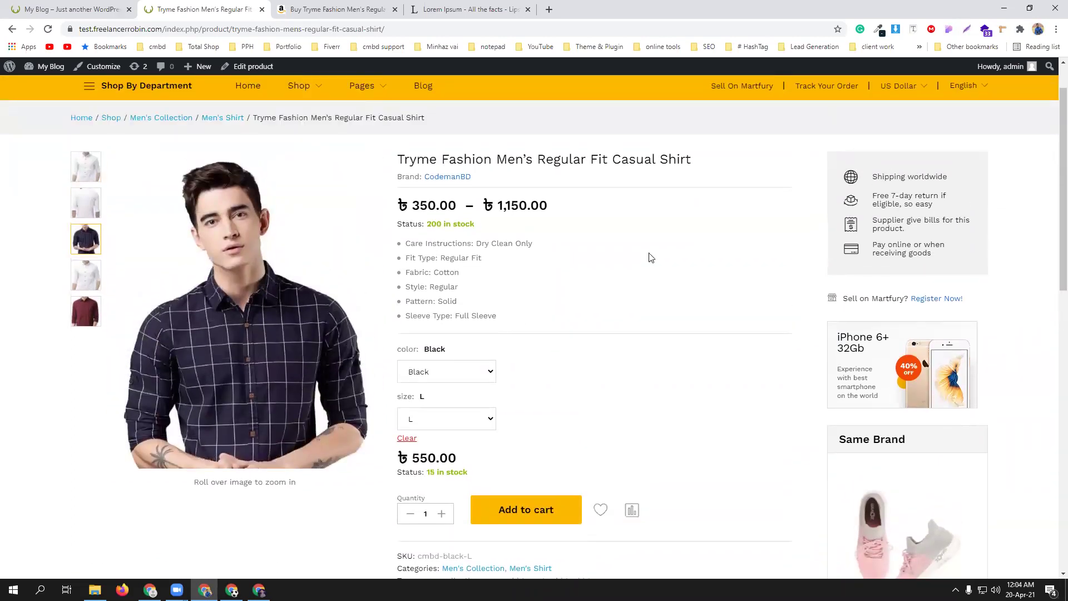
{"action": "scroll", "coordinate": [651, 258], "scroll_direction": "down", "scroll_amount": 2}
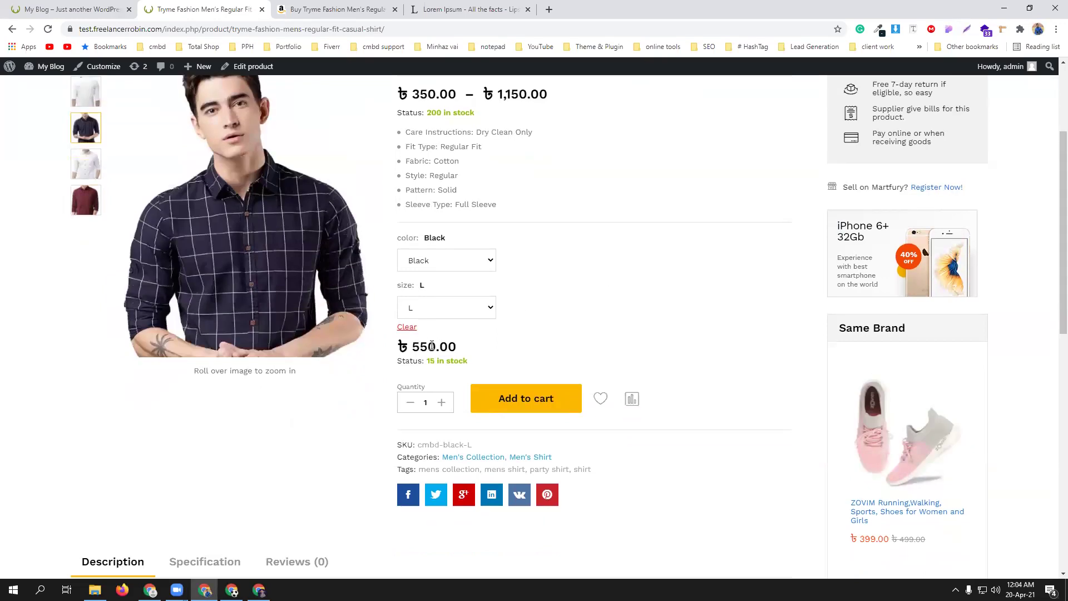
{"action": "left_click", "coordinate": [463, 308]}
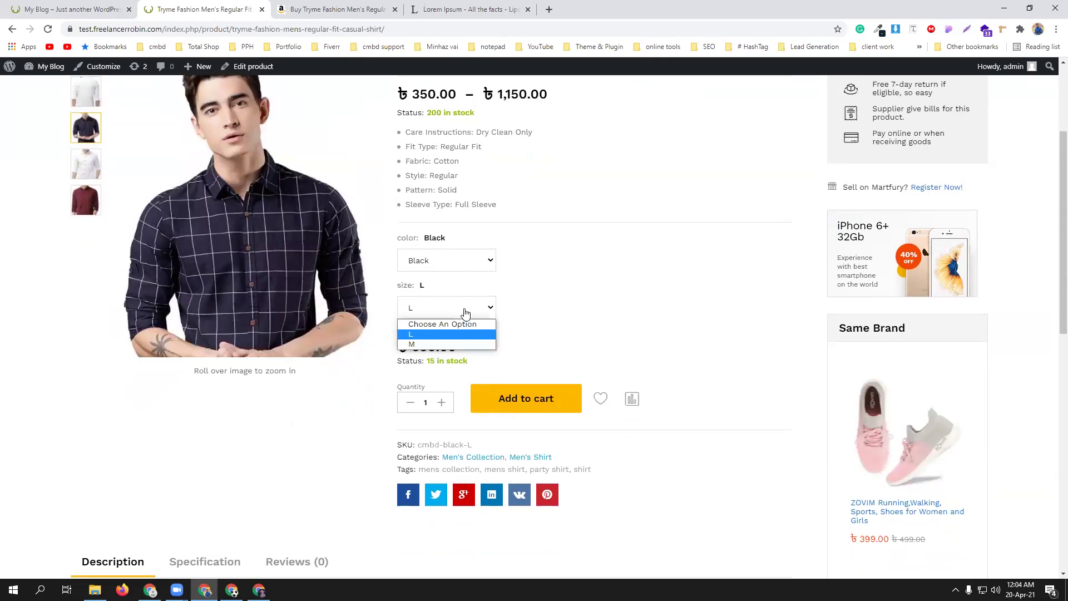
{"action": "left_click", "coordinate": [451, 343]}
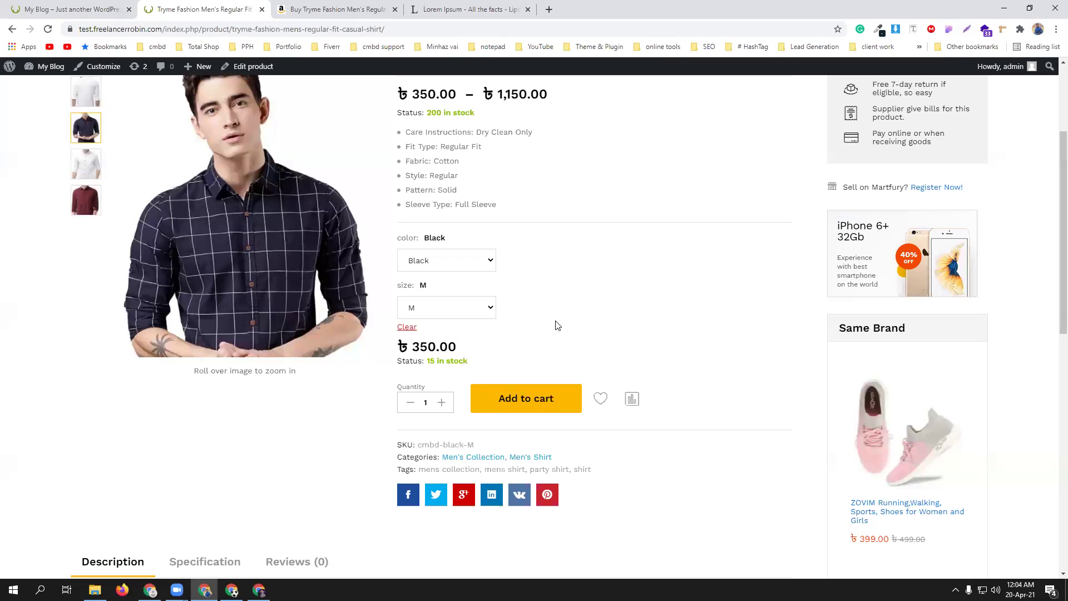
{"action": "left_click", "coordinate": [478, 310]}
{"action": "left_click", "coordinate": [455, 344]}
- Reload the product page and retest Black / M, clearing and reopening the colour choice
{"action": "left_click", "coordinate": [48, 29]}
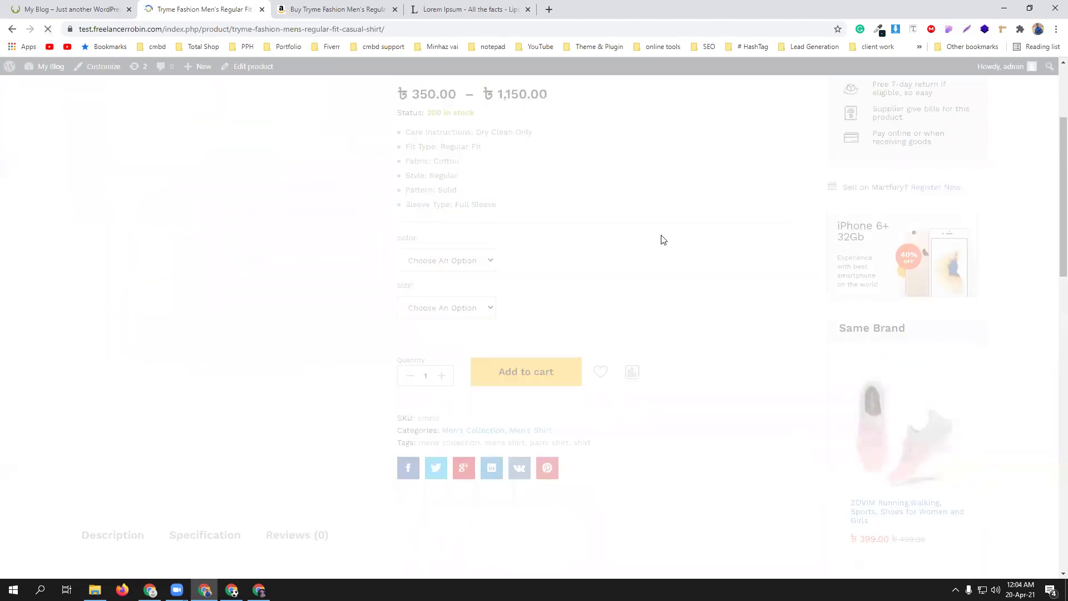
{"action": "left_click", "coordinate": [441, 272]}
{"action": "left_click", "coordinate": [440, 286]}
{"action": "left_click", "coordinate": [437, 308]}
{"action": "left_click", "coordinate": [430, 344]}
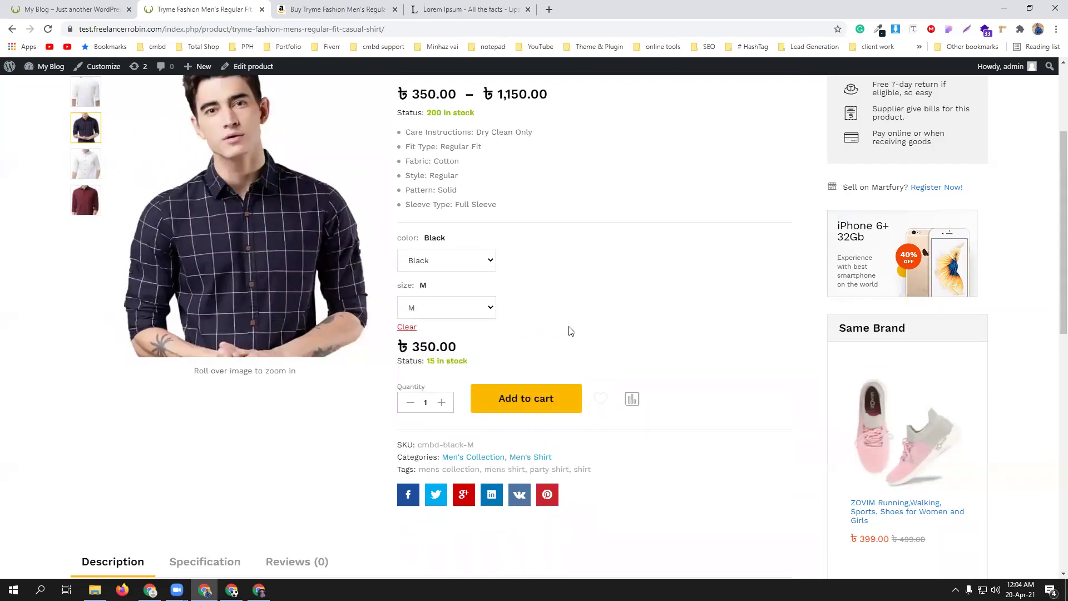
{"action": "left_click", "coordinate": [457, 266]}
{"action": "left_click", "coordinate": [463, 261]}
{"action": "left_click", "coordinate": [470, 264]}
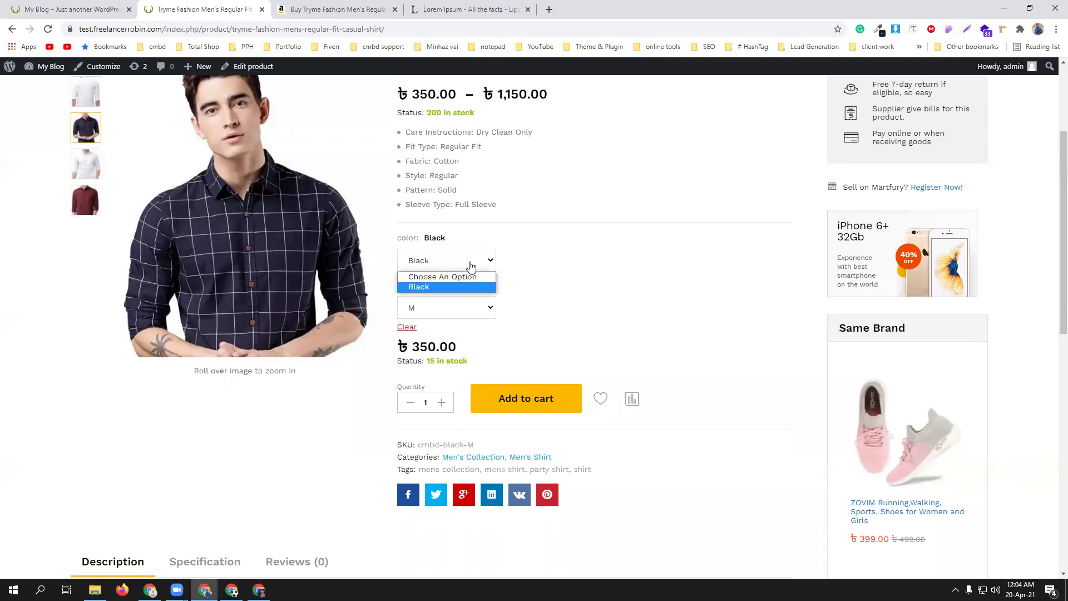
{"action": "left_click", "coordinate": [473, 277]}
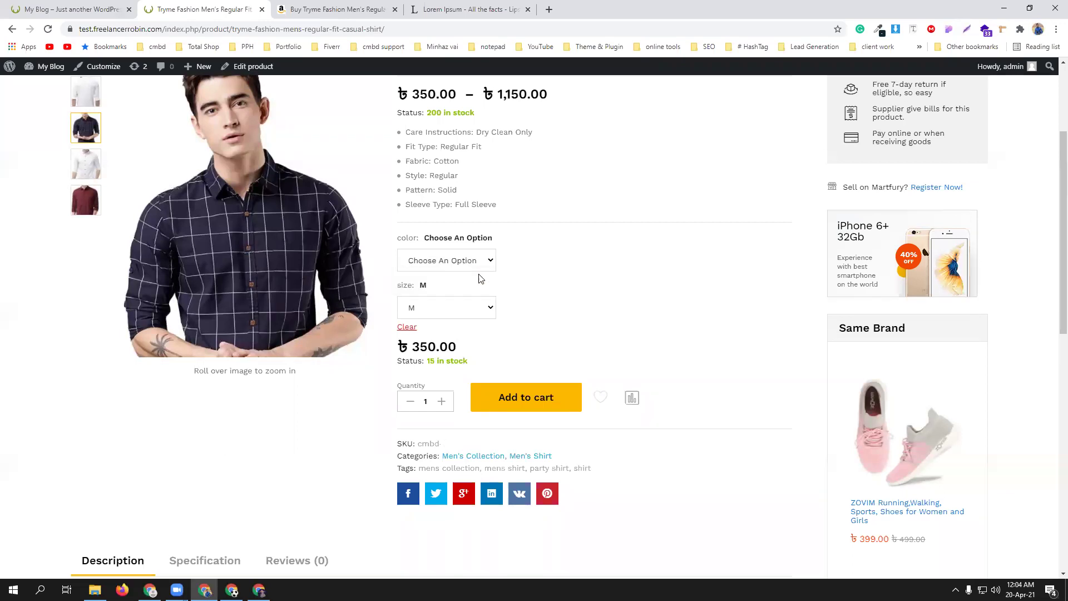
{"action": "left_click", "coordinate": [477, 269]}
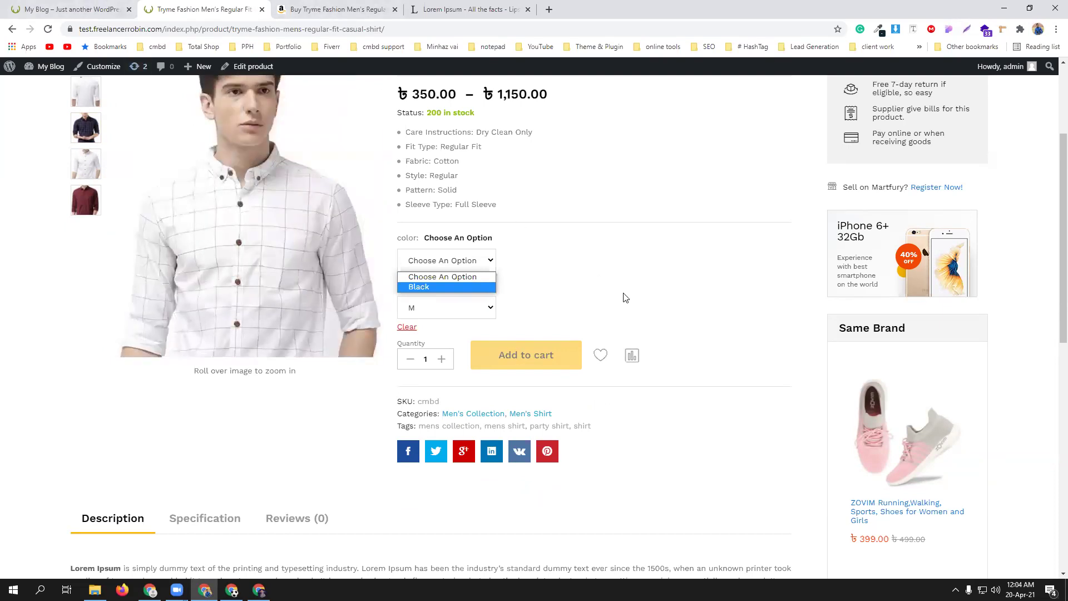
{"action": "left_click", "coordinate": [441, 315]}
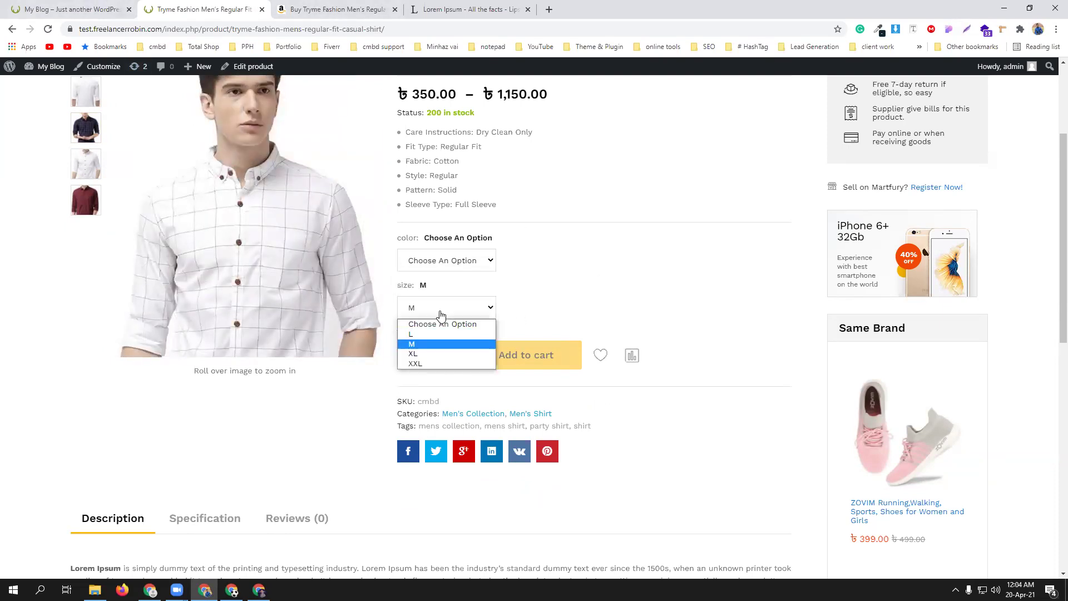
{"action": "left_click", "coordinate": [441, 312]}
- Pick Black again, reset the colour to no choice, and return to the product editor
{"action": "left_click", "coordinate": [457, 266]}
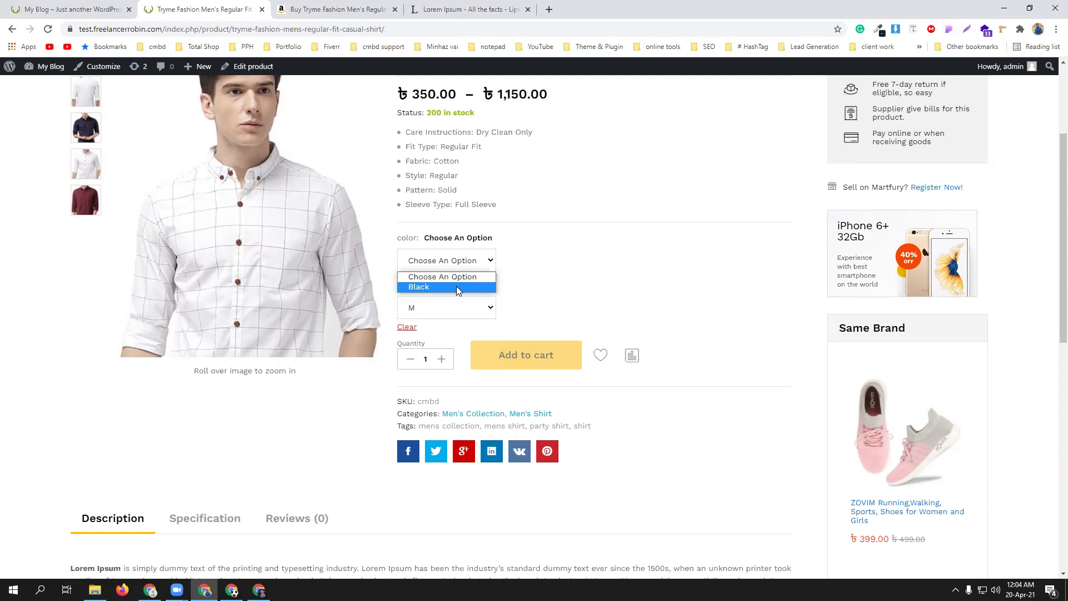
{"action": "left_click", "coordinate": [456, 286]}
{"action": "left_click", "coordinate": [444, 263]}
{"action": "left_click", "coordinate": [441, 277]}
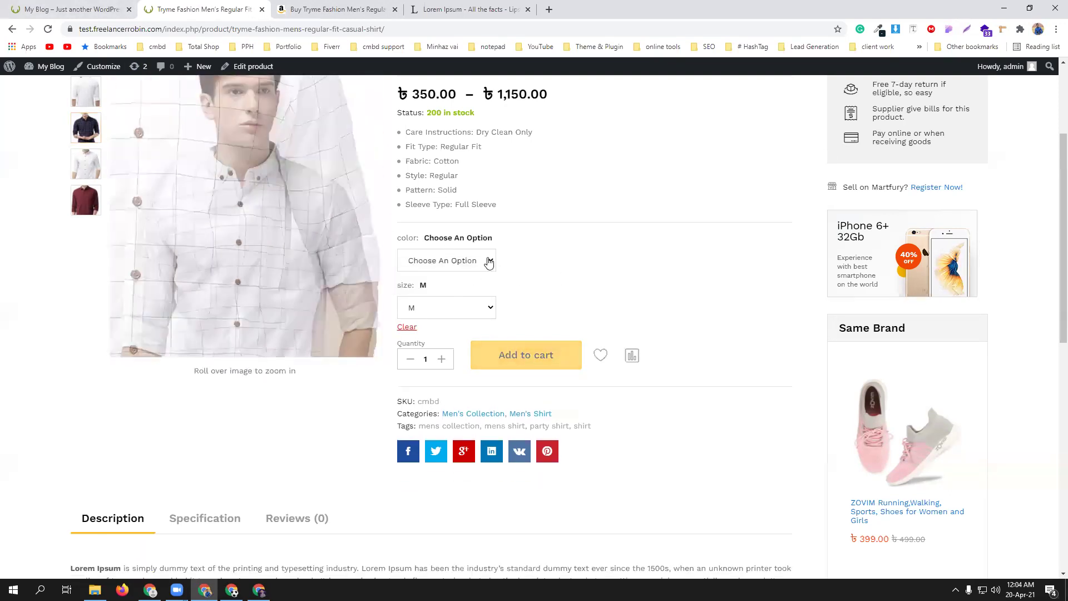
{"action": "scroll", "coordinate": [489, 263], "scroll_direction": "up", "scroll_amount": 3}
{"action": "left_click", "coordinate": [245, 68]}
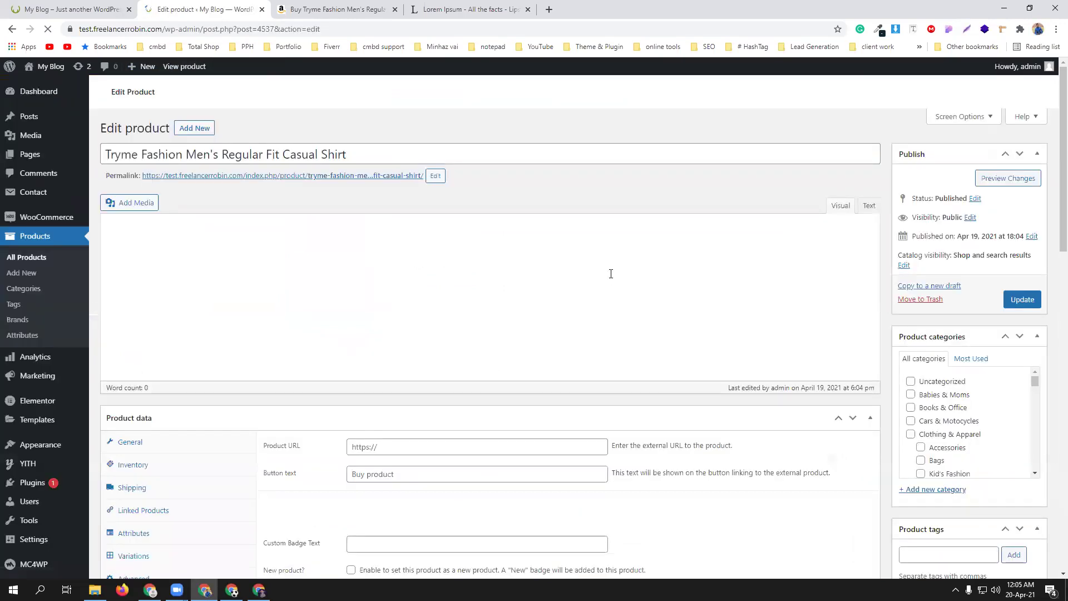
- Expand the red / L variation and assign it the red shirt image
{"action": "scroll", "coordinate": [476, 323], "scroll_direction": "down", "scroll_amount": 3}
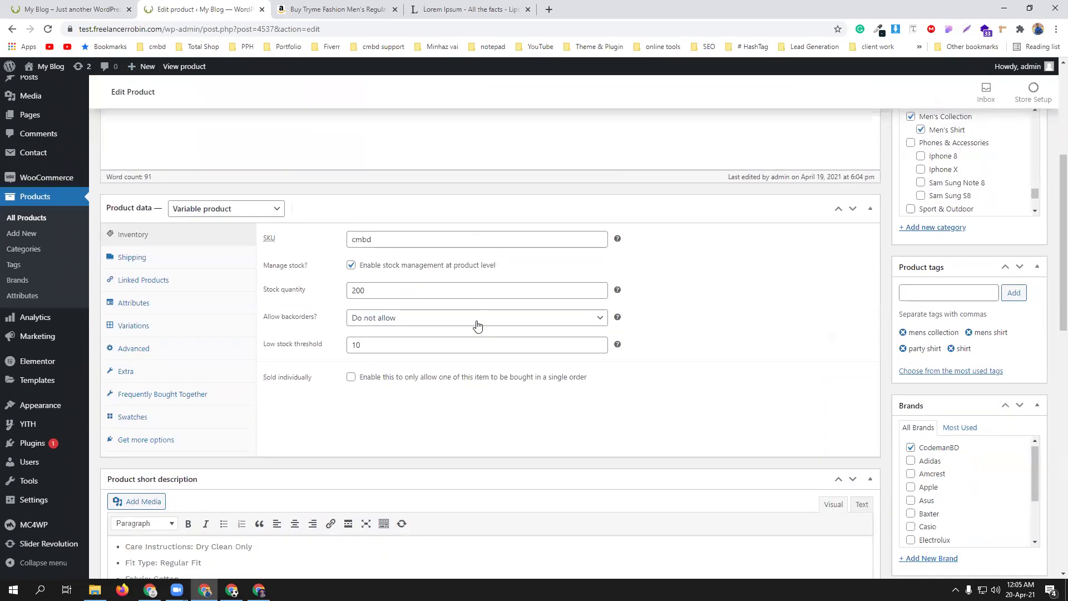
{"action": "left_click", "coordinate": [151, 326]}
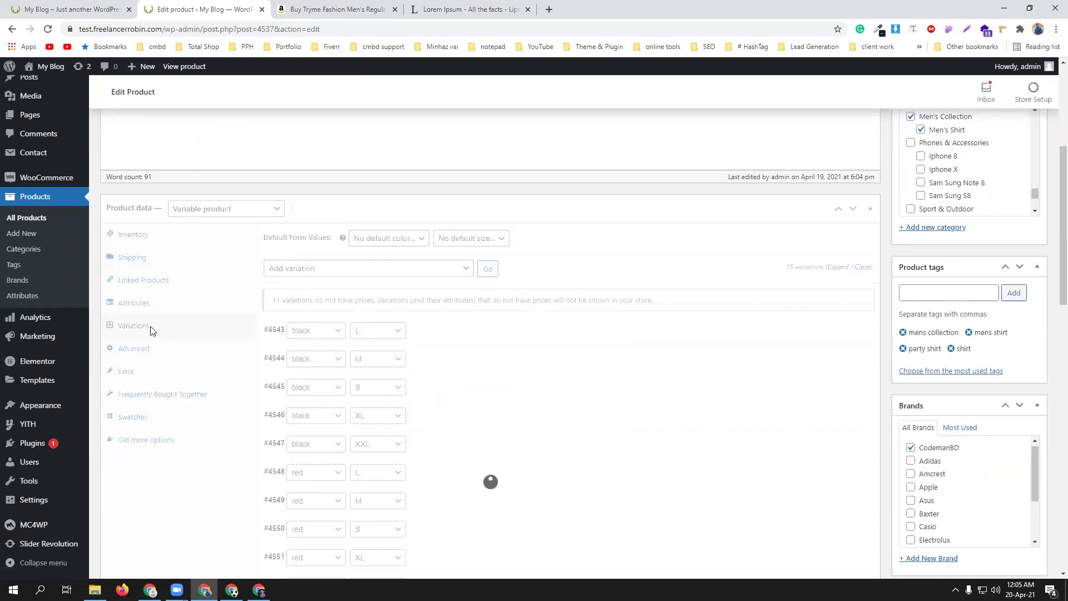
{"action": "scroll", "coordinate": [528, 347], "scroll_direction": "down", "scroll_amount": 3}
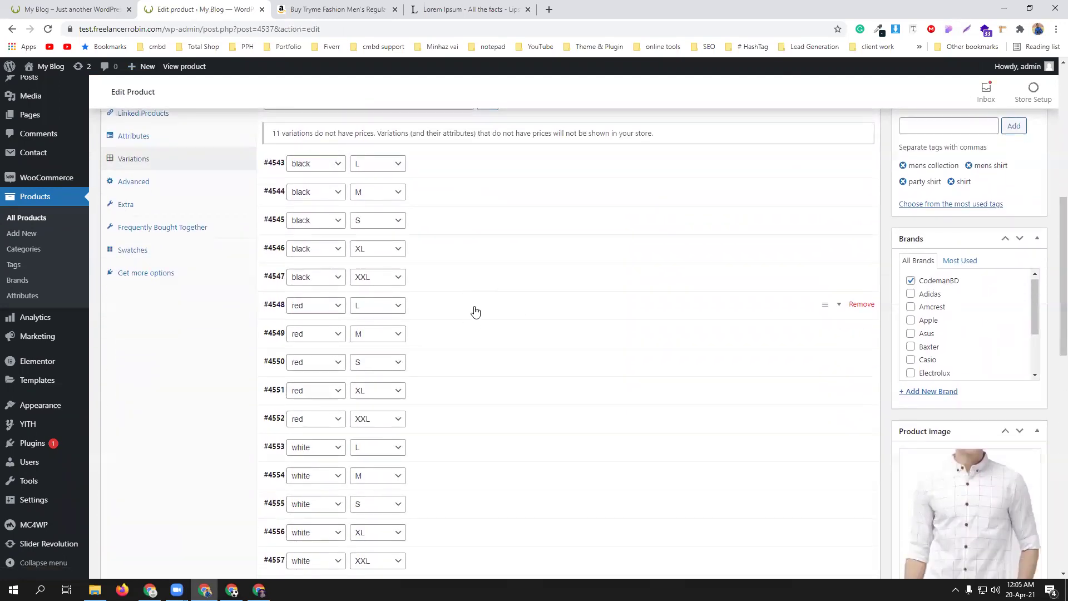
{"action": "left_click", "coordinate": [476, 311]}
{"action": "scroll", "coordinate": [475, 311], "scroll_direction": "down", "scroll_amount": 2}
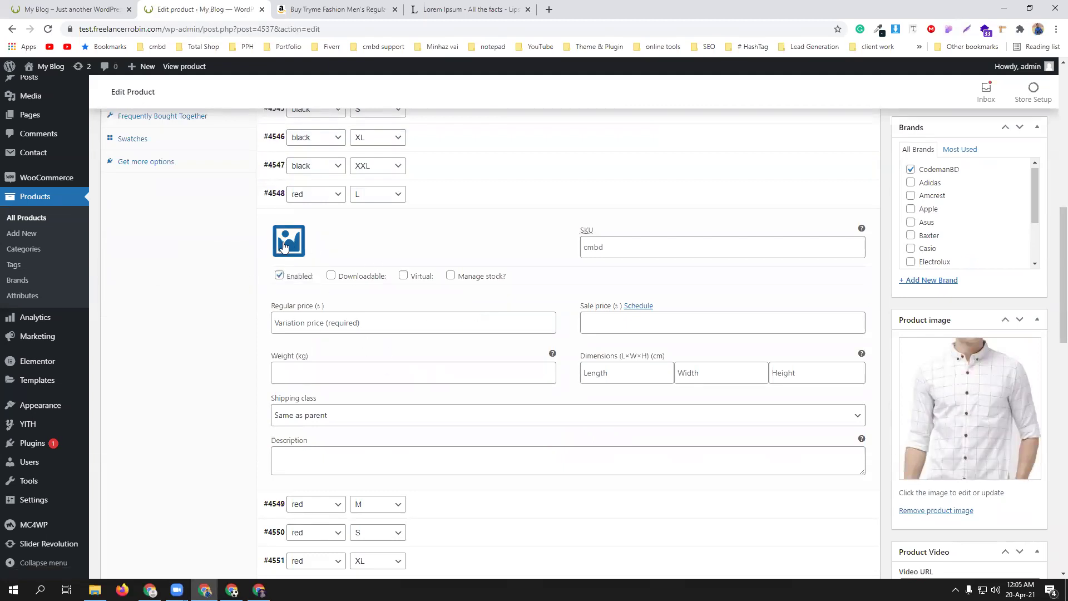
{"action": "left_click", "coordinate": [290, 244]}
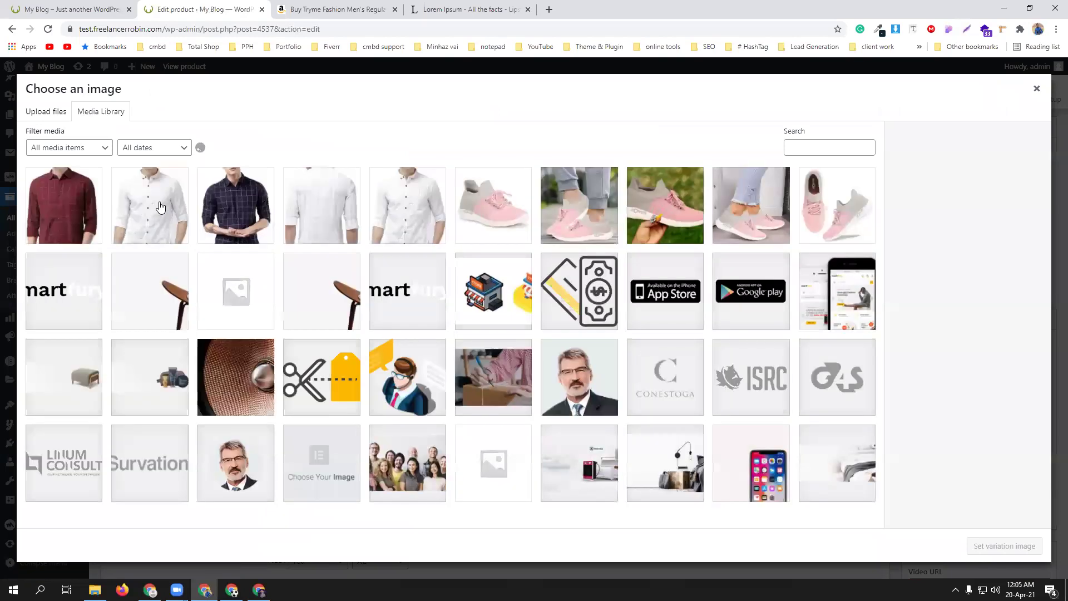
{"action": "left_click", "coordinate": [67, 204]}
{"action": "left_click", "coordinate": [1004, 546]}
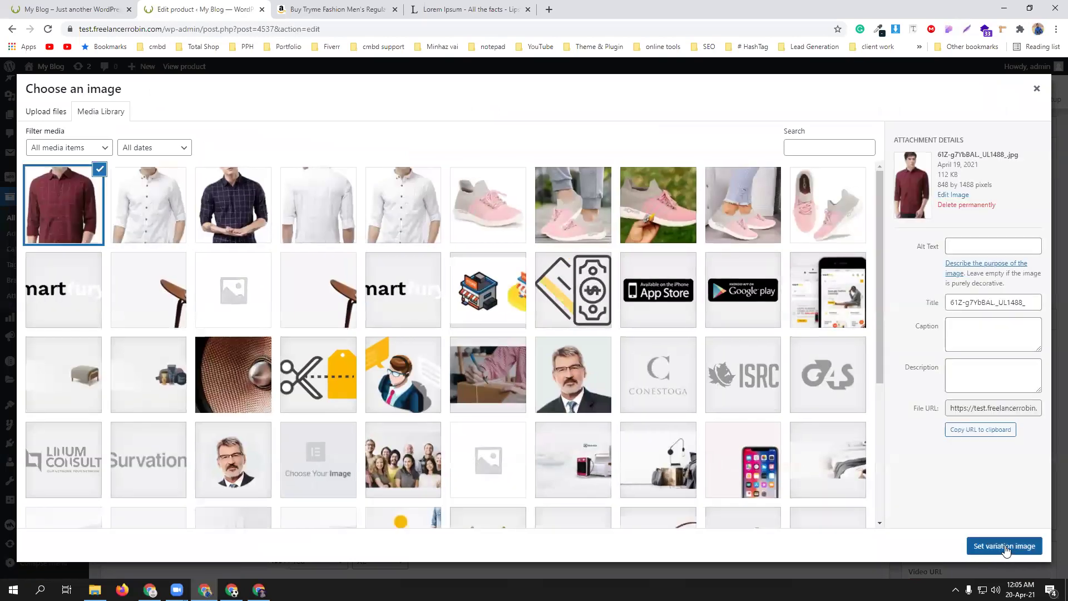
- Enter the red / L variation's regular price, check the white / XXL variation, and save variations
{"action": "left_click", "coordinate": [323, 329]}
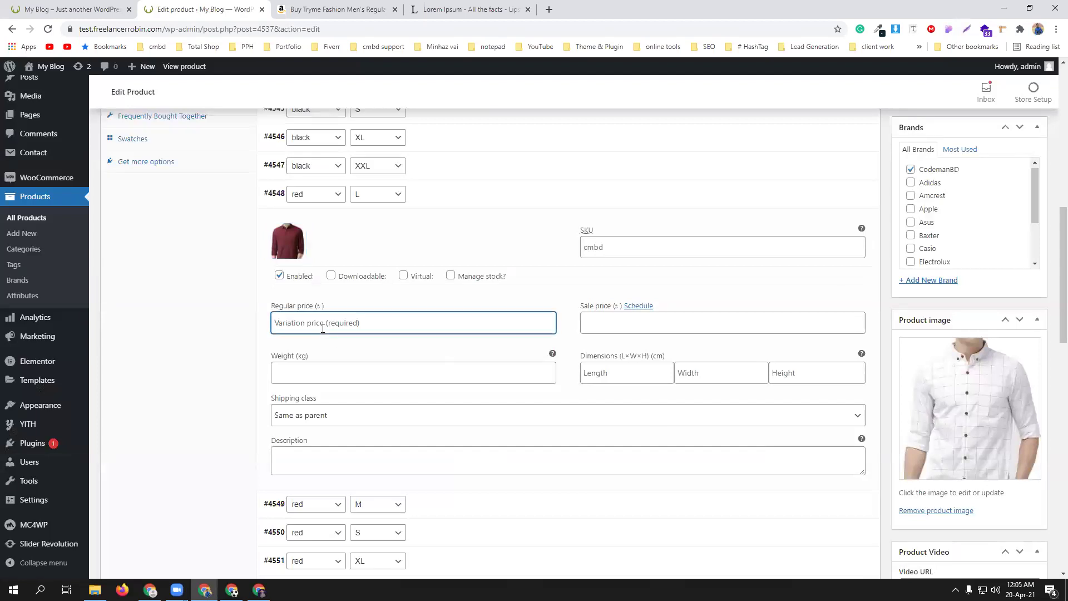
{"action": "type", "text": "550"}
{"action": "scroll", "coordinate": [507, 320], "scroll_direction": "down", "scroll_amount": 4}
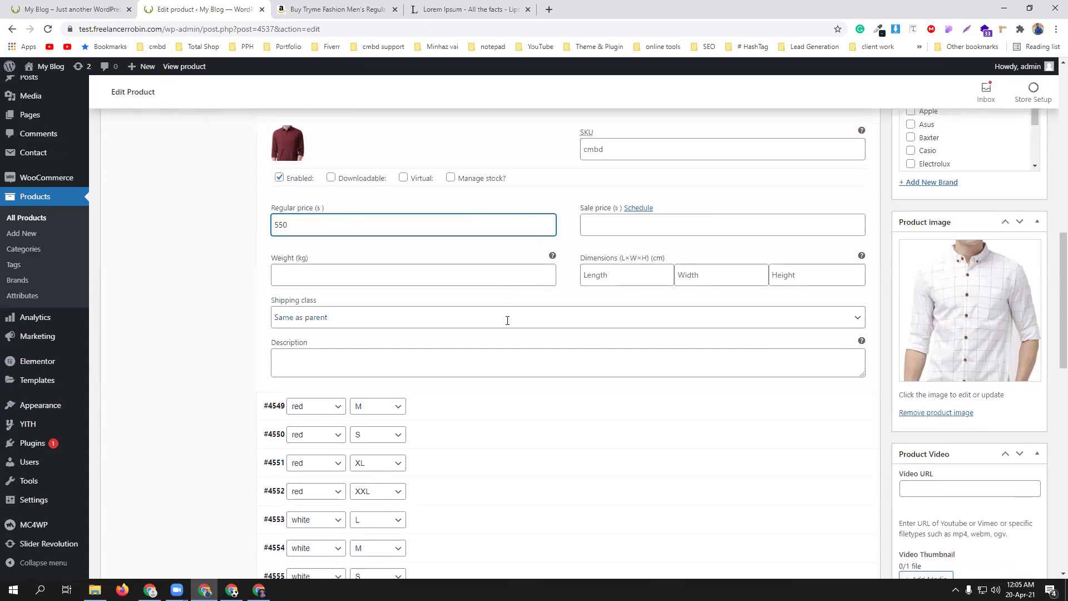
{"action": "scroll", "coordinate": [508, 324], "scroll_direction": "up", "scroll_amount": 4}
{"action": "scroll", "coordinate": [508, 317], "scroll_direction": "down", "scroll_amount": 6}
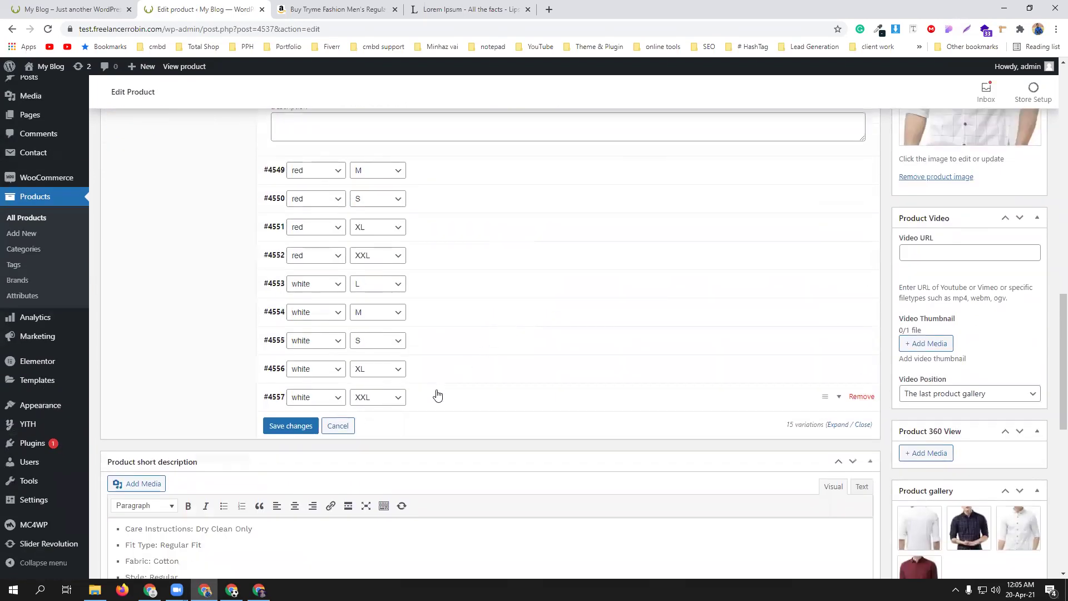
{"action": "left_click", "coordinate": [453, 398]}
{"action": "scroll", "coordinate": [432, 378], "scroll_direction": "down", "scroll_amount": 2}
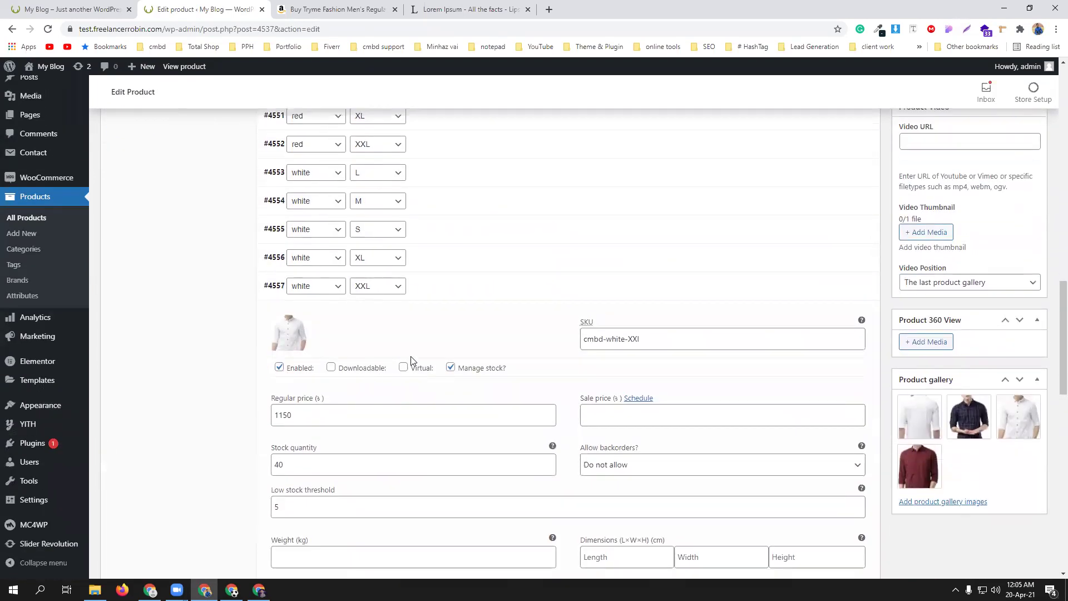
{"action": "scroll", "coordinate": [548, 367], "scroll_direction": "down", "scroll_amount": 5}
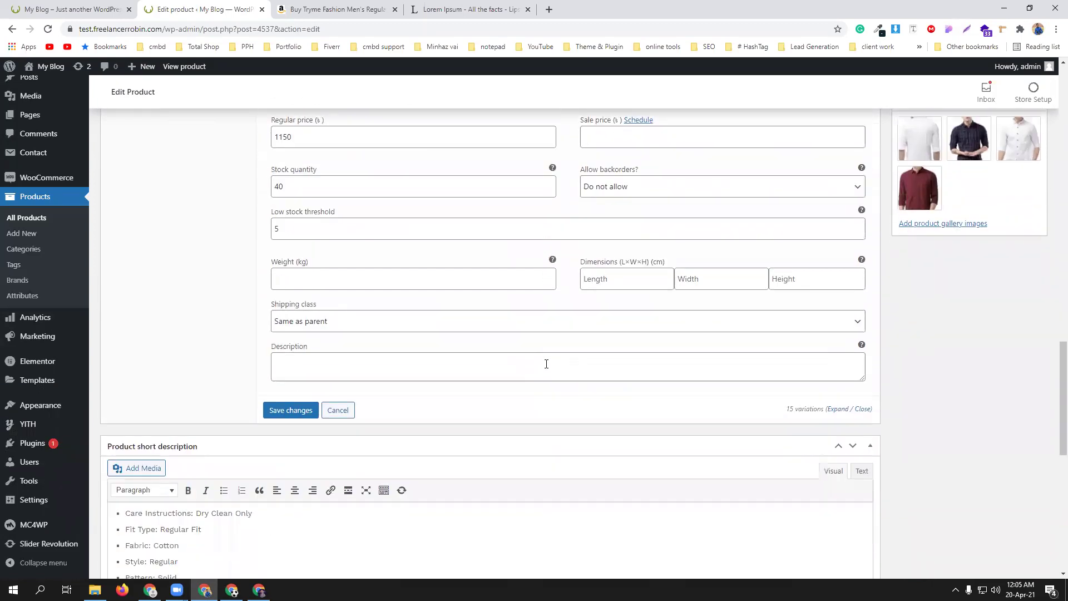
{"action": "left_click", "coordinate": [285, 409]}
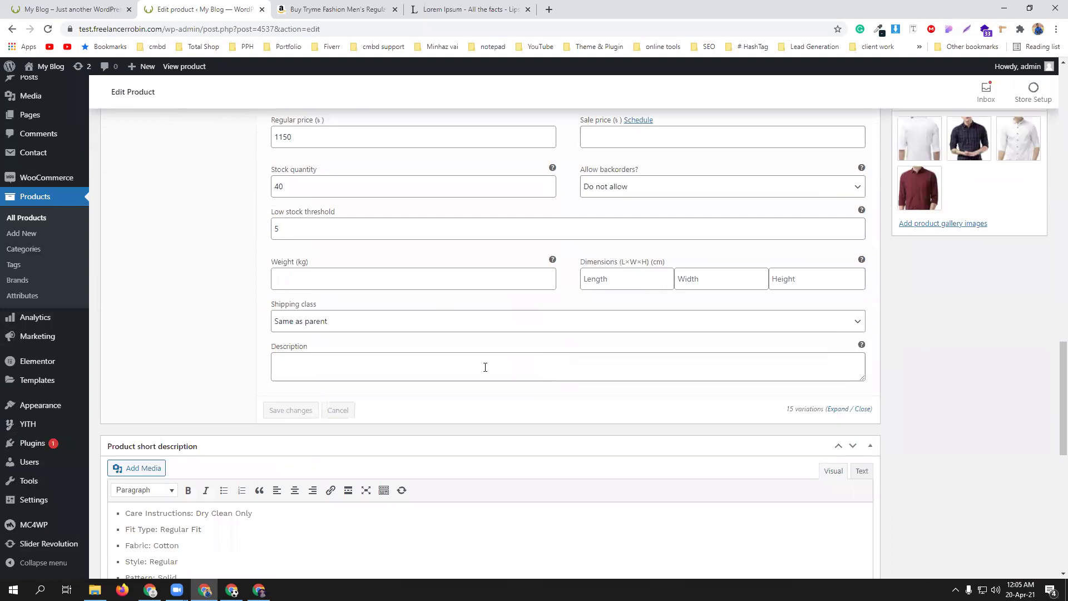
- Update the product and view its storefront page showing ৳350.00 – ৳1,150.00 with 200 in stock
{"action": "scroll", "coordinate": [487, 367], "scroll_direction": "up", "scroll_amount": 10}
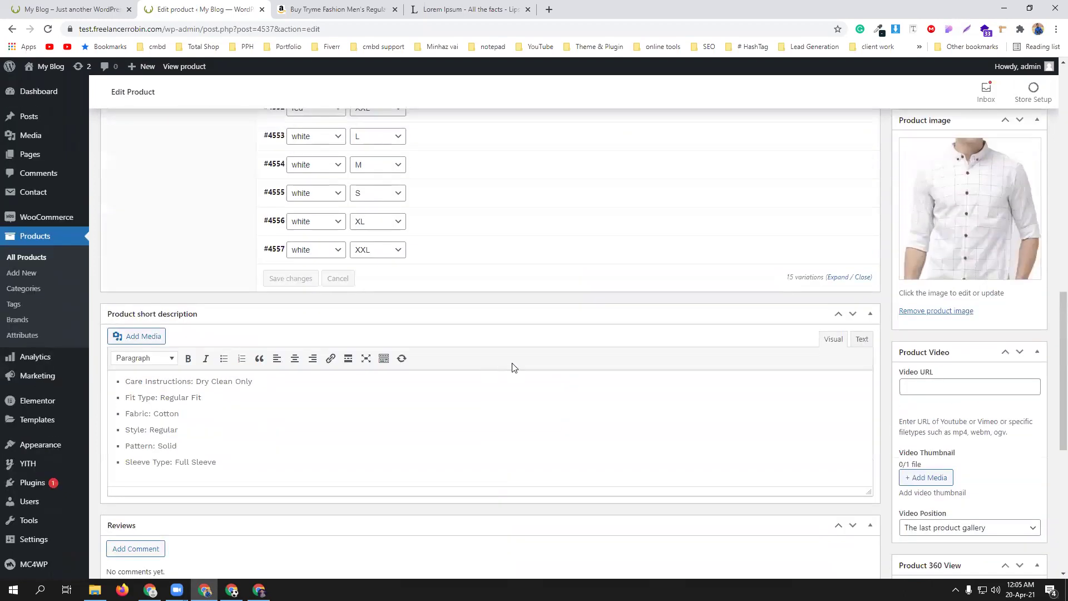
{"action": "scroll", "coordinate": [515, 367], "scroll_direction": "up", "scroll_amount": 10}
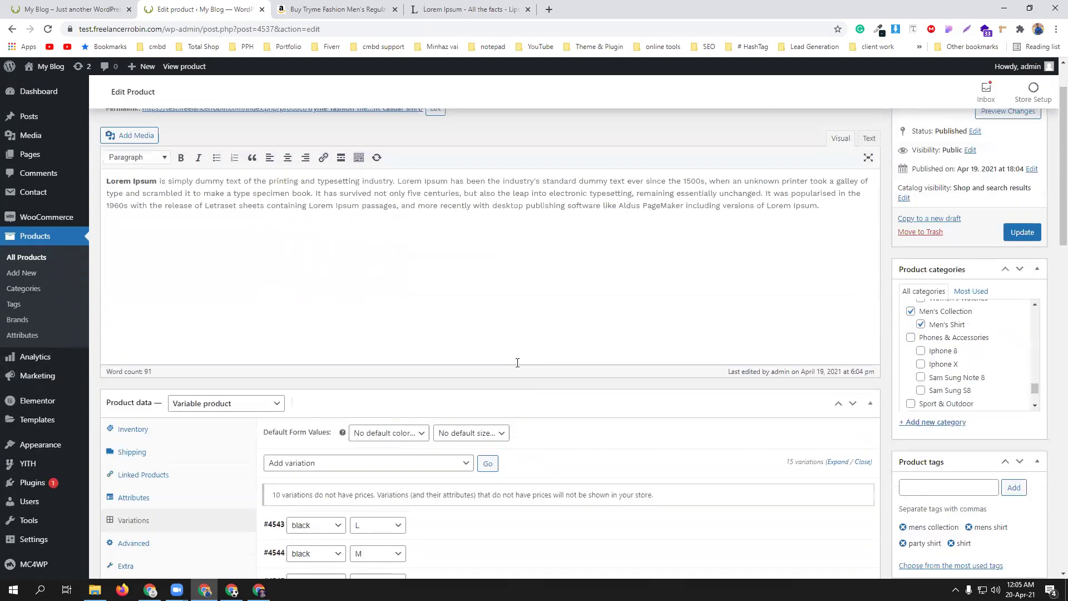
{"action": "left_click", "coordinate": [1023, 283]}
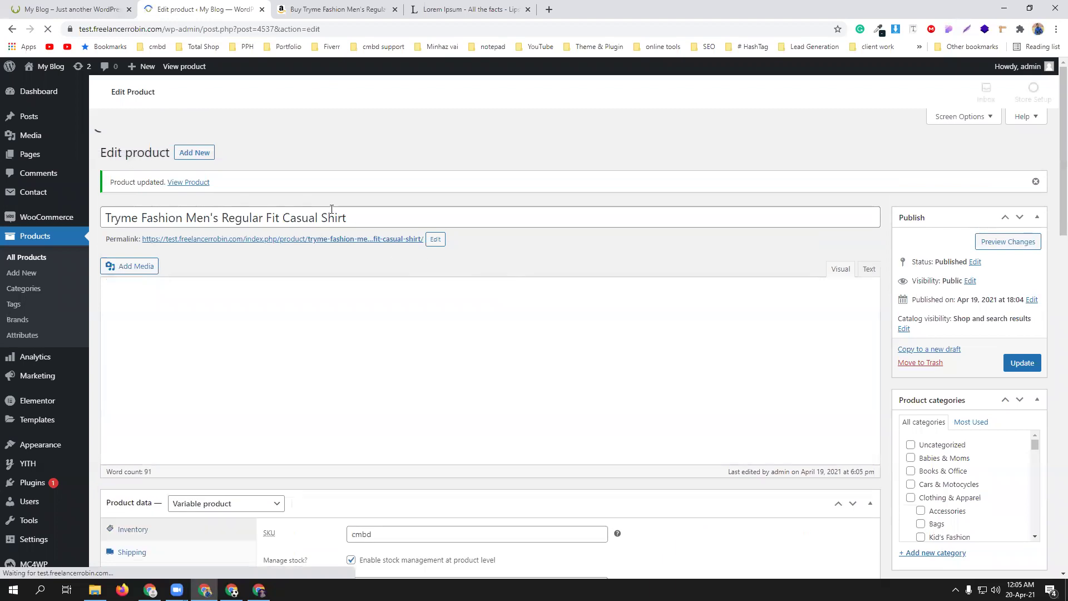
{"action": "left_click", "coordinate": [187, 158]}
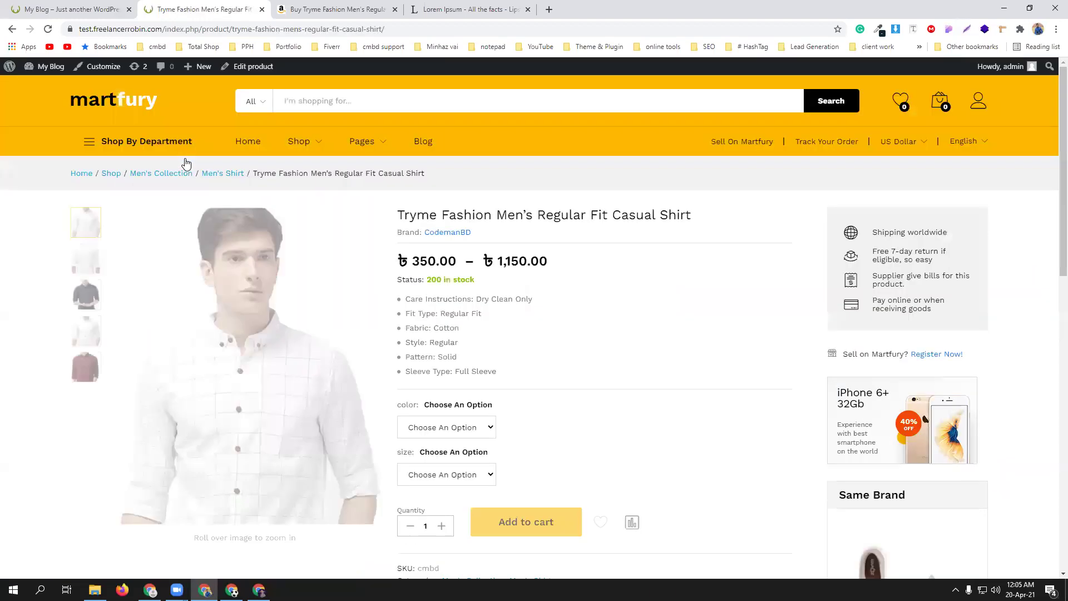
- Select White as the colour and XXL as the size on the shirt page
{"action": "scroll", "coordinate": [645, 367], "scroll_direction": "down", "scroll_amount": 2}
{"action": "left_click", "coordinate": [460, 328]}
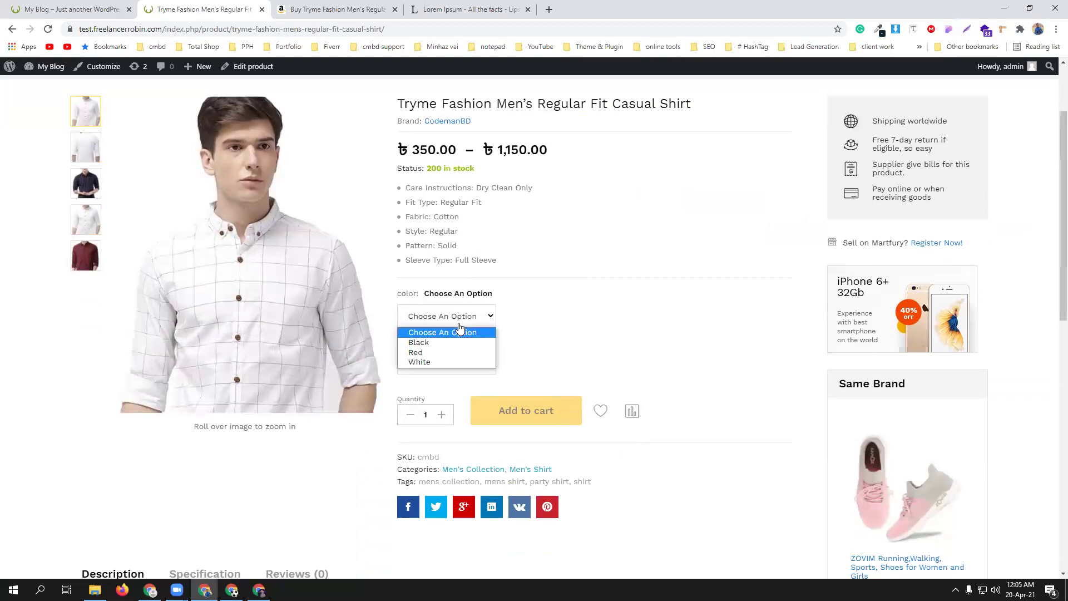
{"action": "left_click", "coordinate": [451, 362]}
{"action": "scroll", "coordinate": [634, 333], "scroll_direction": "down", "scroll_amount": 1}
{"action": "left_click", "coordinate": [459, 308]}
{"action": "left_click", "coordinate": [438, 334]}
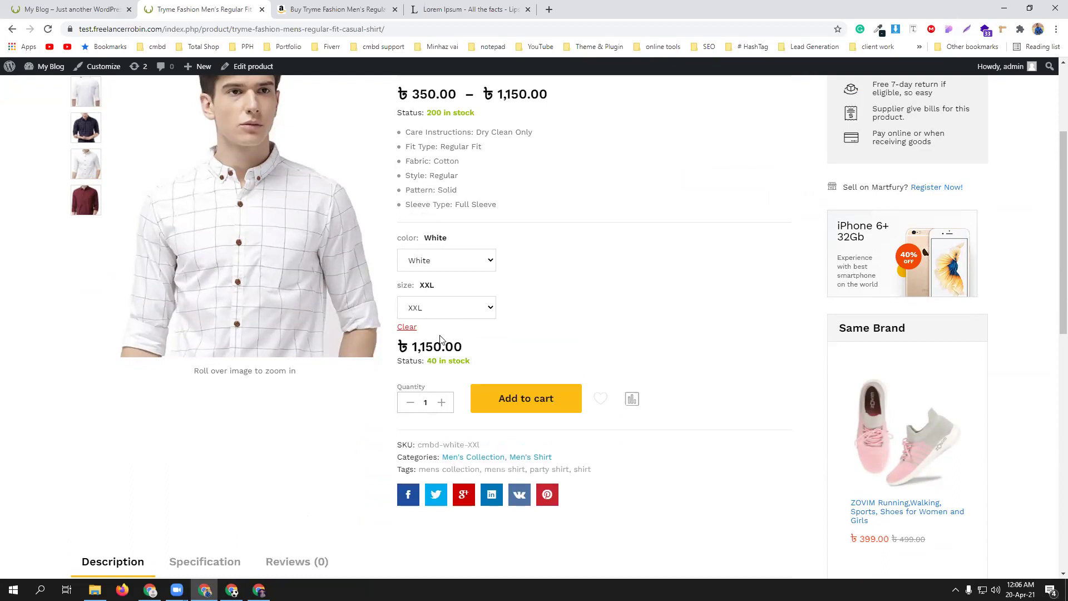
- Clear the selection, then choose Red in size L
{"action": "left_click", "coordinate": [473, 263]}
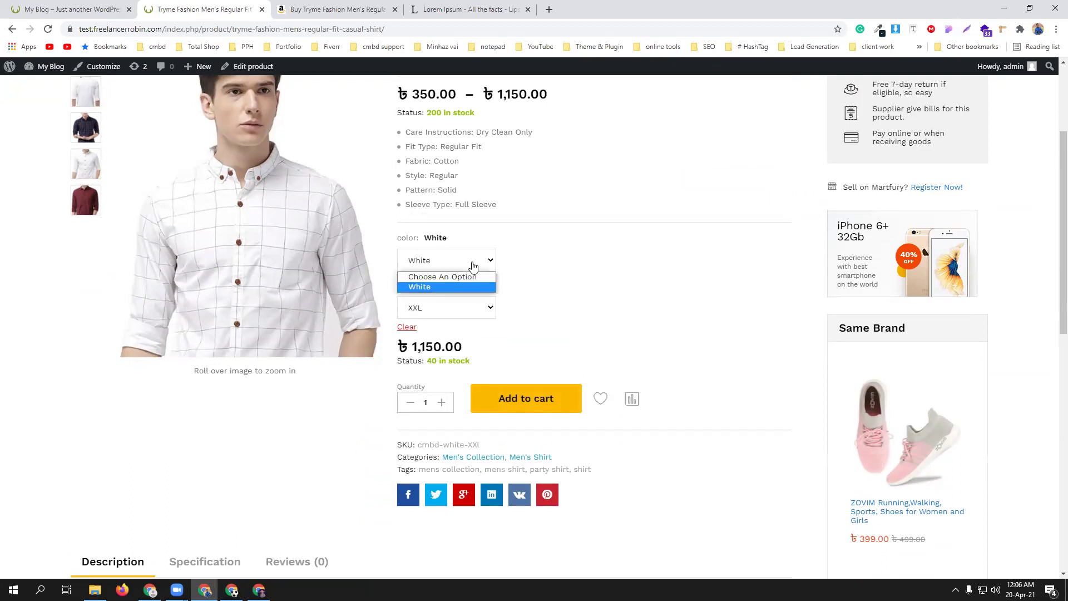
{"action": "left_click", "coordinate": [406, 327]}
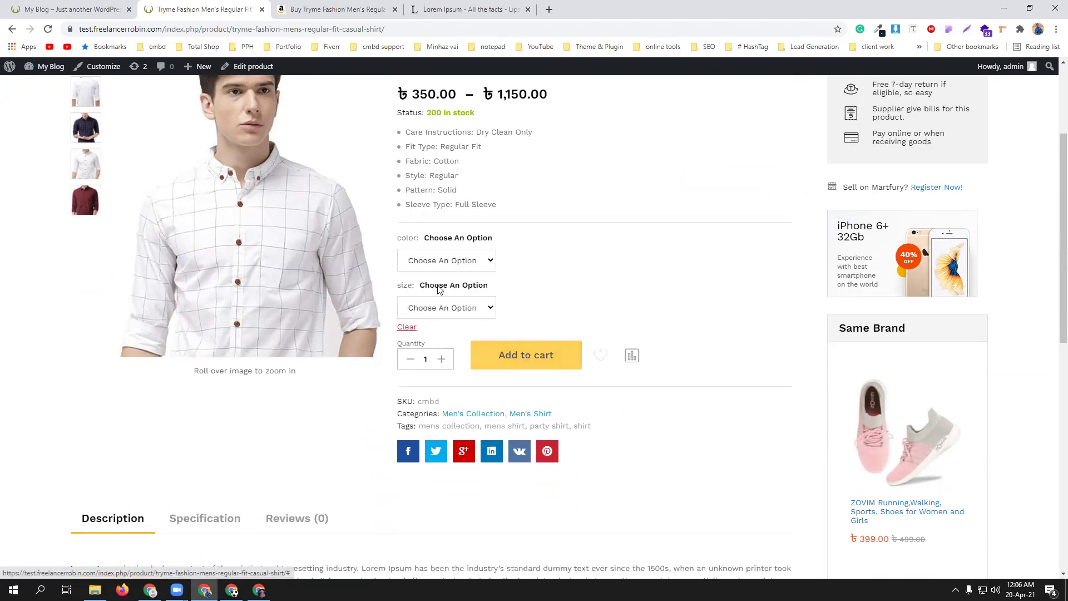
{"action": "left_click", "coordinate": [466, 266]}
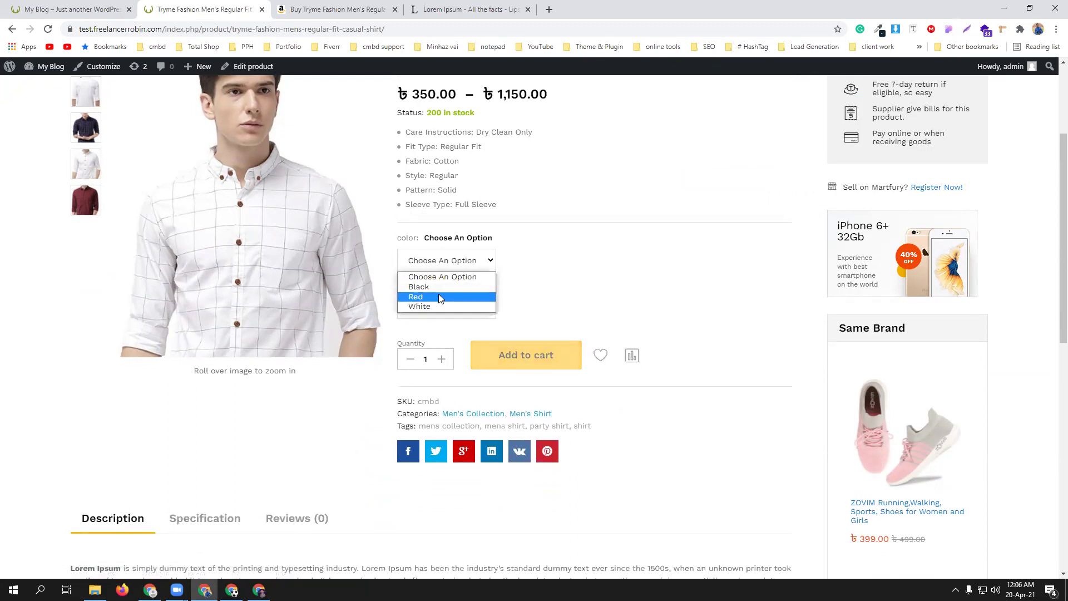
{"action": "left_click", "coordinate": [439, 295]}
{"action": "left_click", "coordinate": [446, 307]}
{"action": "left_click", "coordinate": [448, 330]}
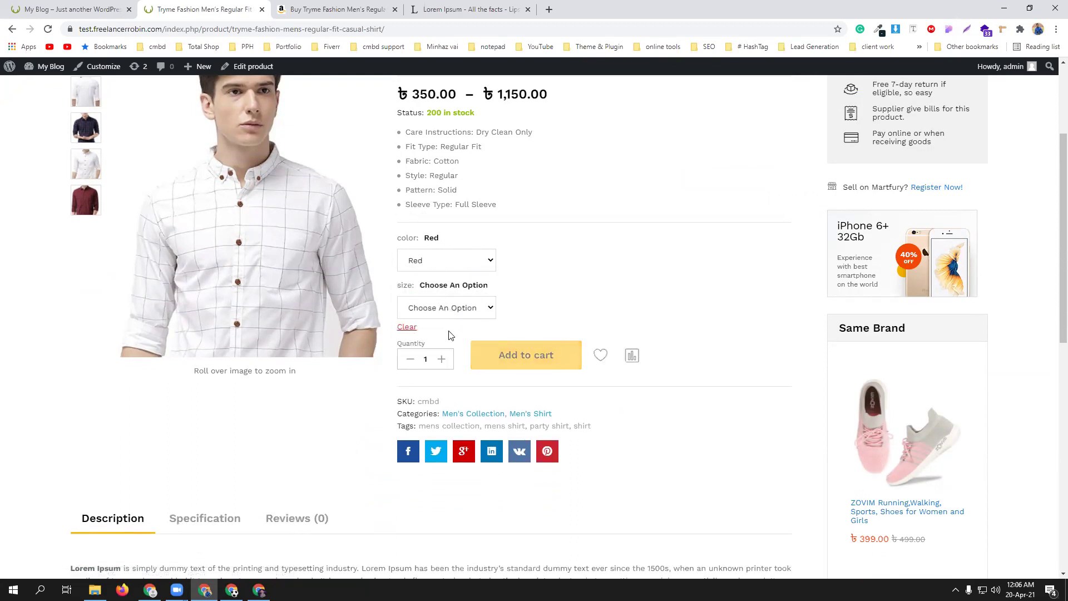
- Clear the selection, then choose Black in size L
{"action": "left_click", "coordinate": [407, 327]}
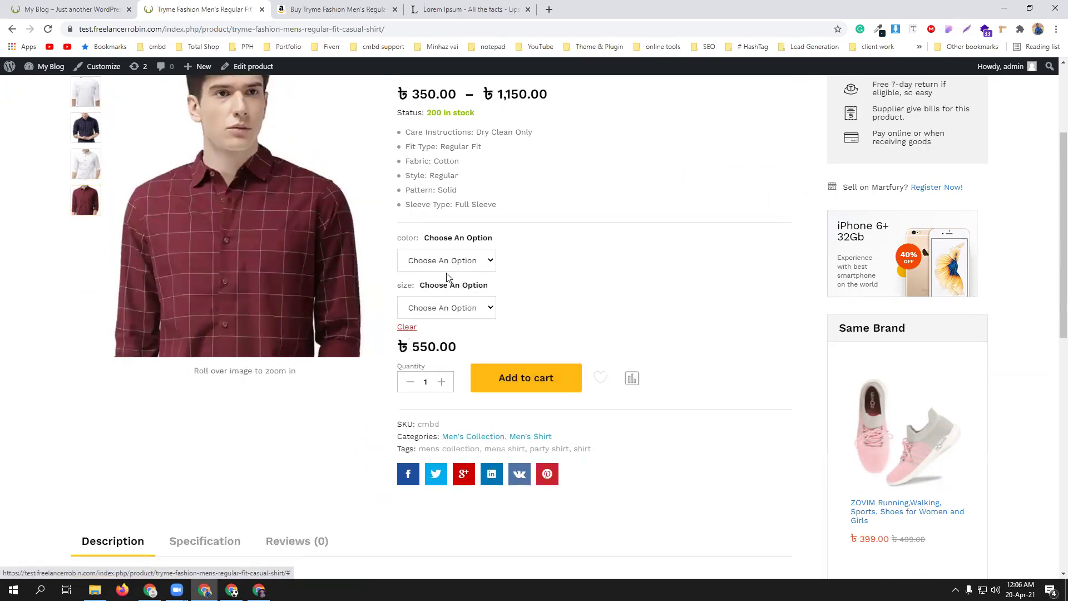
{"action": "left_click", "coordinate": [464, 260]}
{"action": "left_click", "coordinate": [453, 286]}
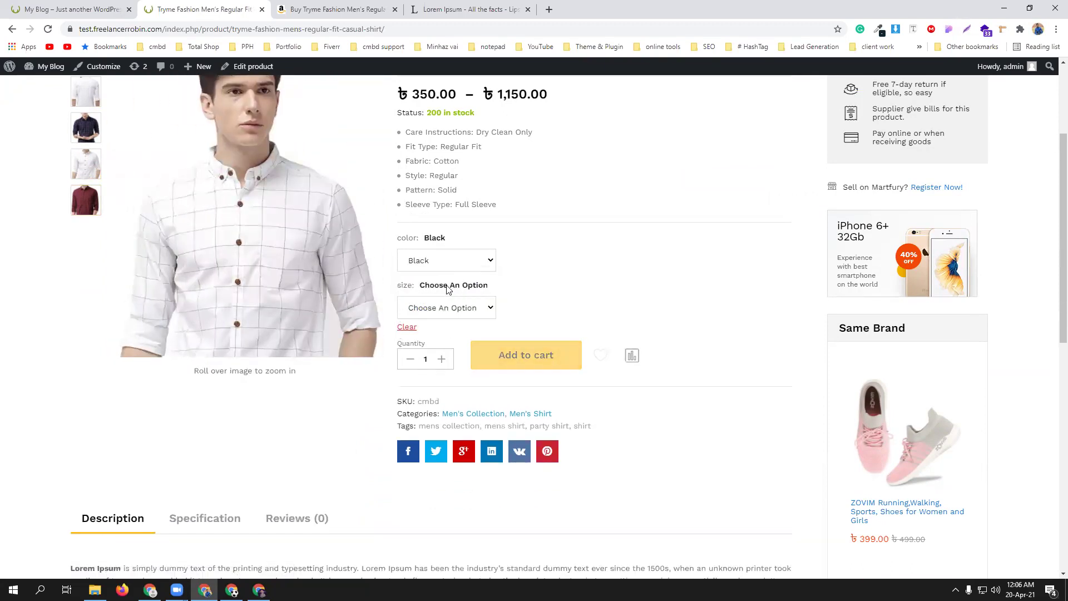
{"action": "left_click", "coordinate": [448, 308]}
{"action": "left_click", "coordinate": [440, 341]}
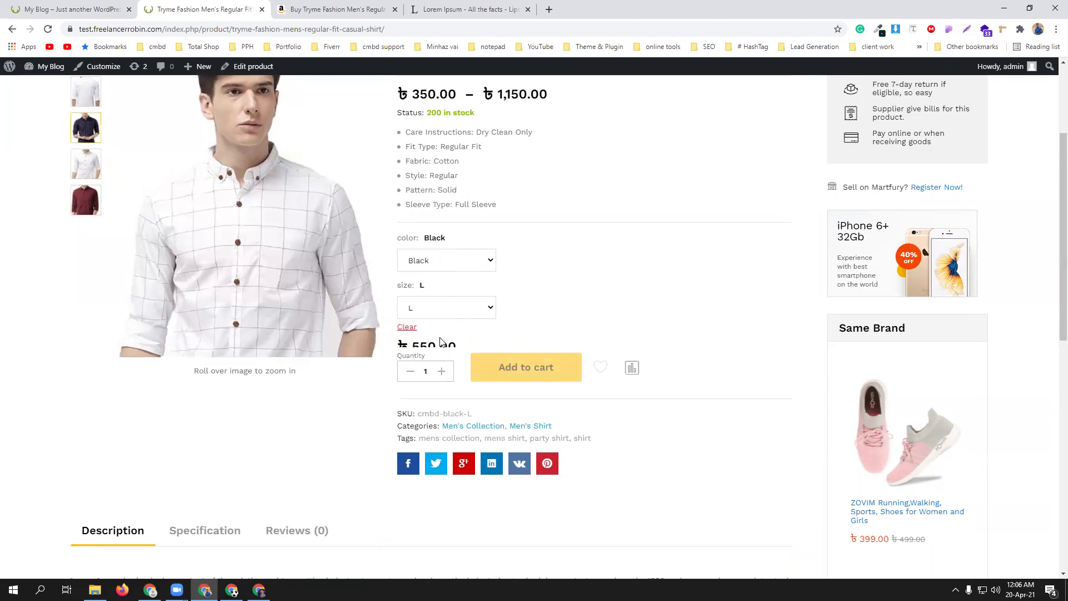
- Clear again and choose Black in size M, showing ৳350.00 with 15 in stock
{"action": "left_click", "coordinate": [407, 327]}
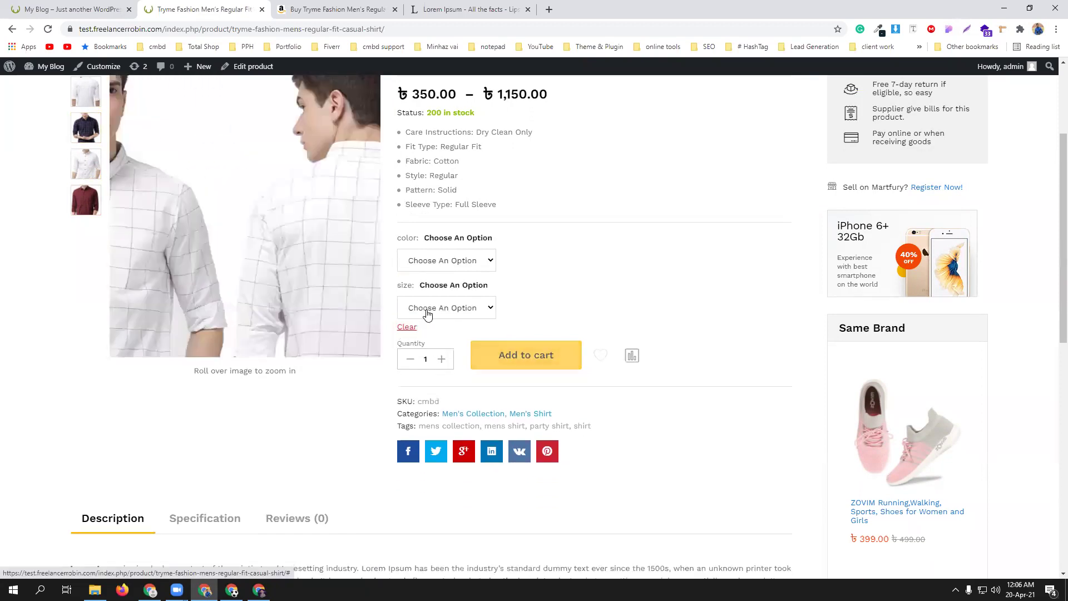
{"action": "left_click", "coordinate": [446, 260]}
{"action": "left_click", "coordinate": [449, 284]}
{"action": "left_click", "coordinate": [454, 312]}
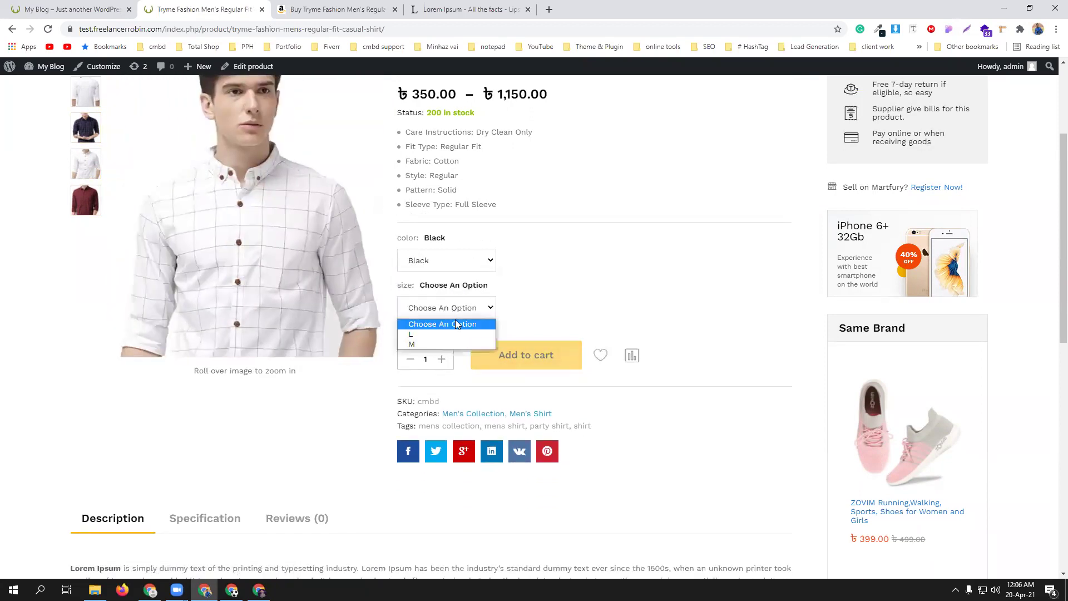
{"action": "left_click", "coordinate": [454, 344]}
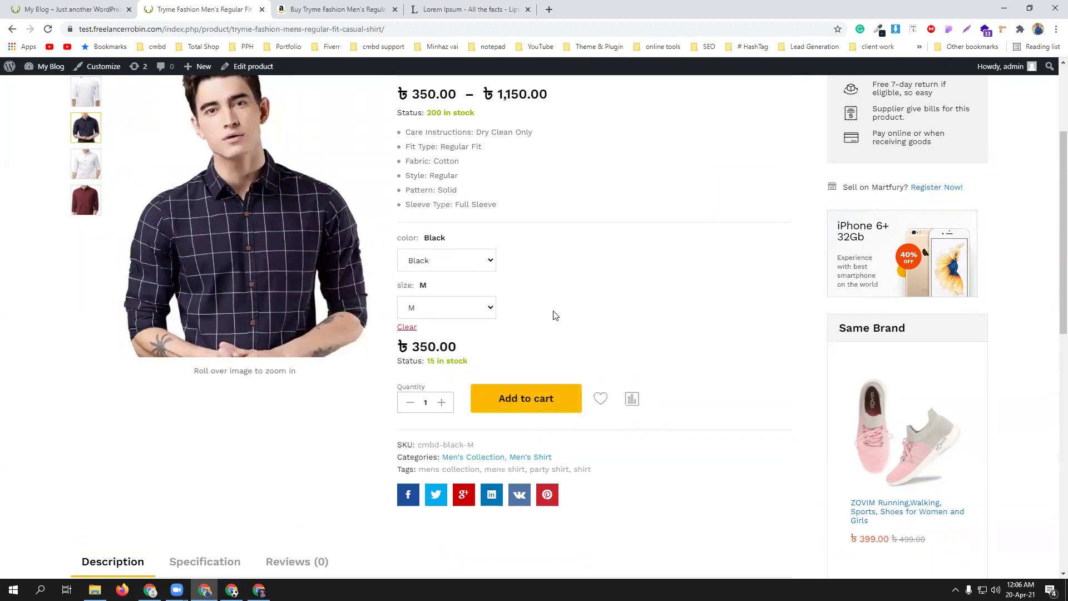
- Show the product's Specification tab listing its colours and sizes
{"action": "scroll", "coordinate": [585, 304], "scroll_direction": "up", "scroll_amount": 3}
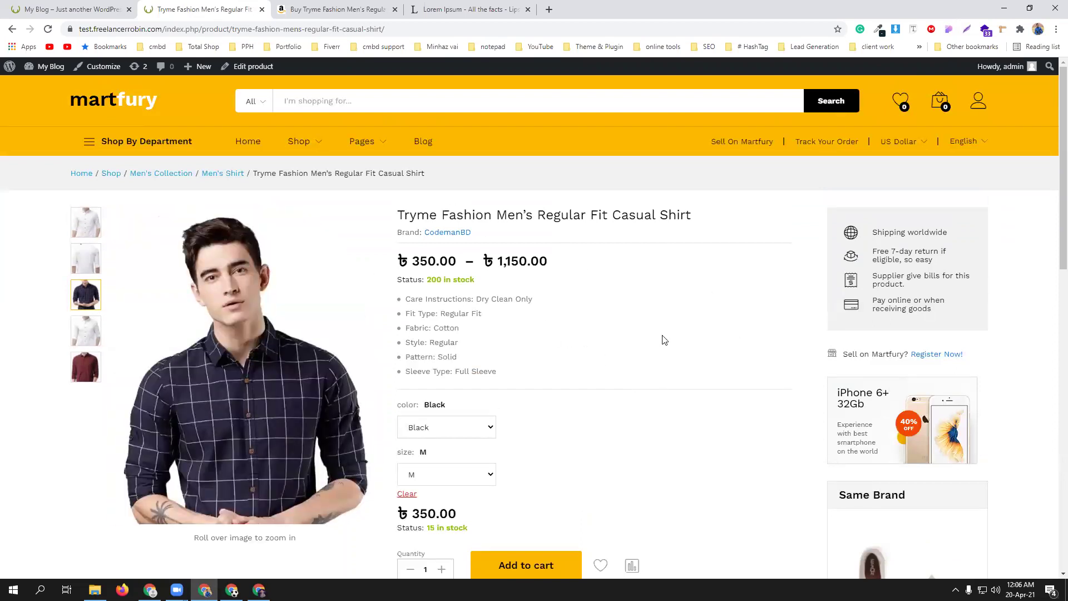
{"action": "scroll", "coordinate": [668, 338], "scroll_direction": "down", "scroll_amount": 6}
{"action": "scroll", "coordinate": [668, 337], "scroll_direction": "down", "scroll_amount": 3}
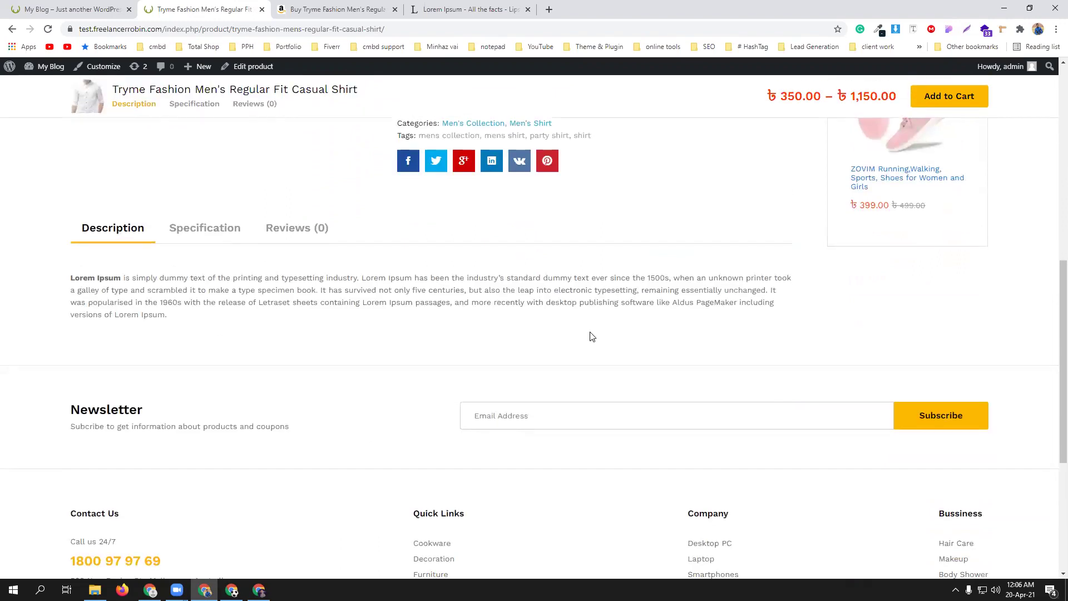
{"action": "left_click", "coordinate": [209, 233]}
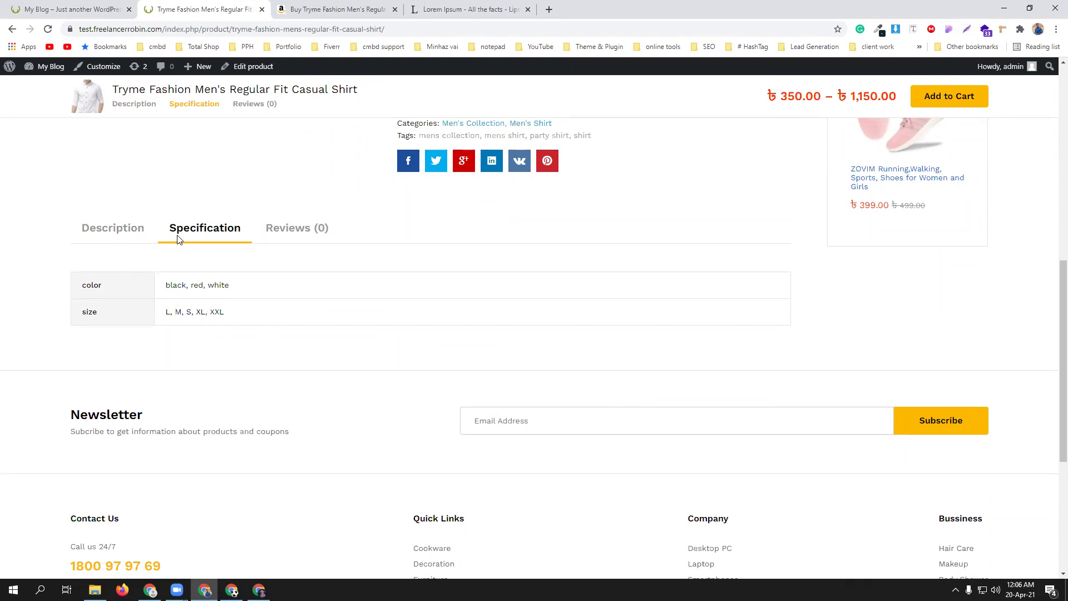
- Go to the ZOVIM women's shoe product page from the related products
{"action": "scroll", "coordinate": [696, 352], "scroll_direction": "up", "scroll_amount": 3}
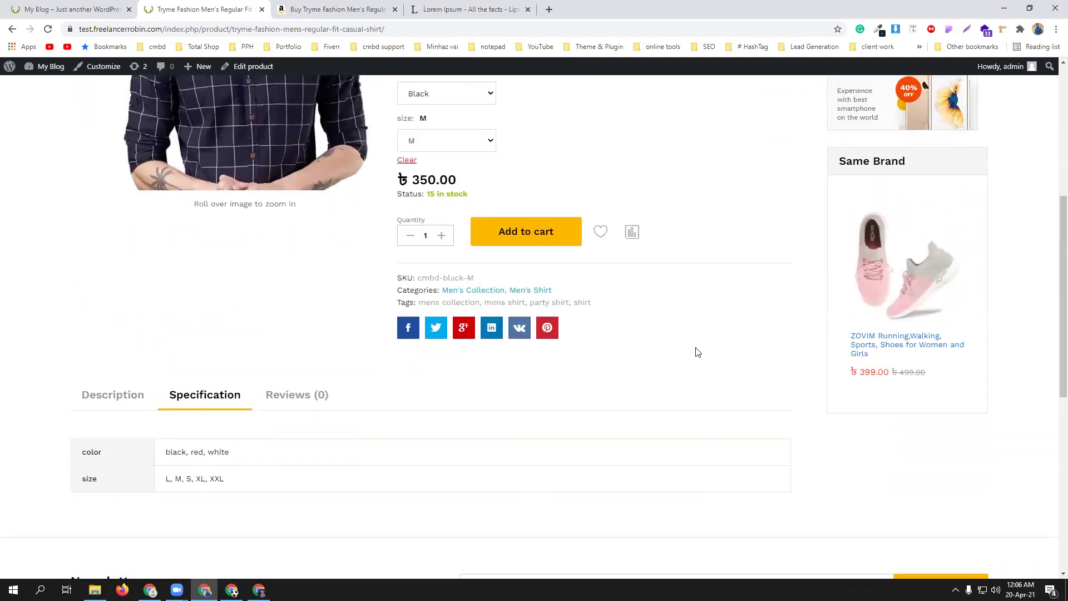
{"action": "scroll", "coordinate": [882, 270], "scroll_direction": "down", "scroll_amount": 2}
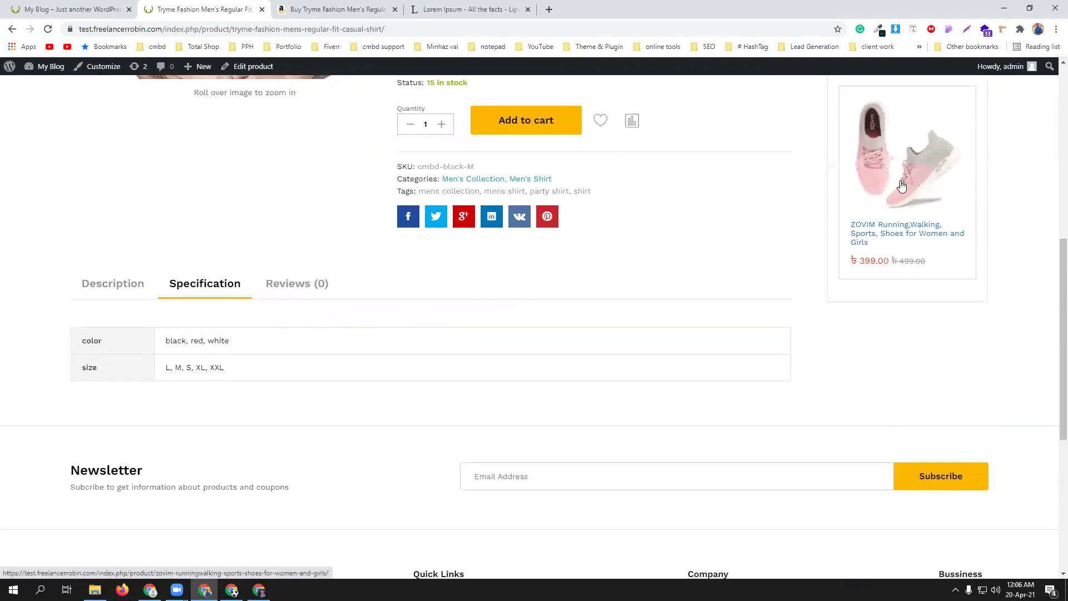
{"action": "scroll", "coordinate": [908, 213], "scroll_direction": "up", "scroll_amount": 6}
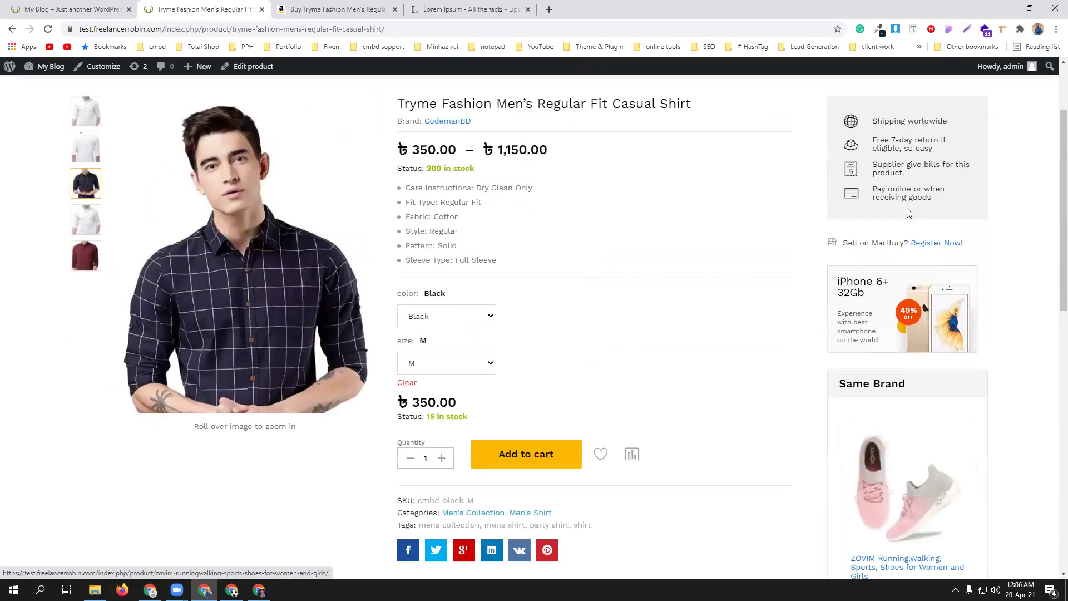
{"action": "scroll", "coordinate": [907, 213], "scroll_direction": "down", "scroll_amount": 6}
{"action": "left_click", "coordinate": [906, 232]}
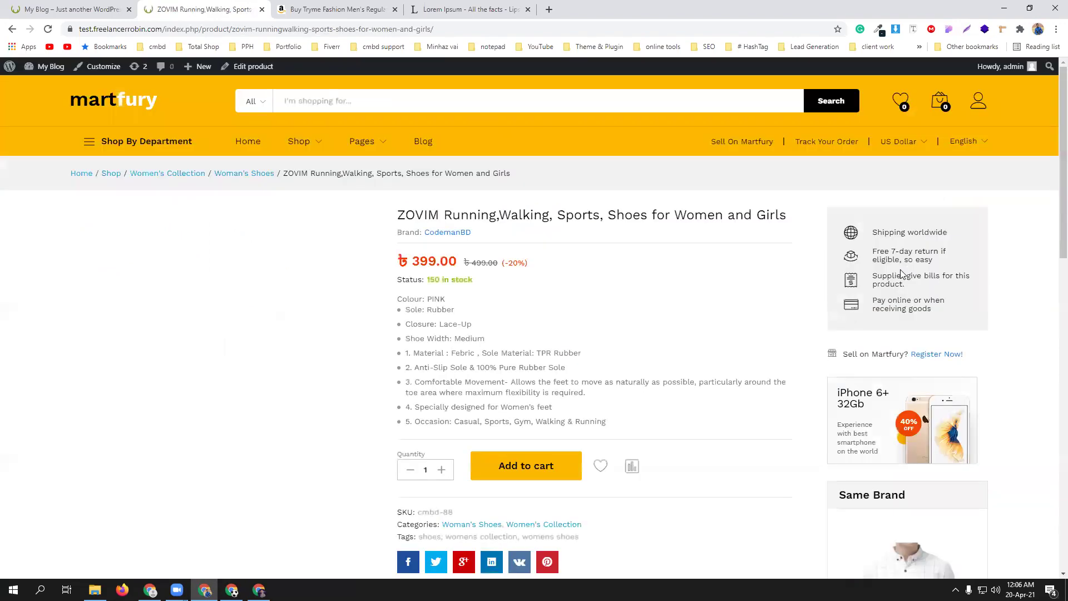
- Scroll through the ZOVIM shoe page, priced ৳399.00 with 150 in stock
{"action": "scroll", "coordinate": [674, 323], "scroll_direction": "down", "scroll_amount": 2}
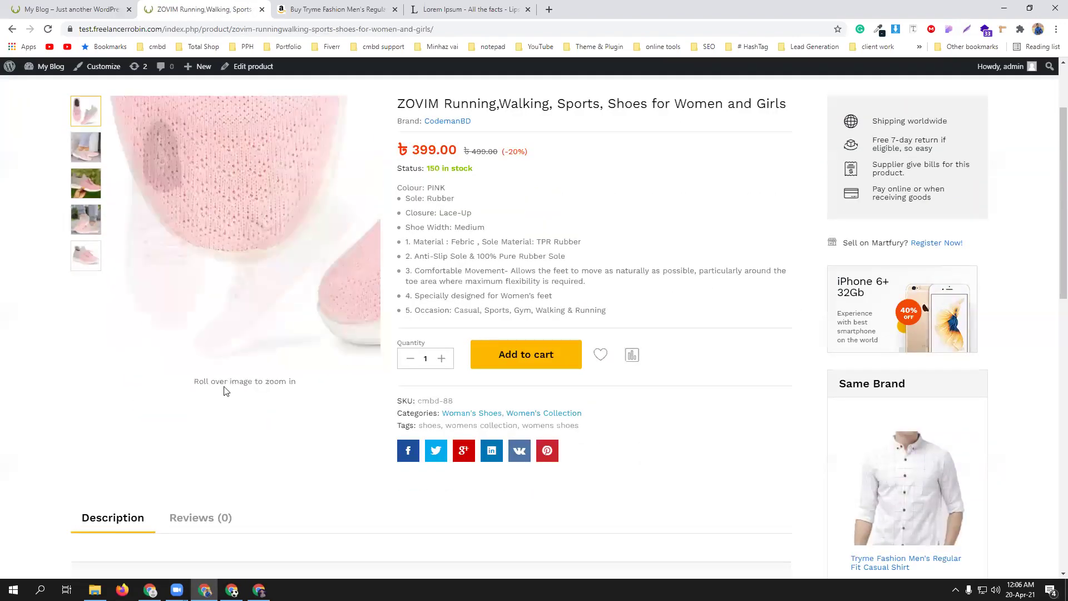
{"action": "scroll", "coordinate": [329, 422], "scroll_direction": "down", "scroll_amount": 6}
{"action": "scroll", "coordinate": [451, 374], "scroll_direction": "up", "scroll_amount": 8}
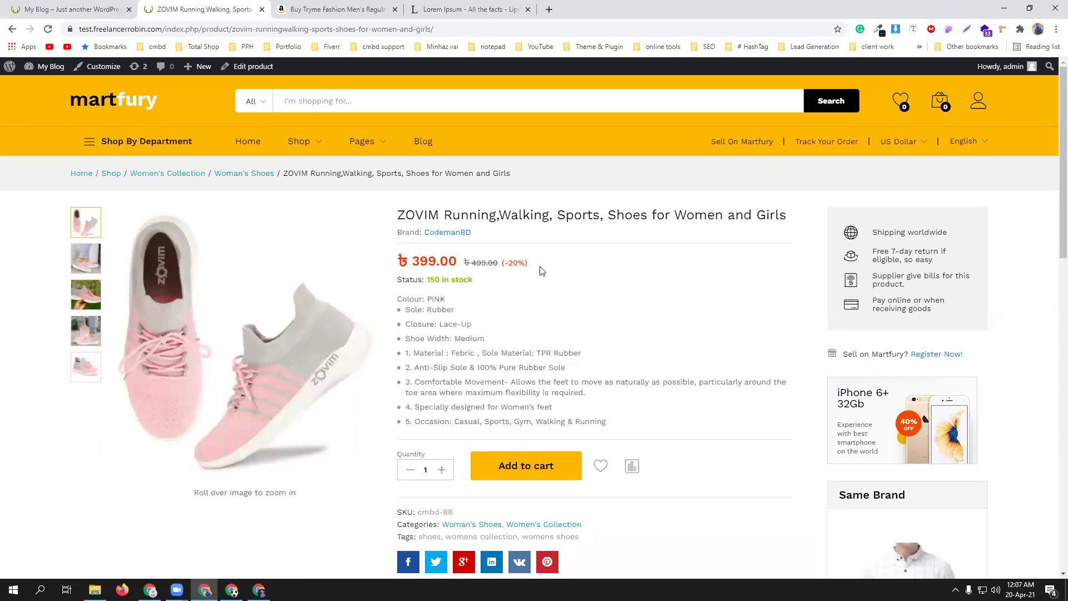
- Check the store homepage tab, return, and go to Dashboard via the My Blog menu
{"action": "left_click", "coordinate": [91, 7]}
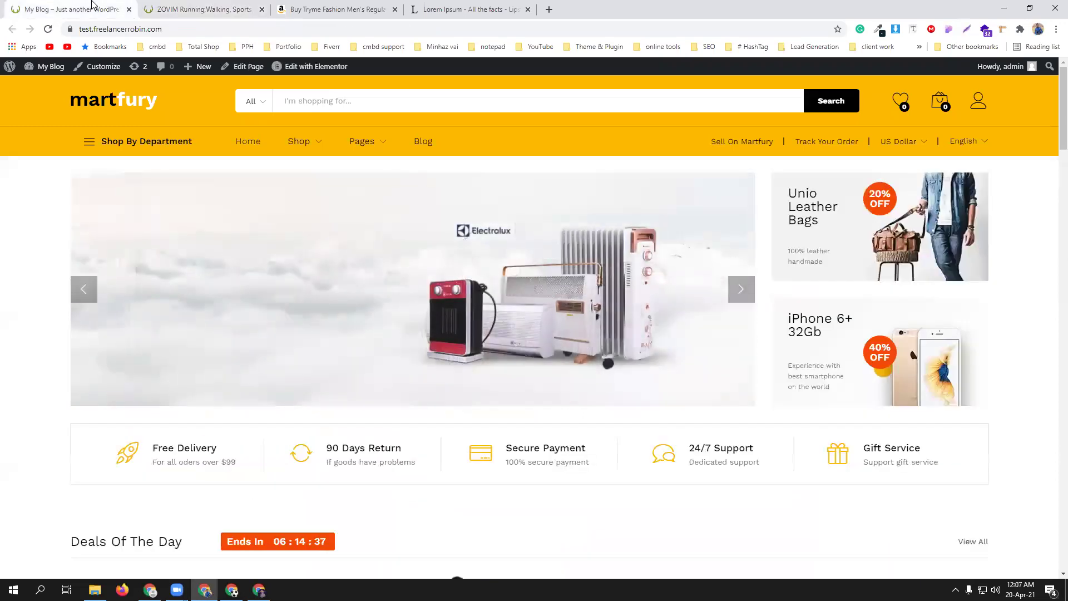
{"action": "left_click", "coordinate": [194, 11]}
{"action": "mouse_move", "coordinate": [9, 67]}
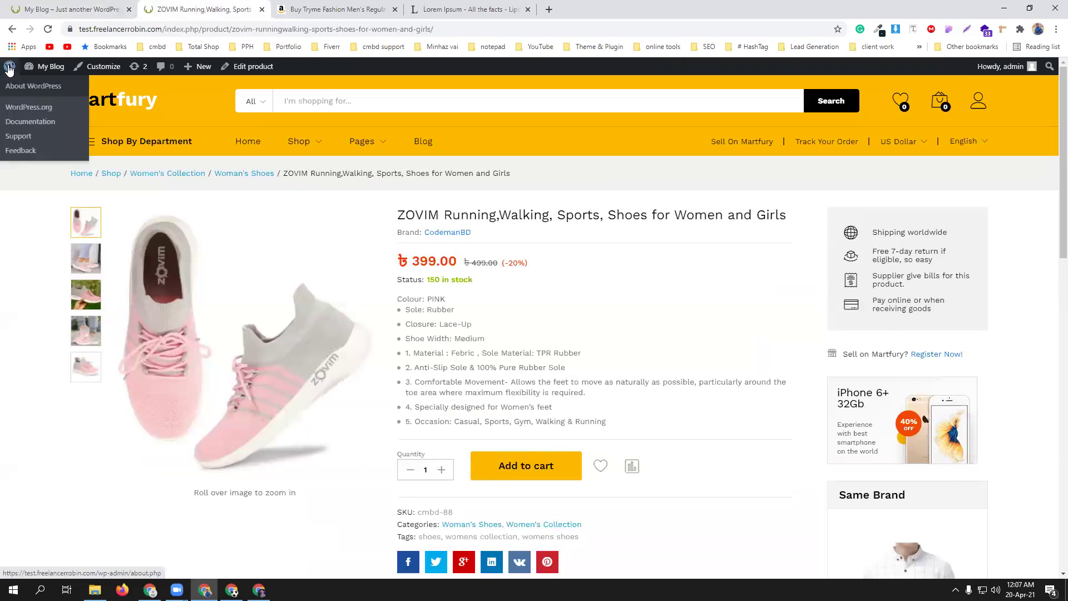
{"action": "left_click", "coordinate": [38, 88]}
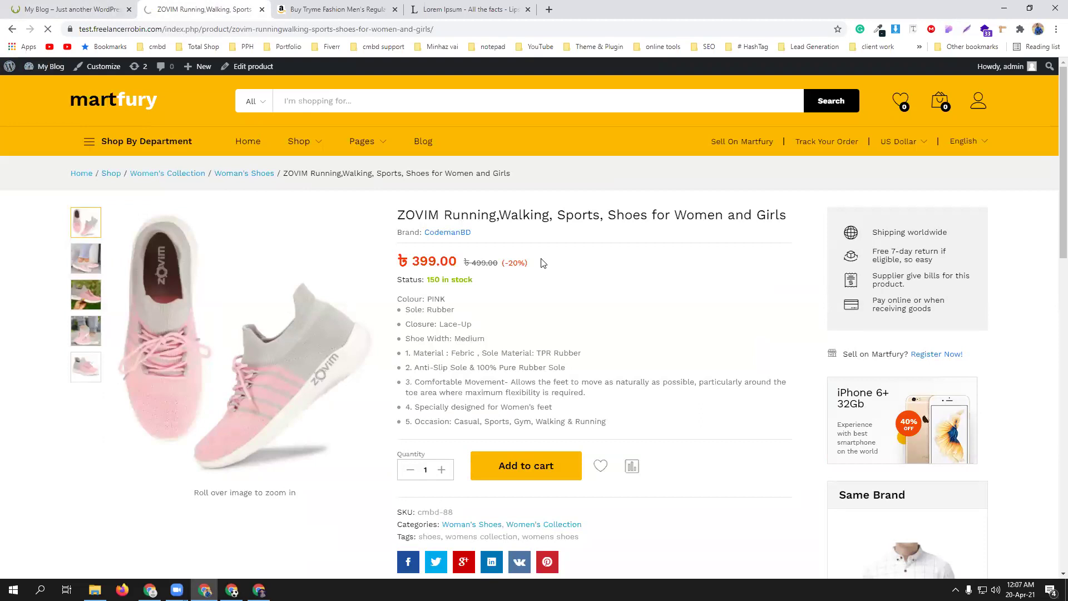
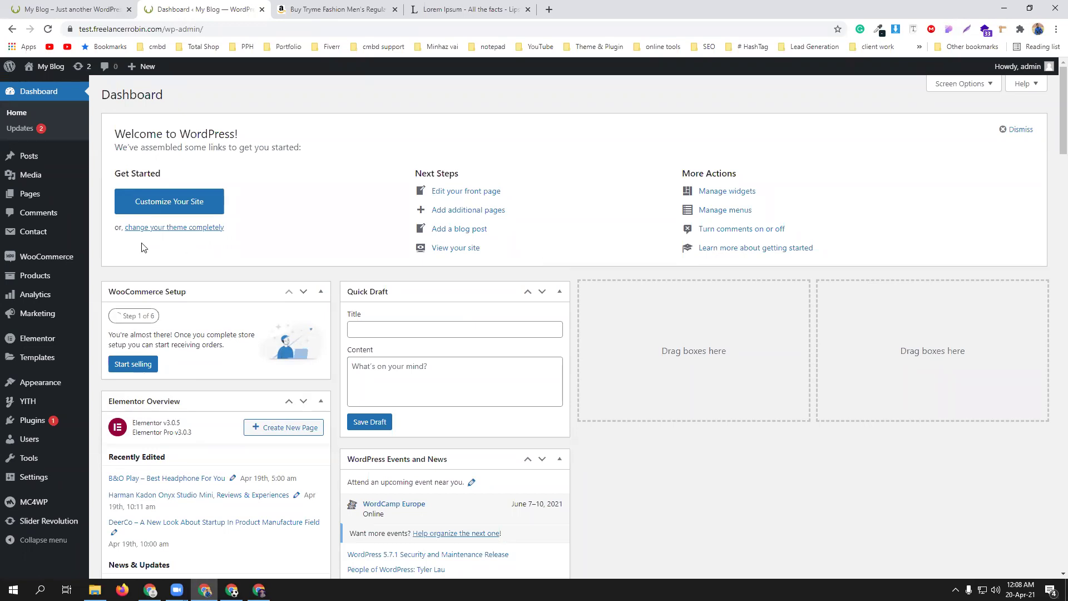
- Open WooCommerce Settings in a new tab and show its Payments methods list
{"action": "mouse_move", "coordinate": [20, 261]}
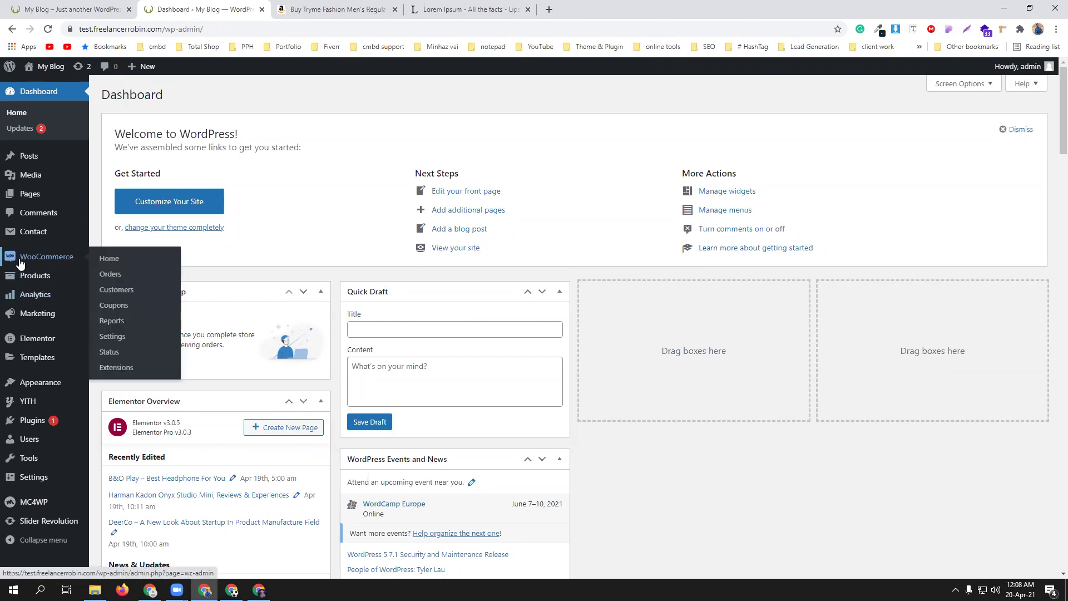
{"action": "middle_click", "coordinate": [109, 321]}
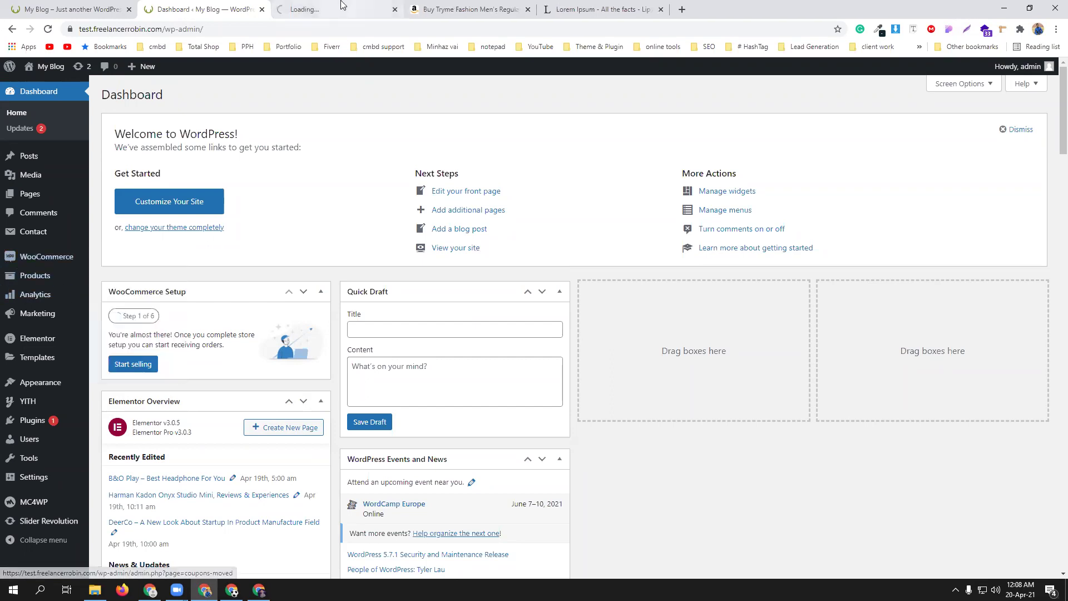
{"action": "left_click", "coordinate": [342, 5]}
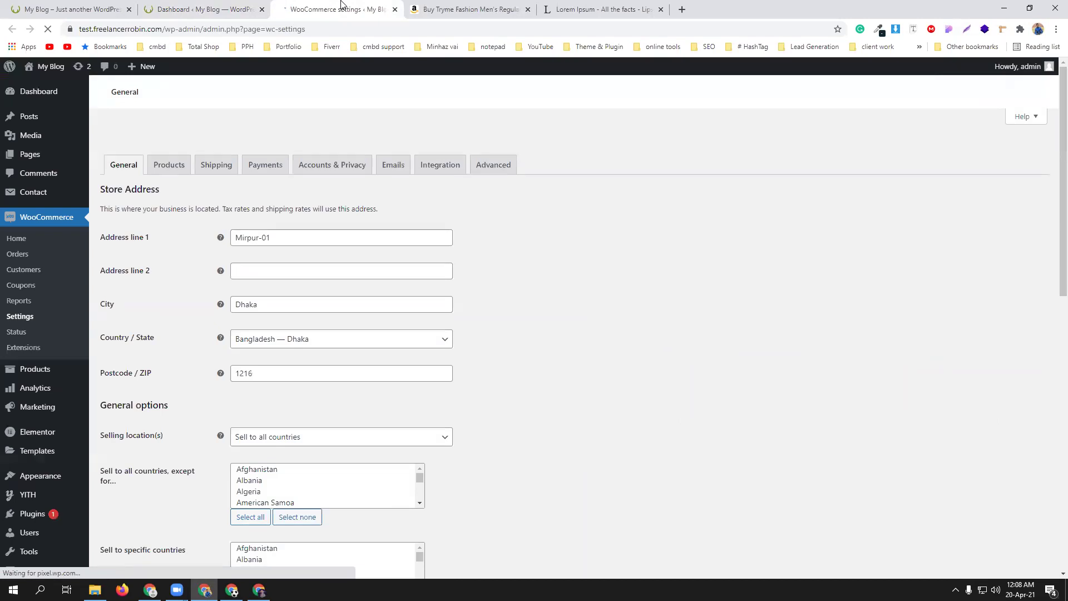
{"action": "left_click", "coordinate": [265, 146]}
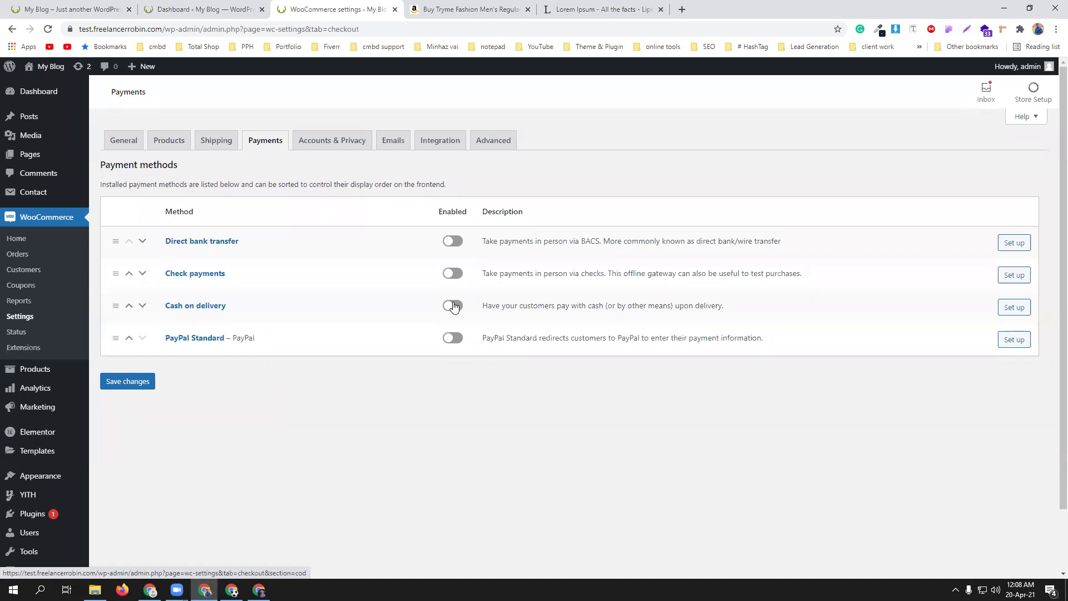
- Enable PayPal Standard, open its setup, and check the storefront's taka prices
{"action": "left_click", "coordinate": [452, 339]}
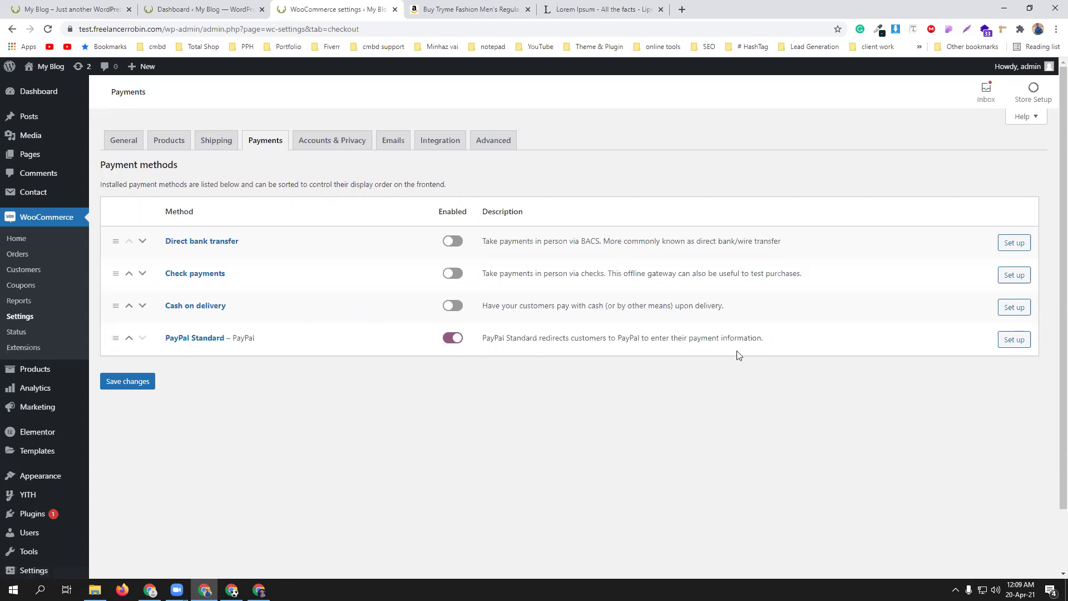
{"action": "left_click", "coordinate": [1015, 340]}
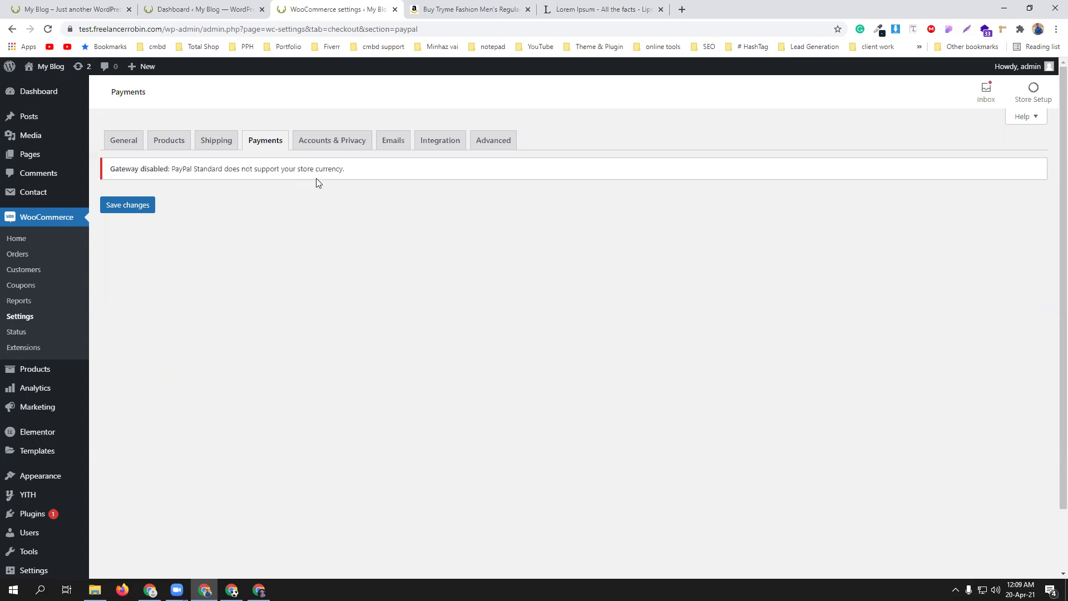
{"action": "left_click", "coordinate": [54, 8]}
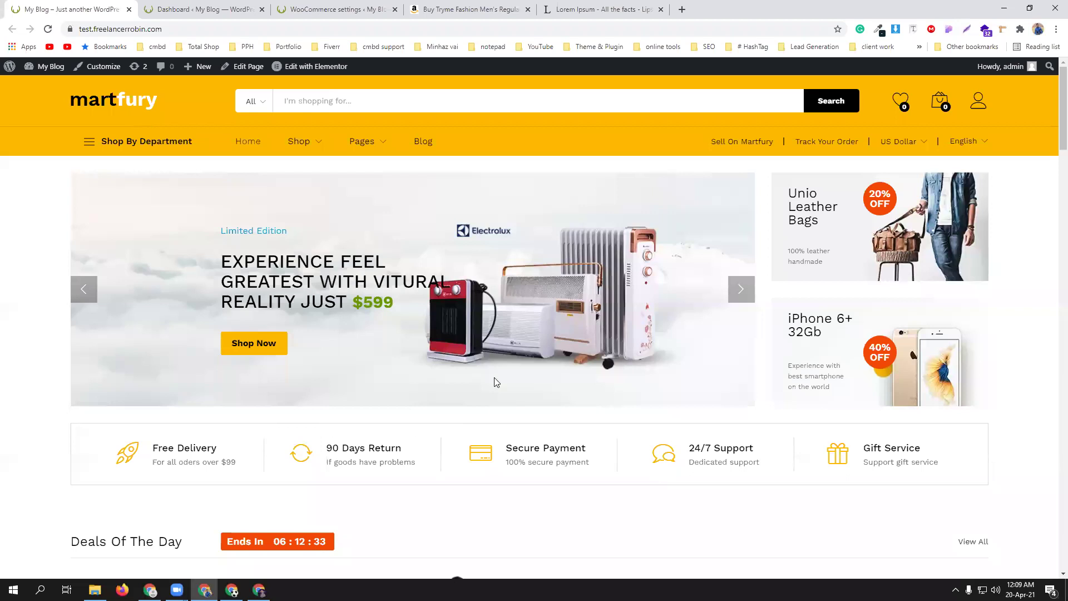
{"action": "scroll", "coordinate": [497, 382], "scroll_direction": "down", "scroll_amount": 4}
{"action": "scroll", "coordinate": [494, 376], "scroll_direction": "down", "scroll_amount": 3}
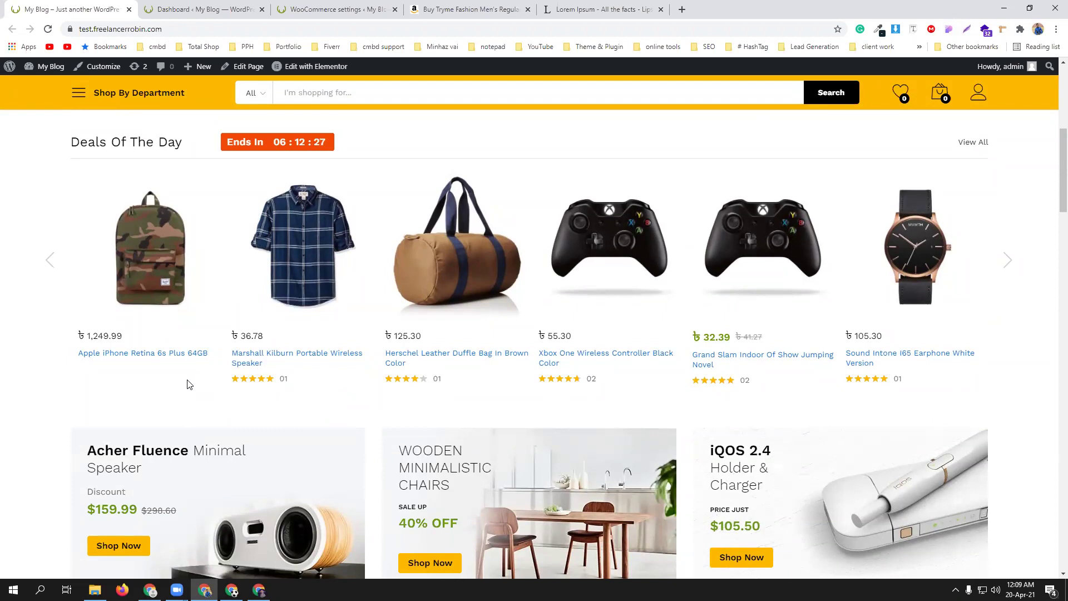
- Change the store currency to United States (US) dollar ($), save, and return to Payments
{"action": "left_click", "coordinate": [226, 7]}
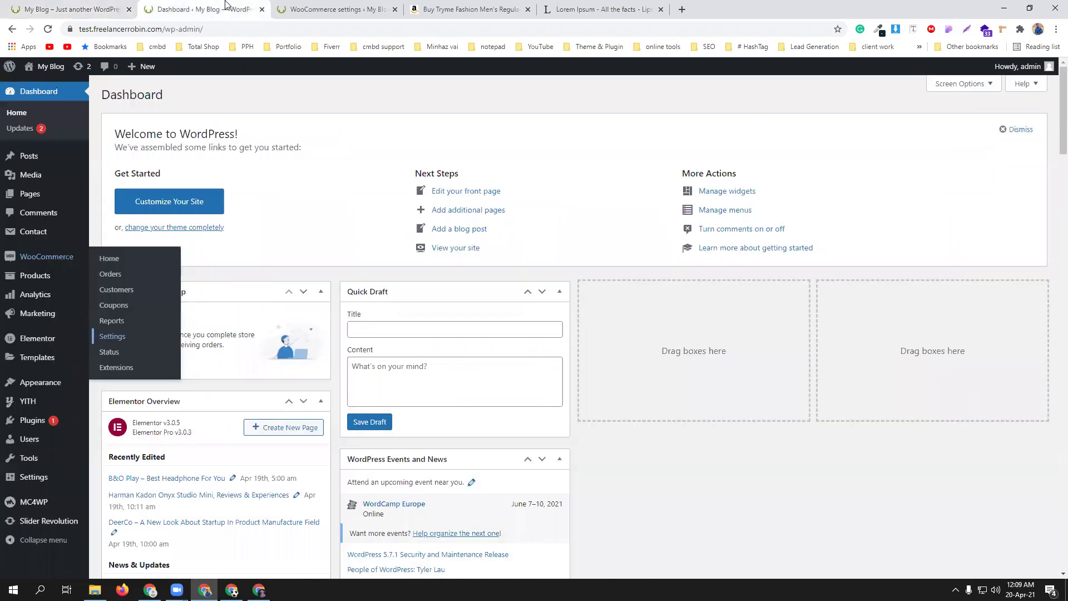
{"action": "left_click", "coordinate": [334, 9]}
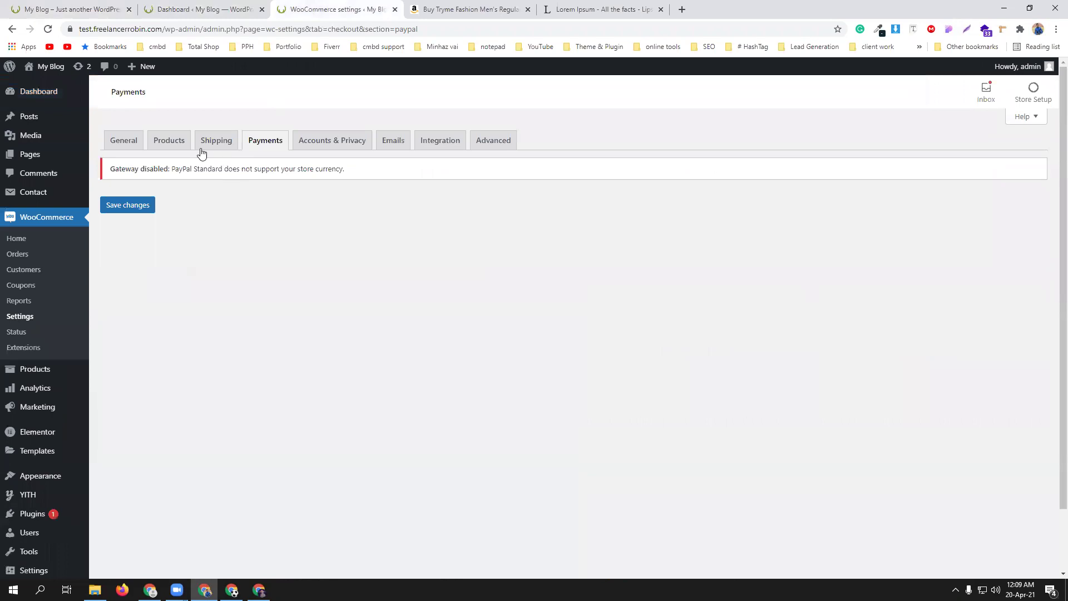
{"action": "left_click", "coordinate": [124, 147]}
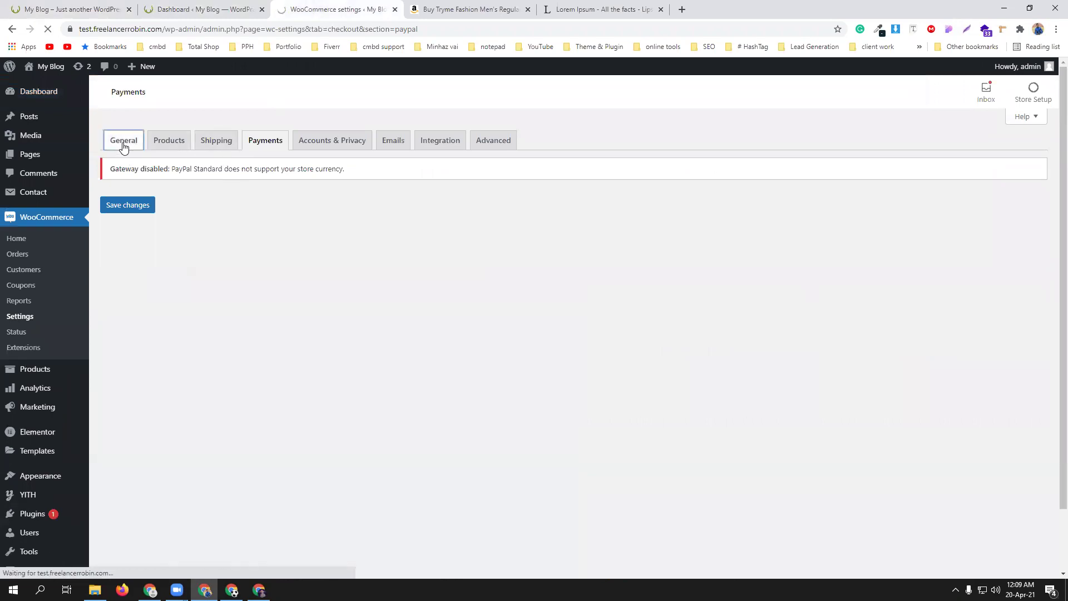
{"action": "scroll", "coordinate": [530, 368], "scroll_direction": "down", "scroll_amount": 8}
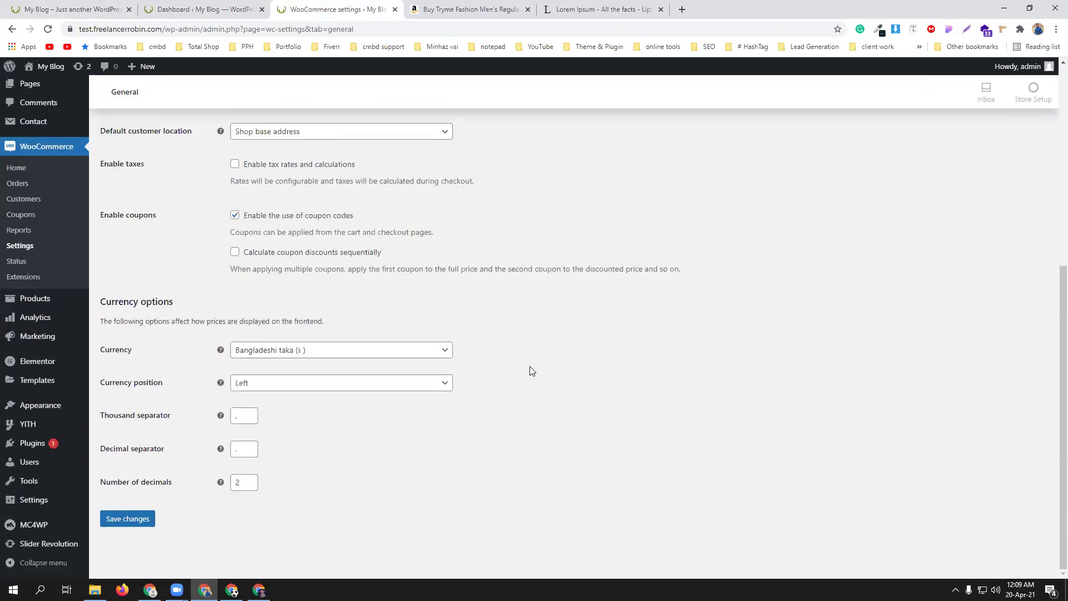
{"action": "left_click", "coordinate": [296, 352]}
{"action": "left_click", "coordinate": [294, 365]}
{"action": "type", "text": "unit"}
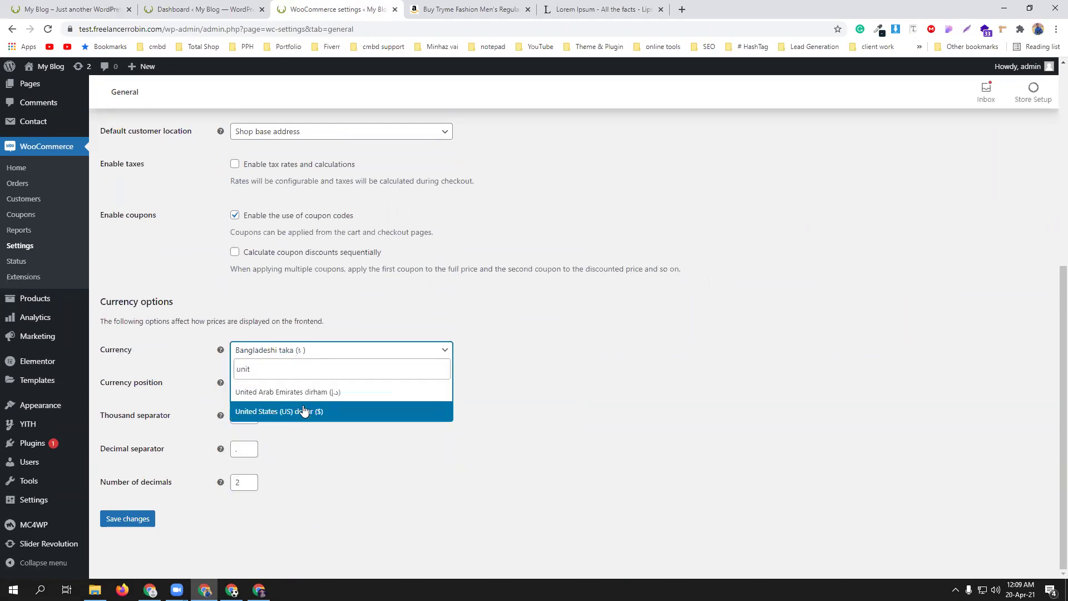
{"action": "left_click", "coordinate": [304, 412]}
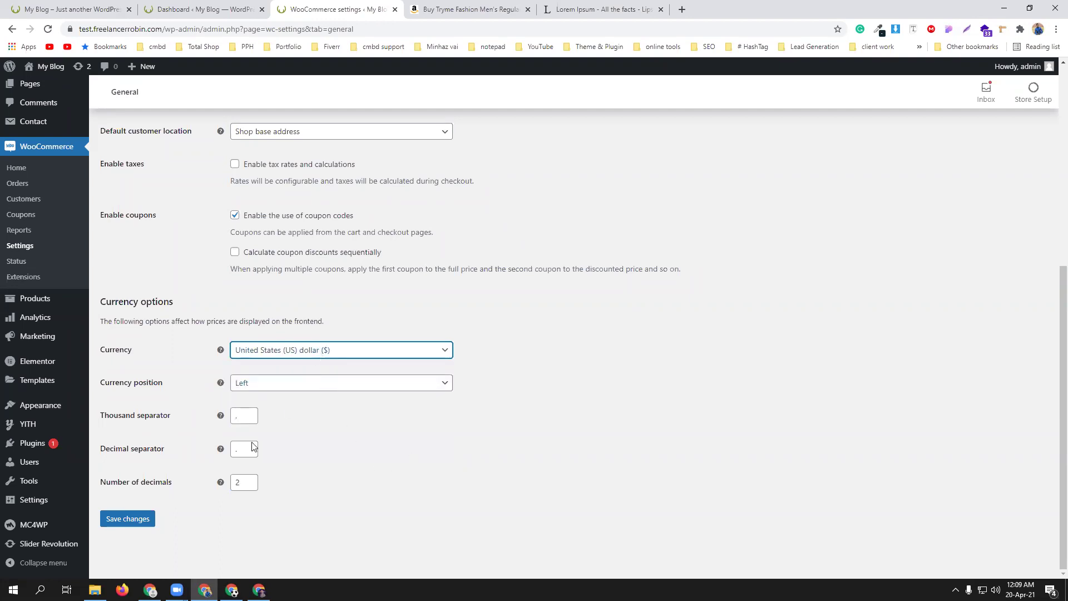
{"action": "left_click", "coordinate": [134, 520]}
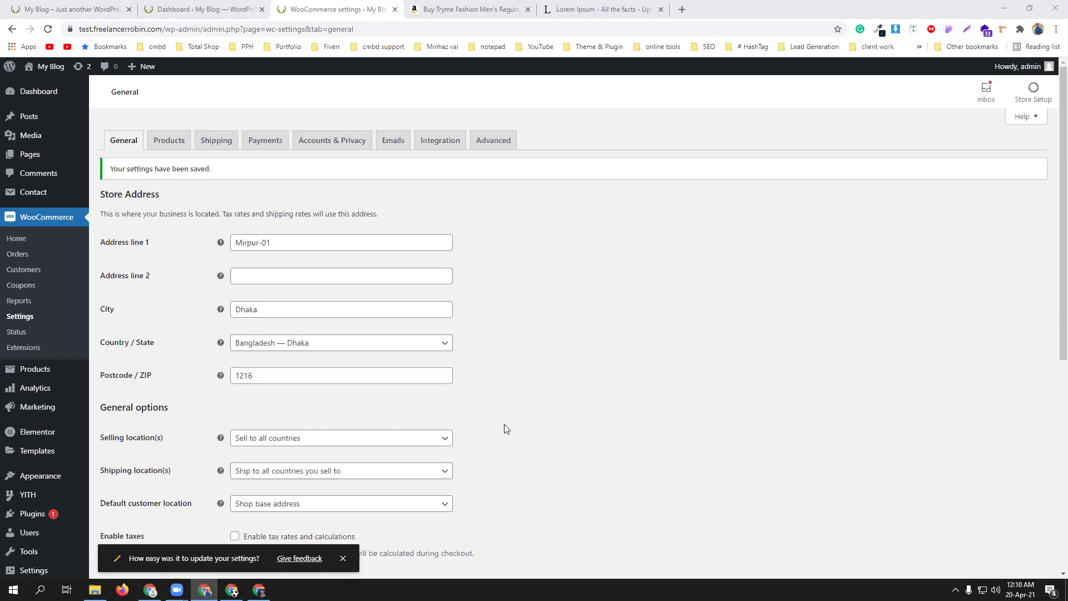
{"action": "left_click", "coordinate": [254, 144]}
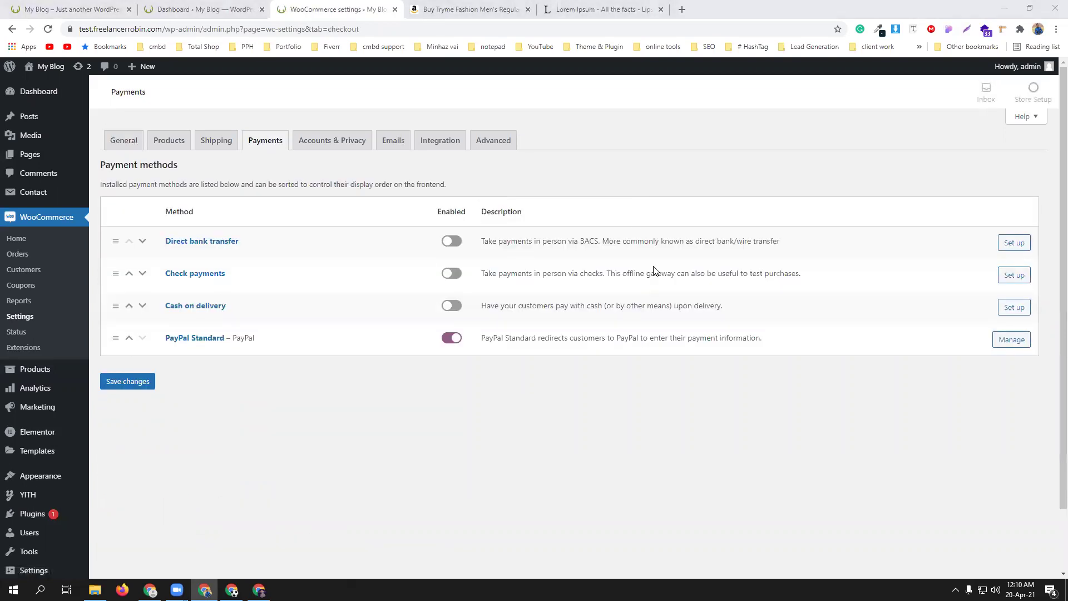
- In PayPal Standard's settings, enter the merchant's PayPal email and enable PayPal sandbox
{"action": "left_click", "coordinate": [1008, 340]}
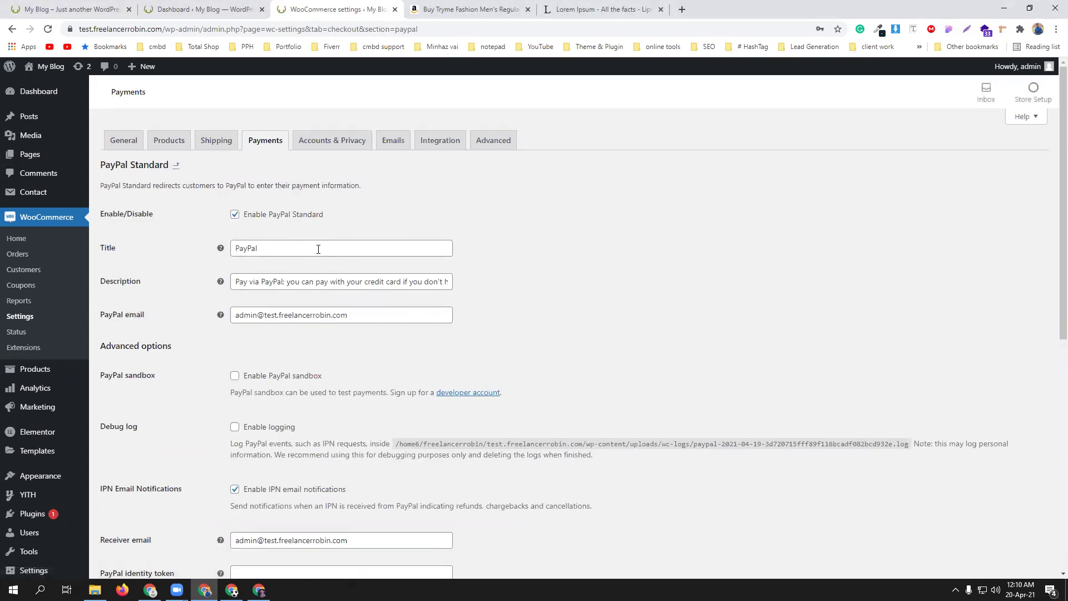
{"action": "scroll", "coordinate": [293, 253], "scroll_direction": "down", "scroll_amount": 1}
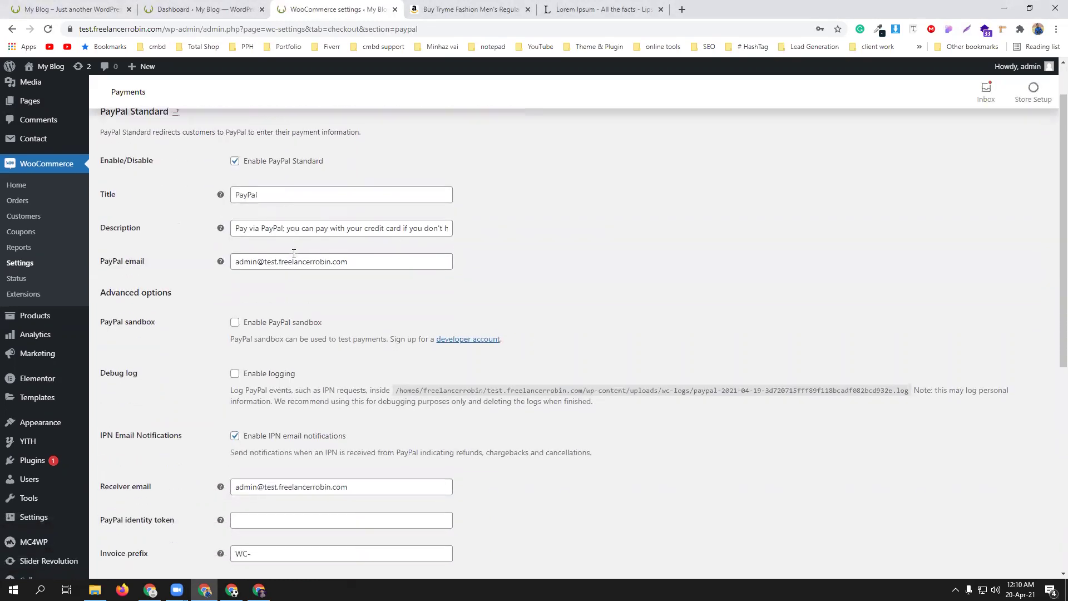
{"action": "scroll", "coordinate": [294, 254], "scroll_direction": "down", "scroll_amount": 1}
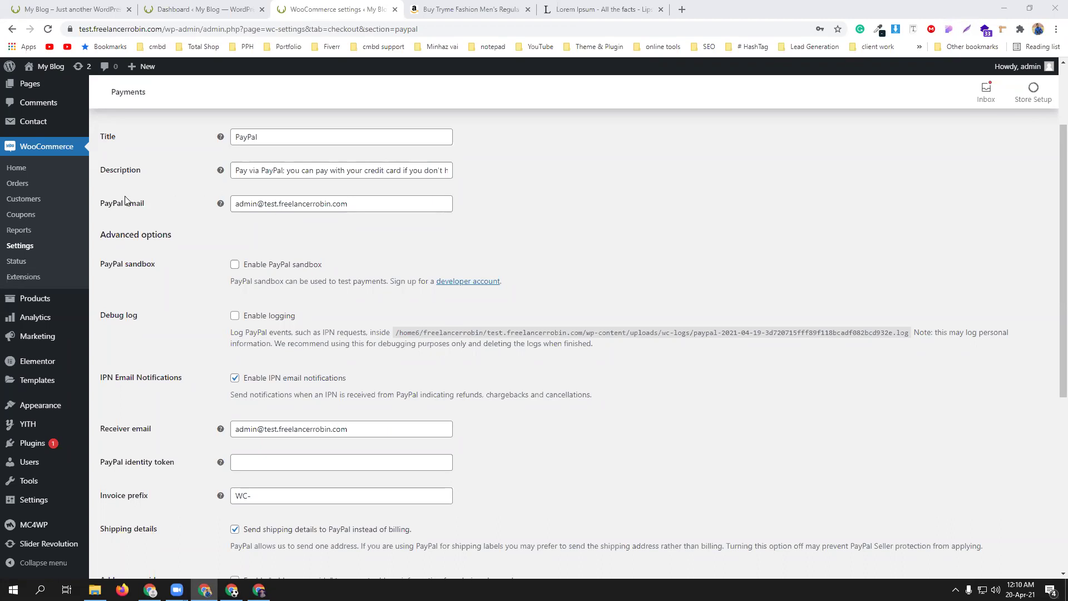
{"action": "double_click", "coordinate": [310, 205]}
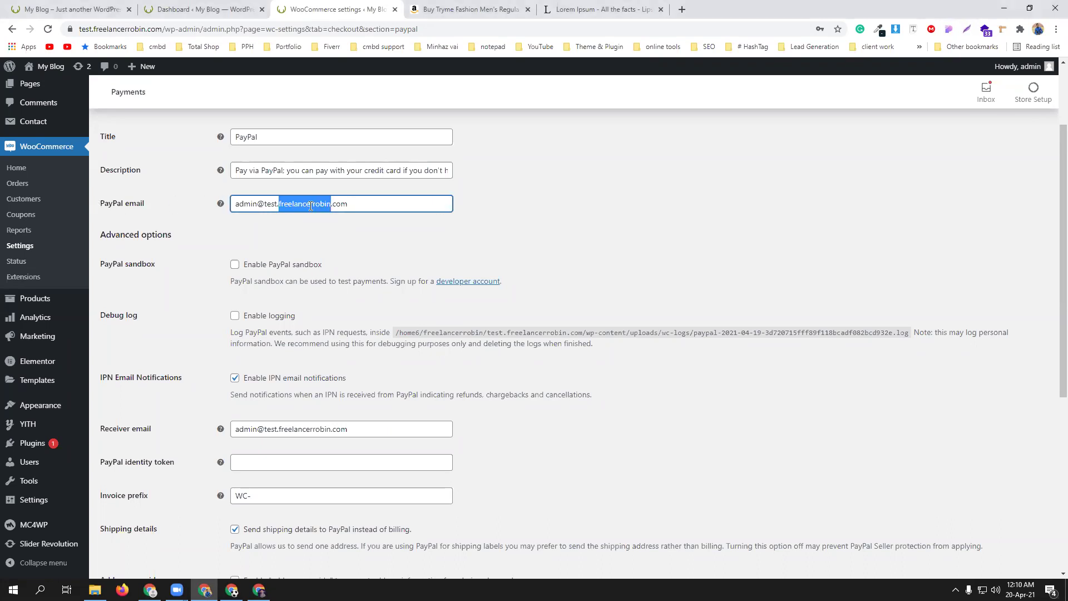
{"action": "triple_click", "coordinate": [311, 205]}
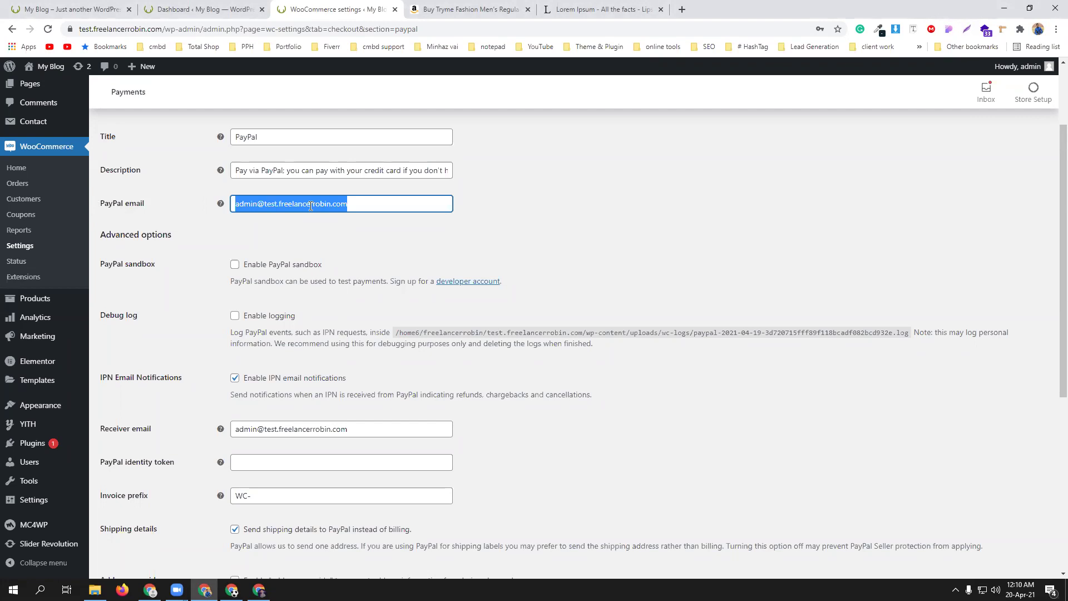
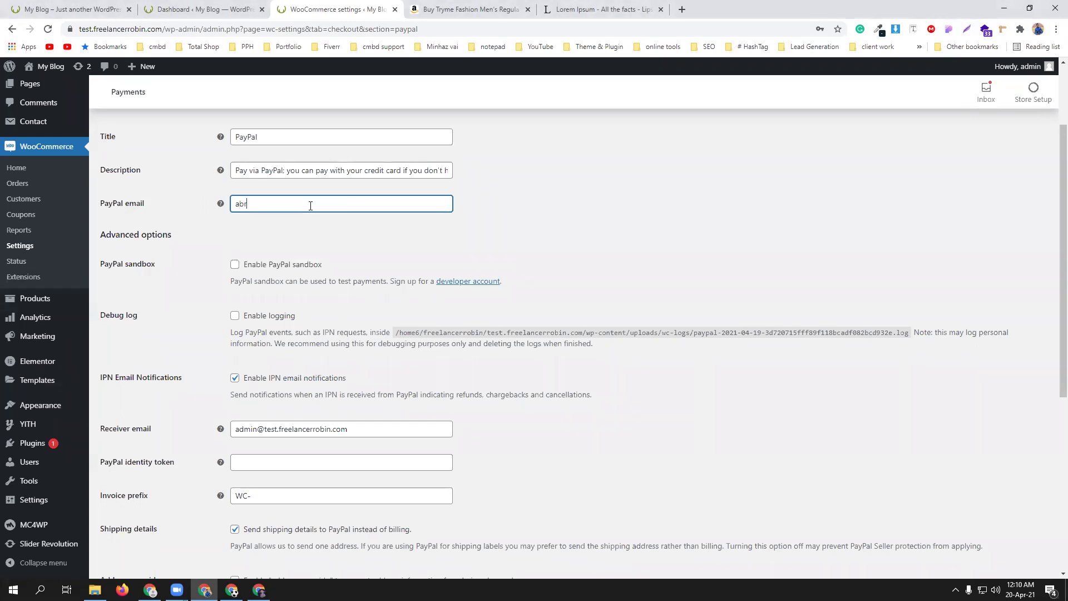
{"action": "left_click", "coordinate": [244, 268]}
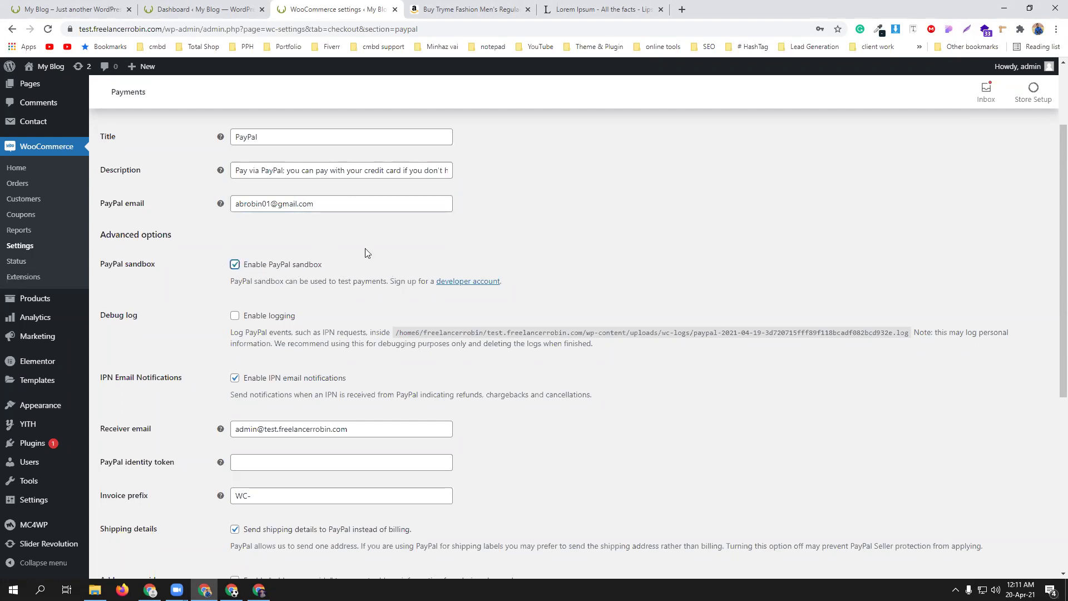
- Review the PayPal Standard options and untick the PayPal sandbox option again
{"action": "scroll", "coordinate": [365, 253], "scroll_direction": "down", "scroll_amount": 1}
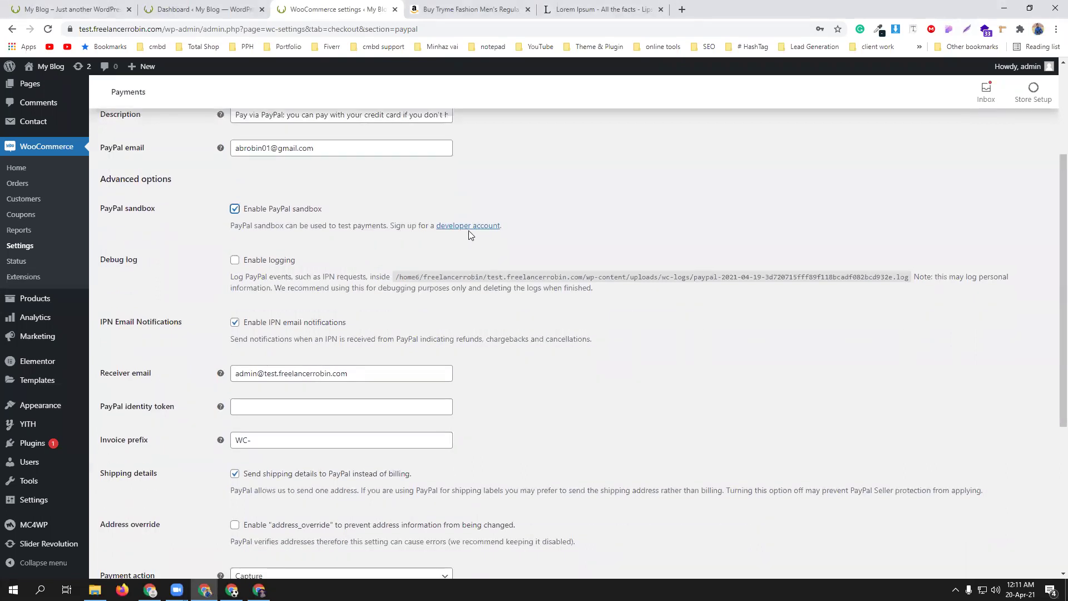
{"action": "scroll", "coordinate": [343, 242], "scroll_direction": "down", "scroll_amount": 1}
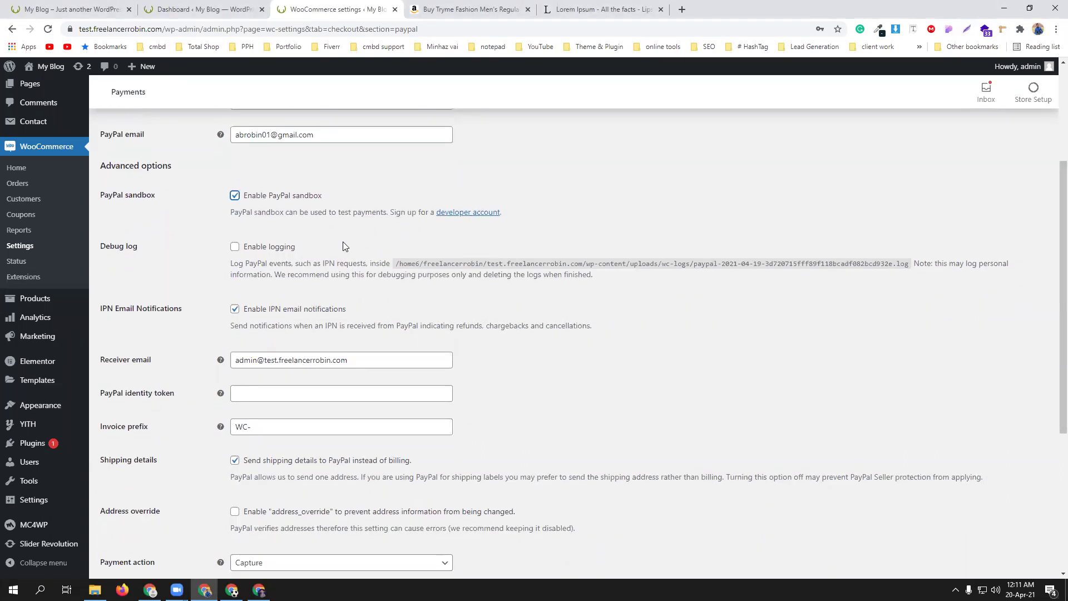
{"action": "scroll", "coordinate": [343, 247], "scroll_direction": "down", "scroll_amount": 5}
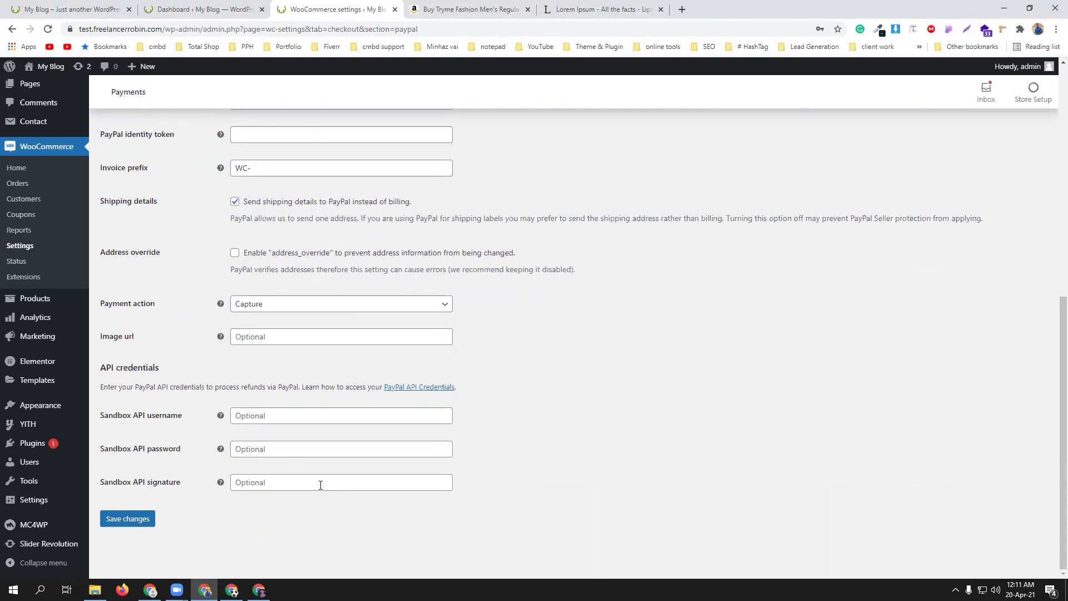
{"action": "scroll", "coordinate": [320, 485], "scroll_direction": "up", "scroll_amount": 5}
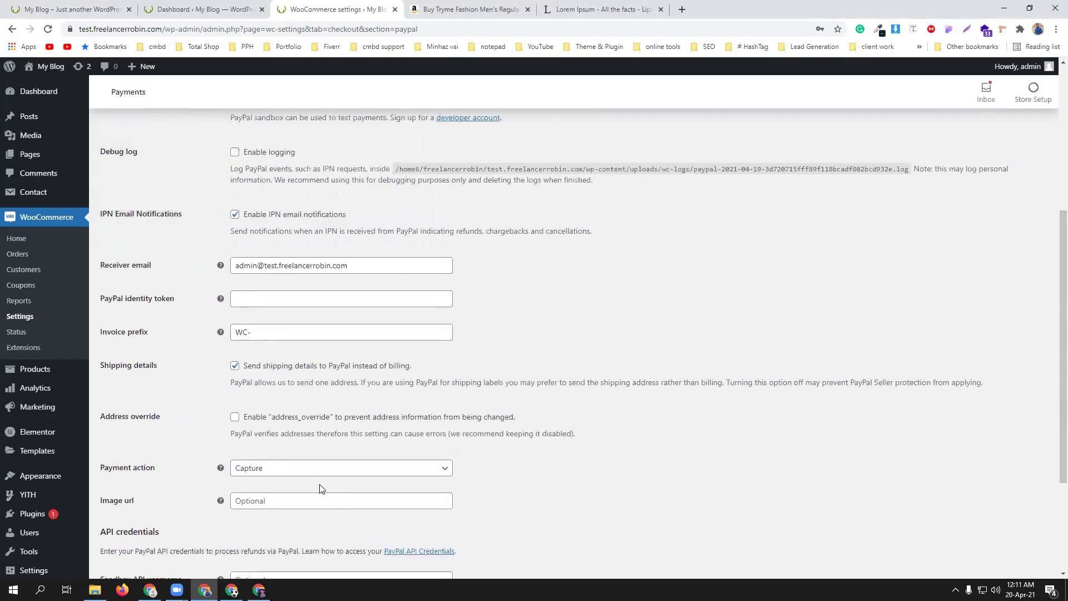
{"action": "left_click", "coordinate": [235, 215]}
{"action": "scroll", "coordinate": [440, 342], "scroll_direction": "down", "scroll_amount": 3}
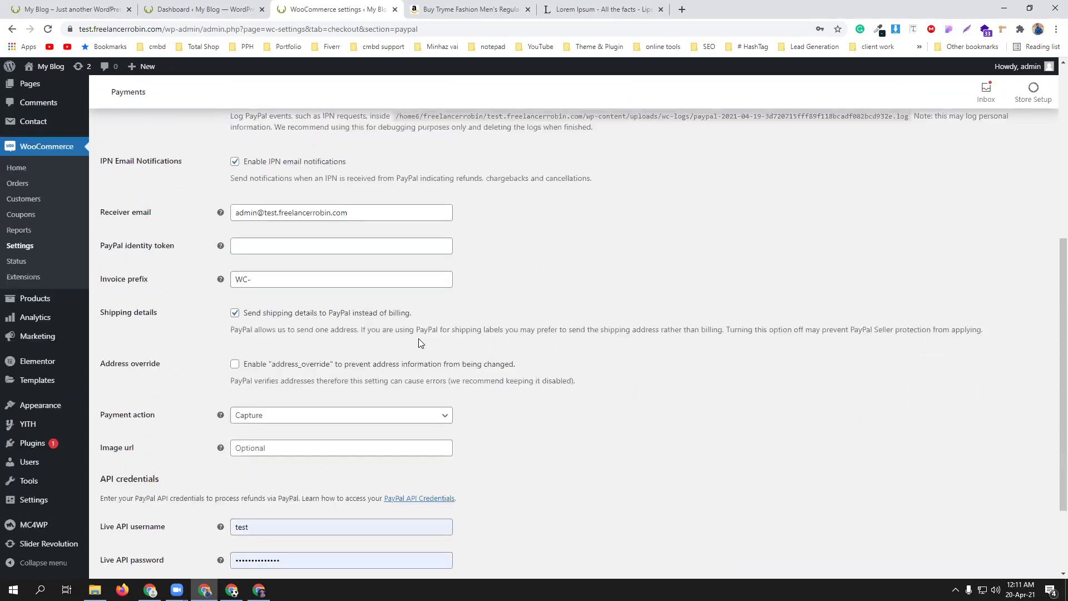
{"action": "scroll", "coordinate": [335, 291], "scroll_direction": "up", "scroll_amount": 3}
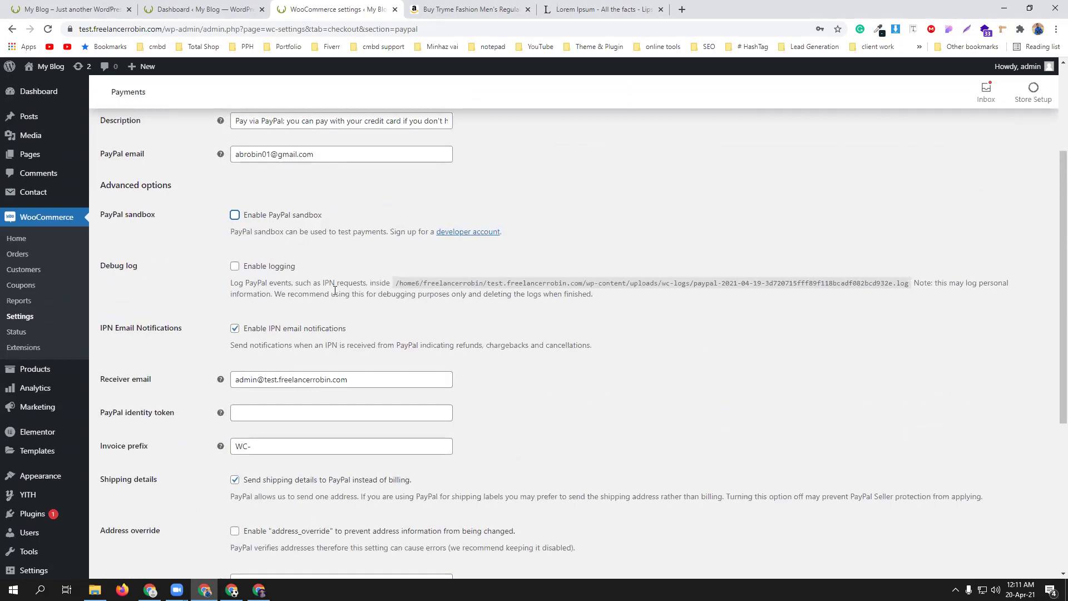
{"action": "scroll", "coordinate": [336, 291], "scroll_direction": "down", "scroll_amount": 2}
- Paste the merchant's PayPal email address into the Receiver email field
{"action": "left_click", "coordinate": [283, 268]}
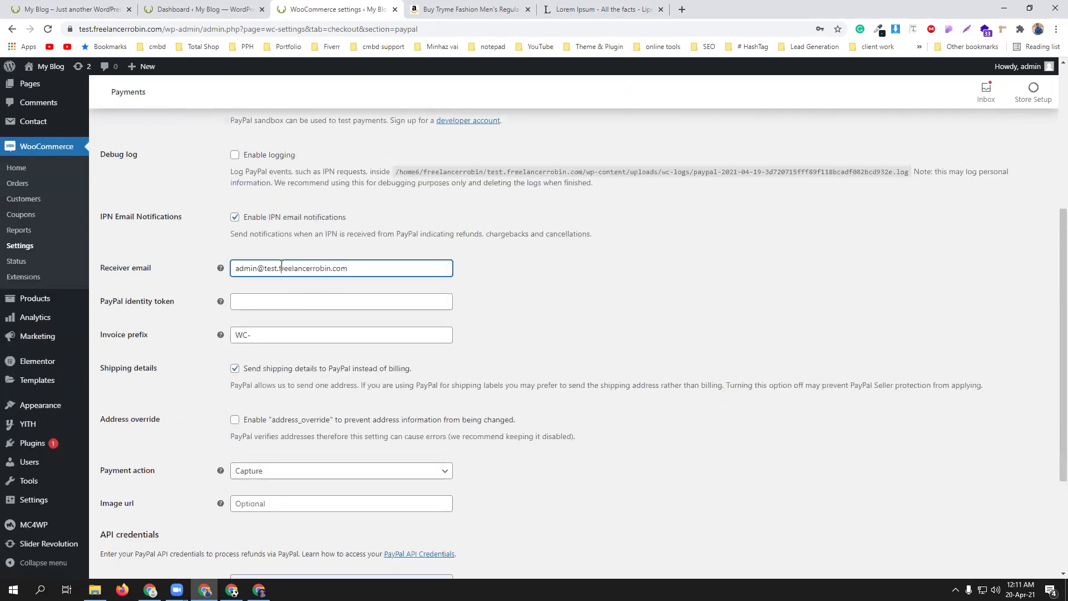
{"action": "scroll", "coordinate": [345, 269], "scroll_direction": "up", "scroll_amount": 5}
{"action": "triple_click", "coordinate": [292, 313]}
{"action": "key", "text": "ctrl+c"}
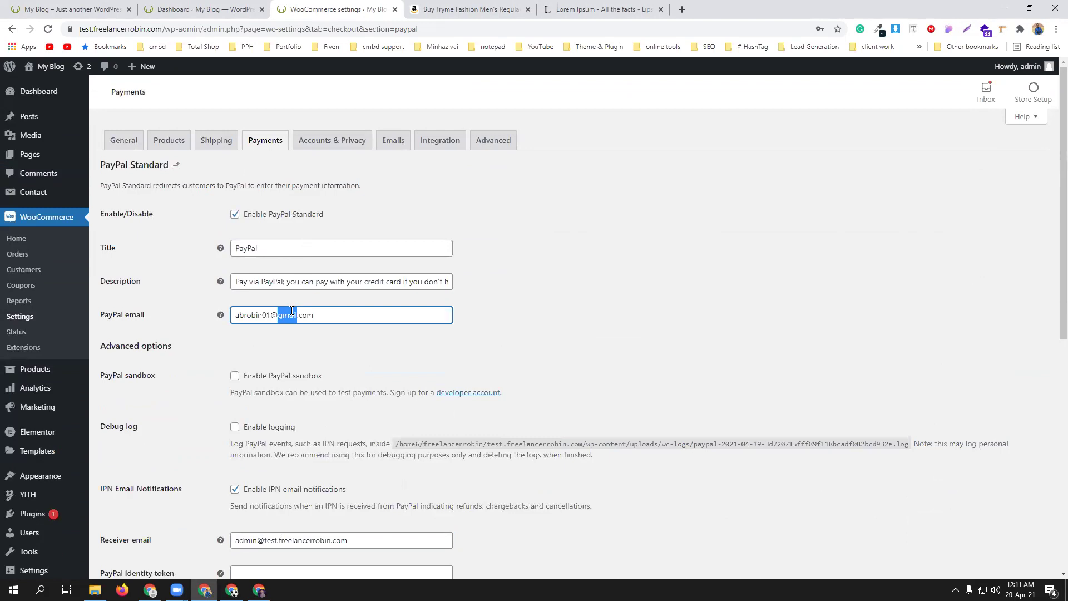
{"action": "scroll", "coordinate": [361, 332], "scroll_direction": "down", "scroll_amount": 5}
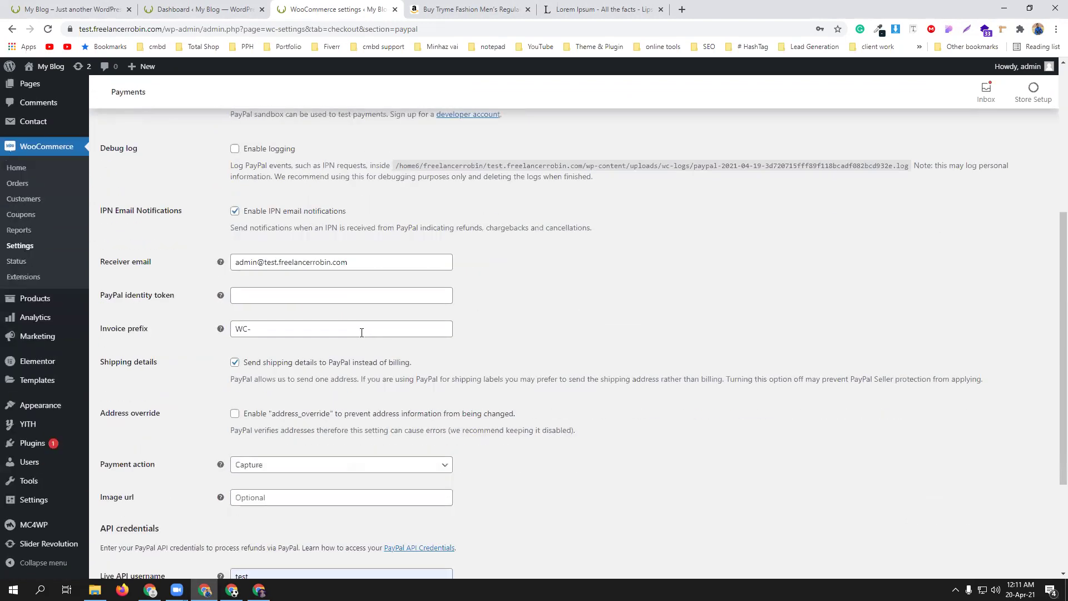
{"action": "triple_click", "coordinate": [312, 262]}
{"action": "key", "text": "ctrl+v"}
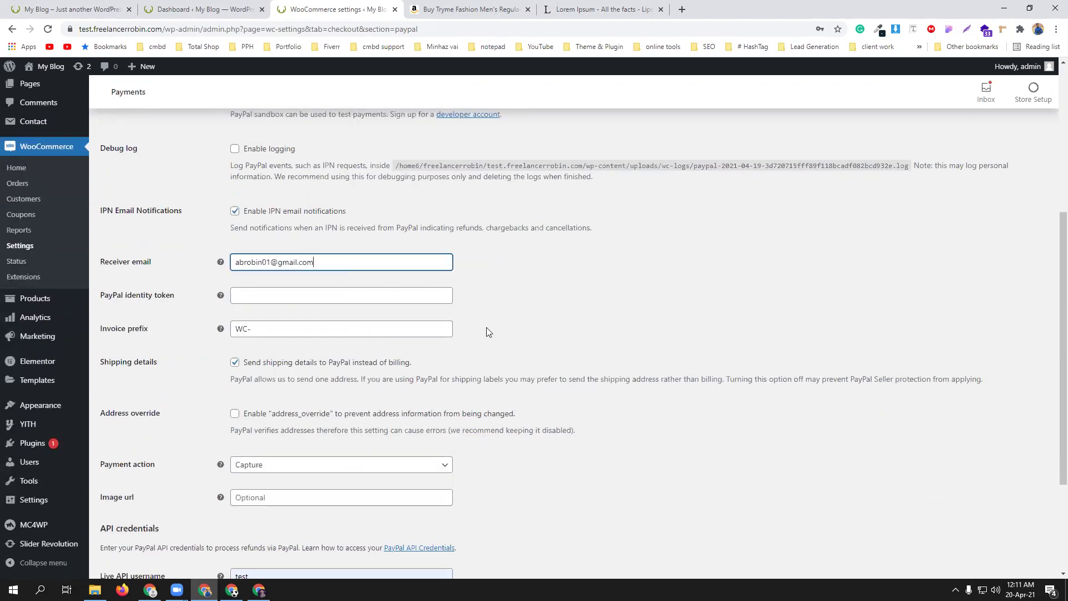
- Review the API credentials fields and dismiss the saved-password suggestions
{"action": "scroll", "coordinate": [486, 327], "scroll_direction": "down", "scroll_amount": 2}
{"action": "scroll", "coordinate": [410, 384], "scroll_direction": "down", "scroll_amount": 1}
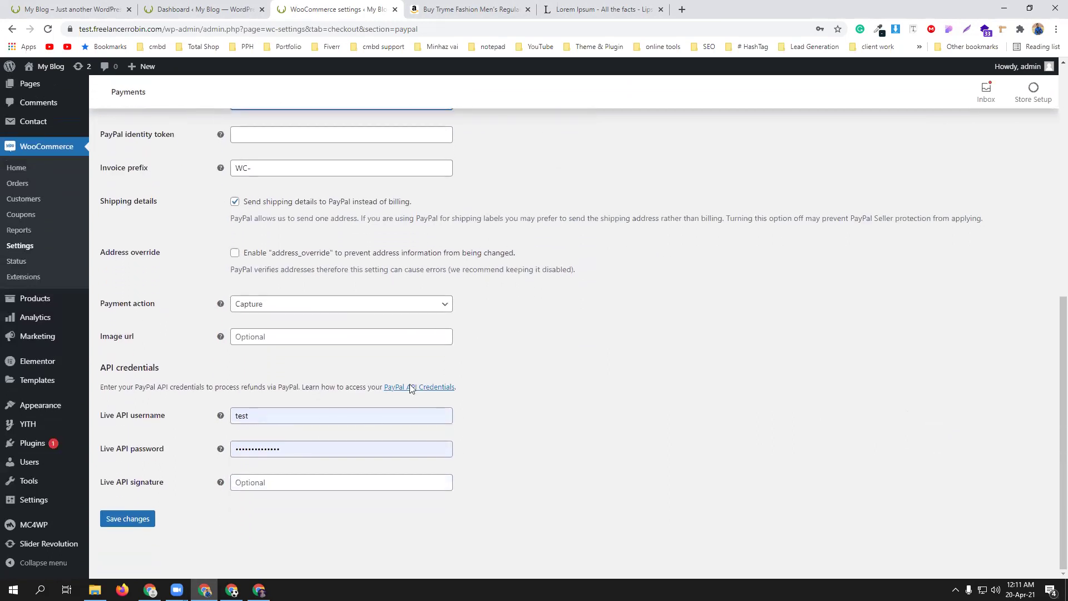
{"action": "scroll", "coordinate": [240, 436], "scroll_direction": "up", "scroll_amount": 6}
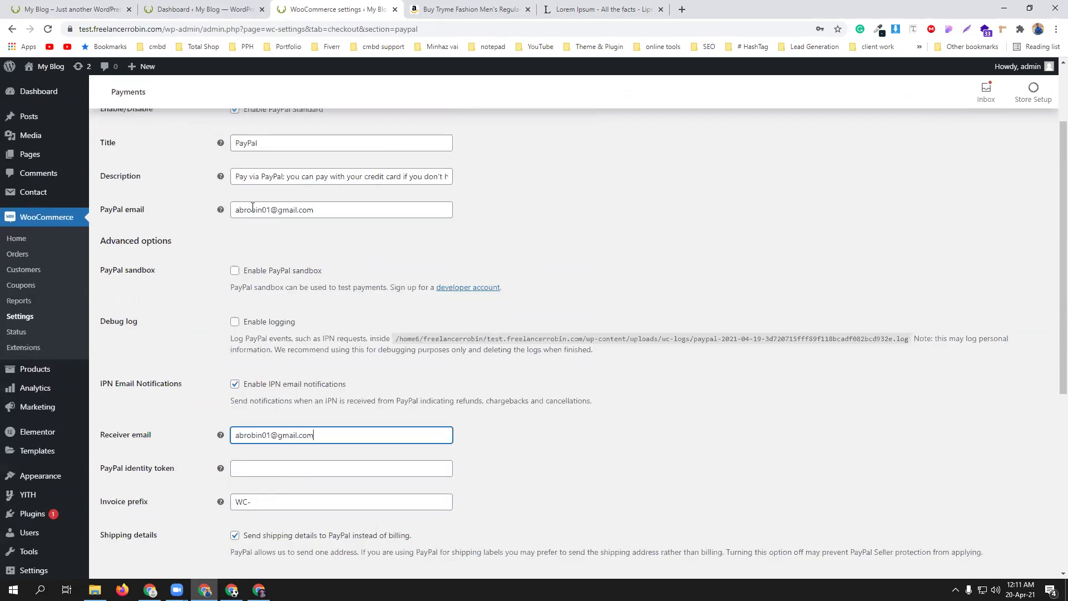
{"action": "scroll", "coordinate": [328, 345], "scroll_direction": "down", "scroll_amount": 5}
{"action": "scroll", "coordinate": [310, 489], "scroll_direction": "down", "scroll_amount": 1}
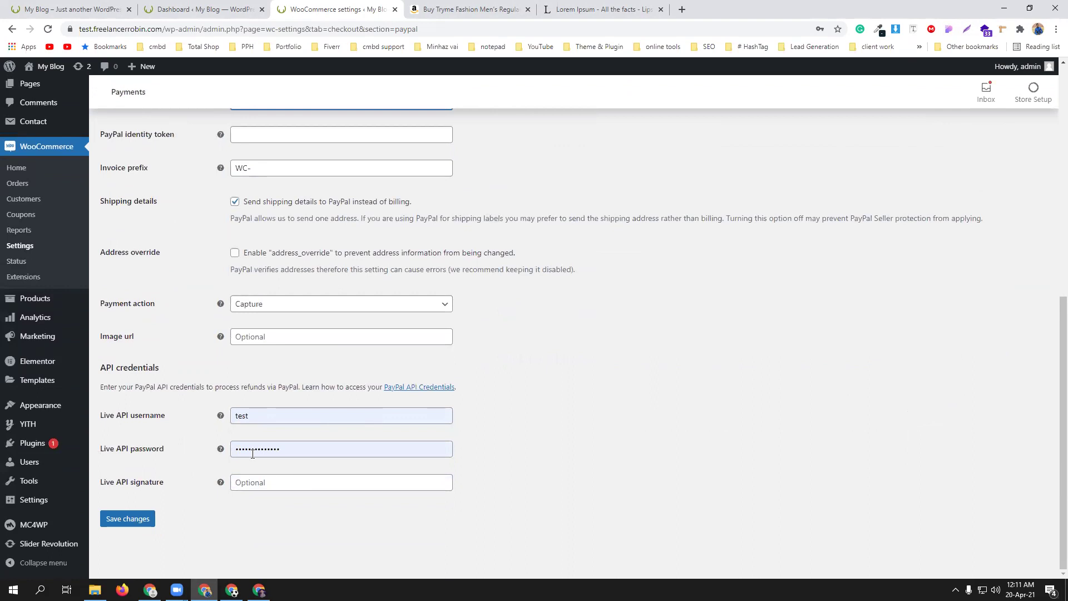
{"action": "left_click", "coordinate": [244, 415]}
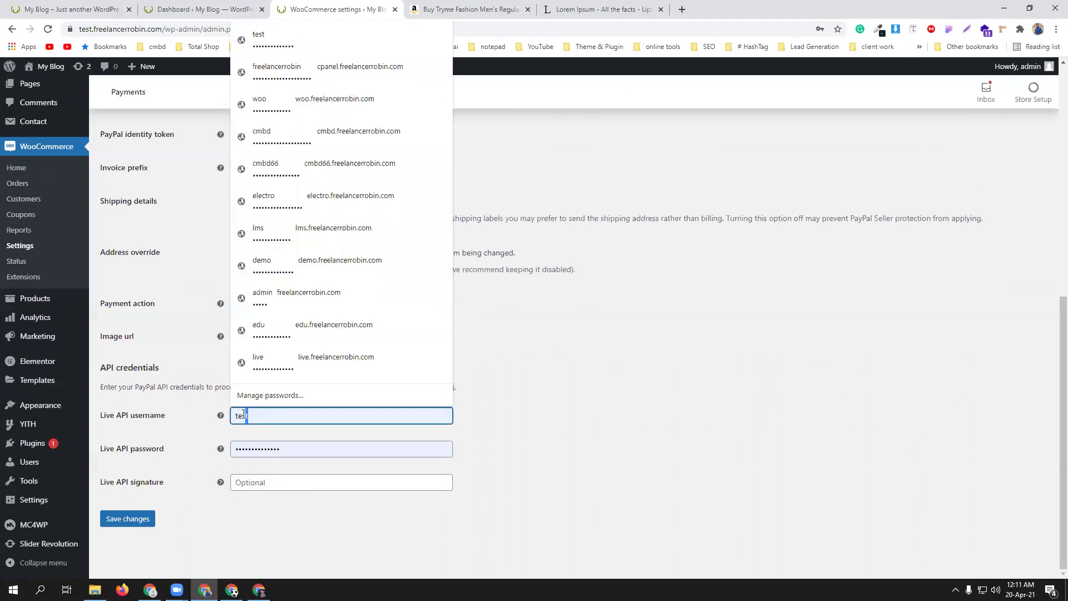
{"action": "left_click", "coordinate": [559, 449]}
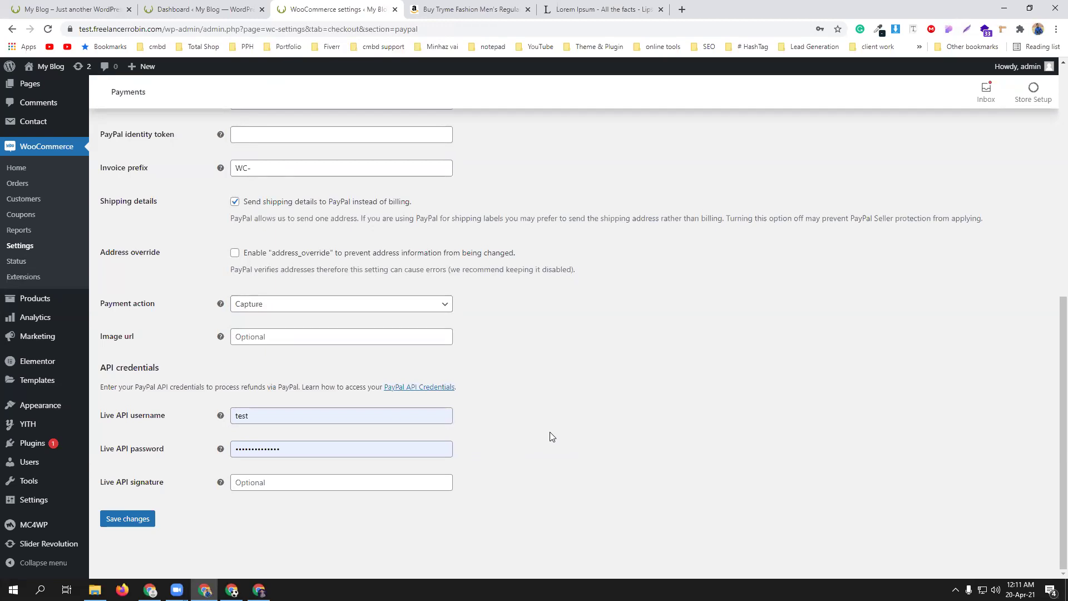
{"action": "scroll", "coordinate": [551, 436], "scroll_direction": "up", "scroll_amount": 3}
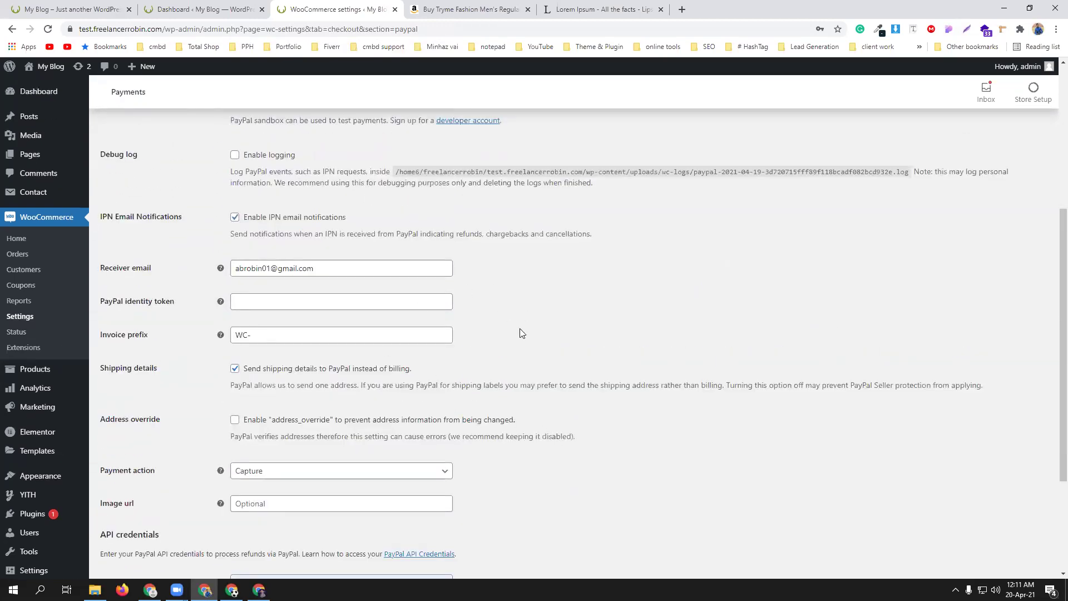
- Clear the autofilled Live API username and password fields
{"action": "scroll", "coordinate": [522, 332], "scroll_direction": "up", "scroll_amount": 5}
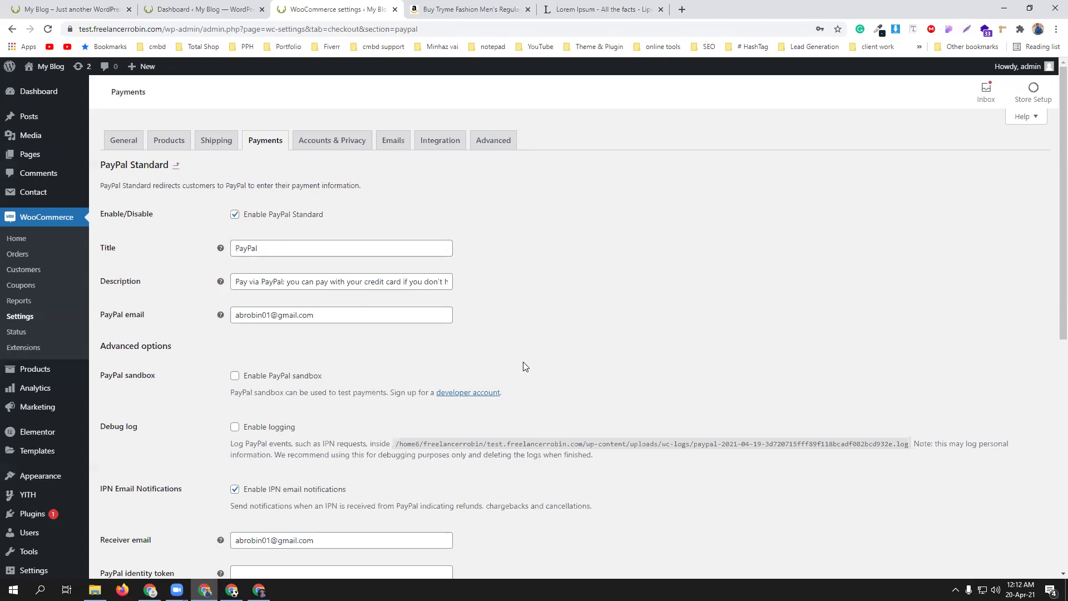
{"action": "scroll", "coordinate": [522, 363], "scroll_direction": "down", "scroll_amount": 7}
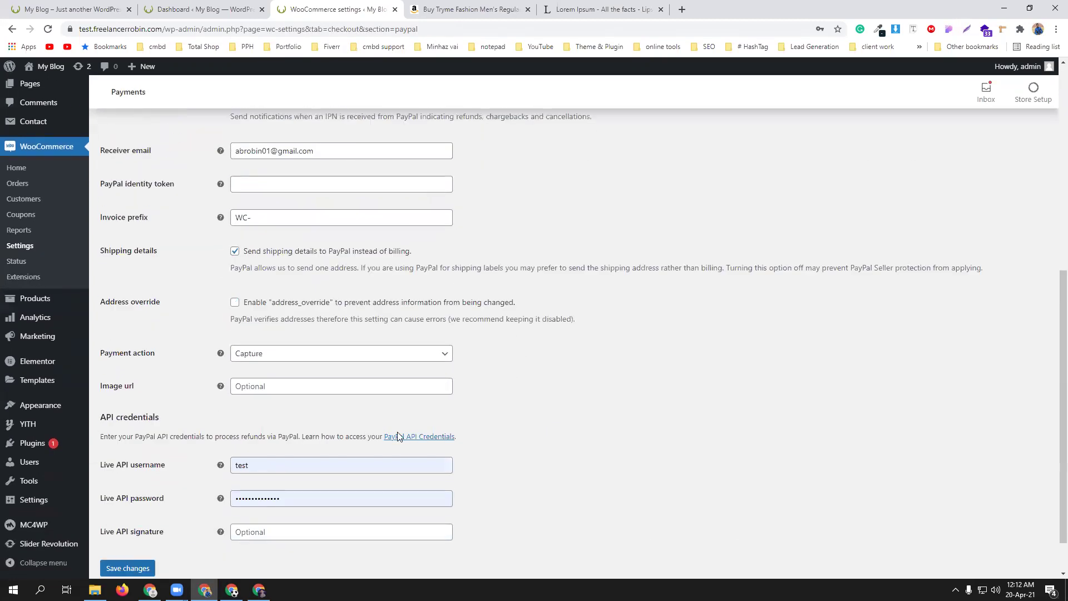
{"action": "double_click", "coordinate": [269, 471]}
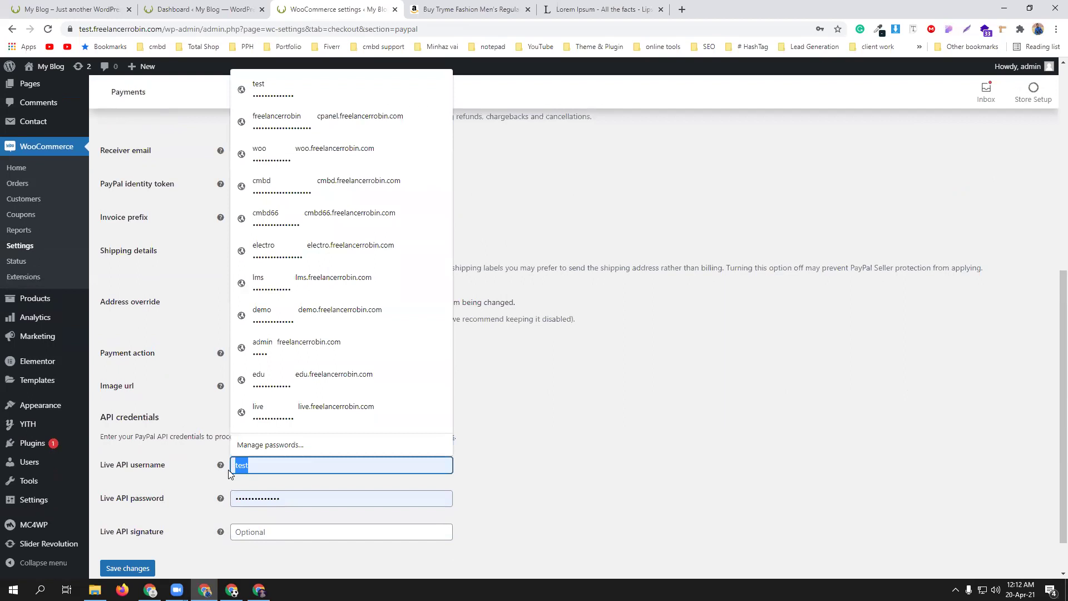
{"action": "key", "text": "BackSpace"}
{"action": "key", "text": "Tab"}
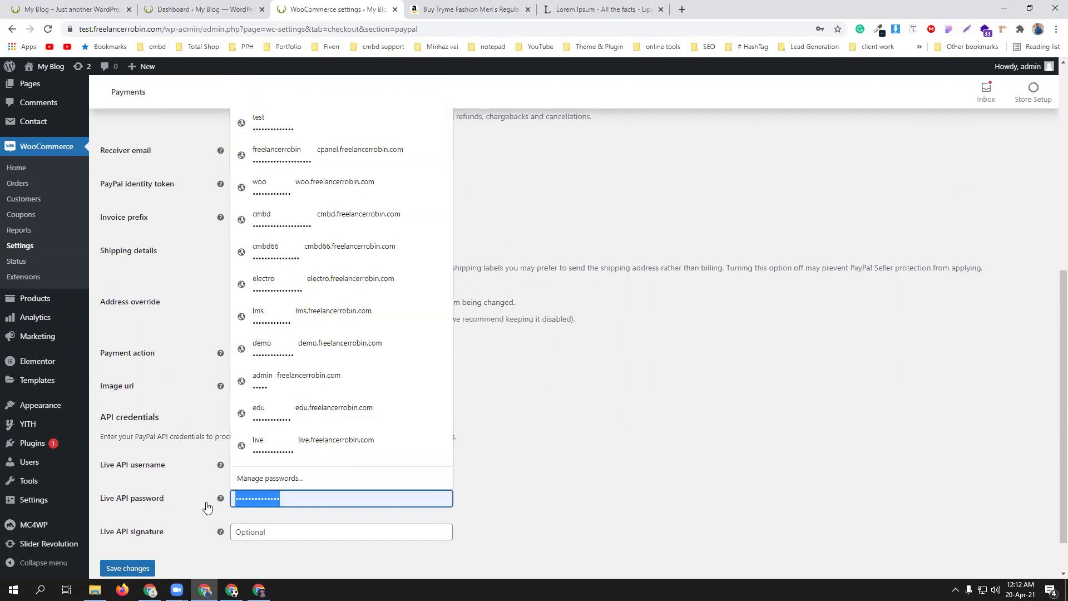
{"action": "key", "text": "BackSpace"}
{"action": "left_click", "coordinate": [559, 418]}
- Save the PayPal Standard settings, staying on the page when prompted to leave
{"action": "scroll", "coordinate": [546, 457], "scroll_direction": "up", "scroll_amount": 1}
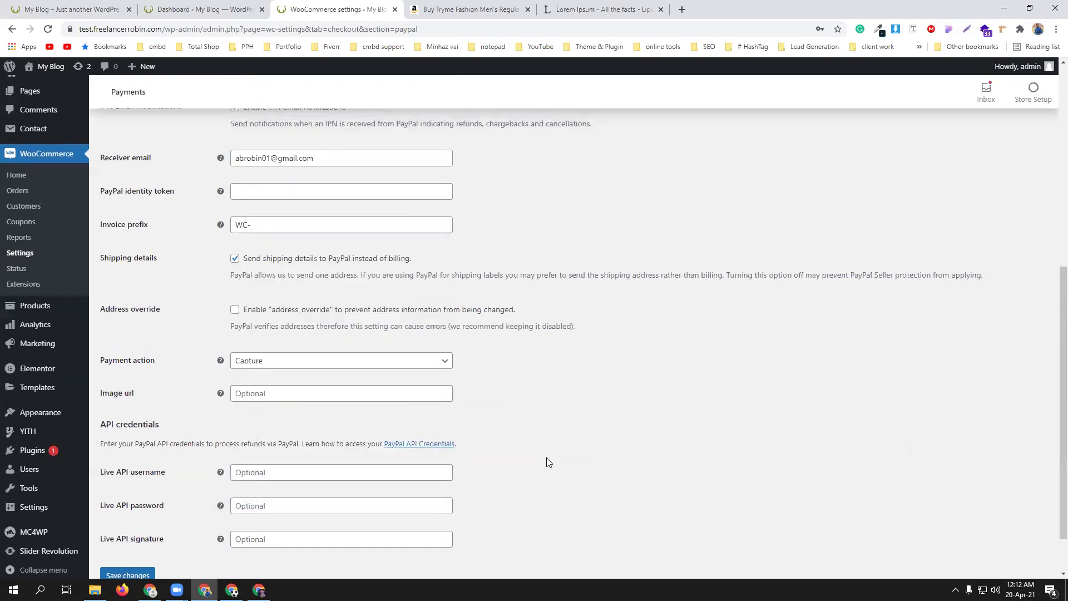
{"action": "scroll", "coordinate": [547, 457], "scroll_direction": "down", "scroll_amount": 1}
{"action": "left_click", "coordinate": [131, 523]}
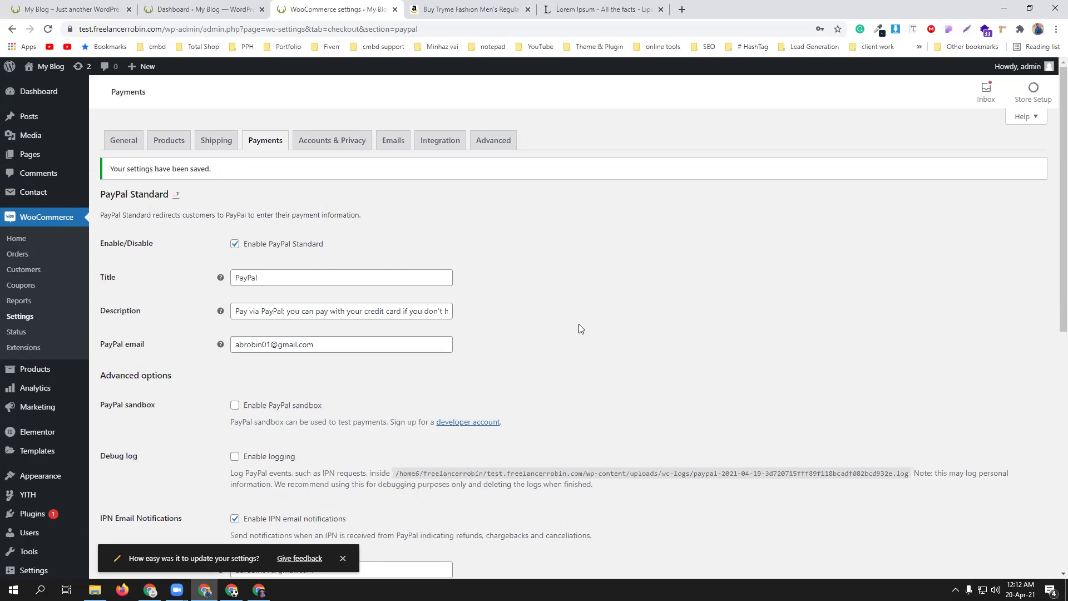
{"action": "scroll", "coordinate": [527, 325], "scroll_direction": "down", "scroll_amount": 5}
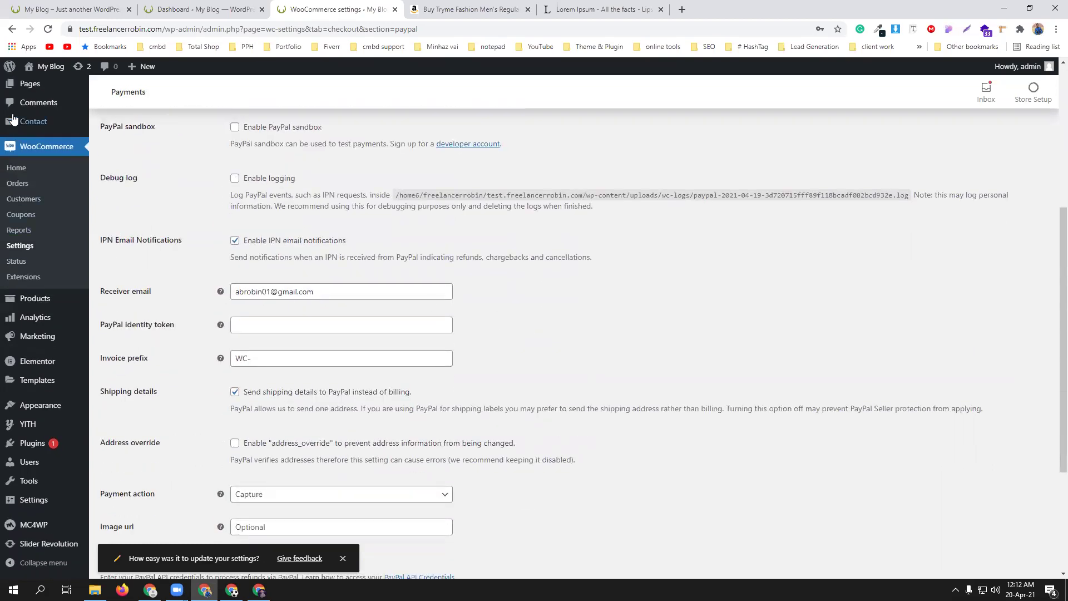
{"action": "mouse_move", "coordinate": [34, 446]}
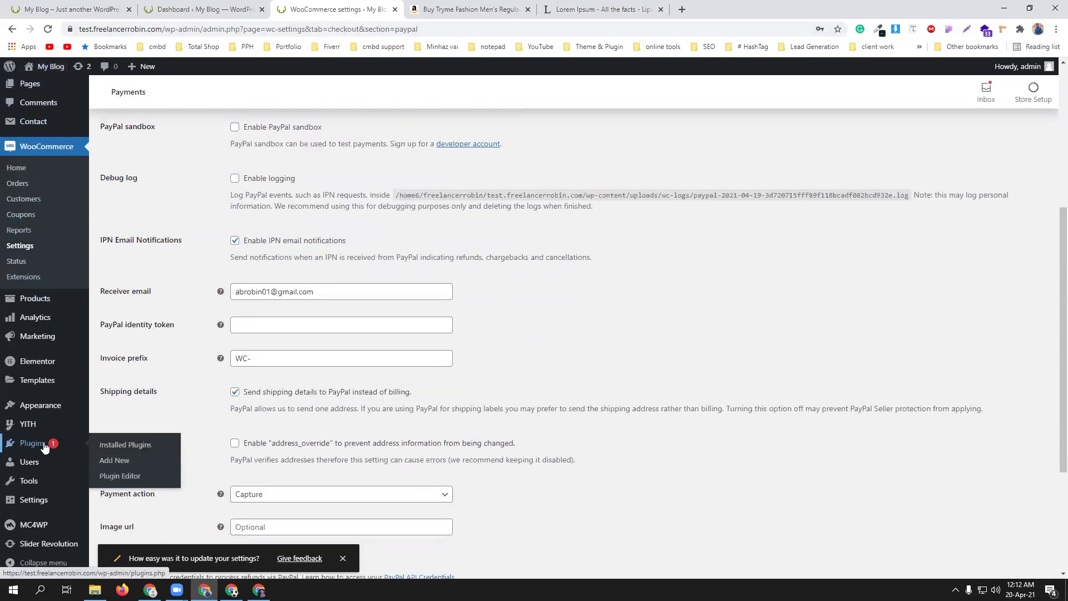
{"action": "left_click", "coordinate": [106, 445]}
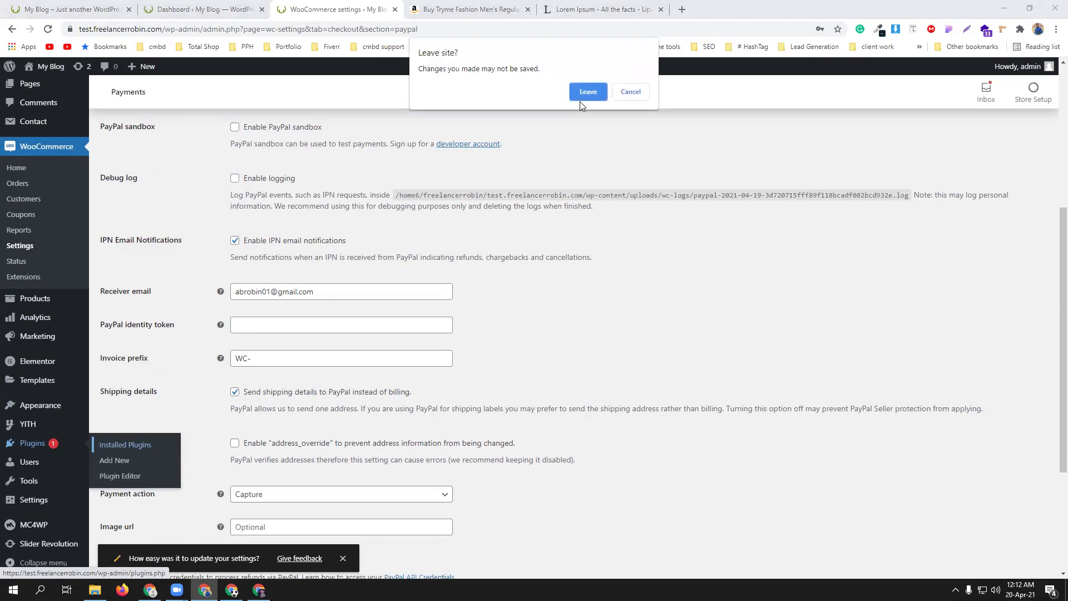
{"action": "left_click", "coordinate": [620, 100]}
{"action": "scroll", "coordinate": [577, 284], "scroll_direction": "down", "scroll_amount": 3}
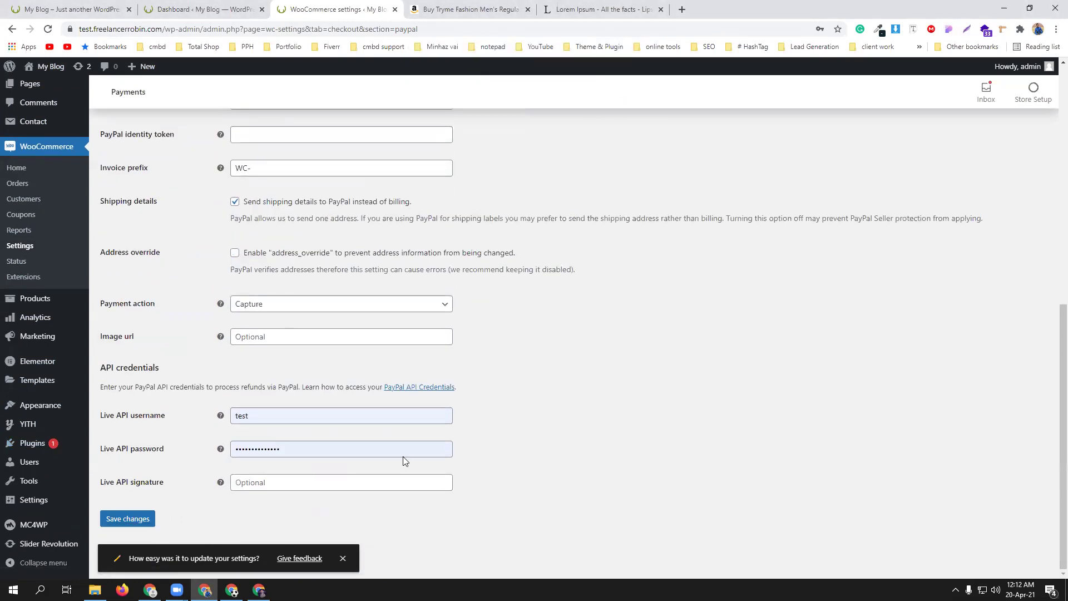
{"action": "left_click", "coordinate": [120, 523]}
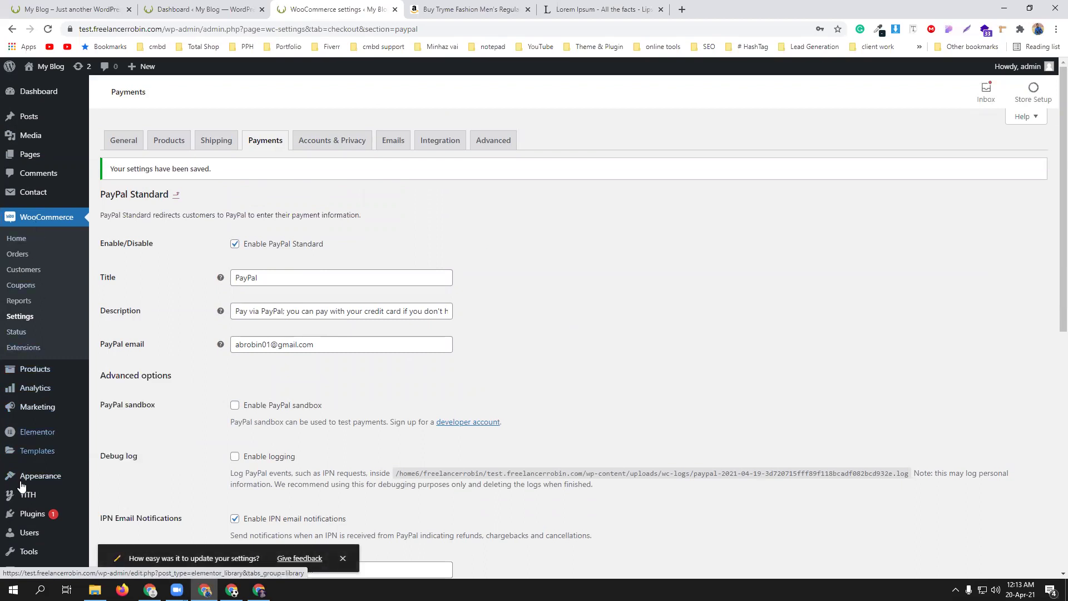
- Search plugins for 'bkash', then install and activate SoftTech-IT bKash, Rocket, Nagad
{"action": "mouse_move", "coordinate": [30, 521]}
{"action": "left_click", "coordinate": [133, 516]}
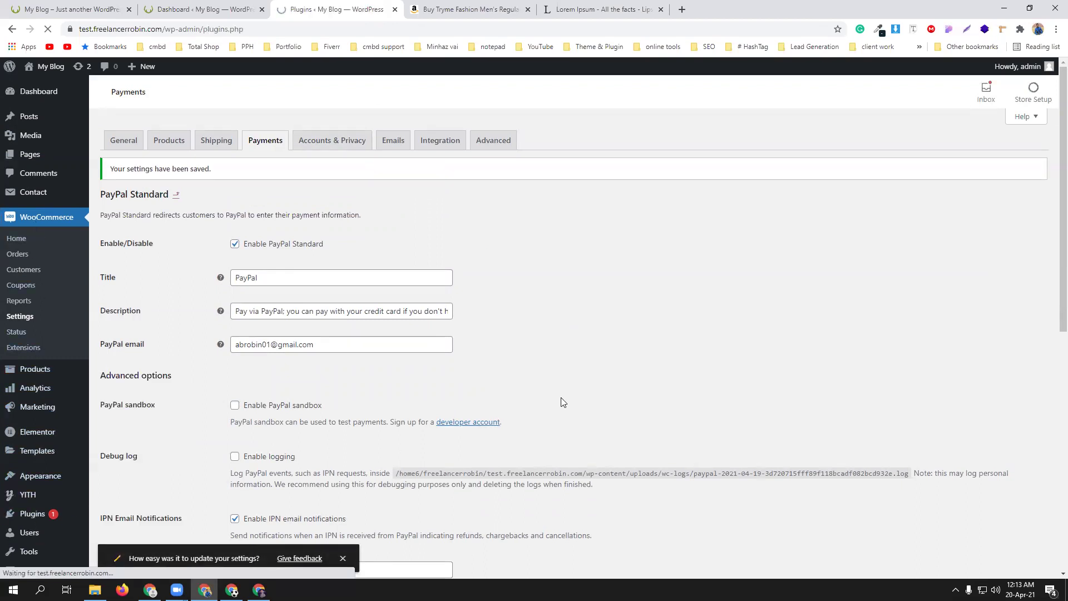
{"action": "left_click", "coordinate": [168, 96]}
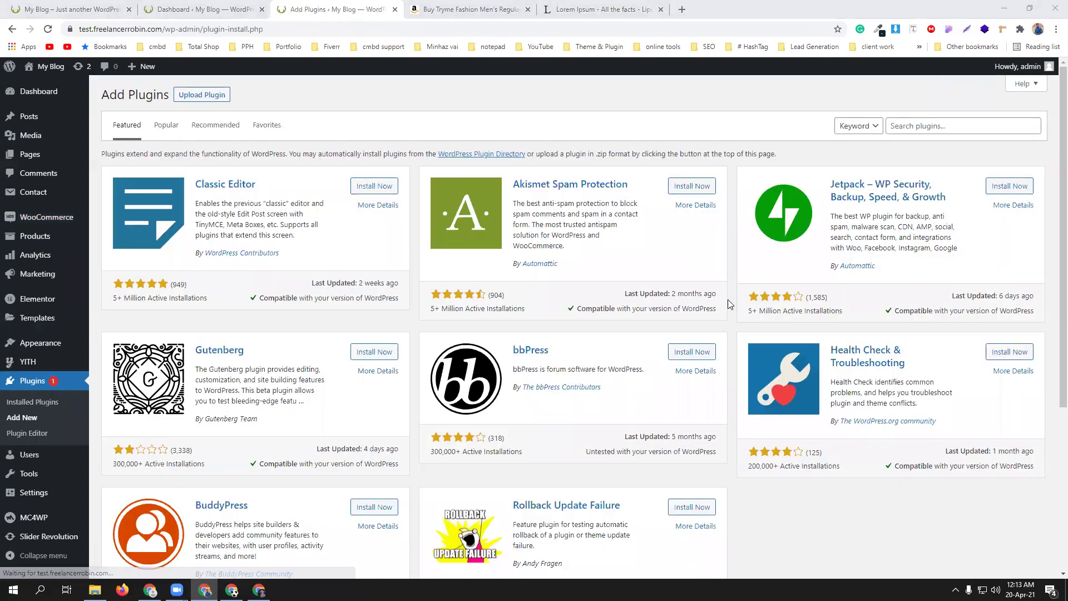
{"action": "left_click", "coordinate": [911, 124]}
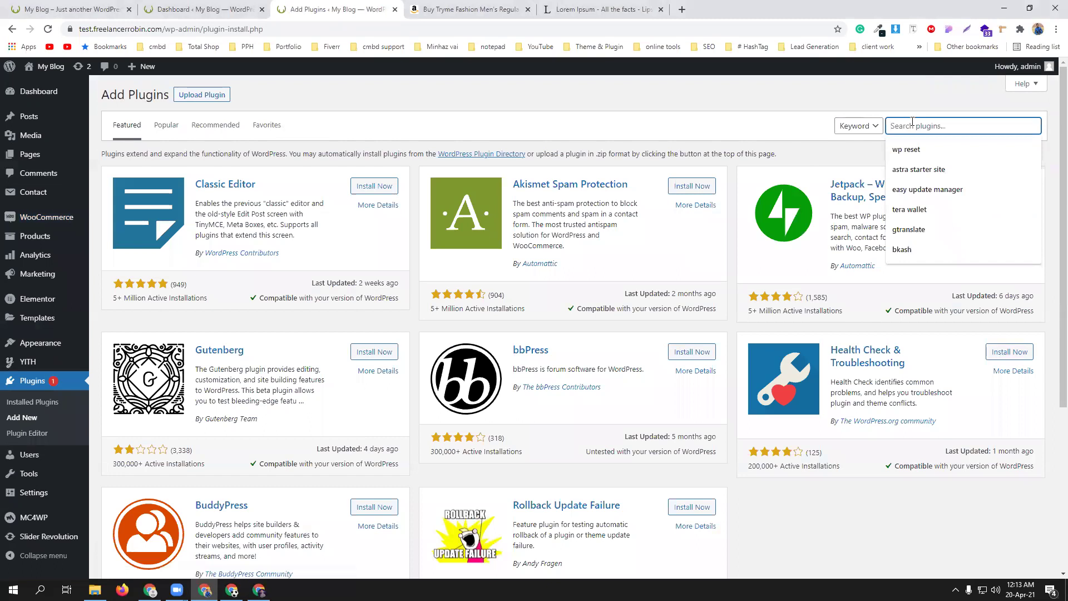
{"action": "type", "text": "bkash"}
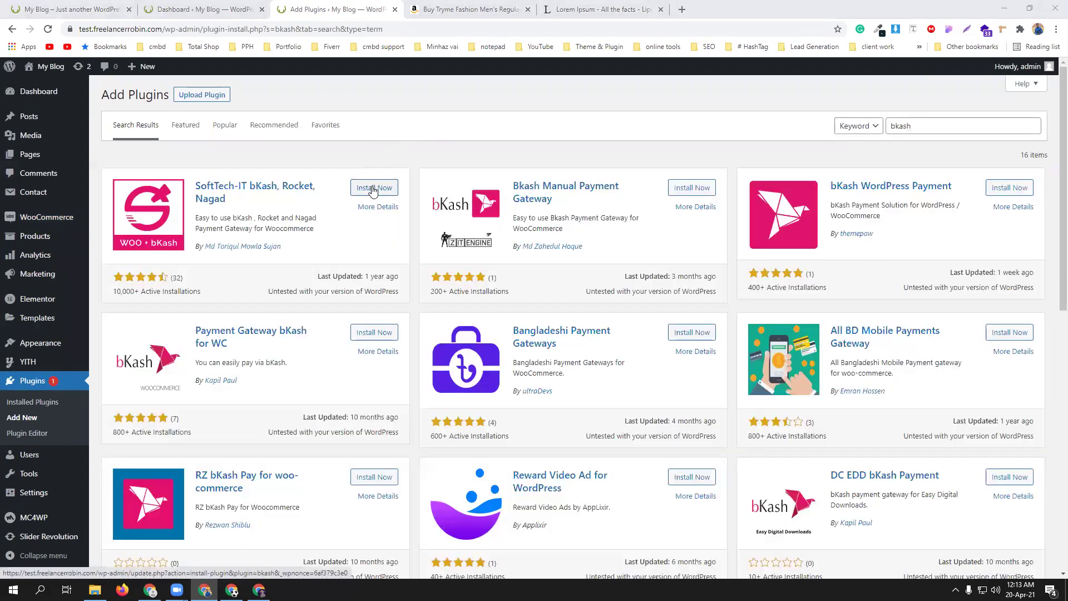
{"action": "left_click", "coordinate": [373, 191]}
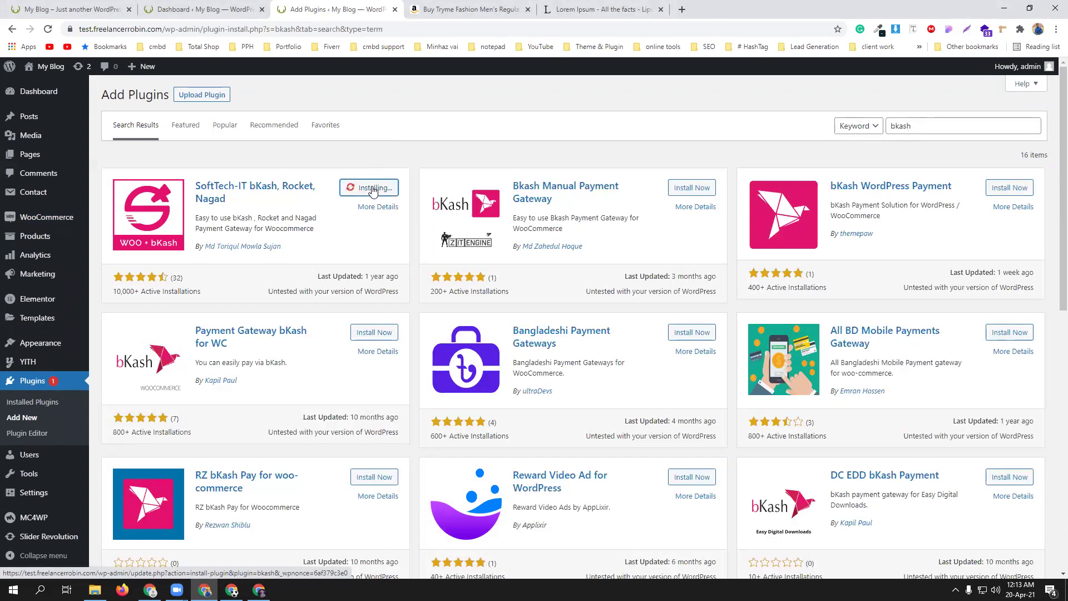
{"action": "left_click", "coordinate": [373, 189]}
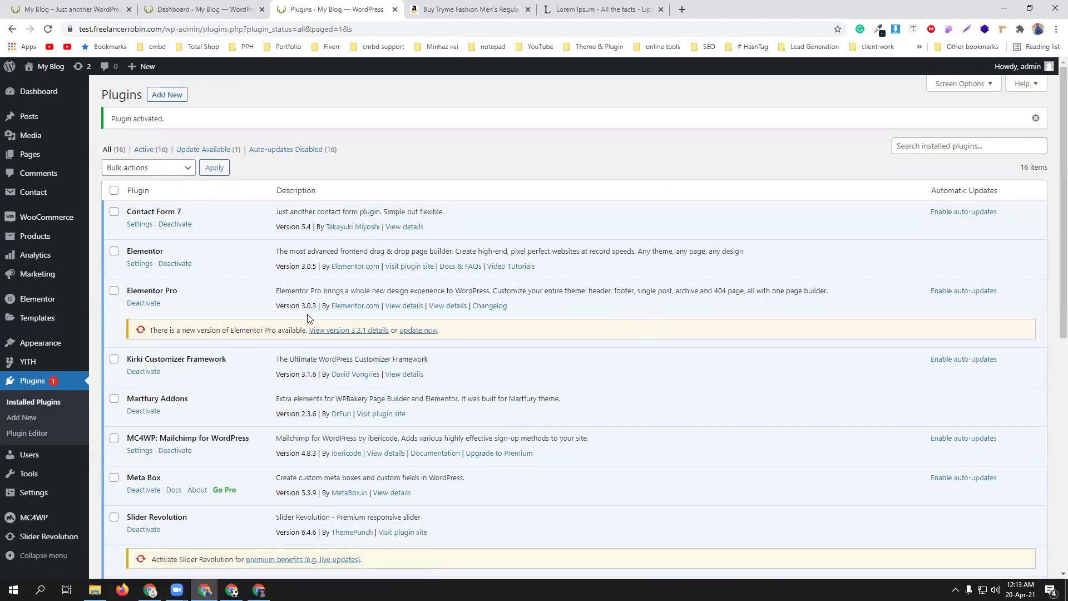
- Go to WooCommerce Payments and open the bKash gateway's Manage settings
{"action": "scroll", "coordinate": [195, 439], "scroll_direction": "down", "scroll_amount": 4}
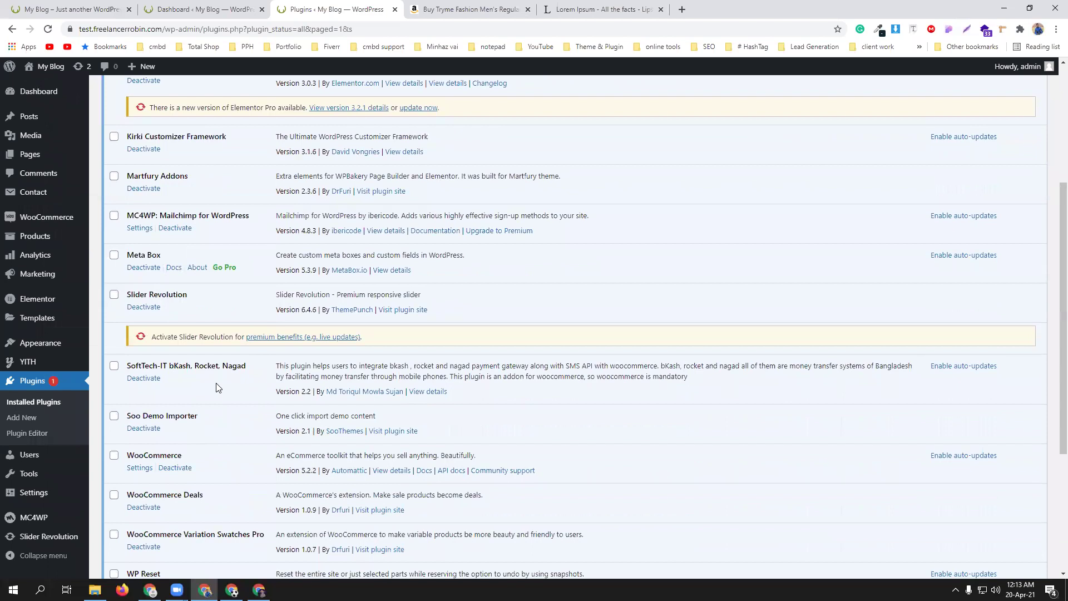
{"action": "scroll", "coordinate": [218, 387], "scroll_direction": "down", "scroll_amount": 3}
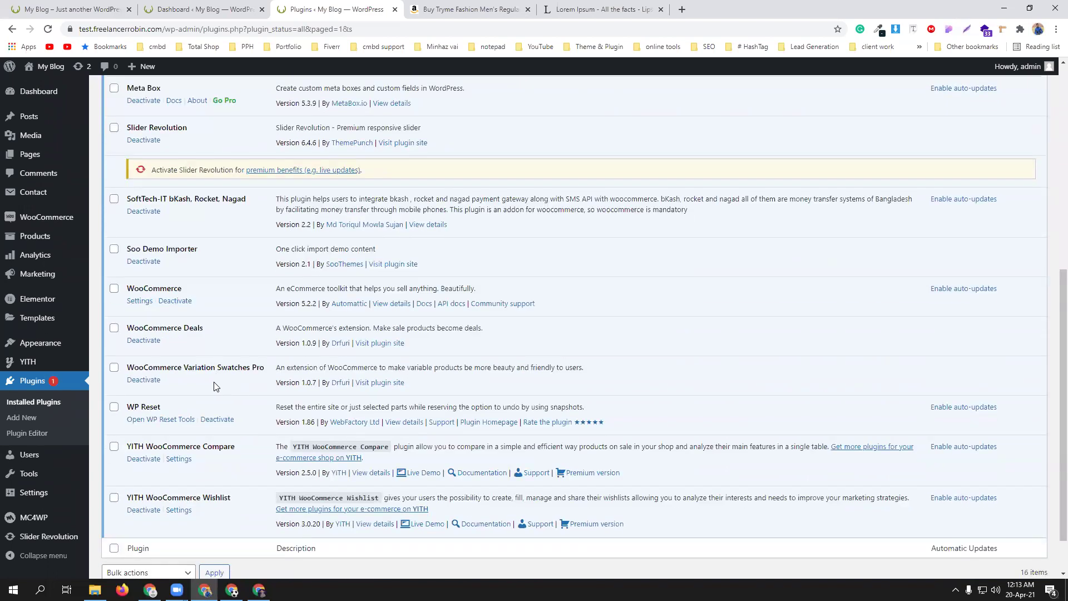
{"action": "scroll", "coordinate": [214, 383], "scroll_direction": "up", "scroll_amount": 6}
{"action": "scroll", "coordinate": [215, 383], "scroll_direction": "down", "scroll_amount": 4}
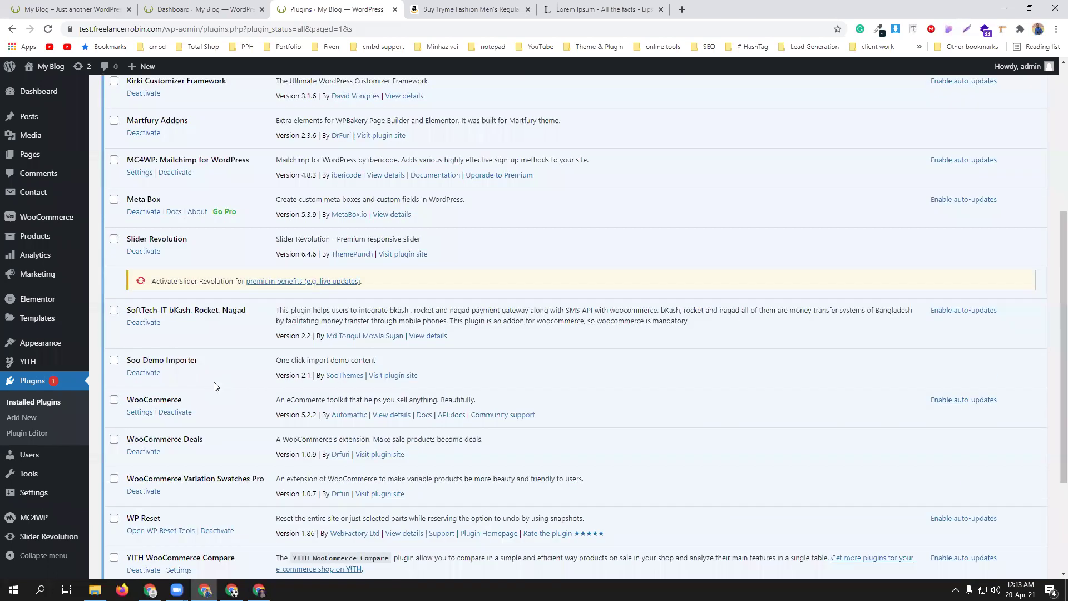
{"action": "scroll", "coordinate": [78, 295], "scroll_direction": "up", "scroll_amount": 4}
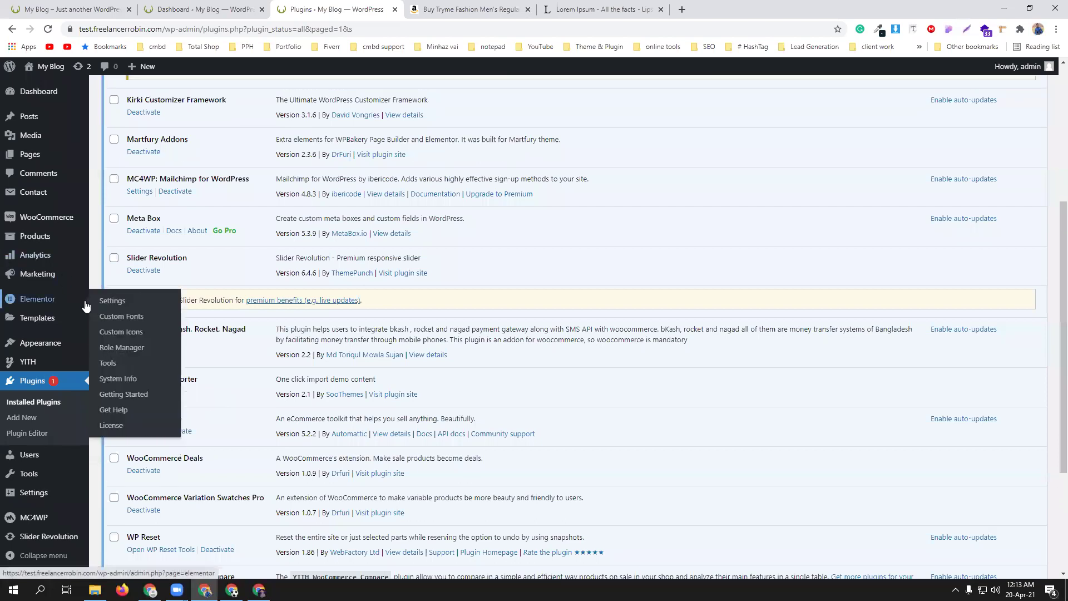
{"action": "mouse_move", "coordinate": [30, 220]}
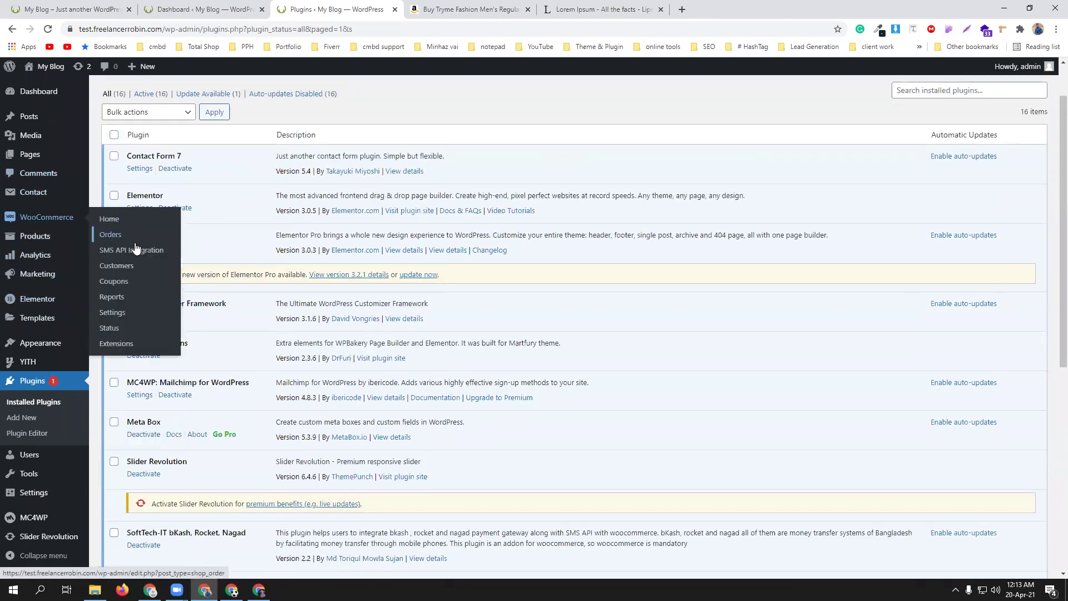
{"action": "left_click", "coordinate": [120, 315]}
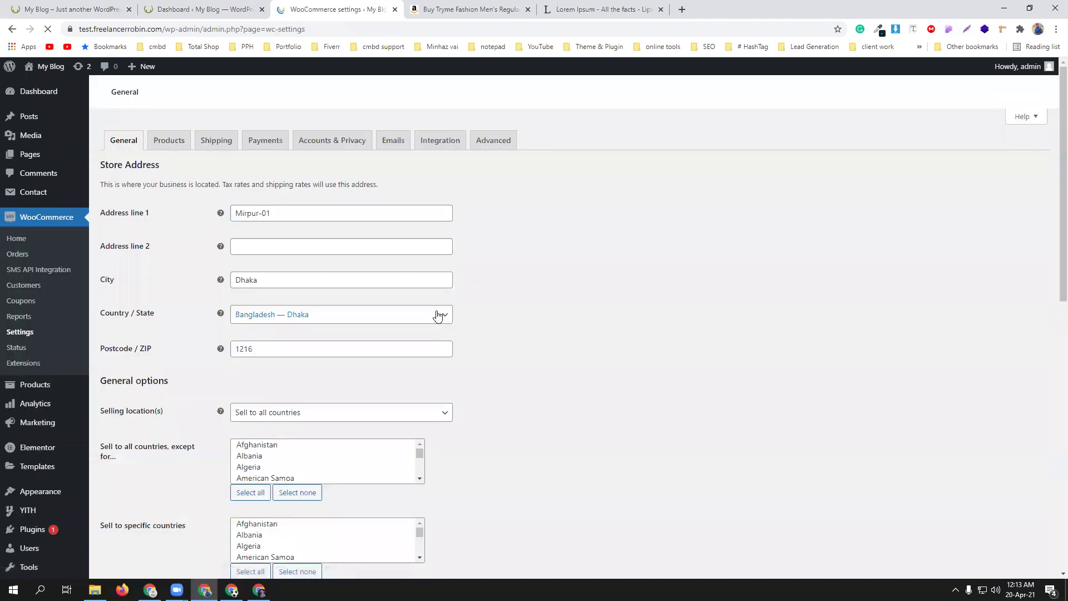
{"action": "left_click", "coordinate": [258, 142]}
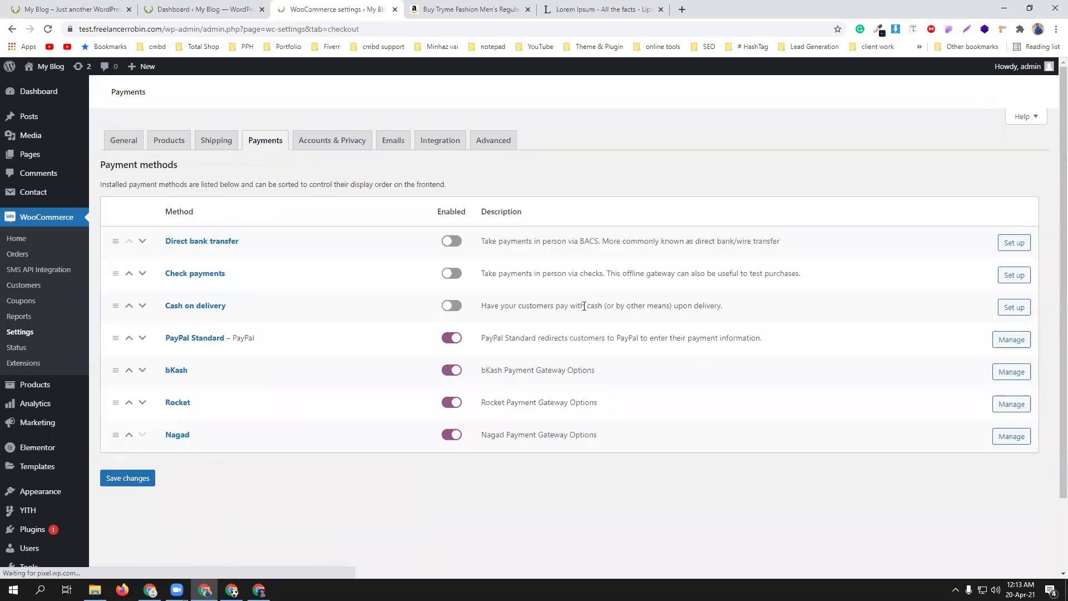
{"action": "scroll", "coordinate": [519, 310], "scroll_direction": "down", "scroll_amount": 2}
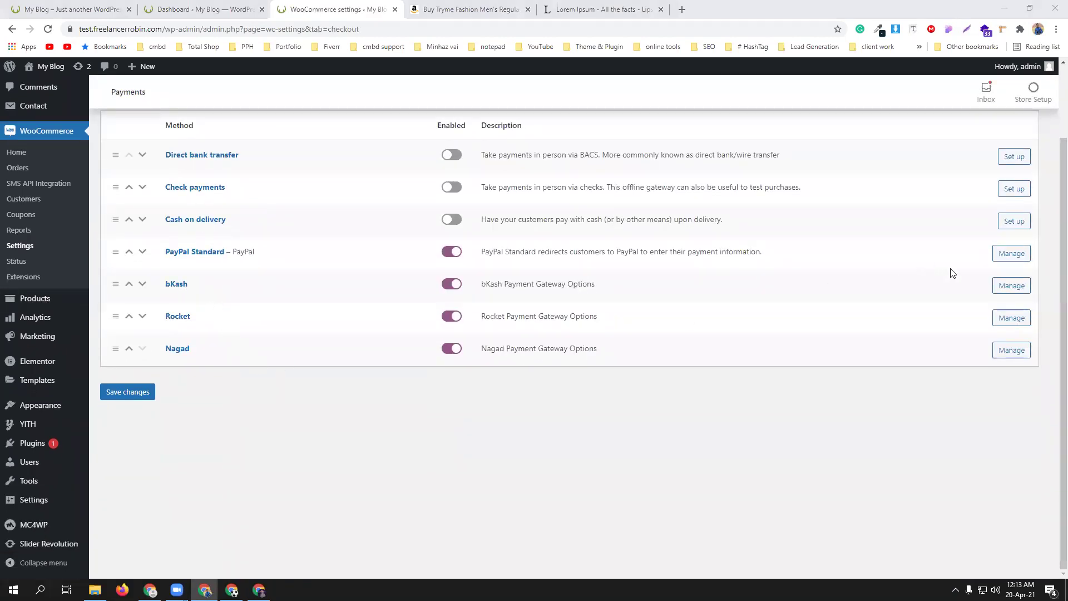
{"action": "left_click", "coordinate": [1019, 285]}
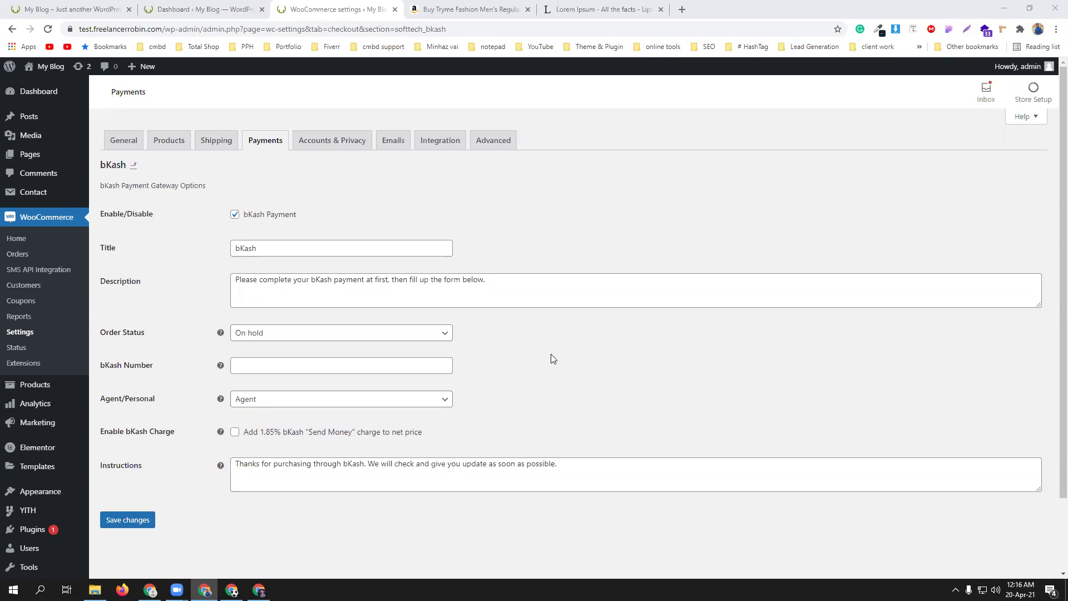
- Keep bKash order status On hold, fill the store's bKash number, and choose Personal
{"action": "left_click", "coordinate": [317, 336]}
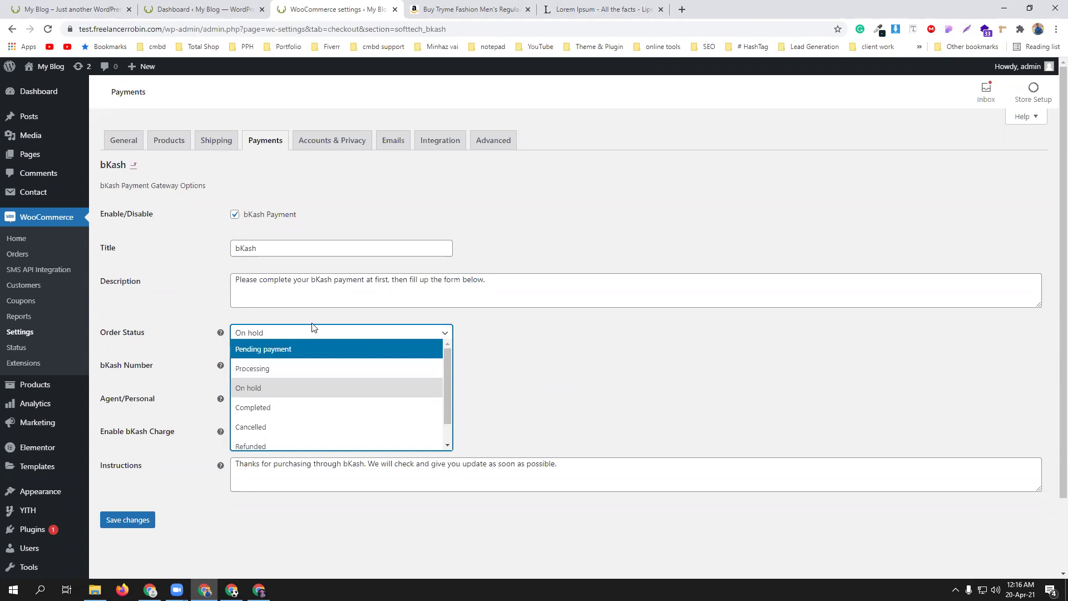
{"action": "left_click", "coordinate": [554, 351]}
{"action": "left_click", "coordinate": [337, 364]}
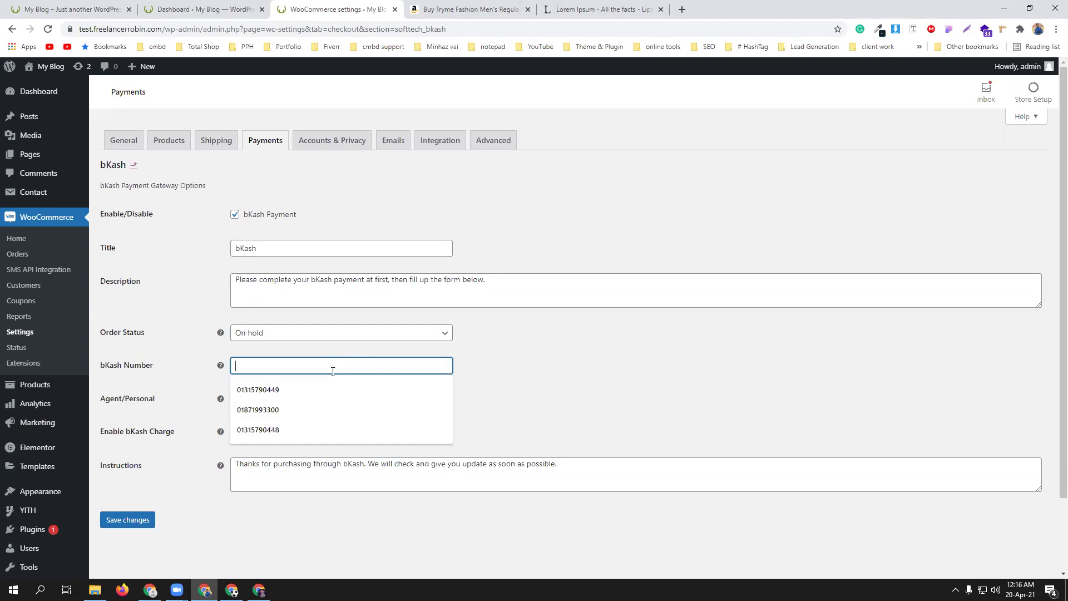
{"action": "left_click", "coordinate": [333, 428]}
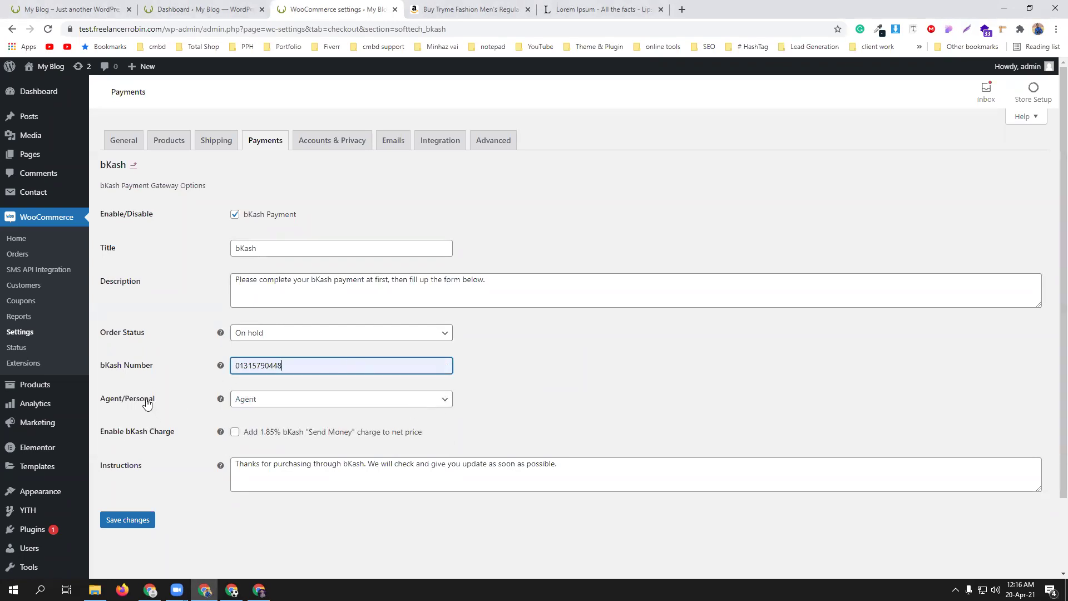
{"action": "left_click", "coordinate": [301, 401]}
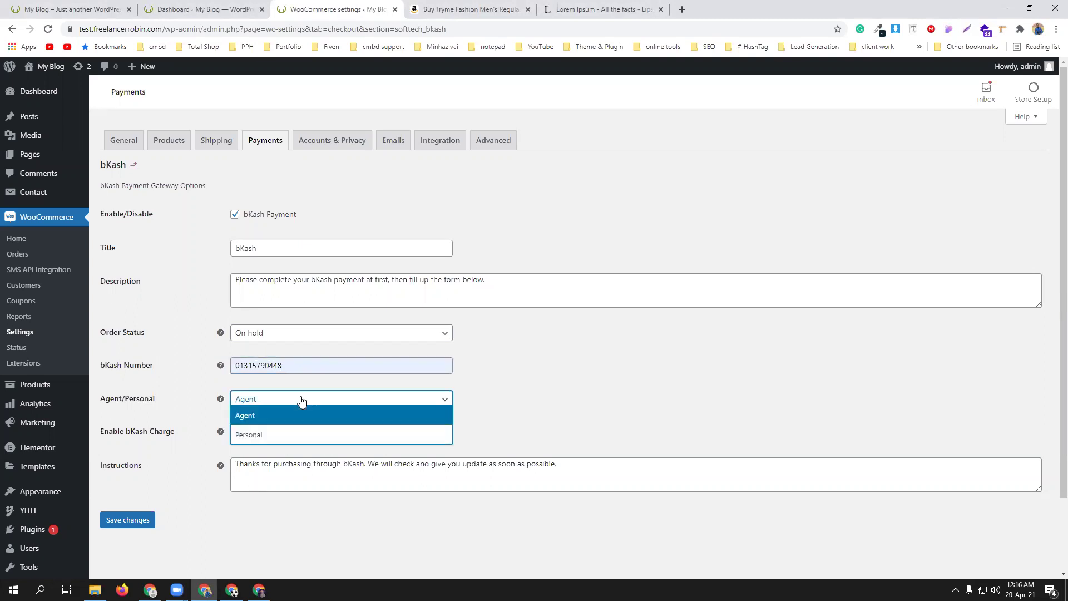
{"action": "left_click", "coordinate": [296, 436]}
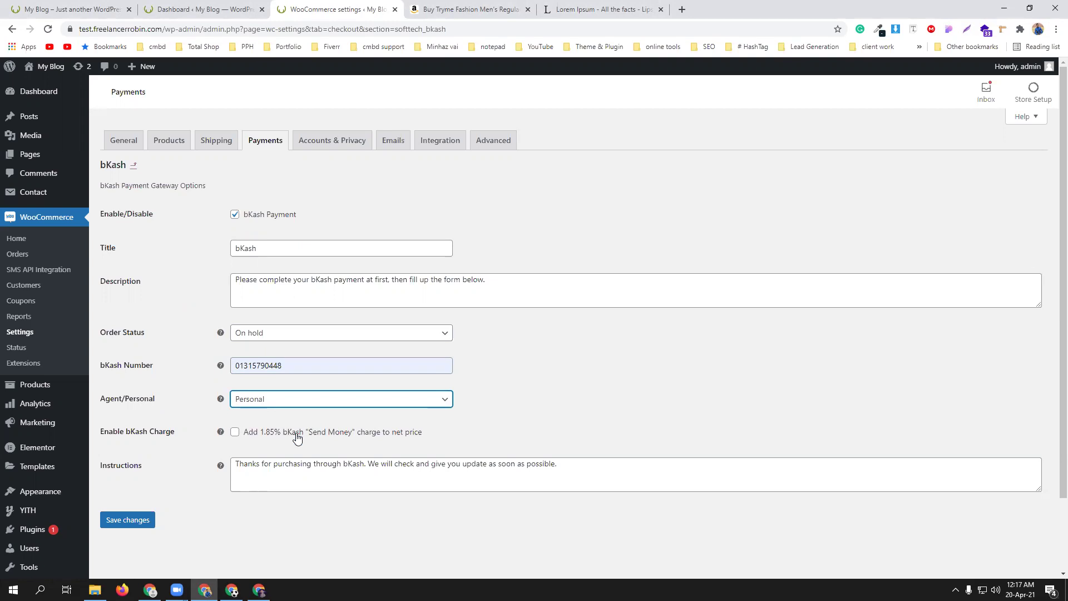
- Leave the 1.85% bKash charge off and save the bKash gateway settings
{"action": "left_click", "coordinate": [235, 434]}
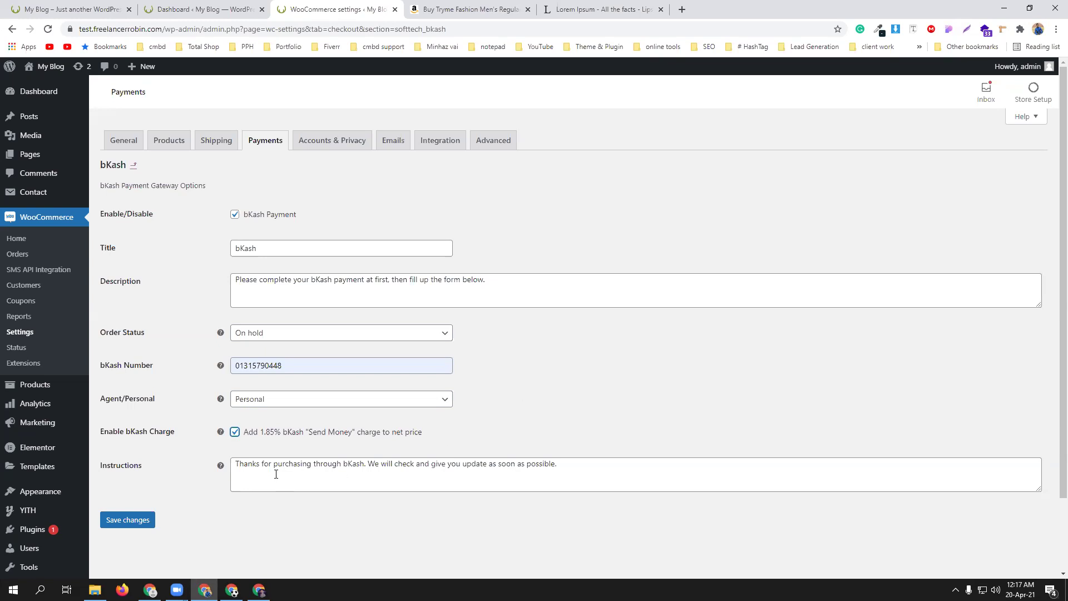
{"action": "left_click", "coordinate": [235, 433]}
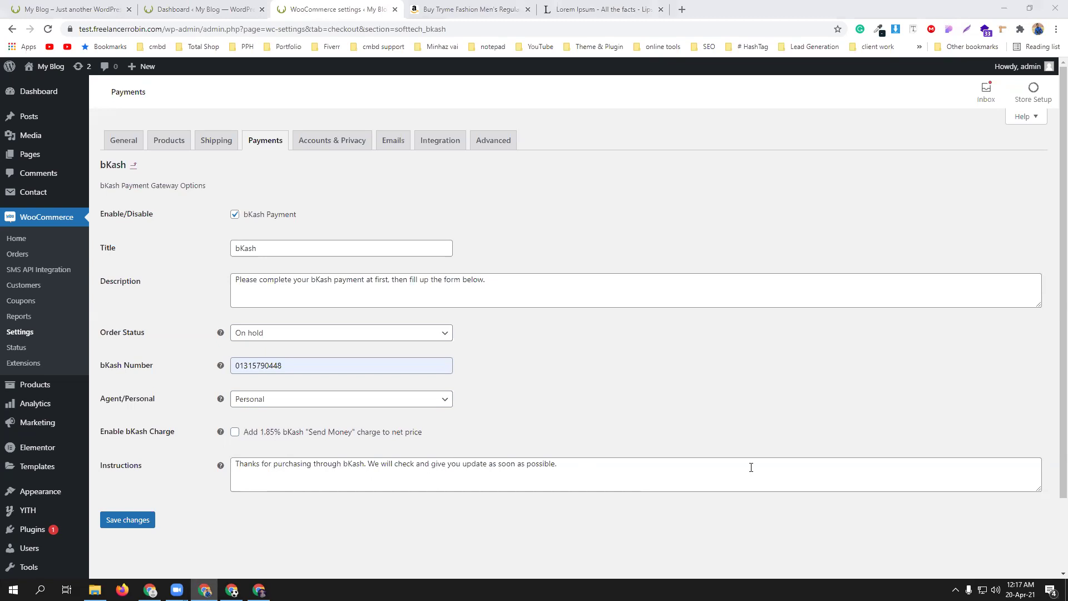
{"action": "left_click", "coordinate": [573, 462]}
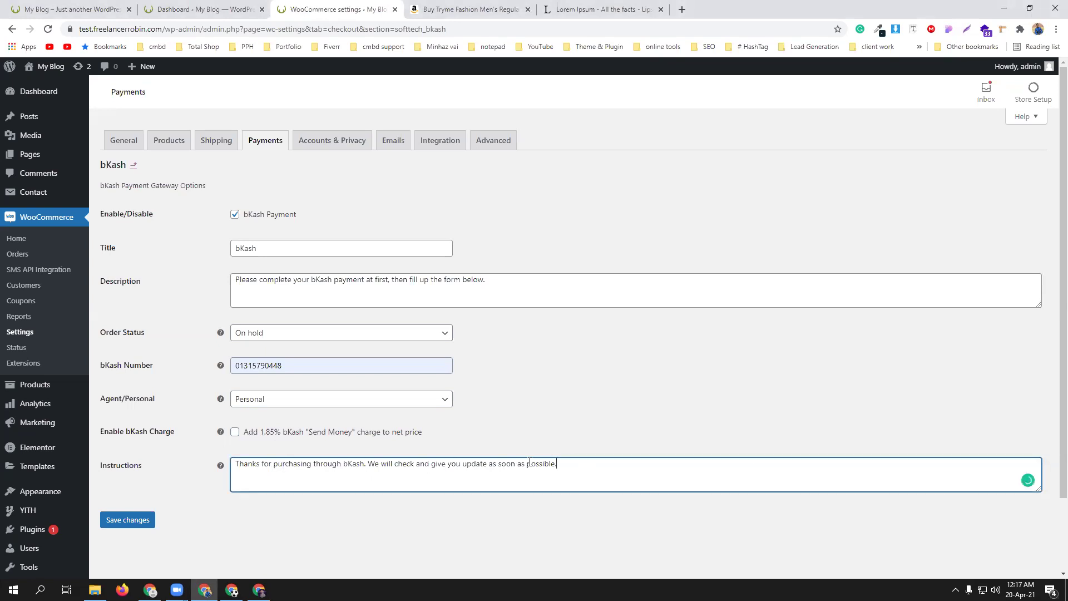
{"action": "left_click_drag", "start_coordinate": [573, 463], "coordinate": [272, 468]}
{"action": "left_click", "coordinate": [684, 411]}
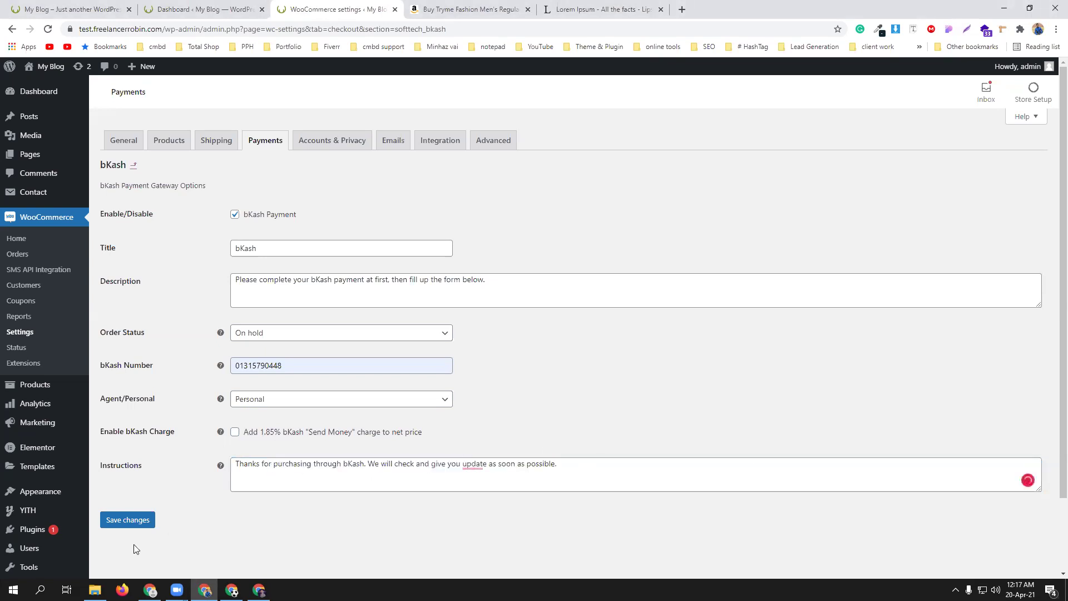
{"action": "left_click", "coordinate": [117, 521]}
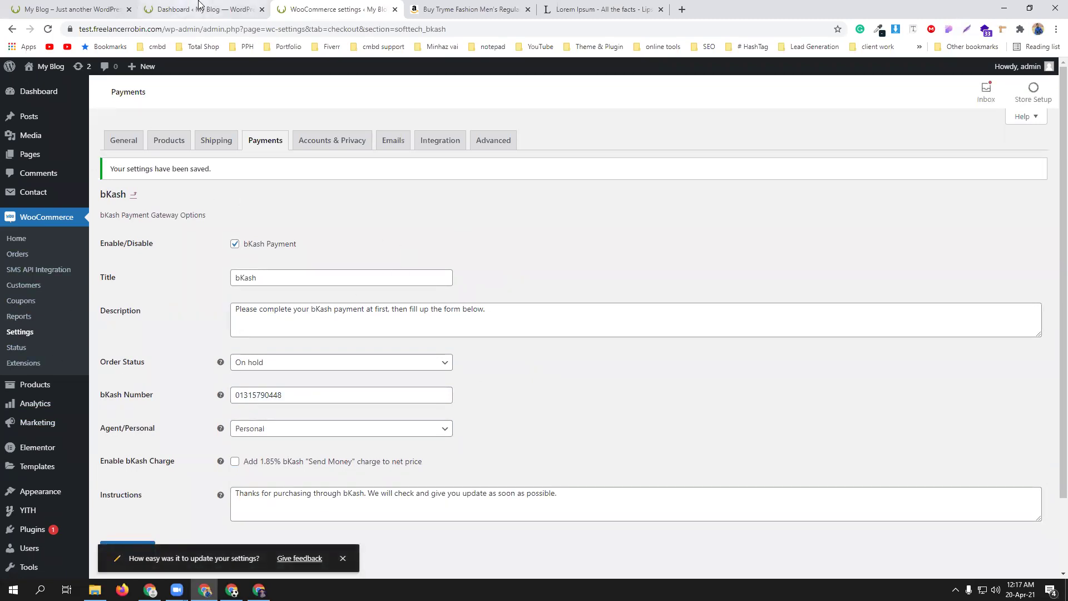
{"action": "left_click", "coordinate": [155, 7]}
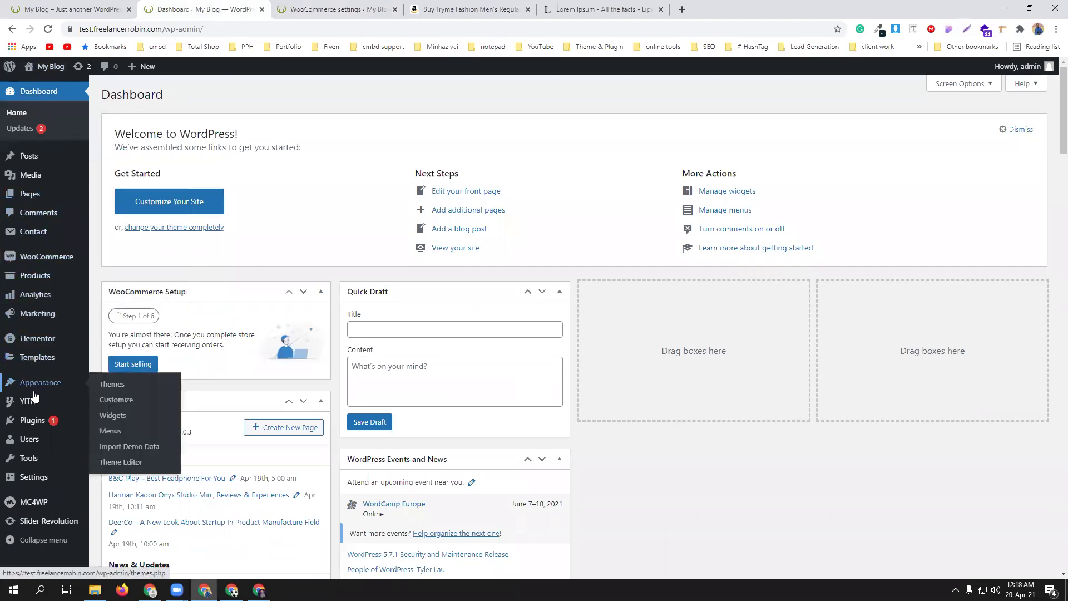
- Open the ZOVIM Running, Walking, Sports Shoes product page from All Products
{"action": "mouse_move", "coordinate": [44, 277]}
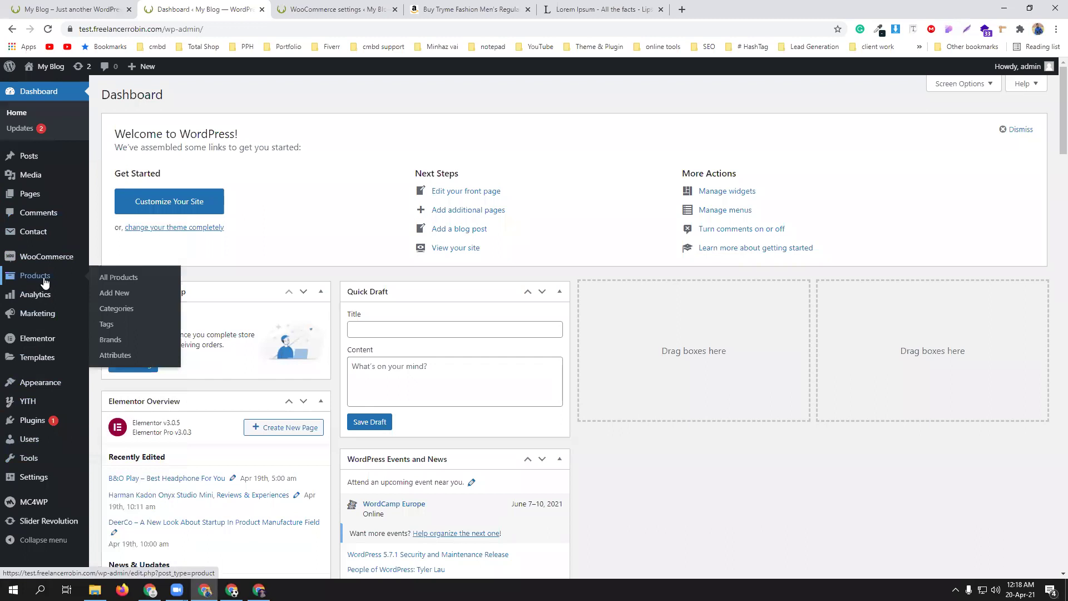
{"action": "middle_click", "coordinate": [117, 278]}
{"action": "left_click", "coordinate": [325, 8]}
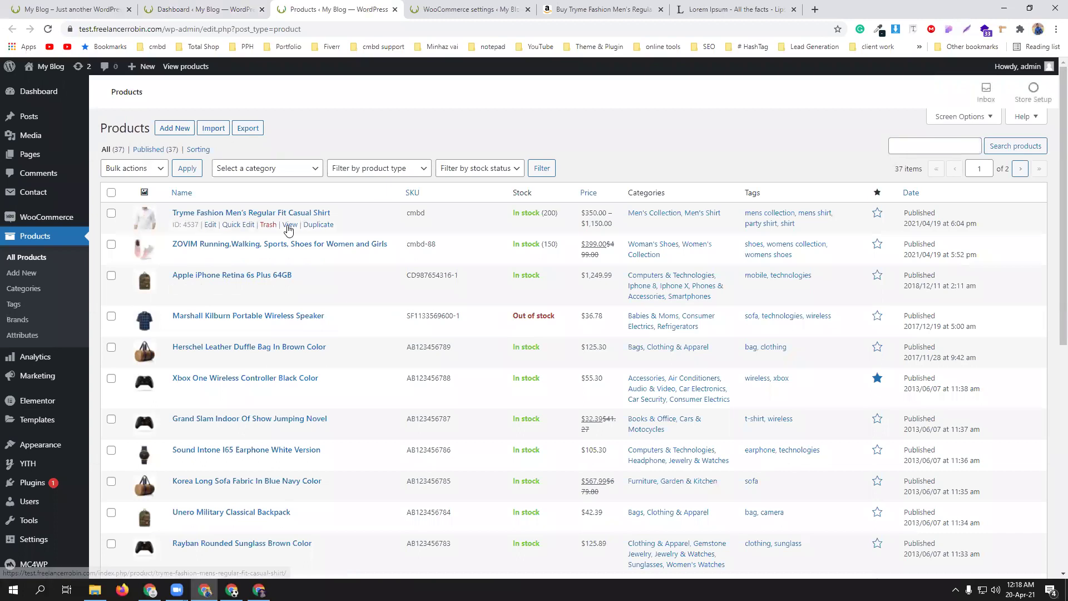
{"action": "middle_click", "coordinate": [290, 255]}
{"action": "left_click", "coordinate": [470, 9]}
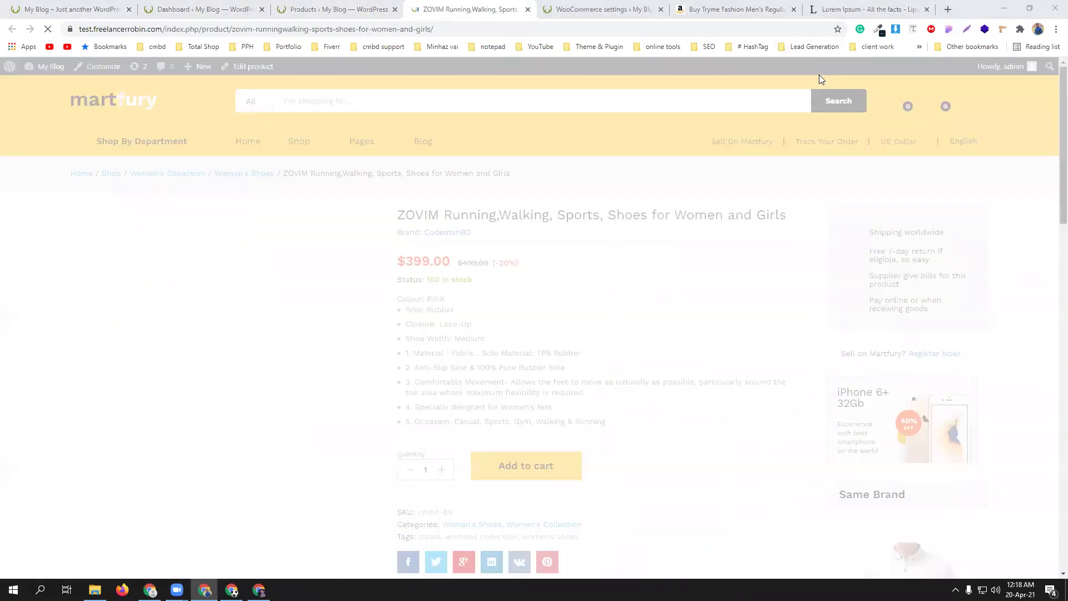
- Add the ZOVIM shoes to the cart and proceed to checkout for $399.00
{"action": "scroll", "coordinate": [636, 366], "scroll_direction": "down", "scroll_amount": 1}
{"action": "scroll", "coordinate": [637, 370], "scroll_direction": "down", "scroll_amount": 2}
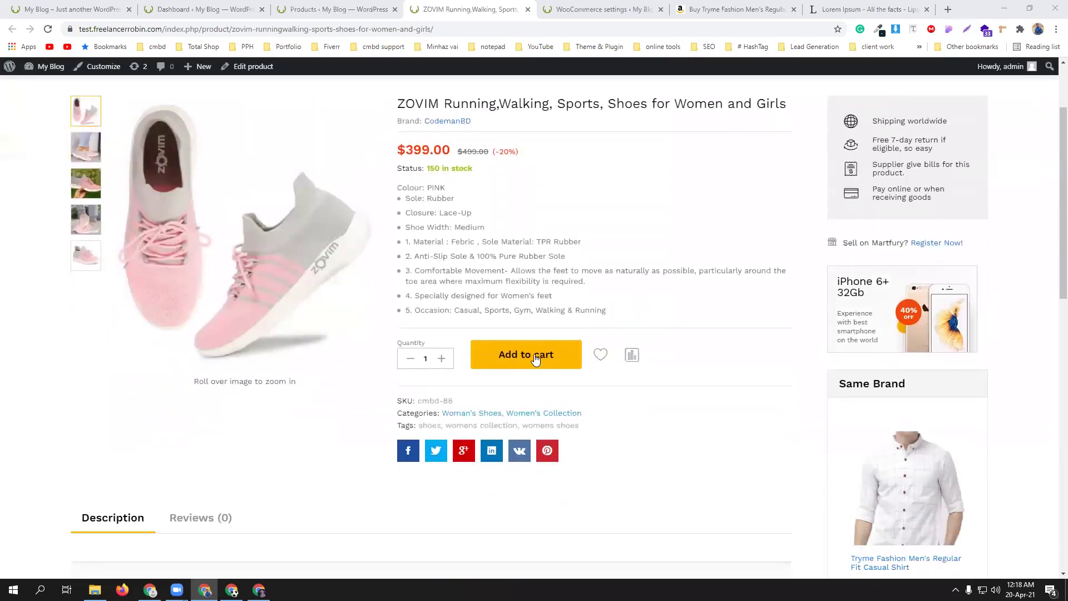
{"action": "left_click", "coordinate": [537, 359]}
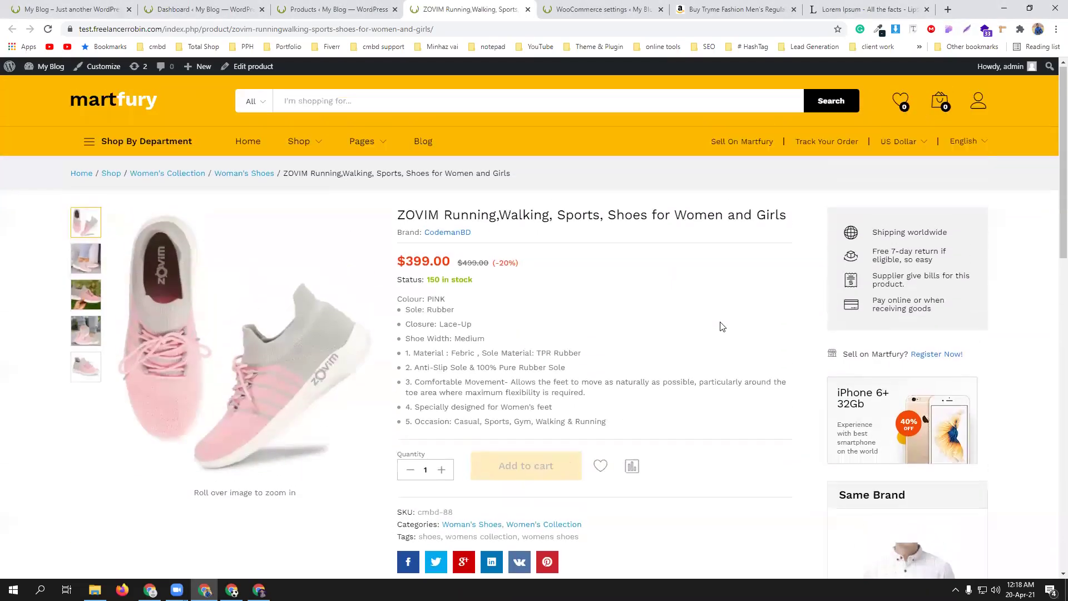
{"action": "mouse_move", "coordinate": [940, 103]}
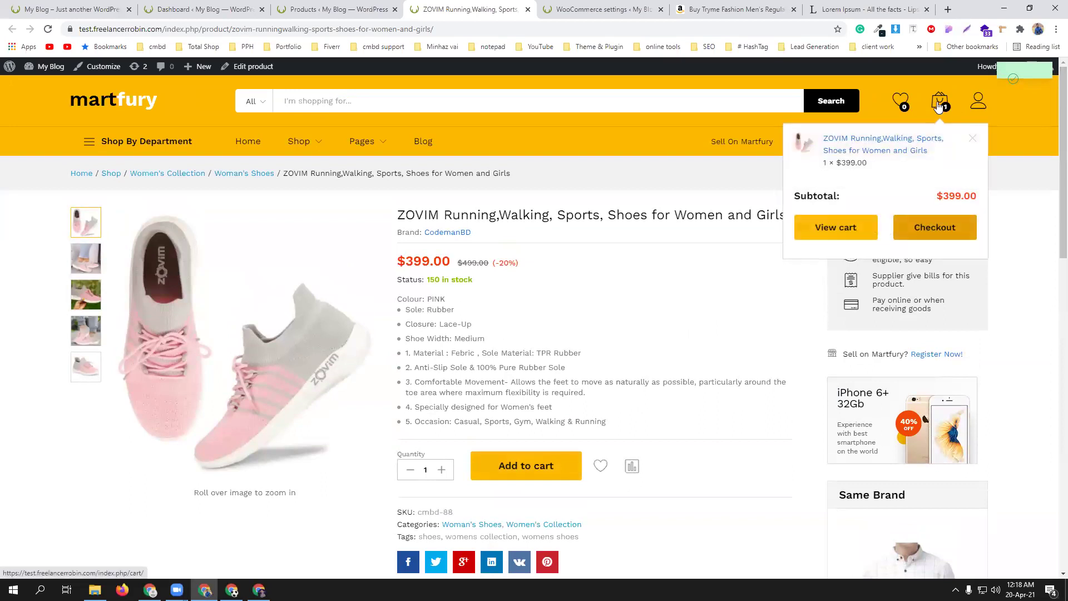
{"action": "left_click", "coordinate": [871, 226]}
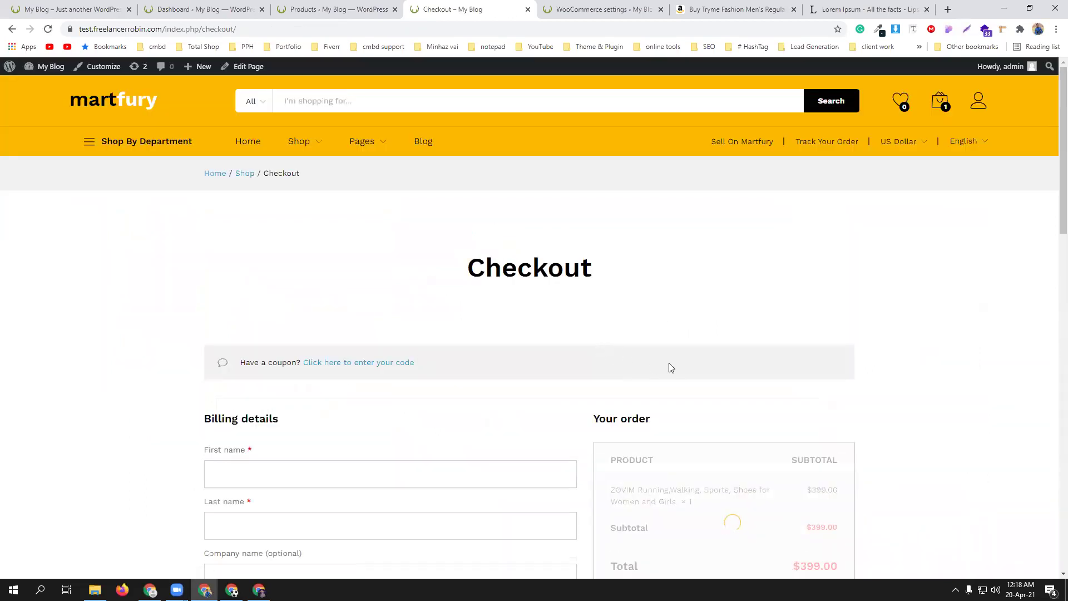
- Review the checkout's billing fields and the PayPal, bKash, Rocket and Nagad options for the $399.00 order
{"action": "scroll", "coordinate": [669, 364], "scroll_direction": "down", "scroll_amount": 2}
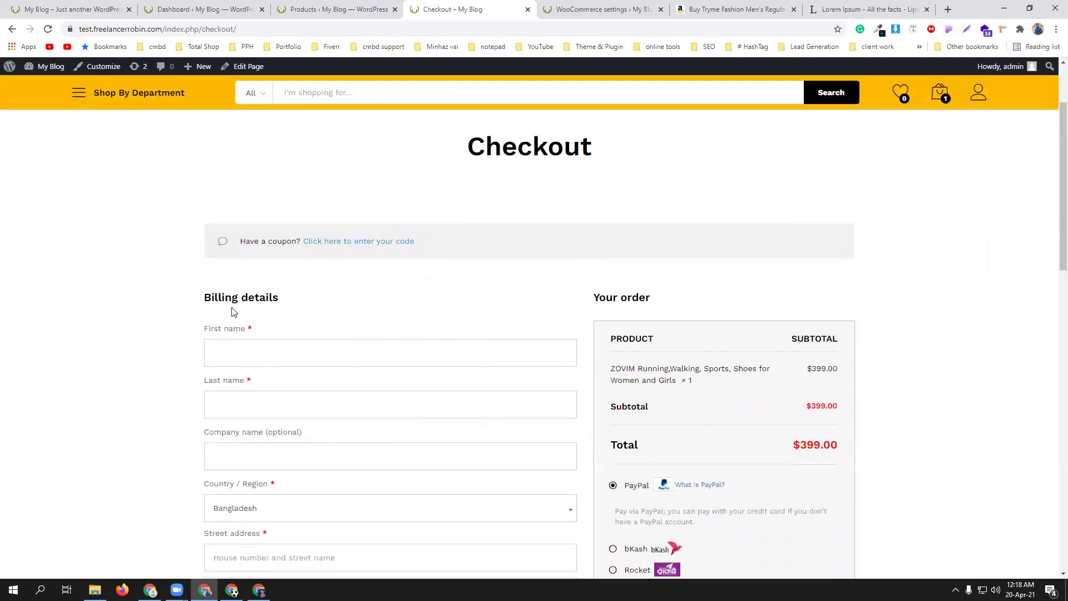
{"action": "scroll", "coordinate": [329, 349], "scroll_direction": "down", "scroll_amount": 1}
{"action": "left_click", "coordinate": [313, 292]}
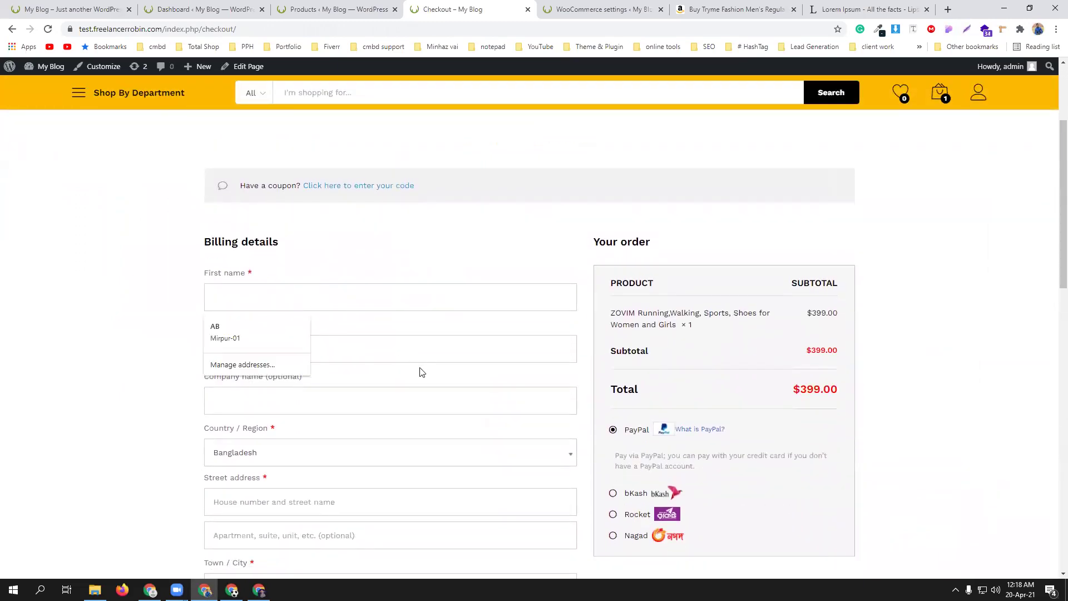
{"action": "scroll", "coordinate": [422, 372], "scroll_direction": "down", "scroll_amount": 9}
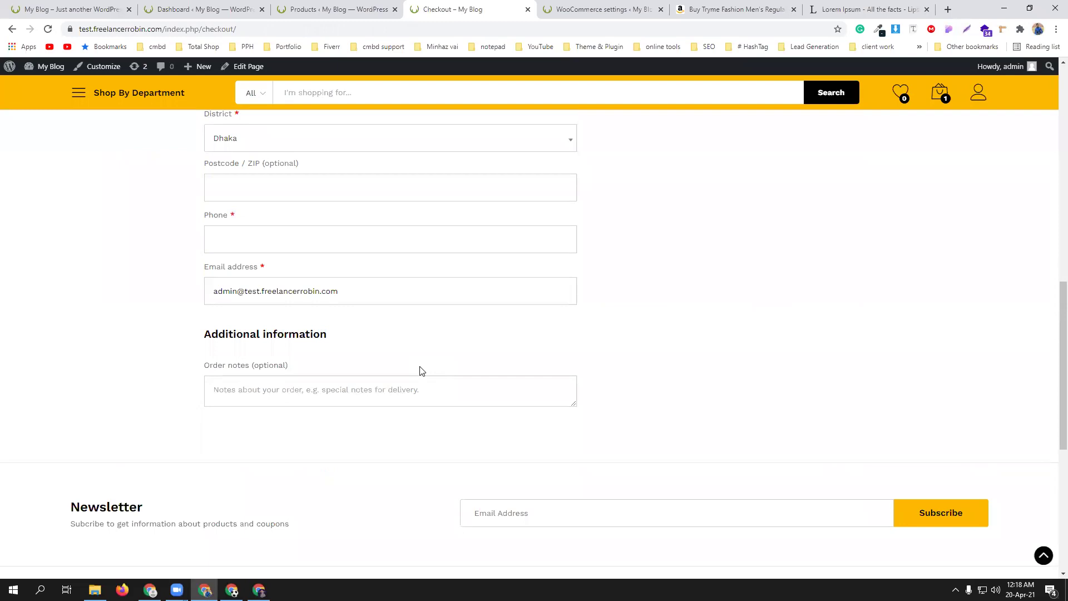
{"action": "scroll", "coordinate": [403, 350], "scroll_direction": "up", "scroll_amount": 9}
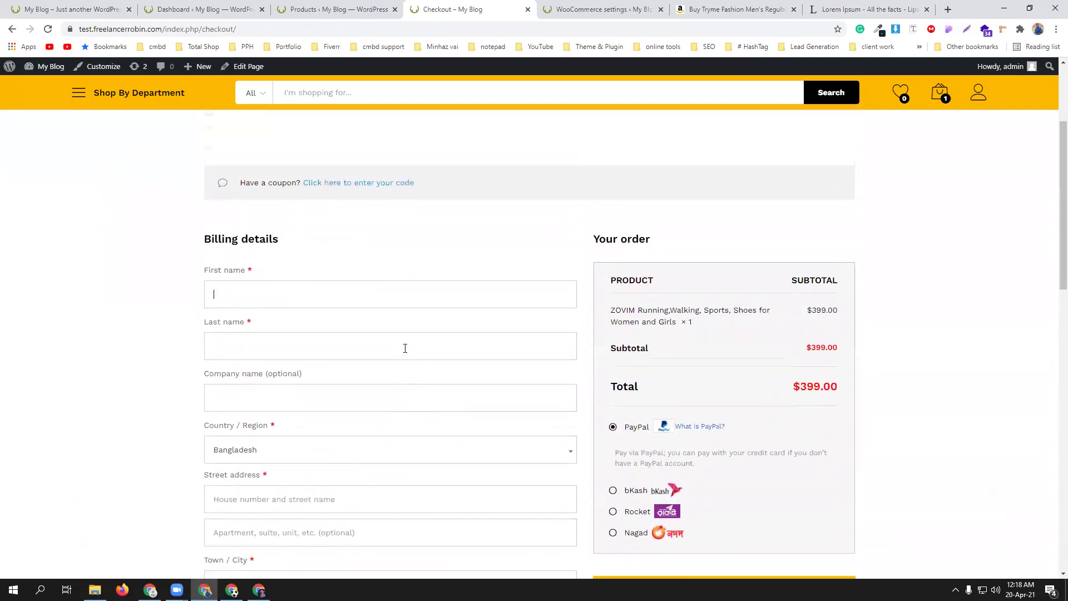
{"action": "scroll", "coordinate": [749, 369], "scroll_direction": "down", "scroll_amount": 3}
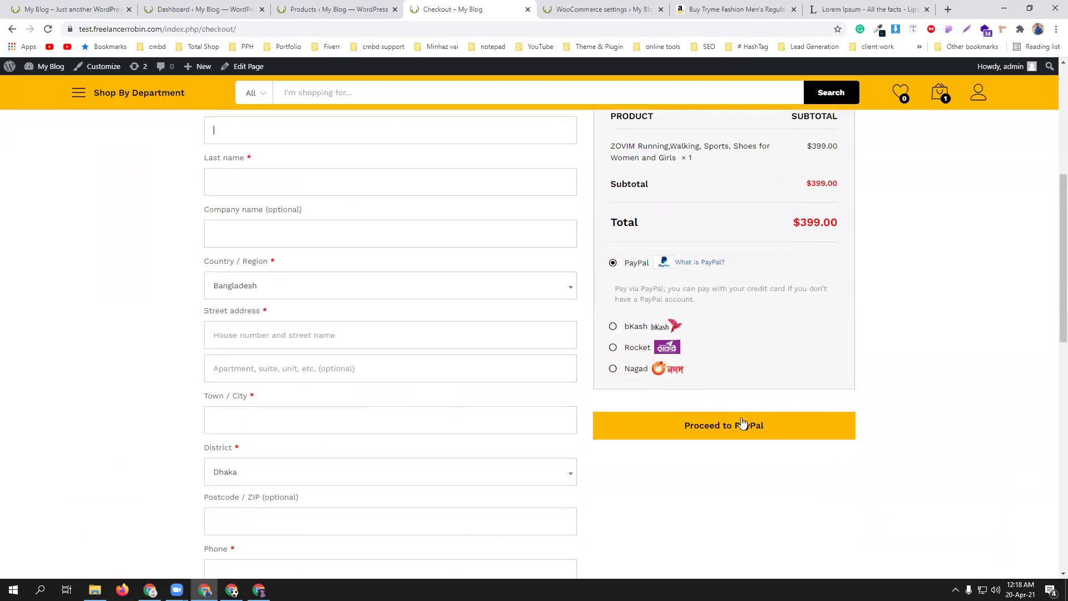
- Choose bKash as the payment method and fill in the customer's bKash number and transaction ID
{"action": "left_click", "coordinate": [634, 326]}
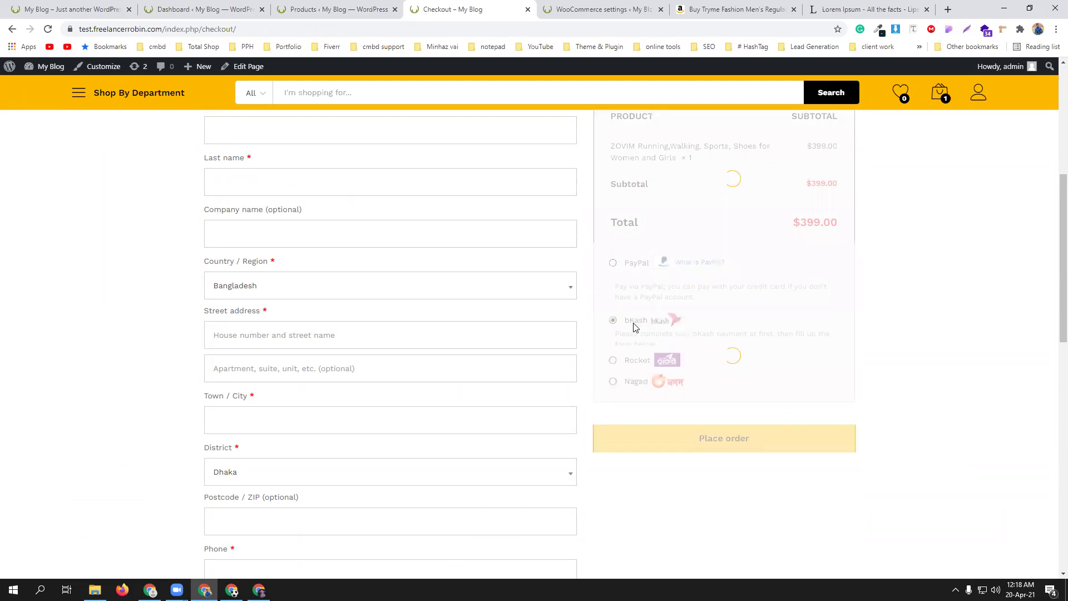
{"action": "left_click", "coordinate": [754, 378]}
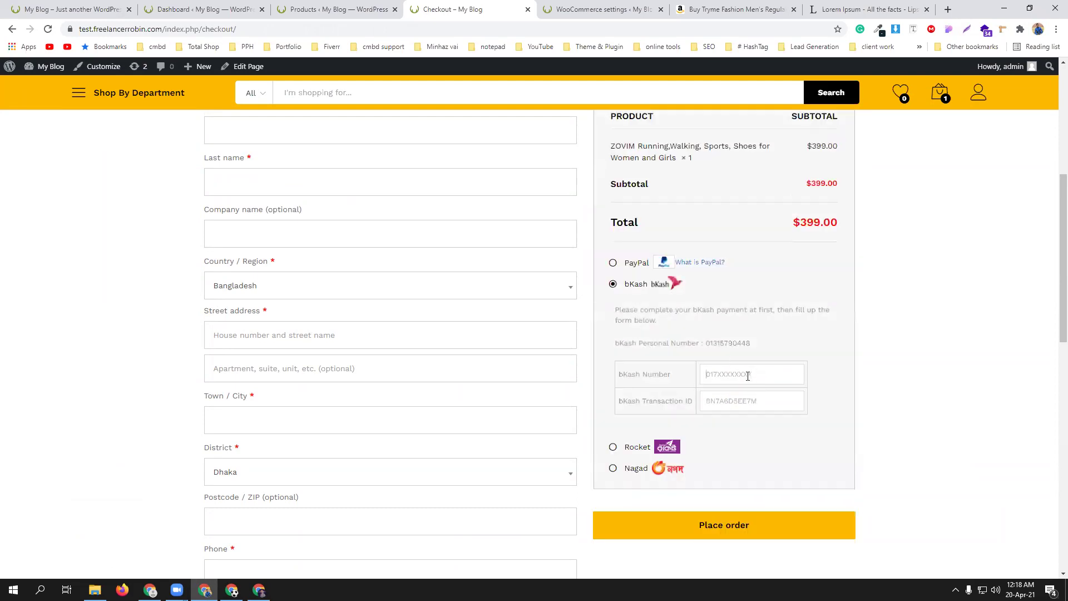
{"action": "left_click", "coordinate": [748, 398]}
{"action": "left_click", "coordinate": [747, 401]}
{"action": "left_click", "coordinate": [743, 427]}
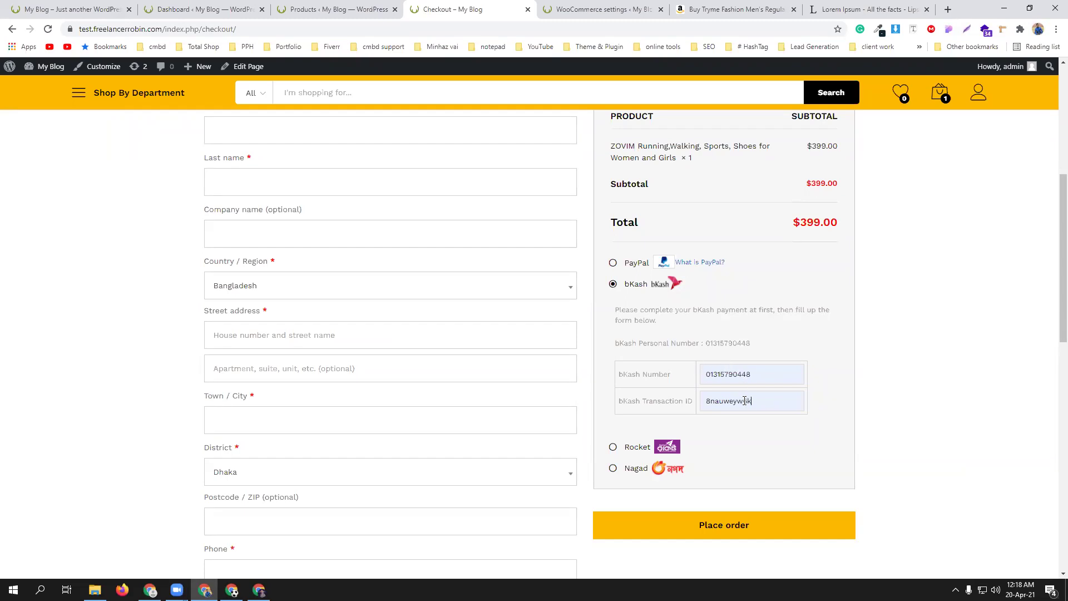
- Review the filled checkout page, then go back to the bKash payment settings tab
{"action": "scroll", "coordinate": [740, 408], "scroll_direction": "down", "scroll_amount": 4}
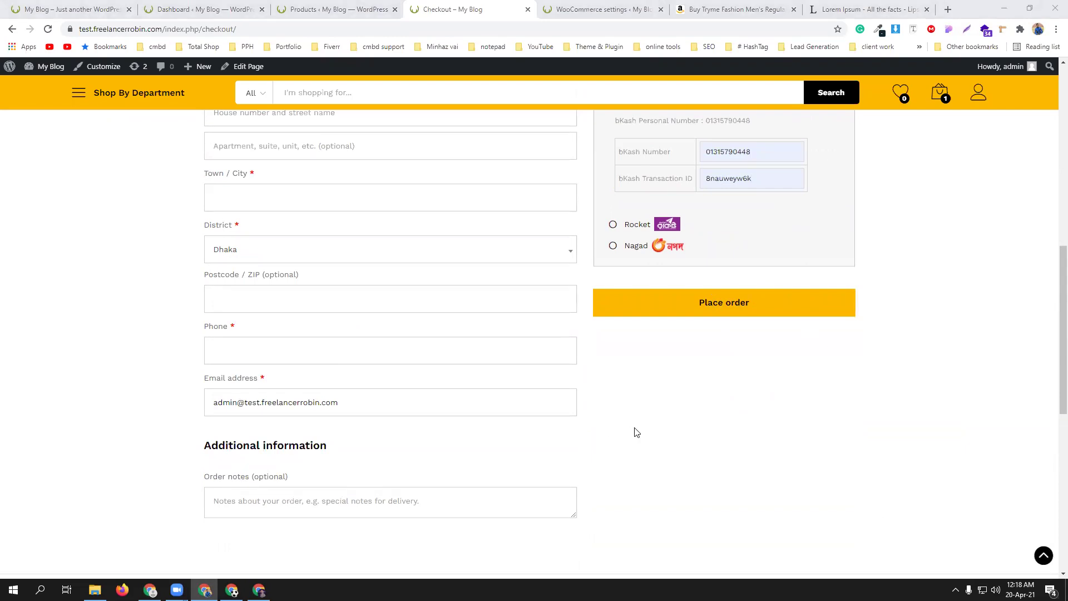
{"action": "scroll", "coordinate": [636, 432], "scroll_direction": "up", "scroll_amount": 1}
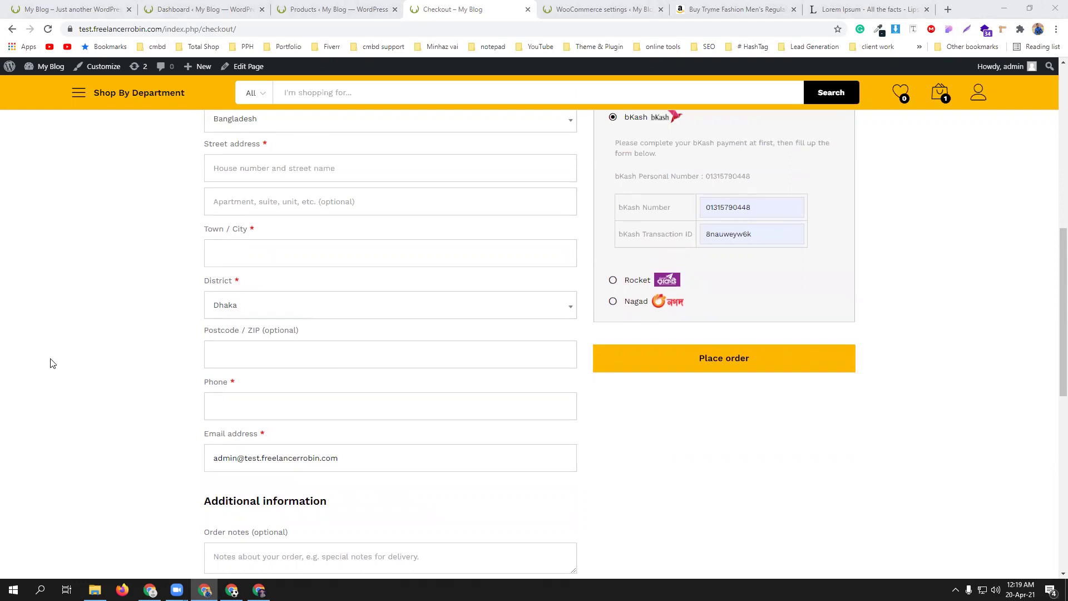
{"action": "scroll", "coordinate": [52, 363], "scroll_direction": "up", "scroll_amount": 1}
{"action": "scroll", "coordinate": [52, 364], "scroll_direction": "up", "scroll_amount": 2}
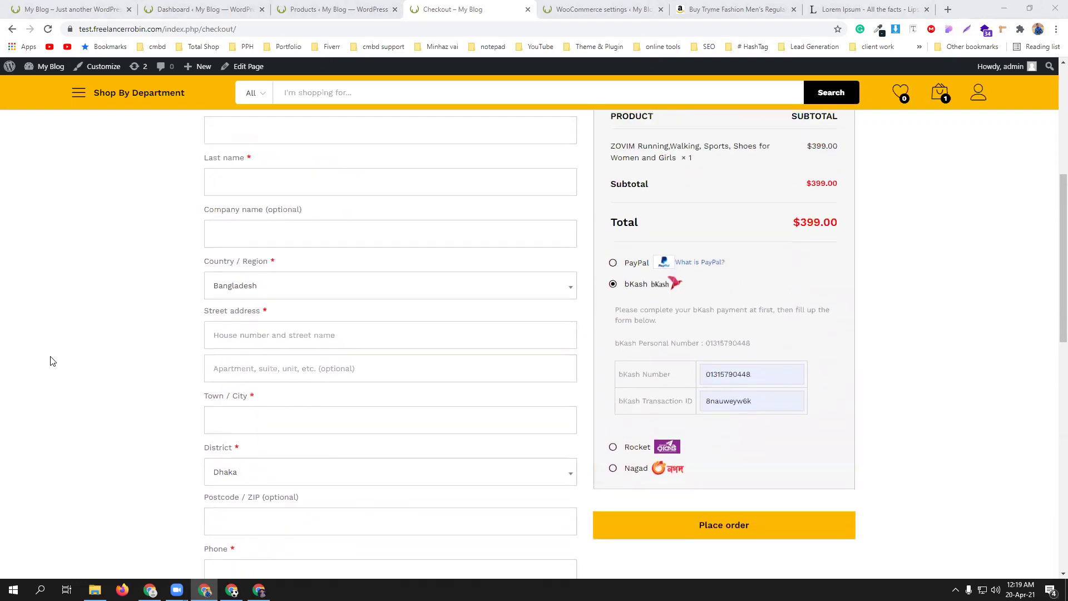
{"action": "scroll", "coordinate": [51, 361], "scroll_direction": "up", "scroll_amount": 1}
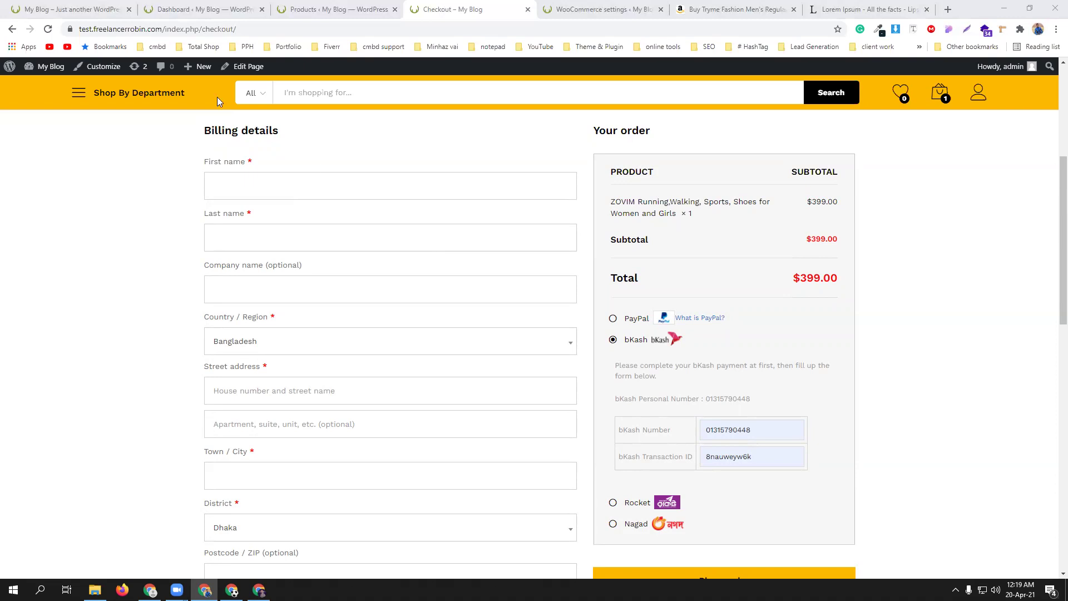
{"action": "left_click", "coordinate": [159, 8]}
- Return to WooCommerce settings and view the Shipping zones page, which has no zones yet
{"action": "left_click", "coordinate": [591, 7]}
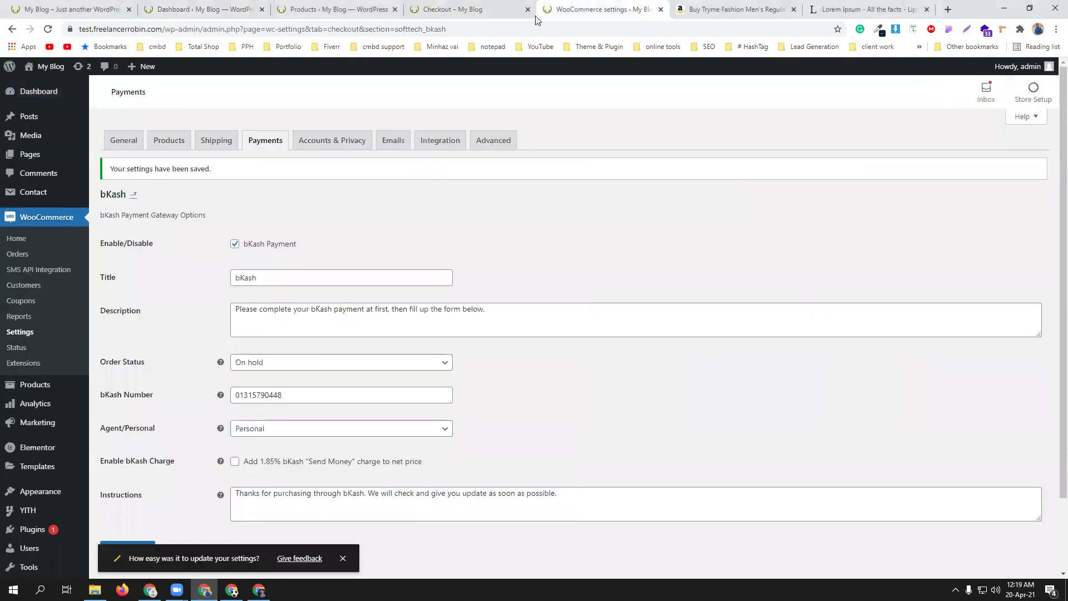
{"action": "left_click", "coordinate": [224, 143]}
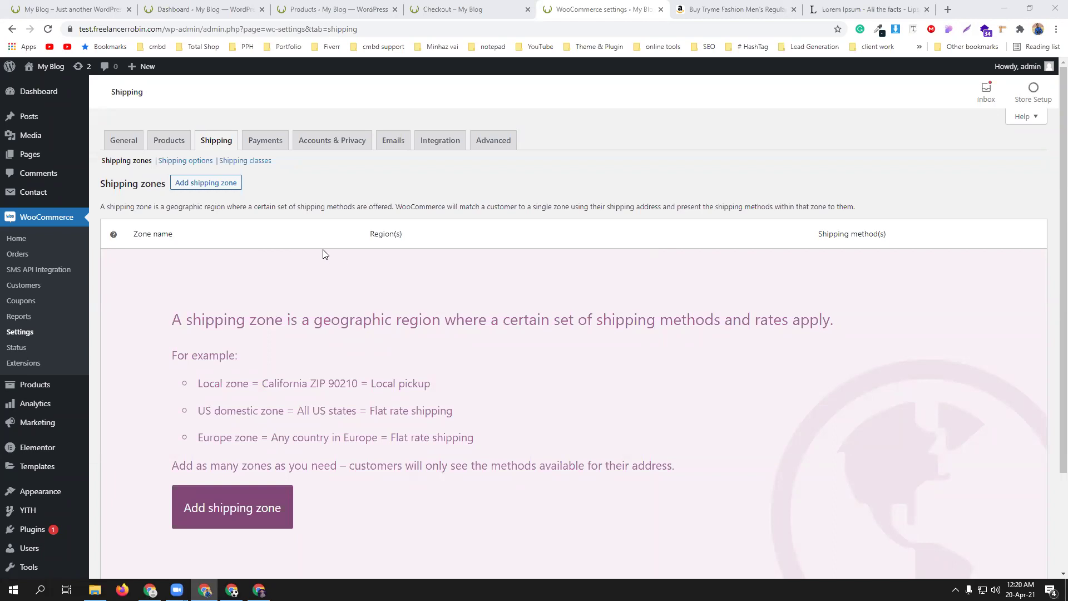
{"action": "scroll", "coordinate": [324, 254], "scroll_direction": "down", "scroll_amount": 2}
{"action": "scroll", "coordinate": [300, 262], "scroll_direction": "up", "scroll_amount": 2}
- Start a new shipping zone from the Shipping zones page
{"action": "left_click", "coordinate": [217, 184]}
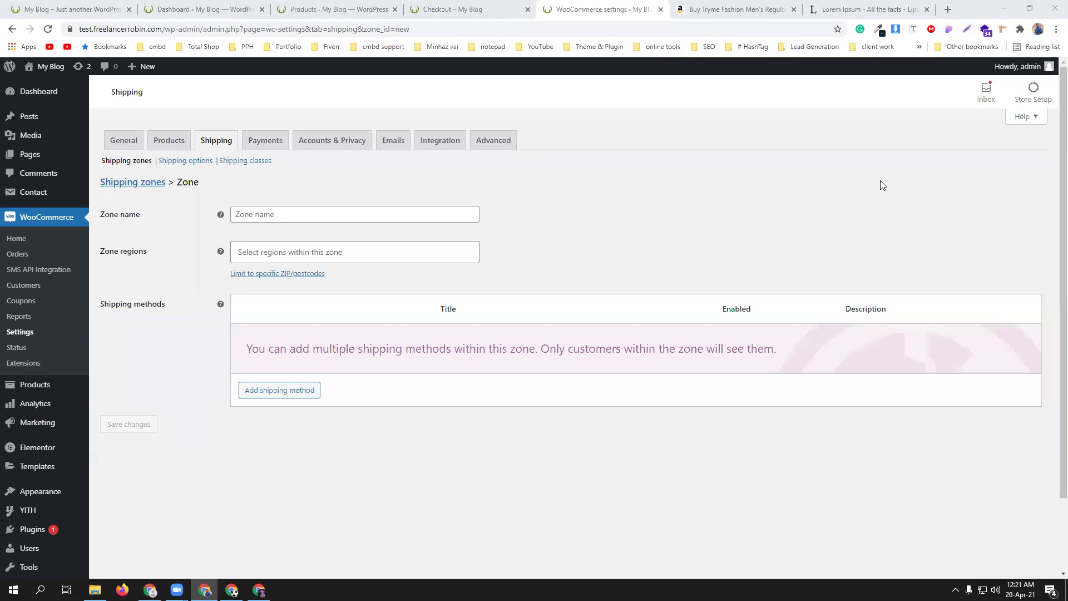
- Name the zone 'Inside Dhaka' and add Dhaka, Bangladesh as a region
{"action": "left_click", "coordinate": [272, 213]}
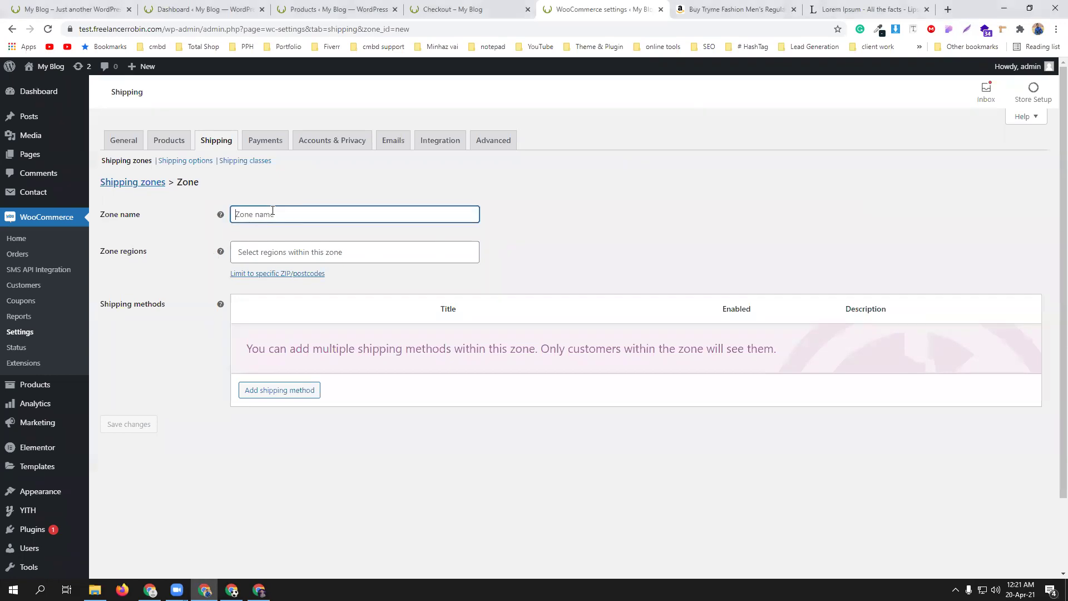
{"action": "type", "text": "Ins"}
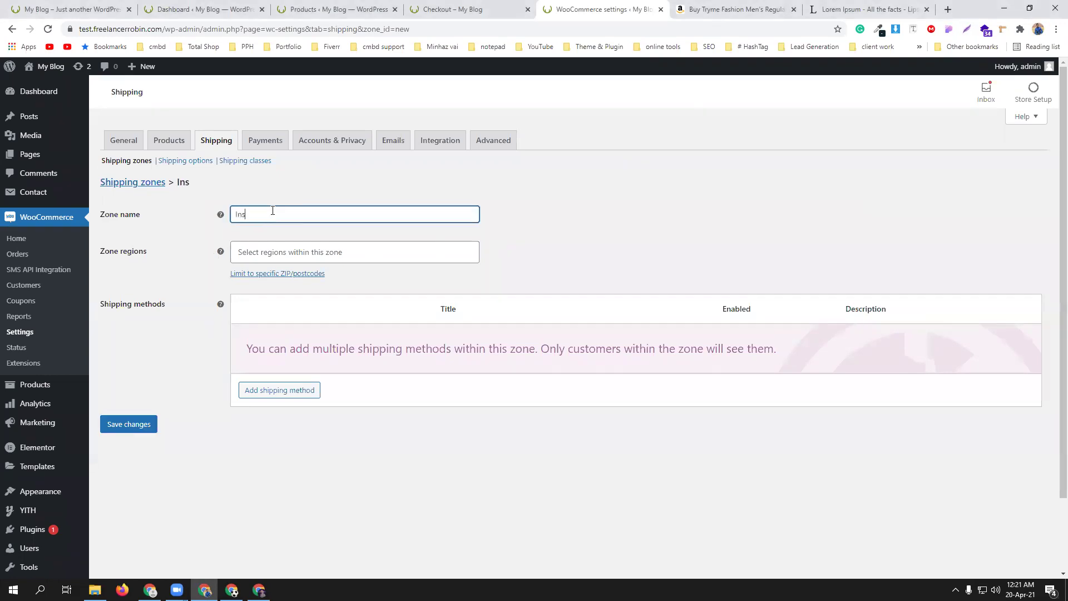
{"action": "type", "text": "u"}
{"action": "key", "text": "BackSpace"}
{"action": "type", "text": "ide Dhaka"}
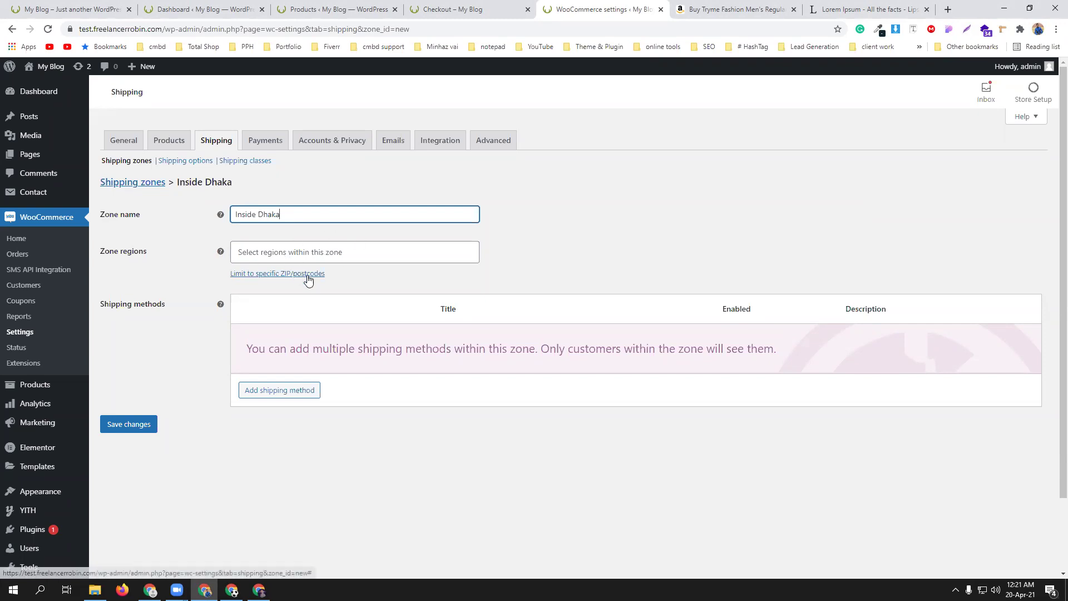
{"action": "left_click", "coordinate": [320, 248]}
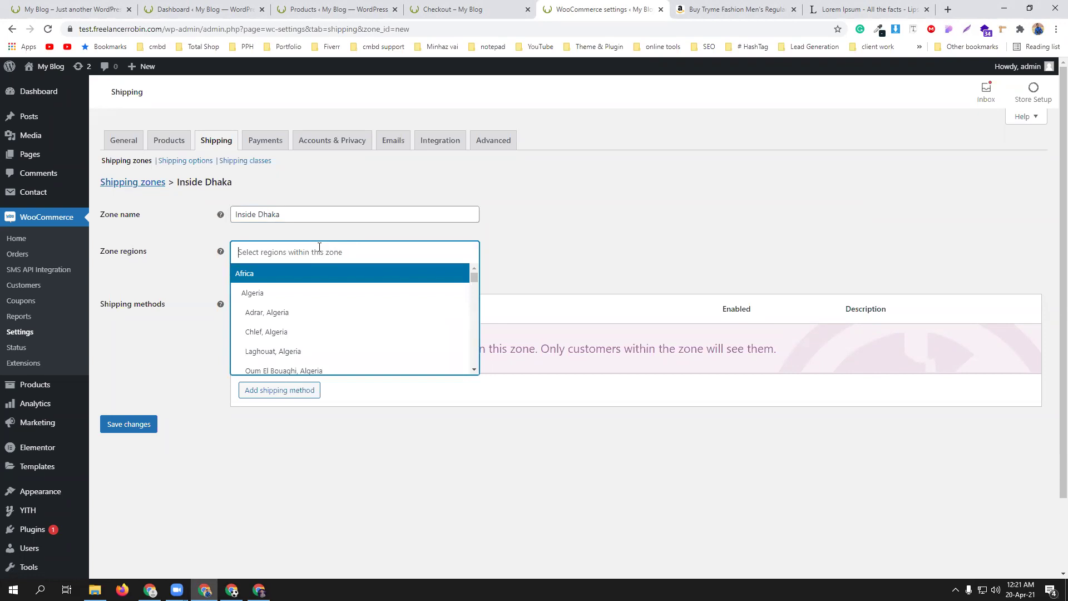
{"action": "left_click", "coordinate": [320, 247]}
{"action": "type", "text": "dhaka"}
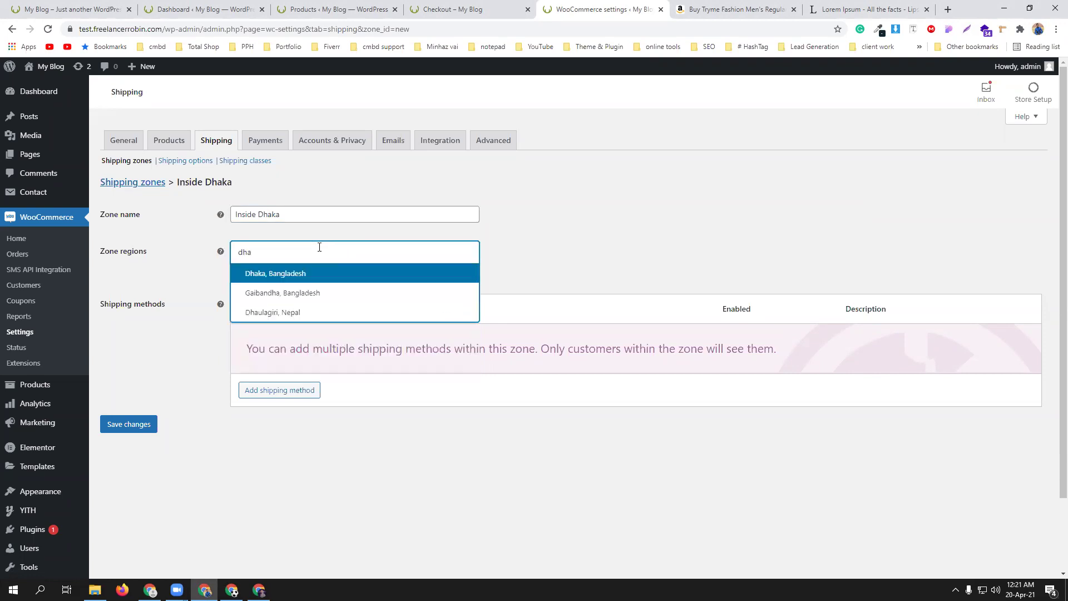
{"action": "left_click", "coordinate": [322, 282]}
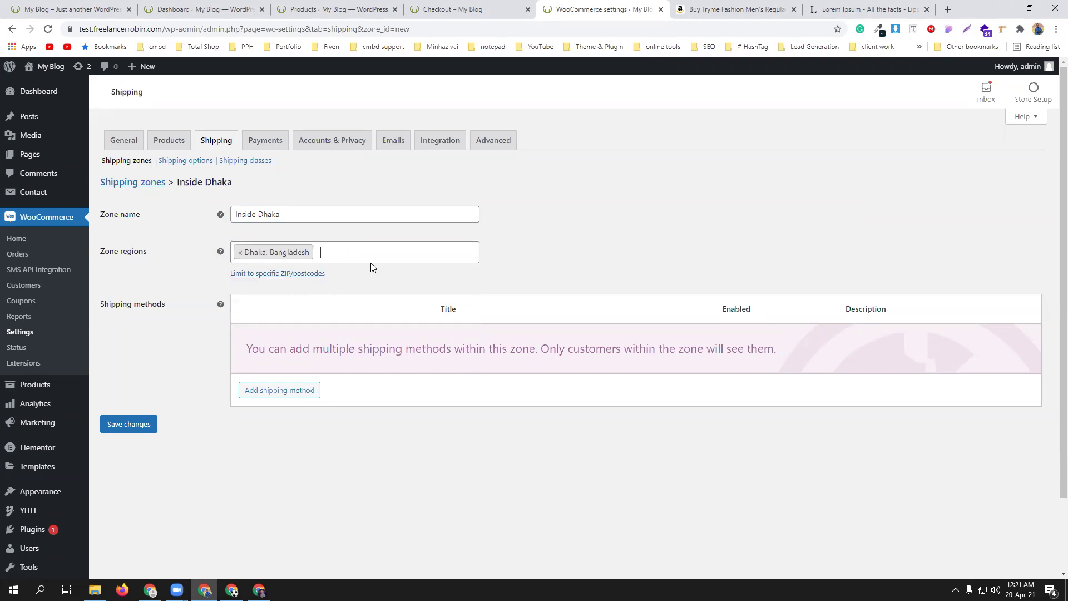
- Add Gazipur, Bangladesh and a 1216 postcode, then clear the postcode again
{"action": "type", "text": "ga"}
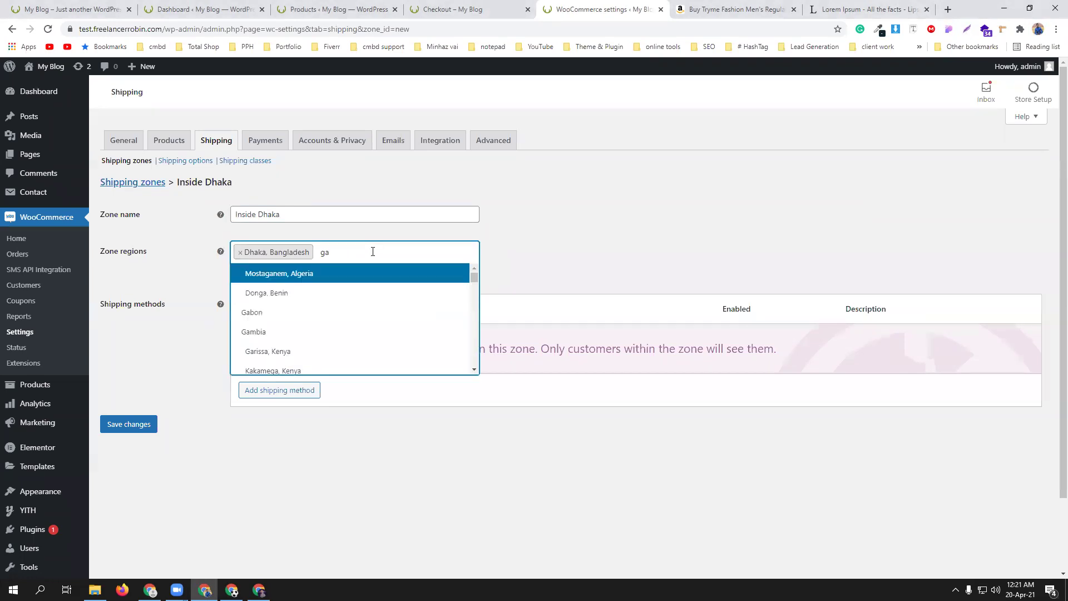
{"action": "type", "text": "z"}
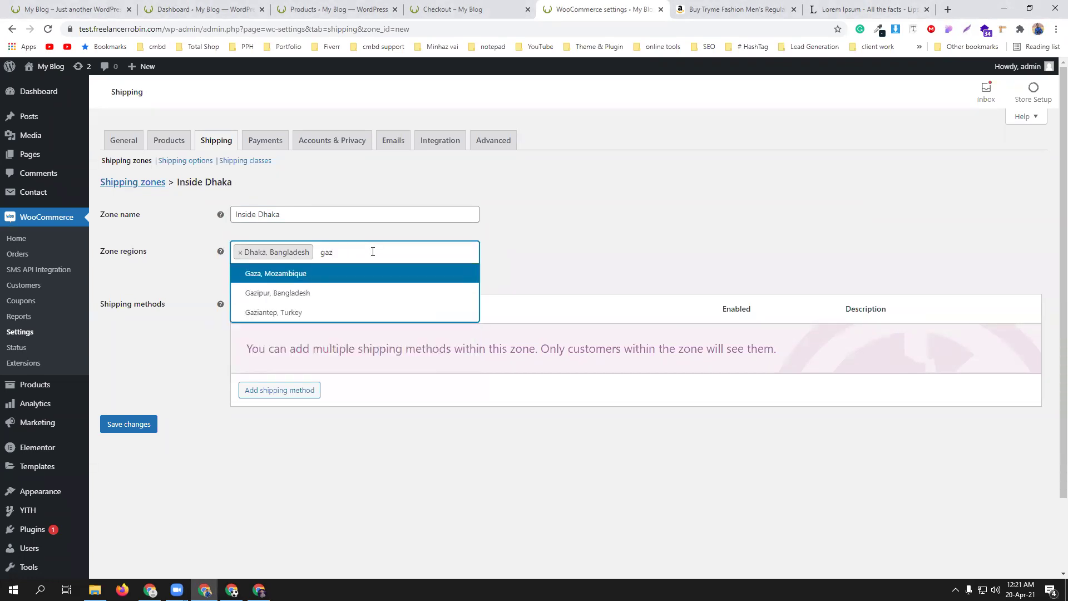
{"action": "left_click", "coordinate": [362, 293]}
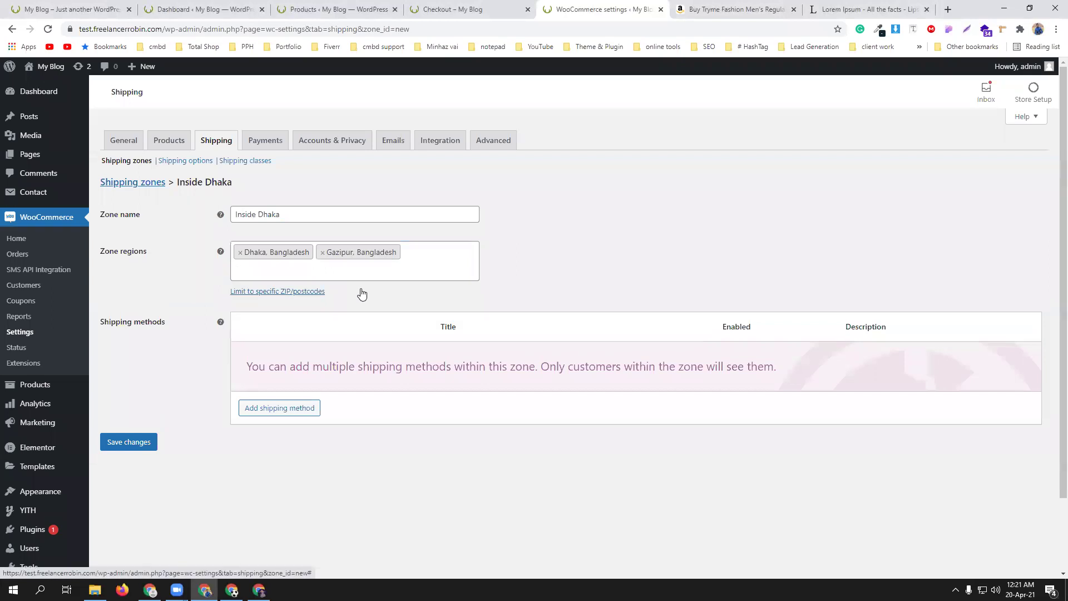
{"action": "left_click", "coordinate": [279, 292]}
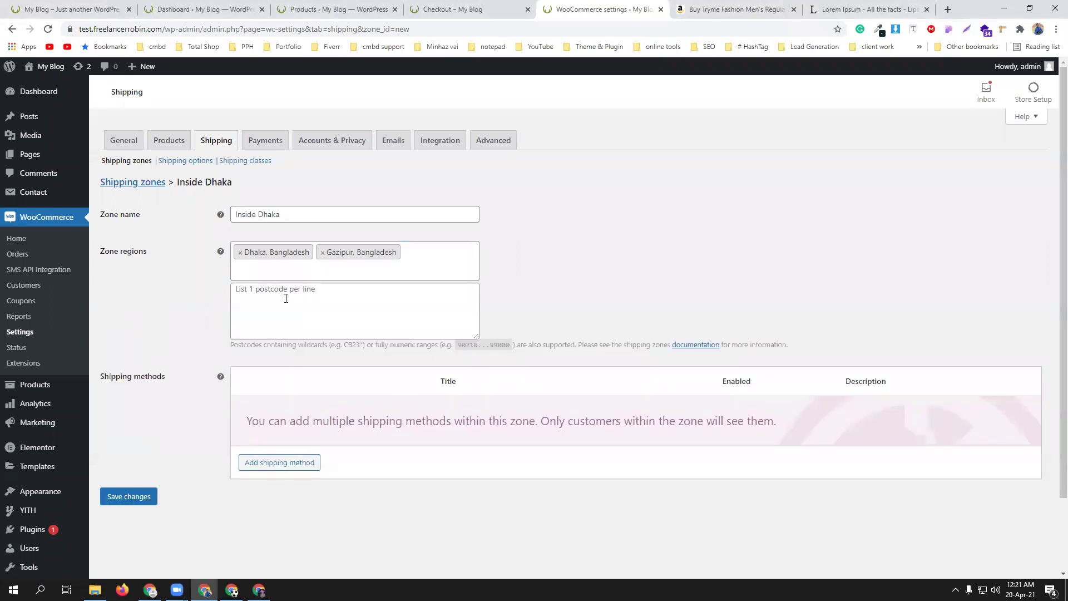
{"action": "left_click", "coordinate": [265, 298]}
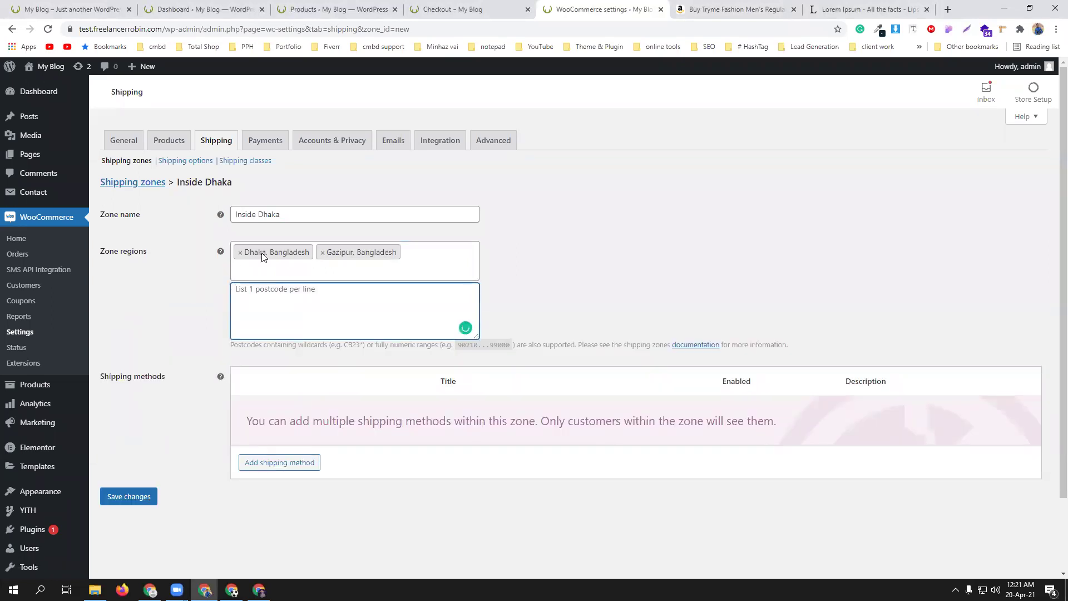
{"action": "type", "text": "1216"}
{"action": "left_click_drag", "start_coordinate": [285, 299], "coordinate": [195, 292]}
{"action": "key", "text": "BackSpace"}
{"action": "left_click", "coordinate": [173, 305]}
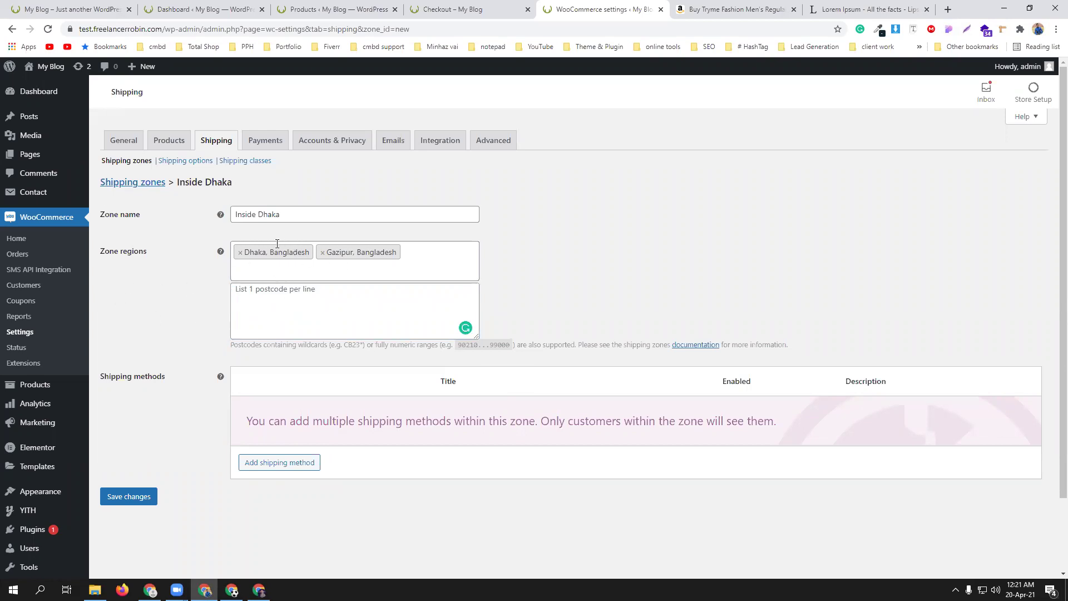
- Remove both regions and re-add Dhaka, Bangladesh as the zone's only region
{"action": "left_click", "coordinate": [321, 253]}
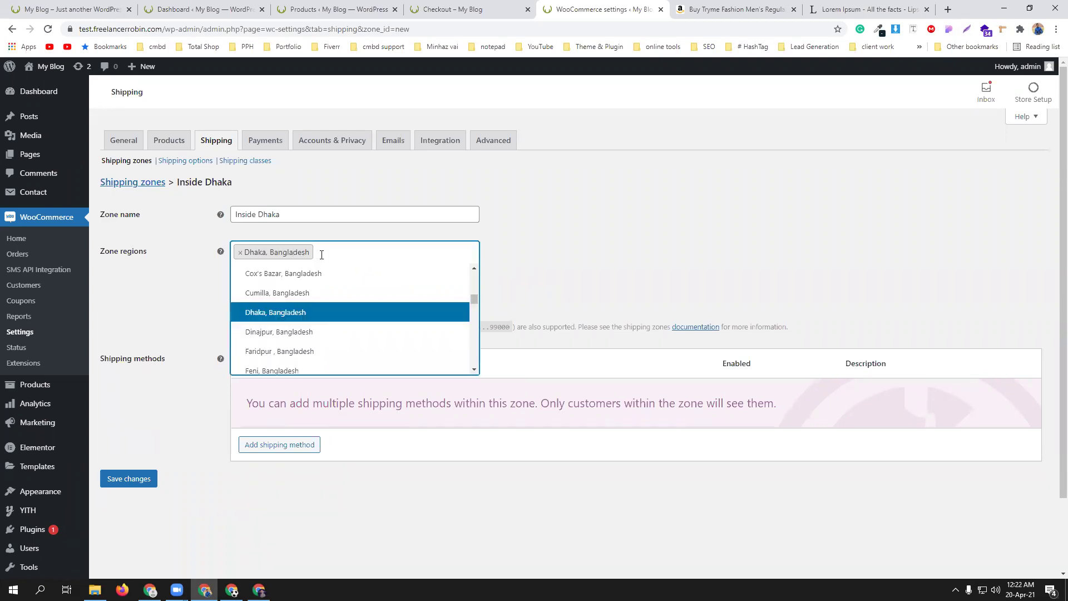
{"action": "left_click", "coordinate": [269, 312]}
{"action": "left_click", "coordinate": [275, 256]}
{"action": "type", "text": "dha"}
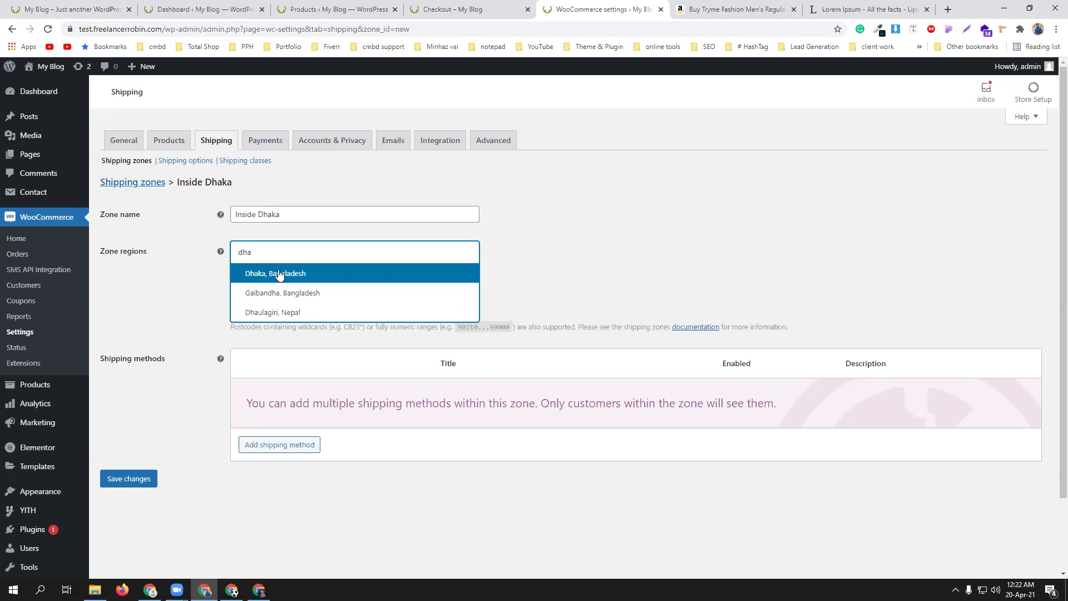
{"action": "left_click", "coordinate": [279, 274]}
{"action": "scroll", "coordinate": [350, 394], "scroll_direction": "down", "scroll_amount": 1}
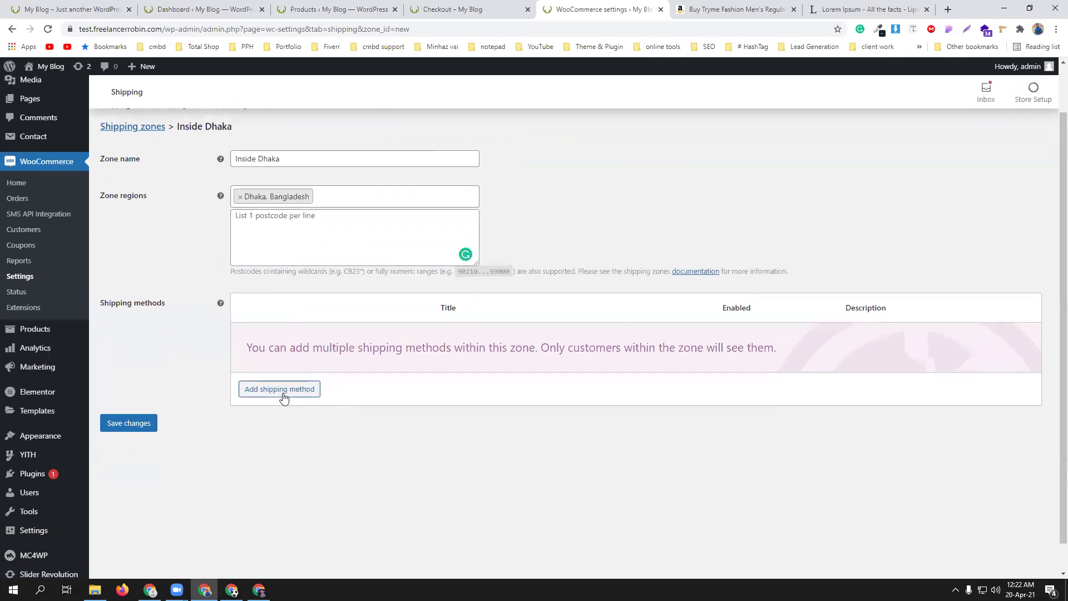
- Add a Flat rate shipping method to the Inside Dhaka zone
{"action": "left_click", "coordinate": [283, 392]}
{"action": "left_click", "coordinate": [438, 322]}
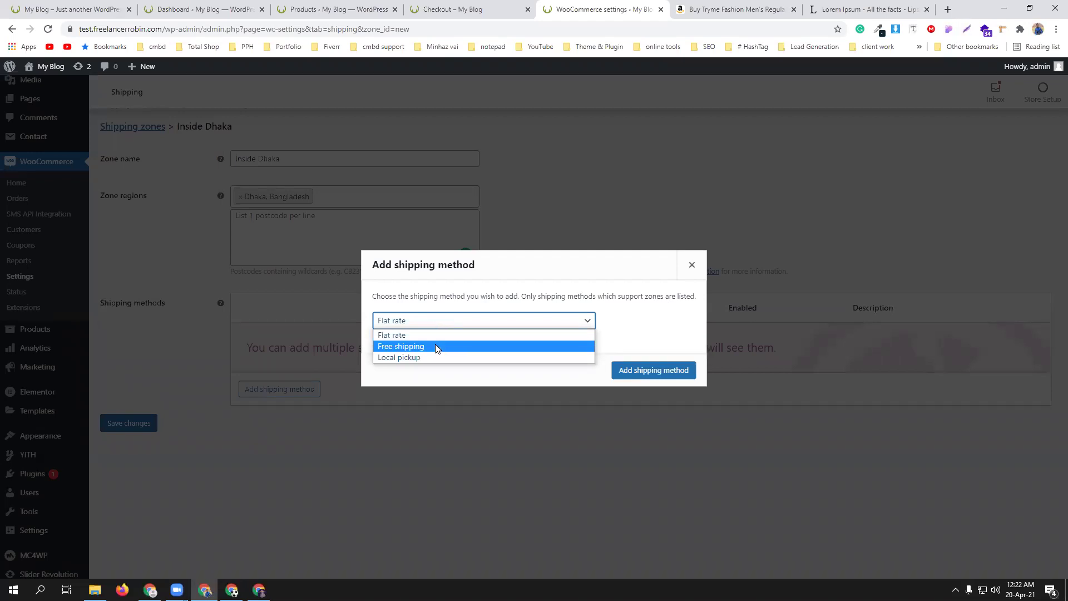
{"action": "left_click", "coordinate": [432, 332]}
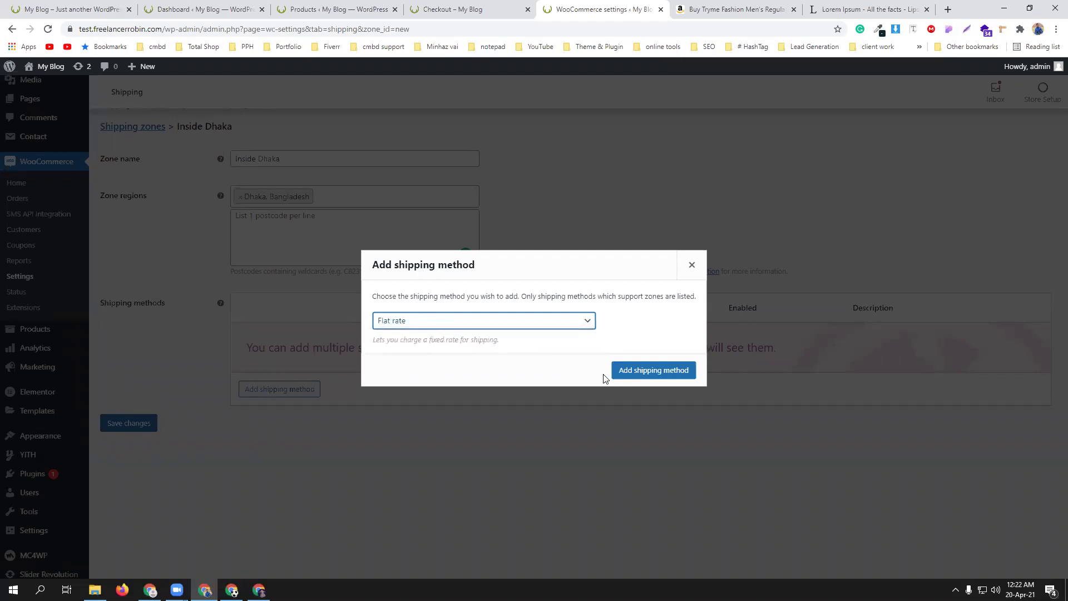
{"action": "left_click", "coordinate": [642, 373]}
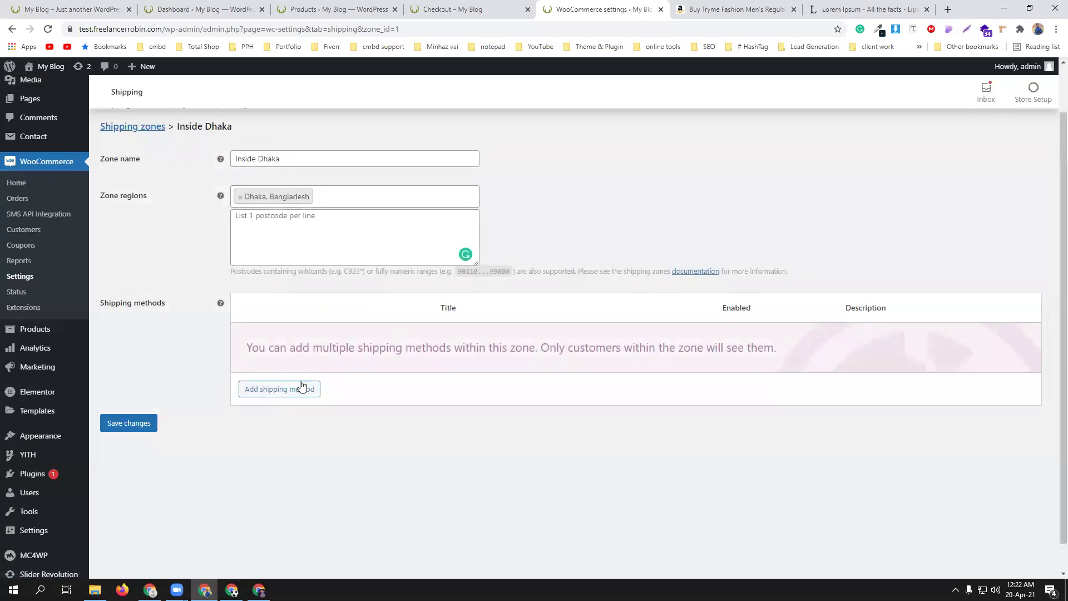
- Make the Flat rate non-taxable with a cost of 60 and save it
{"action": "left_click", "coordinate": [268, 352]}
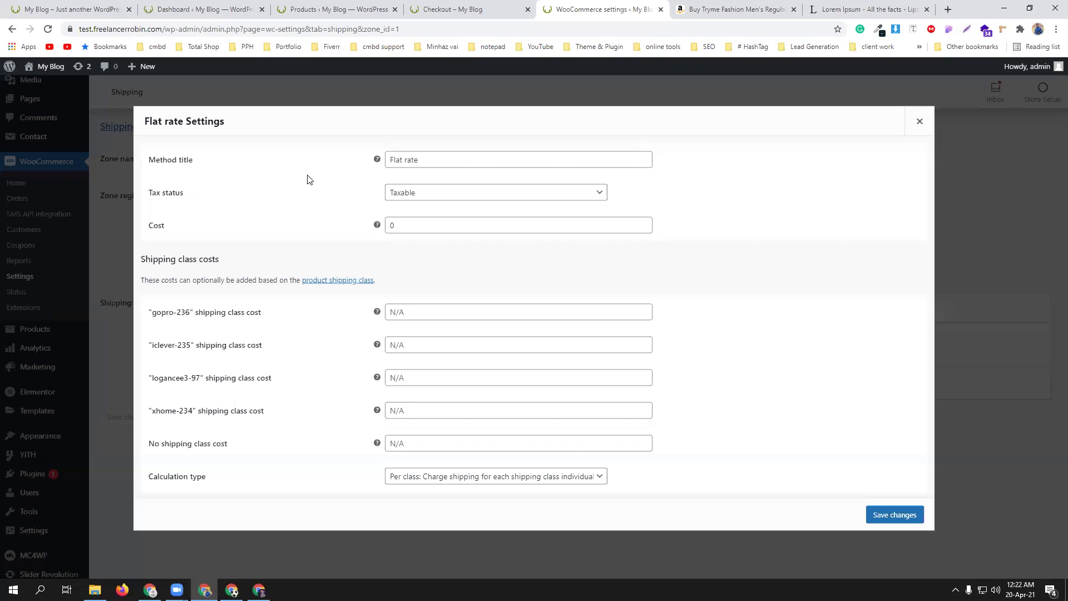
{"action": "left_click", "coordinate": [441, 196]}
{"action": "left_click", "coordinate": [442, 217]}
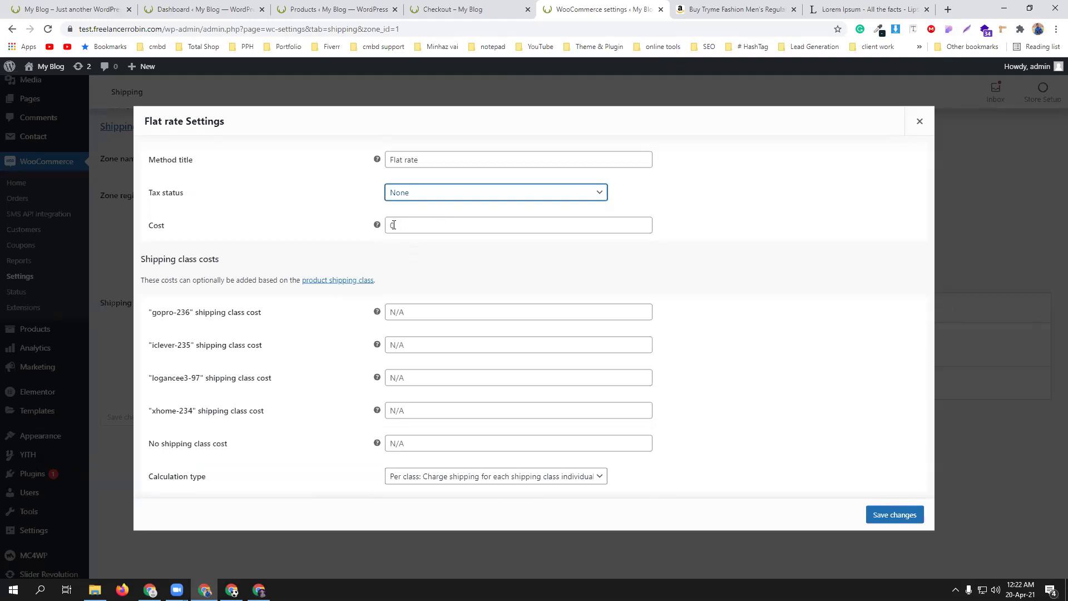
{"action": "left_click", "coordinate": [392, 226]}
{"action": "double_click", "coordinate": [391, 226]}
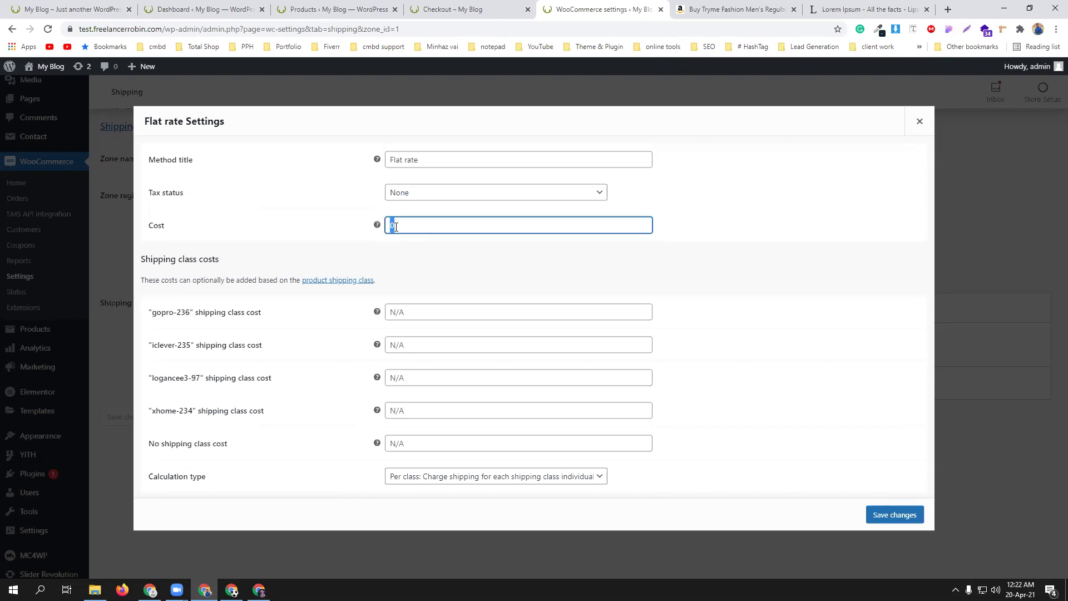
{"action": "type", "text": "50"}
{"action": "left_click", "coordinate": [329, 230]}
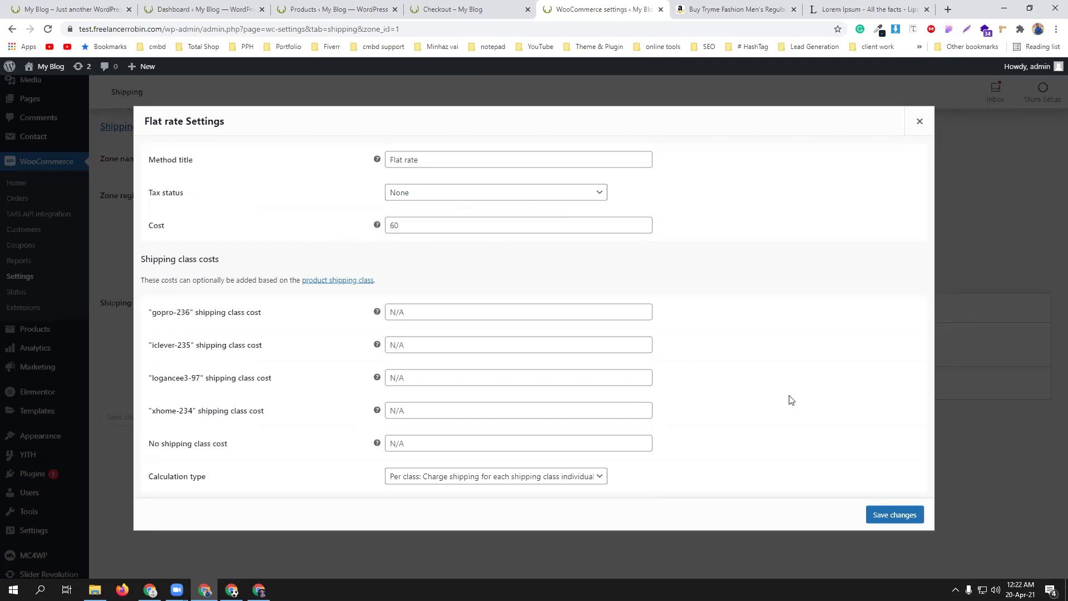
{"action": "left_click", "coordinate": [902, 524]}
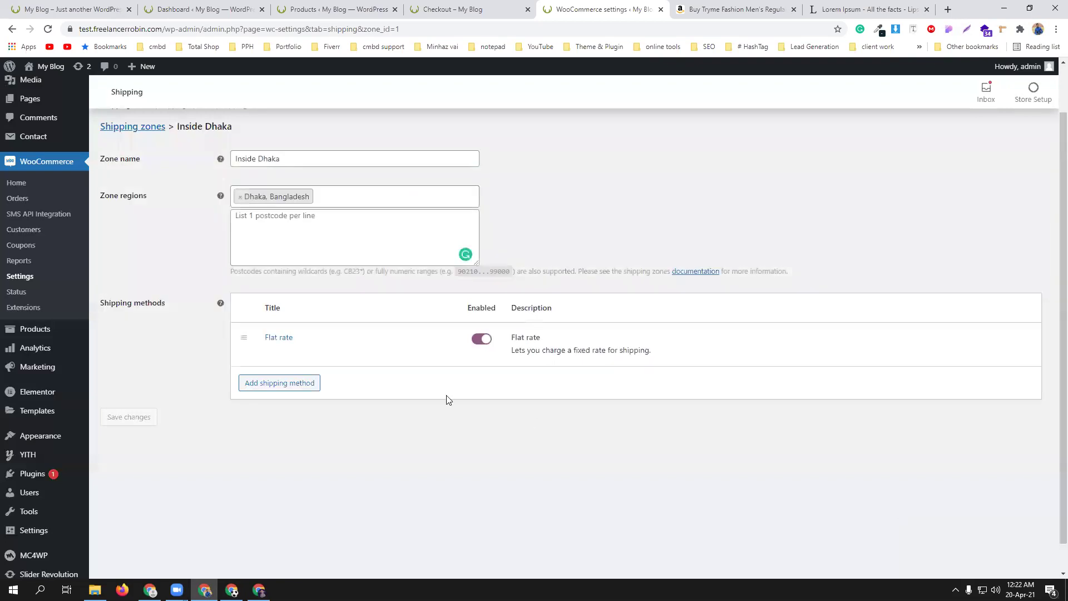
- Leave the zone page for the Shipping zones list and start another new zone
{"action": "scroll", "coordinate": [334, 334], "scroll_direction": "up", "scroll_amount": 1}
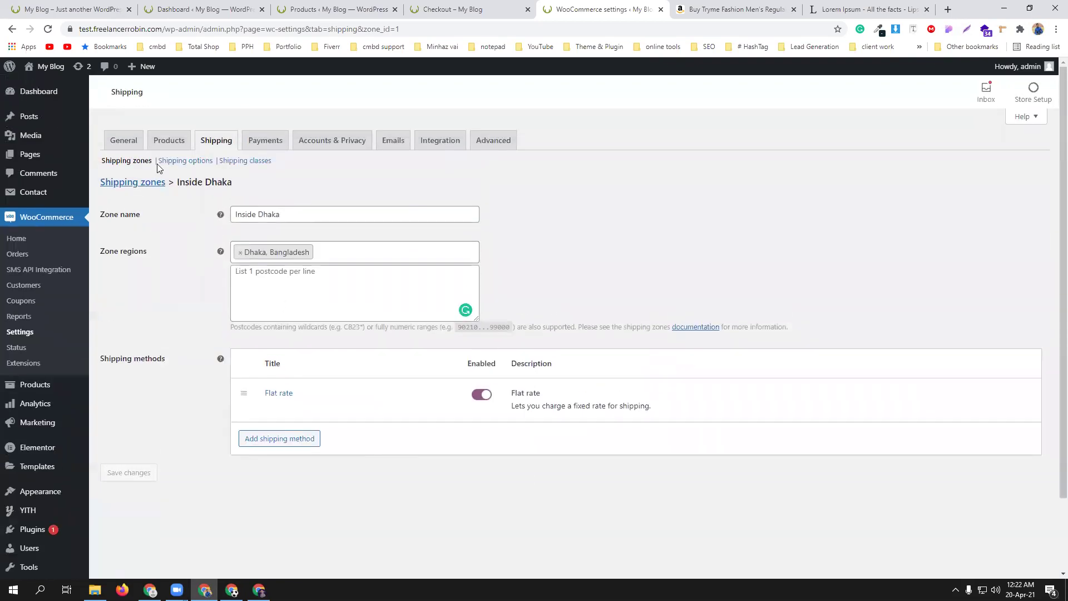
{"action": "left_click", "coordinate": [134, 182]}
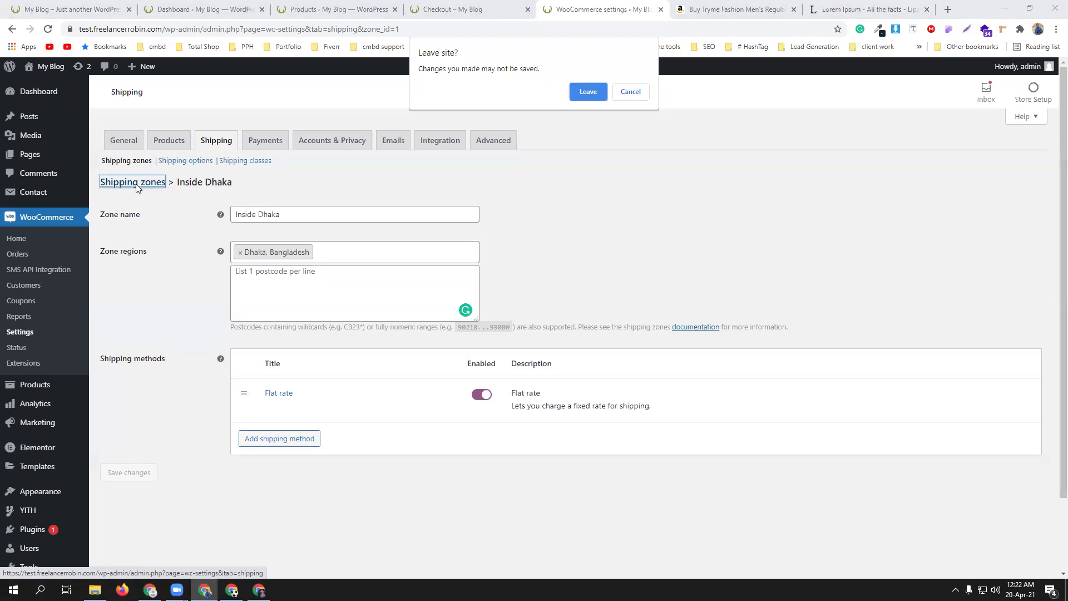
{"action": "left_click", "coordinate": [582, 91]}
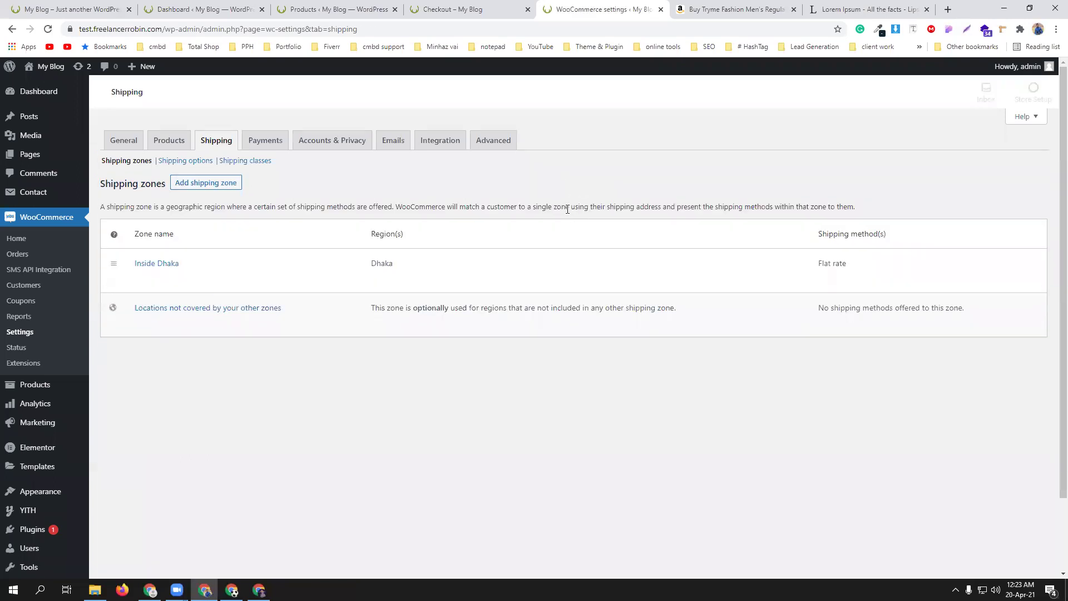
{"action": "left_click", "coordinate": [198, 189]}
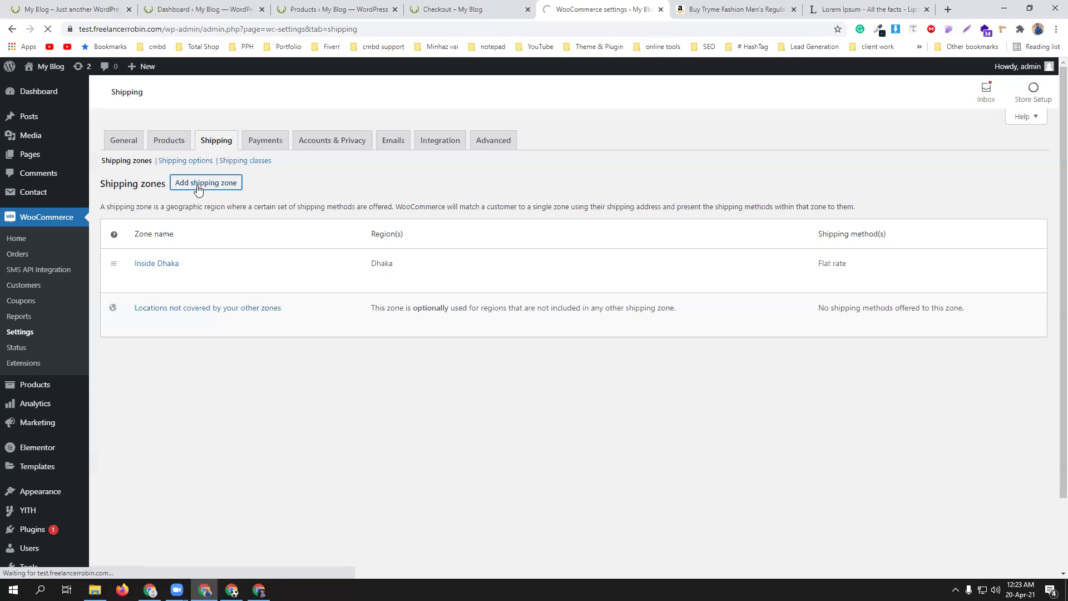
- Name the new zone 'Outside Dhaka'
{"action": "left_click", "coordinate": [242, 216]}
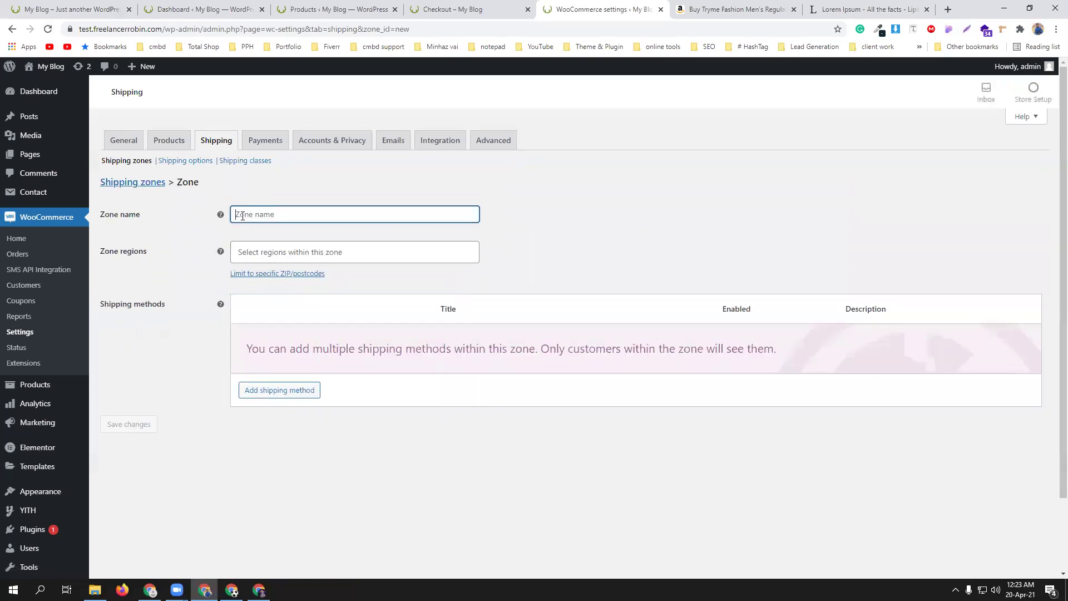
{"action": "type", "text": "ou"}
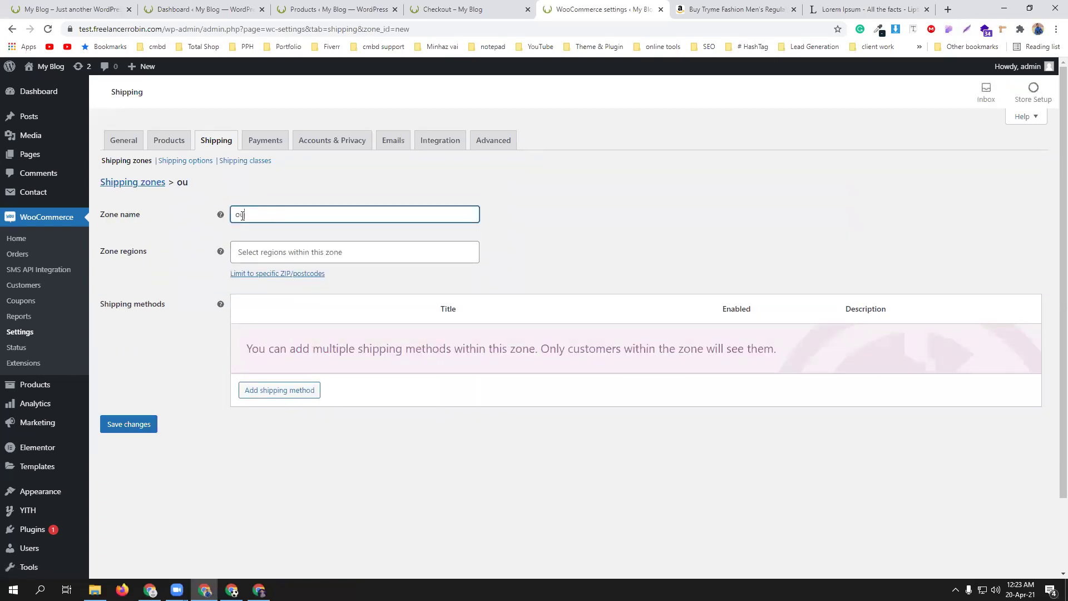
{"action": "type", "text": "tside Dhaka"}
{"action": "left_click_drag", "start_coordinate": [237, 214], "coordinate": [242, 213]}
{"action": "type", "text": "O"}
- Add Barishal, Khulna, Cox's Bazar and Noakhali as regions and give the zone a Flat rate method
{"action": "left_click", "coordinate": [262, 249]}
{"action": "type", "text": "ba"}
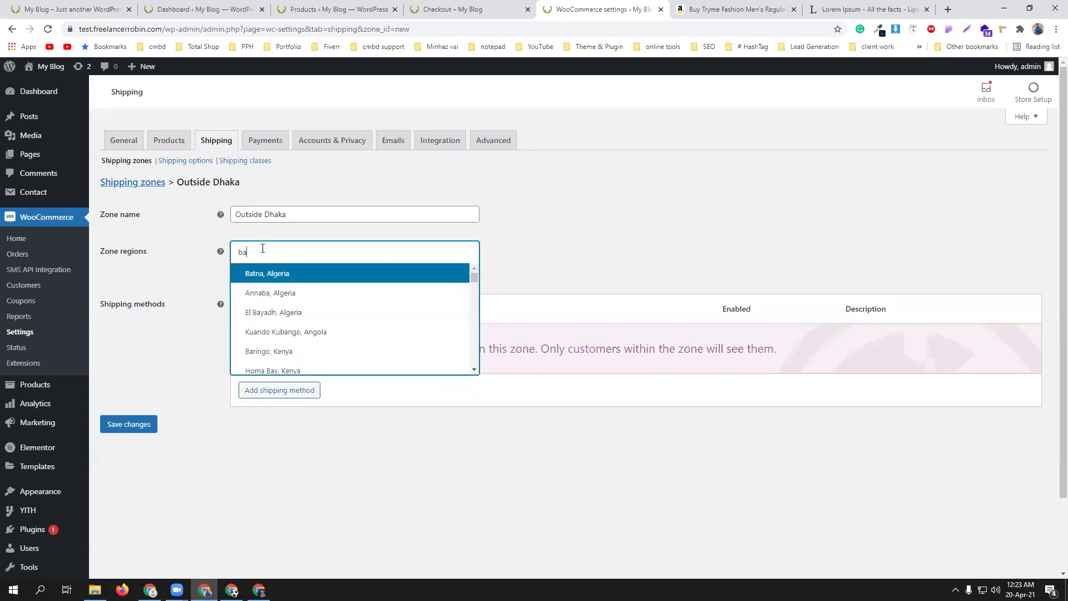
{"action": "type", "text": "ru"}
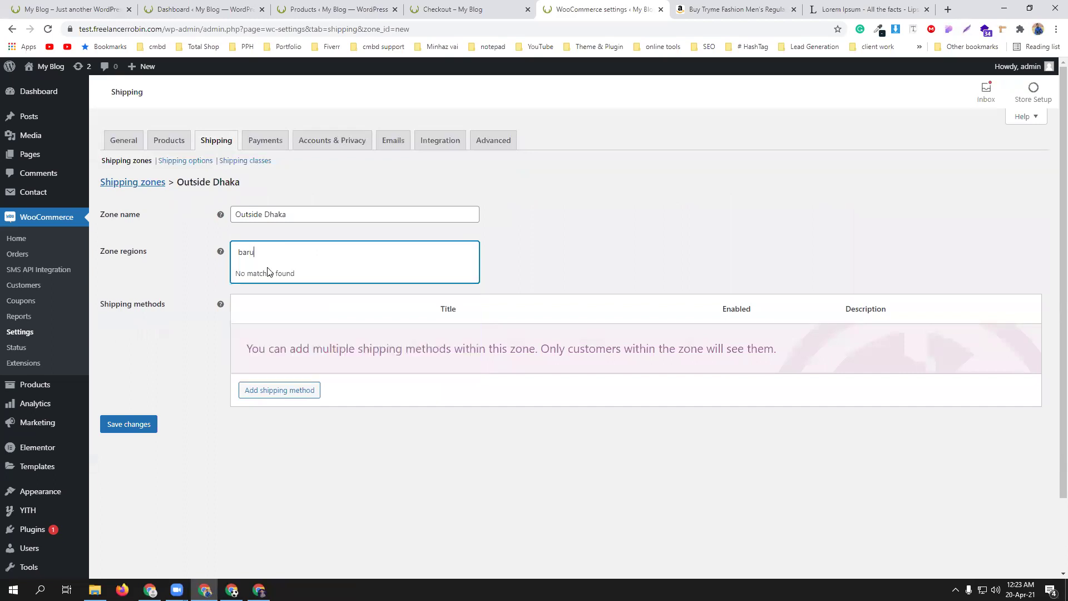
{"action": "key", "text": "BackSpace"}
{"action": "type", "text": "is"}
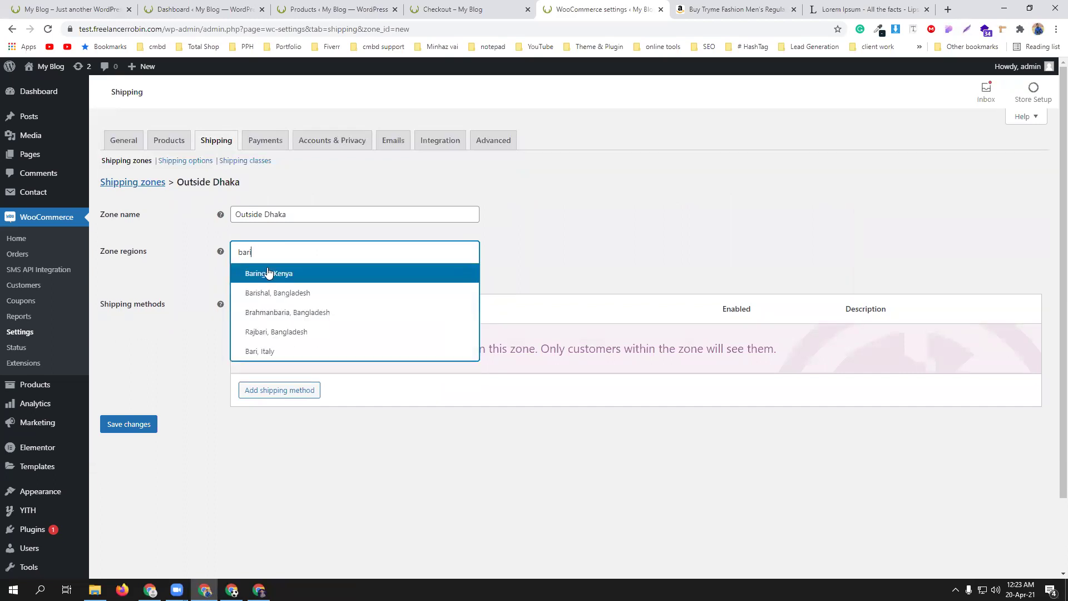
{"action": "left_click", "coordinate": [268, 273]}
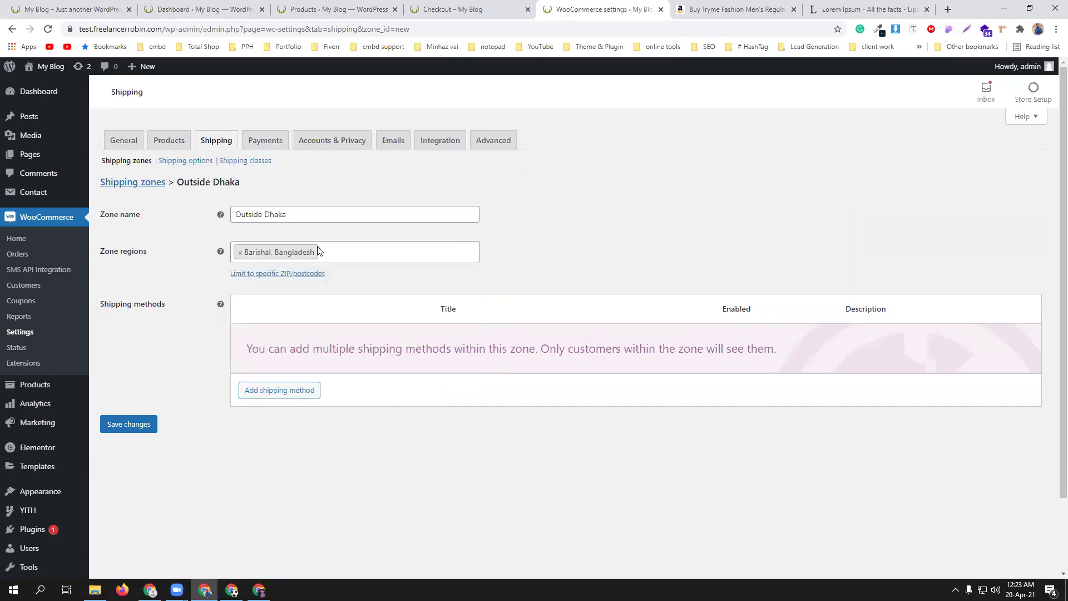
{"action": "left_click", "coordinate": [323, 251]}
{"action": "type", "text": "khuln"}
{"action": "left_click", "coordinate": [314, 271]}
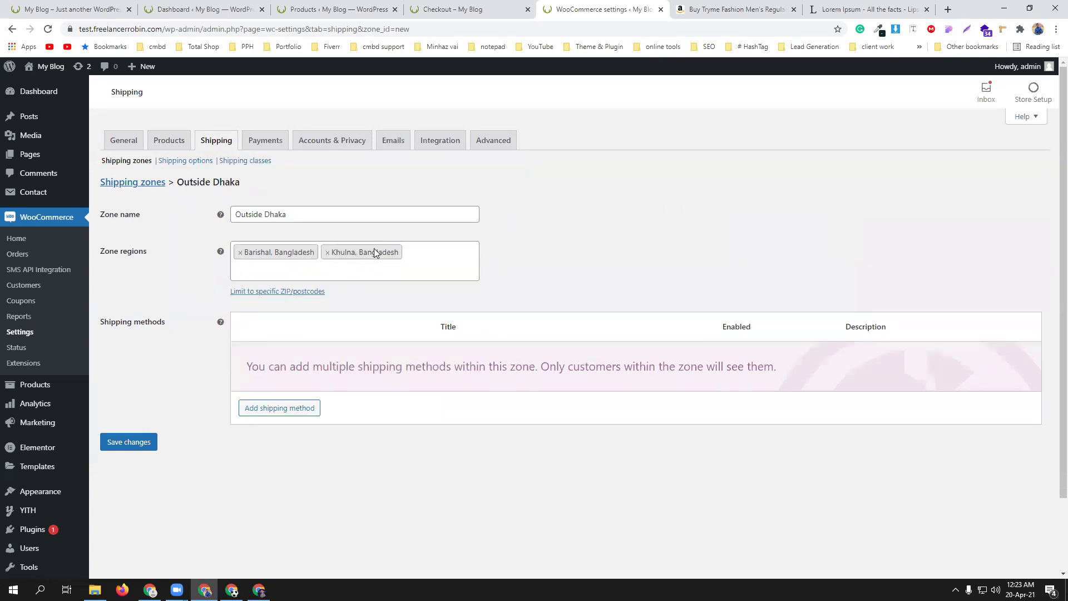
{"action": "type", "text": "co"}
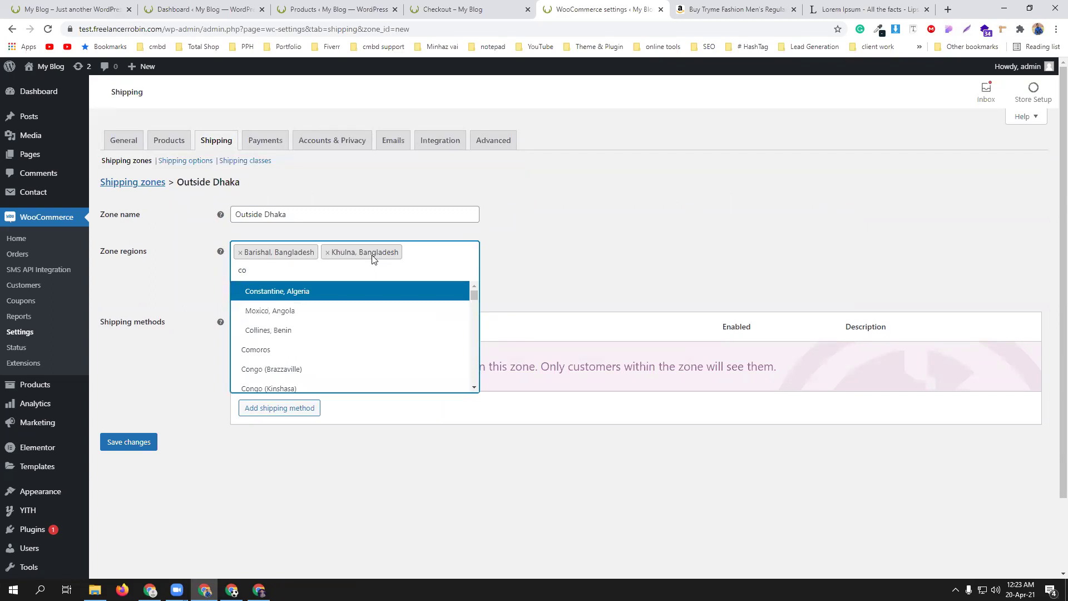
{"action": "type", "text": "x"}
{"action": "left_click", "coordinate": [324, 291]}
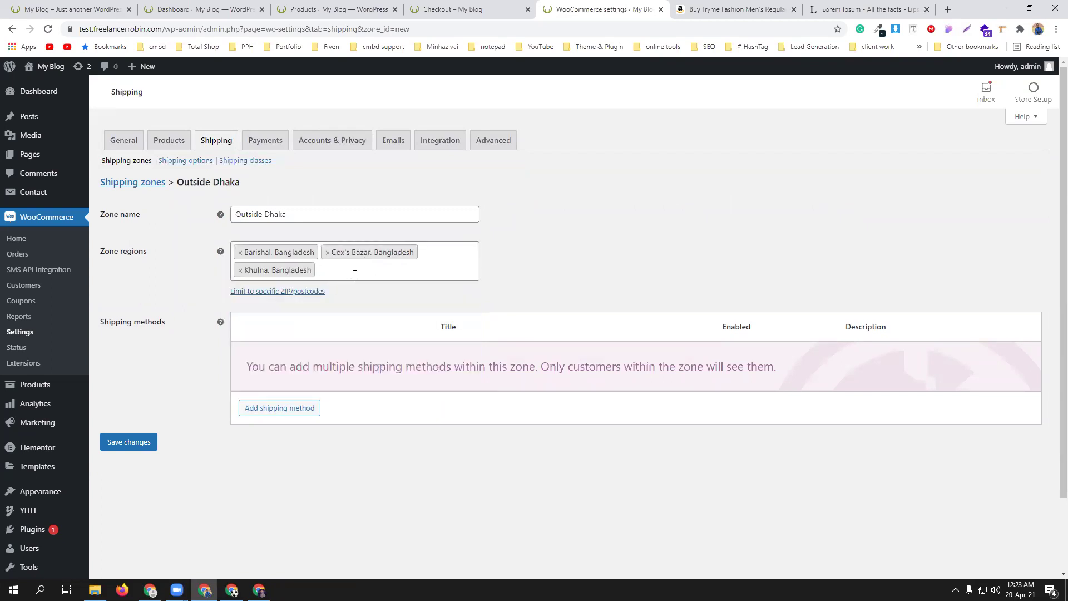
{"action": "type", "text": "noak"}
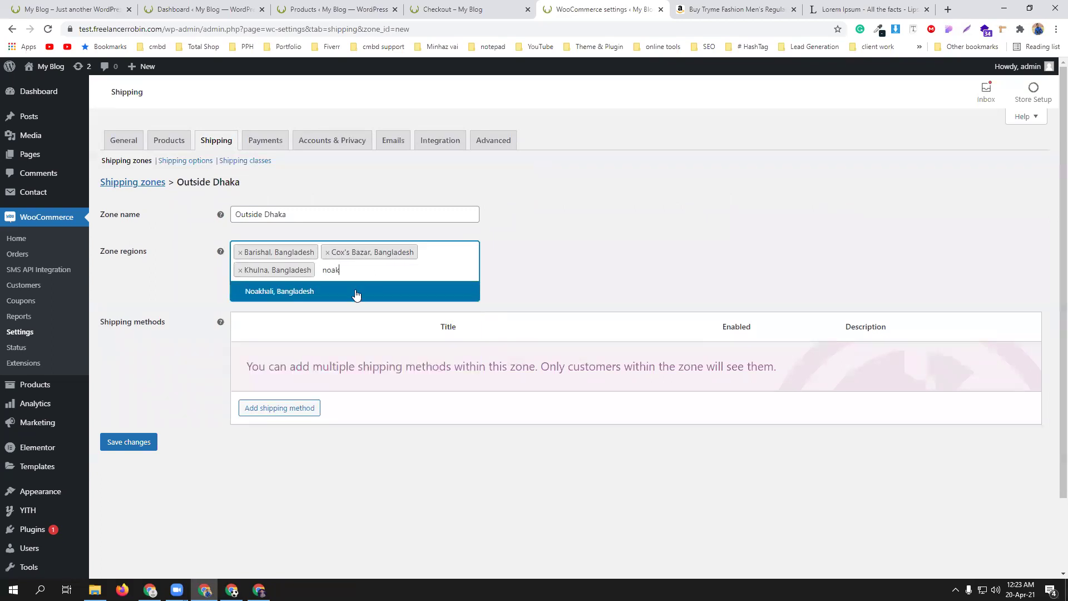
{"action": "left_click", "coordinate": [353, 292]}
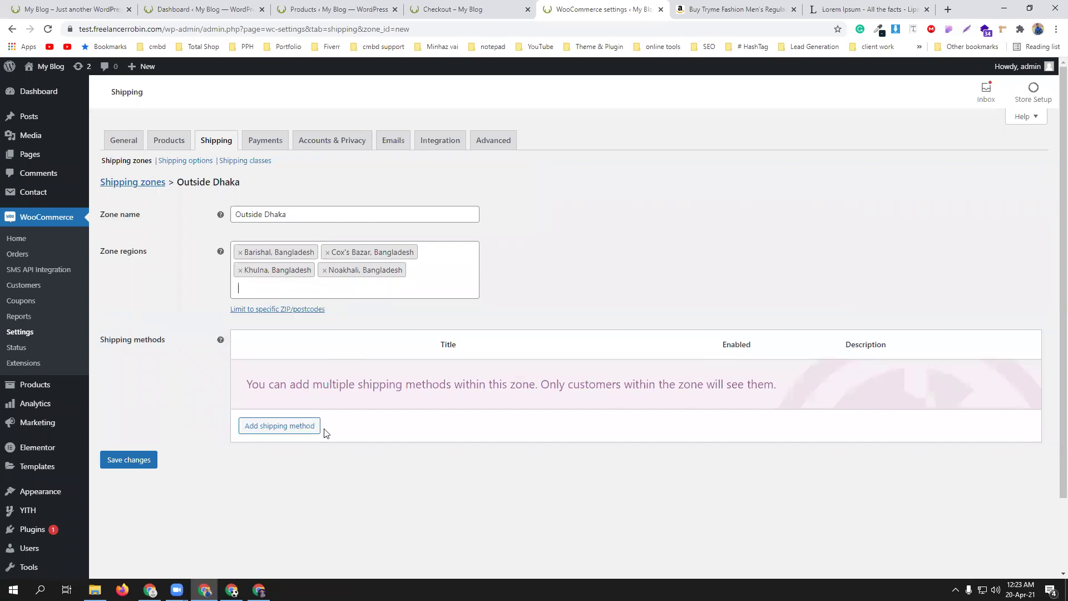
{"action": "left_click", "coordinate": [281, 426]}
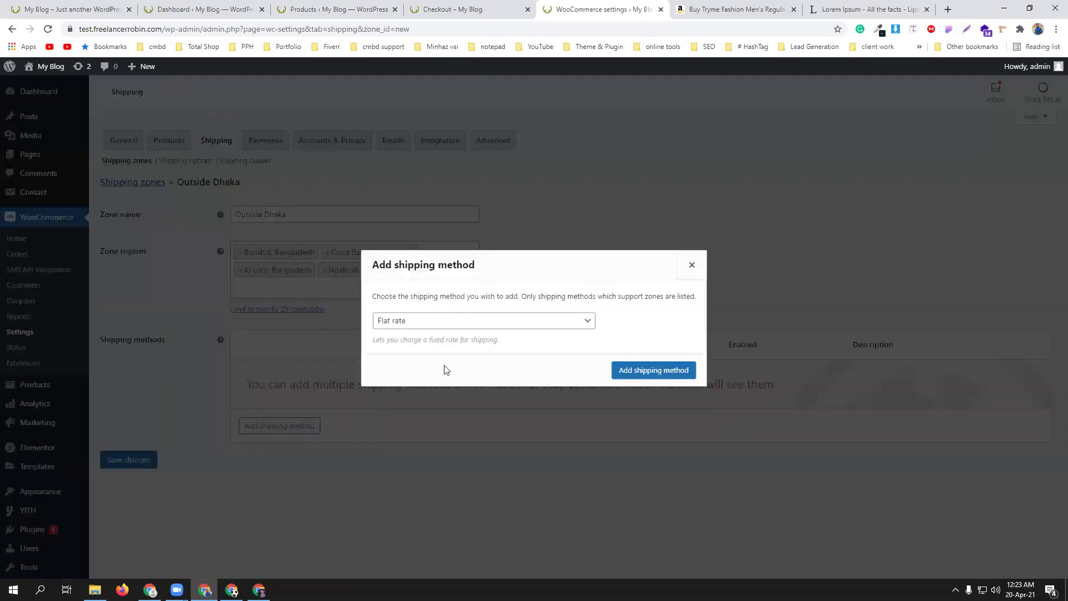
{"action": "left_click", "coordinate": [660, 372]}
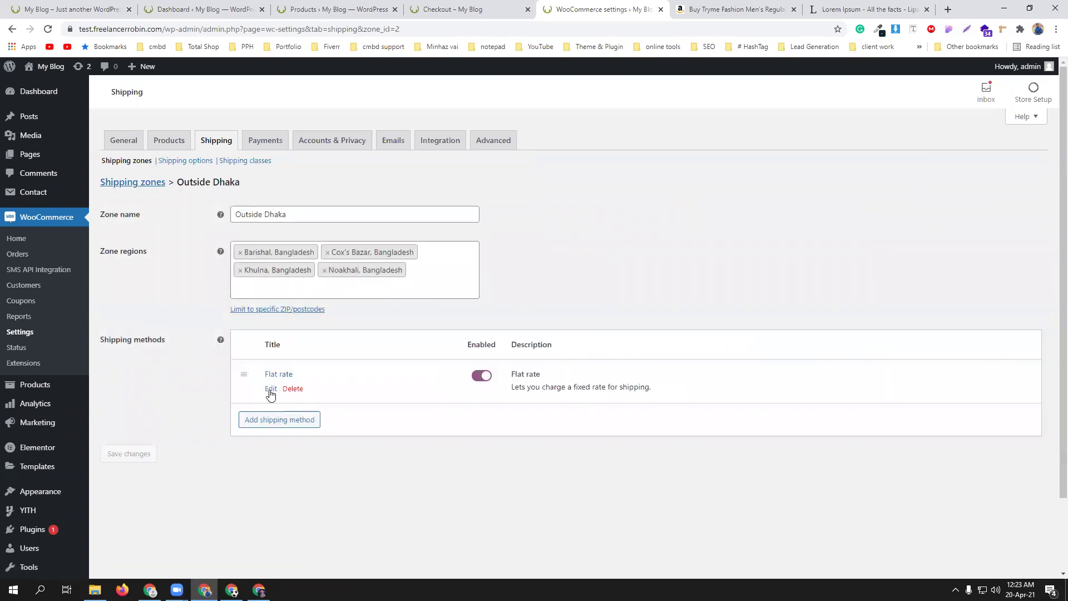
- Make the Outside Dhaka Flat rate non-taxable with a cost of 100 and save it
{"action": "left_click", "coordinate": [271, 391]}
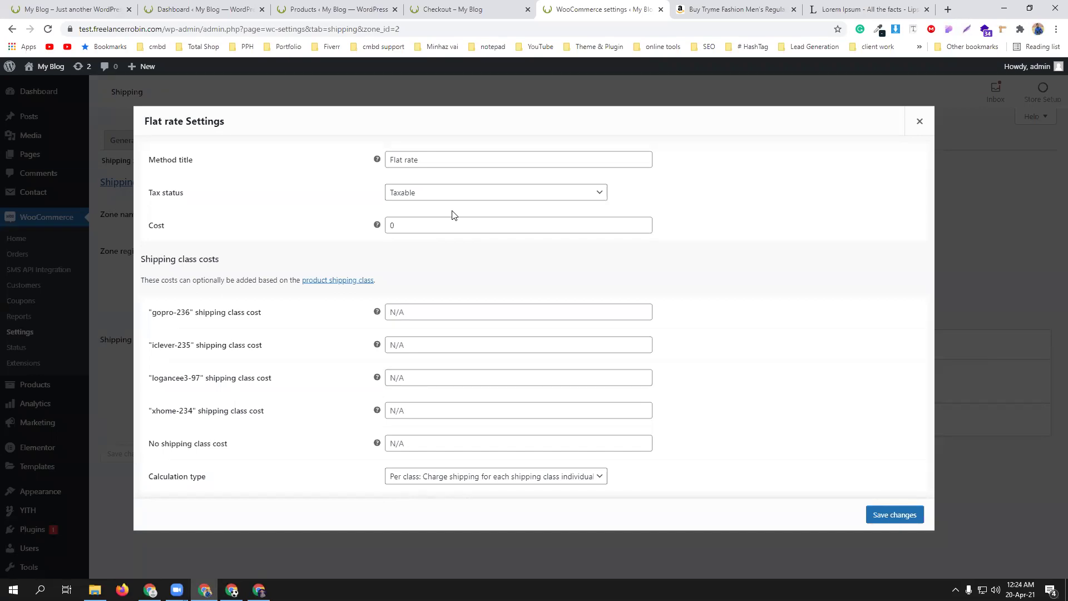
{"action": "left_click", "coordinate": [448, 196]}
{"action": "left_click", "coordinate": [436, 218]}
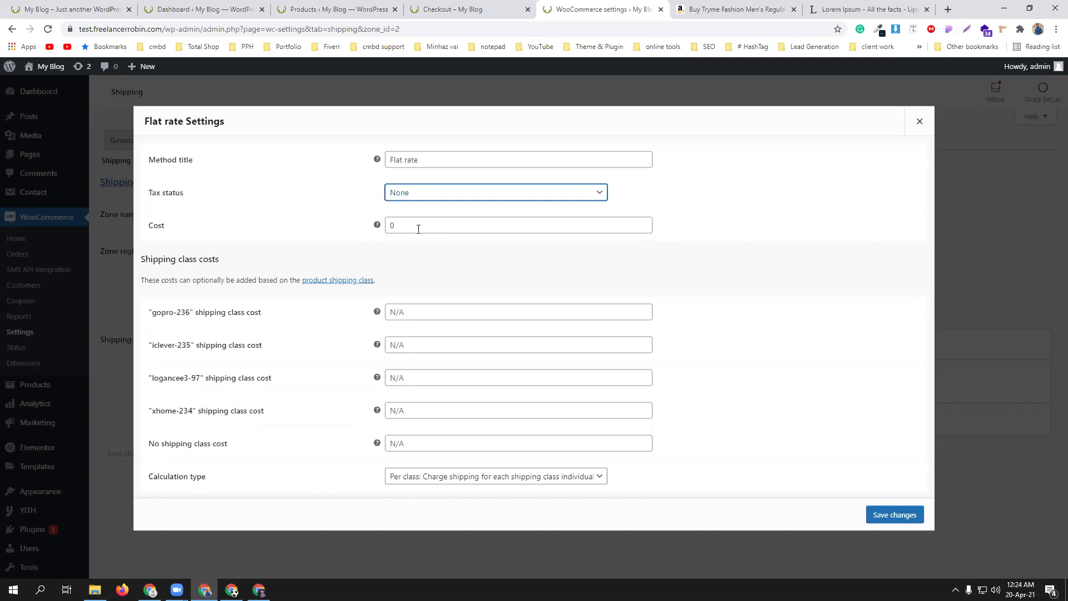
{"action": "left_click", "coordinate": [418, 228]}
{"action": "left_click_drag", "start_coordinate": [419, 229], "coordinate": [380, 234]}
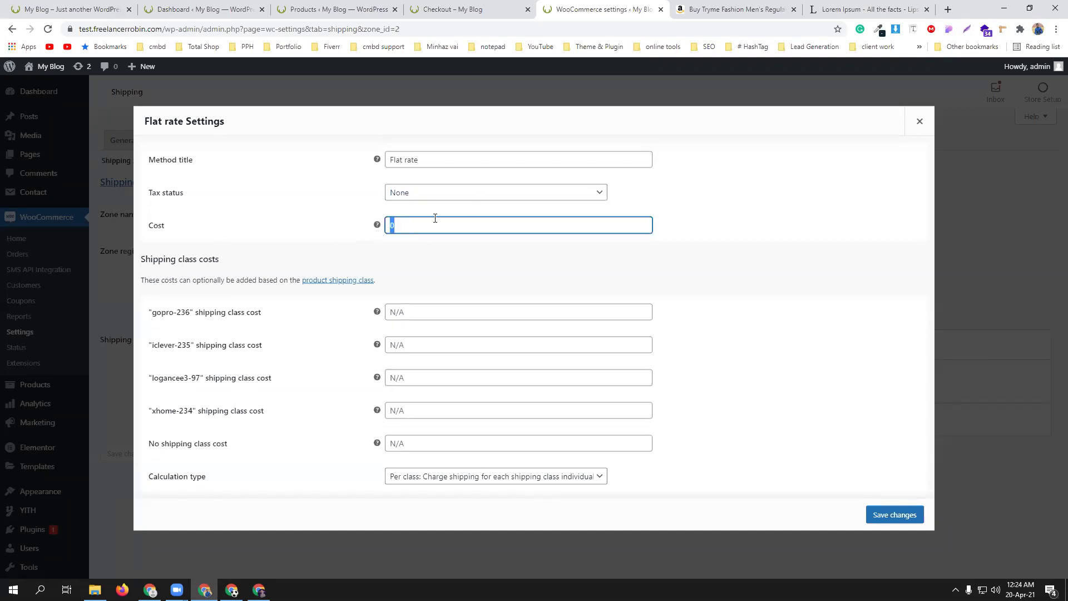
{"action": "left_click", "coordinate": [436, 256]}
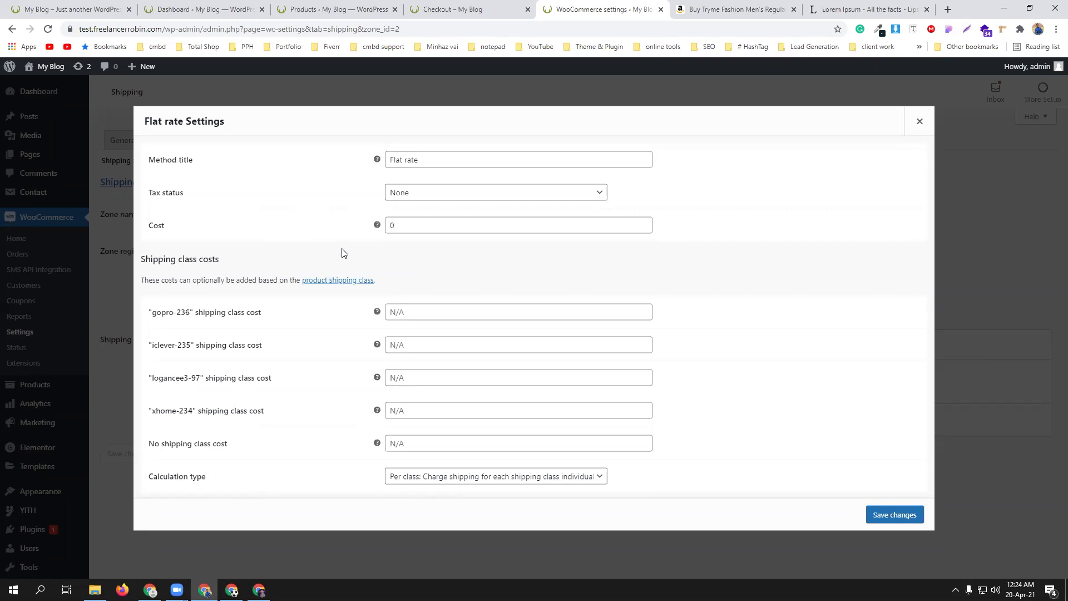
{"action": "double_click", "coordinate": [391, 226]}
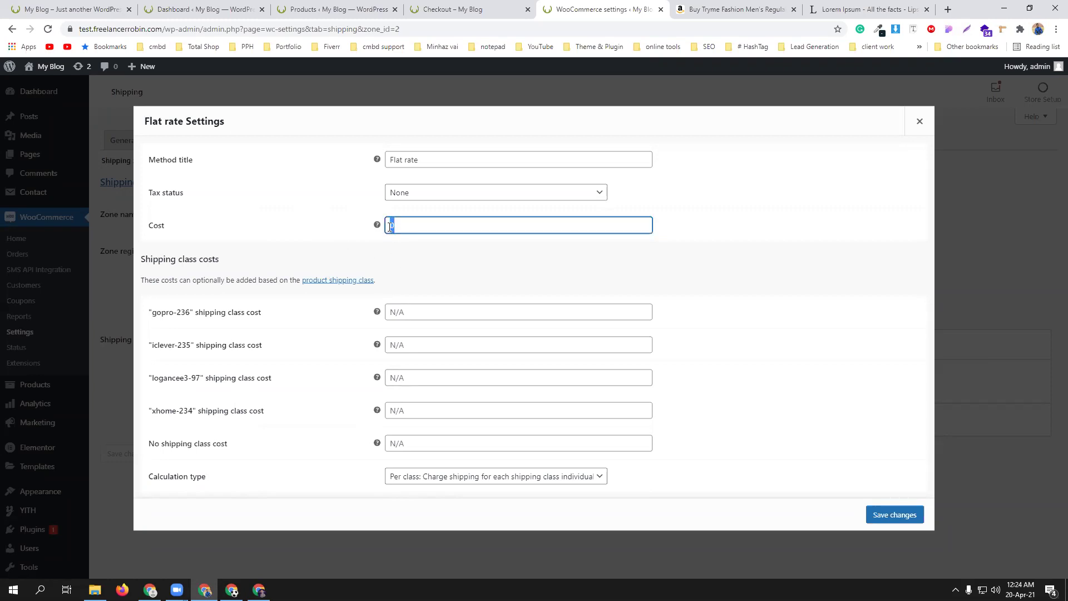
{"action": "key", "text": "BackSpace"}
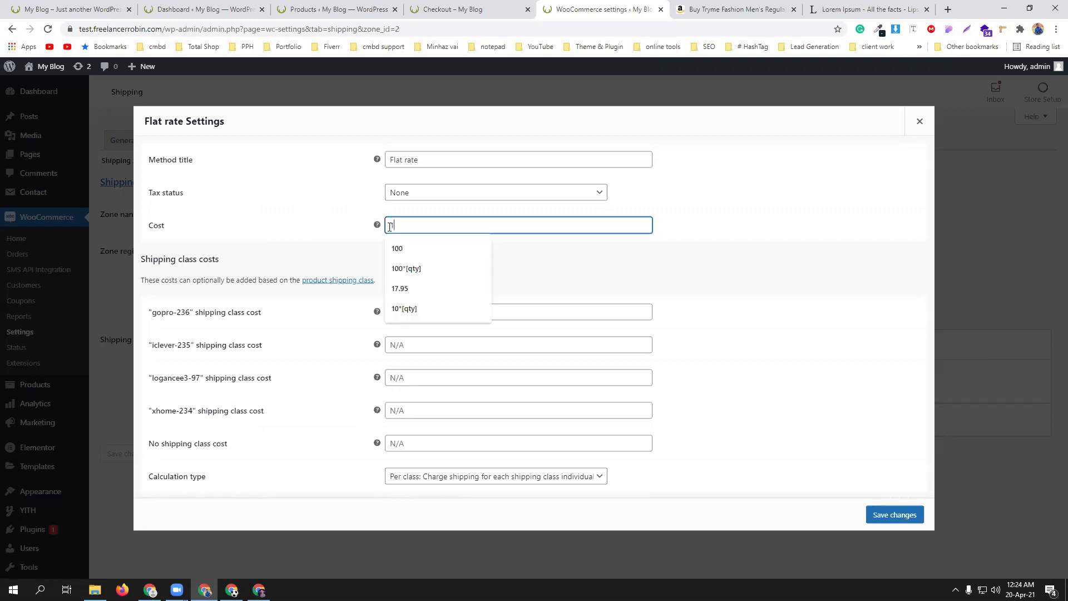
{"action": "type", "text": "100"}
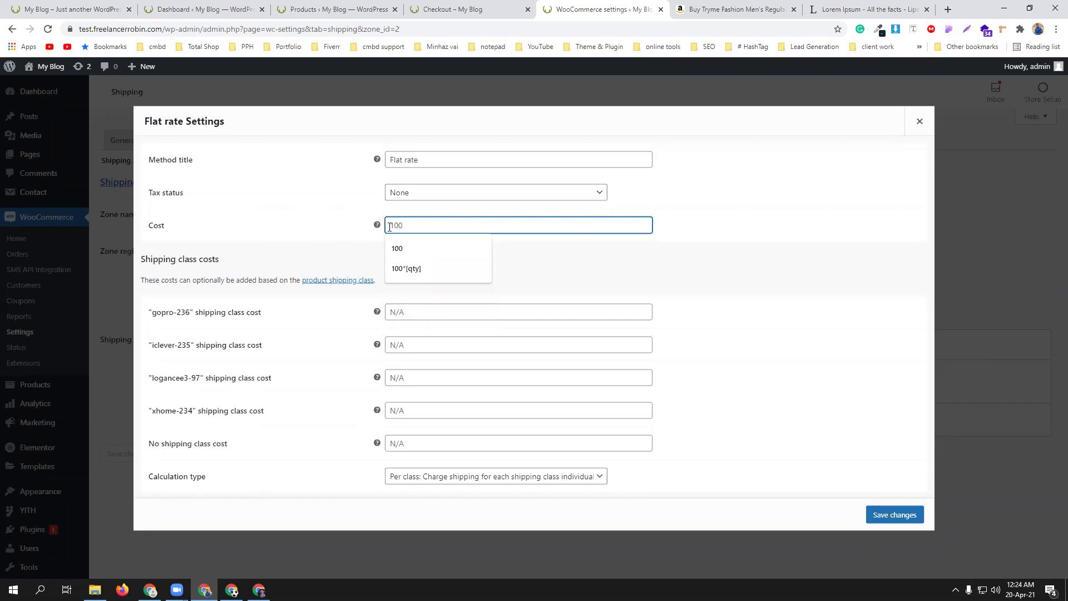
{"action": "left_click", "coordinate": [325, 227]}
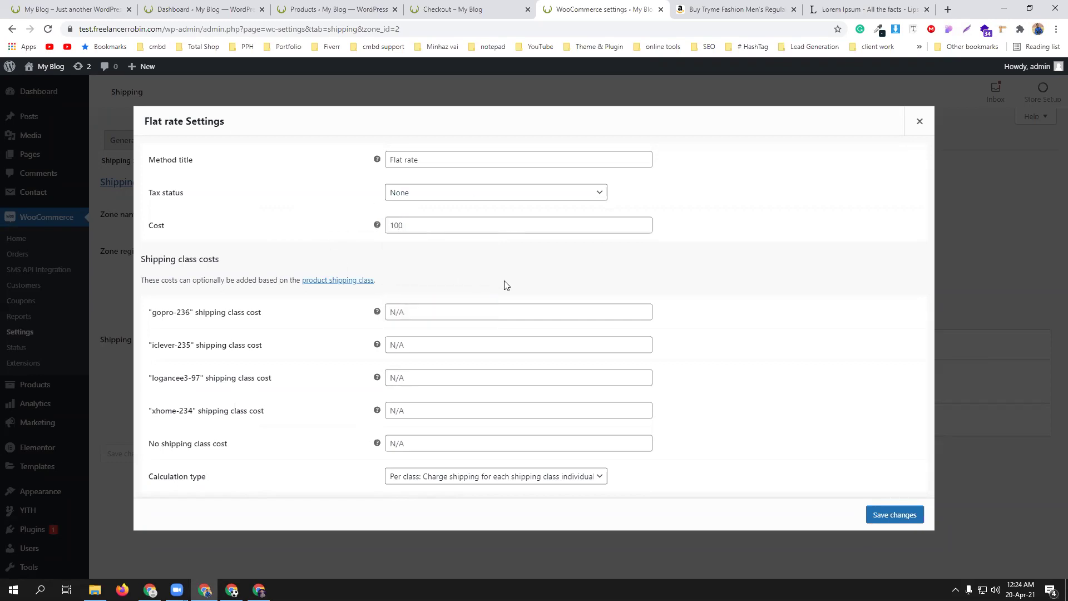
{"action": "left_click", "coordinate": [898, 519]}
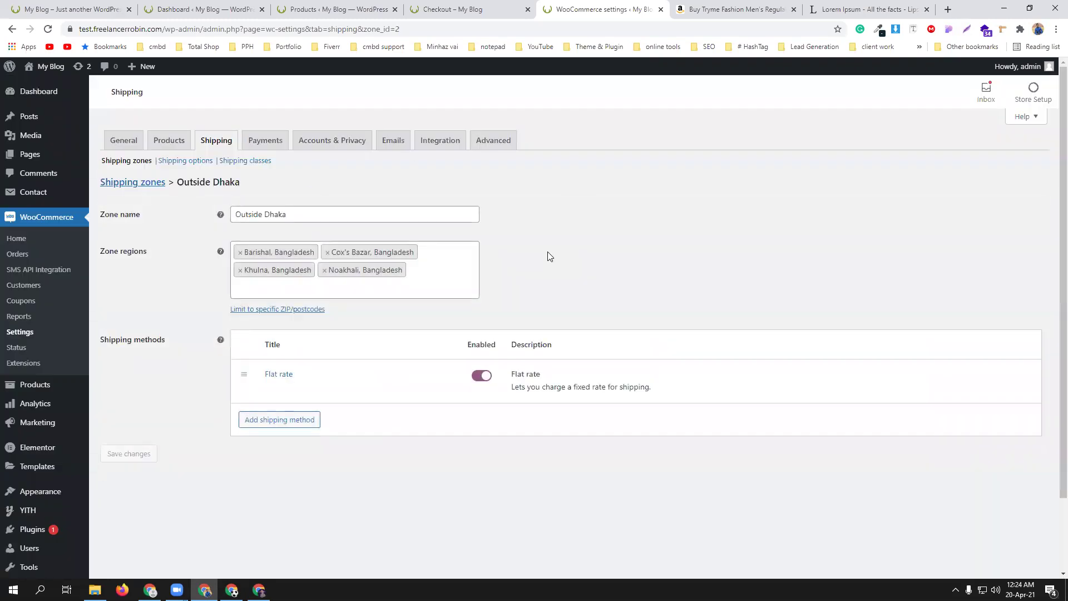
- Reload the store checkout and autofill the billing details from a saved address
{"action": "left_click", "coordinate": [473, 9]}
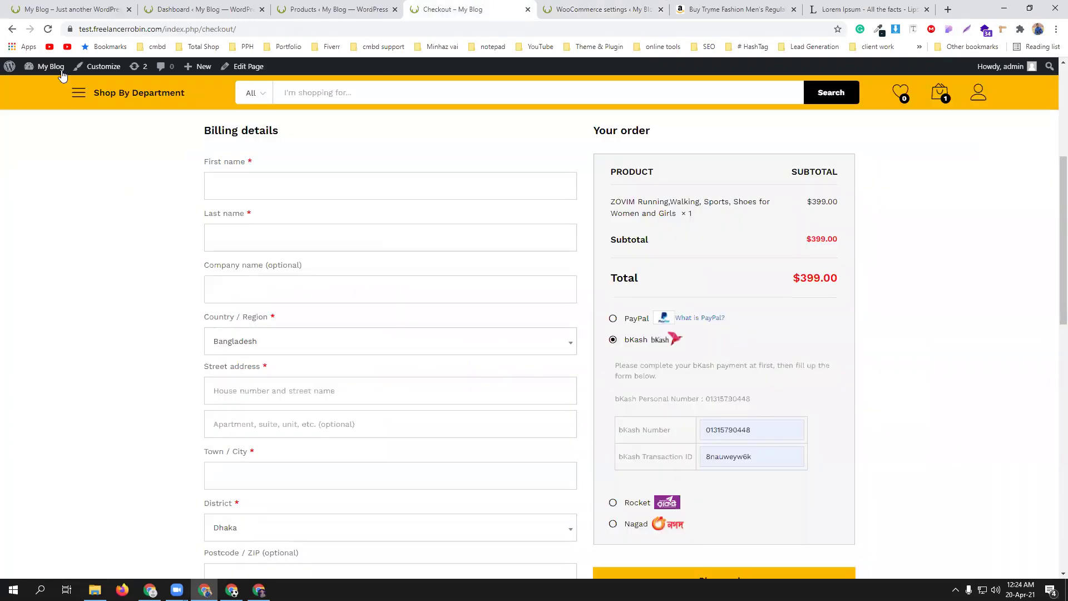
{"action": "left_click", "coordinate": [48, 31]}
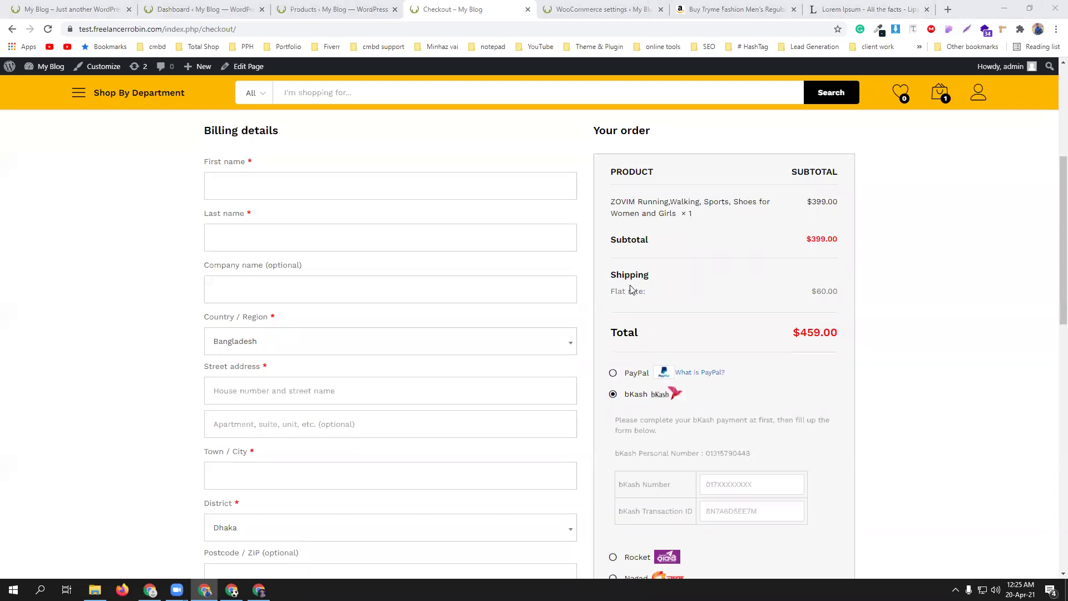
{"action": "left_click", "coordinate": [223, 182]}
{"action": "left_click", "coordinate": [231, 216]}
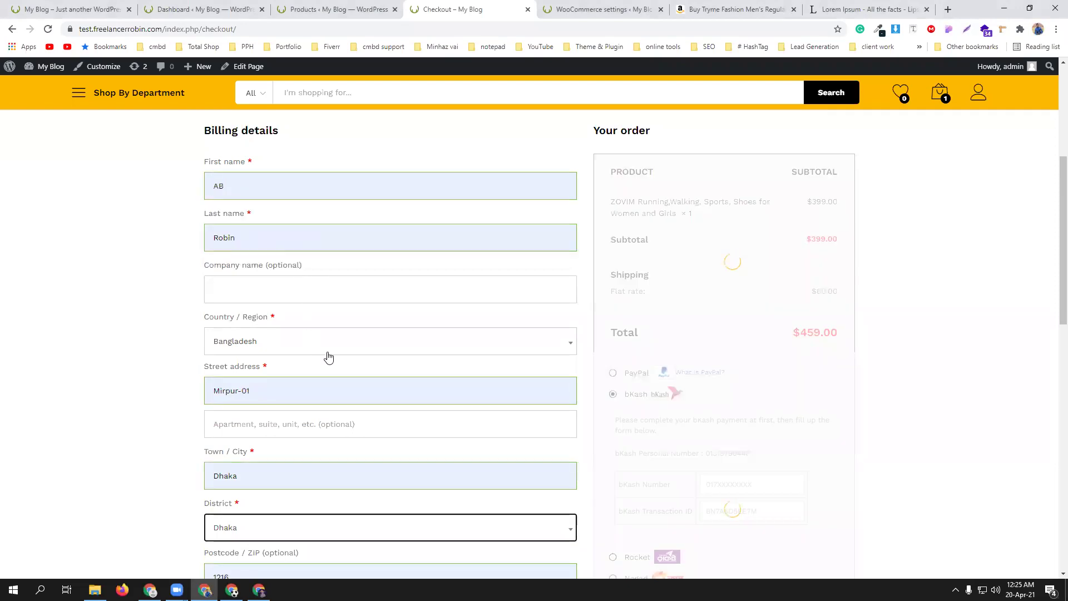
{"action": "scroll", "coordinate": [390, 336], "scroll_direction": "down", "scroll_amount": 1}
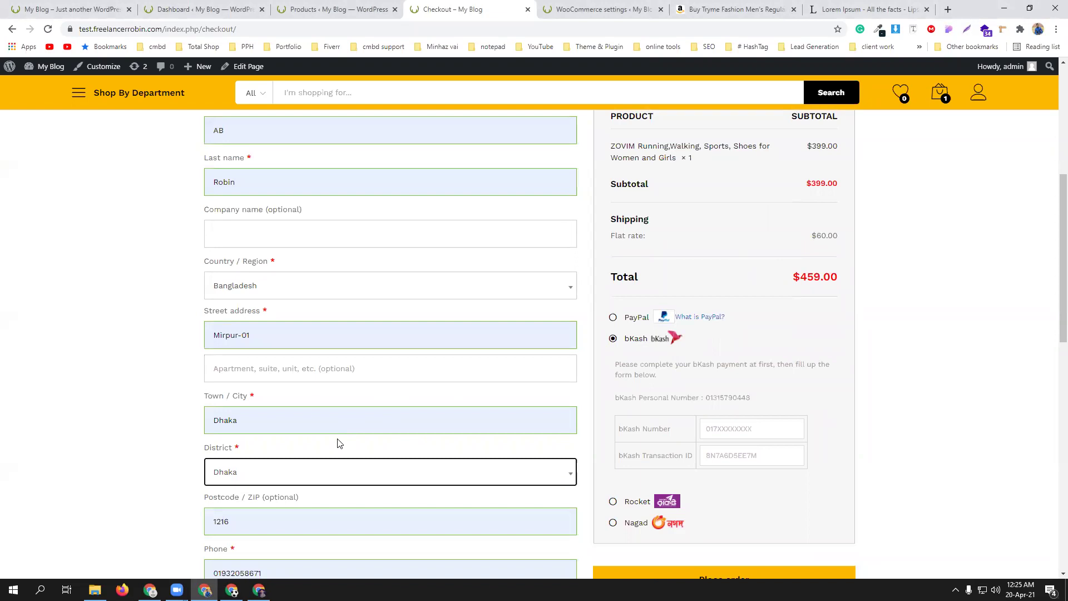
- Set the billing district to Barishal, bringing $100.00 Flat rate shipping and a $499.00 total
{"action": "left_click", "coordinate": [331, 474]}
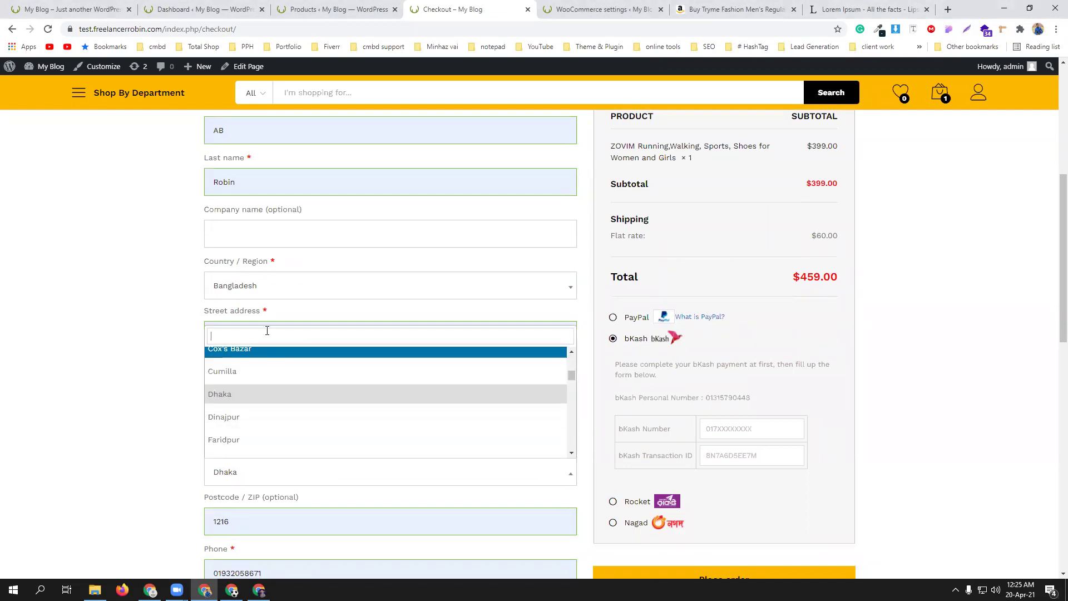
{"action": "type", "text": "ba"}
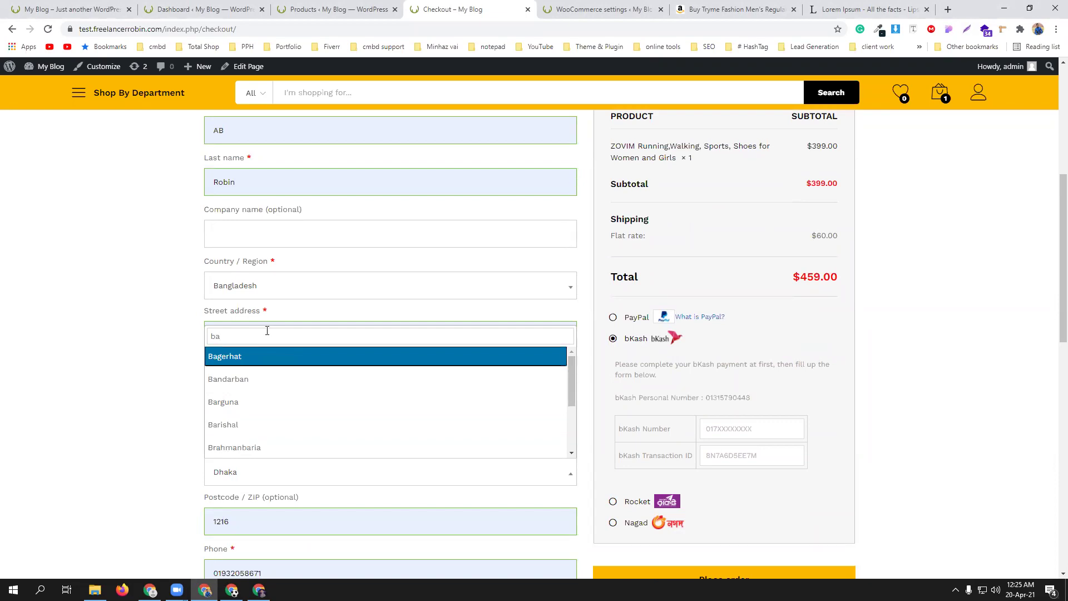
{"action": "type", "text": "r"}
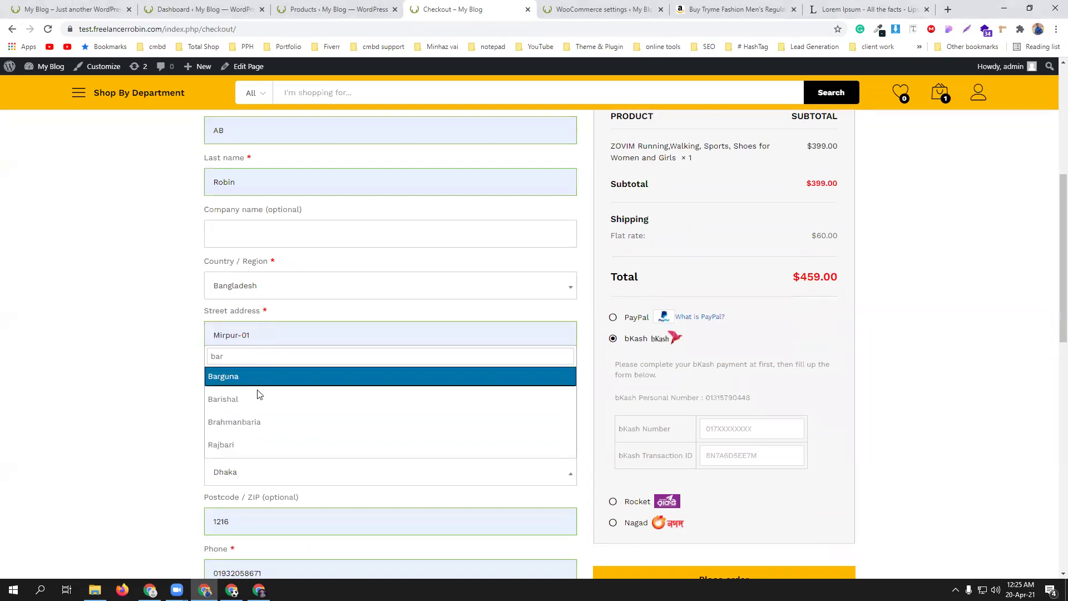
{"action": "left_click", "coordinate": [257, 398]}
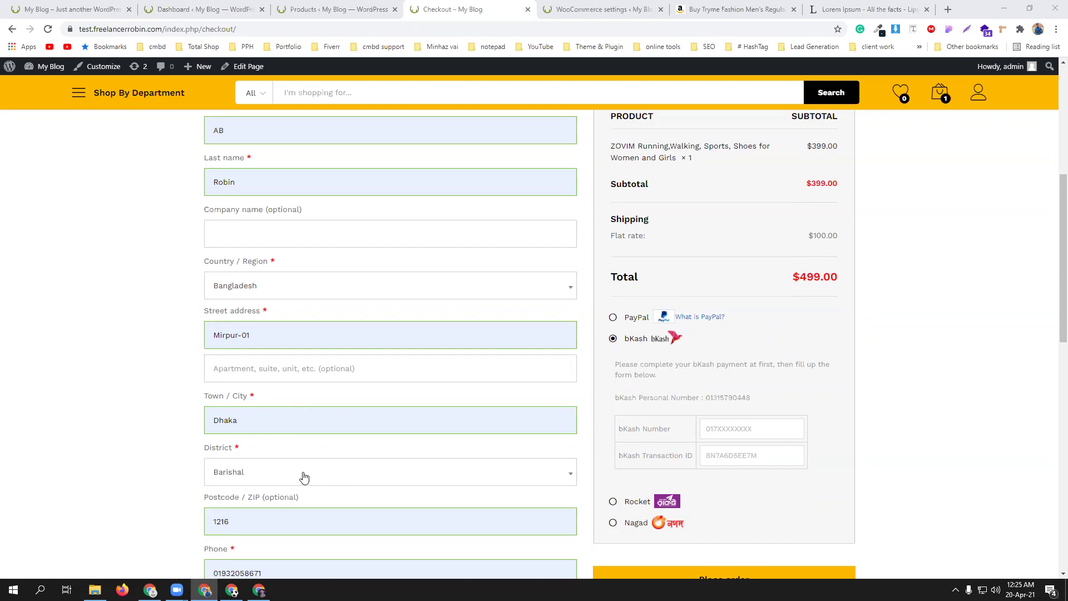
{"action": "left_click", "coordinate": [303, 477]}
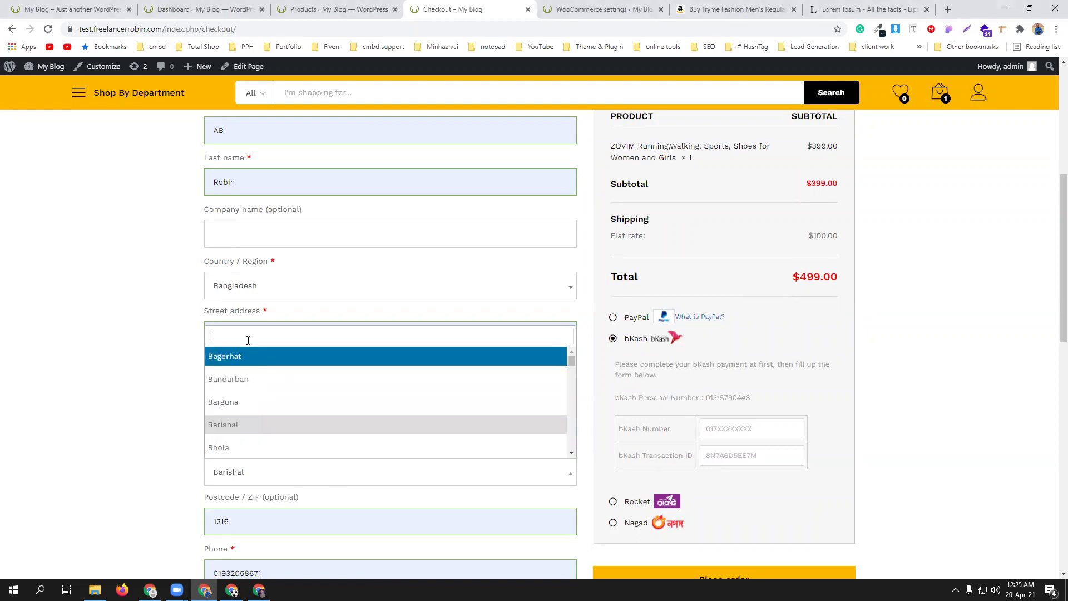
- Switch the billing district to Dhaka and check shipping recalculates to the $60.00 Flat rate
{"action": "type", "text": "dha"}
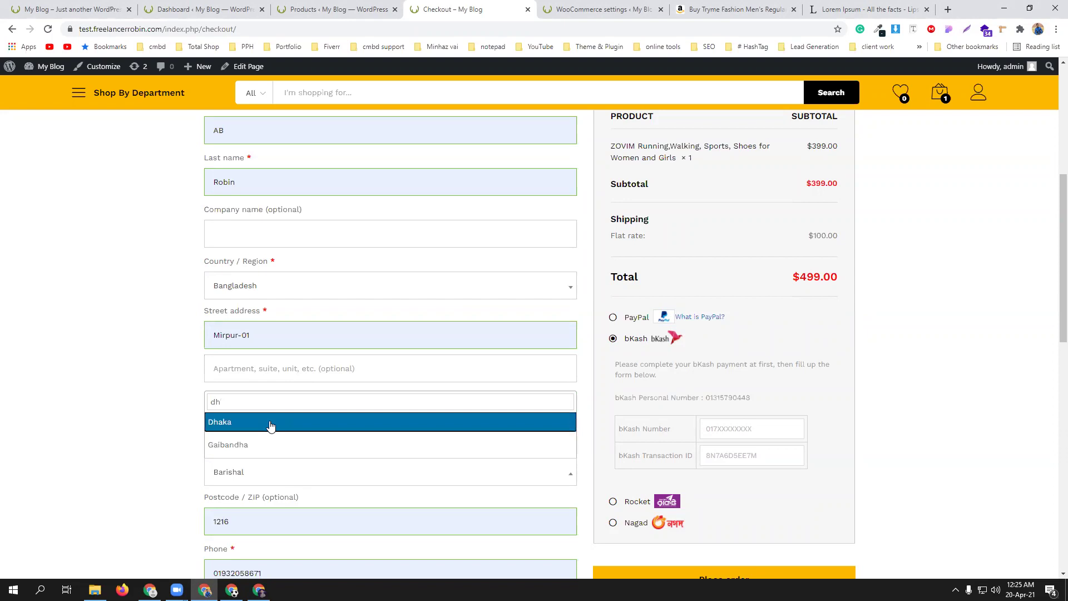
{"action": "left_click", "coordinate": [270, 422]}
{"action": "scroll", "coordinate": [381, 455], "scroll_direction": "down", "scroll_amount": 4}
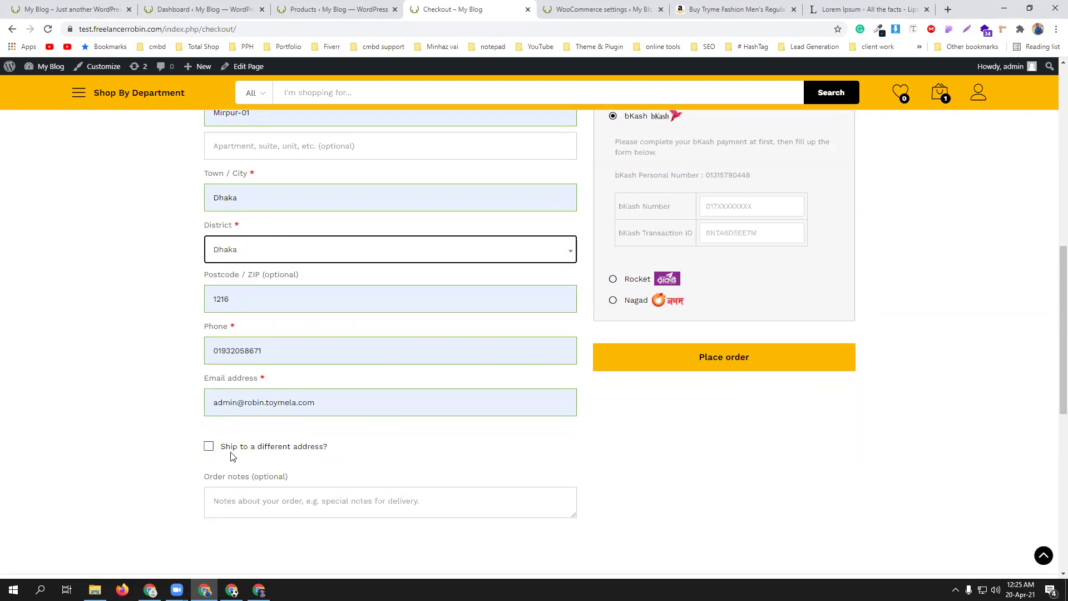
{"action": "scroll", "coordinate": [396, 460], "scroll_direction": "up", "scroll_amount": 12}
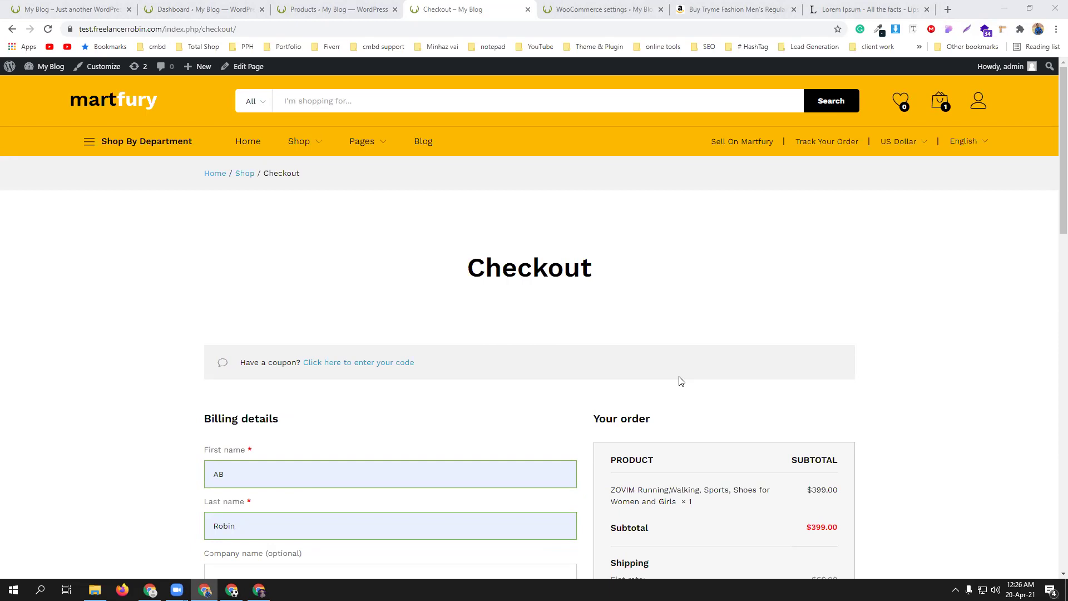
{"action": "scroll", "coordinate": [474, 298], "scroll_direction": "down", "scroll_amount": 5}
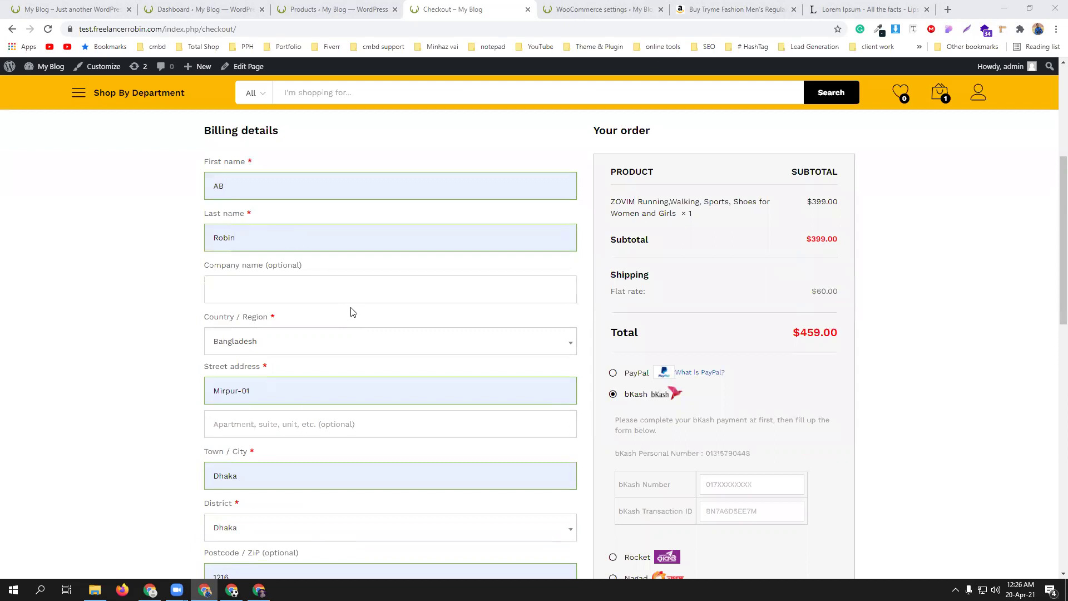
{"action": "scroll", "coordinate": [351, 310], "scroll_direction": "down", "scroll_amount": 8}
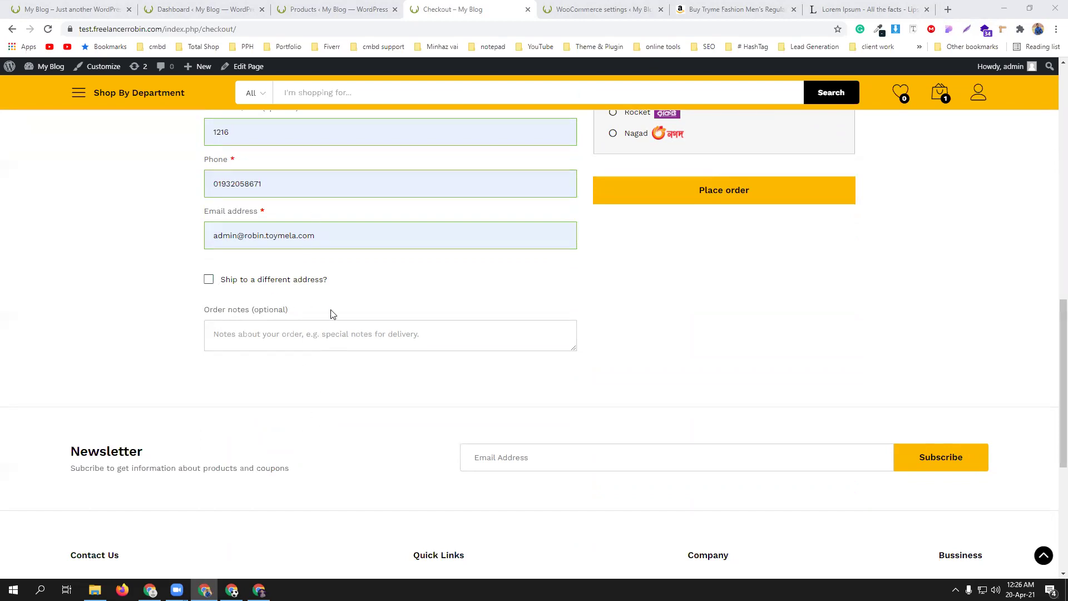
{"action": "scroll", "coordinate": [330, 268], "scroll_direction": "up", "scroll_amount": 6}
{"action": "scroll", "coordinate": [346, 367], "scroll_direction": "down", "scroll_amount": 6}
{"action": "scroll", "coordinate": [334, 392], "scroll_direction": "up", "scroll_amount": 5}
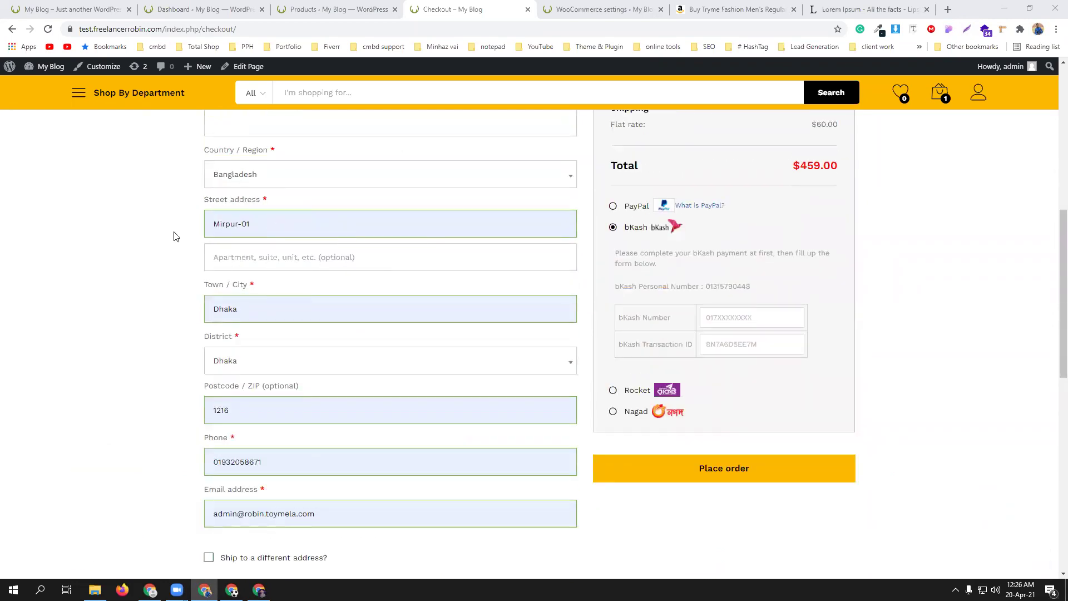
{"action": "scroll", "coordinate": [286, 257], "scroll_direction": "up", "scroll_amount": 3}
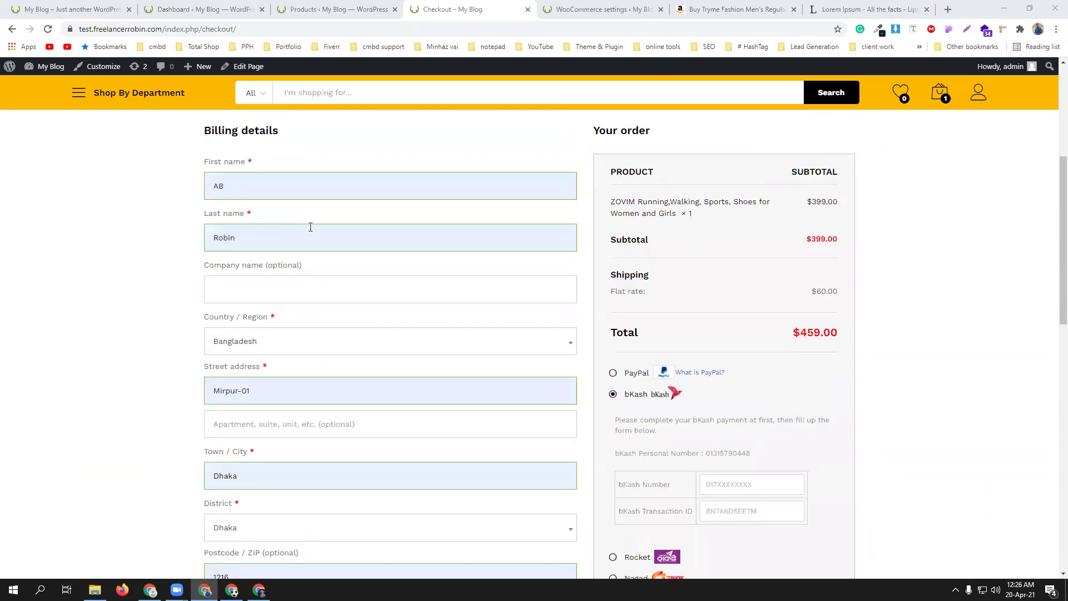
{"action": "scroll", "coordinate": [311, 227], "scroll_direction": "down", "scroll_amount": 5}
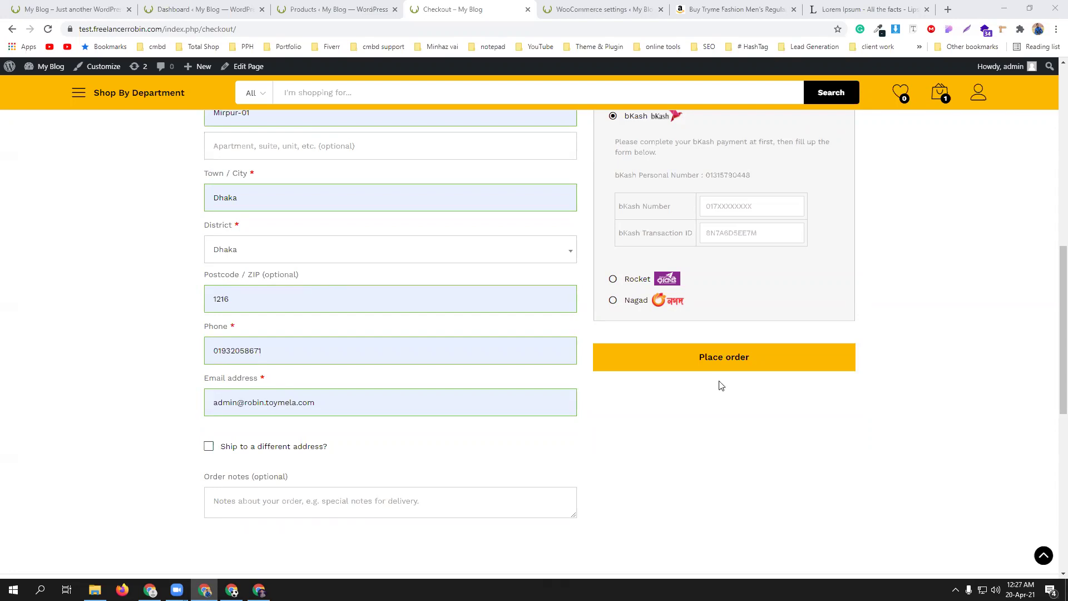
- Enter the payer's bKash number in the checkout's bKash Number field
{"action": "scroll", "coordinate": [722, 386], "scroll_direction": "up", "scroll_amount": 3}
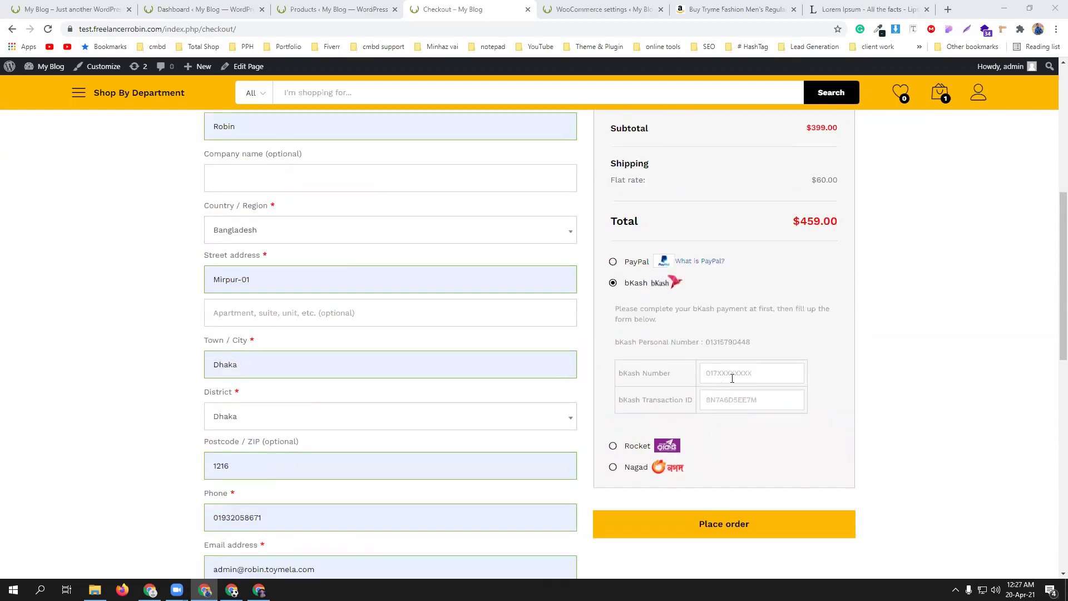
{"action": "scroll", "coordinate": [736, 341], "scroll_direction": "up", "scroll_amount": 2}
{"action": "scroll", "coordinate": [754, 362], "scroll_direction": "down", "scroll_amount": 2}
{"action": "left_click", "coordinate": [738, 373]}
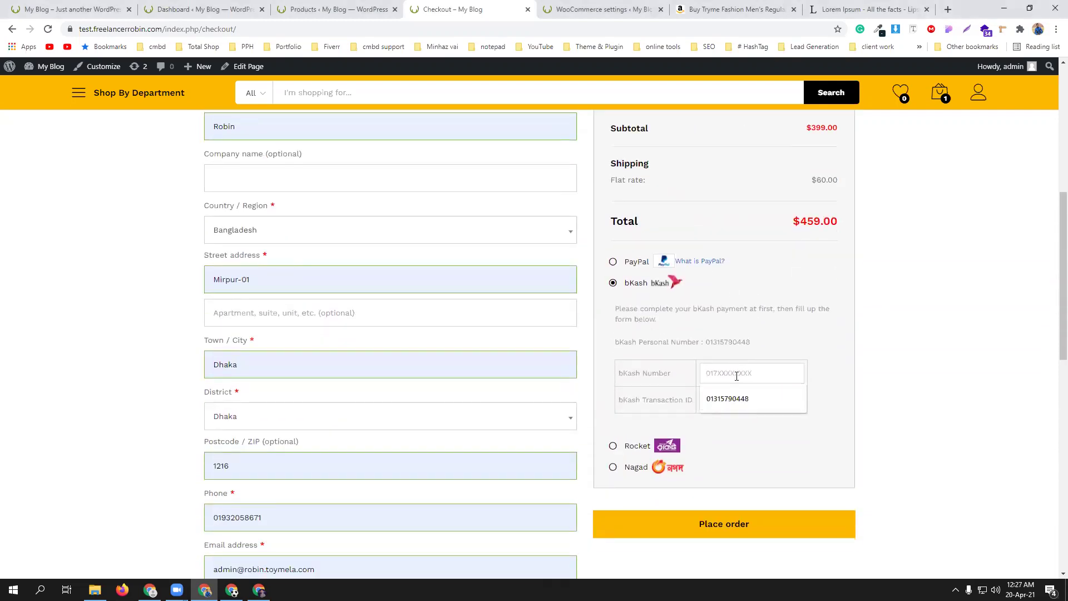
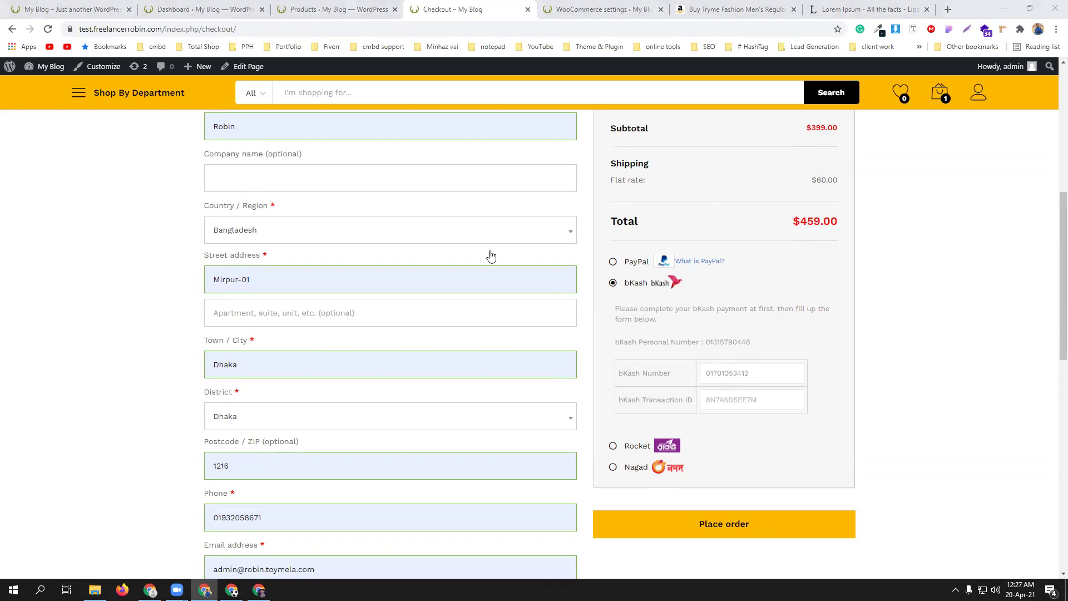
- Fill in the saved bKash transaction ID and place the $459.00 order
{"action": "scroll", "coordinate": [491, 256], "scroll_direction": "up", "scroll_amount": 5}
{"action": "scroll", "coordinate": [382, 450], "scroll_direction": "down", "scroll_amount": 4}
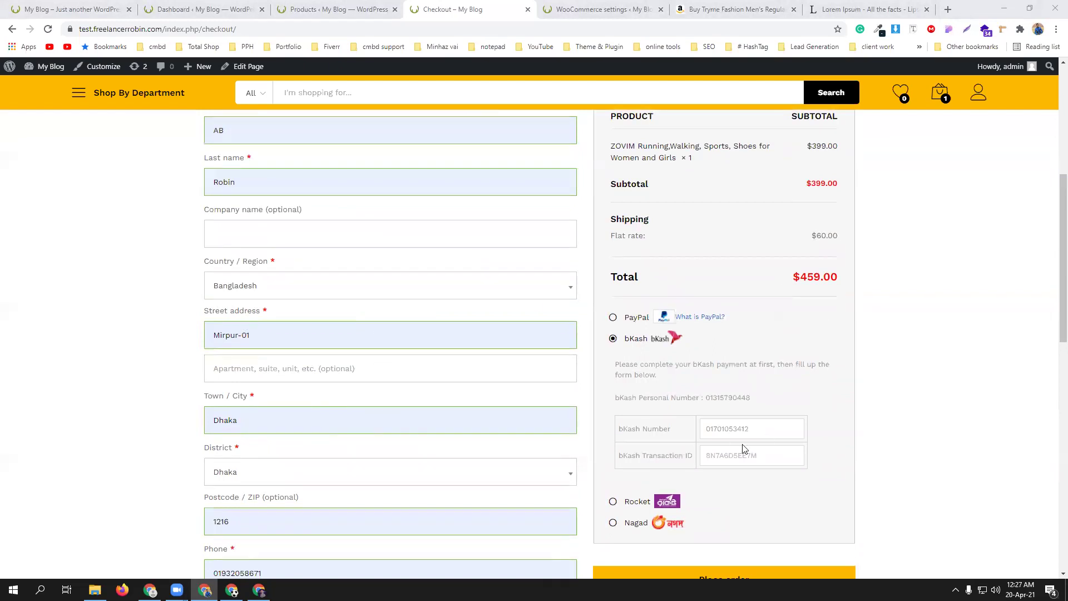
{"action": "left_click", "coordinate": [727, 456]}
{"action": "left_click", "coordinate": [727, 477]}
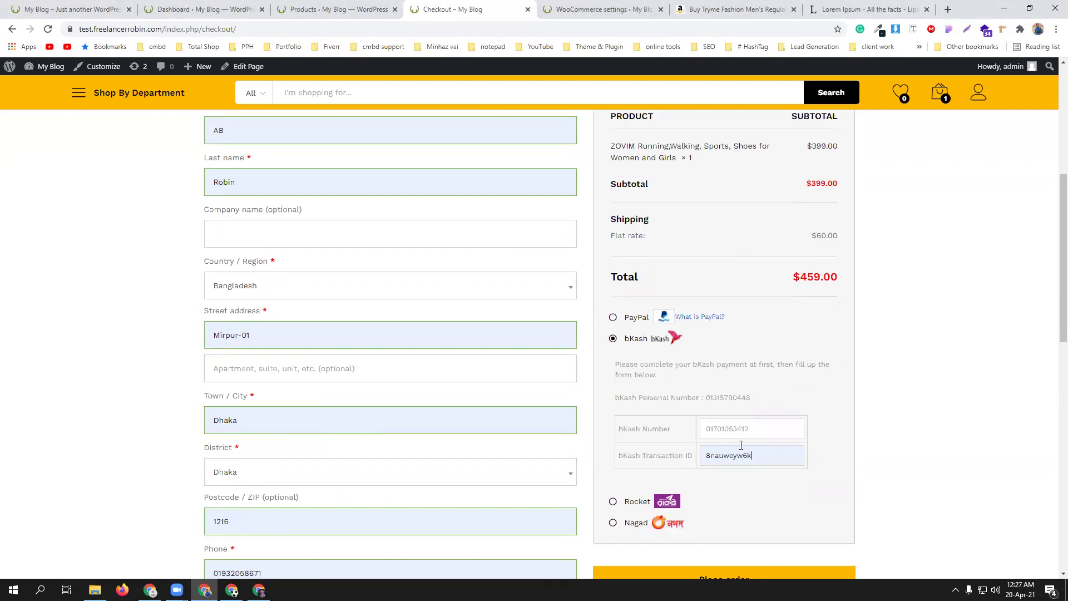
{"action": "scroll", "coordinate": [738, 442], "scroll_direction": "down", "scroll_amount": 3}
{"action": "left_click", "coordinate": [698, 420]}
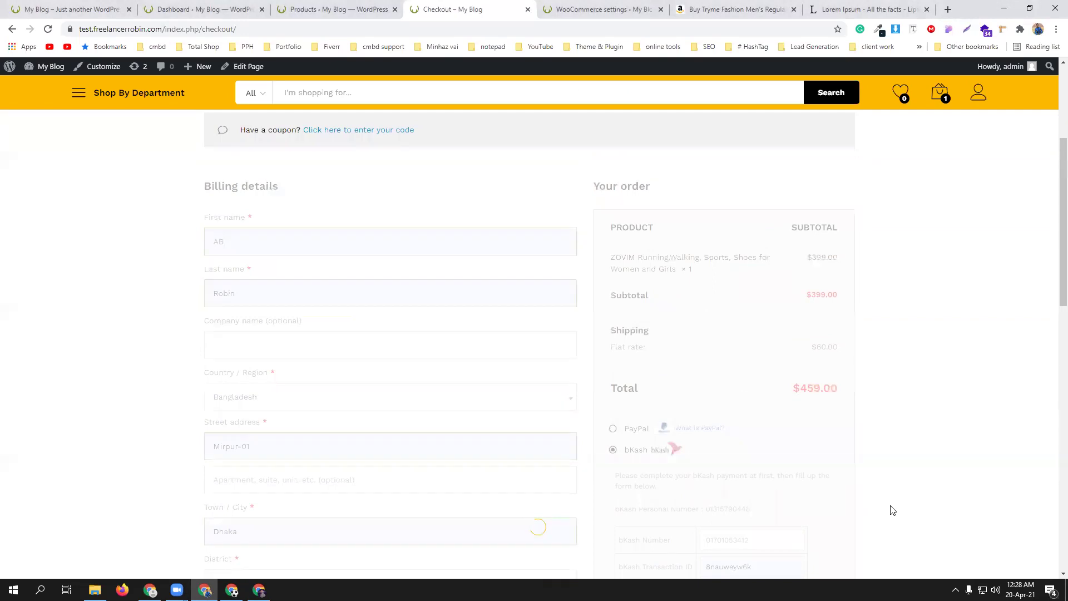
- Scroll through order 4558's confirmation to review the $459.00 total, addresses and bKash details
{"action": "scroll", "coordinate": [893, 510], "scroll_direction": "down", "scroll_amount": 5}
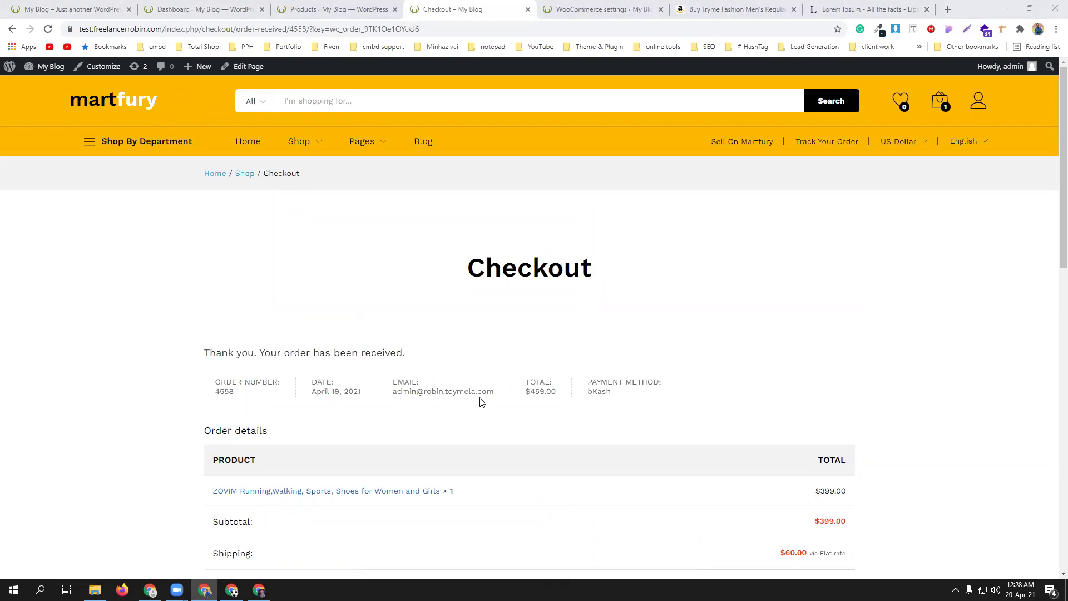
{"action": "scroll", "coordinate": [635, 396], "scroll_direction": "down", "scroll_amount": 5}
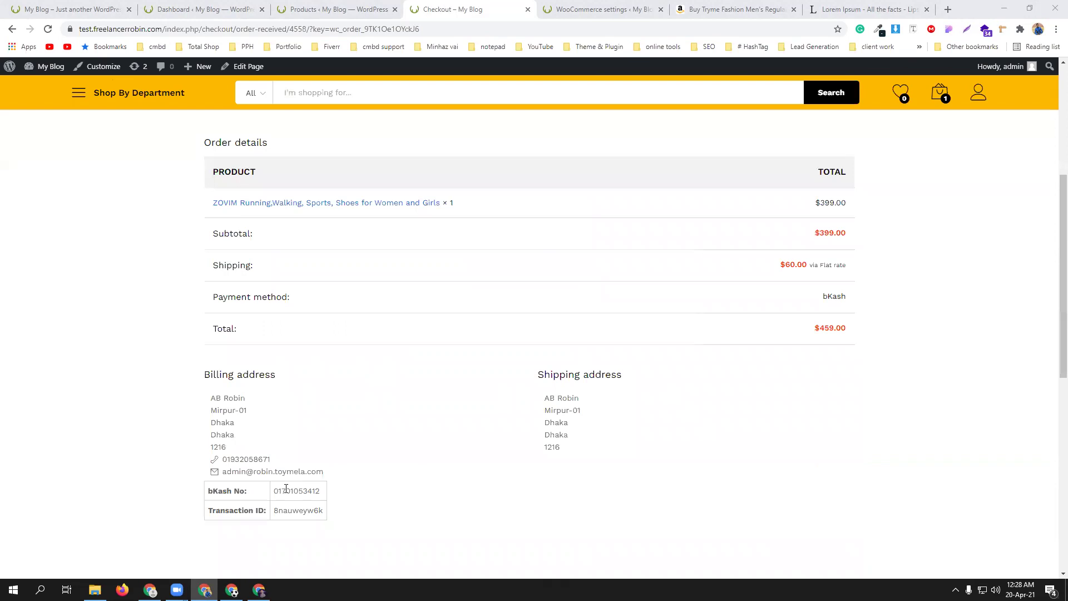
{"action": "scroll", "coordinate": [442, 432], "scroll_direction": "up", "scroll_amount": 5}
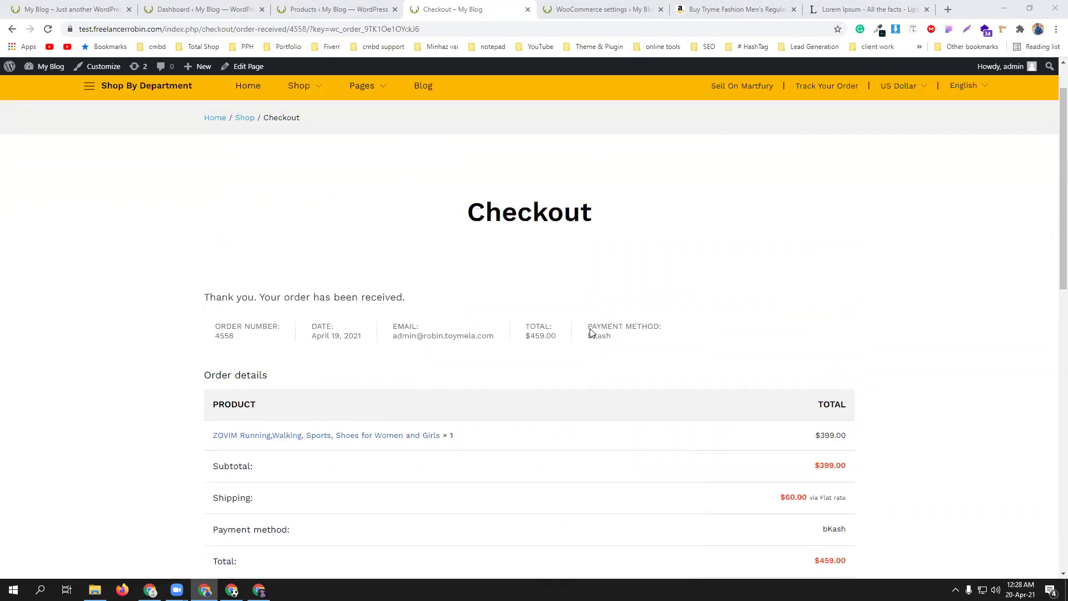
- In the admin dashboard, open WooCommerce Orders, unticking an accidentally checked iPhone product row
{"action": "left_click", "coordinate": [179, 4]}
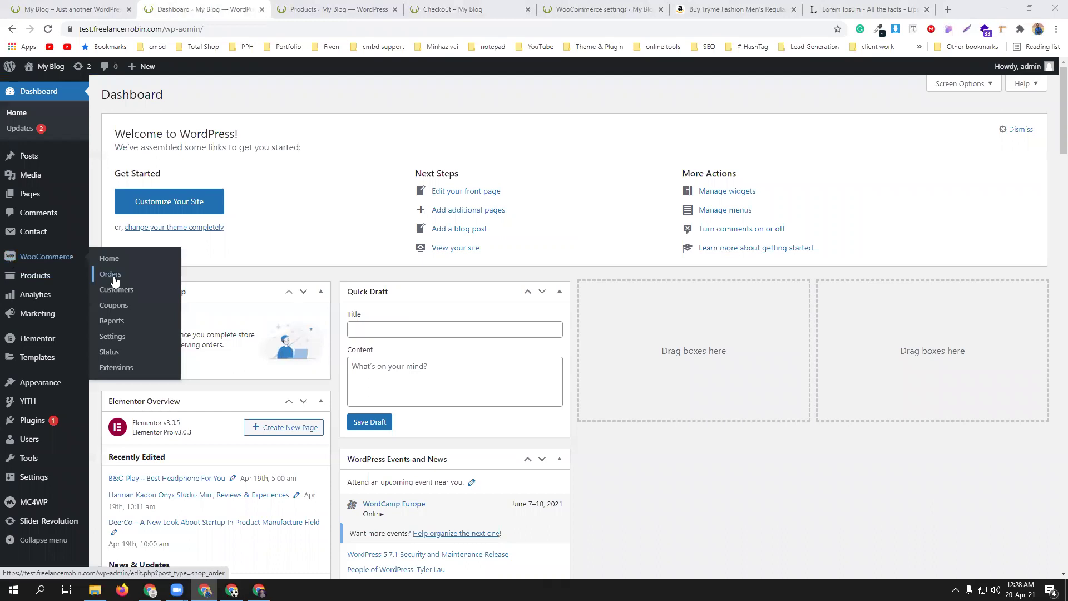
{"action": "left_click", "coordinate": [114, 281]}
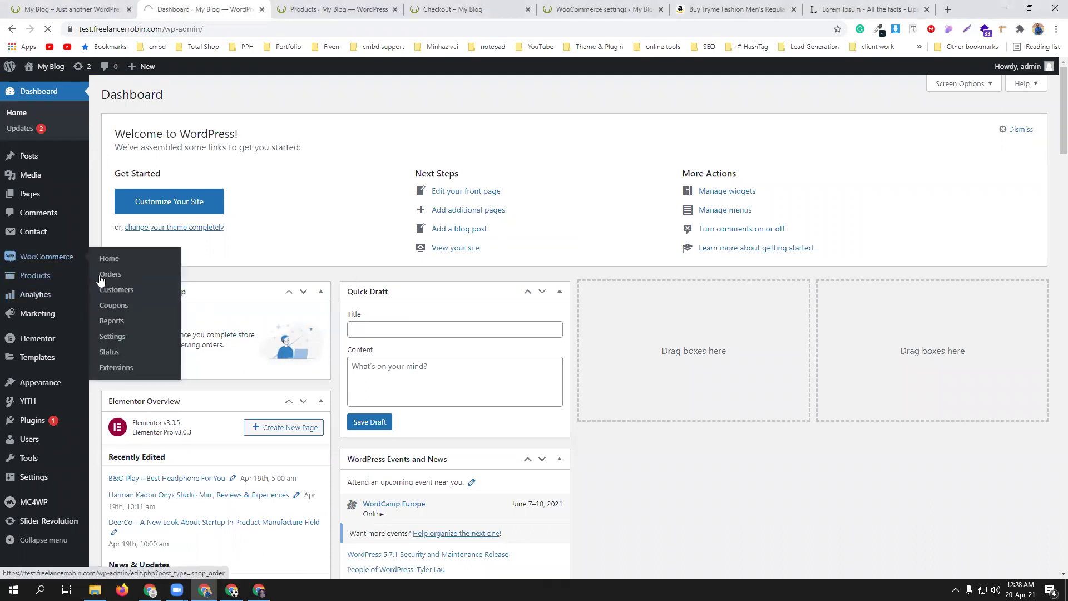
{"action": "left_click", "coordinate": [109, 280]}
{"action": "left_click", "coordinate": [111, 277]}
{"action": "mouse_move", "coordinate": [35, 221]}
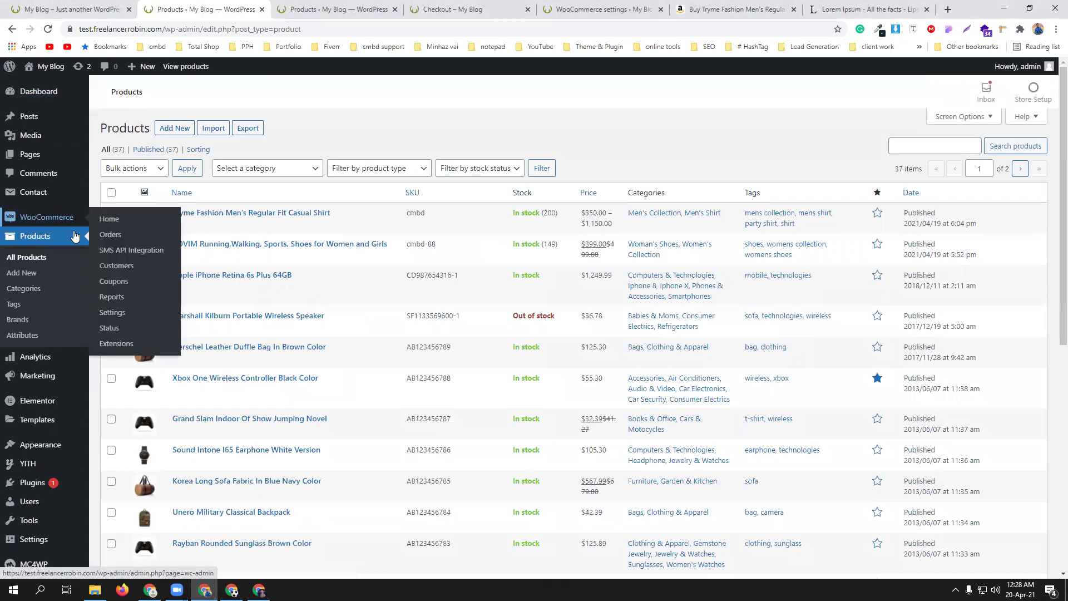
{"action": "left_click", "coordinate": [104, 235]}
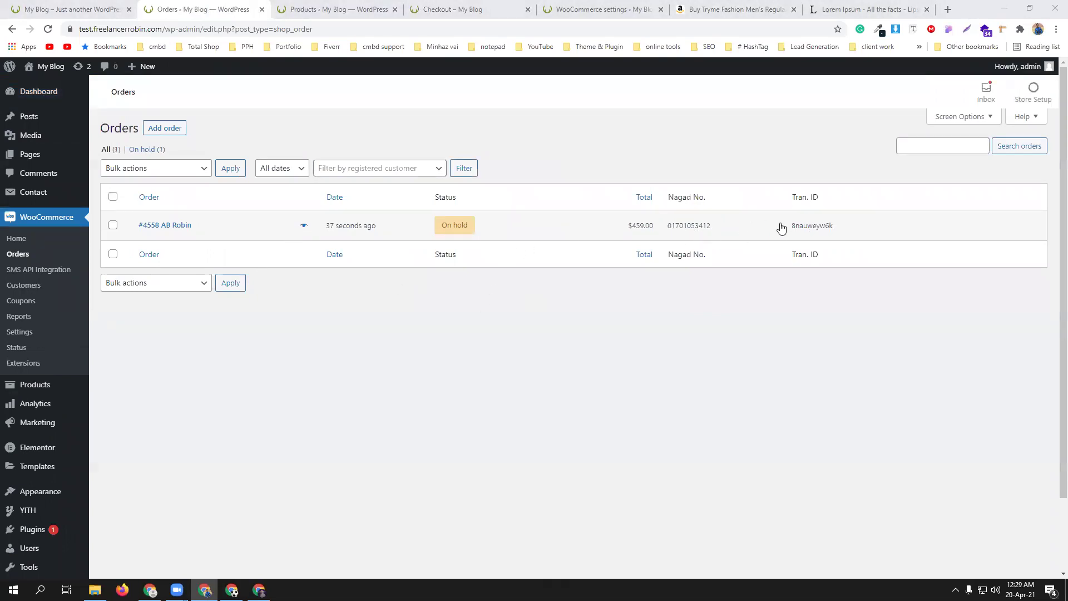
- Mark order 4558 as Completed, update it, and return to the orders list
{"action": "left_click", "coordinate": [247, 233]}
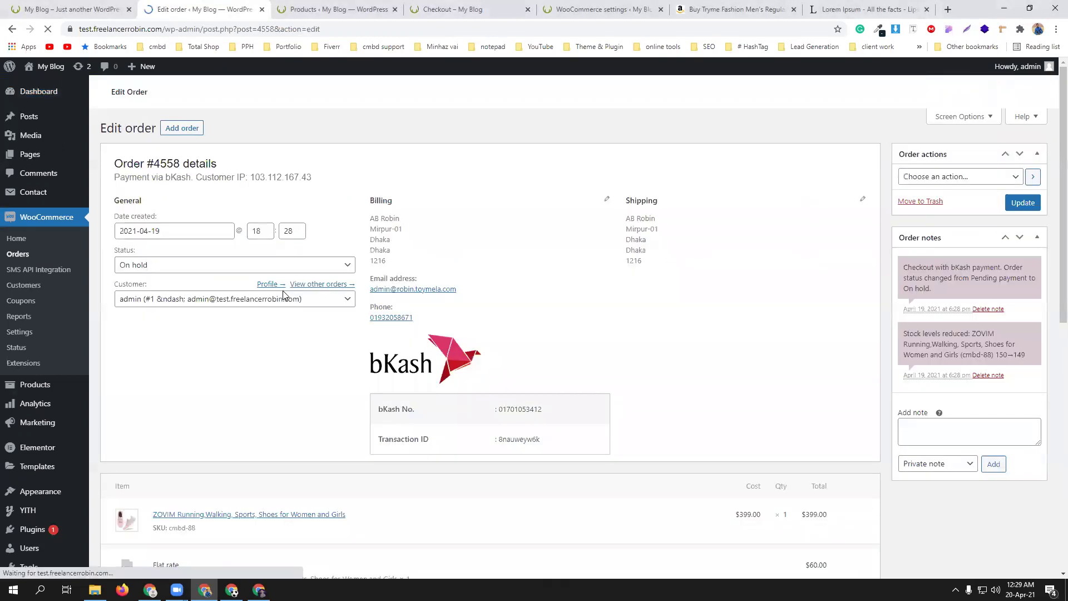
{"action": "left_click", "coordinate": [199, 271]}
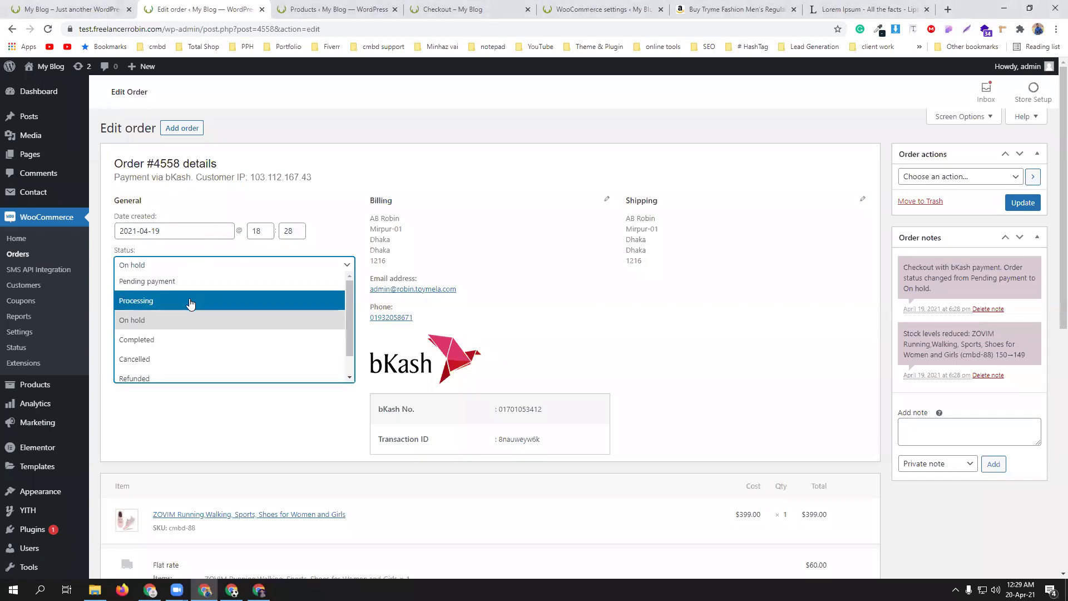
{"action": "left_click", "coordinate": [195, 339]}
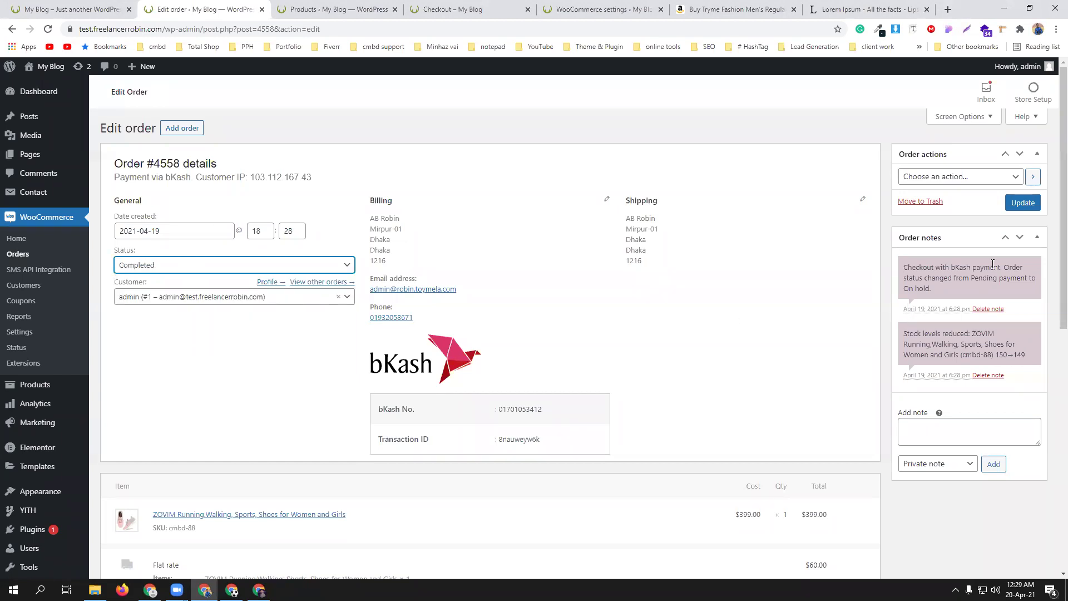
{"action": "left_click", "coordinate": [1023, 202]}
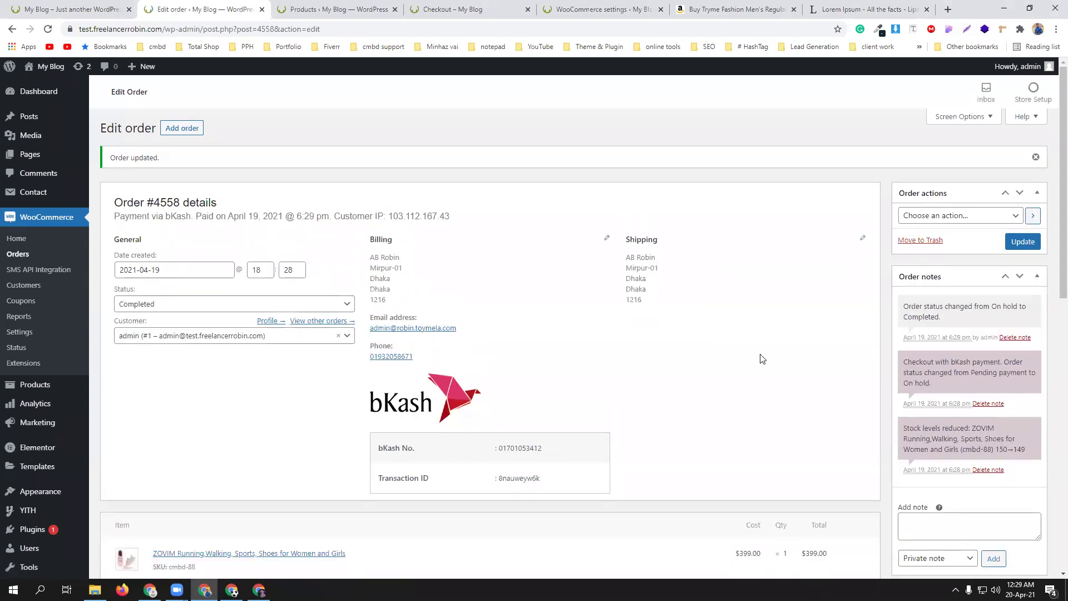
{"action": "left_click", "coordinate": [18, 255]}
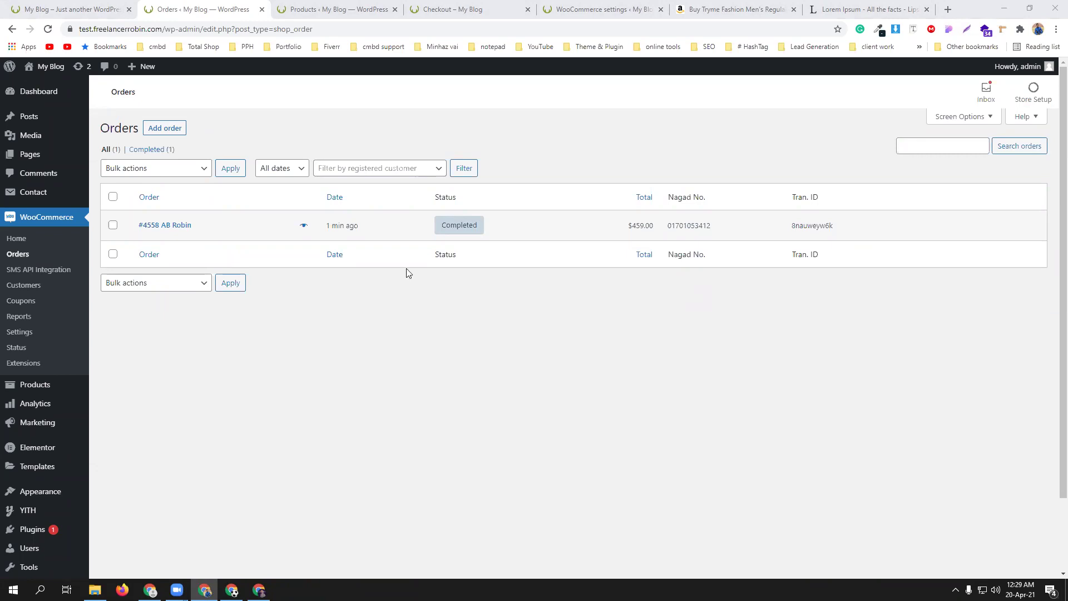
- Reopen order 4558 and change its status from Completed to Processing, then update it
{"action": "left_click", "coordinate": [367, 229]}
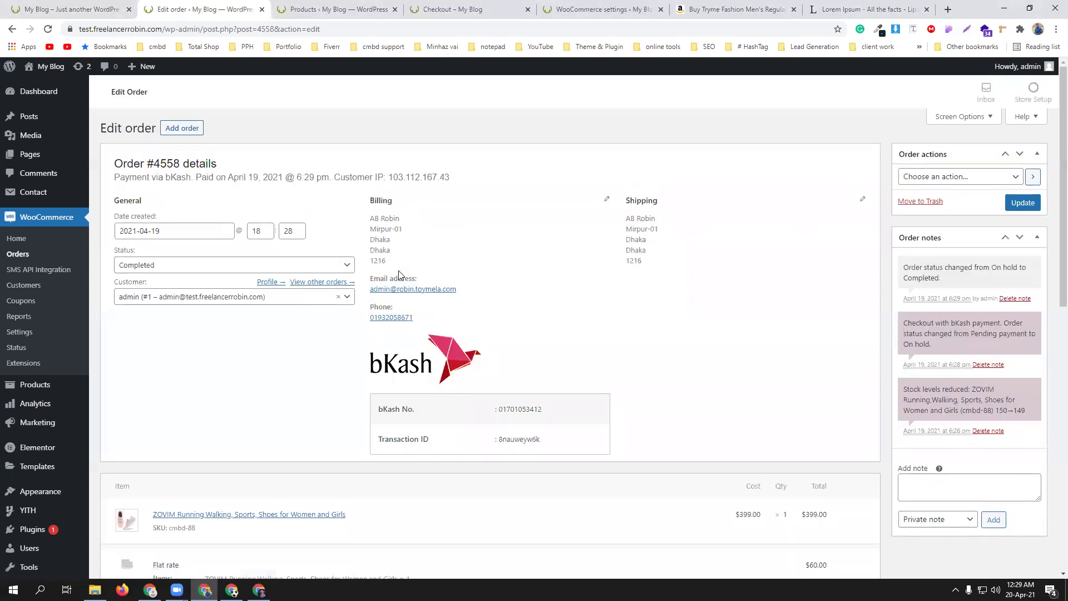
{"action": "left_click", "coordinate": [300, 265]}
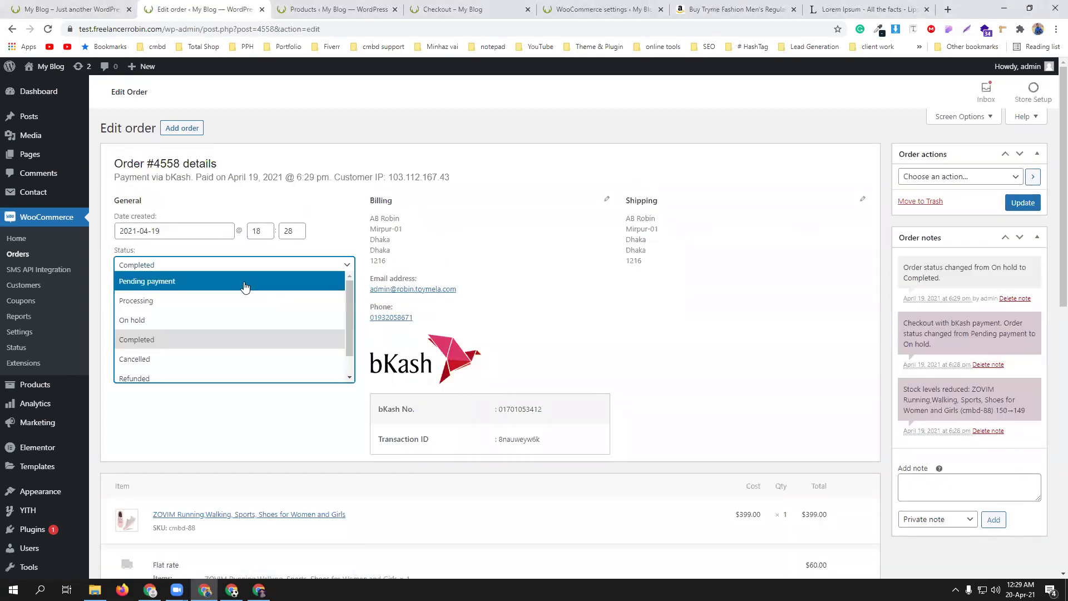
{"action": "left_click", "coordinate": [216, 359]}
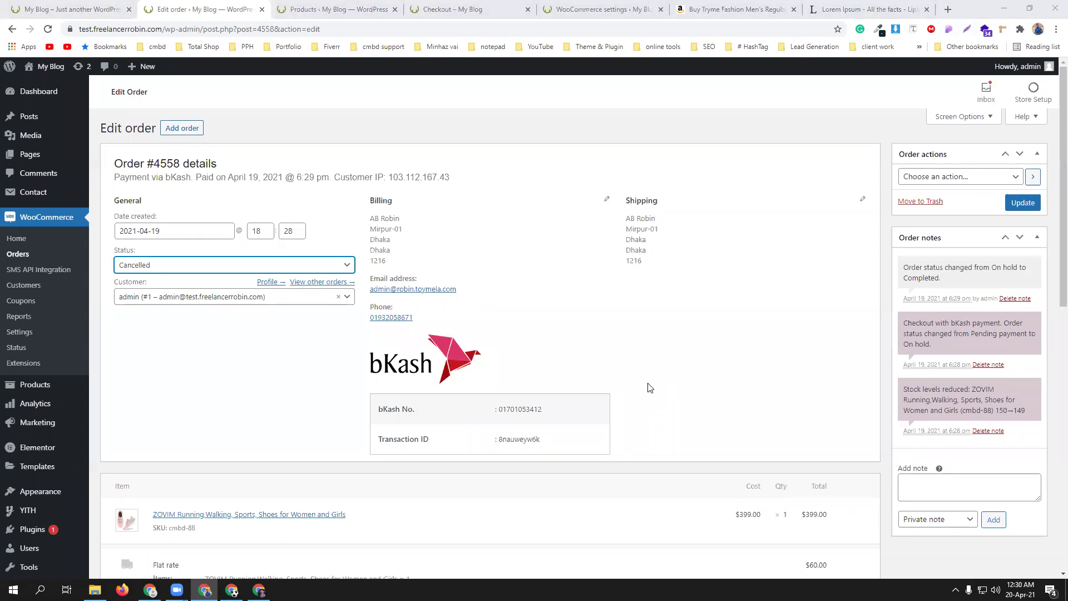
{"action": "left_click", "coordinate": [166, 265]}
{"action": "left_click", "coordinate": [157, 302]}
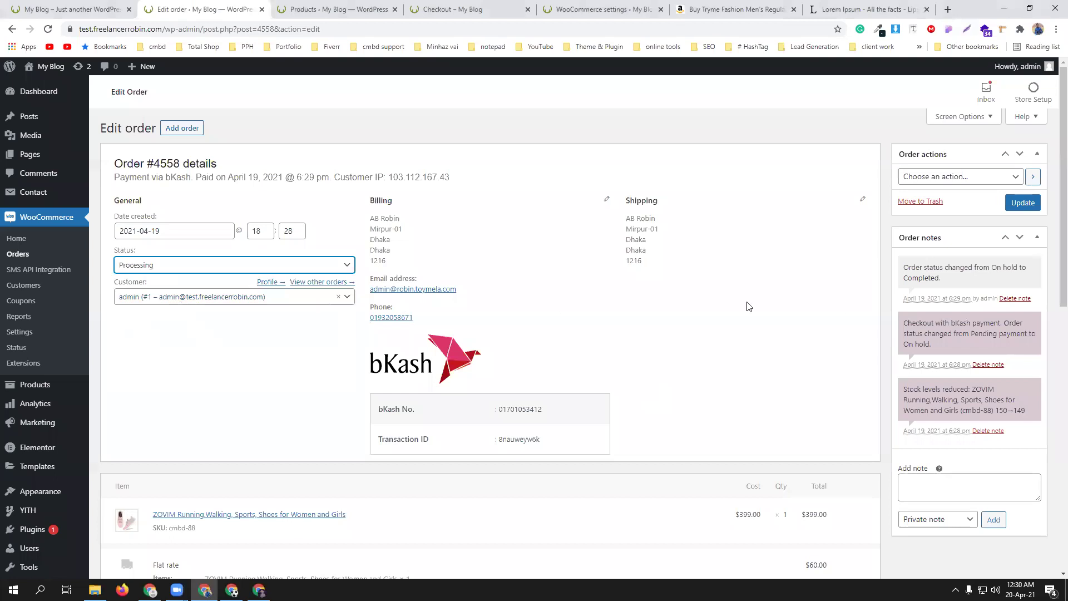
{"action": "left_click", "coordinate": [1021, 204]}
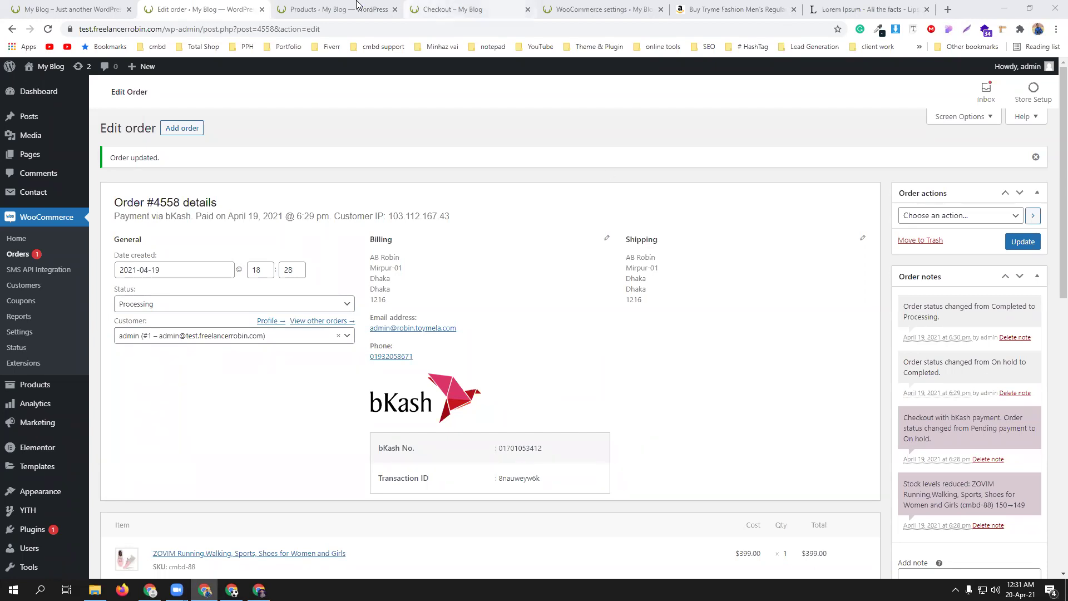
- Add three pairs of ZOVIM shoes to the cart from their product page
{"action": "left_click", "coordinate": [323, 9]}
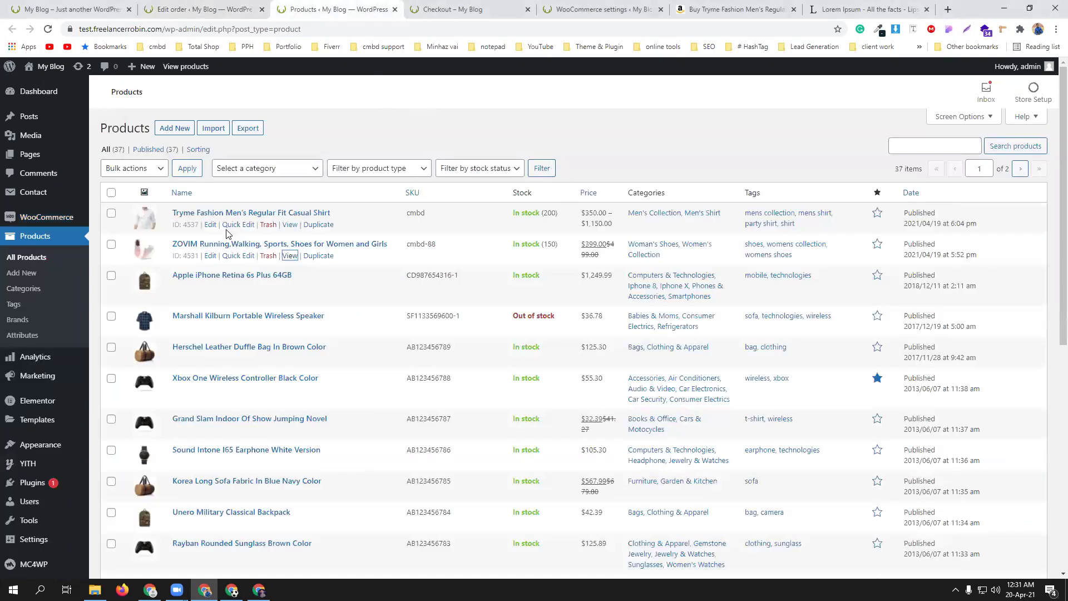
{"action": "left_click", "coordinate": [289, 256], "text": "ctrl"}
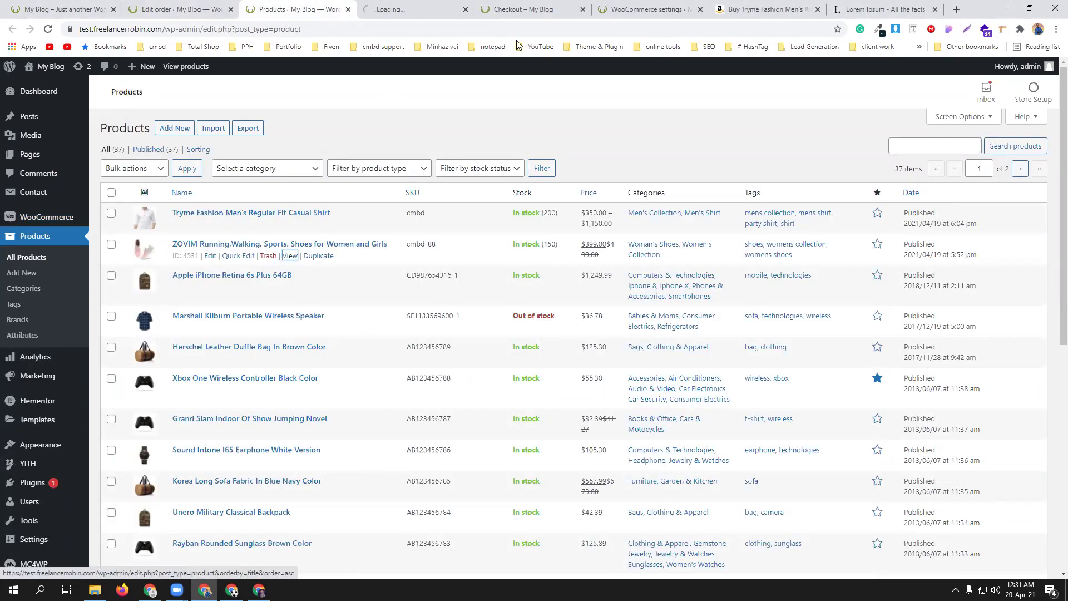
{"action": "left_click", "coordinate": [440, 9]}
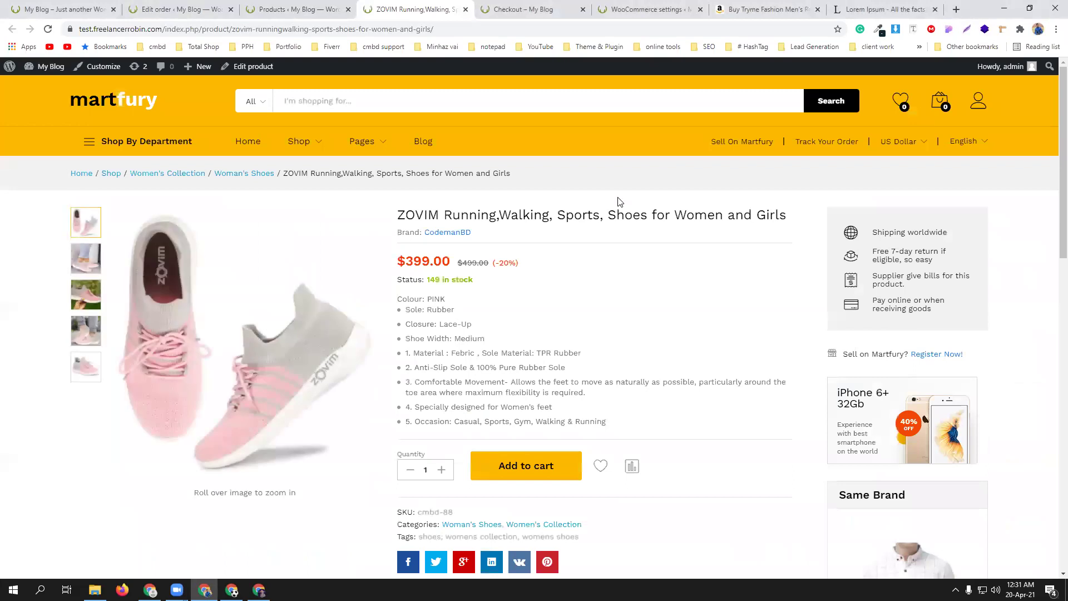
{"action": "scroll", "coordinate": [620, 201], "scroll_direction": "down", "scroll_amount": 2}
{"action": "left_click", "coordinate": [441, 359]}
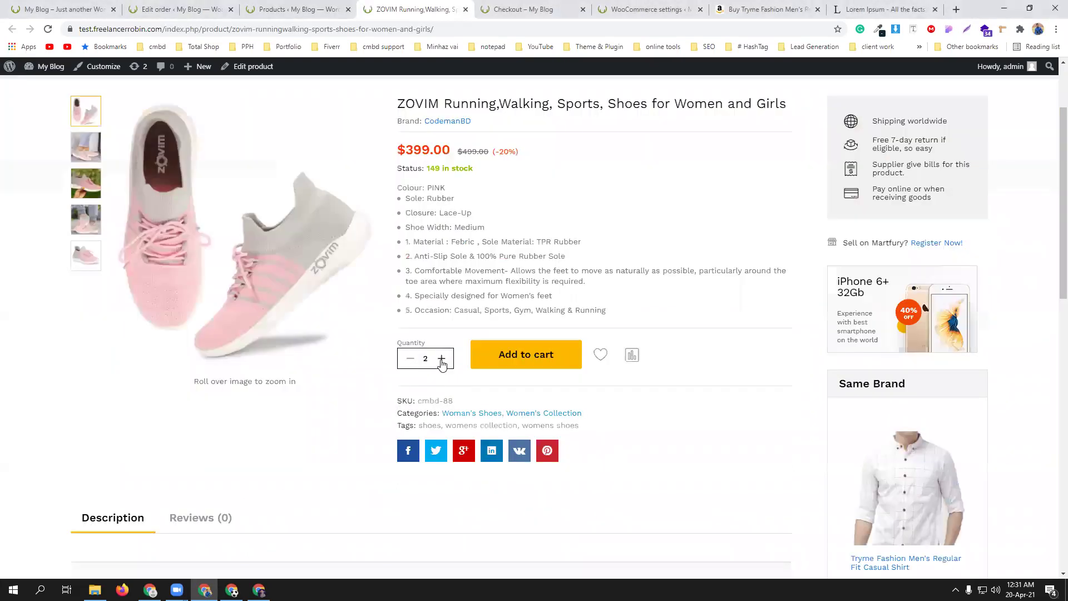
{"action": "left_click", "coordinate": [513, 357]}
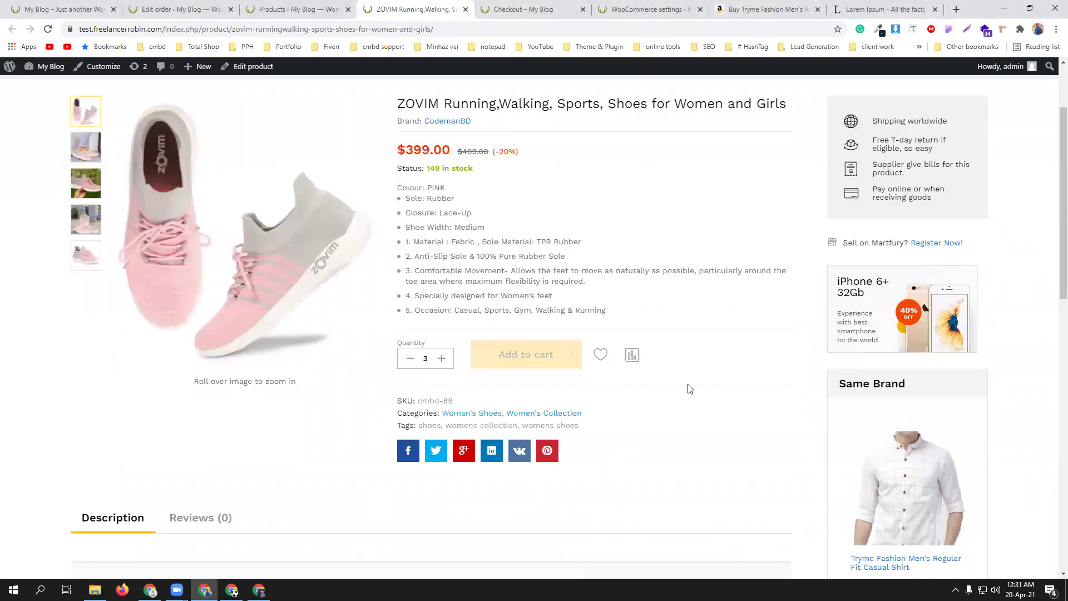
{"action": "scroll", "coordinate": [689, 388], "scroll_direction": "up", "scroll_amount": 2}
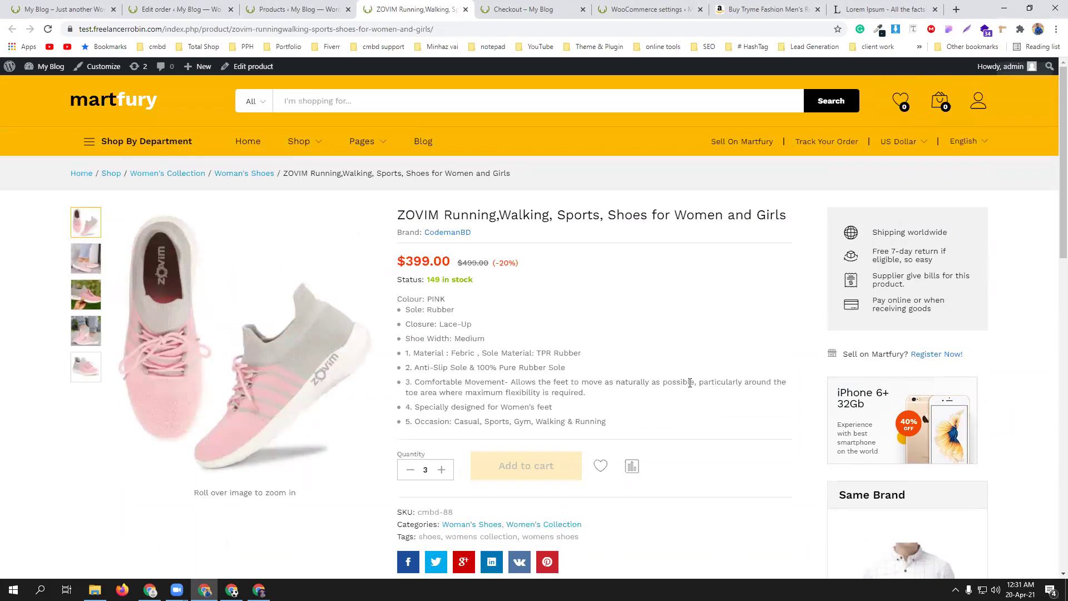
- Check out and review the $60.00 flat rate and $1,257.00 total
{"action": "mouse_move", "coordinate": [944, 98]}
{"action": "left_click", "coordinate": [936, 226]}
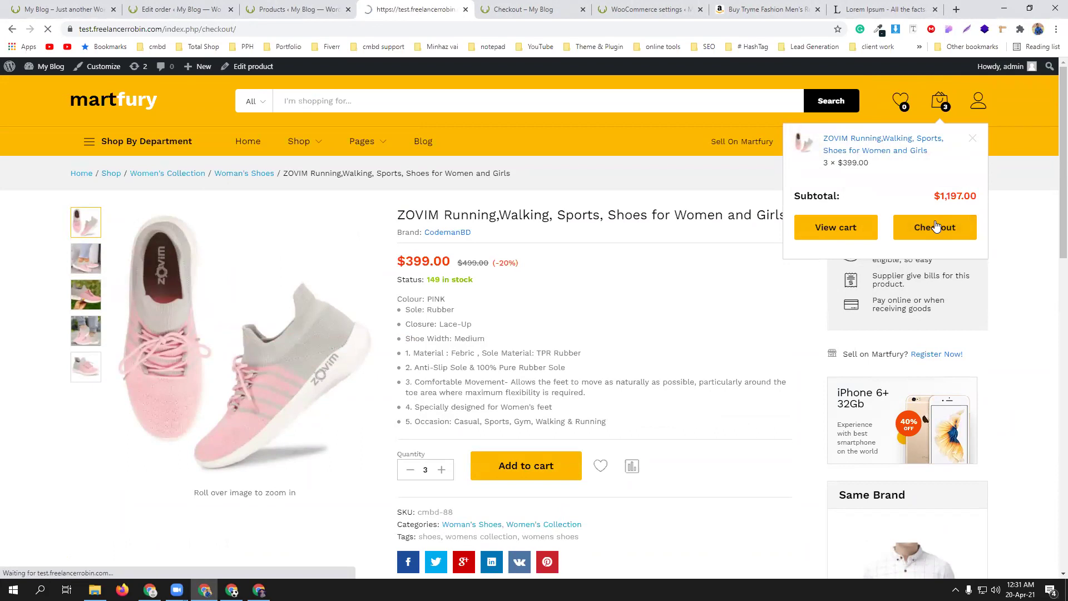
{"action": "scroll", "coordinate": [615, 345], "scroll_direction": "down", "scroll_amount": 1}
{"action": "scroll", "coordinate": [615, 345], "scroll_direction": "down", "scroll_amount": 5}
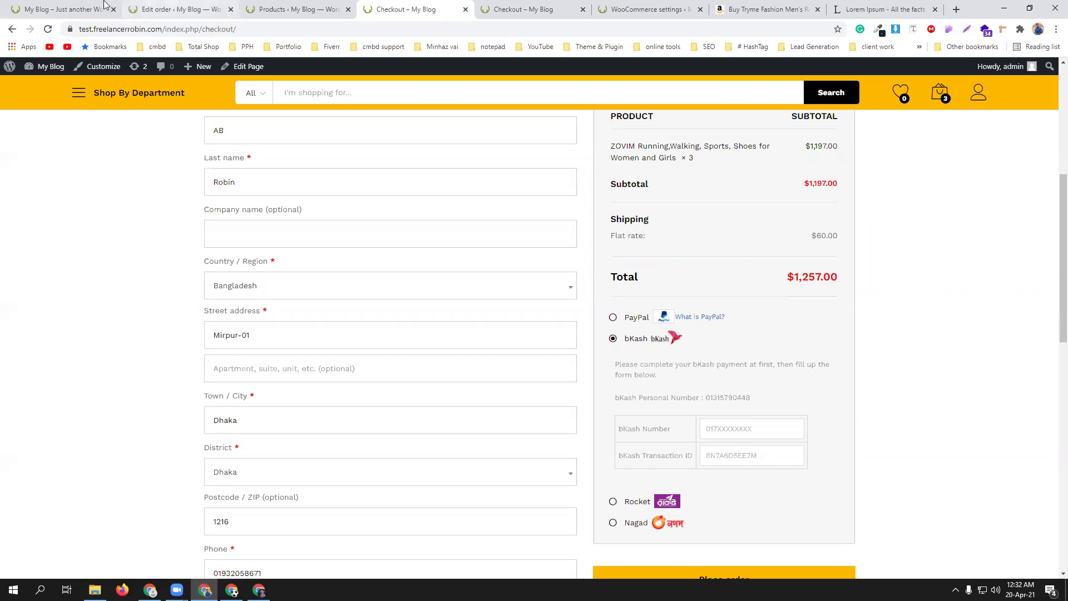
- Open the Inside Dhaka zone's Flat rate settings in WooCommerce shipping zones
{"action": "left_click", "coordinate": [635, 9]}
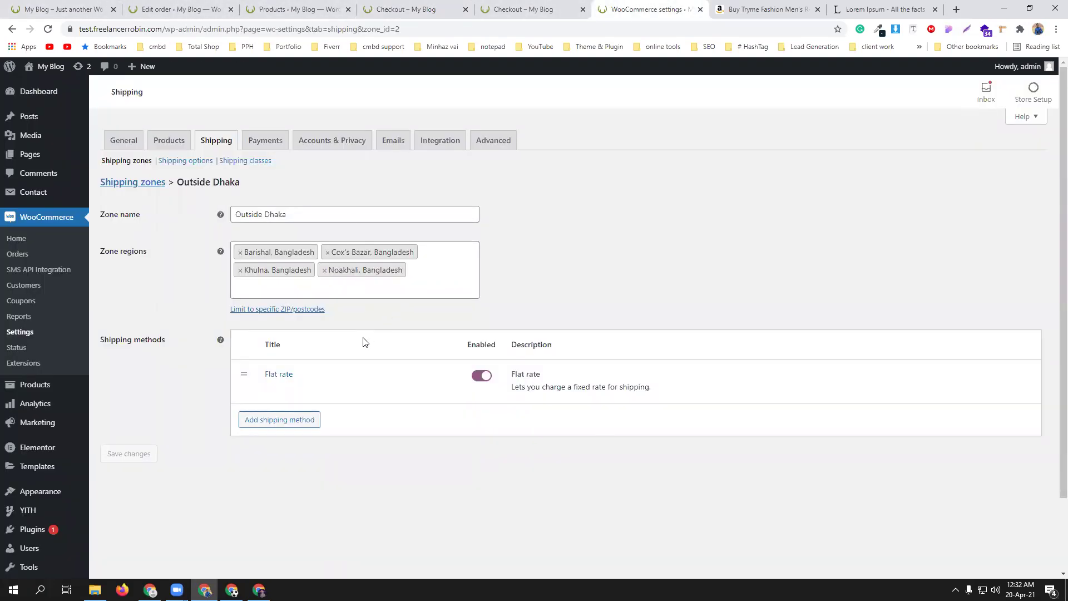
{"action": "left_click", "coordinate": [134, 184]}
{"action": "left_click", "coordinate": [586, 91]}
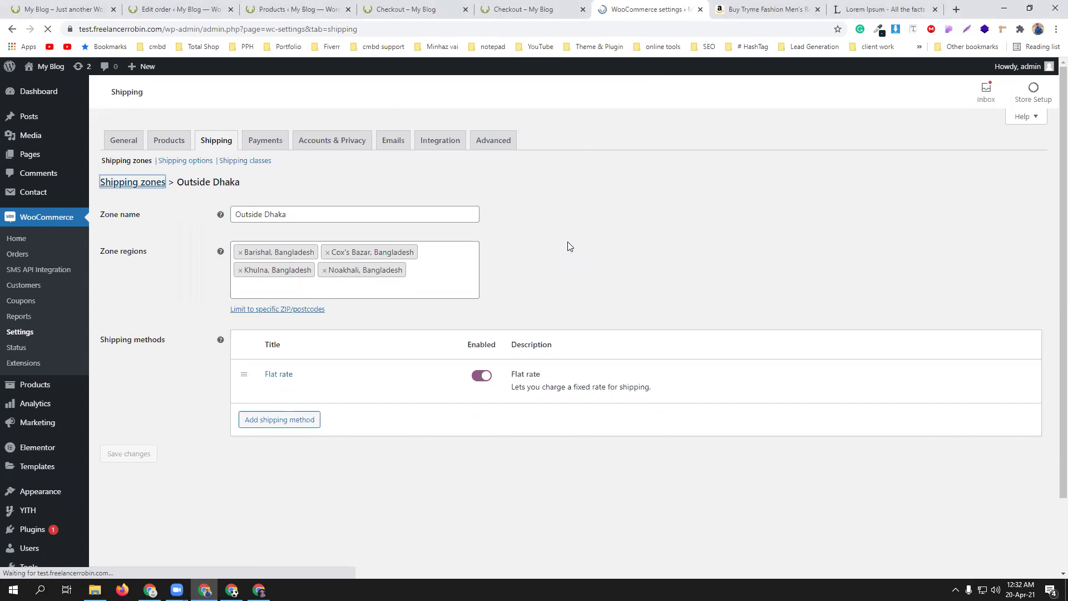
{"action": "left_click", "coordinate": [143, 278]}
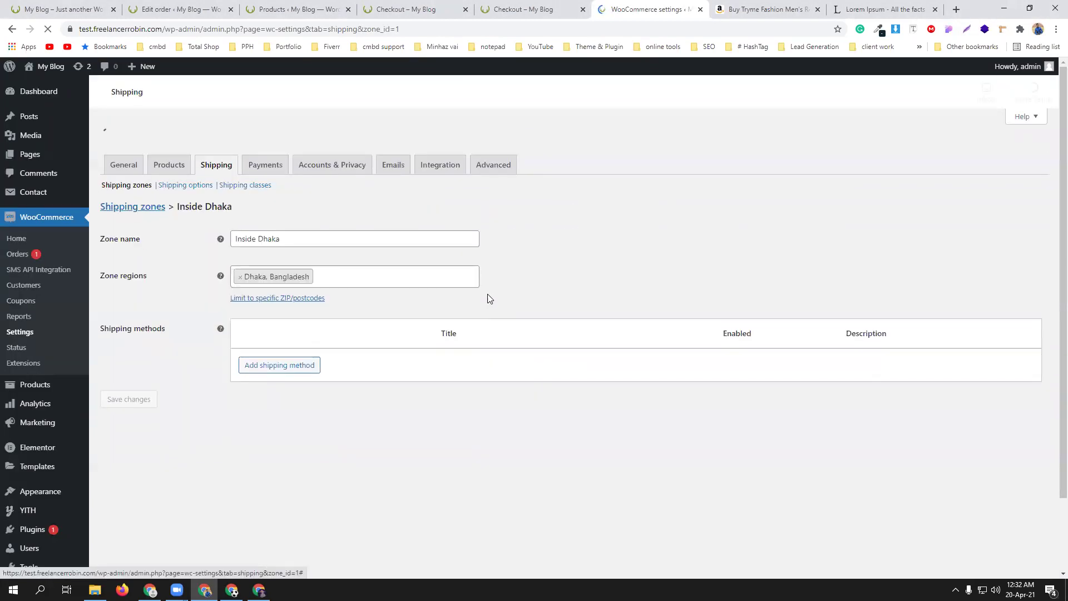
{"action": "left_click", "coordinate": [269, 353]}
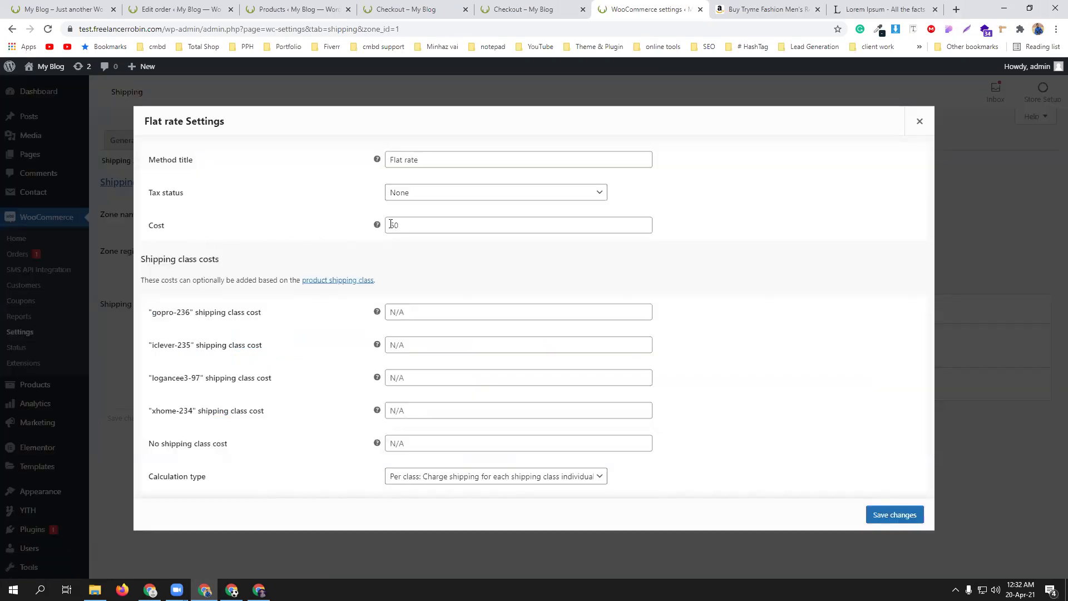
- Change the Inside Dhaka Flat rate cost to 60*[qty] and save
{"action": "left_click_drag", "start_coordinate": [391, 224], "coordinate": [416, 223]}
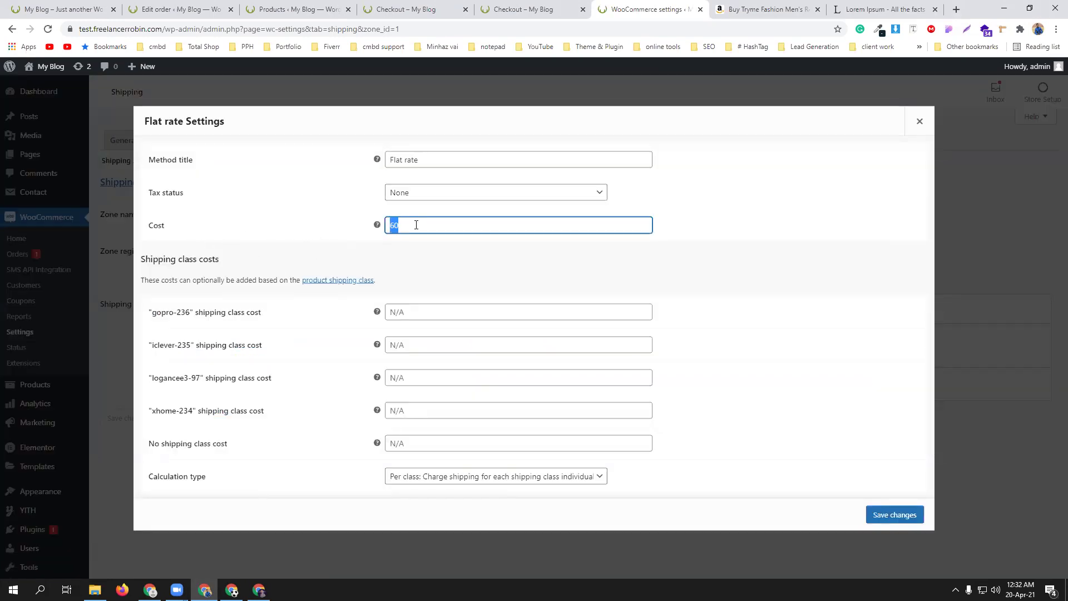
{"action": "key", "text": "BackSpace"}
{"action": "type", "text": "60"}
{"action": "mouse_move", "coordinate": [378, 228]}
{"action": "type", "text": "[qty]"}
{"action": "left_click", "coordinate": [873, 565]}
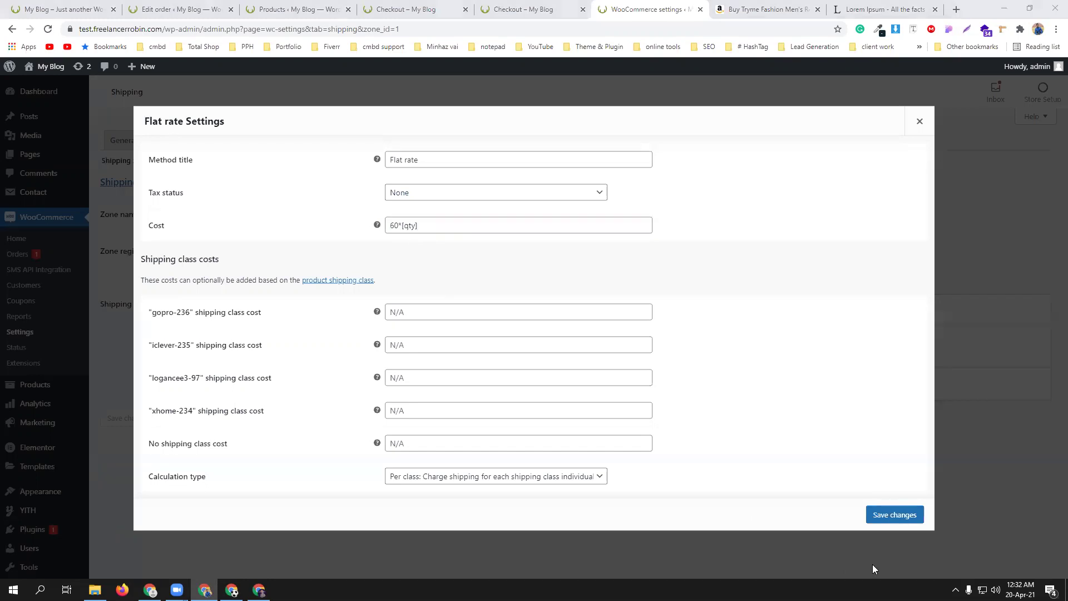
{"action": "left_click", "coordinate": [903, 515]}
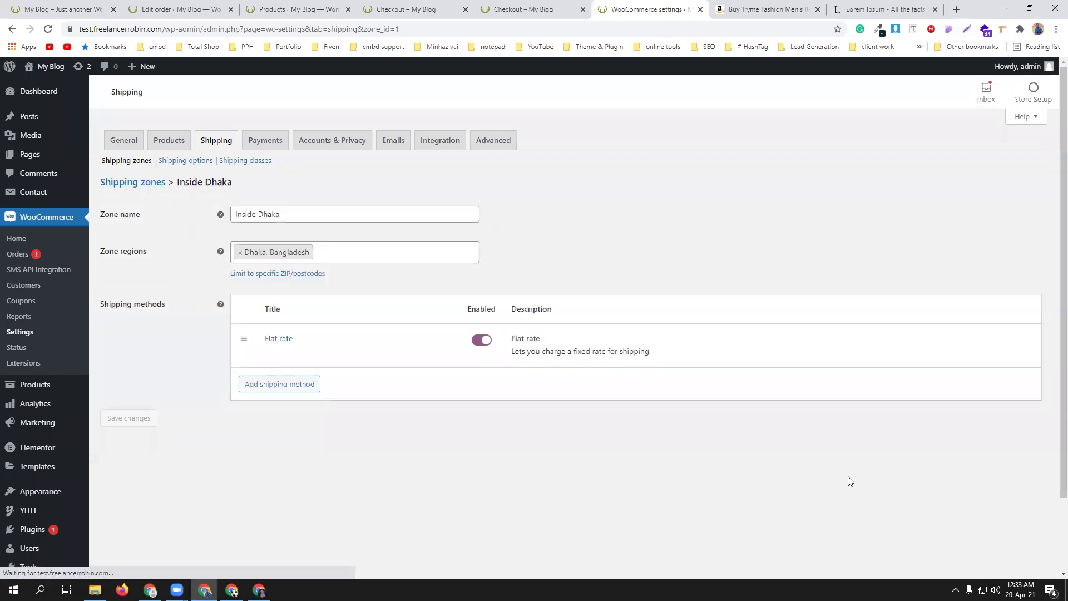
- Set the Outside Dhaka zone's Flat rate cost to 100*[qty] and save it
{"action": "left_click", "coordinate": [125, 183]}
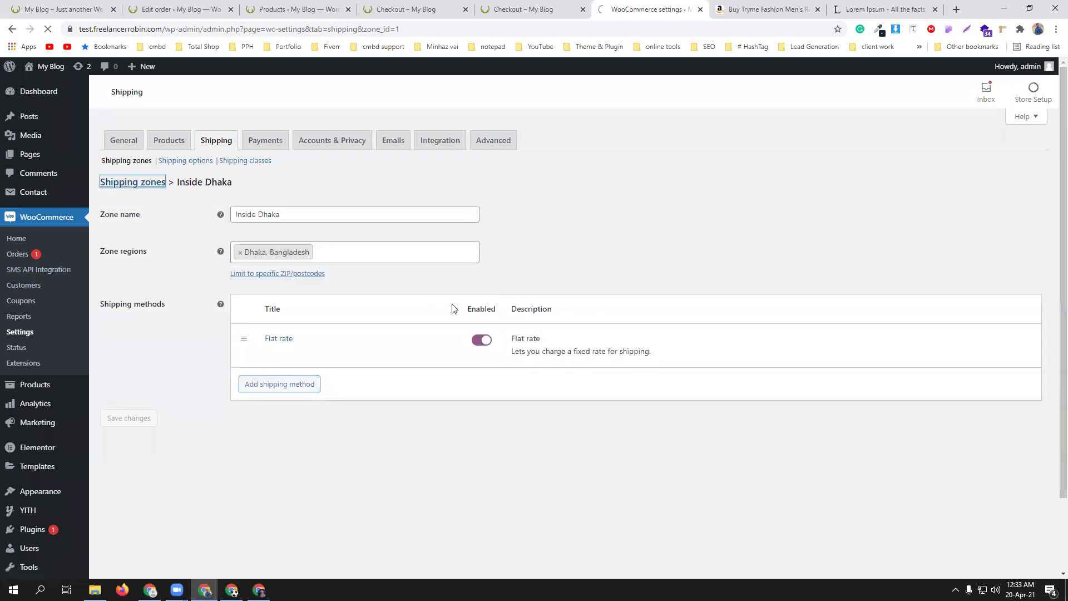
{"action": "mouse_move", "coordinate": [214, 316]}
{"action": "left_click", "coordinate": [139, 323]}
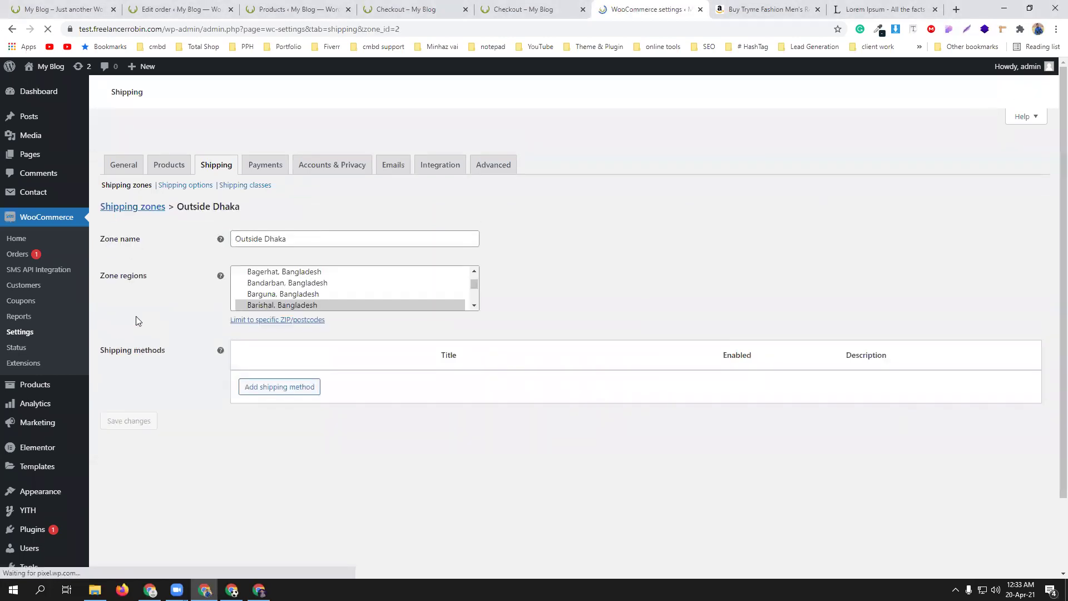
{"action": "left_click", "coordinate": [277, 385]}
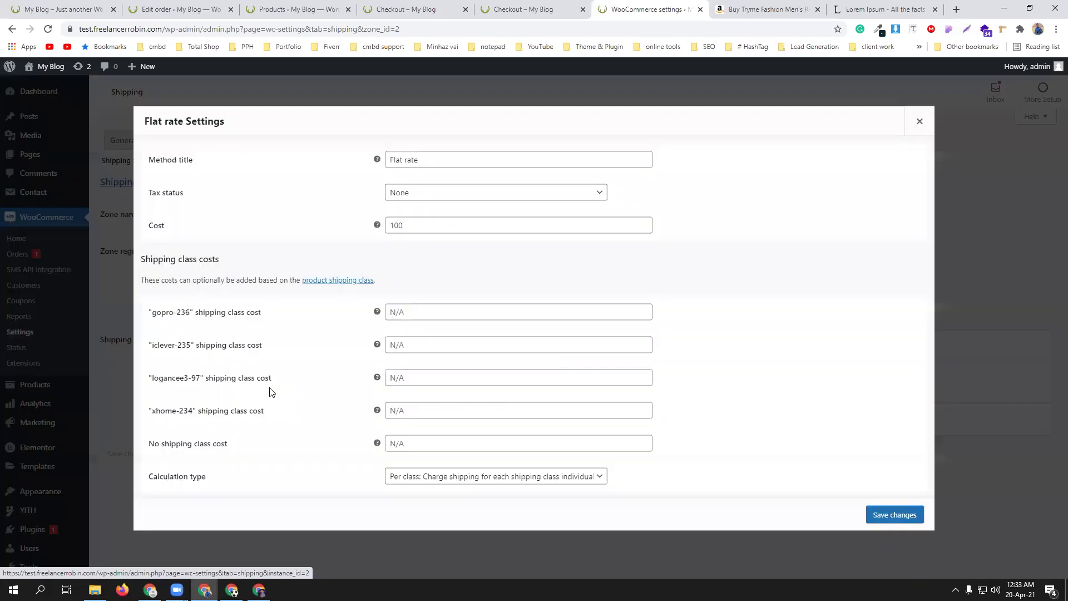
{"action": "left_click", "coordinate": [409, 224]}
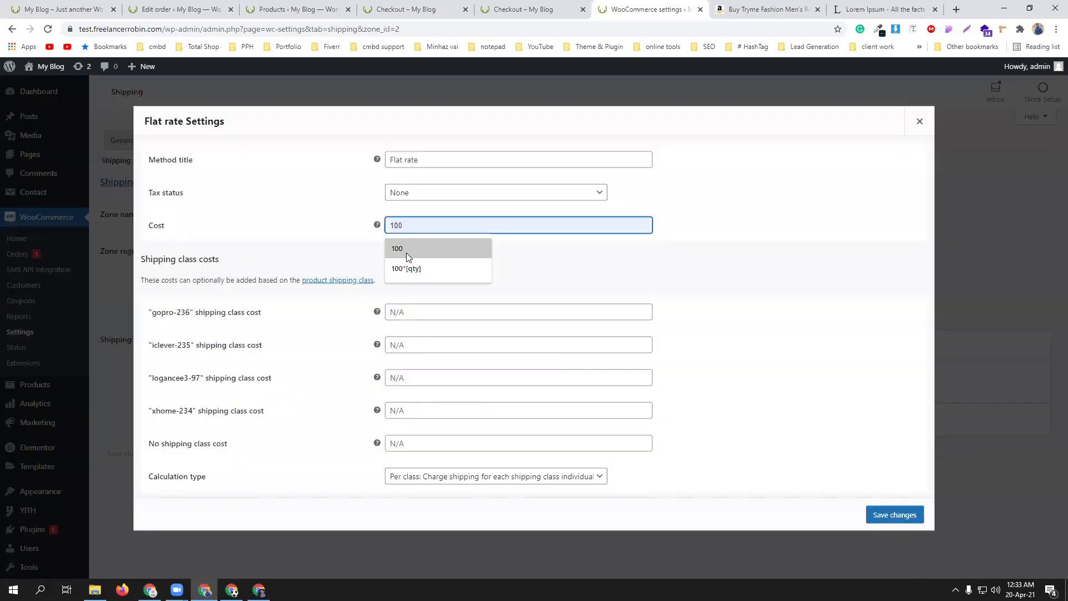
{"action": "left_click", "coordinate": [410, 271]}
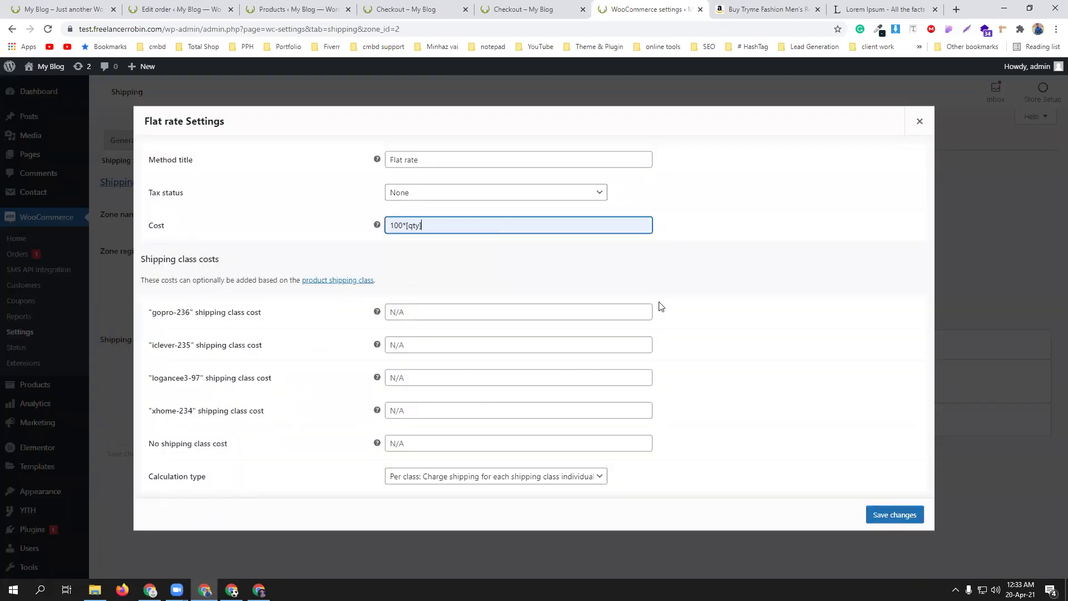
{"action": "left_click", "coordinate": [902, 514]}
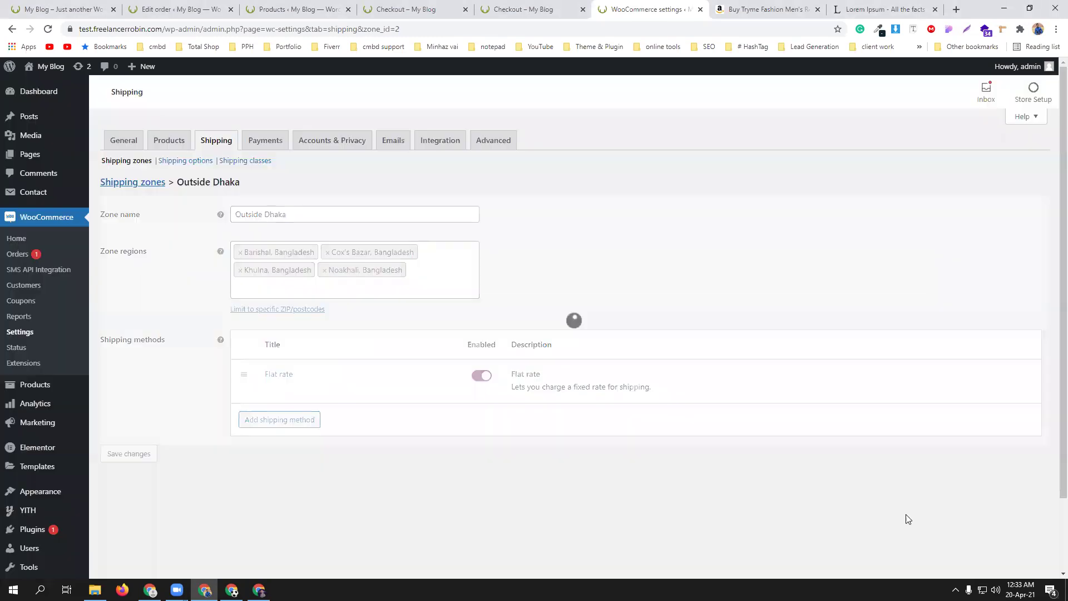
{"action": "left_click", "coordinate": [525, 9]}
- Return to the shop and add five ZOVIM shoes to the cart
{"action": "left_click", "coordinate": [49, 29]}
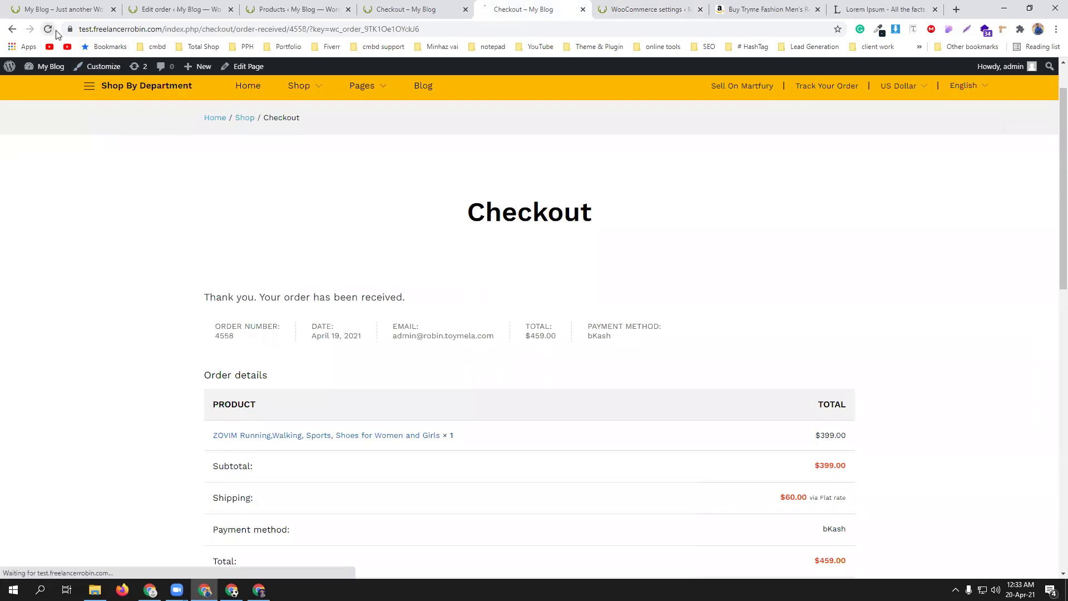
{"action": "left_click", "coordinate": [409, 9]}
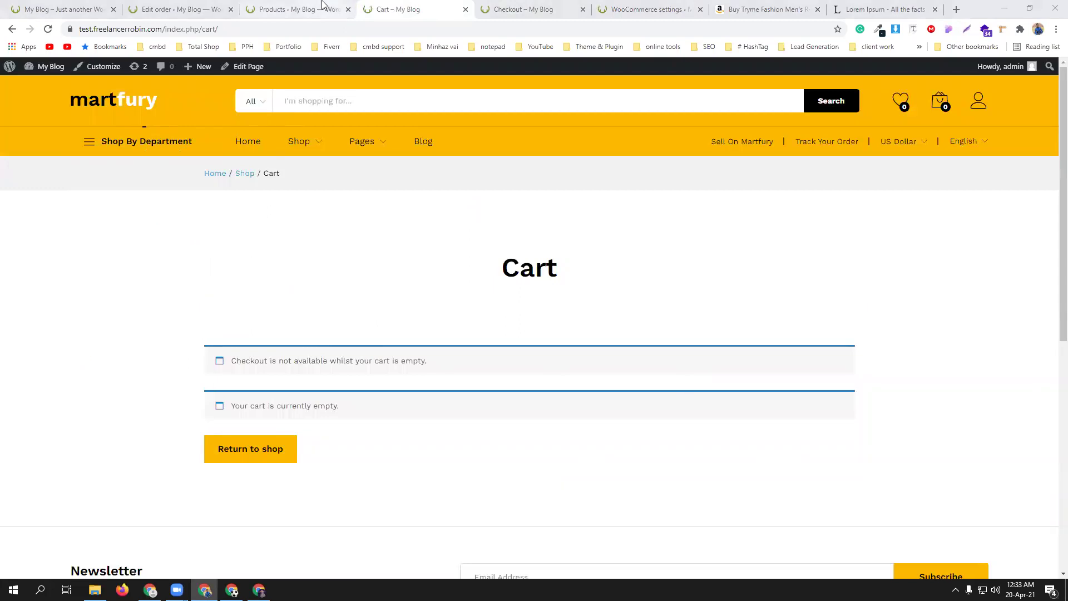
{"action": "left_click", "coordinate": [257, 449]}
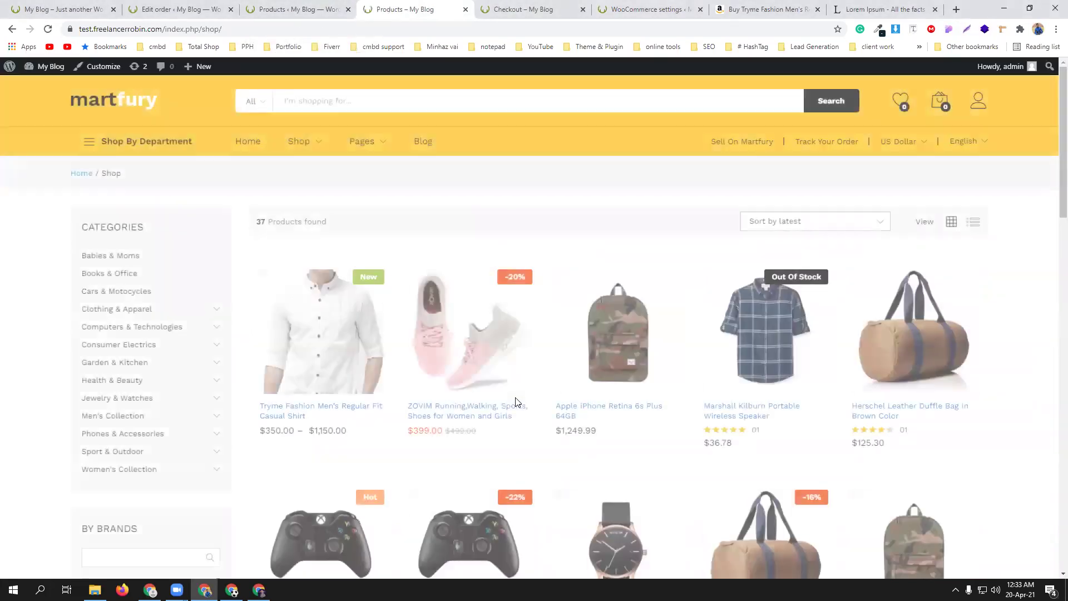
{"action": "left_click", "coordinate": [454, 418]}
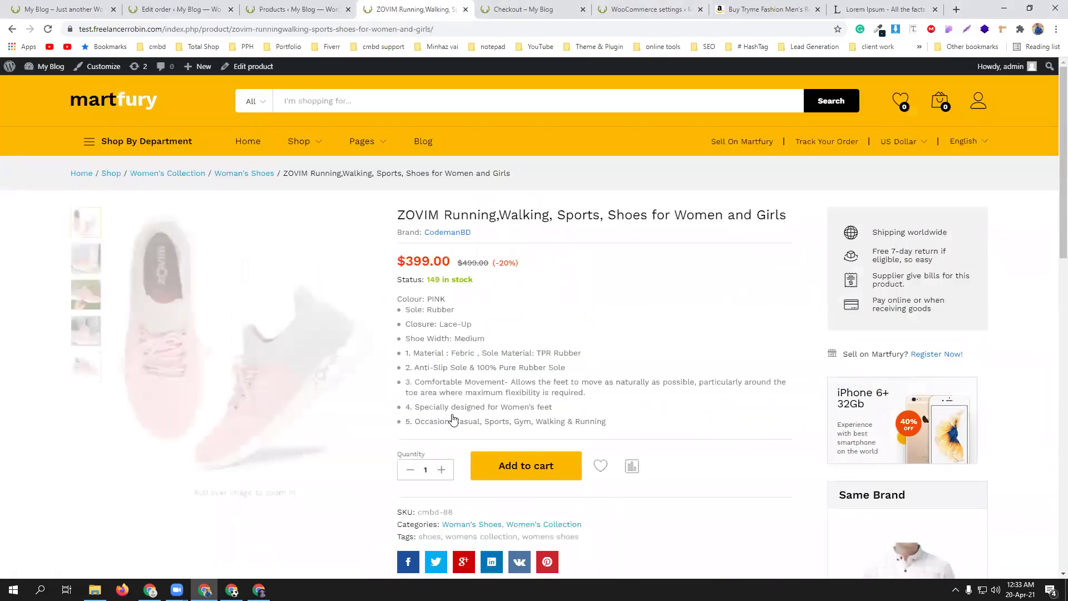
{"action": "left_click", "coordinate": [441, 471]}
{"action": "left_click", "coordinate": [442, 471]}
{"action": "left_click", "coordinate": [442, 471]}
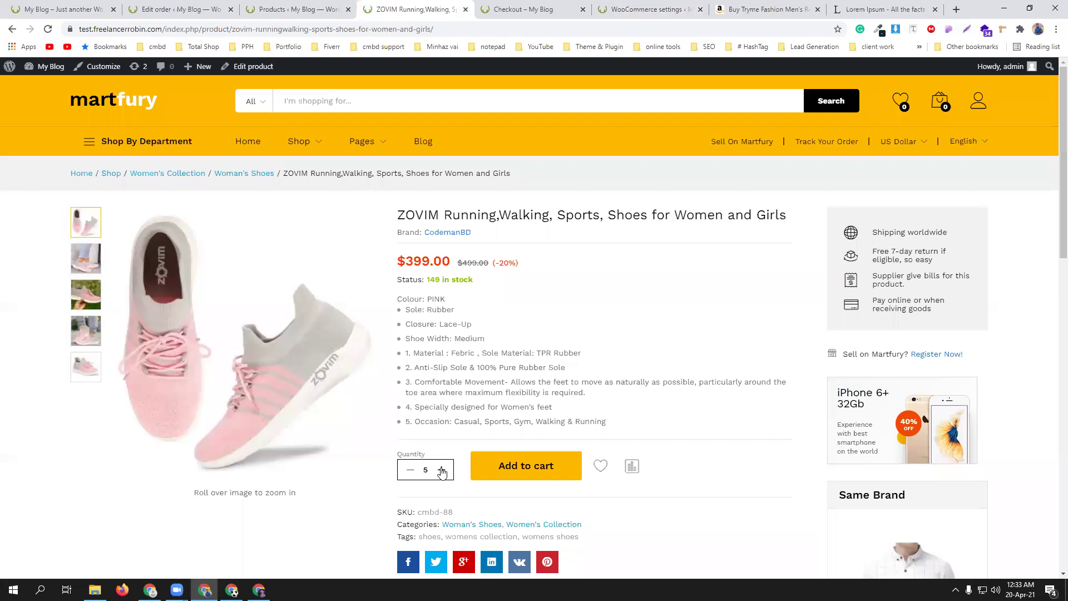
{"action": "left_click", "coordinate": [542, 467]}
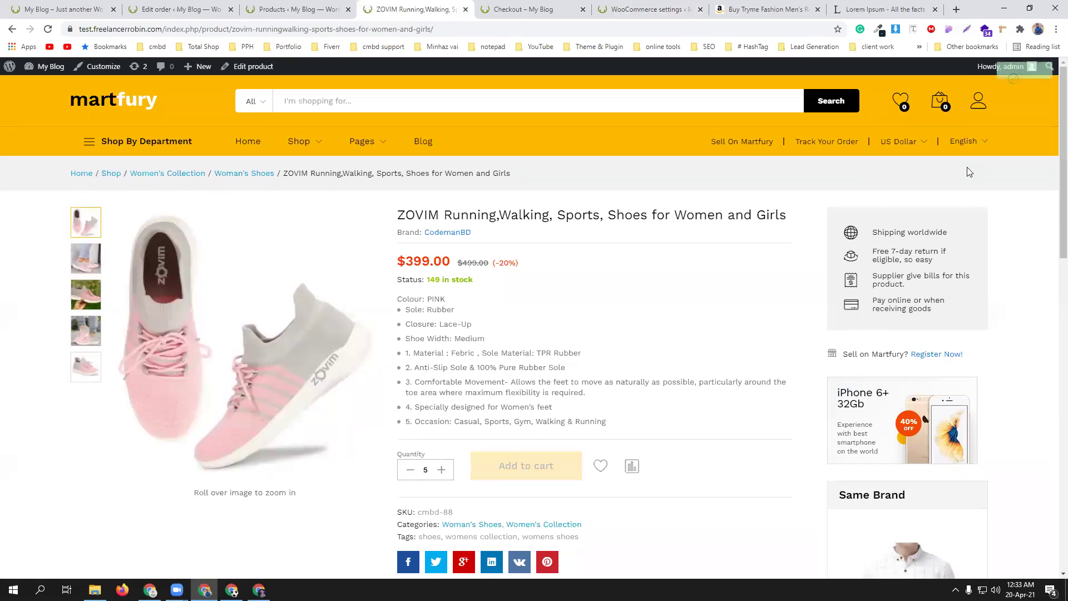
- Check out to confirm the $300.00 flat rate and $2,295.00 total
{"action": "mouse_move", "coordinate": [938, 109]}
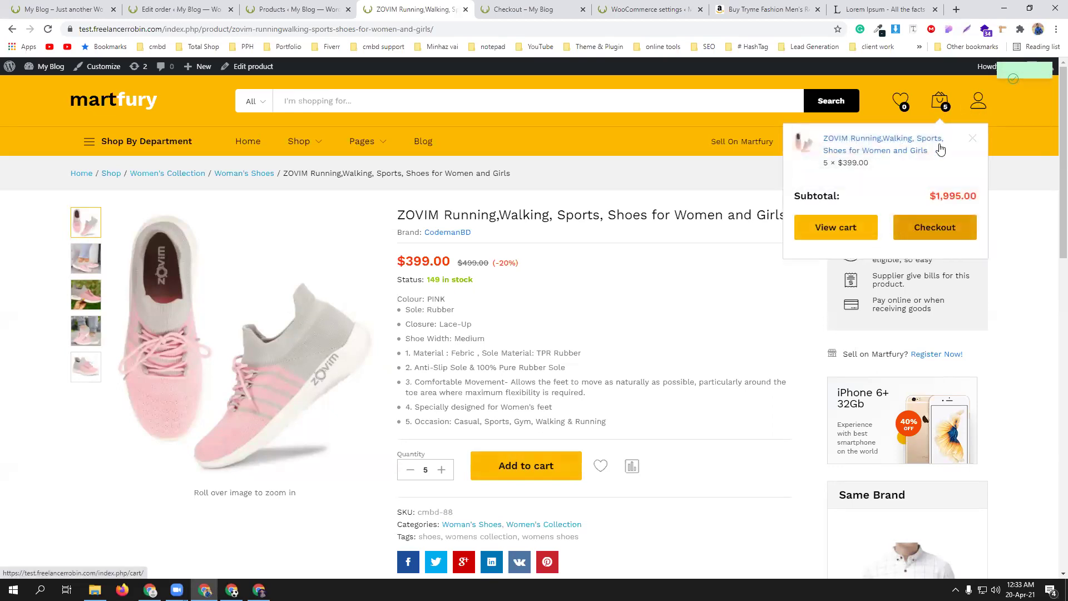
{"action": "left_click", "coordinate": [939, 232]}
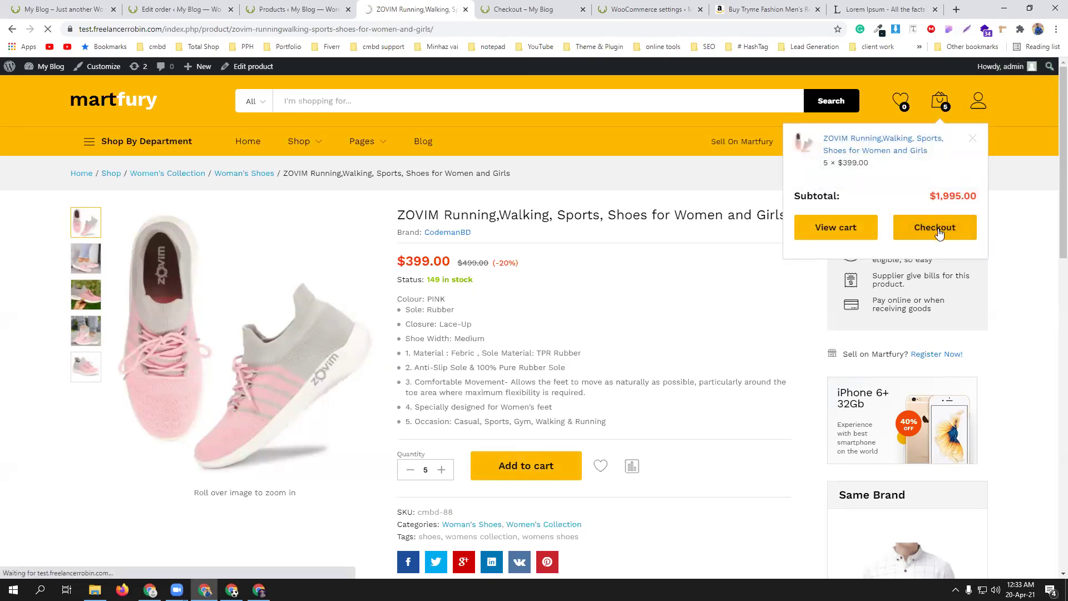
{"action": "scroll", "coordinate": [762, 336], "scroll_direction": "down", "scroll_amount": 5}
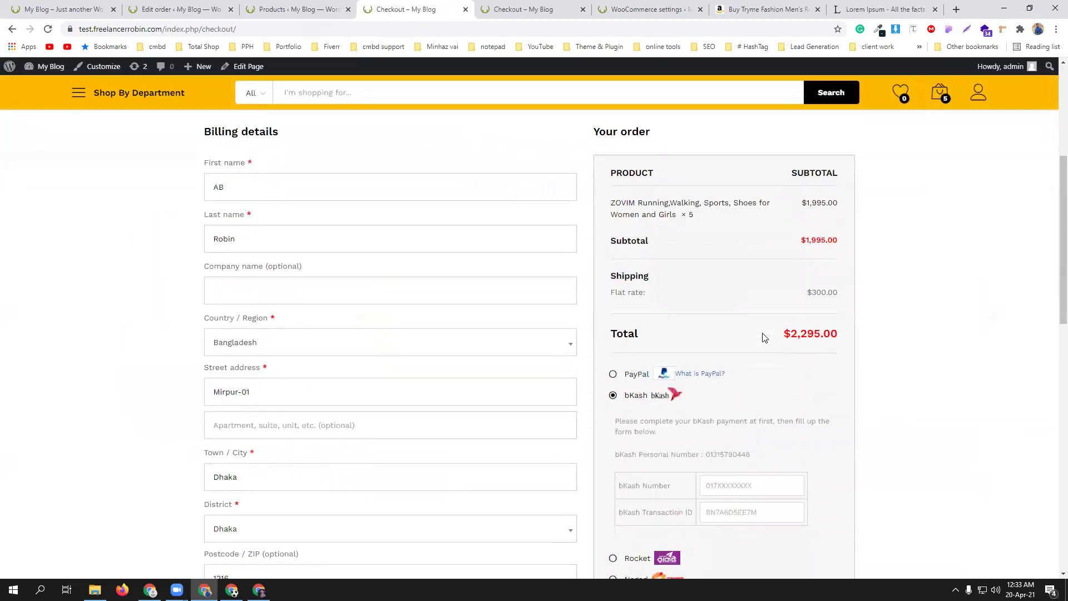
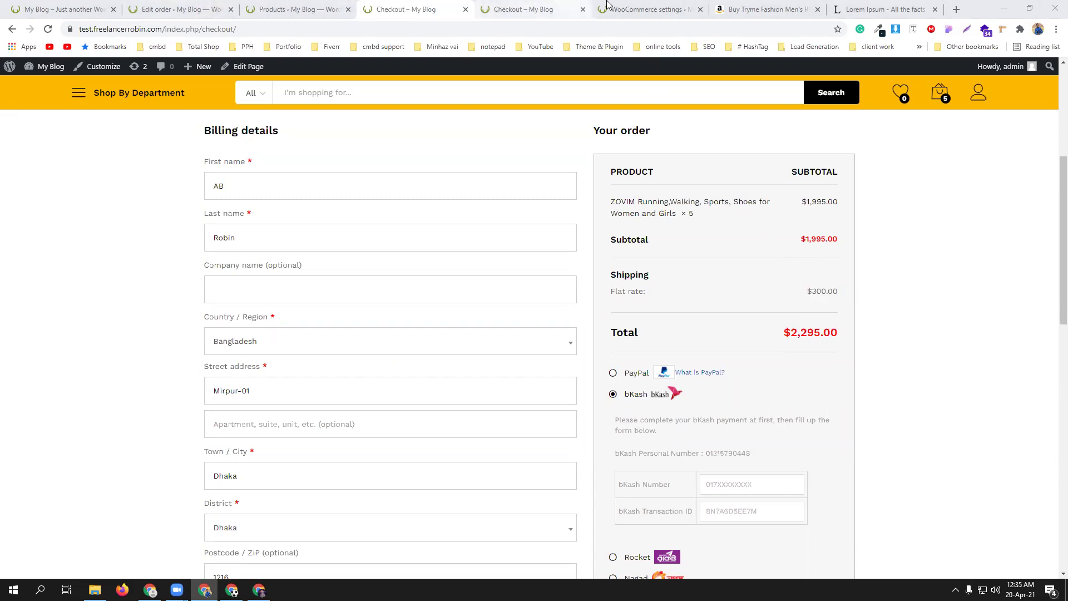
- Open the WooCommerce Shipping classes list showing gopro-236, iclever-235, logancee3-97 and xhome-234
{"action": "left_click", "coordinate": [668, 8]}
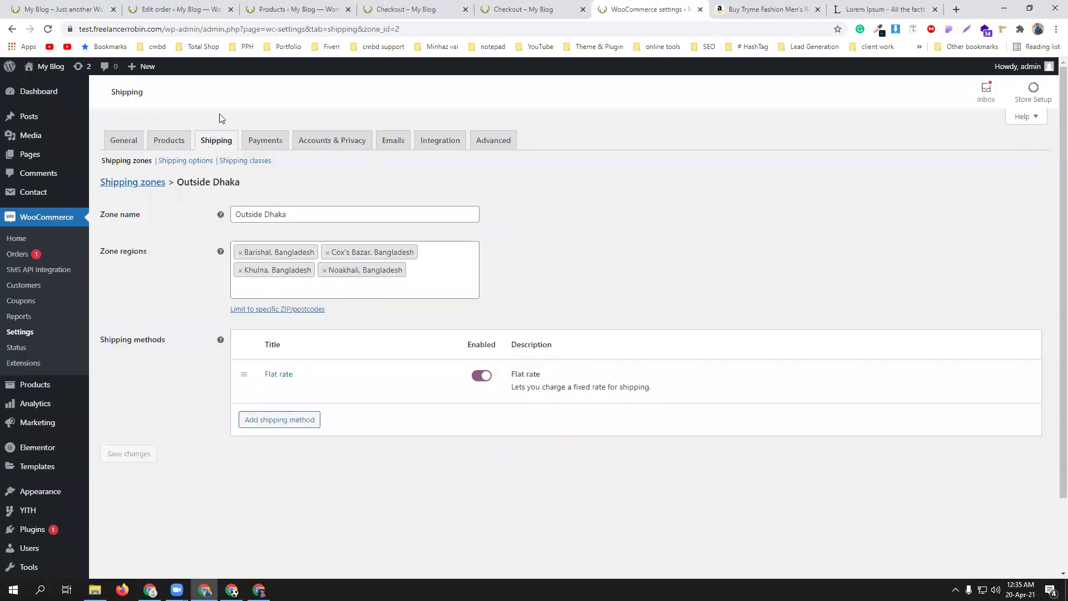
{"action": "left_click", "coordinate": [260, 162]}
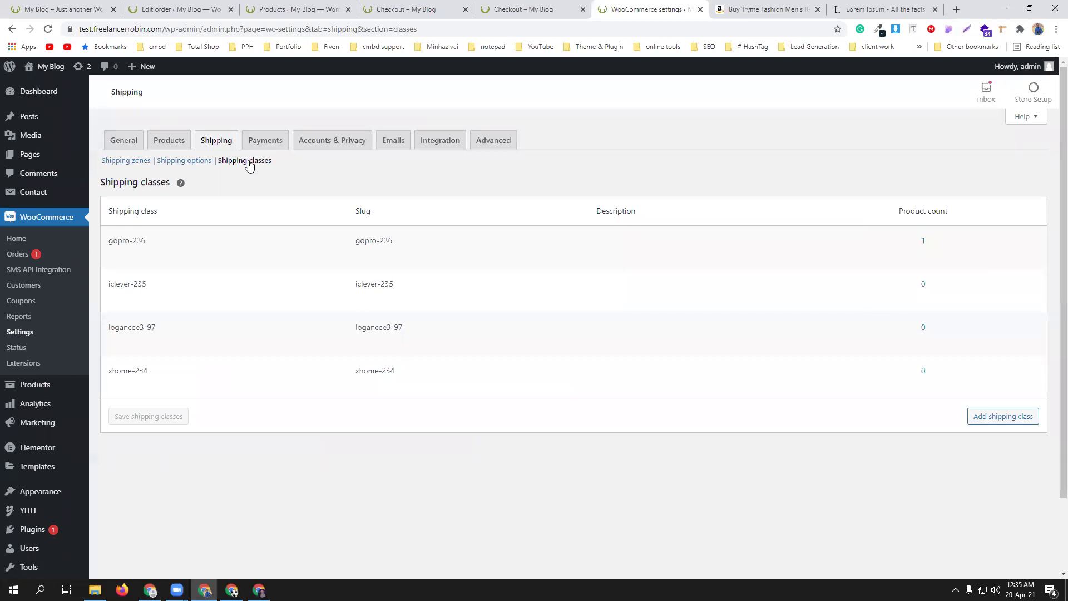
- Remove the four shipping classes gopro-236, iclever-235, logancee3-97 and xhome-234, and save
{"action": "left_click", "coordinate": [713, 282]}
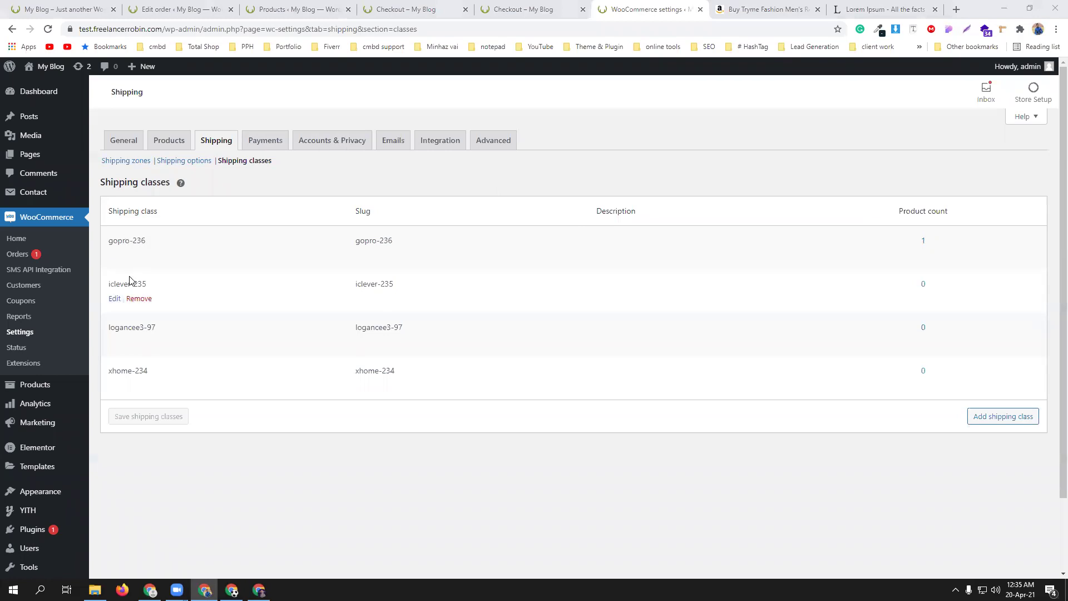
{"action": "left_click", "coordinate": [138, 256]}
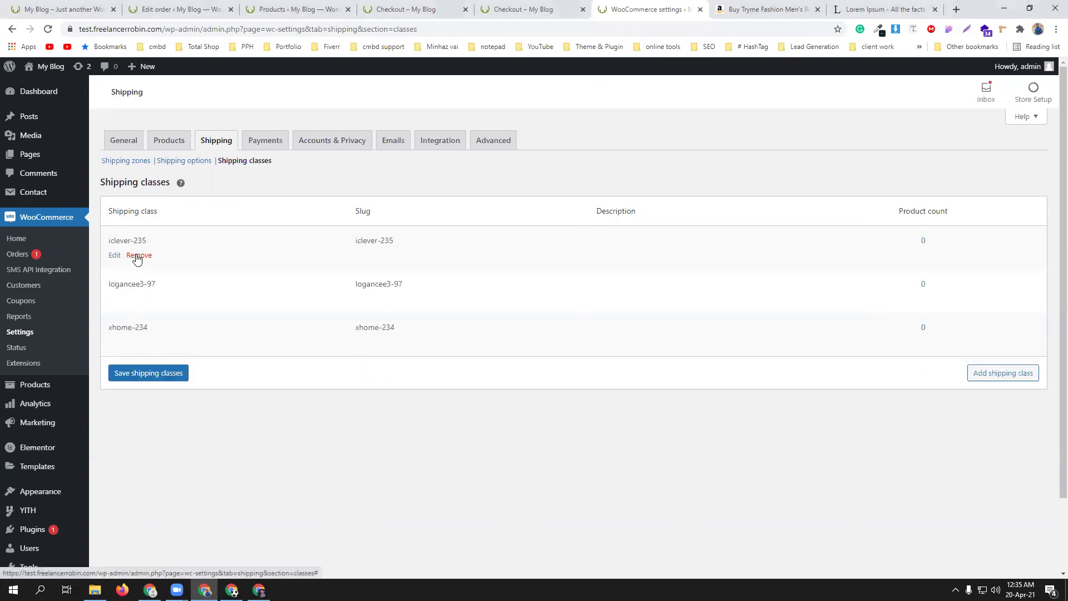
{"action": "left_click", "coordinate": [138, 256]}
{"action": "left_click", "coordinate": [138, 256]}
{"action": "left_click", "coordinate": [137, 256]}
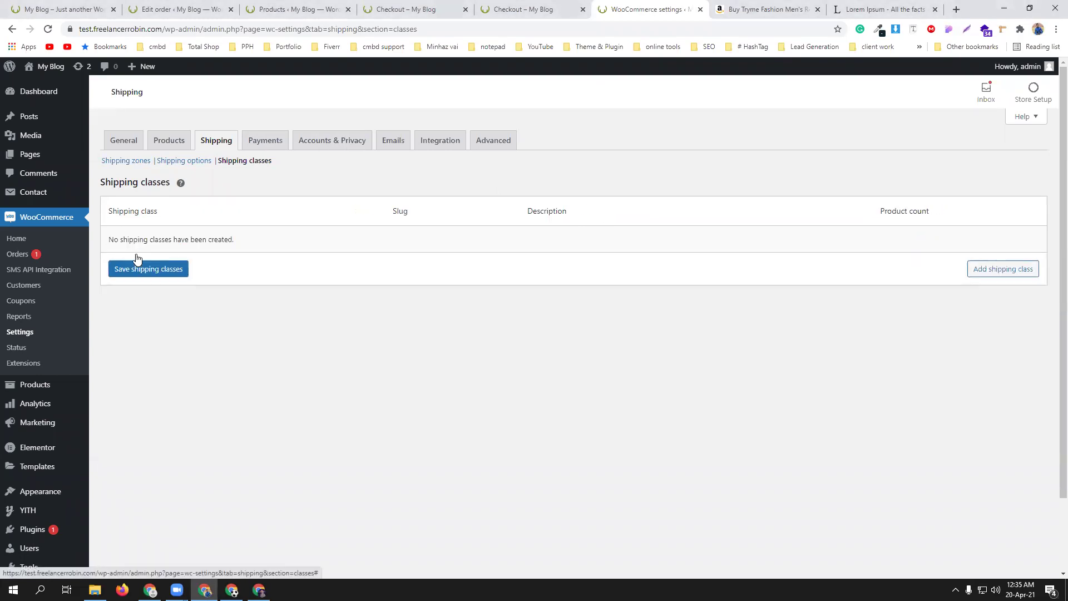
{"action": "left_click", "coordinate": [166, 269]}
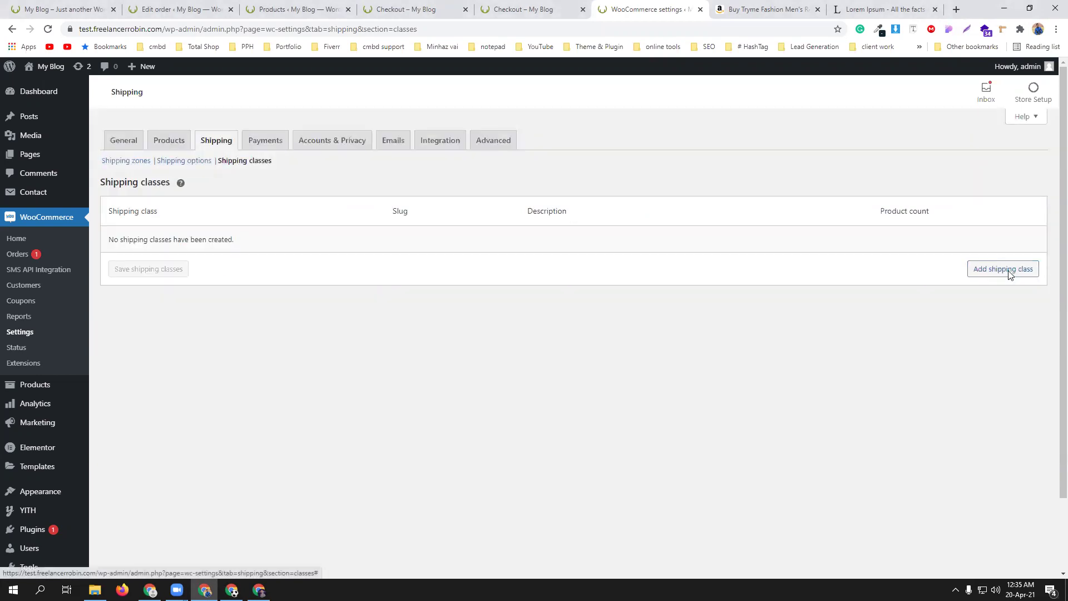
- Add and save a new shipping class named 'electronics'
{"action": "left_click", "coordinate": [1008, 270]}
{"action": "left_click", "coordinate": [224, 241]}
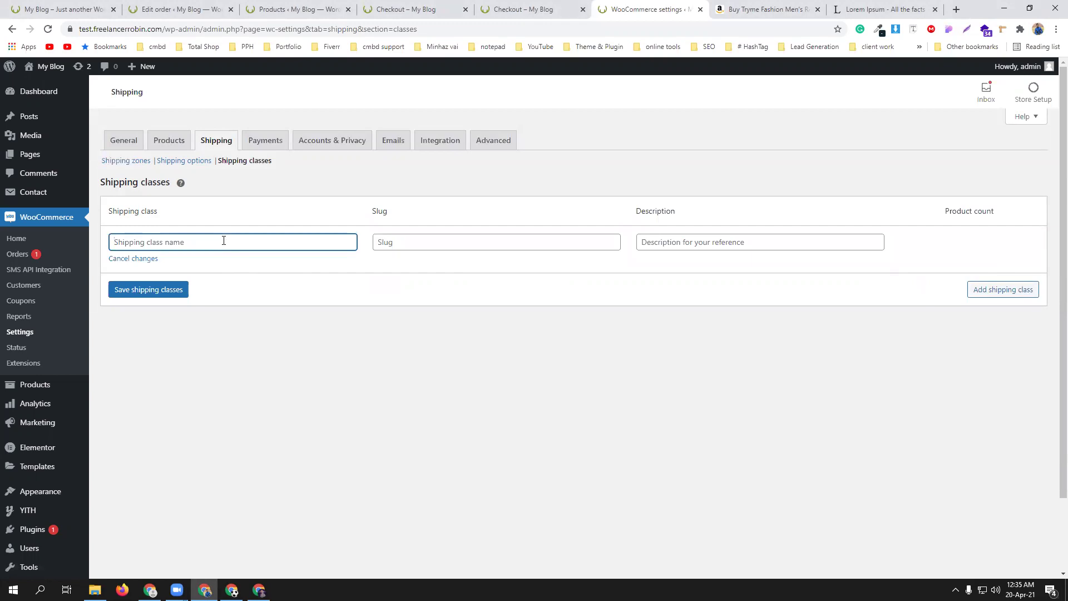
{"action": "type", "text": "electronics"}
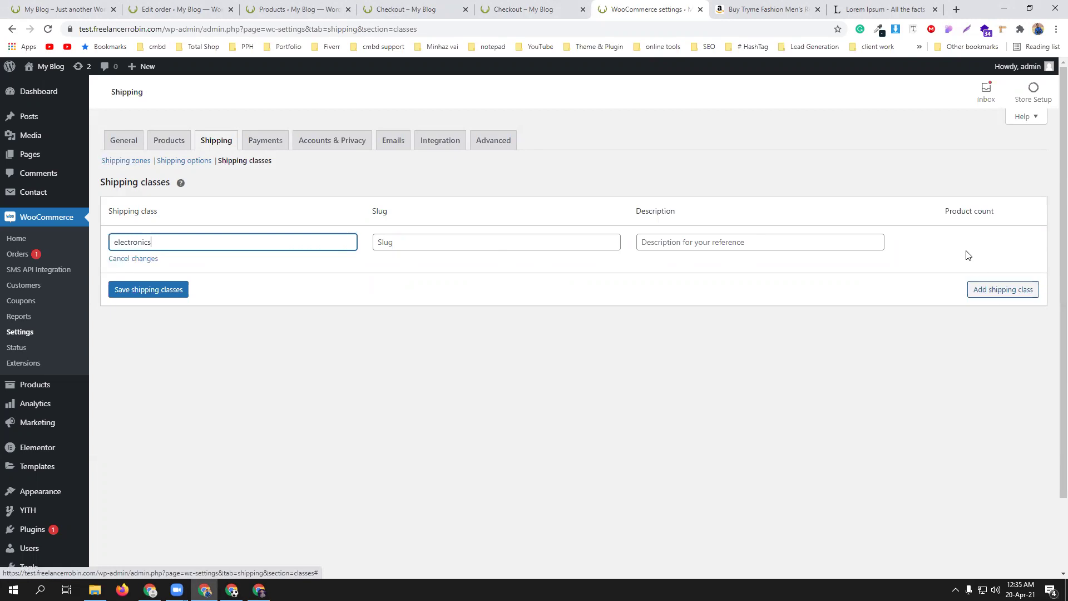
{"action": "left_click", "coordinate": [171, 290]}
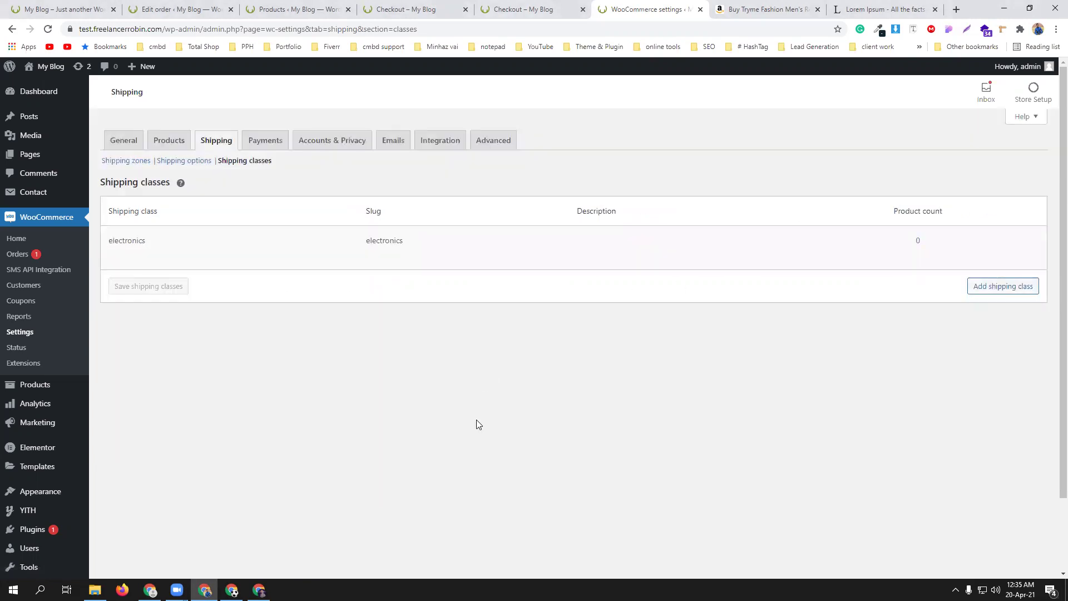
- Return to the Shipping zones list showing Inside Dhaka and Outside Dhaka with Flat rate
{"action": "mouse_move", "coordinate": [218, 236]}
{"action": "left_click", "coordinate": [192, 165]}
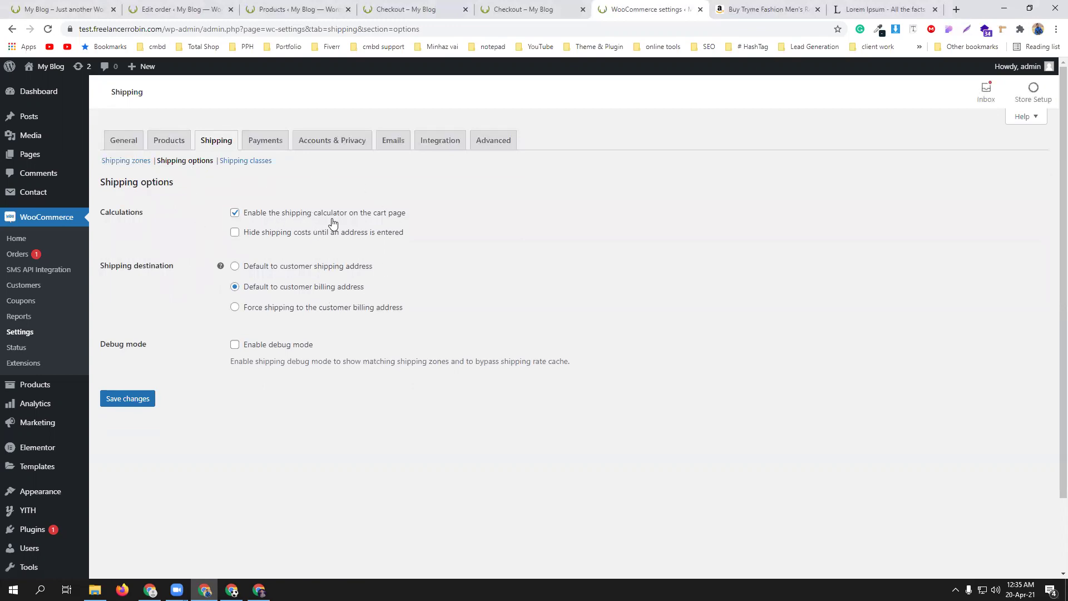
{"action": "left_click", "coordinate": [139, 160]}
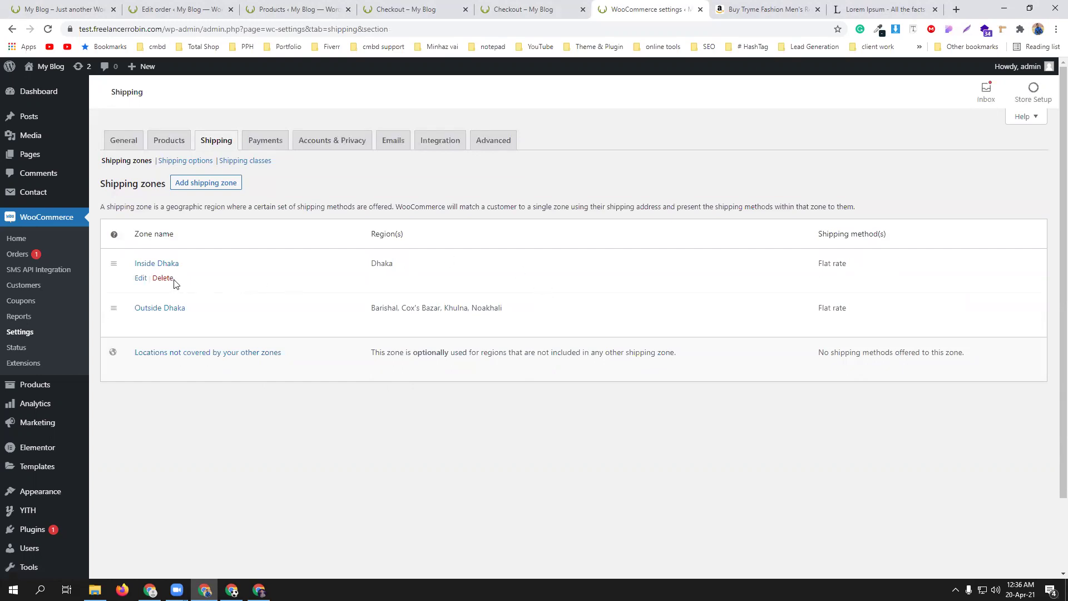
- Give Inside Dhaka's Flat rate an electronics class cost of 500*[qty] and save it
{"action": "left_click", "coordinate": [143, 279]}
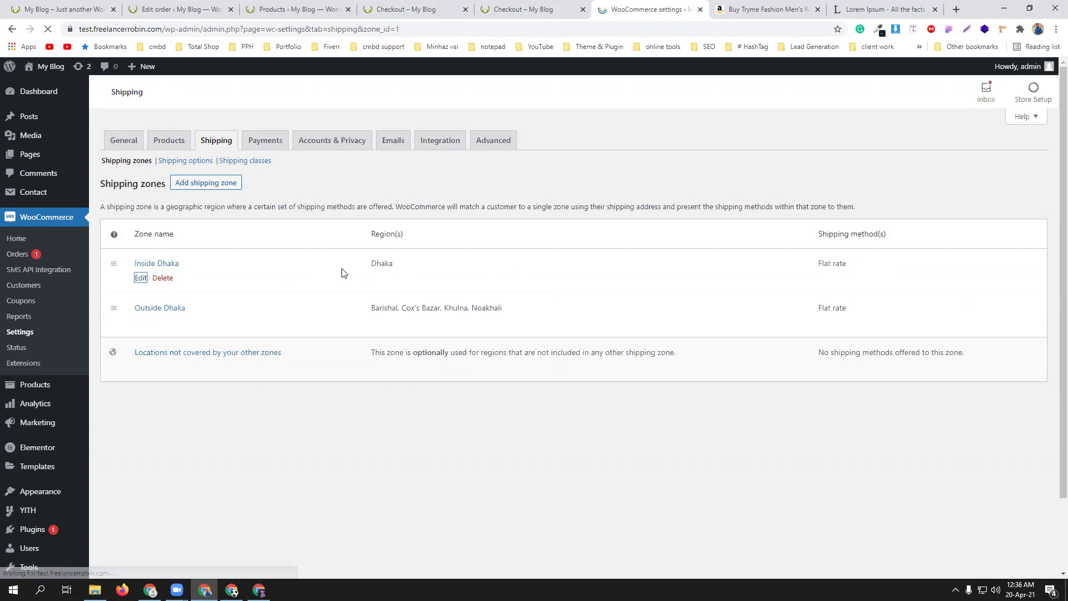
{"action": "scroll", "coordinate": [342, 272], "scroll_direction": "down", "scroll_amount": 1}
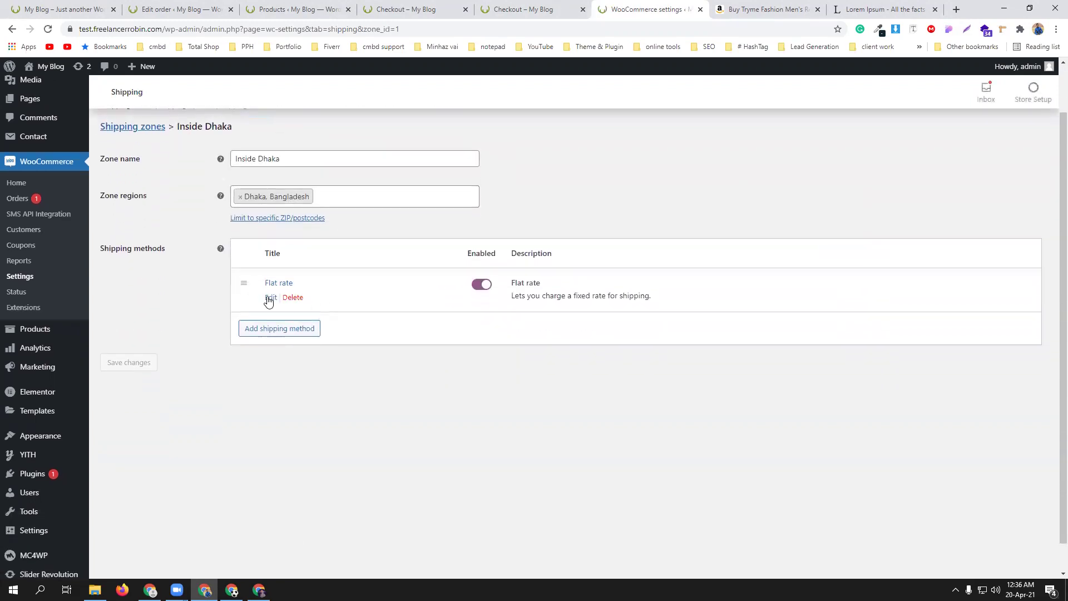
{"action": "left_click", "coordinate": [270, 298]}
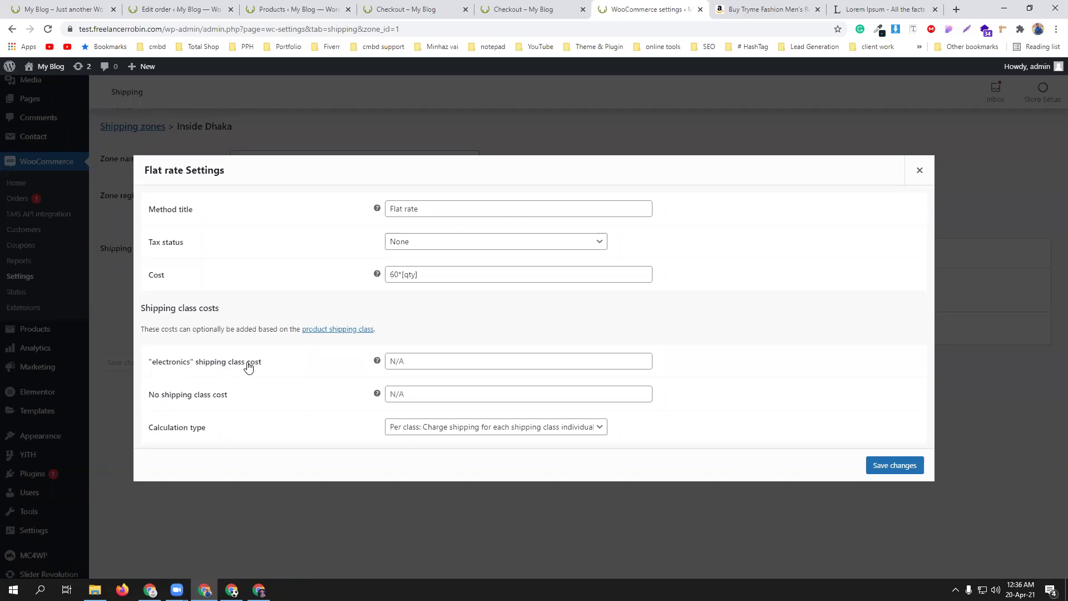
{"action": "left_click", "coordinate": [425, 361]}
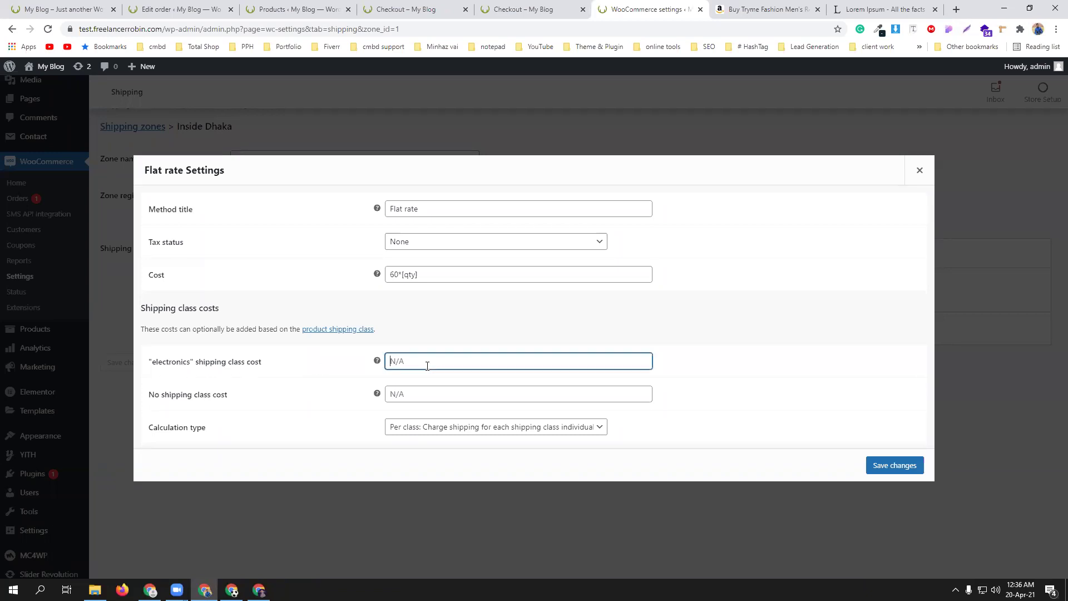
{"action": "left_click_drag", "start_coordinate": [432, 271], "coordinate": [366, 272]}
{"action": "key", "text": "ctrl+c"}
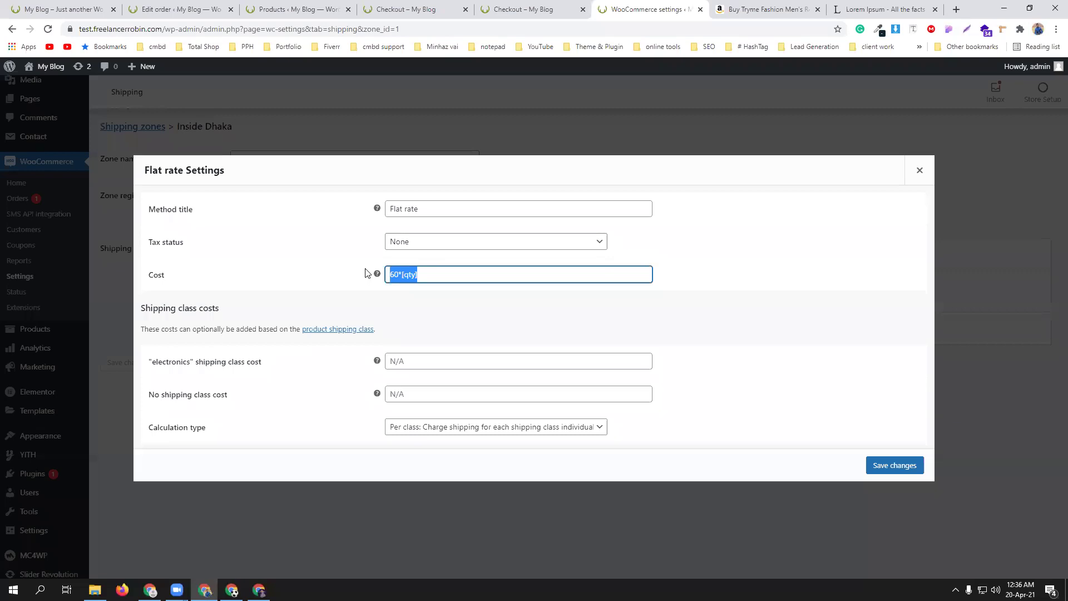
{"action": "left_click", "coordinate": [451, 359]}
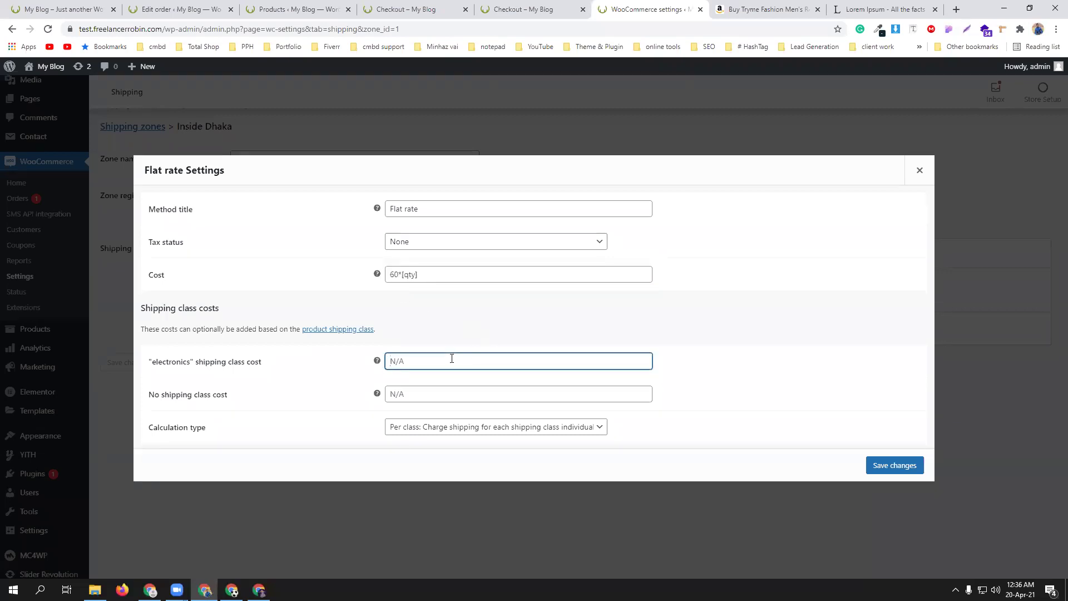
{"action": "key", "text": "ctrl+v"}
{"action": "left_click_drag", "start_coordinate": [394, 362], "coordinate": [382, 365]}
{"action": "type", "text": "500"}
{"action": "key", "text": "Delete"}
{"action": "left_click", "coordinate": [874, 464]}
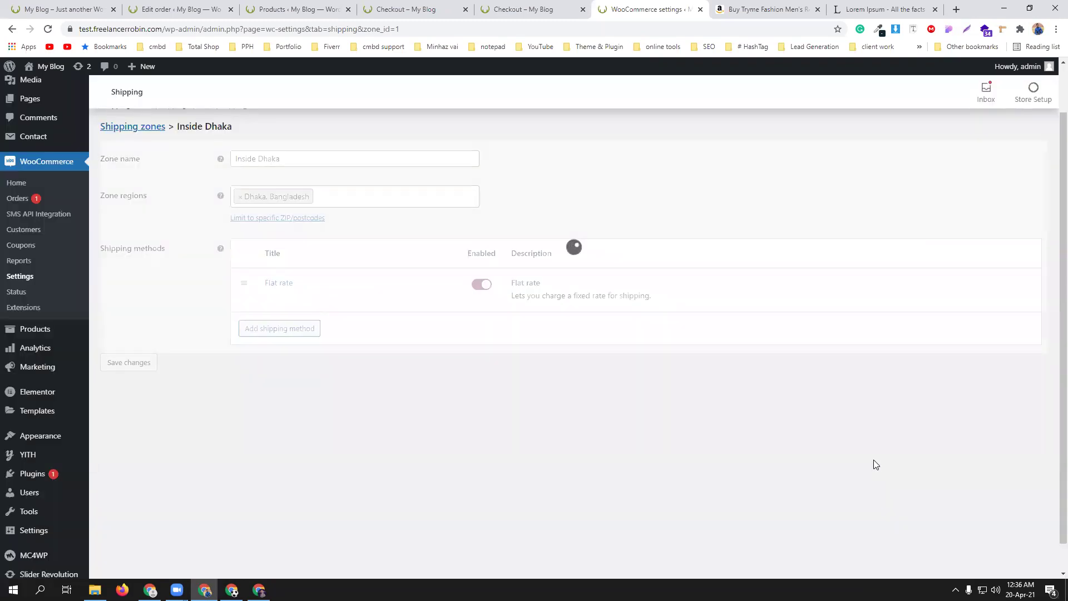
{"action": "left_click", "coordinate": [120, 127]}
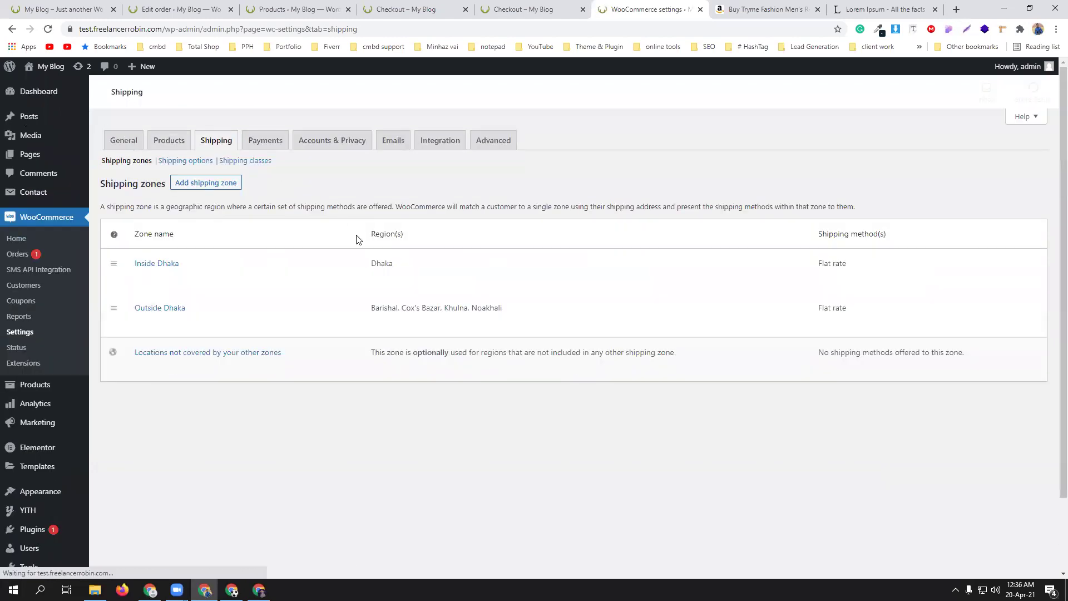
- Set Outside Dhaka's Flat rate electronics class cost to 1000*[qty] and save it
{"action": "mouse_move", "coordinate": [185, 312]}
{"action": "left_click", "coordinate": [141, 324]}
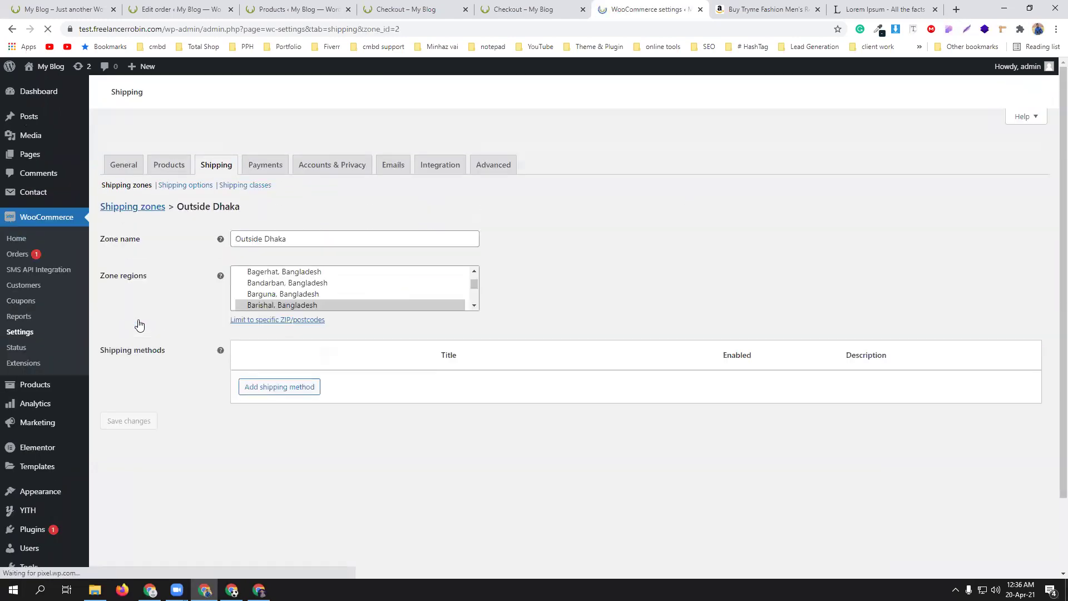
{"action": "left_click", "coordinate": [271, 388]}
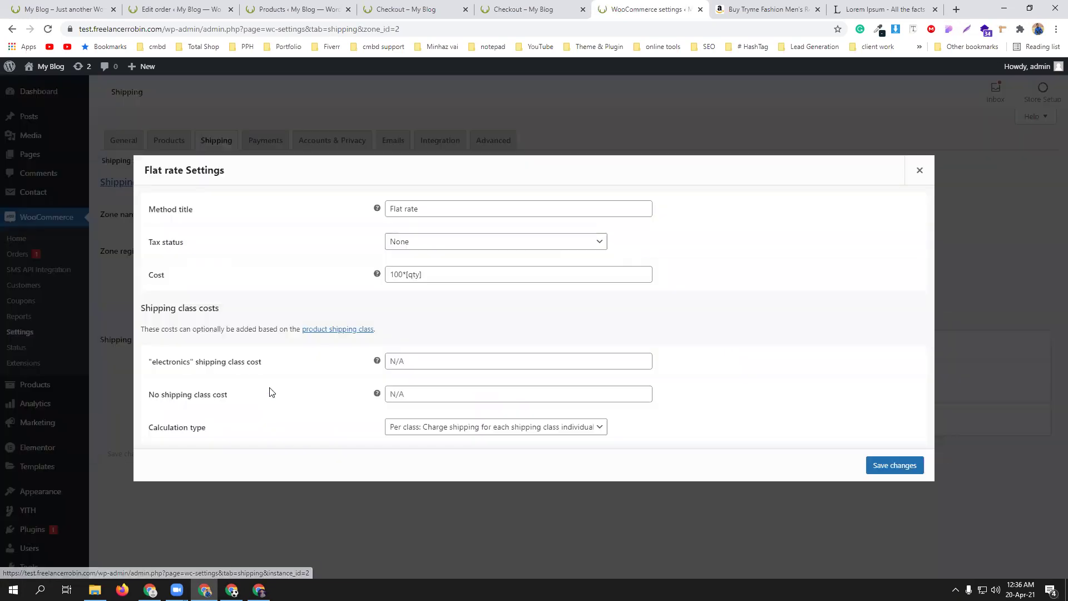
{"action": "left_click_drag", "start_coordinate": [432, 274], "coordinate": [368, 277]}
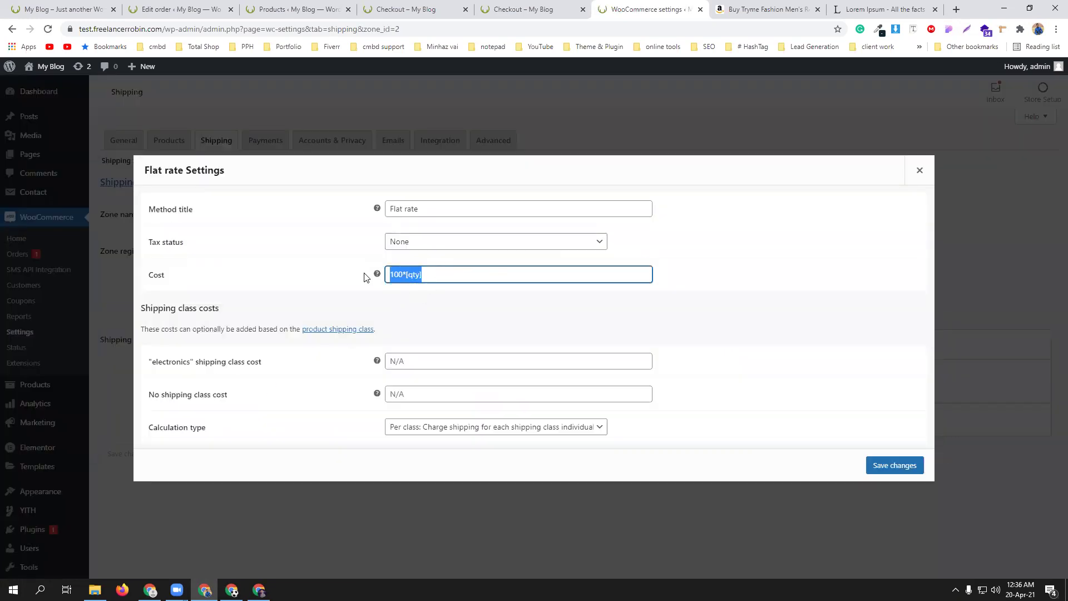
{"action": "left_click", "coordinate": [401, 371]}
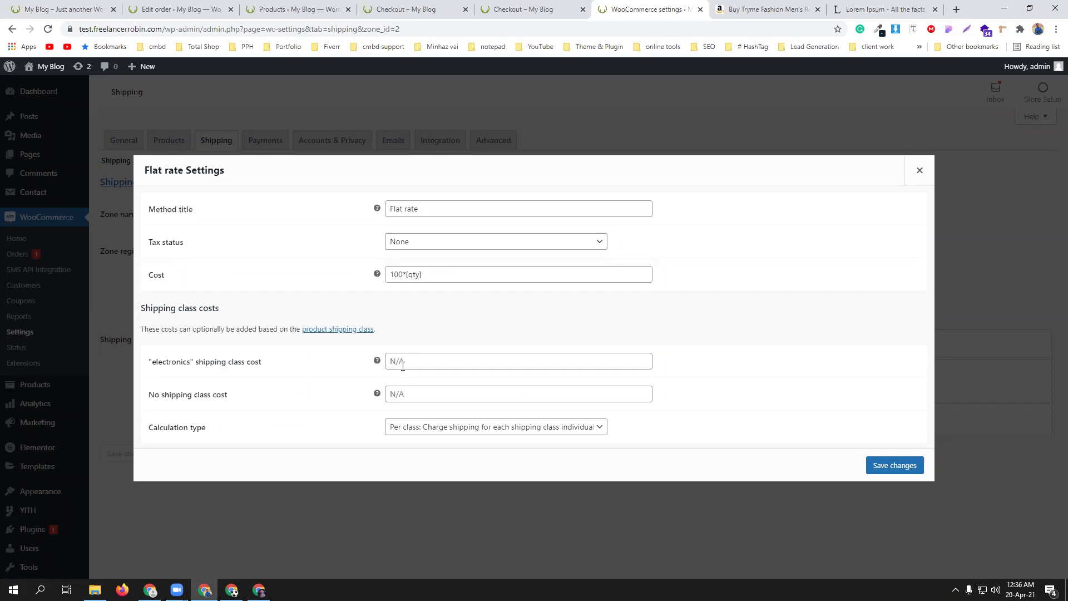
{"action": "left_click", "coordinate": [405, 364]}
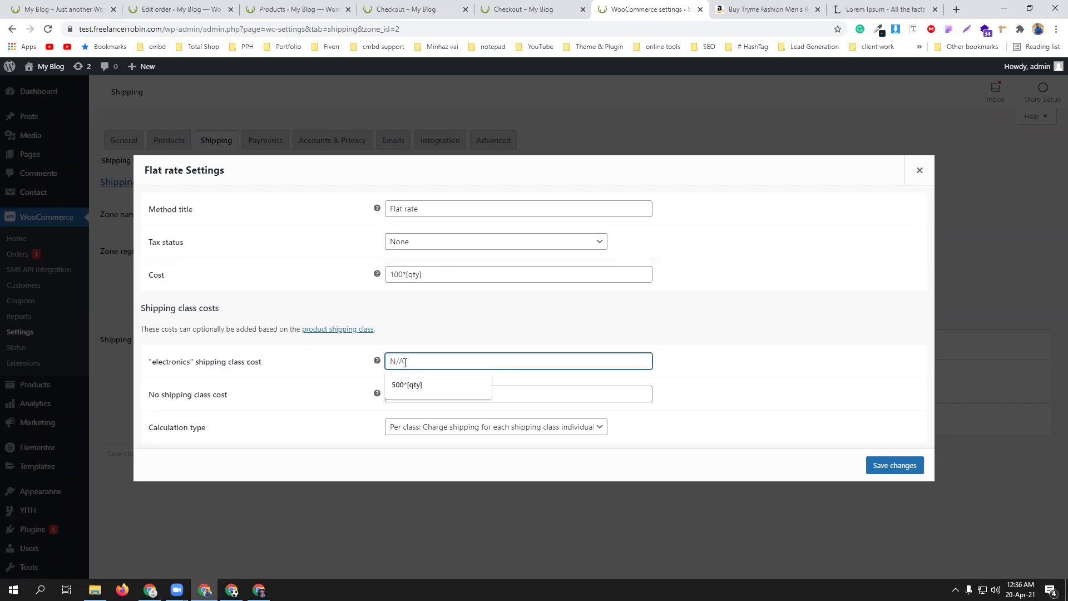
{"action": "left_click", "coordinate": [407, 384]}
{"action": "left_click_drag", "start_coordinate": [394, 362], "coordinate": [376, 359]}
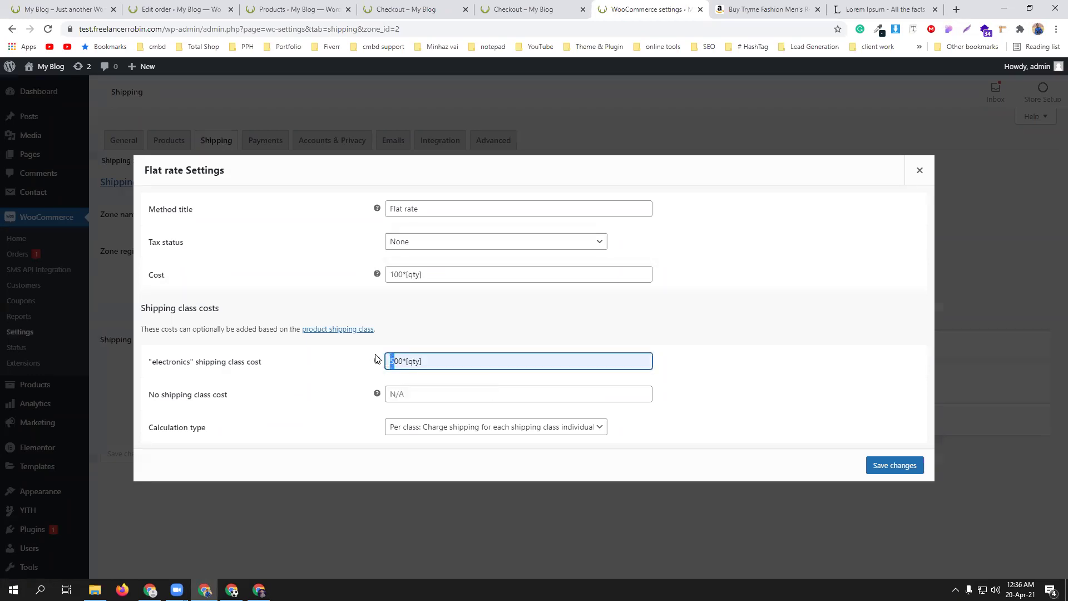
{"action": "type", "text": "10"}
{"action": "left_click", "coordinate": [876, 467]}
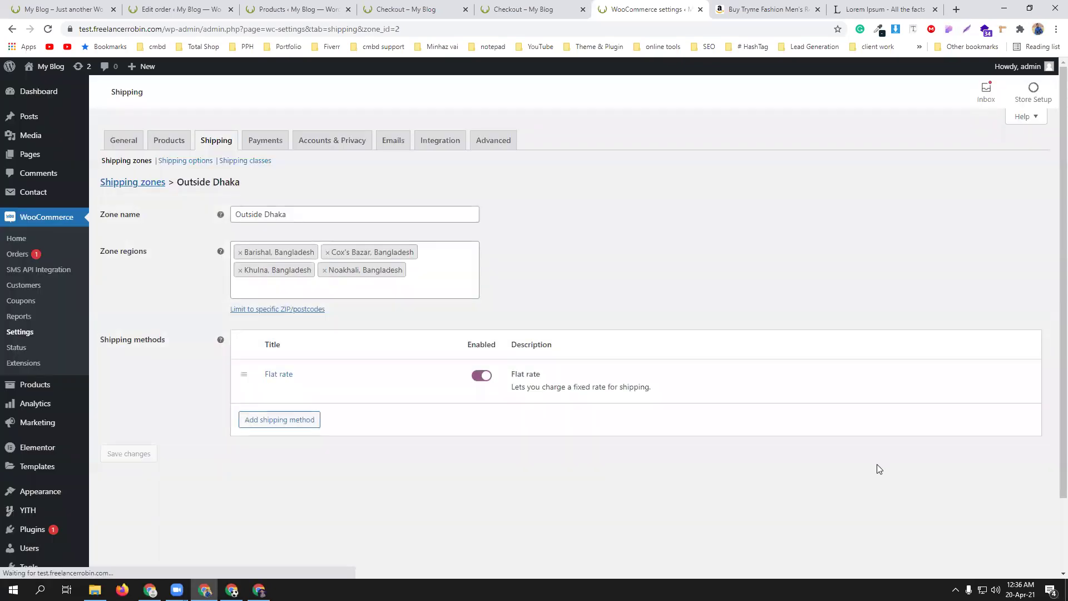
{"action": "left_click", "coordinate": [304, 5]}
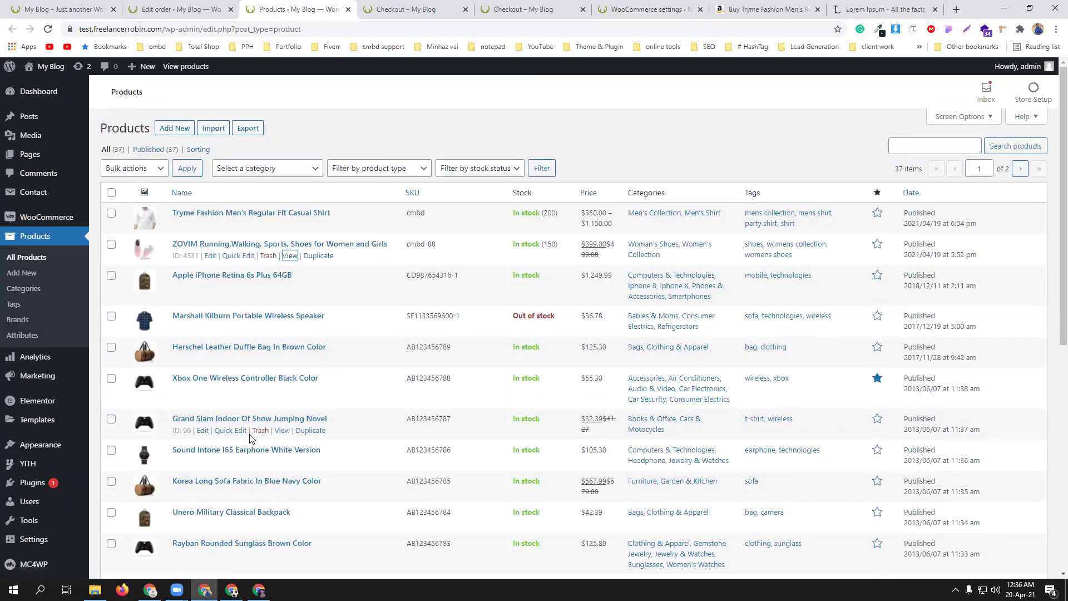
- Assign the electronics shipping class to Sound Intone I65 Earphone White Version and update it
{"action": "scroll", "coordinate": [203, 419], "scroll_direction": "down", "scroll_amount": 1}
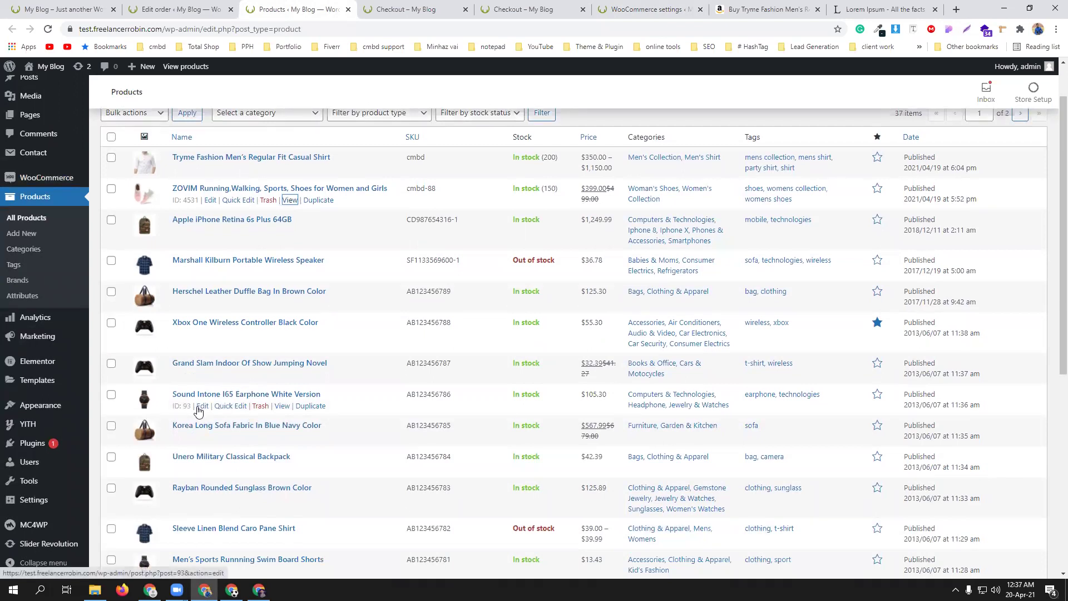
{"action": "left_click", "coordinate": [201, 407]}
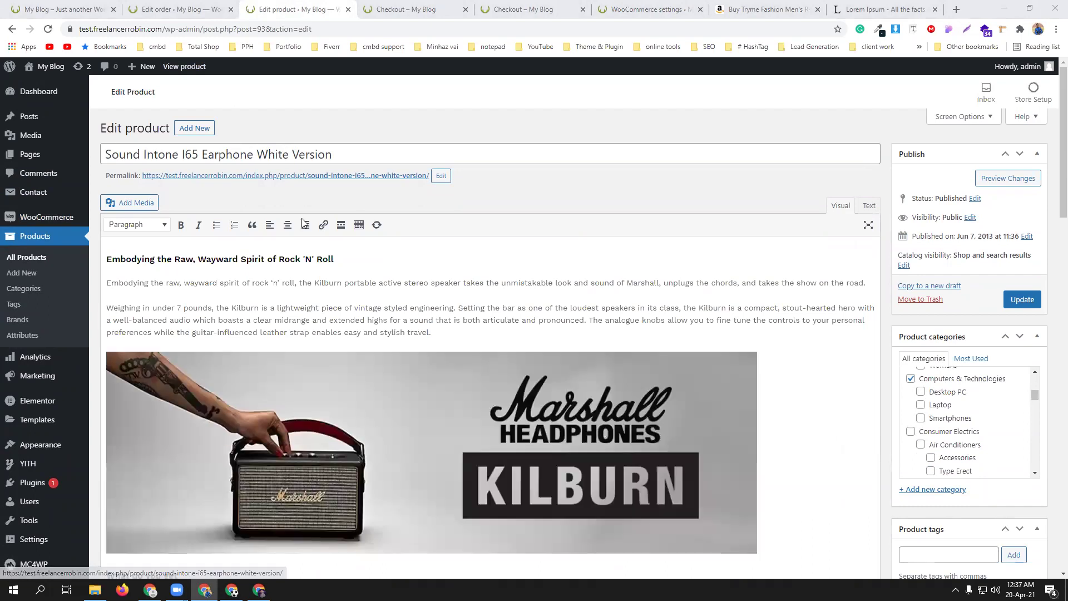
{"action": "scroll", "coordinate": [459, 353], "scroll_direction": "down", "scroll_amount": 3}
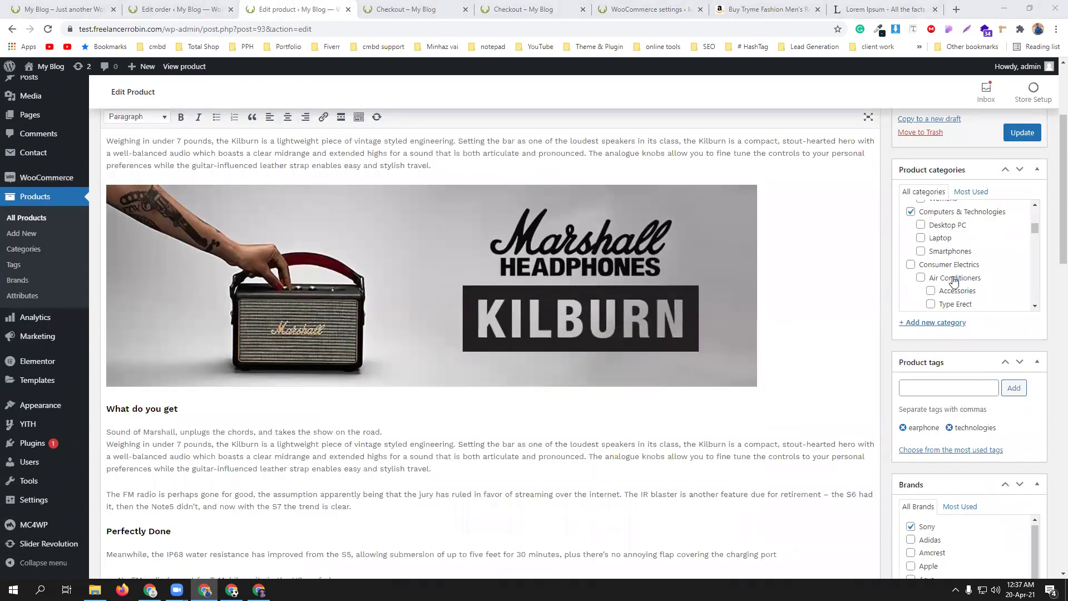
{"action": "scroll", "coordinate": [336, 439], "scroll_direction": "down", "scroll_amount": 6}
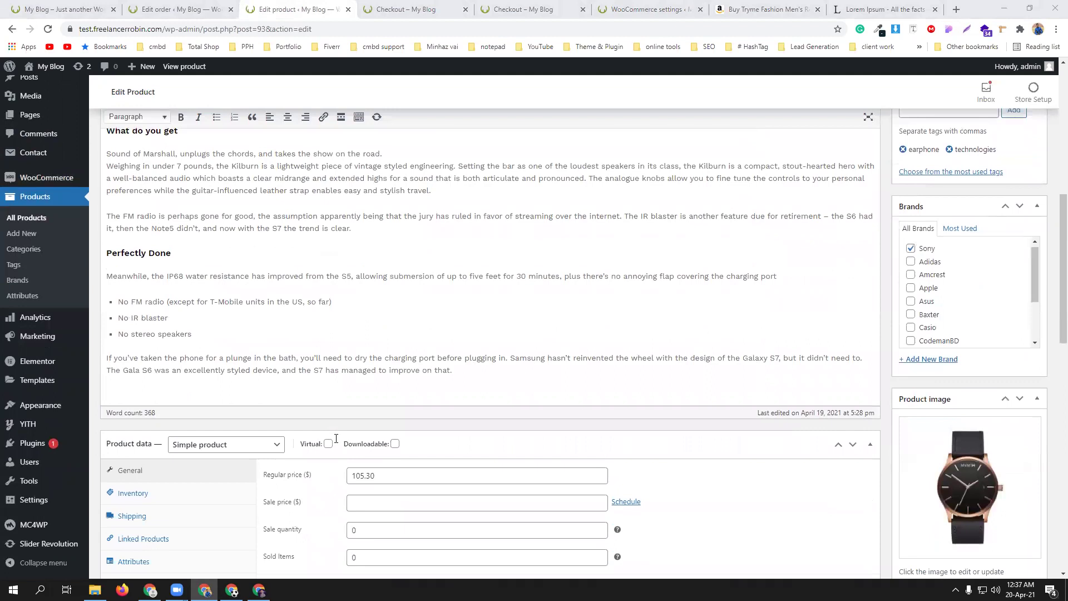
{"action": "scroll", "coordinate": [336, 439], "scroll_direction": "down", "scroll_amount": 2}
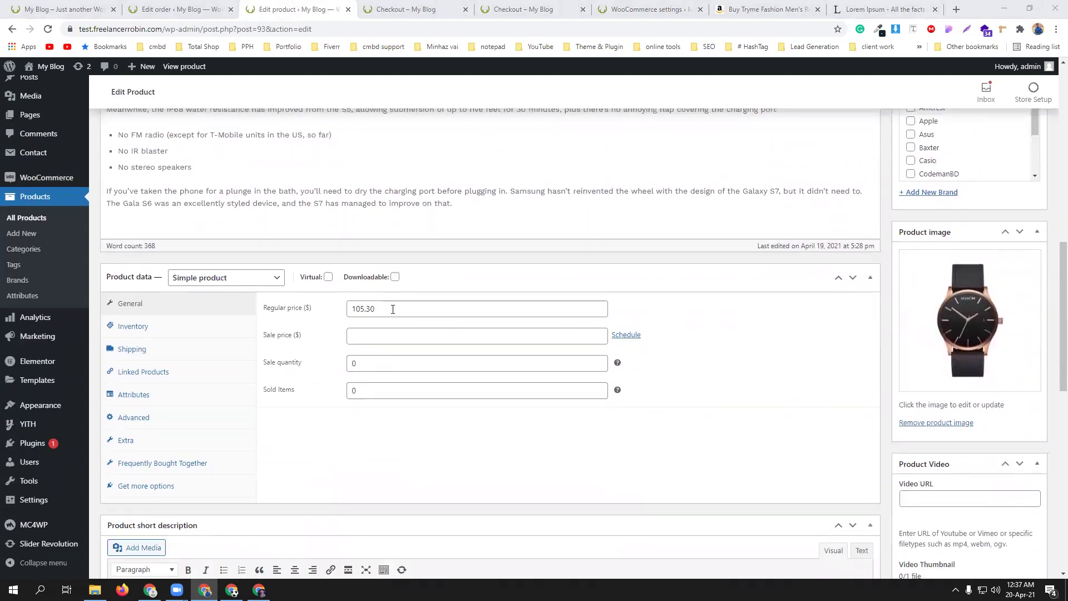
{"action": "left_click", "coordinate": [174, 351]}
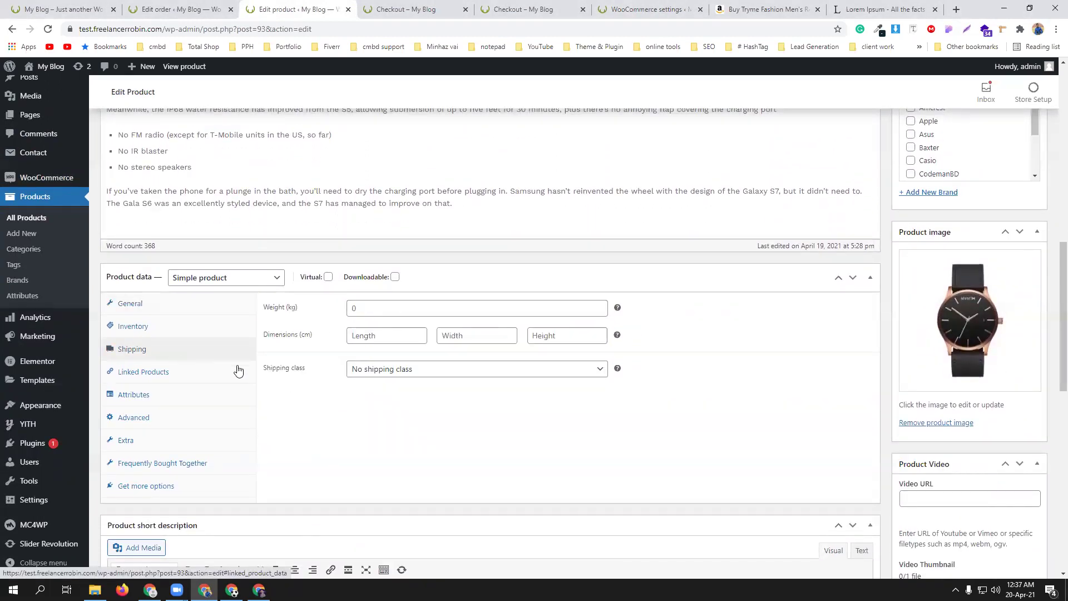
{"action": "left_click", "coordinate": [433, 370]}
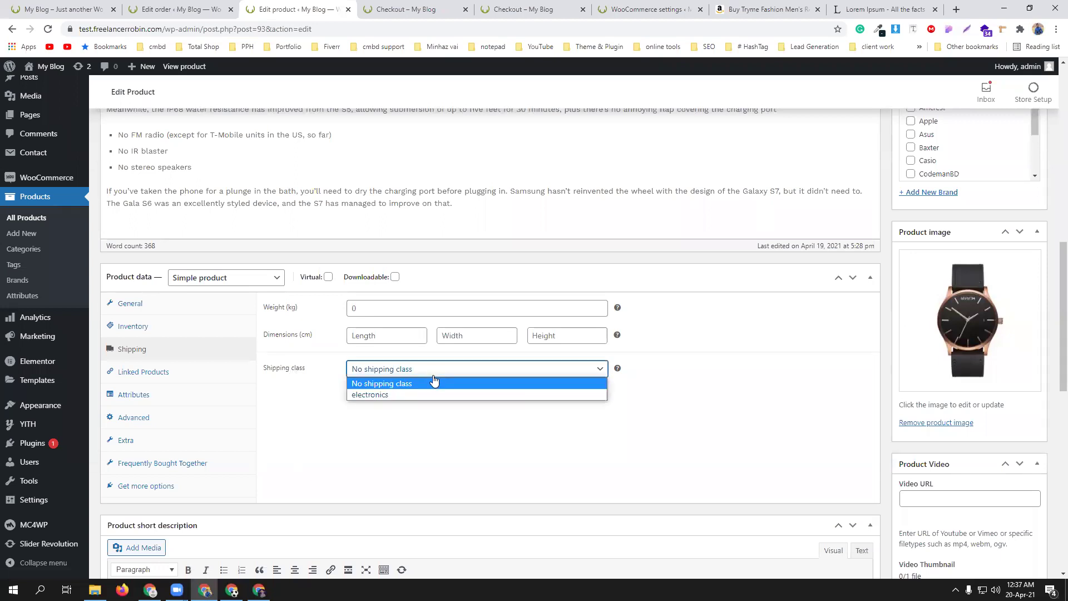
{"action": "left_click", "coordinate": [431, 393]}
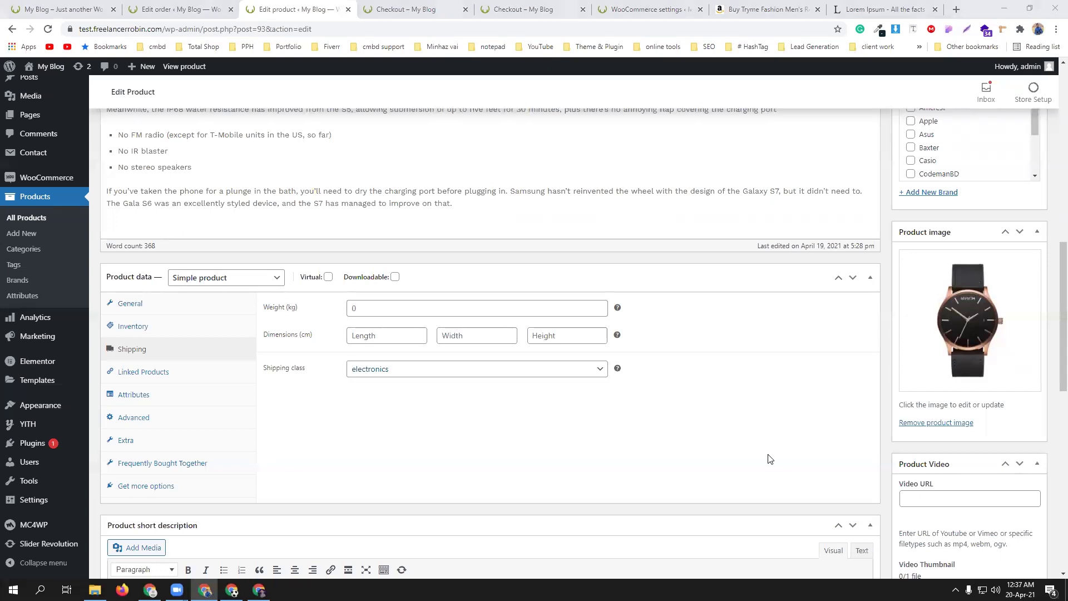
{"action": "scroll", "coordinate": [1022, 457], "scroll_direction": "down", "scroll_amount": 10}
{"action": "scroll", "coordinate": [1021, 457], "scroll_direction": "up", "scroll_amount": 13}
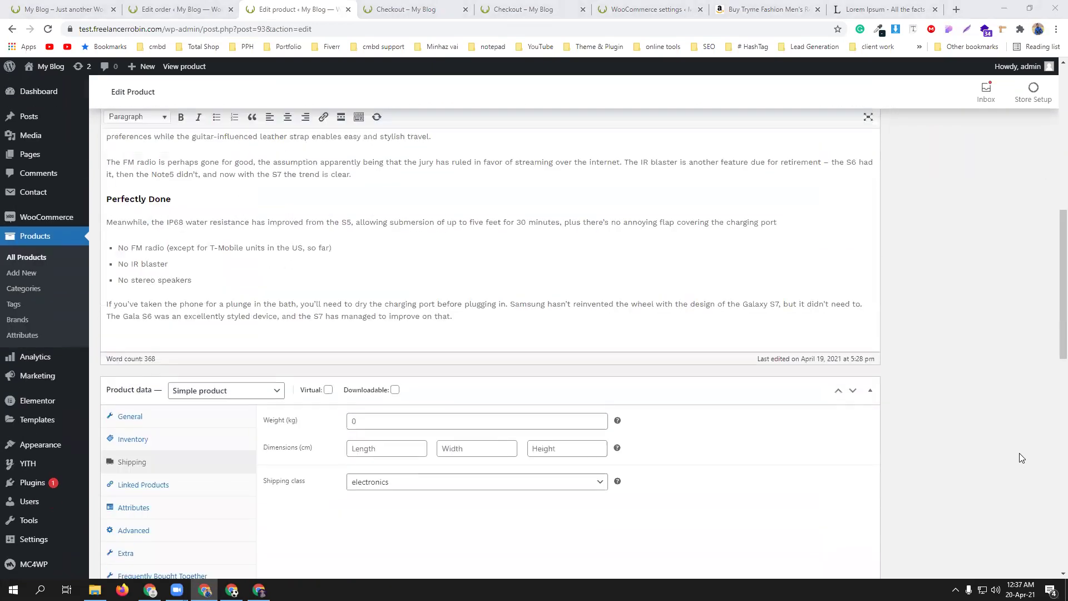
{"action": "scroll", "coordinate": [1020, 454], "scroll_direction": "up", "scroll_amount": 4}
{"action": "left_click", "coordinate": [1014, 301]}
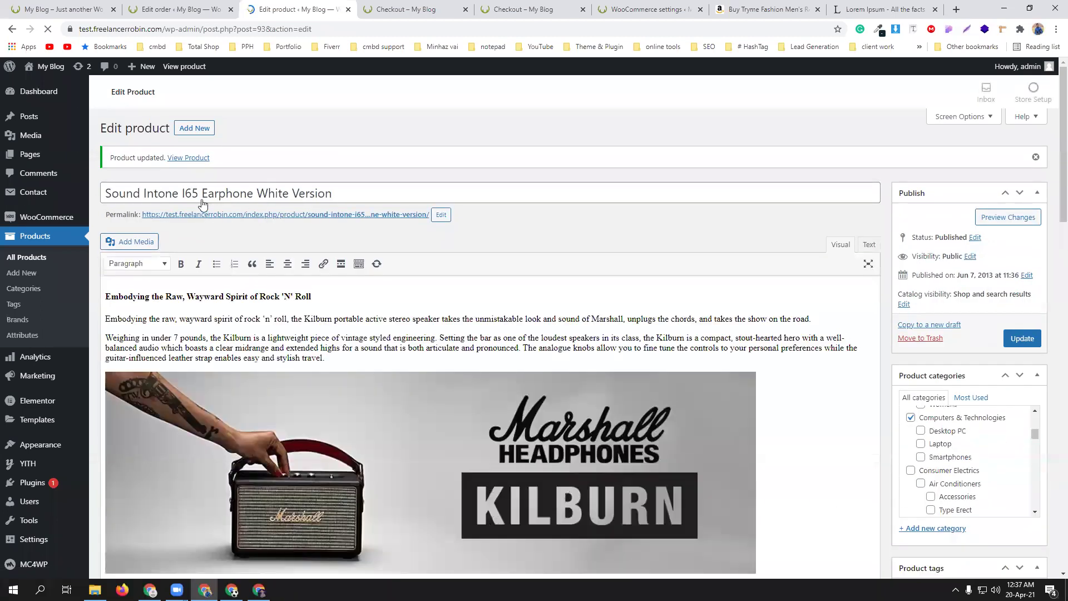
- Cart only the Sound Intone earphone and check out: $560.00 flat rate, $665.30 total
{"action": "left_click", "coordinate": [188, 158]}
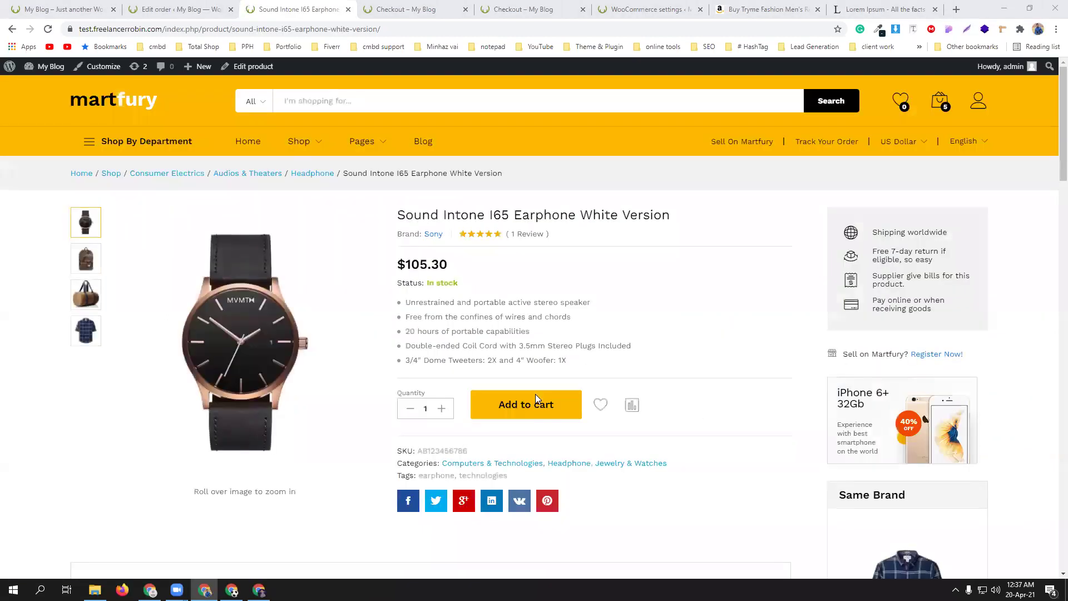
{"action": "left_click", "coordinate": [525, 407]}
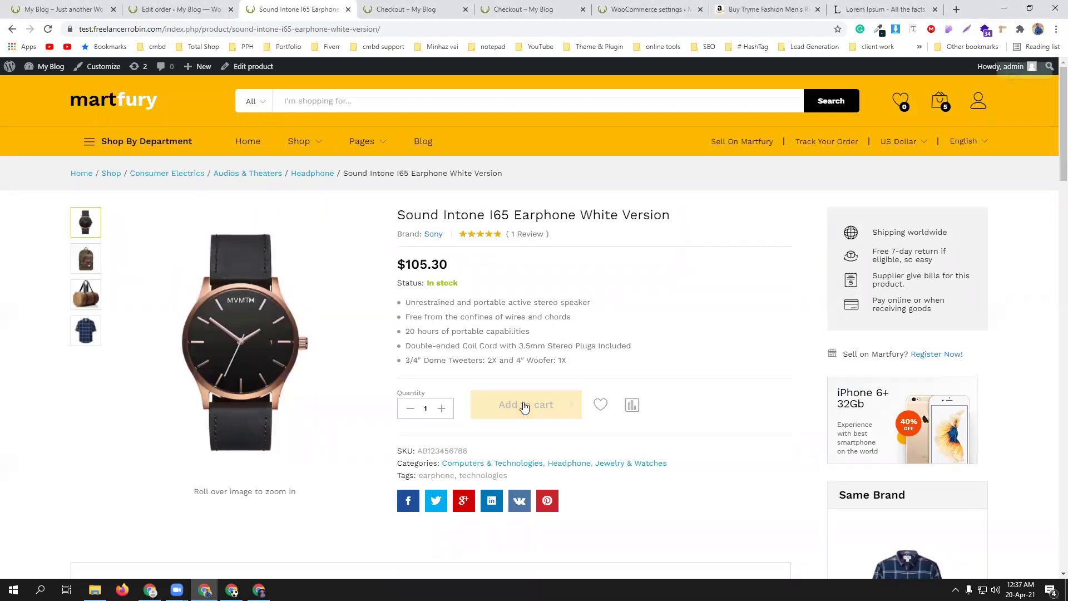
{"action": "mouse_move", "coordinate": [942, 106]}
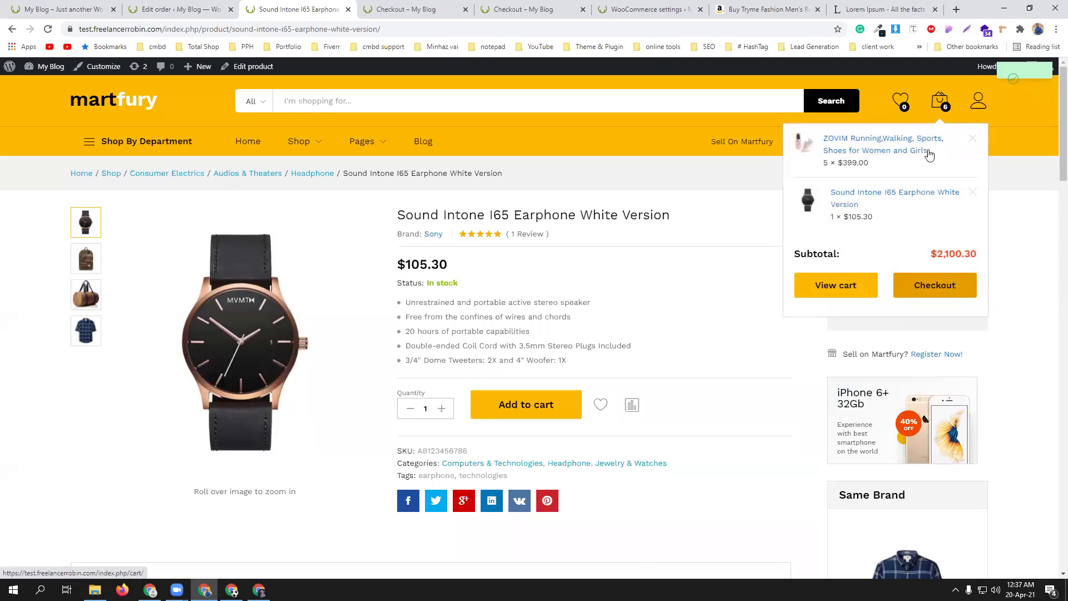
{"action": "left_click", "coordinate": [972, 139]}
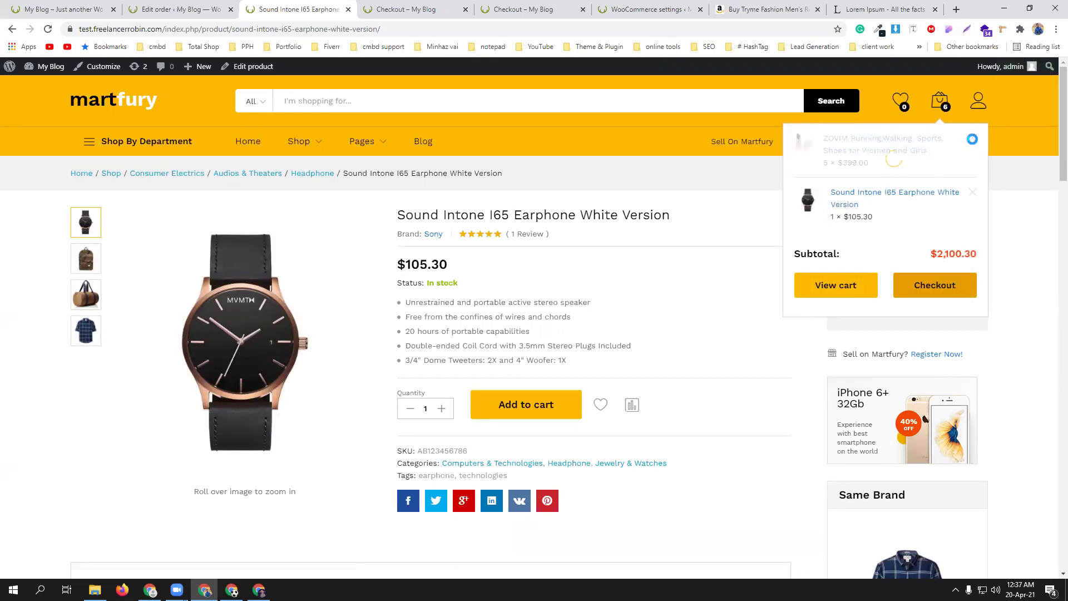
{"action": "left_click", "coordinate": [929, 236]}
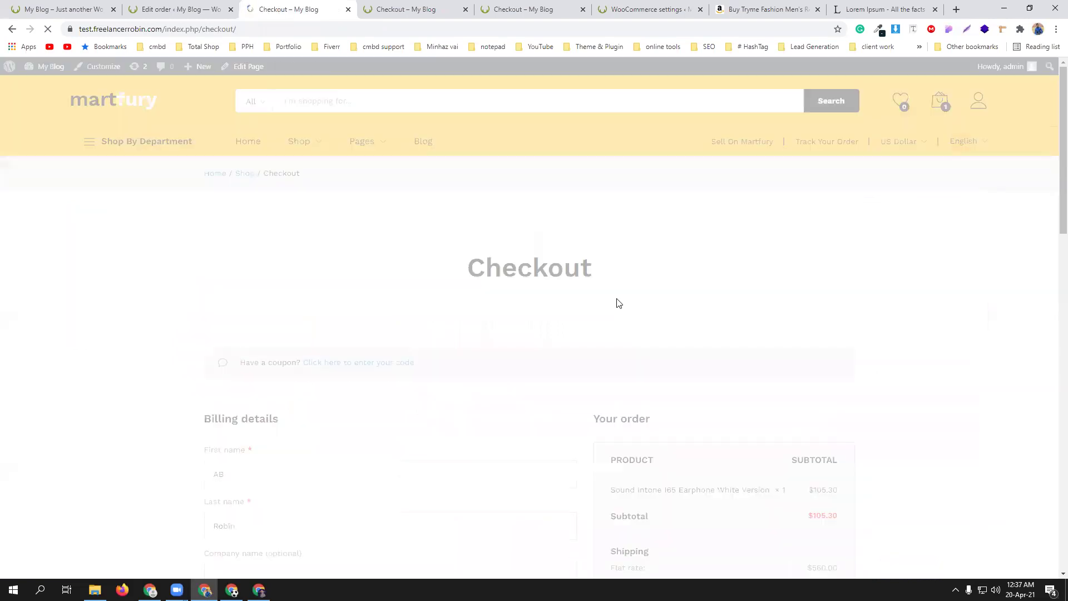
{"action": "scroll", "coordinate": [392, 402], "scroll_direction": "down", "scroll_amount": 5}
{"action": "scroll", "coordinate": [392, 400], "scroll_direction": "down", "scroll_amount": 2}
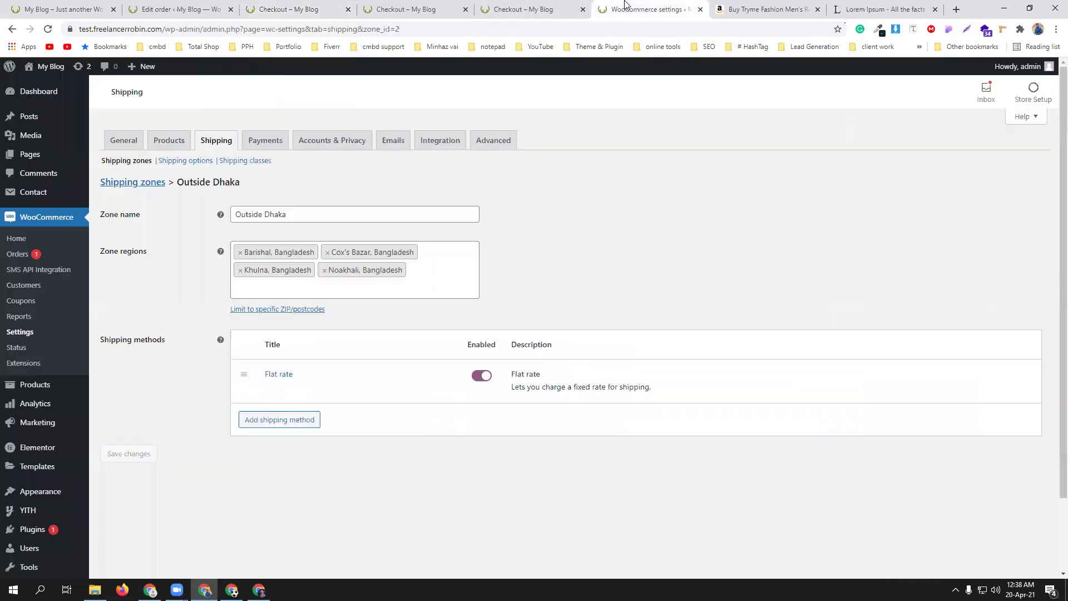
- Move Inside Dhaka's 60*[qty] base cost into the No shipping class cost field and save
{"action": "left_click", "coordinate": [640, 9]}
{"action": "left_click", "coordinate": [127, 185]}
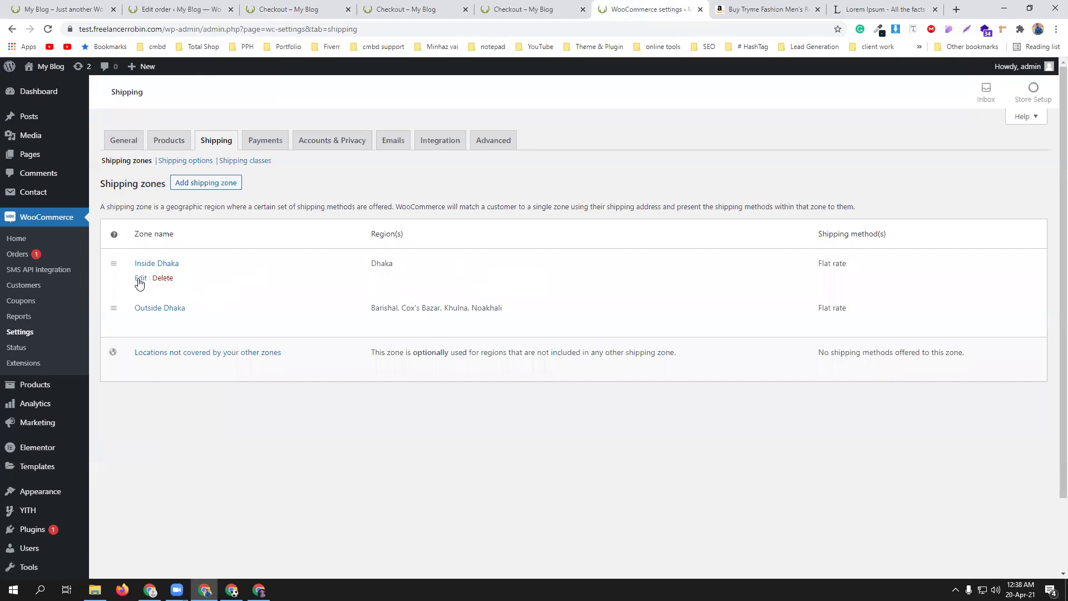
{"action": "left_click", "coordinate": [141, 278]}
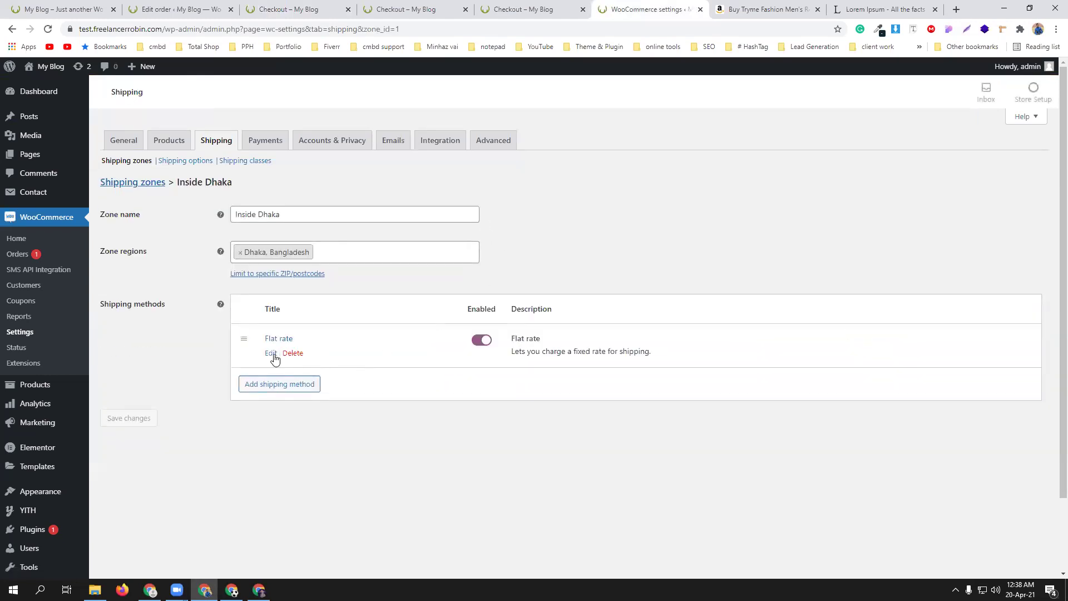
{"action": "left_click", "coordinate": [273, 353]}
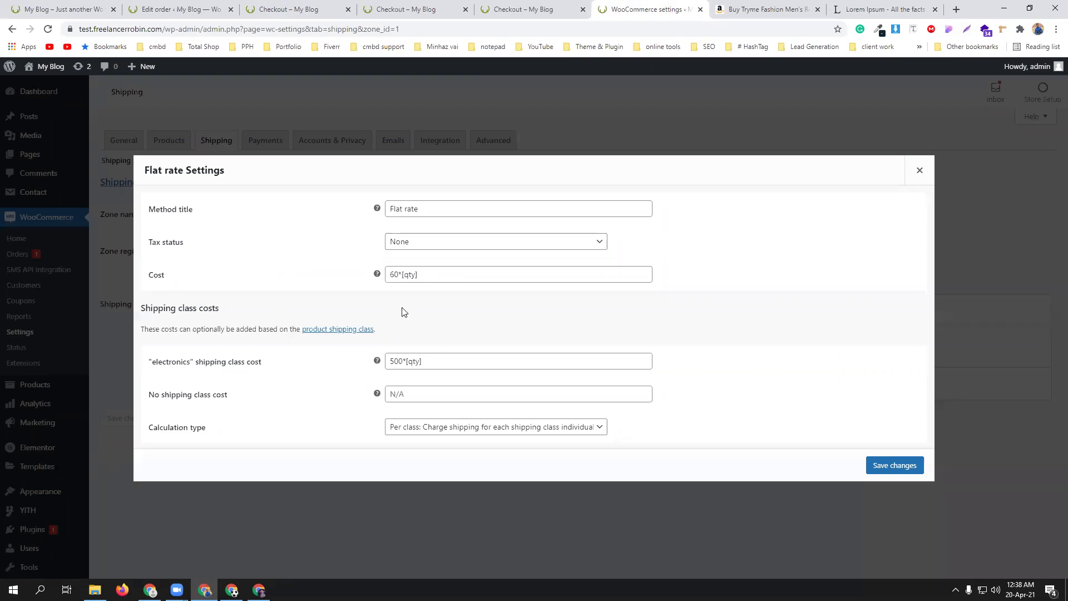
{"action": "left_click_drag", "start_coordinate": [439, 274], "coordinate": [374, 277]}
{"action": "key", "text": "ctrl+c"}
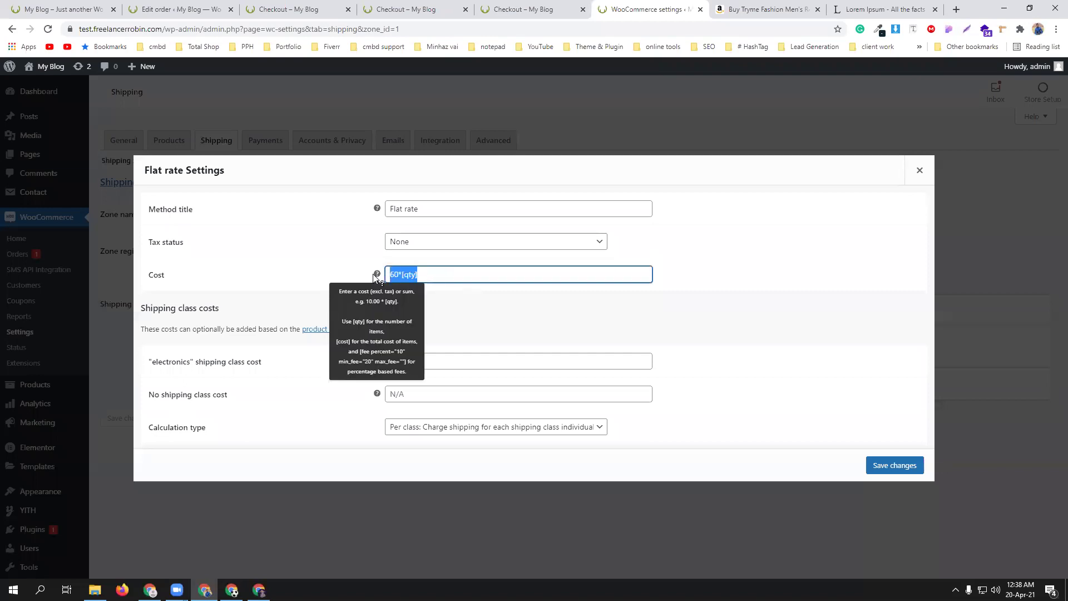
{"action": "key", "text": "BackSpace"}
{"action": "left_click", "coordinate": [431, 392]}
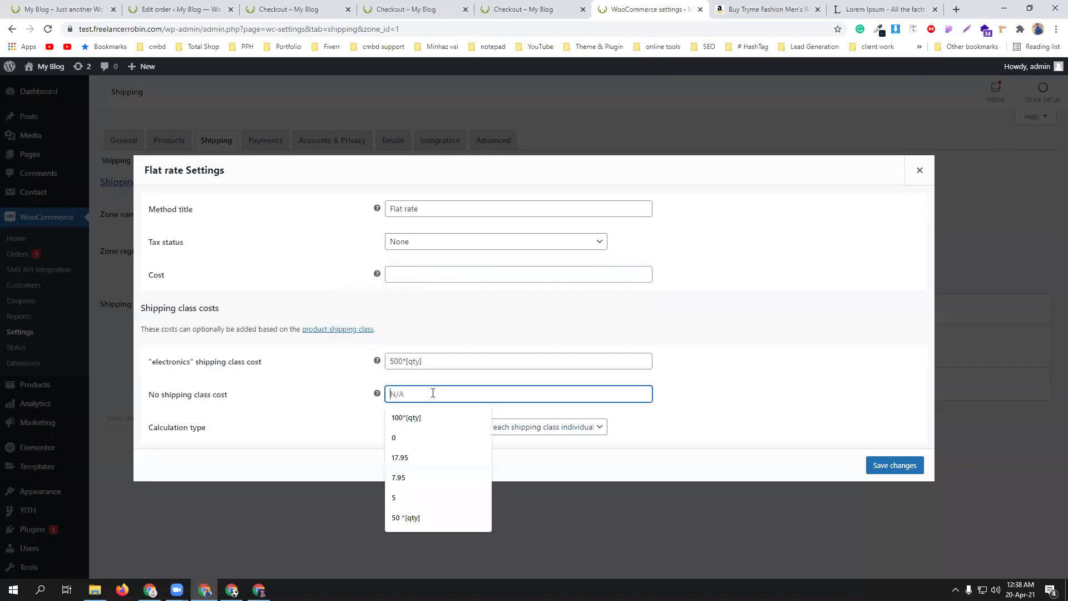
{"action": "key", "text": "ctrl+v"}
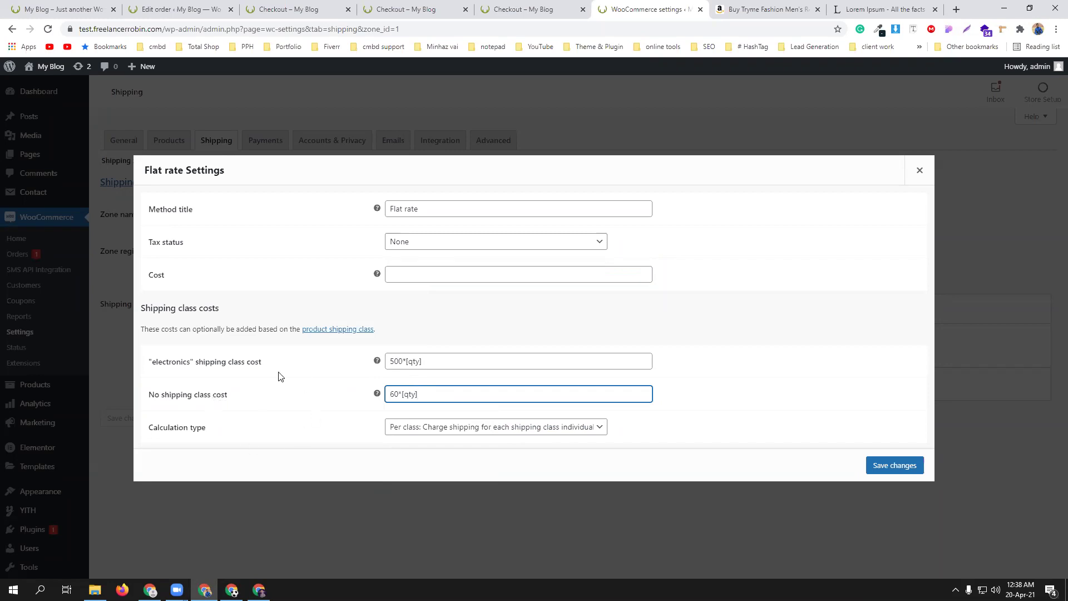
{"action": "left_click", "coordinate": [700, 461]}
{"action": "left_click", "coordinate": [908, 466]}
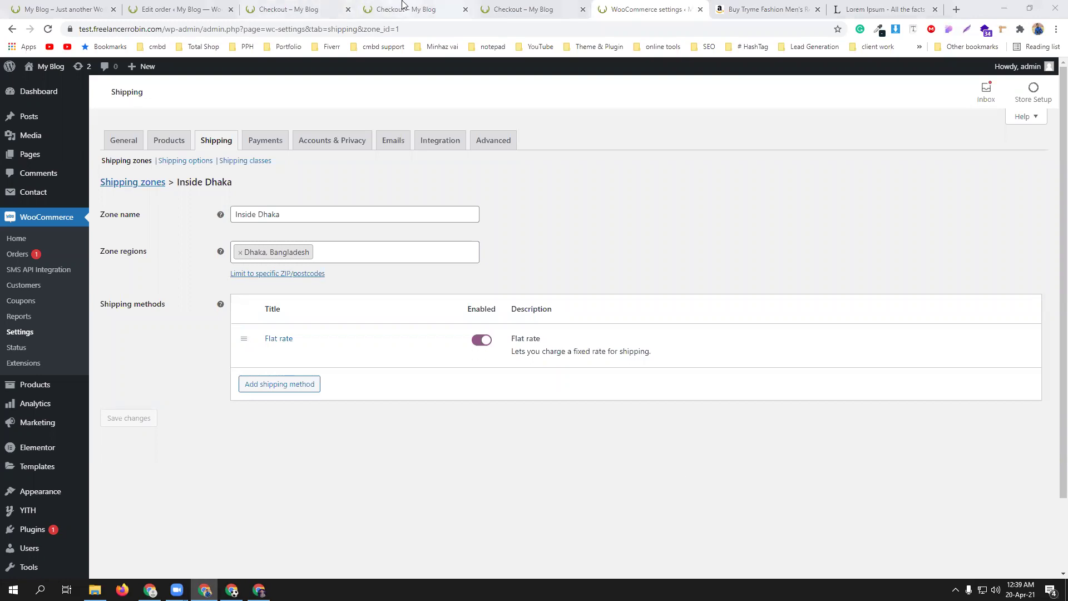
{"action": "left_click", "coordinate": [378, 8]}
- Reload checkout to confirm $500.00 flat rate shipping and a $605.30 total, then return to Shop
{"action": "left_click", "coordinate": [48, 29]}
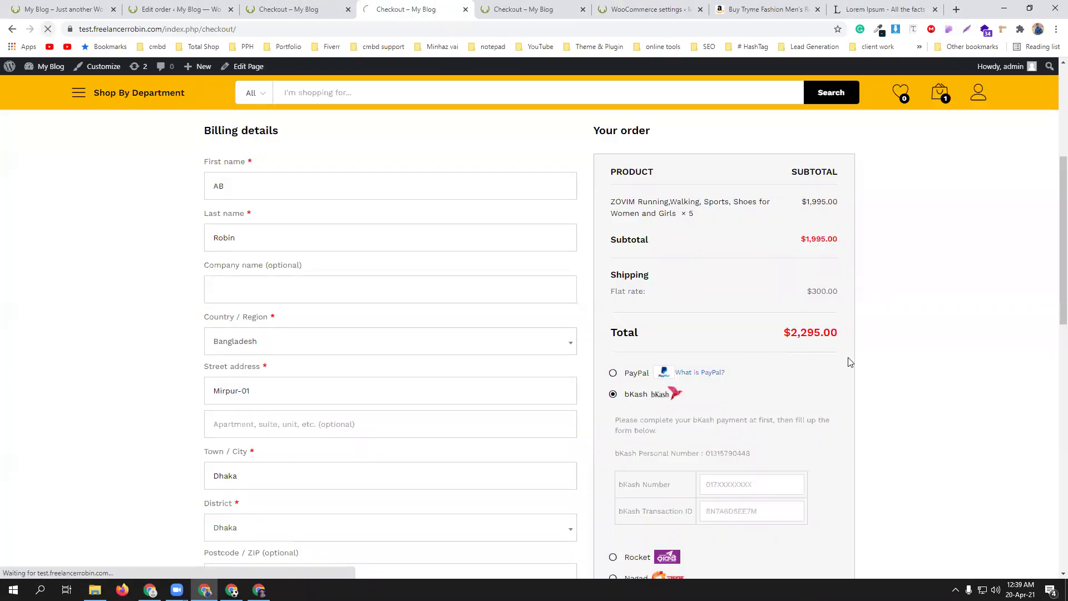
{"action": "left_click", "coordinate": [305, 9]}
{"action": "left_click", "coordinate": [47, 30]}
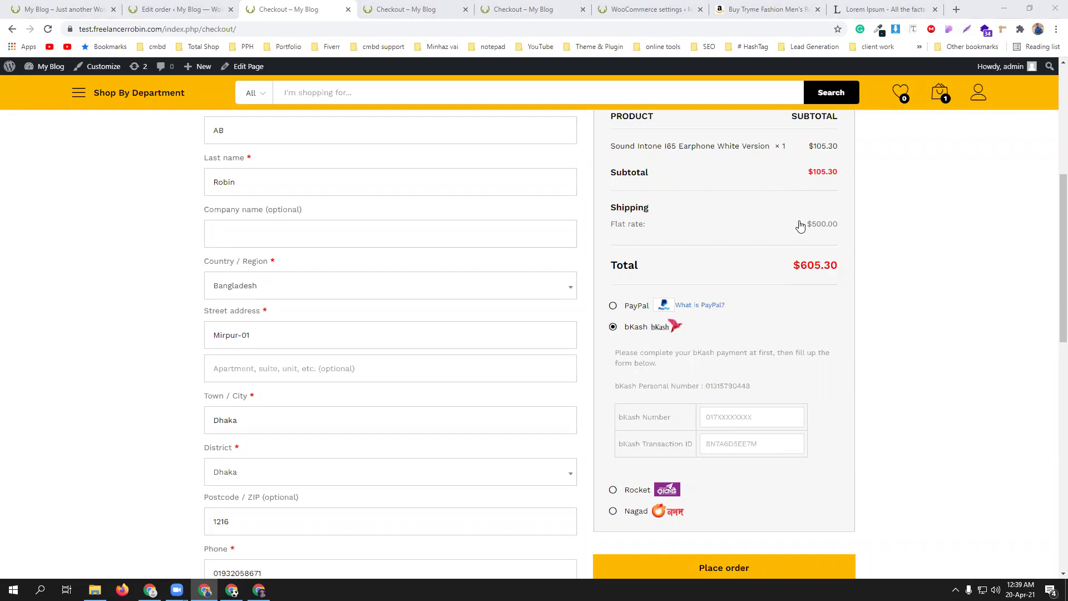
{"action": "scroll", "coordinate": [800, 226], "scroll_direction": "up", "scroll_amount": 5}
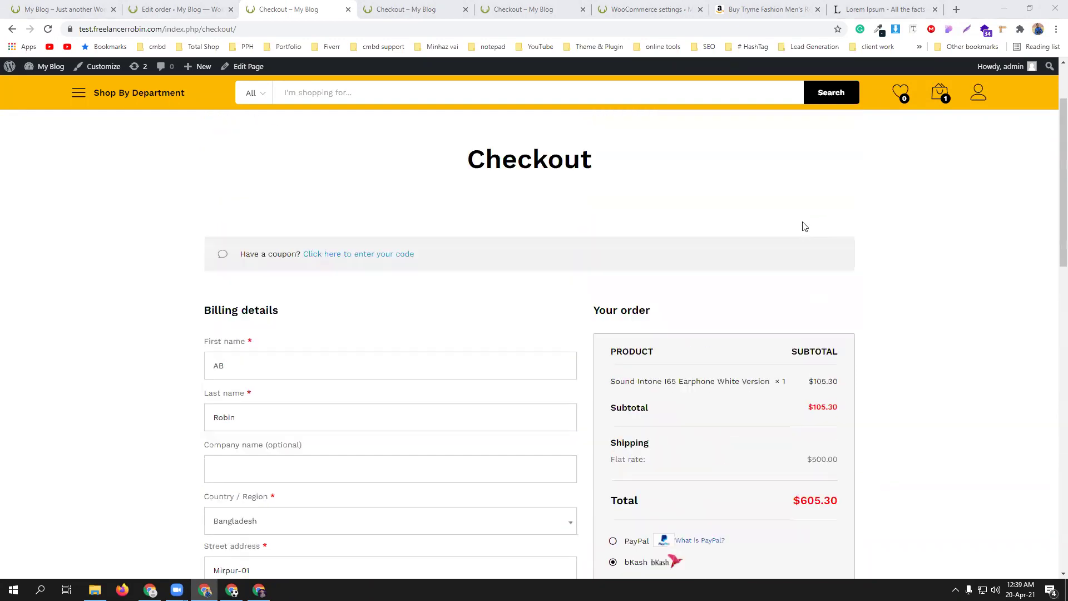
{"action": "scroll", "coordinate": [417, 233], "scroll_direction": "down", "scroll_amount": 10}
{"action": "scroll", "coordinate": [437, 243], "scroll_direction": "up", "scroll_amount": 10}
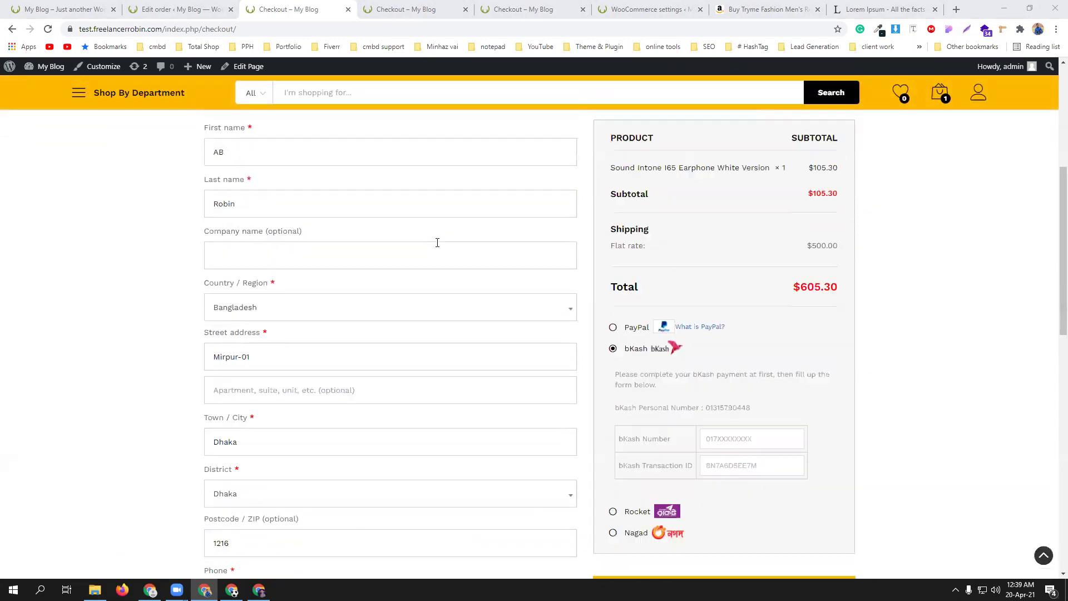
{"action": "left_click", "coordinate": [243, 176]}
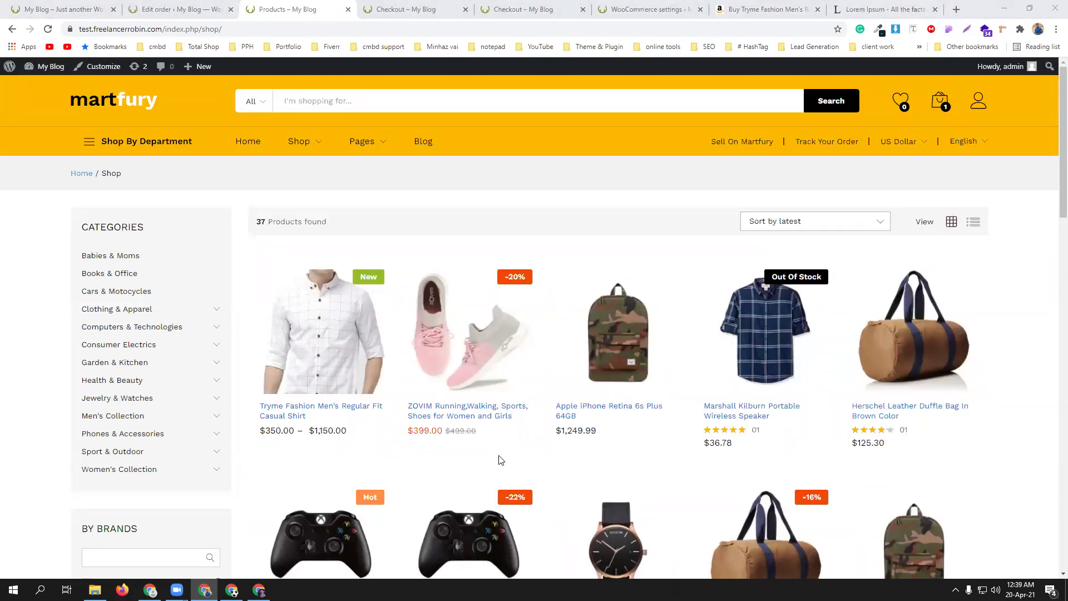
- Add the ZOVIM shoes to the cart and confirm checkout shows $560.00 shipping, $1,064.30 total
{"action": "left_click", "coordinate": [460, 418]}
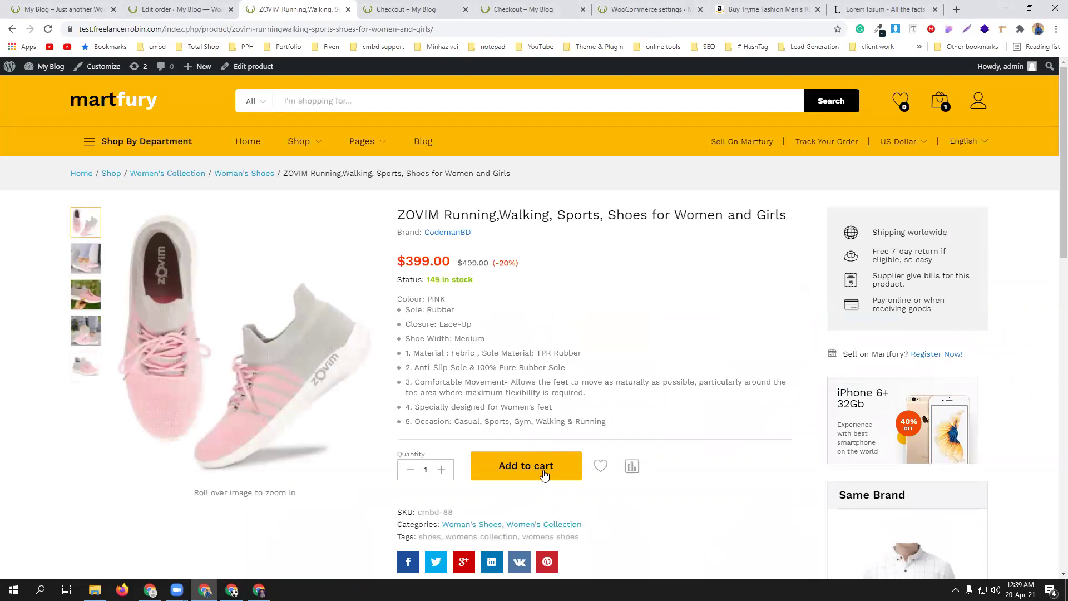
{"action": "left_click", "coordinate": [543, 474]}
{"action": "mouse_move", "coordinate": [941, 101]}
{"action": "left_click", "coordinate": [935, 283]}
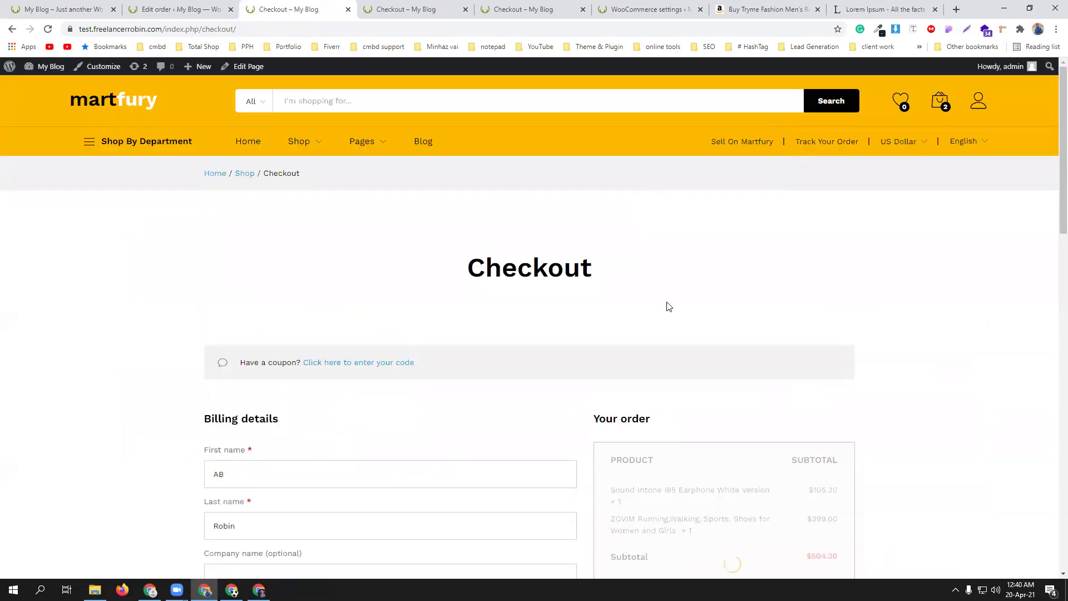
{"action": "scroll", "coordinate": [670, 317], "scroll_direction": "down", "scroll_amount": 4}
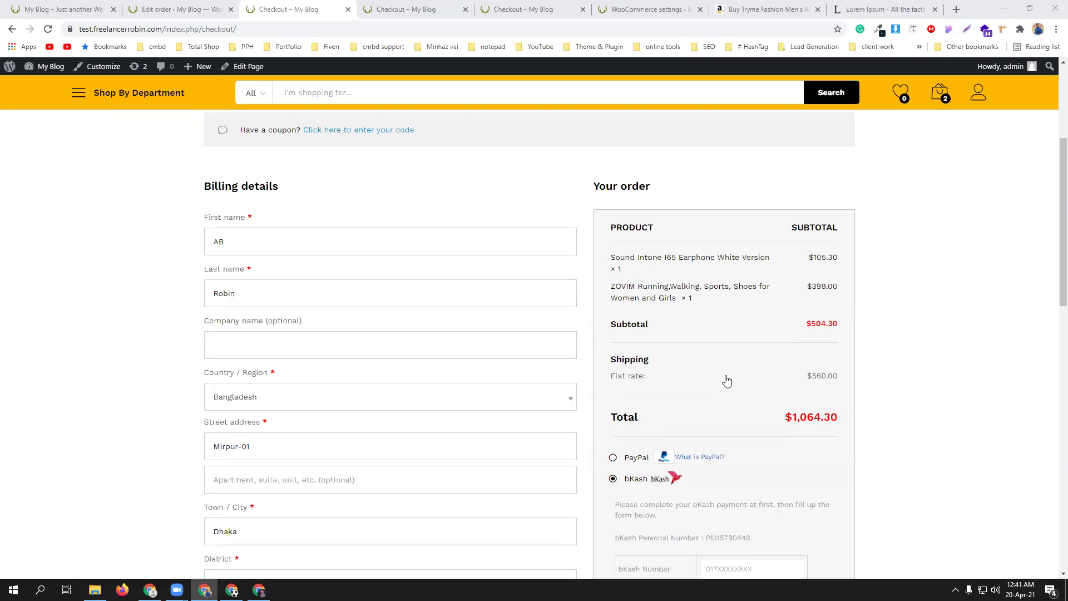
{"action": "scroll", "coordinate": [788, 362], "scroll_direction": "up", "scroll_amount": 4}
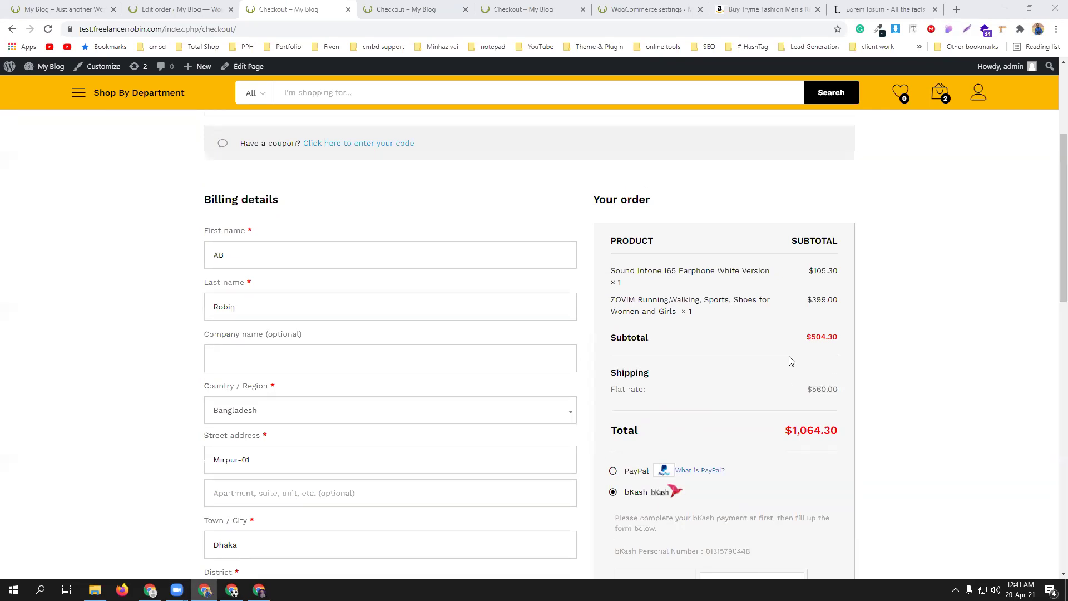
{"action": "scroll", "coordinate": [703, 321], "scroll_direction": "down", "scroll_amount": 7}
{"action": "scroll", "coordinate": [384, 162], "scroll_direction": "up", "scroll_amount": 6}
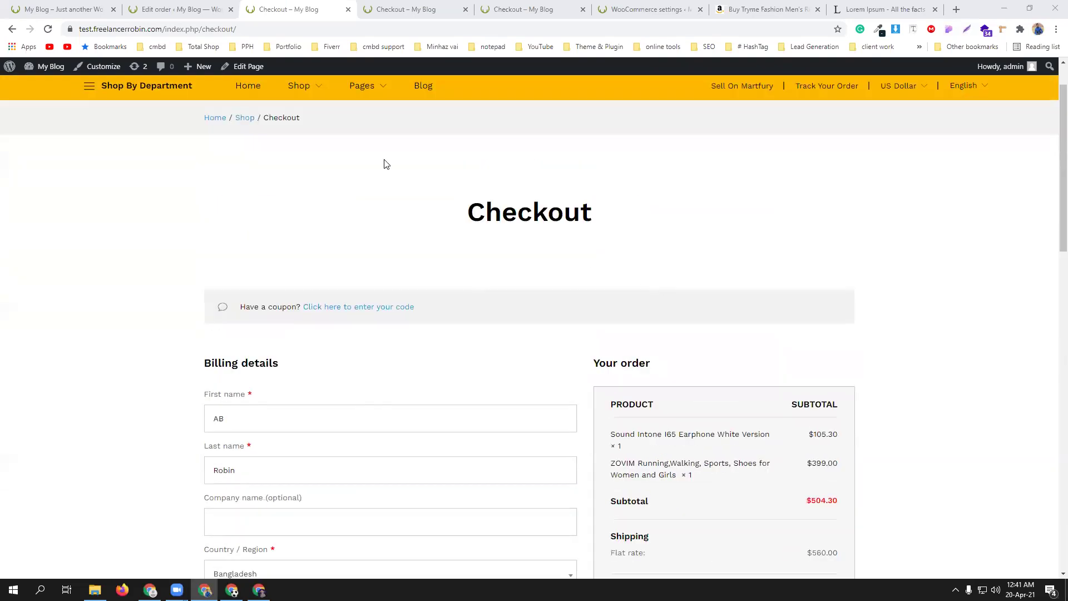
{"action": "left_click", "coordinate": [245, 118]}
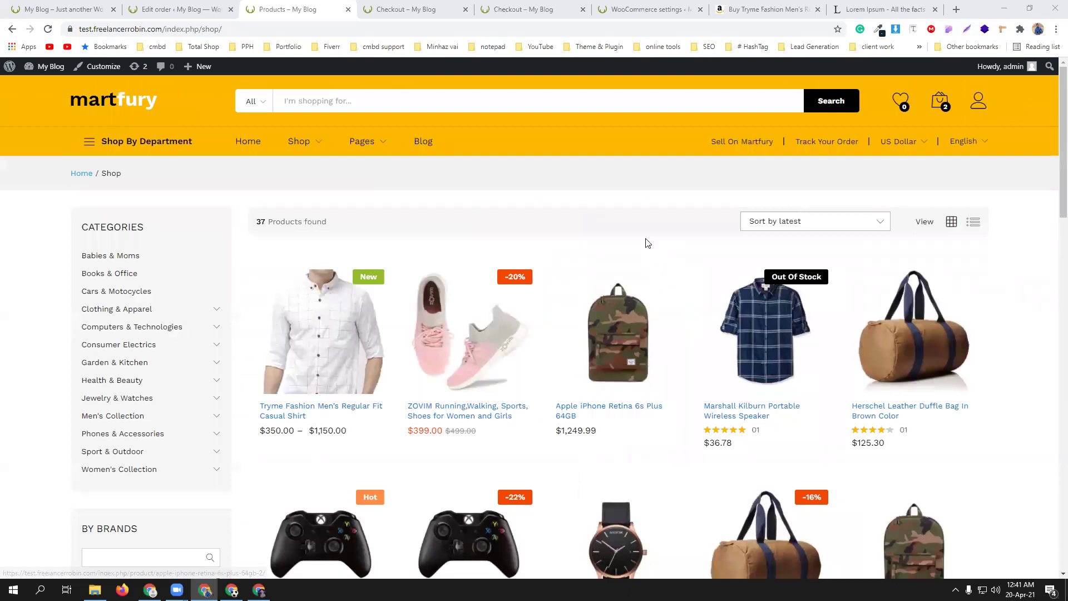
- Add a second Sound Intone I65 earphone to the cart from its product page
{"action": "scroll", "coordinate": [651, 345], "scroll_direction": "down", "scroll_amount": 3}
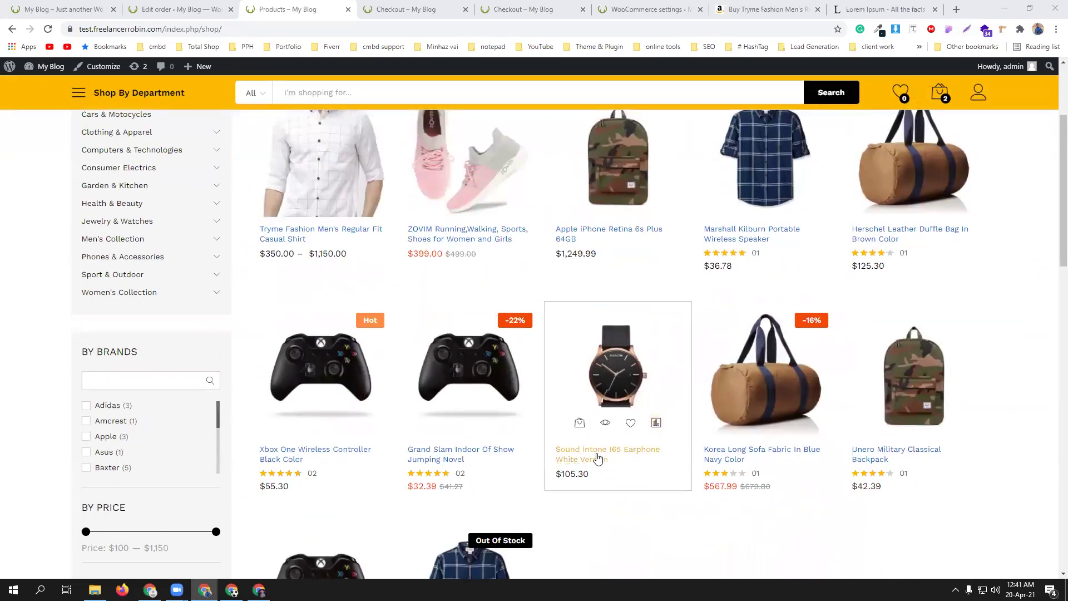
{"action": "middle_click", "coordinate": [595, 457]}
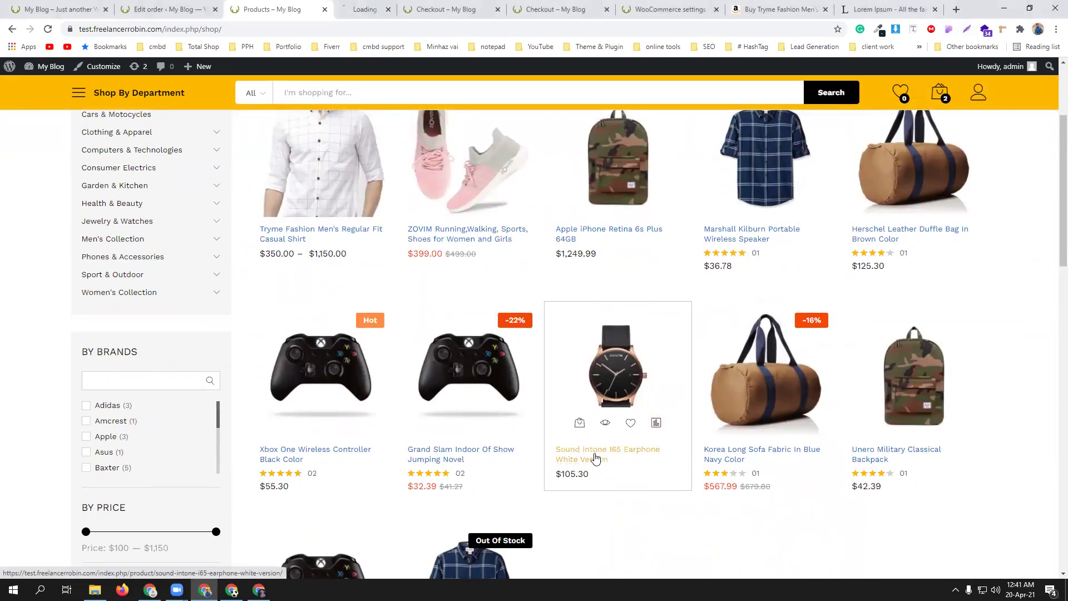
{"action": "left_click", "coordinate": [443, 5]}
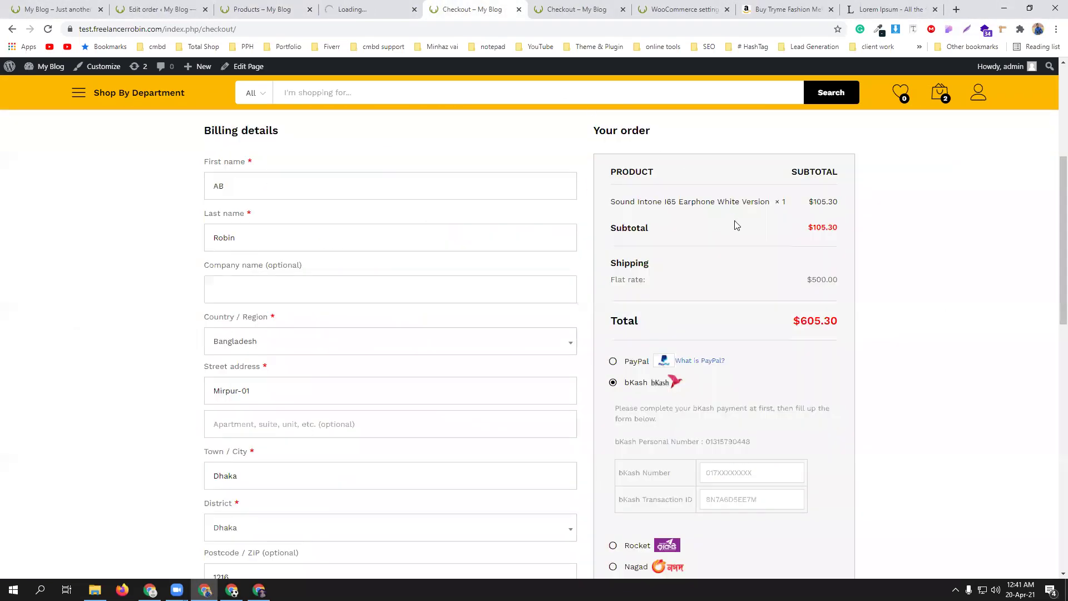
{"action": "left_click", "coordinate": [364, 7]}
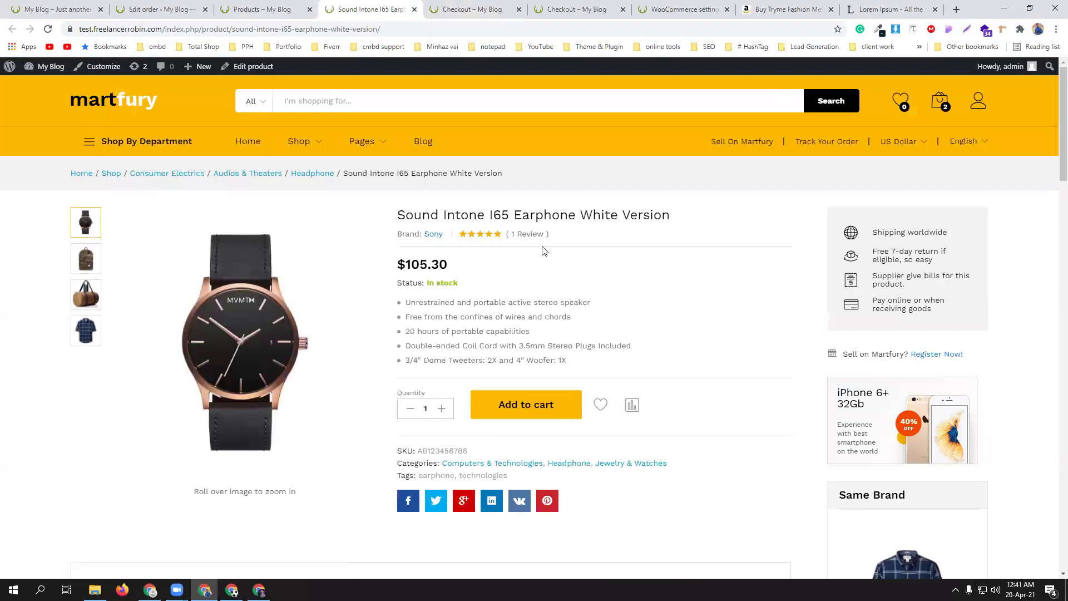
{"action": "left_click", "coordinate": [547, 409]}
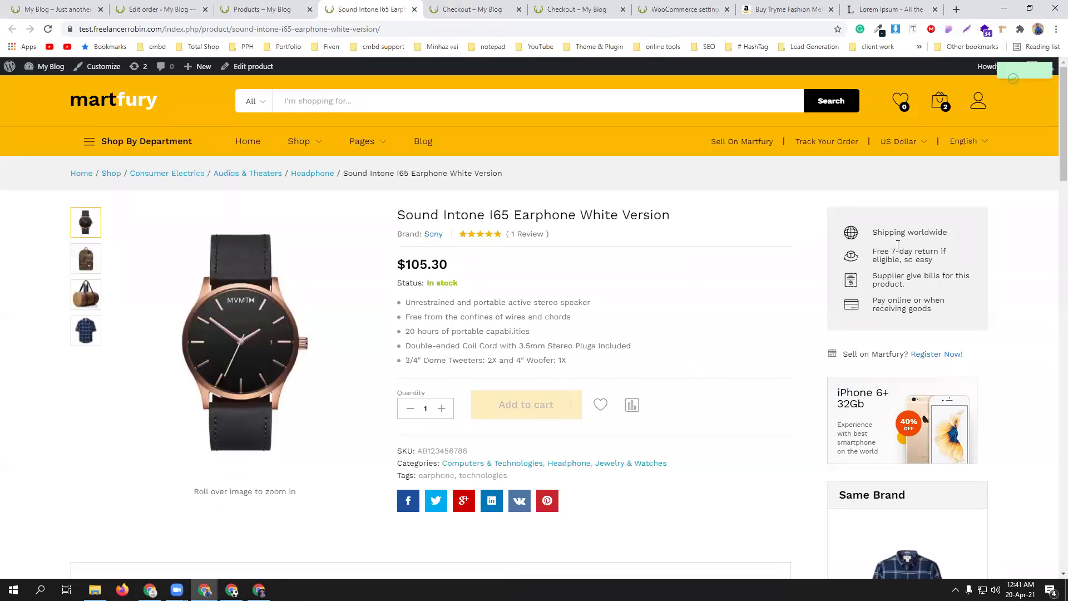
- Verify checkout charges a $1,060.00 flat rate, then open WooCommerce's Shipping options settings
{"action": "mouse_move", "coordinate": [944, 102]}
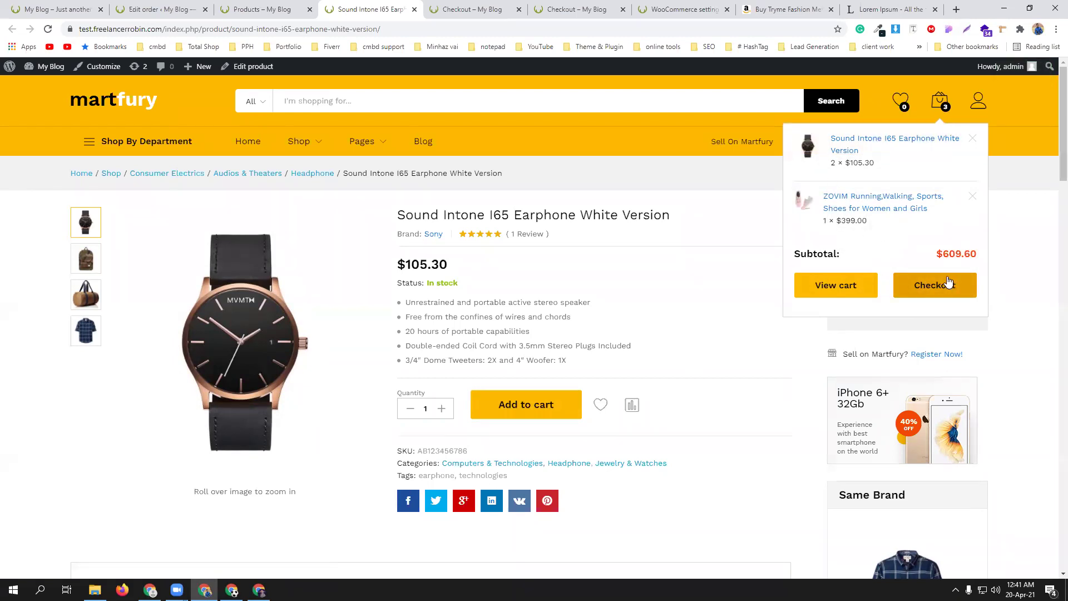
{"action": "left_click", "coordinate": [948, 286]}
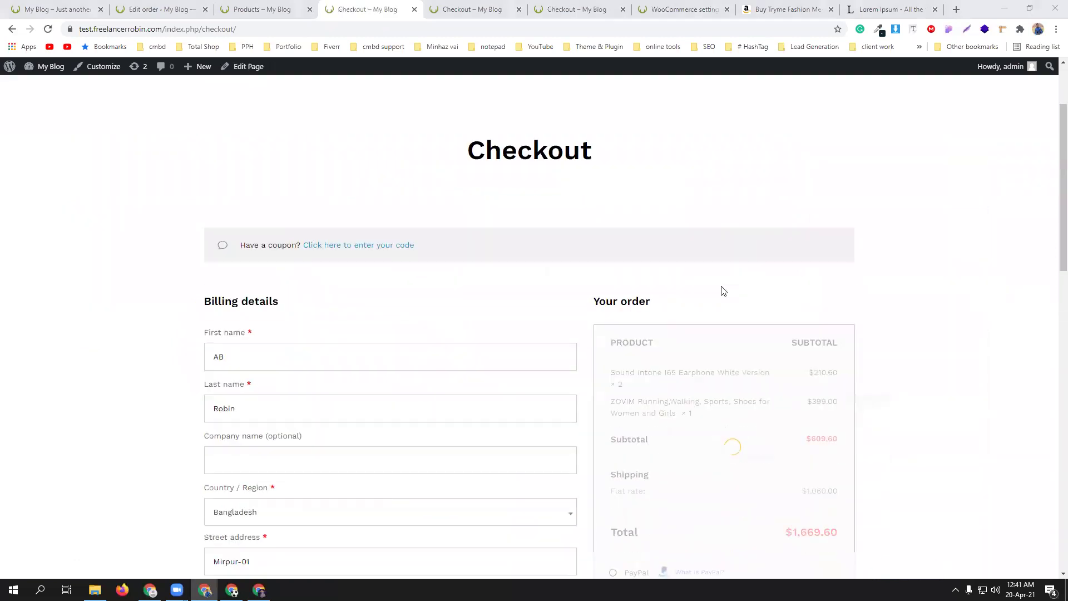
{"action": "scroll", "coordinate": [724, 289], "scroll_direction": "down", "scroll_amount": 4}
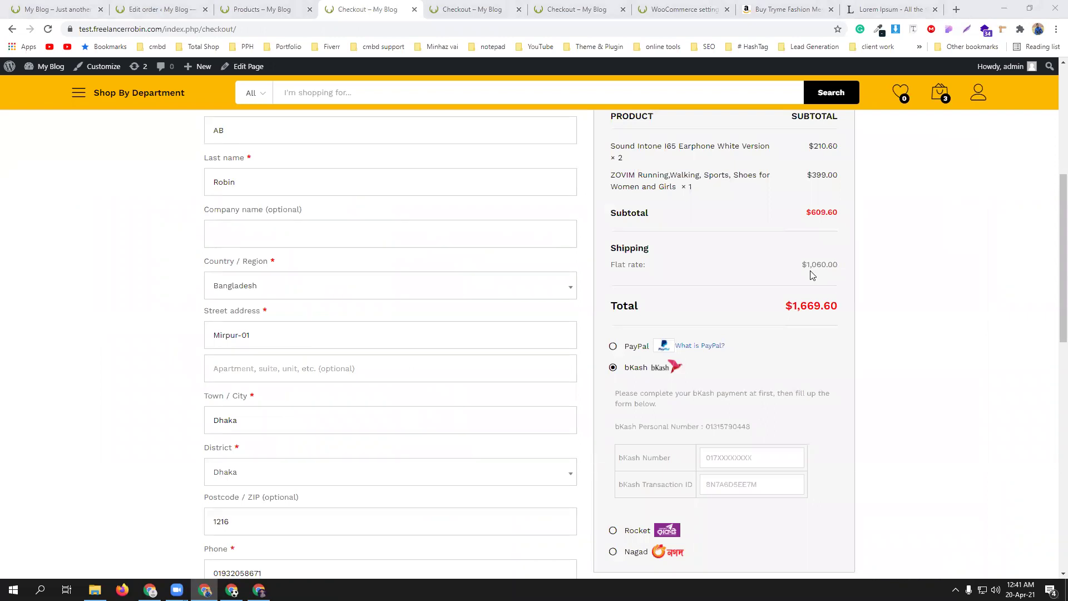
{"action": "left_click", "coordinate": [691, 9]}
{"action": "left_click", "coordinate": [173, 162]}
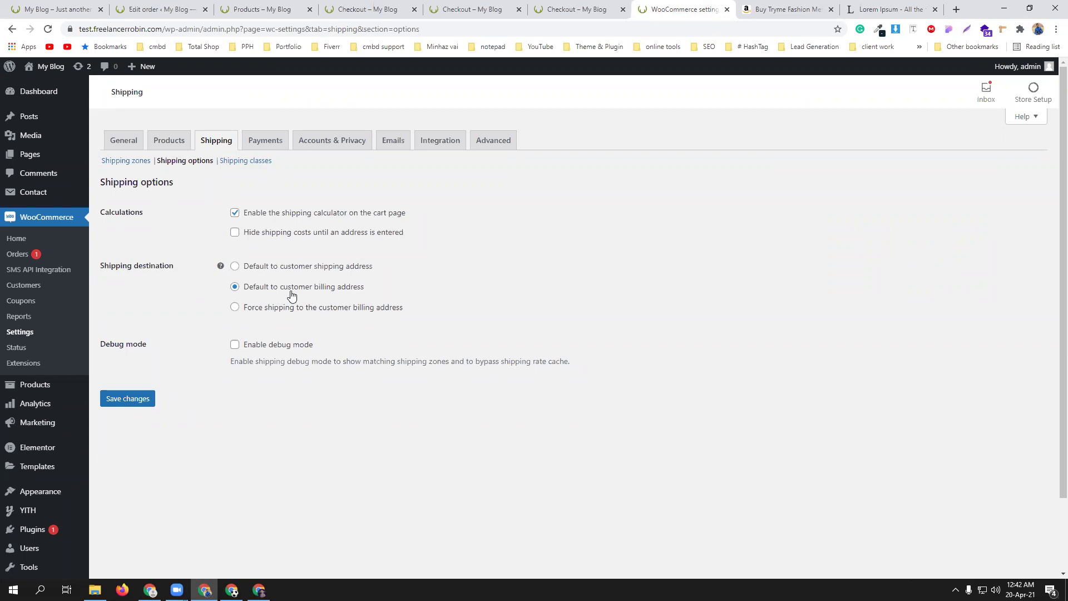
- Keep 'Default to customer billing address' as shipping destination and save the Shipping options
{"action": "left_click", "coordinate": [235, 266]}
{"action": "left_click", "coordinate": [235, 287]}
{"action": "left_click", "coordinate": [138, 399]}
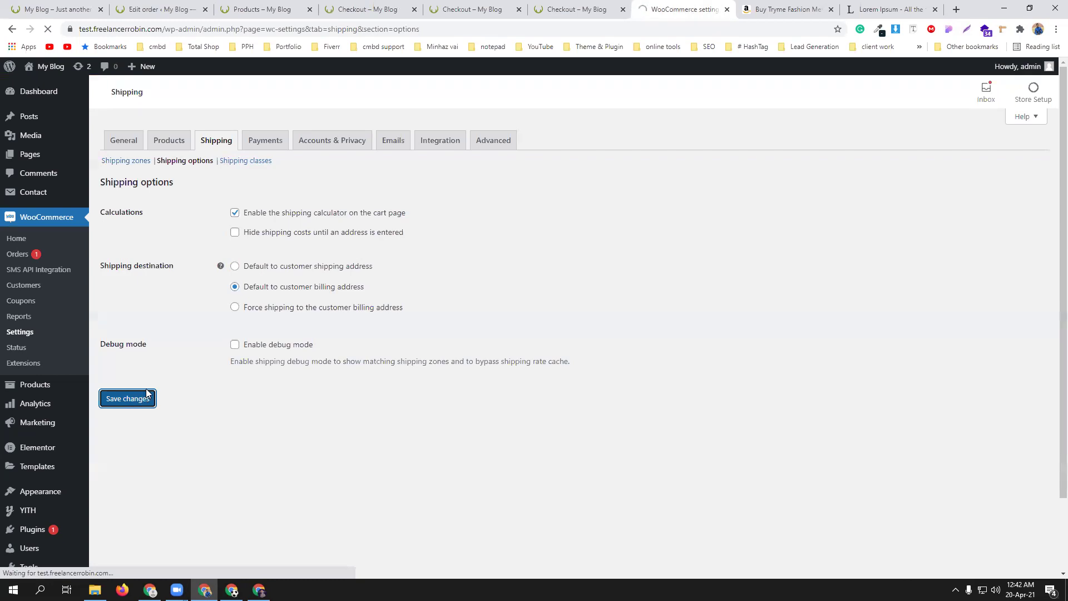